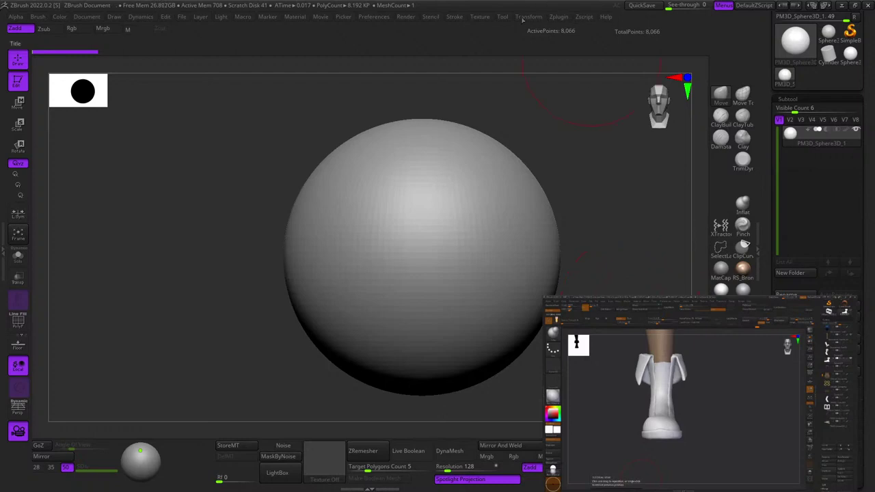
click(588, 145)
key(shift+f)
key(shift+f)
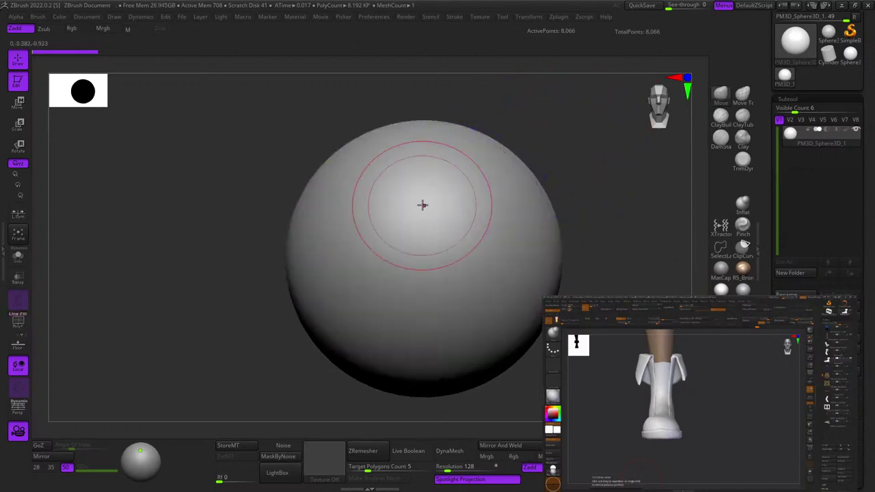
right_click(422, 189)
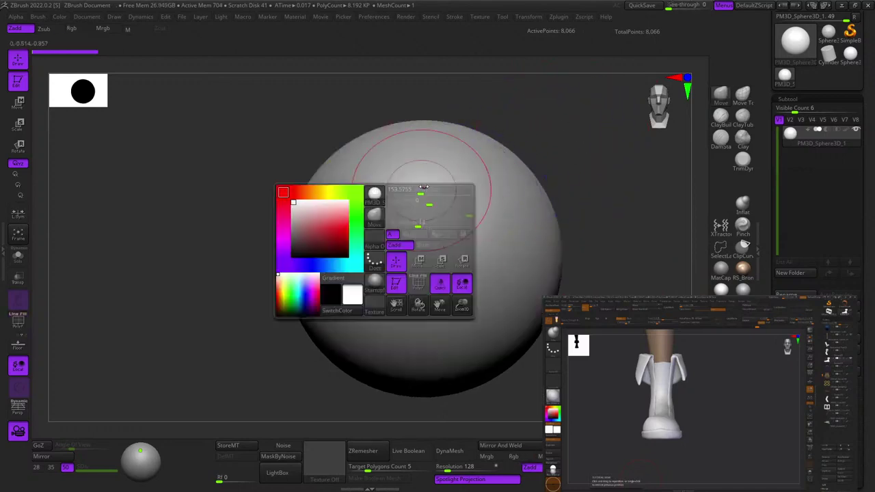
ctrl+right_drag(448, 202, 391, 245)
right_click(403, 236)
right_click(392, 246)
drag(437, 243, 405, 250)
key(ctrl+z)
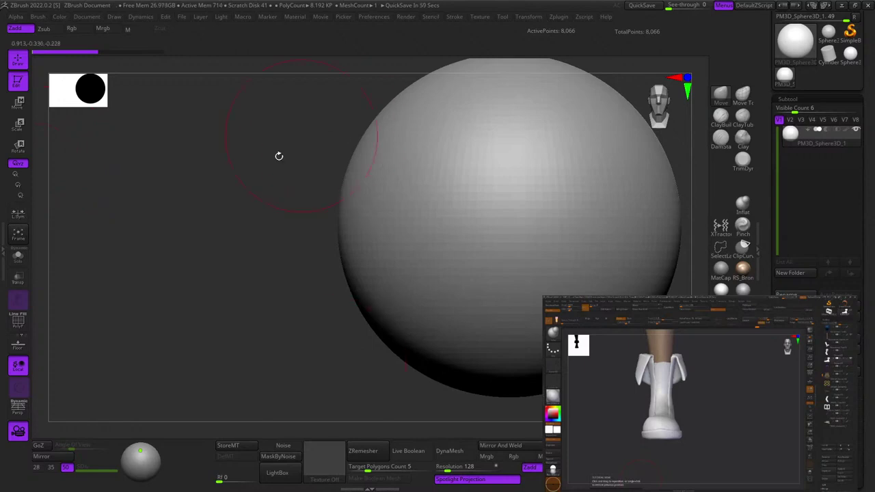
alt+drag(326, 338, 352, 347)
key(space)
key(shift+f)
key(shift+f)
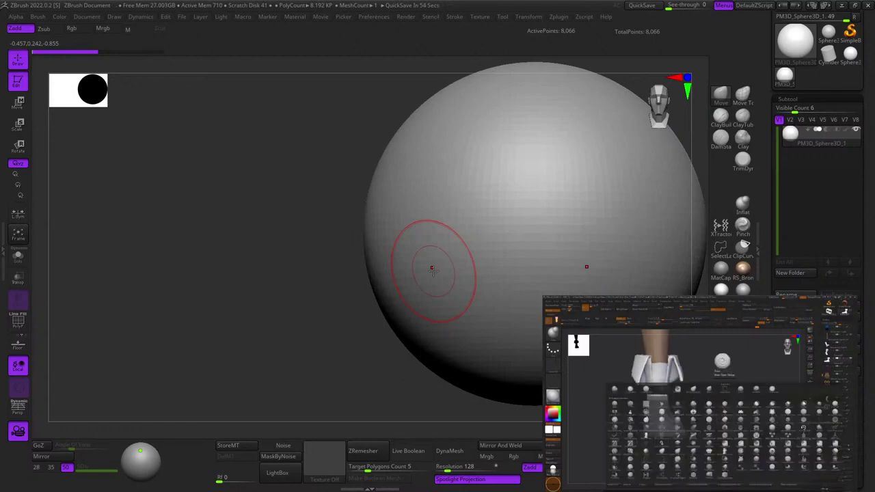
right_drag(433, 271, 451, 291)
key(shift+f)
key(shift+f)
key(shift+f)
key(shift+f)
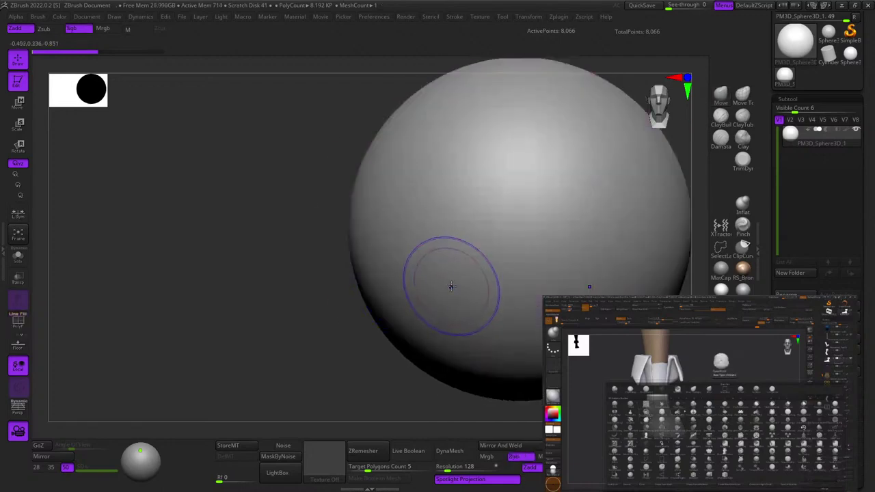
Enlarge the Move brush's draw size for working on the sphere.
key(space)
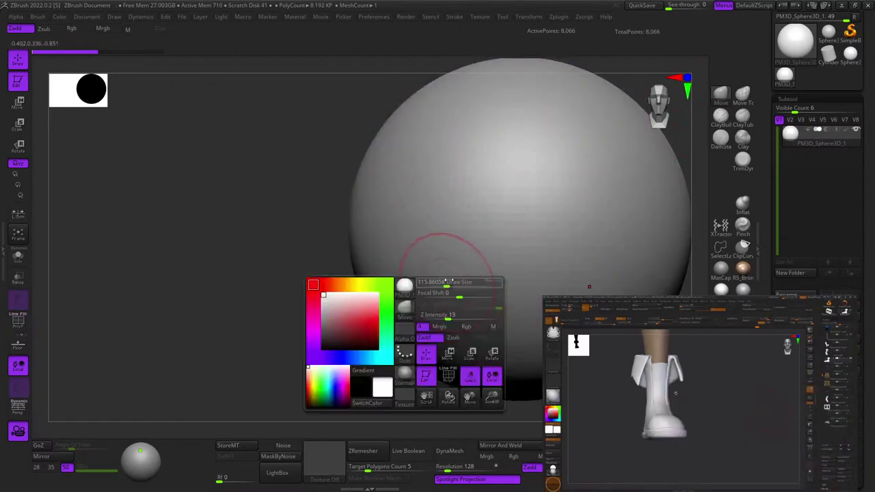
drag(445, 285, 460, 277)
mouse_move(460, 276)
ctrl+right_down()
mouse_move(433, 266)
mouse_move(452, 267)
ctrl+right_up()
key(space)
drag(463, 271, 473, 275)
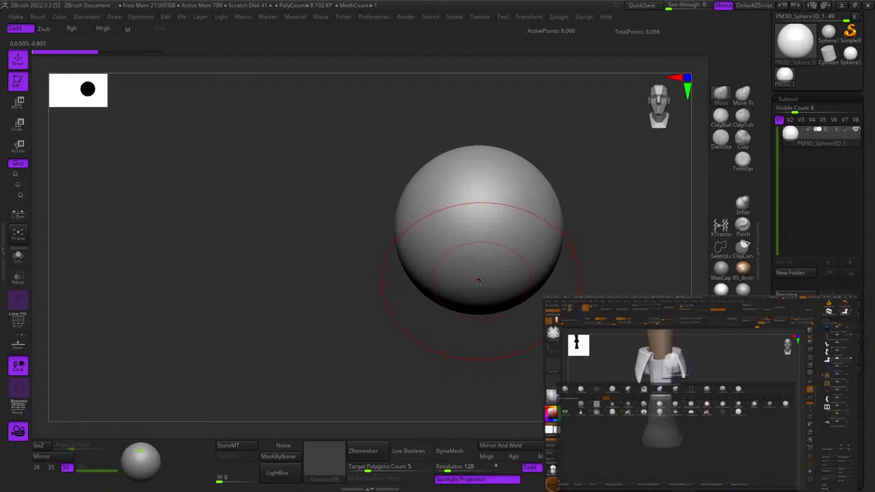
Keep the Move brush active and set its draw size to about 305.
key(ctrl)
mouse_move(444, 222)
ctrl+right_down()
mouse_move(478, 256)
mouse_move(502, 215)
mouse_move(487, 247)
ctrl+right_up()
key(shift+f)
key(shift+f)
mouse_move(493, 278)
ctrl+right_down()
mouse_move(474, 223)
mouse_move(498, 248)
ctrl+right_up()
key(space)
click(721, 100)
key(space)
ctrl+right_drag(473, 287, 465, 262)
key(space)
drag(473, 269, 478, 278)
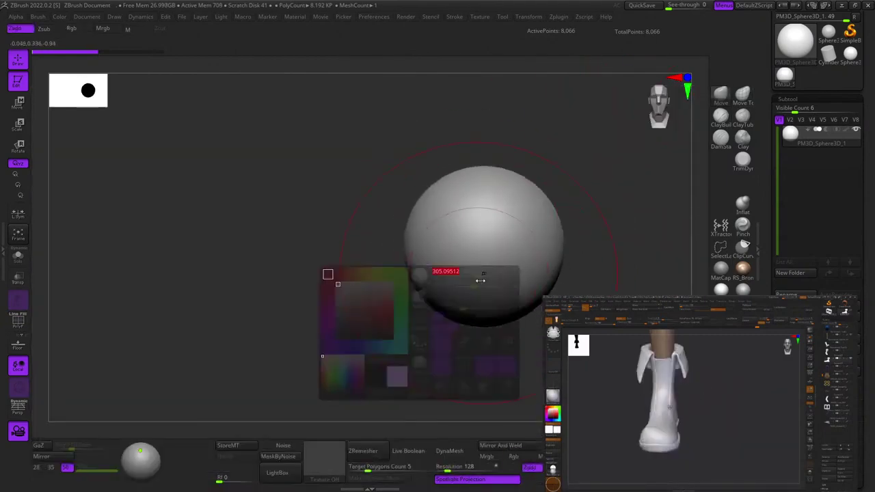
mouse_move(465, 273)
ctrl+right_down()
mouse_move(452, 310)
mouse_move(418, 265)
mouse_move(478, 254)
mouse_move(485, 287)
ctrl+right_up()
key(space)
Apply the glossy blue-grey material to the sphere.
click(743, 290)
ctrl+right_drag(445, 315, 466, 238)
ctrl+right_drag(467, 238, 430, 207)
key(space)
right_drag(429, 207, 436, 315)
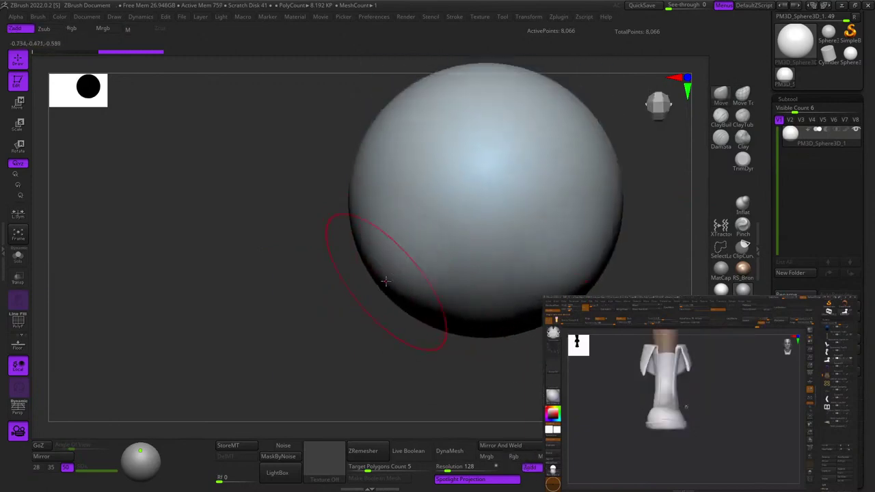
alt+right_drag(384, 283, 410, 359)
mouse_move(451, 384)
alt+right_down()
mouse_move(436, 334)
mouse_move(465, 244)
mouse_move(508, 221)
alt+right_up()
Frame the sphere, select the ClayBuildup brush and reduce its draw size.
key(space)
click(463, 344)
key(f)
click(721, 117)
key(space)
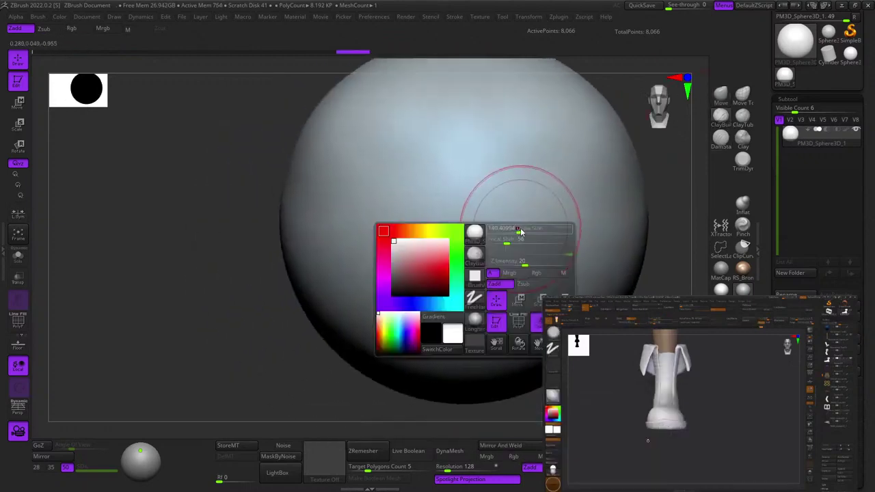
drag(520, 232, 510, 232)
Carve two mirrored eye sockets into the front of the sphere with ClayBuildup.
drag(570, 207, 571, 253)
right_drag(608, 229, 569, 226)
ctrl+right_drag(569, 246, 569, 221)
mouse_move(569, 221)
mouse_down()
mouse_move(547, 240)
mouse_move(578, 234)
mouse_up()
mouse_move(523, 203)
right_down()
mouse_move(552, 197)
mouse_move(494, 205)
right_up()
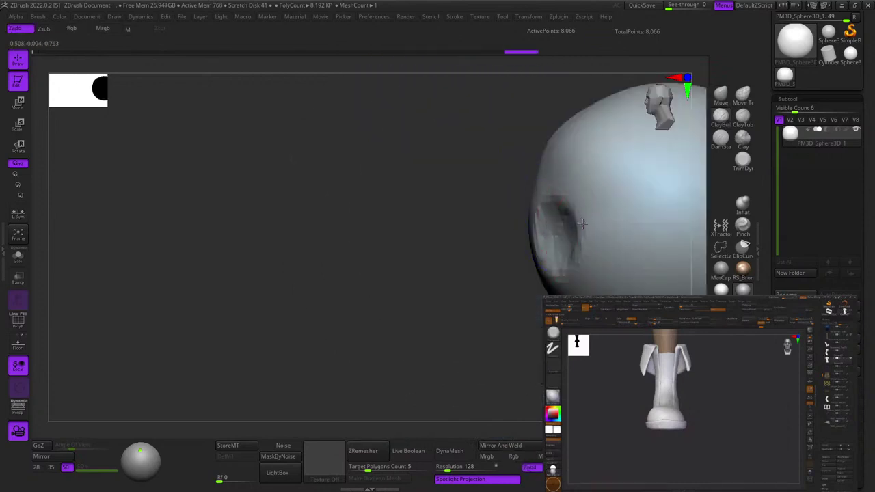
mouse_move(583, 224)
mouse_down()
mouse_move(577, 208)
mouse_move(586, 213)
mouse_up()
Build up a rounded nose lump on the centre line between and below the eye sockets.
right_drag(490, 226, 540, 229)
mouse_move(495, 284)
ctrl+right_down()
mouse_move(492, 249)
mouse_move(524, 229)
mouse_move(508, 294)
ctrl+right_up()
mouse_move(508, 295)
mouse_down()
mouse_move(522, 307)
mouse_move(515, 301)
mouse_up()
mouse_move(509, 298)
right_down()
mouse_move(541, 307)
mouse_move(507, 300)
right_up()
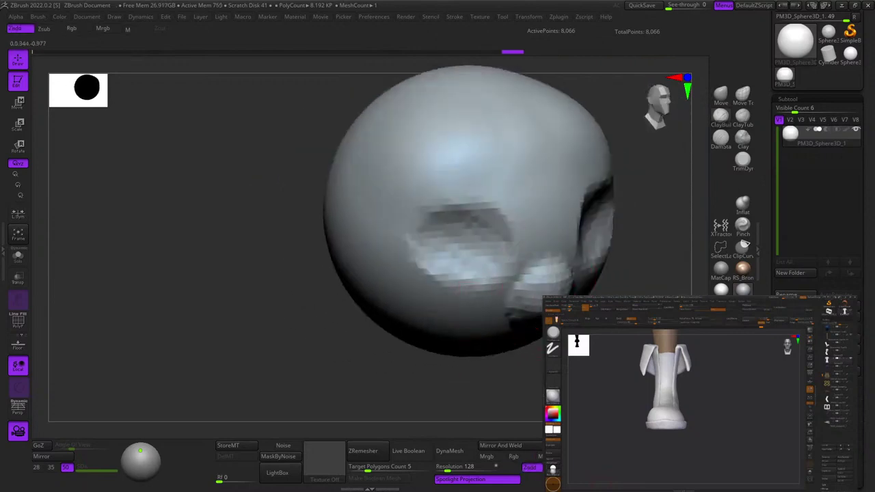
drag(537, 300, 524, 290)
right_drag(525, 290, 528, 260)
drag(528, 300, 539, 305)
Adjust the brush size and build up the muzzle and upper mouth volume beneath the nose.
right_drag(535, 305, 530, 232)
drag(539, 324, 525, 311)
right_drag(514, 260, 521, 302)
key(space)
drag(521, 302, 525, 302)
mouse_move(519, 275)
mouse_down()
mouse_move(513, 290)
mouse_move(535, 316)
mouse_up()
right_drag(451, 319, 524, 315)
drag(503, 305, 498, 286)
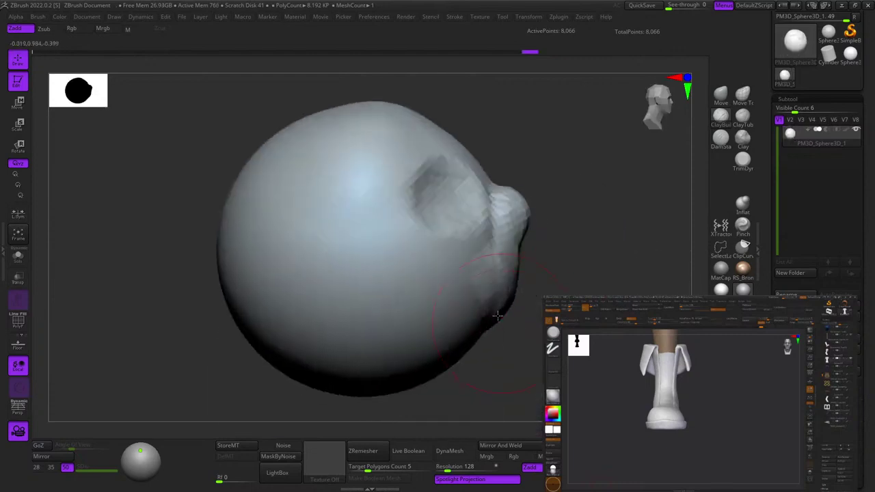
Add clay strokes around the muzzle and down to the chin to form the lower face.
right_drag(498, 316, 438, 315)
drag(540, 269, 530, 301)
right_drag(533, 338, 479, 301)
drag(567, 269, 509, 326)
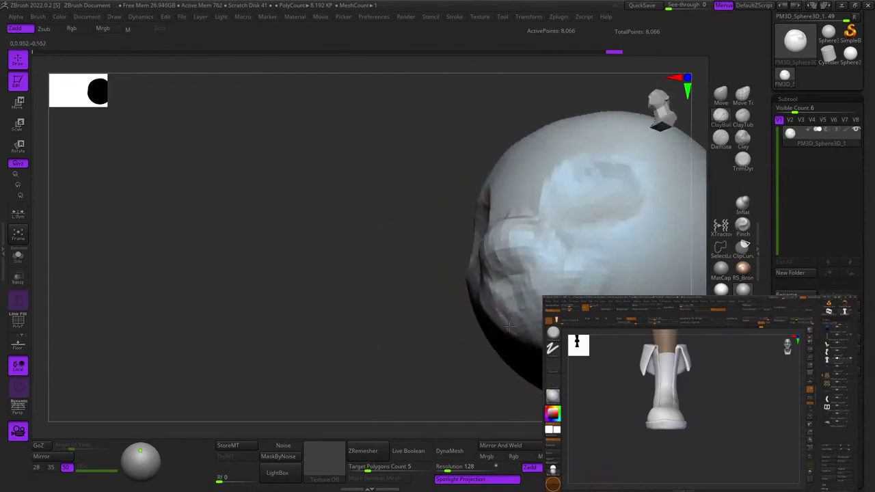
right_drag(510, 327, 466, 267)
drag(486, 271, 501, 290)
mouse_move(497, 301)
ctrl+right_down()
mouse_move(484, 264)
mouse_move(520, 290)
mouse_move(484, 264)
mouse_move(541, 277)
mouse_move(535, 233)
ctrl+right_up()
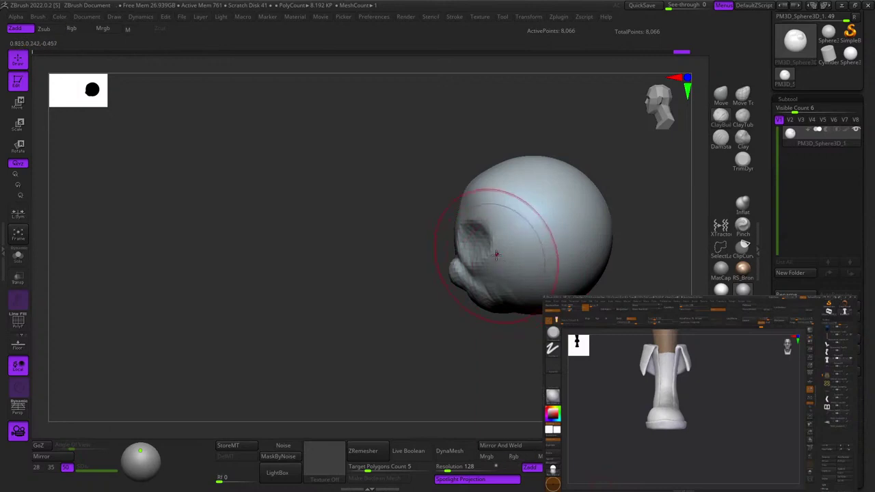
Shape the mouth line and lower jaw beneath the nose with ClayBuildup strokes.
mouse_move(496, 252)
ctrl+right_down()
mouse_move(479, 321)
mouse_move(506, 310)
mouse_move(493, 280)
mouse_move(527, 236)
mouse_move(519, 205)
ctrl+right_up()
drag(506, 263, 509, 298)
mouse_move(540, 292)
right_down()
mouse_move(562, 226)
mouse_move(527, 287)
right_up()
right_drag(472, 356, 489, 336)
right_click(489, 335)
drag(500, 298, 524, 276)
right_drag(472, 276, 457, 344)
right_click(455, 346)
Build up the mirrored cheekbones below the eye sockets.
alt+right_drag(491, 273, 565, 254)
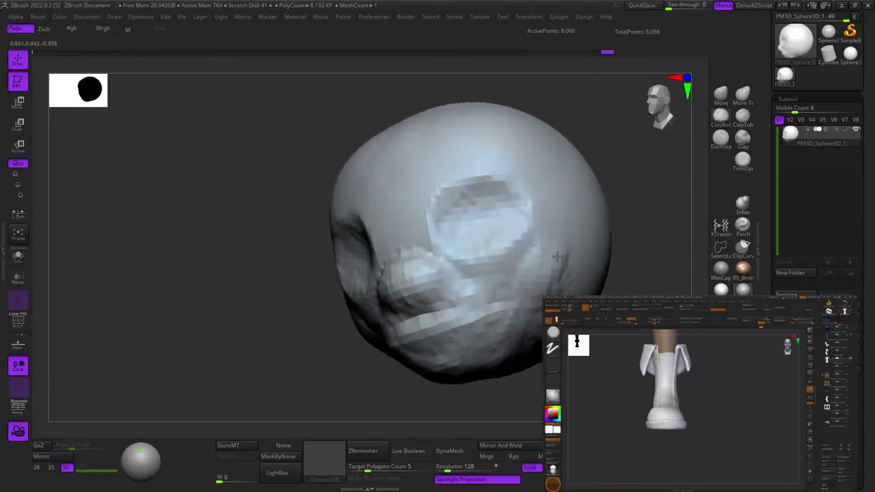
drag(557, 255, 480, 277)
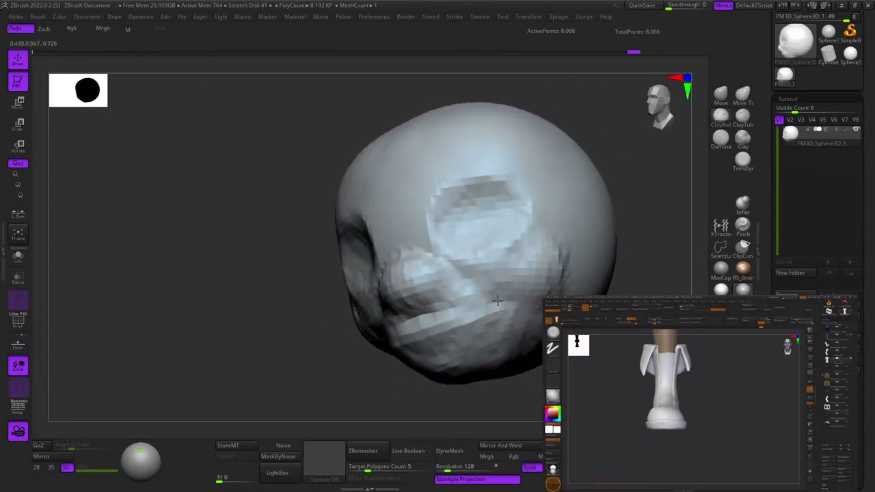
mouse_move(514, 276)
right_down()
mouse_move(483, 285)
mouse_move(524, 282)
right_up()
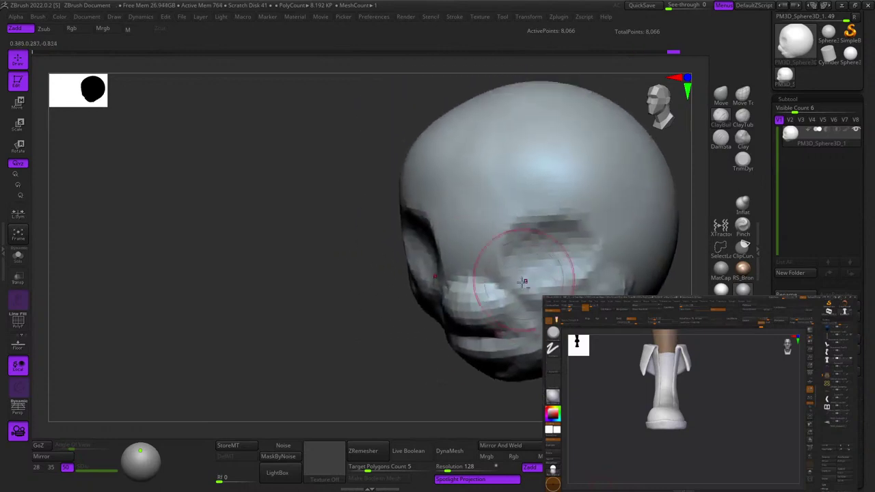
Build up the nose bridge and vertical ridges between the eyes up into the forehead.
right_click(471, 301)
drag(496, 253, 483, 215)
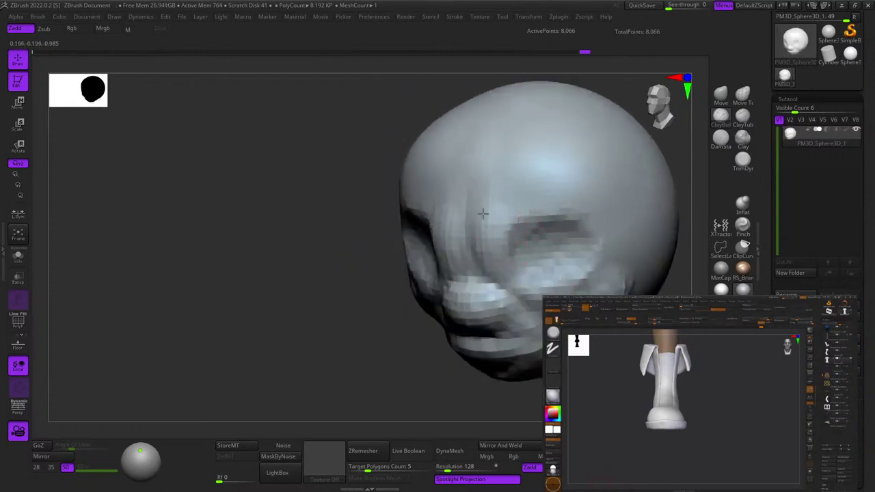
shift+right_drag(483, 215, 509, 233)
drag(507, 236, 503, 280)
right_drag(485, 275, 503, 282)
drag(480, 222, 477, 250)
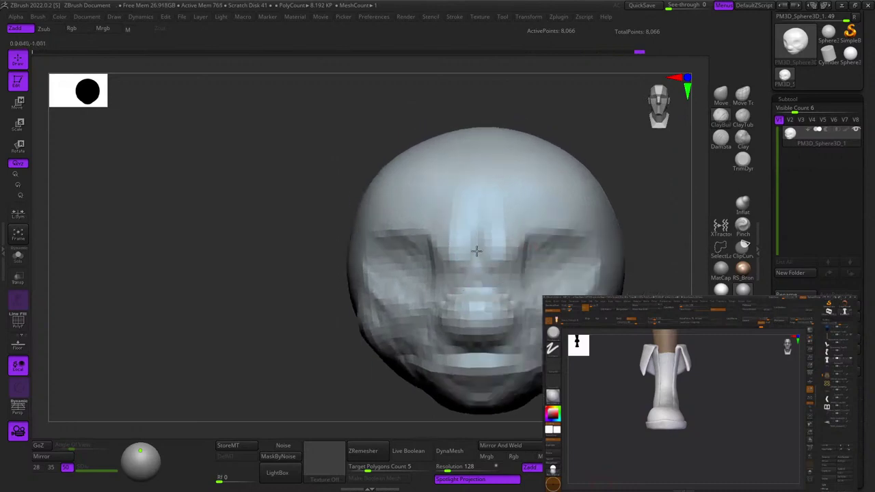
Sculpt slanted brow ridges above the eye sockets out towards the temples.
mouse_move(477, 251)
right_down()
mouse_move(481, 233)
mouse_move(460, 280)
right_up()
right_click(461, 297)
drag(498, 245, 557, 218)
drag(555, 250, 566, 242)
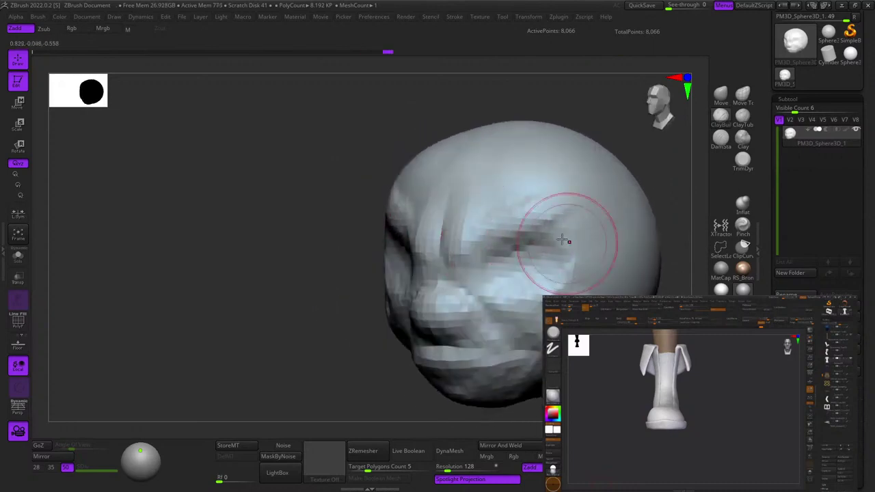
mouse_move(564, 257)
right_down()
mouse_move(526, 238)
mouse_move(543, 242)
right_up()
Build up mirrored raised bumps on the upper sides of the forehead.
right_drag(543, 191, 543, 223)
mouse_move(557, 171)
mouse_down()
mouse_move(543, 178)
mouse_move(540, 164)
mouse_move(557, 179)
mouse_move(547, 151)
mouse_up()
mouse_move(547, 152)
alt+right_down()
mouse_move(548, 226)
mouse_move(559, 244)
mouse_move(539, 217)
alt+right_up()
right_drag(539, 217, 506, 235)
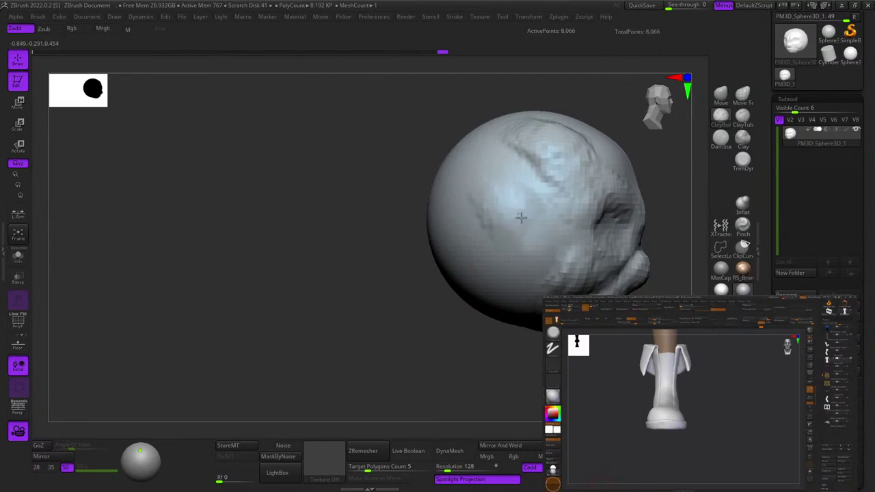
Sculpt strokes on the side of the head behind the temple and check the head from several angles.
drag(483, 244, 485, 257)
mouse_move(462, 221)
alt+right_down()
mouse_move(504, 236)
mouse_move(488, 236)
mouse_move(512, 226)
alt+right_up()
right_drag(583, 252, 596, 250)
ctrl+right_drag(596, 250, 591, 234)
right_drag(591, 234, 410, 270)
ctrl+right_drag(472, 260, 465, 249)
alt+right_drag(466, 249, 534, 192)
right_drag(480, 225, 506, 219)
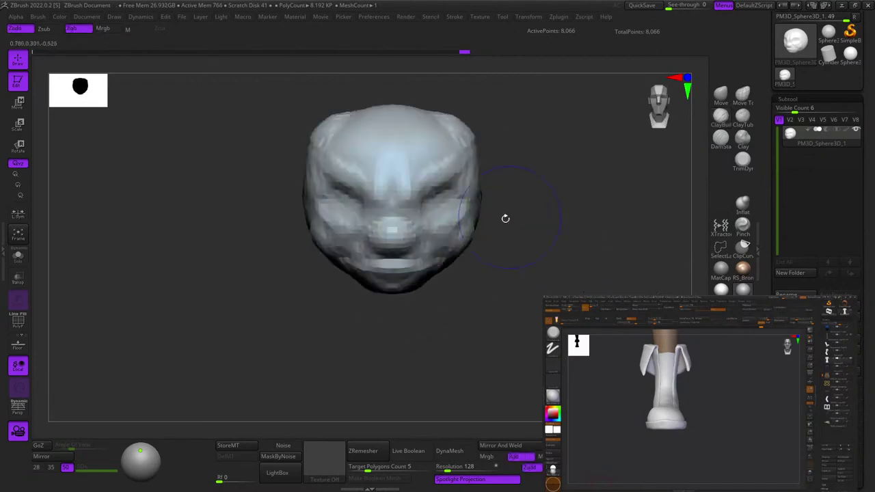
alt+right_drag(448, 184, 500, 182)
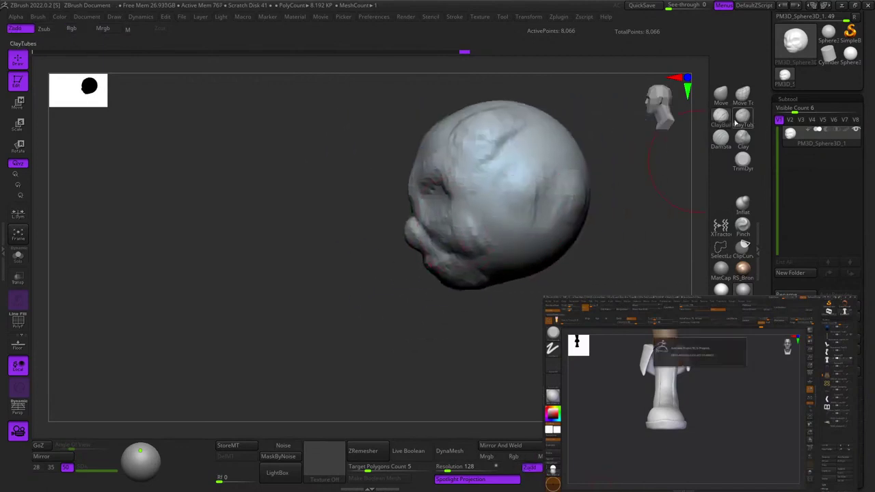
Carve an open mouth under the muzzle with deep ClayBuildup strokes running back towards the jaw.
key(b)
key(Escape)
mouse_move(481, 141)
right_down()
mouse_move(467, 253)
mouse_move(496, 227)
mouse_move(474, 226)
right_up()
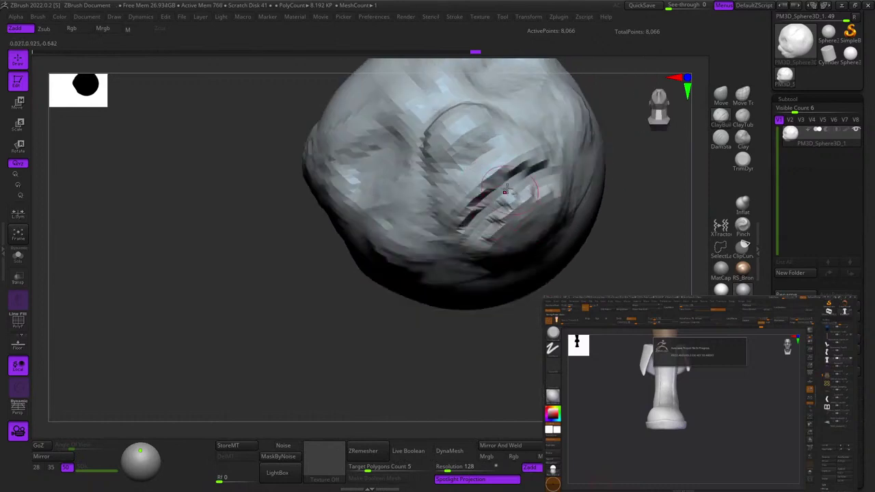
right_drag(480, 237, 484, 227)
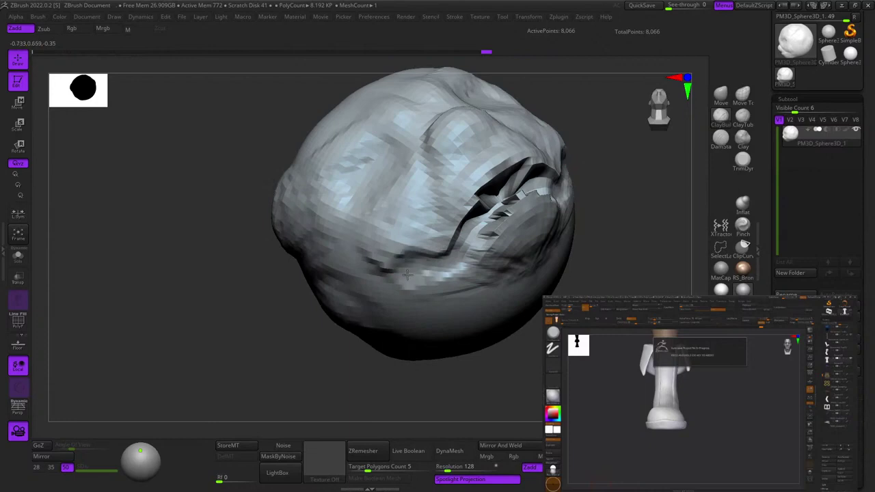
drag(407, 275, 413, 273)
mouse_move(477, 211)
right_down()
mouse_move(512, 169)
mouse_move(582, 269)
mouse_move(497, 245)
mouse_move(479, 299)
right_up()
Adjust the brush size and refine the teeth and lower jaw inside the open mouth.
key(space)
drag(513, 240, 519, 239)
drag(532, 225, 504, 269)
mouse_move(504, 269)
alt+right_down()
mouse_move(576, 201)
mouse_move(557, 229)
alt+right_up()
mouse_move(497, 207)
right_down()
mouse_move(447, 303)
mouse_move(479, 301)
right_up()
mouse_move(479, 301)
ctrl+right_down()
mouse_move(552, 161)
mouse_move(503, 243)
ctrl+right_up()
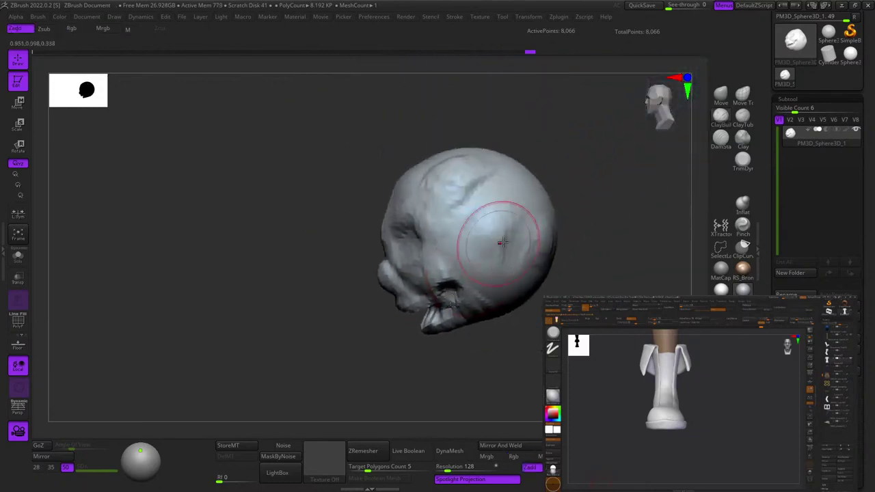
Add clay strokes to the side and back of the head and switch to the Move brush.
drag(497, 240, 494, 256)
mouse_move(471, 239)
right_down()
mouse_move(502, 228)
mouse_move(510, 203)
mouse_move(575, 194)
mouse_move(485, 236)
right_up()
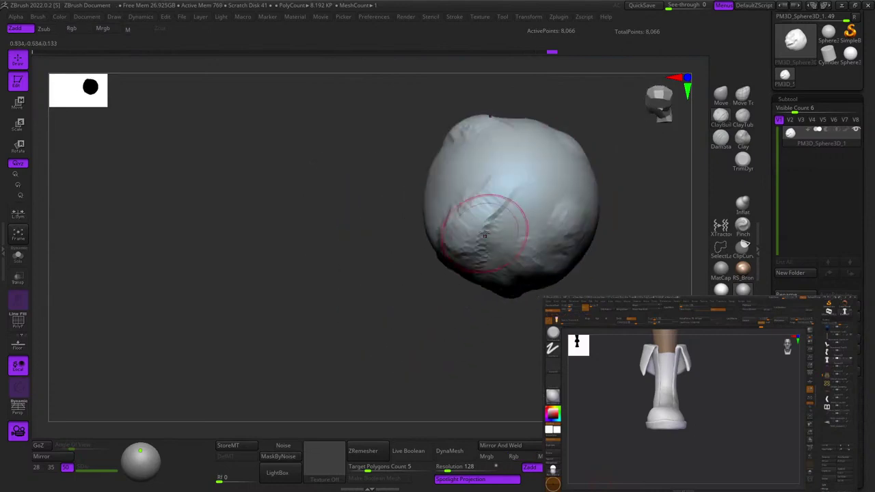
right_drag(502, 184, 472, 253)
mouse_move(472, 253)
ctrl+right_down()
mouse_move(468, 161)
mouse_move(527, 190)
ctrl+right_up()
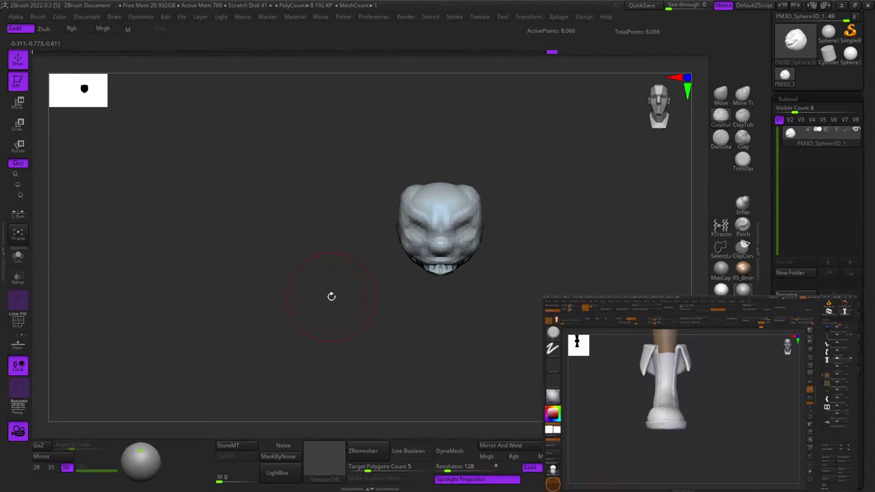
click(721, 95)
mouse_move(505, 197)
right_down()
mouse_move(449, 209)
mouse_move(505, 214)
right_up()
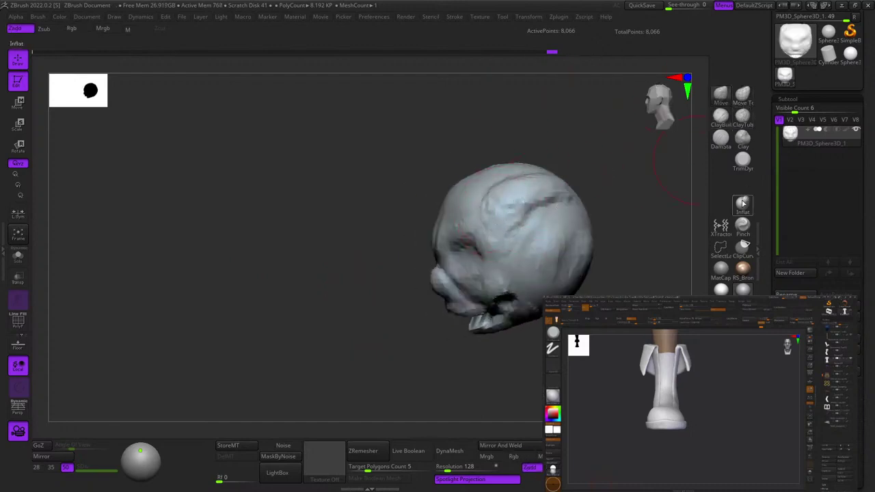
Choose SmoothCloth from the brush library as the sculpting smoothing brush, accepting the smoothing-brush note.
click(744, 231)
key(b)
key(s)
key(m)
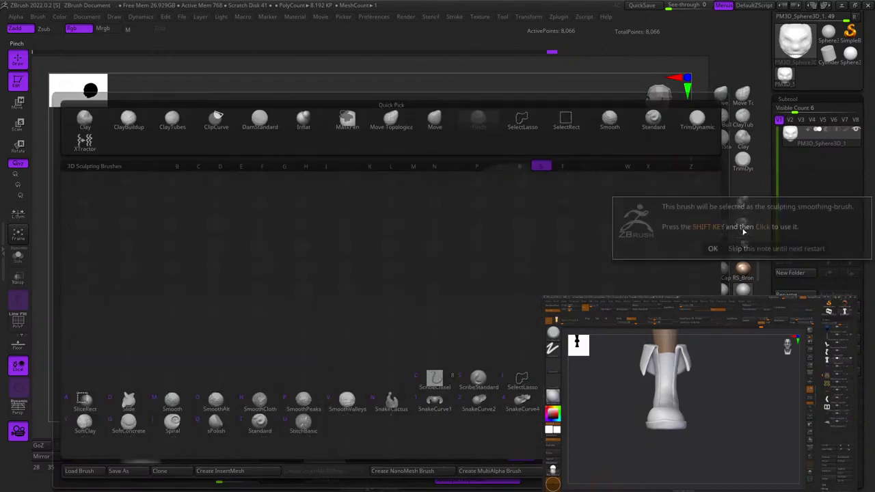
click(713, 248)
click(744, 231)
key(b)
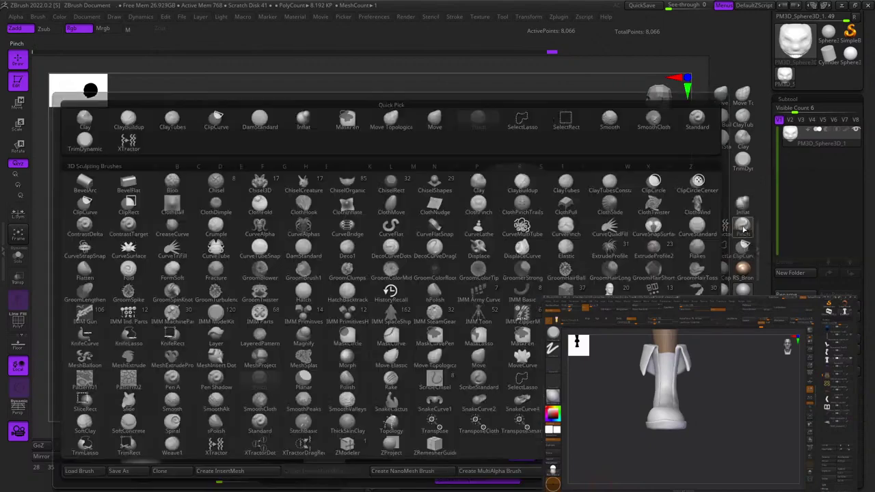
key(b)
key(s)
key(m)
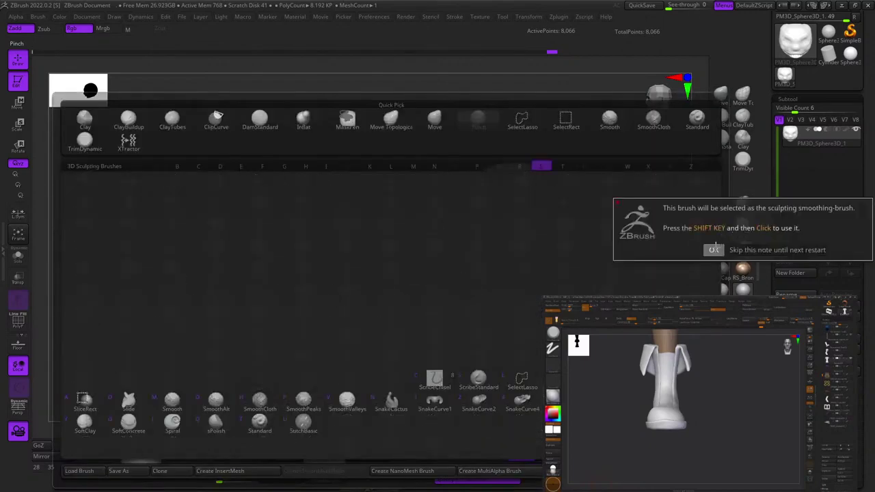
click(713, 251)
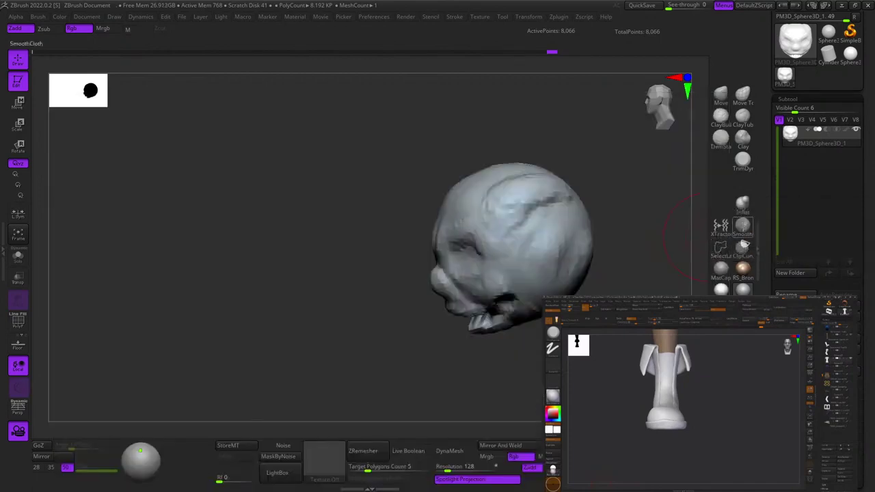
click(744, 228)
click(714, 245)
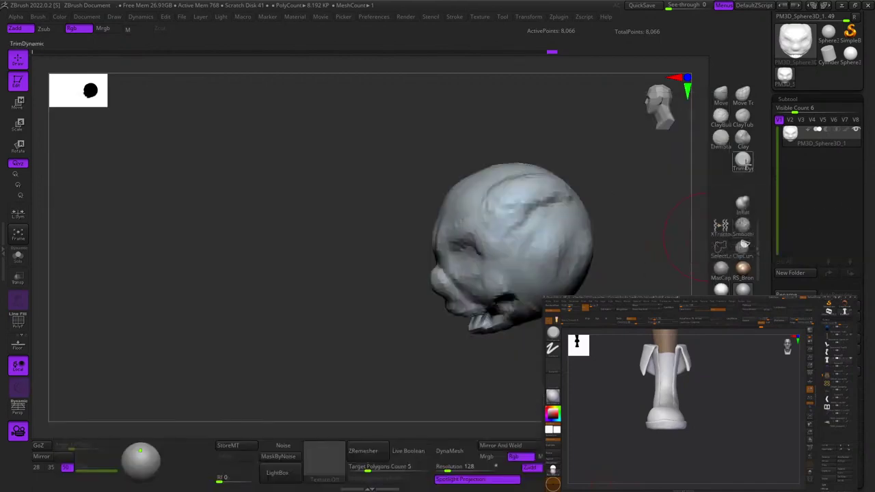
Select the SnakeHook brush from the brush library.
key(b)
key(s)
key(t)
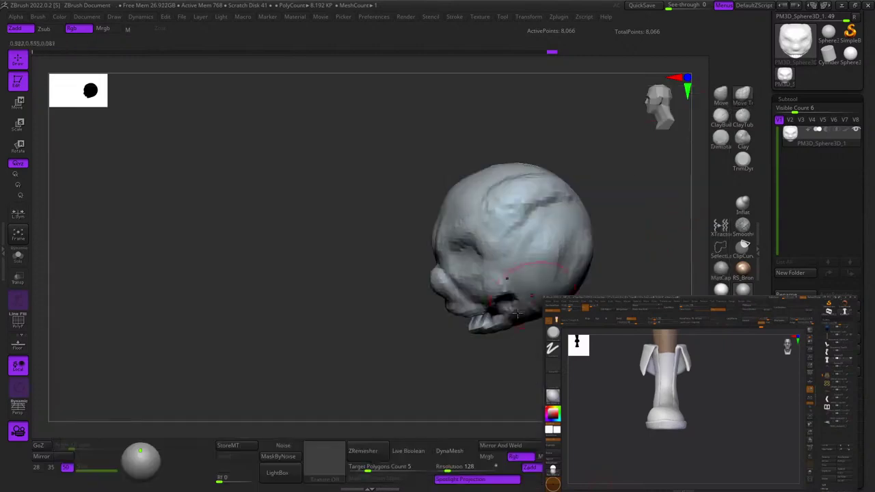
key(b)
key(s)
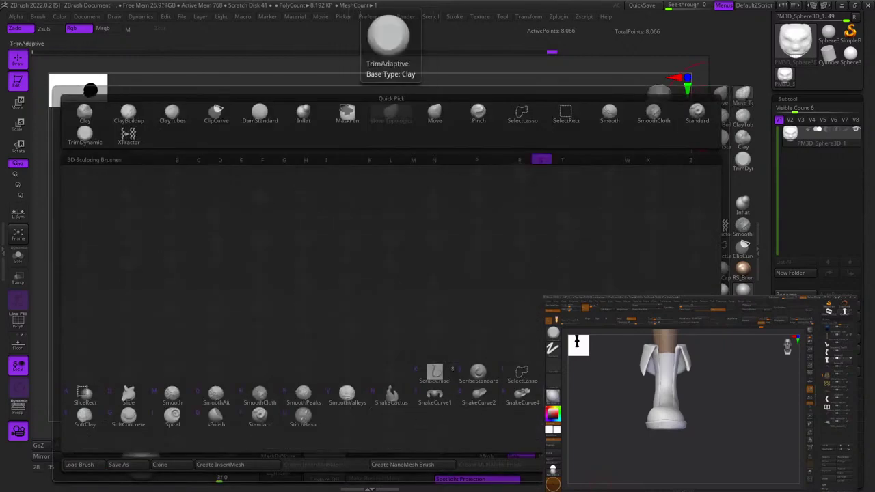
click(567, 396)
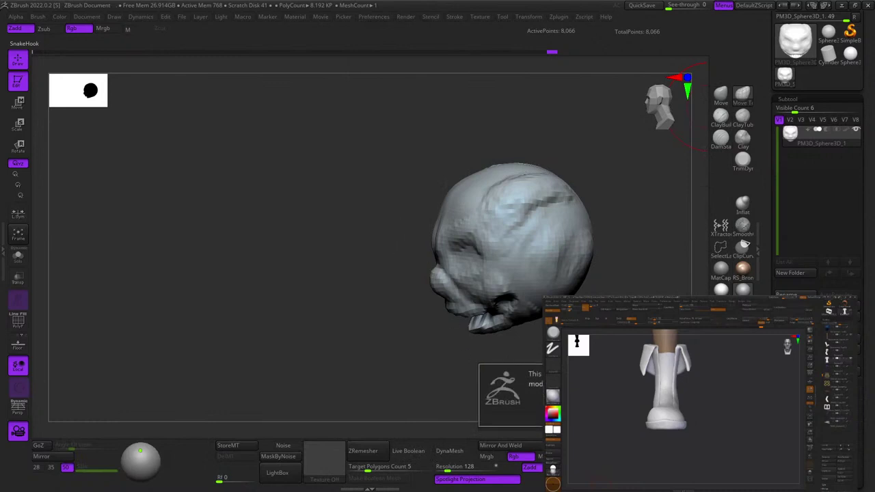
Check the head's wireframe and pull a pair of long horns backwards from the top of the skull with SnakeHook.
alt+drag(595, 264, 609, 275)
key(shift+f)
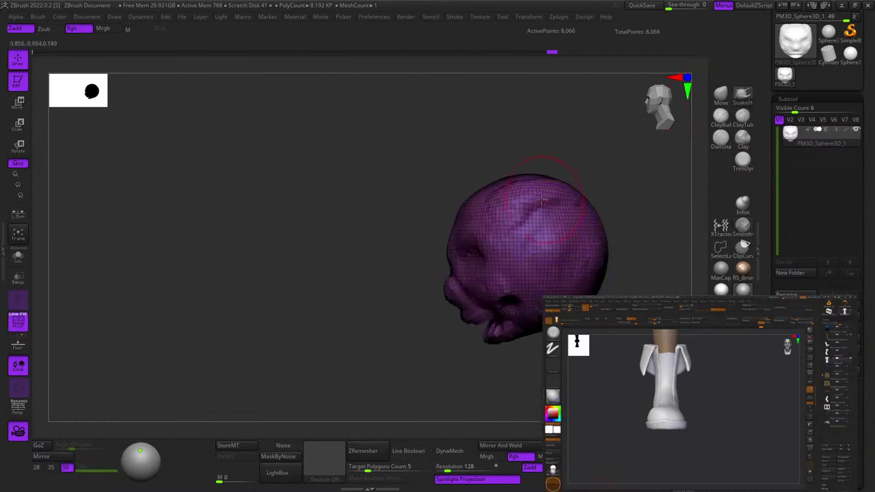
key(shift+f)
alt+right_drag(537, 192, 464, 239)
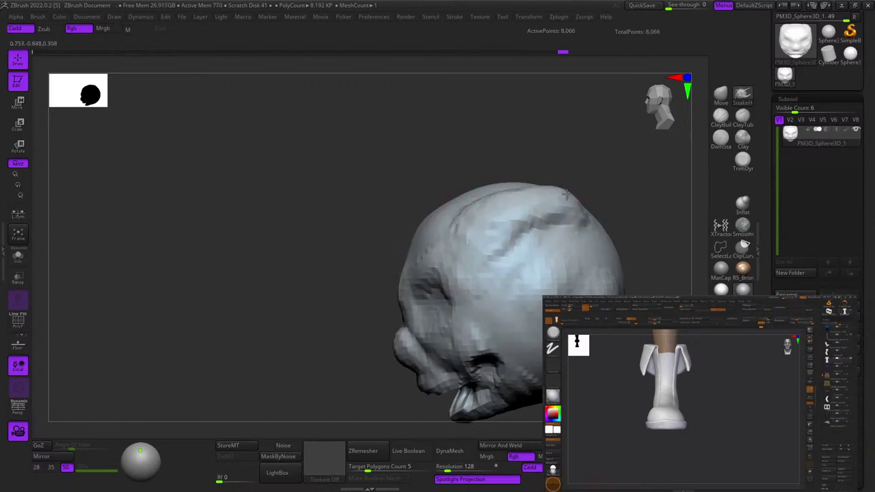
mouse_move(575, 201)
mouse_down()
mouse_move(583, 192)
mouse_move(624, 217)
mouse_up()
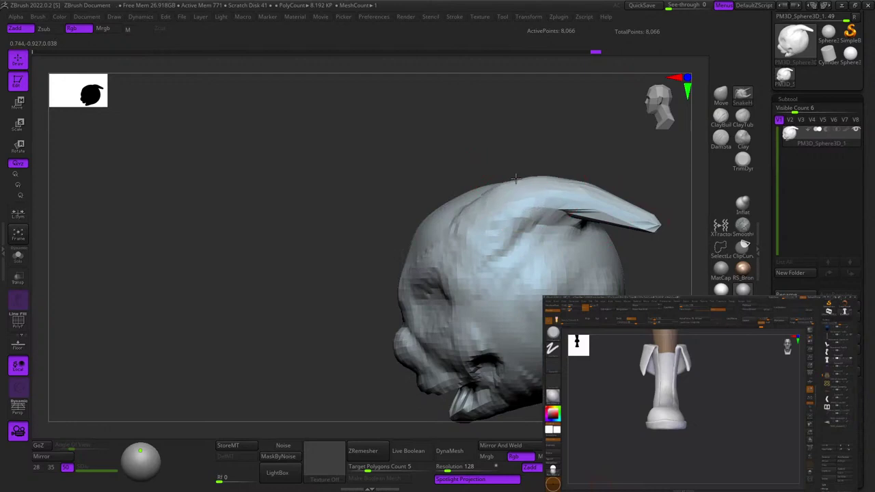
mouse_move(494, 241)
shift+right_down()
mouse_move(489, 211)
mouse_move(596, 187)
shift+right_up()
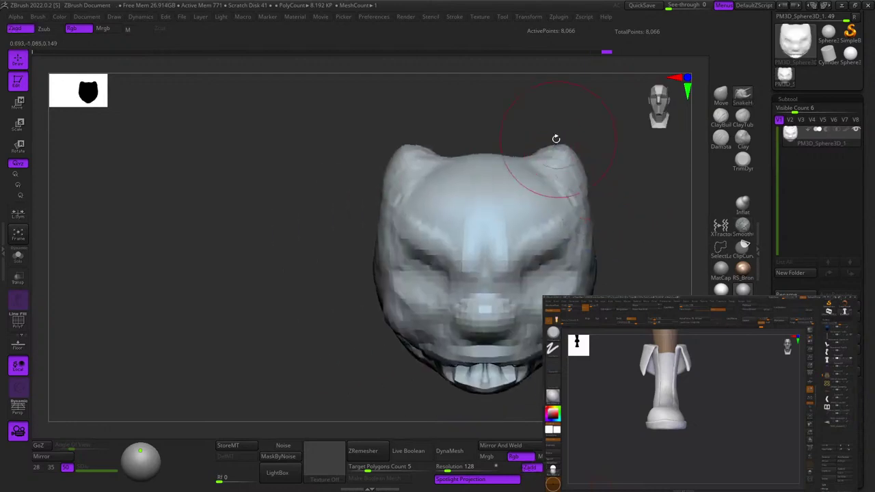
Adjust the brush size and nudge the horns outward while checking them from the front and back.
right_drag(556, 139, 652, 141)
key(space)
drag(416, 188, 427, 193)
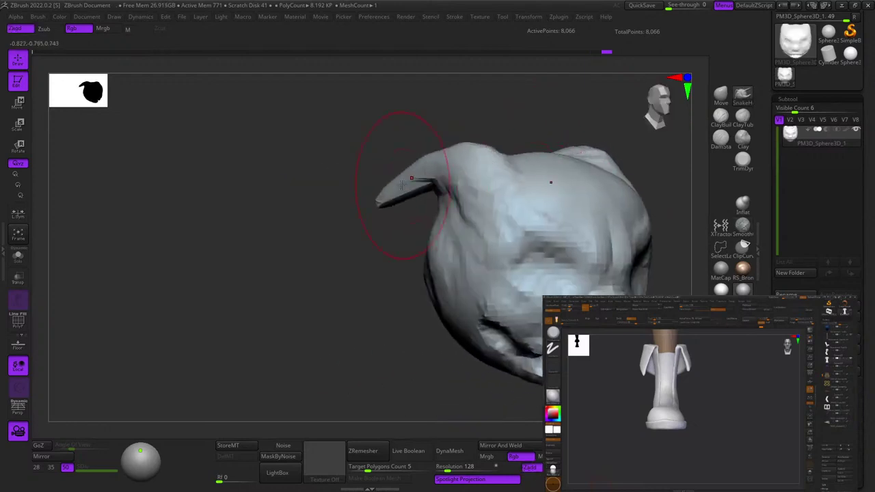
shift+right_drag(402, 184, 472, 186)
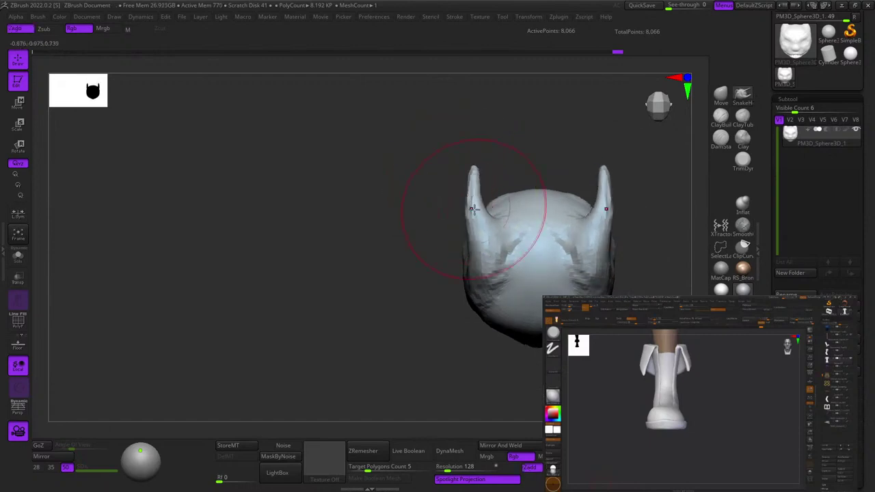
mouse_move(476, 236)
mouse_down()
mouse_move(477, 246)
mouse_move(470, 236)
mouse_up()
key(space)
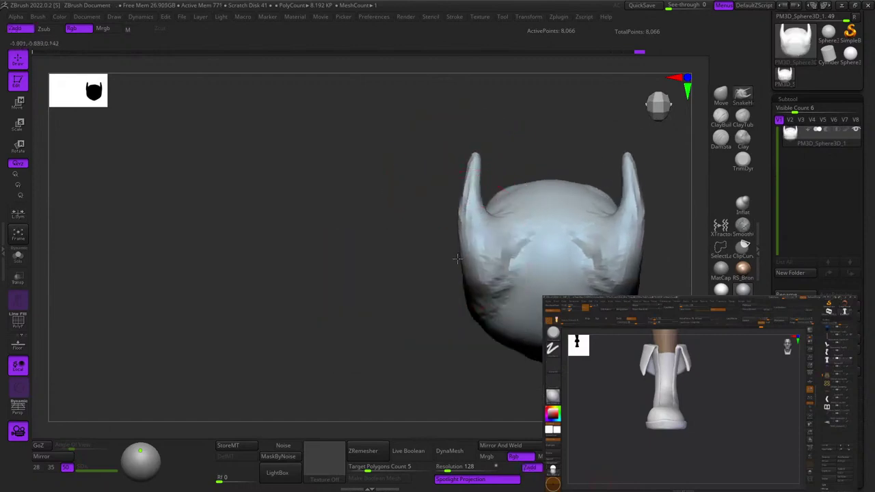
Refine the horn tips and shafts with small SnakeHook pulls from behind, varying the brush size.
ctrl+right_drag(472, 232, 483, 216)
drag(483, 216, 476, 217)
key(space)
drag(476, 217, 473, 217)
mouse_move(477, 184)
alt+right_down()
mouse_move(479, 254)
mouse_move(487, 211)
alt+right_up()
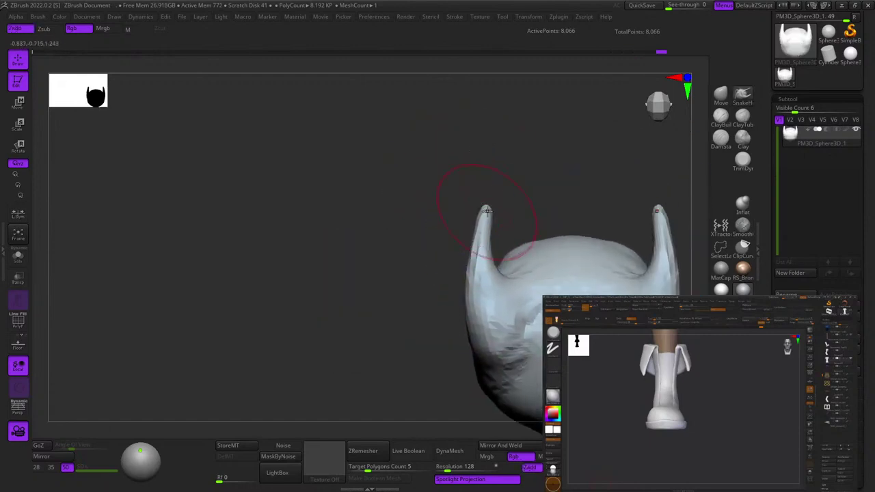
drag(478, 227, 476, 231)
alt+right_drag(474, 258, 484, 202)
key(space)
drag(481, 202, 479, 203)
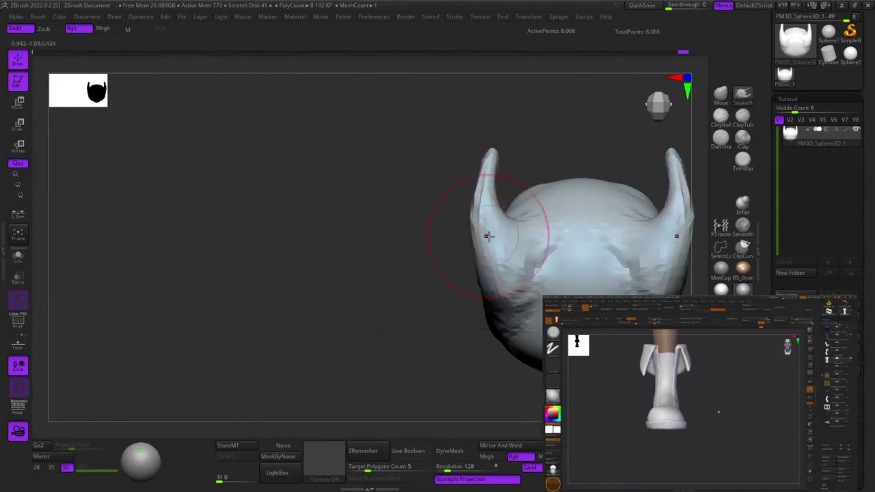
Pull the horns further with SnakeHook from angled views and undo the last pull.
mouse_move(493, 287)
right_down()
mouse_move(498, 299)
mouse_move(493, 229)
mouse_move(537, 235)
mouse_move(547, 215)
right_up()
mouse_move(547, 216)
mouse_down()
mouse_move(535, 212)
mouse_move(559, 233)
mouse_up()
mouse_move(560, 233)
right_down()
mouse_move(557, 185)
mouse_move(530, 217)
mouse_move(547, 196)
mouse_move(577, 207)
right_up()
drag(576, 208, 524, 219)
mouse_move(524, 219)
right_down()
mouse_move(509, 231)
mouse_move(541, 212)
mouse_move(541, 197)
right_up()
key(ctrl+z)
Add ClayBuildup strokes around the underside of the horn bases.
click(722, 118)
mouse_move(556, 228)
right_down()
mouse_move(565, 190)
mouse_move(545, 248)
mouse_move(551, 262)
mouse_move(524, 231)
mouse_move(479, 212)
mouse_move(471, 178)
mouse_move(509, 206)
mouse_move(518, 249)
mouse_move(502, 229)
right_up()
drag(503, 229, 506, 212)
mouse_move(506, 212)
right_down()
mouse_move(513, 260)
mouse_move(510, 170)
mouse_move(487, 190)
mouse_move(529, 230)
right_up()
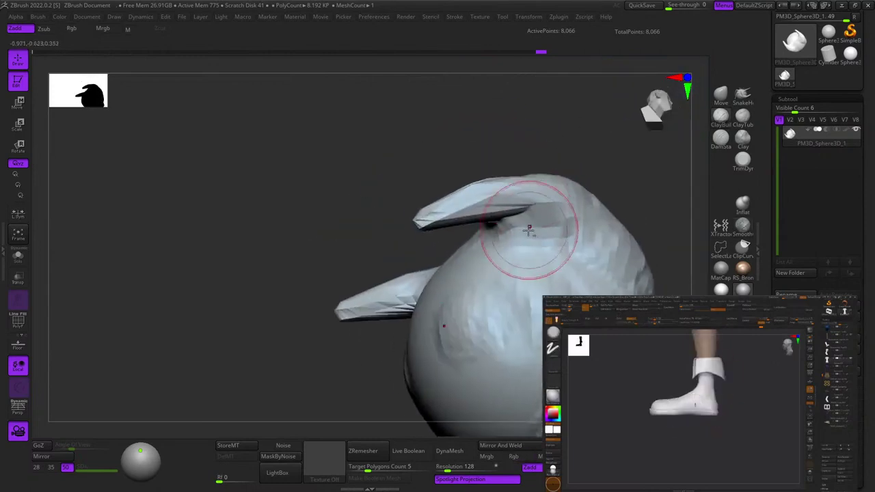
Cut creases with the DamStandard brush where the undersides of the horns meet the skull.
click(721, 139)
mouse_move(647, 158)
right_down()
mouse_move(530, 212)
mouse_move(540, 274)
right_up()
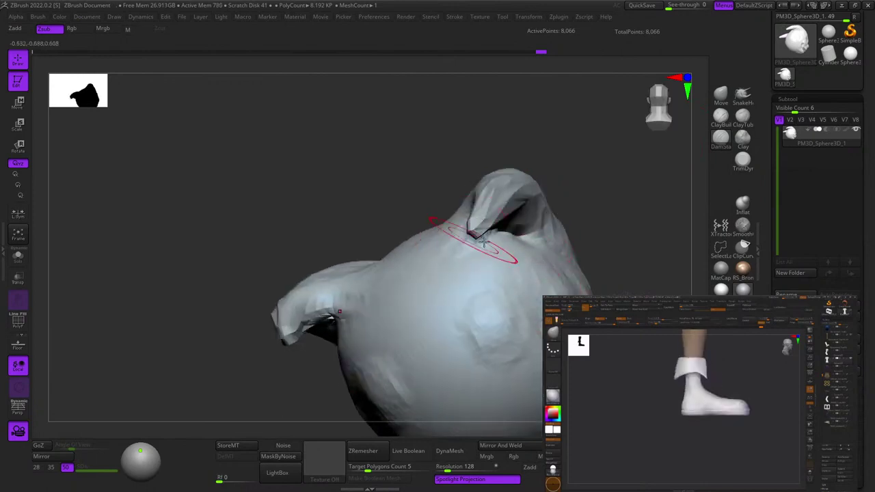
mouse_move(483, 241)
right_down()
mouse_move(538, 274)
mouse_move(494, 265)
mouse_move(512, 263)
right_up()
drag(538, 265, 553, 269)
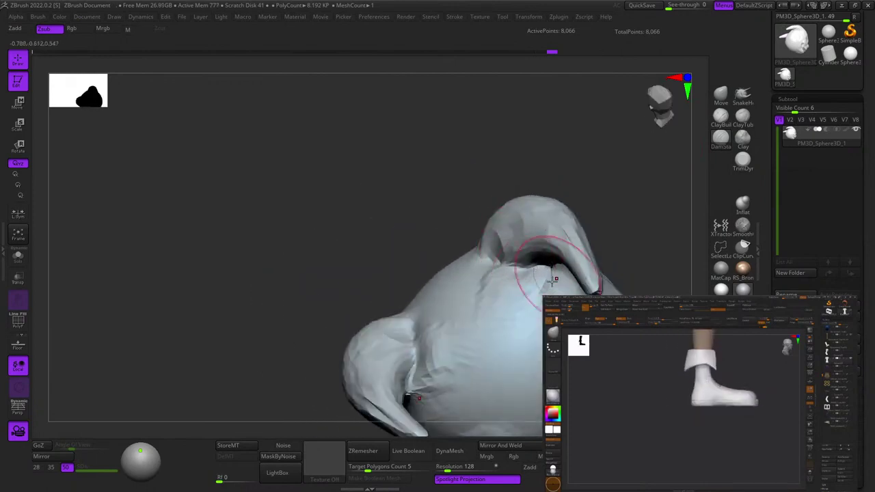
right_drag(554, 276, 506, 257)
drag(490, 241, 505, 243)
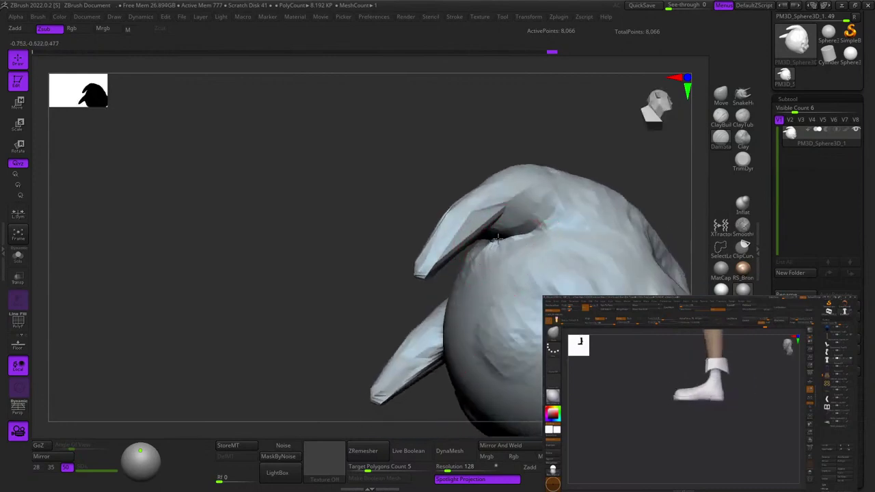
Carve grooves around the horn bases and along the horn shafts with DamStandard, and check the wireframe.
mouse_move(604, 228)
right_down()
mouse_move(524, 248)
mouse_move(506, 277)
mouse_move(527, 270)
mouse_move(504, 254)
mouse_move(523, 256)
mouse_move(516, 229)
mouse_move(515, 294)
mouse_move(526, 193)
right_up()
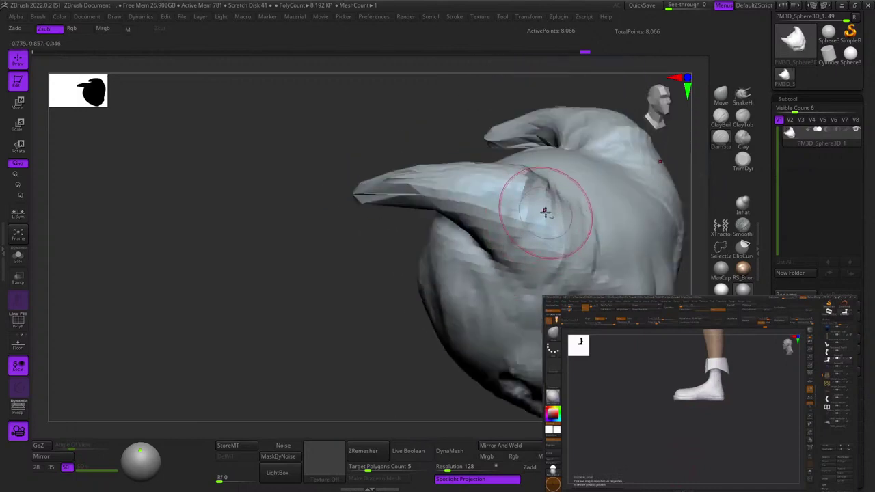
drag(564, 227, 520, 168)
alt+right_drag(510, 197, 558, 231)
right_drag(498, 273, 545, 239)
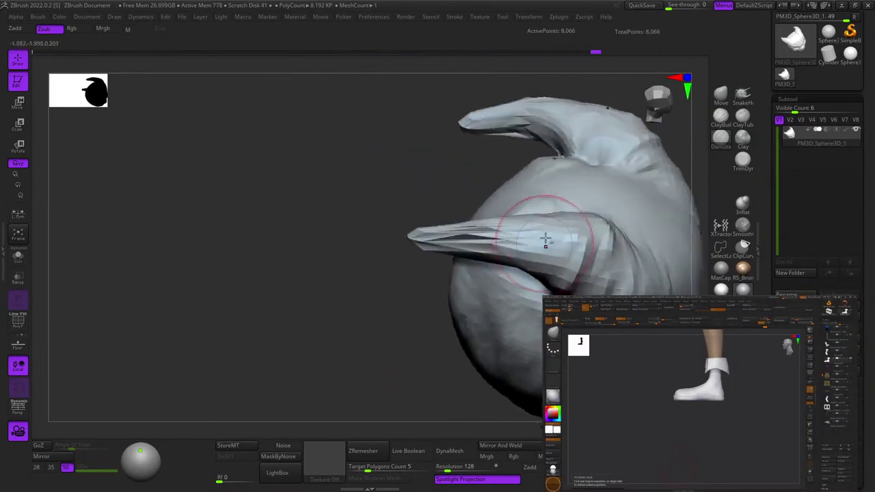
drag(532, 243, 482, 236)
mouse_move(506, 226)
right_down()
mouse_move(517, 287)
mouse_move(506, 273)
mouse_move(510, 205)
right_up()
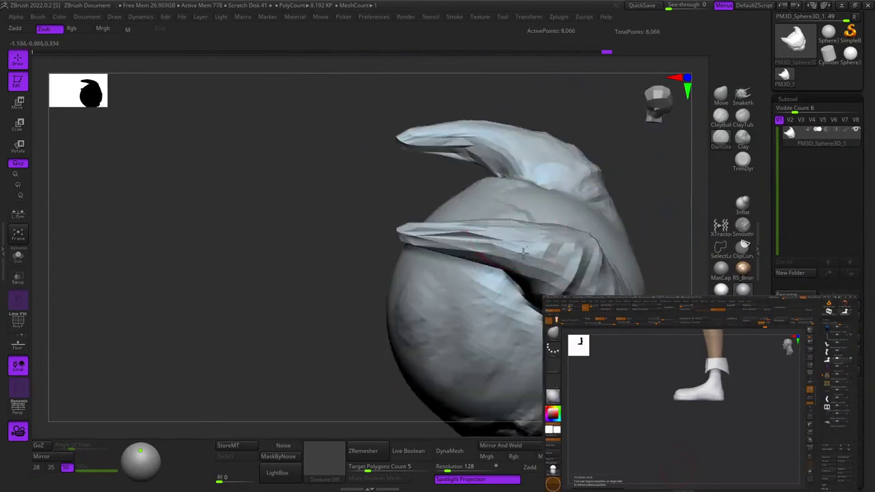
mouse_move(493, 164)
right_down()
mouse_move(520, 194)
mouse_move(503, 212)
mouse_move(508, 284)
mouse_move(482, 294)
mouse_move(465, 257)
mouse_move(515, 259)
mouse_move(537, 202)
mouse_move(548, 239)
right_up()
key(shift+f)
key(shift+f)
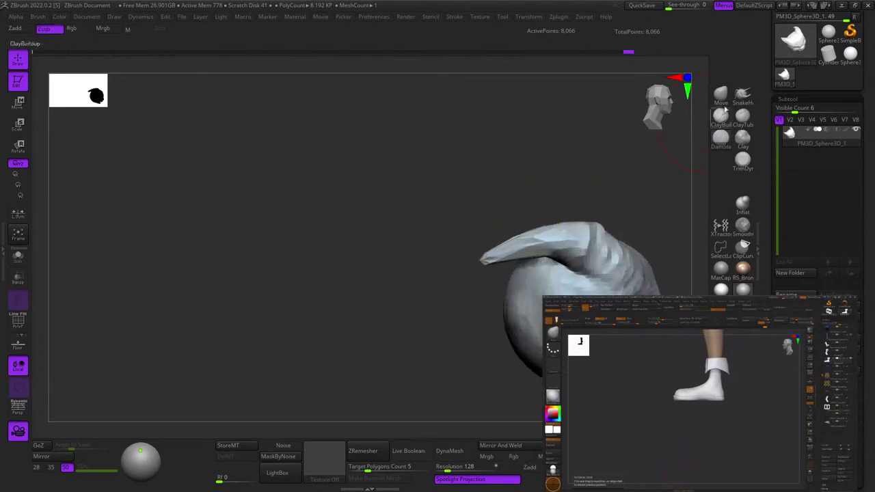
Switch to the Move brush and reshape the horn's profile in side view, adjusting the brush size.
click(721, 97)
key(space)
mouse_move(504, 264)
mouse_down()
mouse_move(512, 263)
mouse_move(502, 240)
mouse_up()
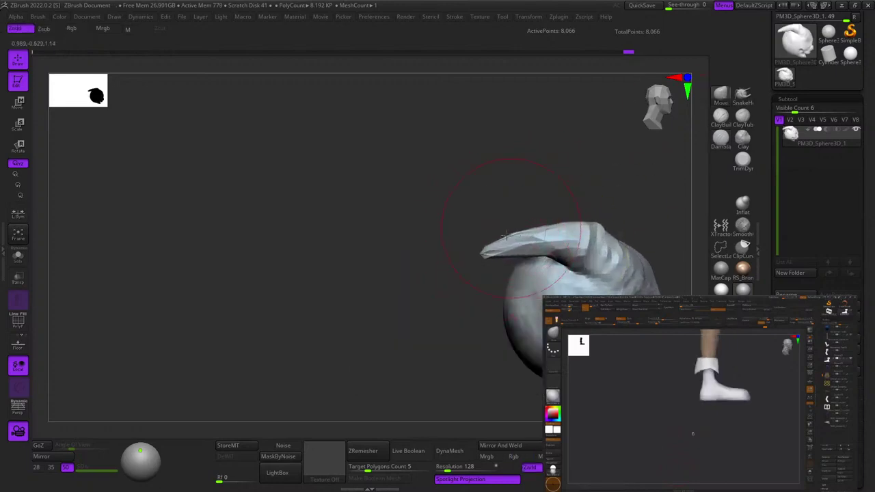
alt+right_drag(516, 237, 476, 228)
key(space)
drag(476, 228, 487, 213)
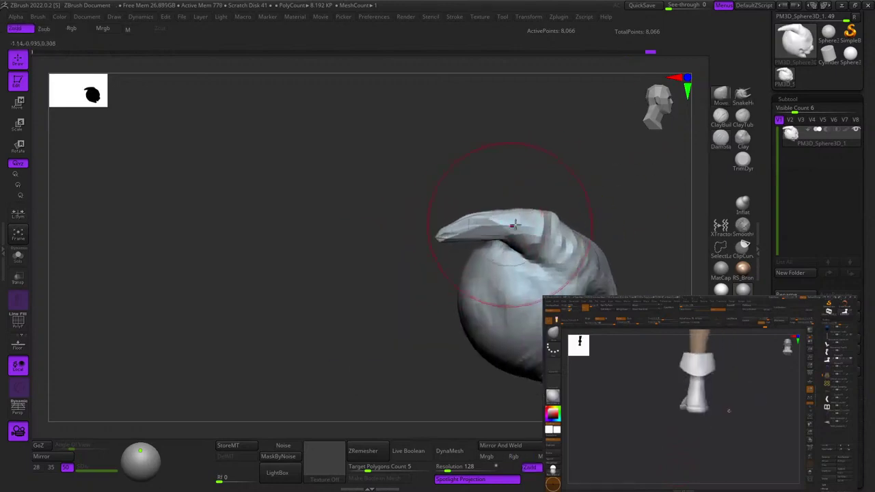
mouse_move(514, 225)
right_down()
mouse_move(538, 217)
mouse_move(522, 205)
mouse_move(537, 199)
right_up()
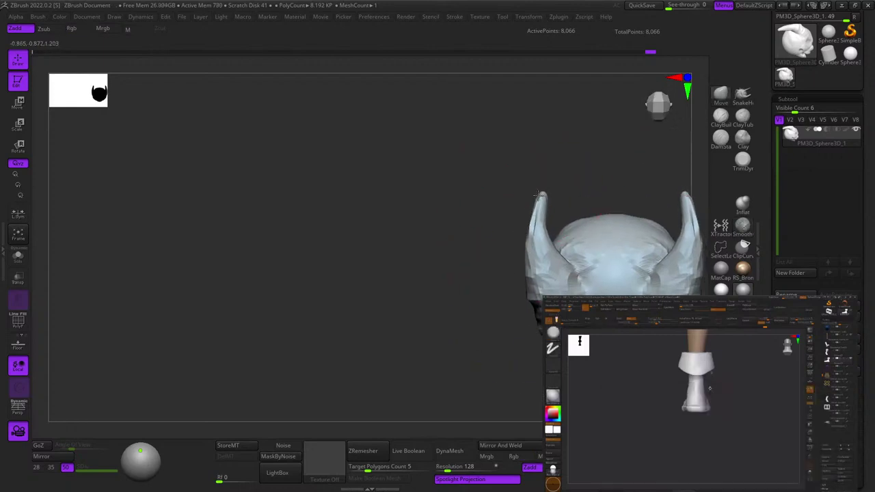
Push the horn tips outward from behind and adjust the horn shafts from the side with the Move brush.
drag(541, 198, 536, 198)
right_drag(523, 196, 543, 190)
ctrl+right_drag(548, 279, 558, 294)
drag(558, 294, 575, 267)
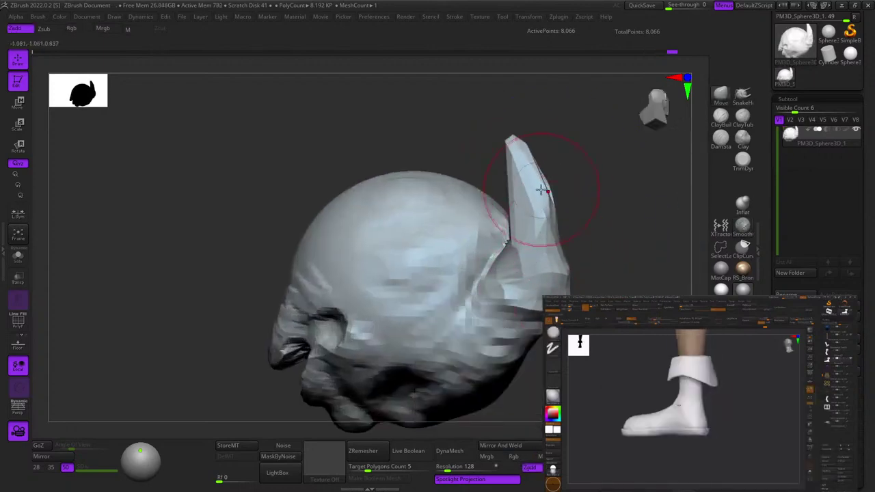
drag(545, 190, 609, 191)
mouse_move(536, 236)
ctrl+right_down()
mouse_move(521, 213)
mouse_move(552, 205)
mouse_move(524, 183)
mouse_move(534, 219)
ctrl+right_up()
alt+right_drag(533, 219, 557, 228)
key(space)
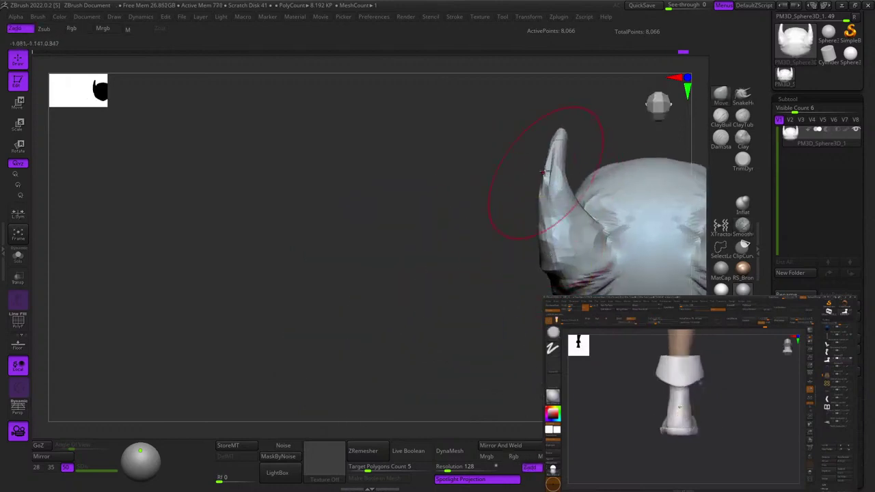
Widen the outer edges of the horns and adjust their inner bases from the back view with the Move brush.
ctrl+right_drag(556, 151, 611, 174)
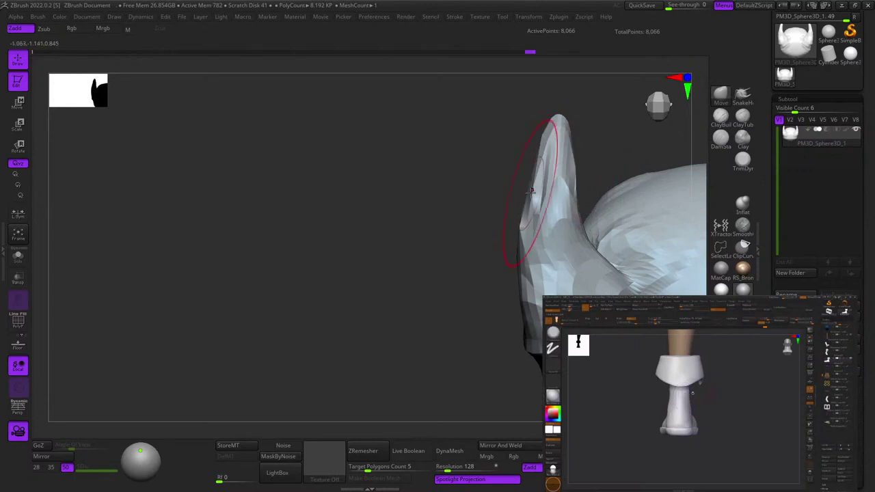
drag(532, 191, 523, 194)
right_drag(513, 262, 536, 248)
mouse_move(536, 248)
ctrl+right_down()
mouse_move(538, 188)
mouse_move(459, 262)
ctrl+right_up()
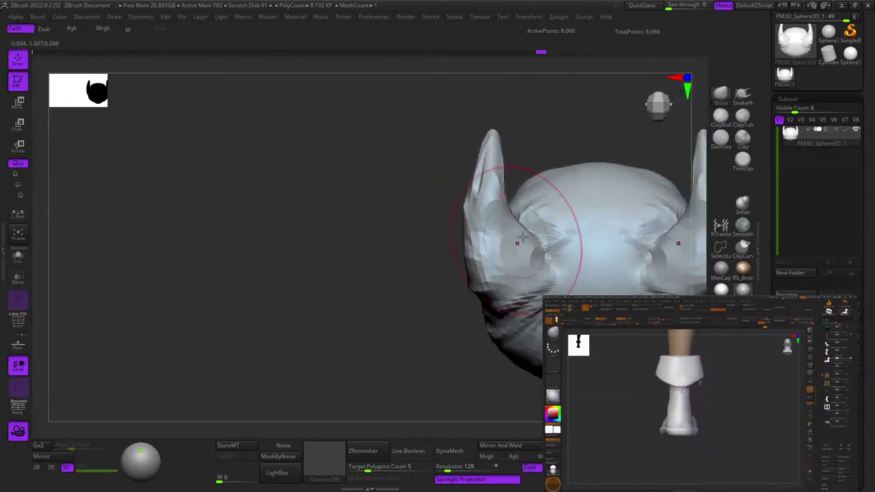
key(space)
drag(531, 247, 529, 241)
Resize the Move brush and refine the horn's upper contour in side view.
mouse_move(531, 273)
right_down()
mouse_move(528, 252)
mouse_move(424, 274)
right_up()
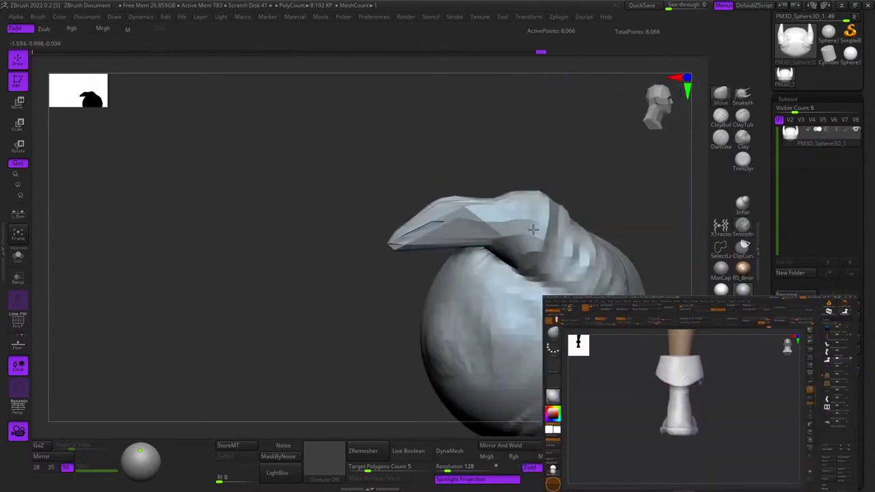
alt+right_drag(421, 383, 443, 253)
key(space)
drag(476, 249, 489, 249)
drag(451, 179, 445, 178)
shift+right_drag(404, 233, 497, 250)
Set a large Move brush size and push the back of the skull inward in side view.
mouse_move(397, 174)
alt+right_down()
mouse_move(483, 278)
mouse_move(481, 332)
alt+right_up()
mouse_move(481, 333)
ctrl+right_down()
mouse_move(476, 271)
mouse_move(523, 288)
mouse_move(537, 254)
mouse_move(602, 256)
ctrl+right_up()
mouse_move(500, 279)
alt+right_down()
mouse_move(553, 185)
mouse_move(549, 248)
alt+right_up()
key(space)
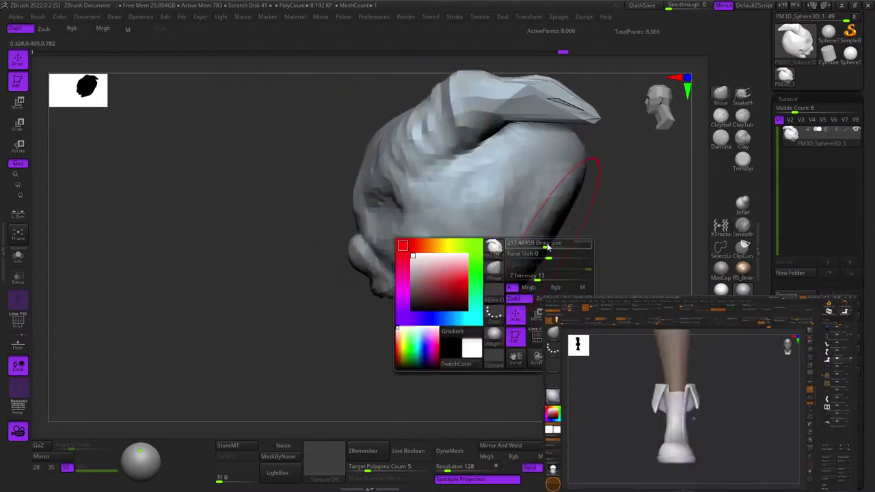
drag(549, 248, 525, 232)
mouse_move(575, 235)
right_down()
mouse_move(510, 231)
mouse_move(541, 207)
mouse_move(556, 157)
mouse_move(523, 221)
right_up()
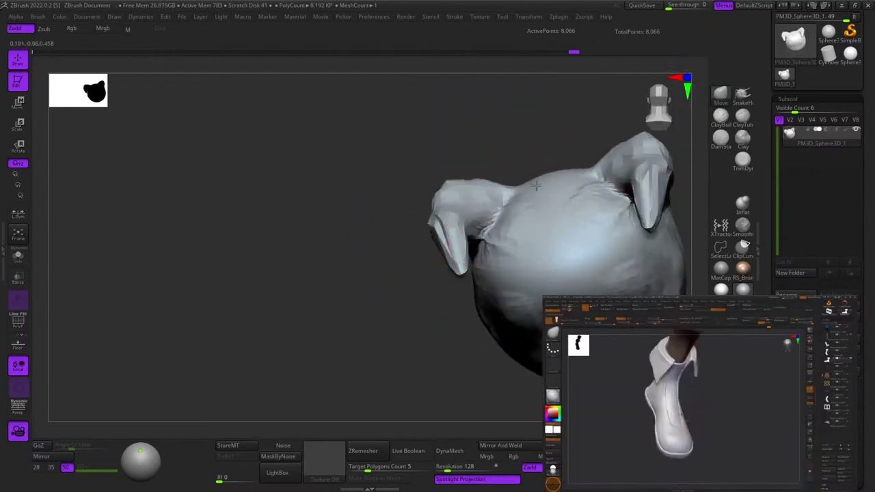
right_drag(536, 186, 582, 146)
alt+right_drag(620, 244, 497, 217)
drag(539, 223, 527, 227)
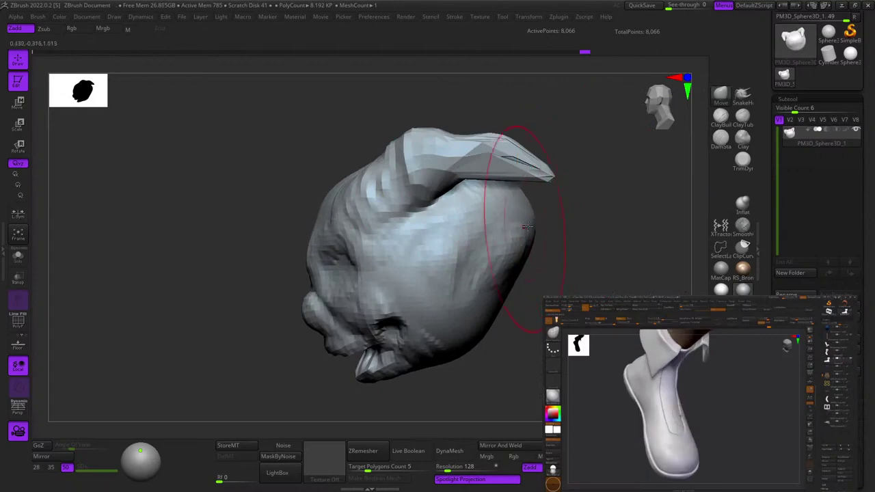
Adjust the brush size and reshape the muzzle and mouth area with the Move brush.
alt+right_drag(516, 250, 581, 147)
shift+right_drag(526, 206, 509, 254)
key(space)
right_drag(567, 261, 550, 287)
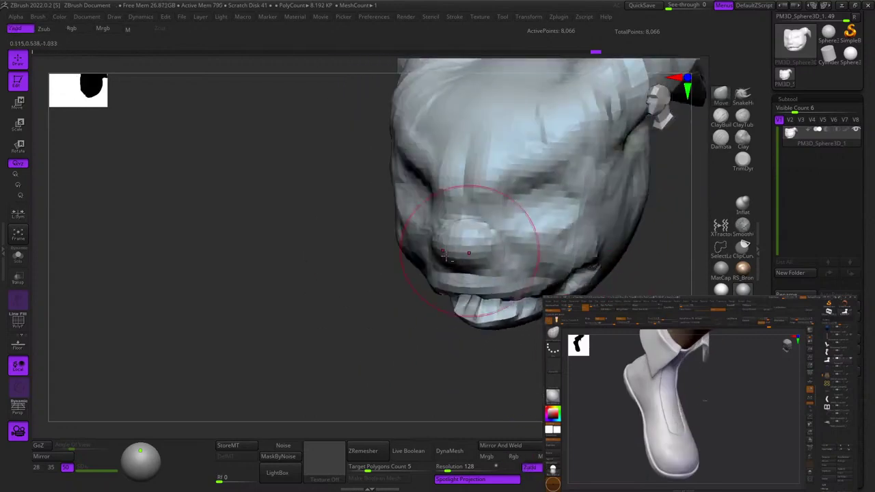
mouse_move(469, 242)
right_down()
mouse_move(518, 251)
mouse_move(521, 238)
right_up()
drag(488, 289, 506, 290)
right_drag(472, 222, 463, 260)
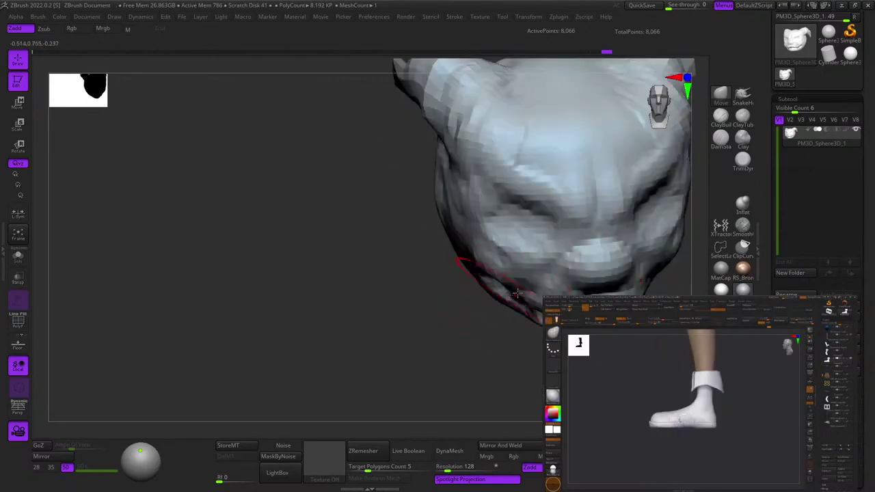
Push the cheeks and jaw sides inward with the Move brush, varying the brush size.
key(space)
drag(454, 260, 467, 256)
drag(441, 219, 450, 216)
mouse_move(482, 282)
right_down()
mouse_move(562, 267)
mouse_move(569, 252)
right_up()
mouse_move(499, 267)
ctrl+right_down()
mouse_move(484, 224)
mouse_move(509, 246)
ctrl+right_up()
key(space)
drag(467, 258, 480, 253)
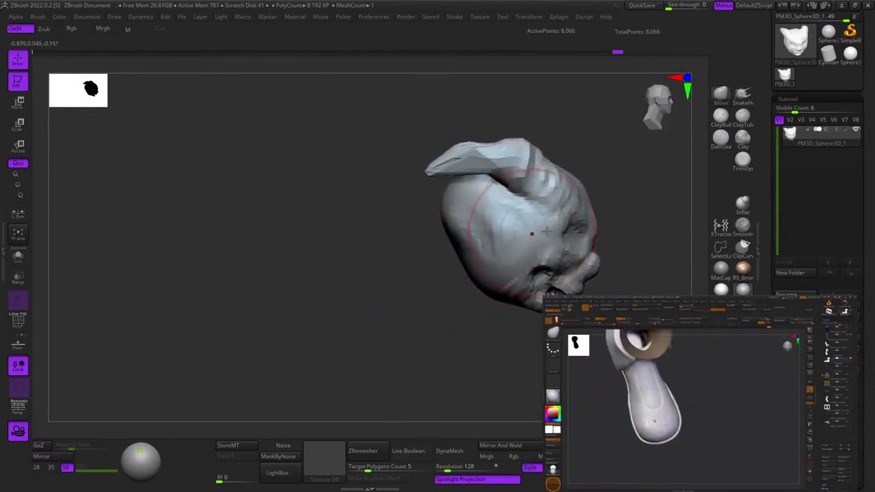
Smooth the surface around the mouth and lower jaw.
right_drag(571, 226, 529, 278)
alt+right_drag(498, 205, 506, 287)
shift+drag(595, 260, 647, 279)
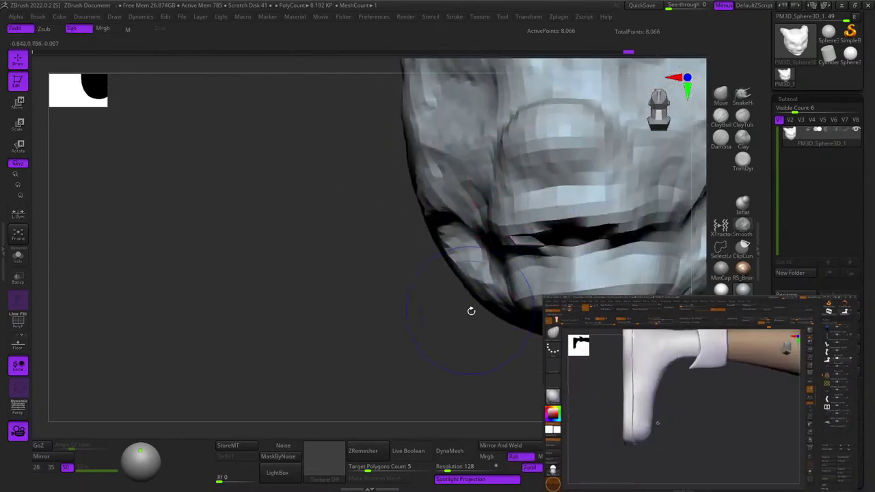
Build up the area beneath the nose with the ClayBuildup brush, working on both sides of the centre line.
right_drag(471, 311, 524, 251)
mouse_move(595, 207)
right_down()
mouse_move(520, 287)
mouse_move(529, 277)
right_up()
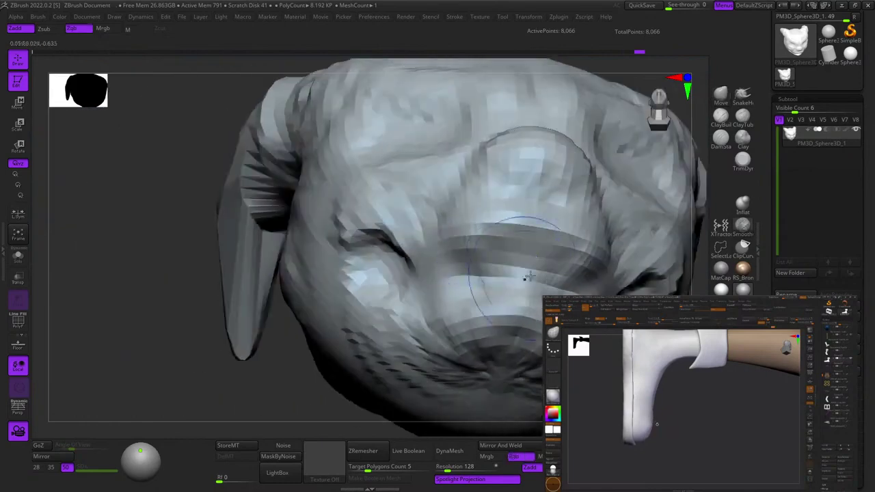
right_click(524, 257)
drag(524, 256, 522, 290)
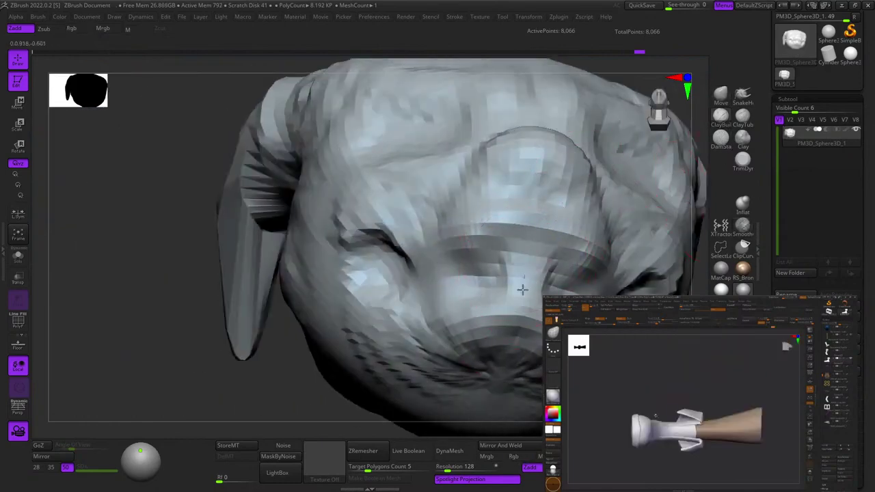
mouse_move(522, 290)
right_down()
mouse_move(491, 258)
mouse_move(417, 267)
mouse_move(446, 325)
right_up()
right_click(446, 324)
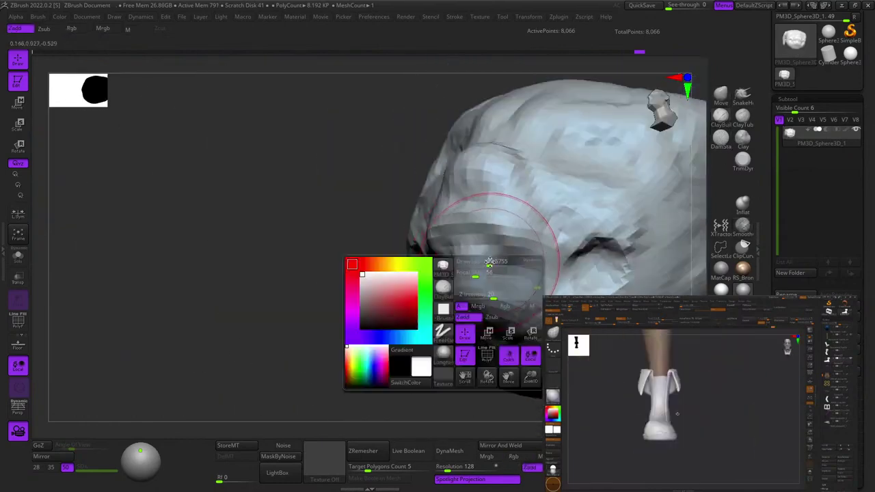
Adjust the ClayBuildup brush size and sculpt the upper lip and muzzle.
mouse_move(494, 255)
mouse_down()
mouse_move(464, 250)
mouse_move(498, 240)
mouse_up()
right_drag(520, 258, 446, 310)
right_click(446, 311)
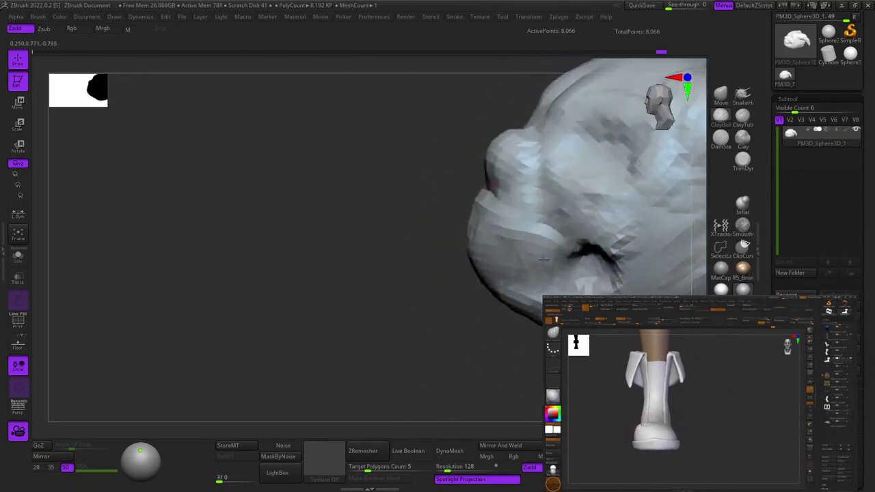
mouse_move(581, 276)
right_down()
mouse_move(528, 274)
mouse_move(537, 259)
right_up()
mouse_move(520, 231)
ctrl+right_down()
mouse_move(556, 238)
mouse_move(551, 199)
mouse_move(550, 230)
ctrl+right_up()
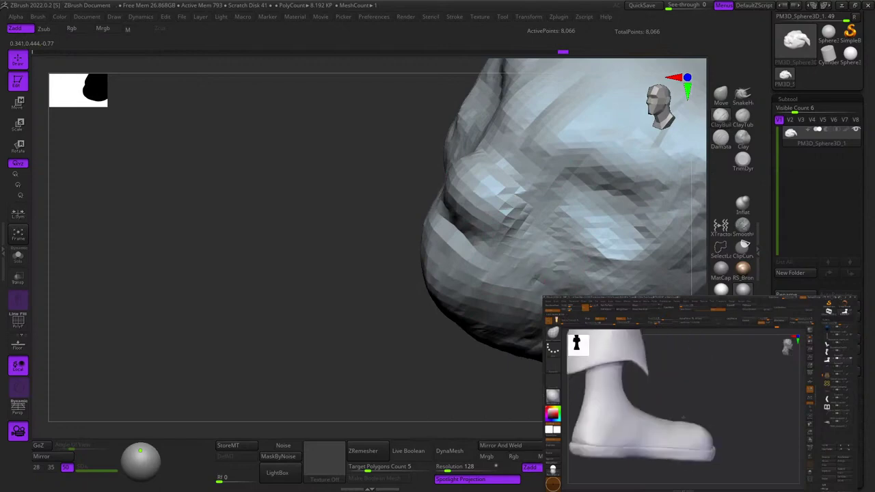
Adjust the brush size and shape the side of the nose and the inner cheek with ClayBuildup.
right_drag(524, 254, 472, 315)
key(space)
mouse_move(449, 260)
right_down()
mouse_move(523, 254)
mouse_move(544, 265)
mouse_move(538, 207)
mouse_move(524, 221)
right_up()
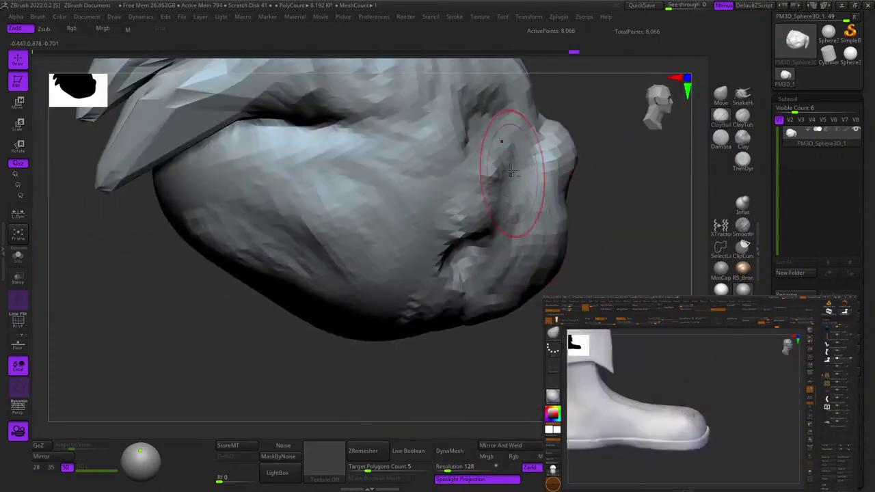
right_drag(512, 172, 496, 281)
Switch to the Move brush and reshape the face around the nose and cheeks.
click(721, 96)
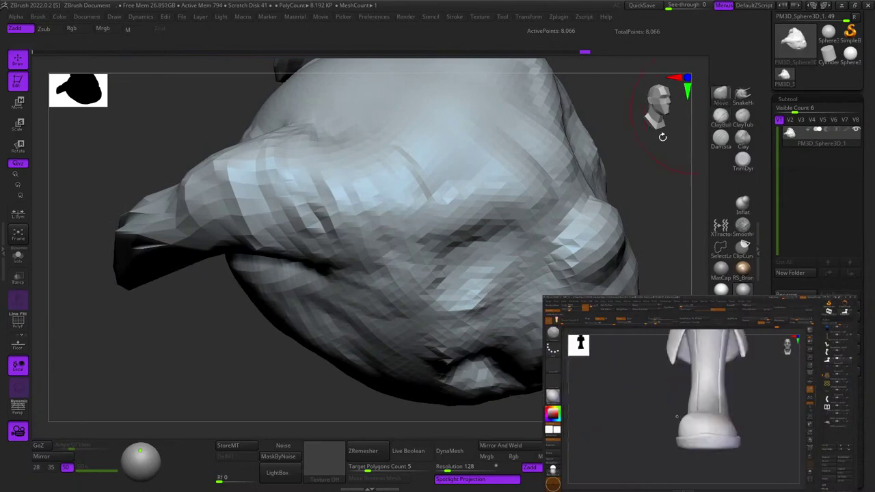
mouse_move(495, 163)
right_down()
mouse_move(512, 251)
mouse_move(494, 259)
mouse_move(590, 209)
mouse_move(503, 235)
mouse_move(538, 249)
right_up()
right_click(512, 243)
drag(532, 247, 526, 249)
right_click(448, 238)
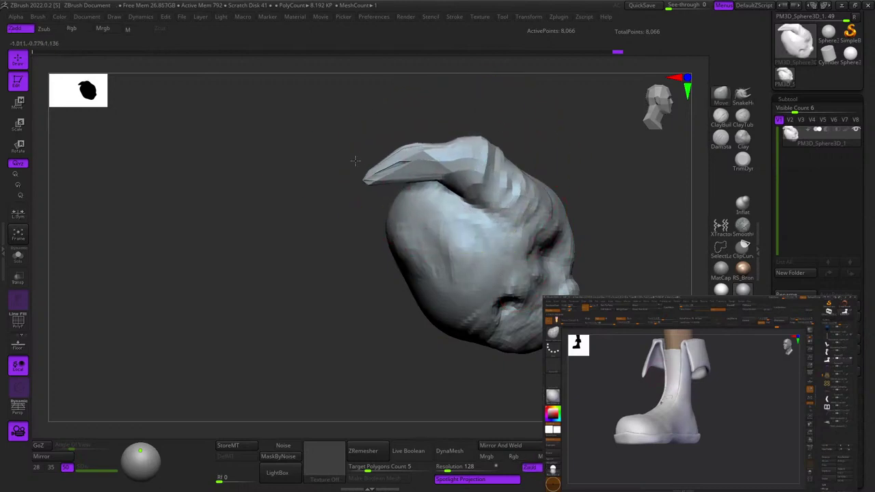
Pull the back of the skull outward into a rounder shape with the Move brush, viewed from above.
mouse_move(390, 142)
right_down()
mouse_move(451, 154)
mouse_move(466, 259)
right_up()
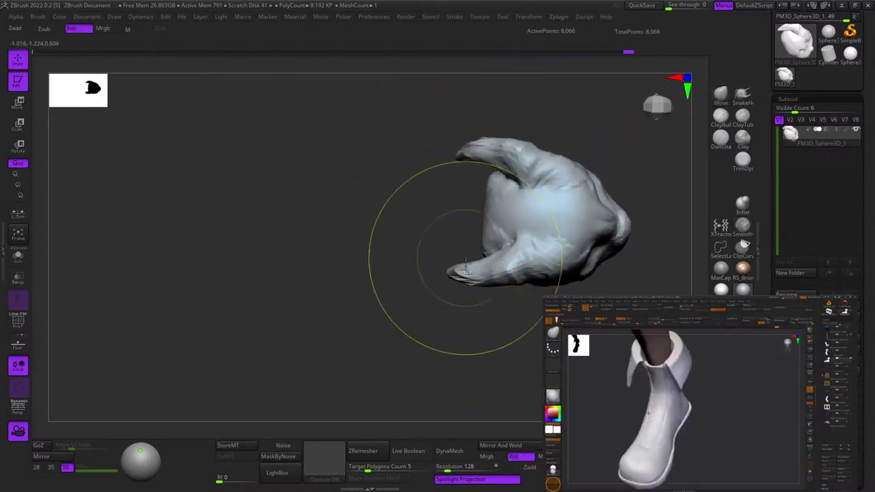
ctrl+right_drag(474, 191, 493, 218)
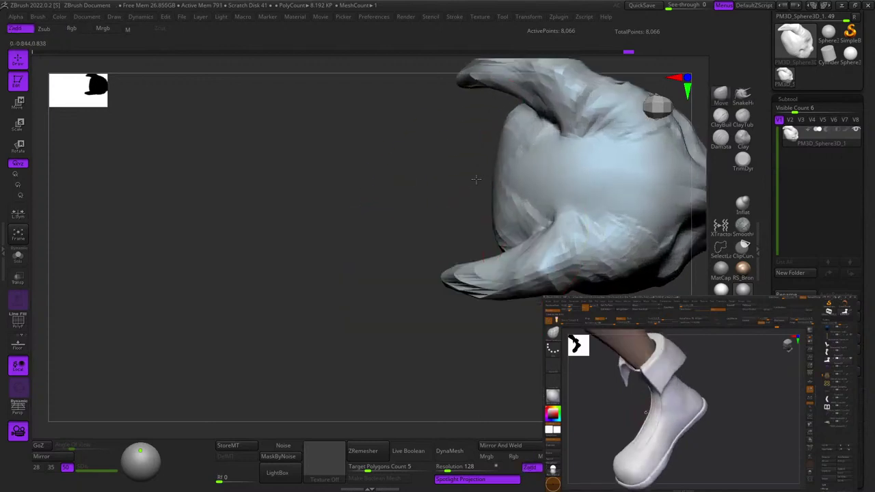
drag(476, 179, 470, 181)
right_click(457, 187)
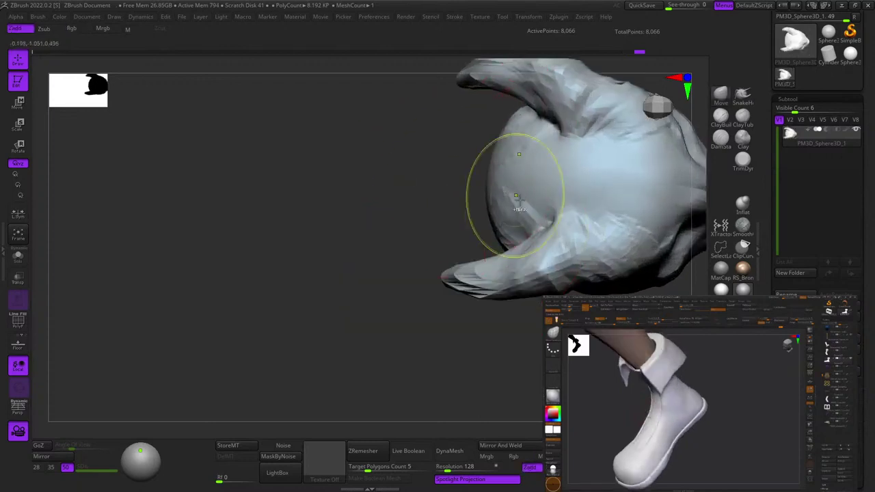
ctrl+right_drag(520, 199, 513, 179)
right_click(506, 255)
right_drag(491, 270, 493, 268)
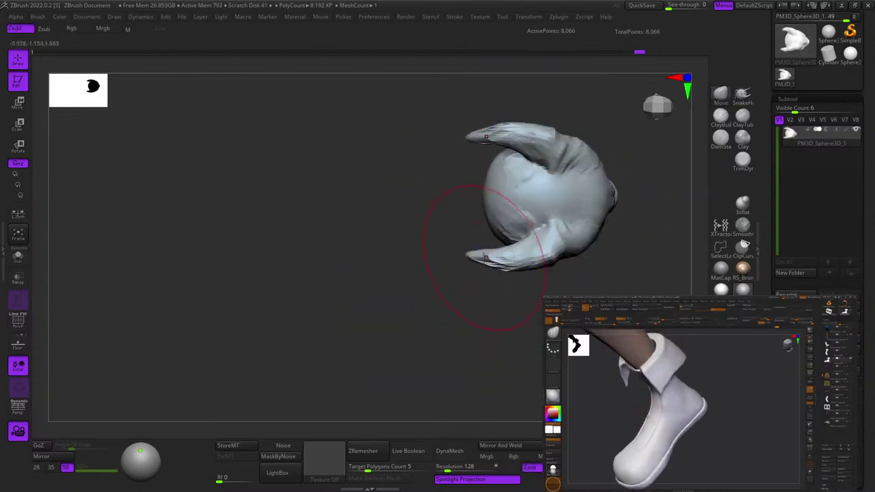
Lengthen the horn tips and bow the outer curve of the horns outward with the Move brush.
alt+right_drag(477, 148, 476, 218)
ctrl+right_drag(476, 219, 475, 228)
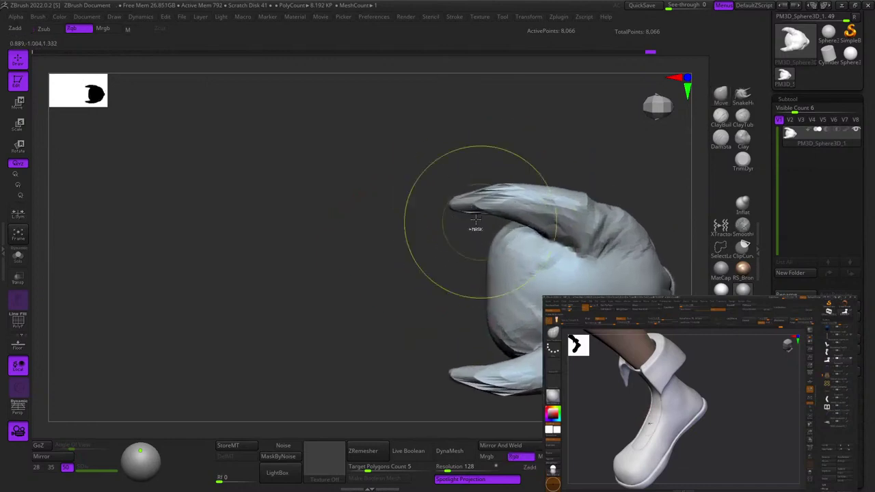
right_click(474, 225)
drag(448, 204, 438, 203)
drag(504, 195, 503, 184)
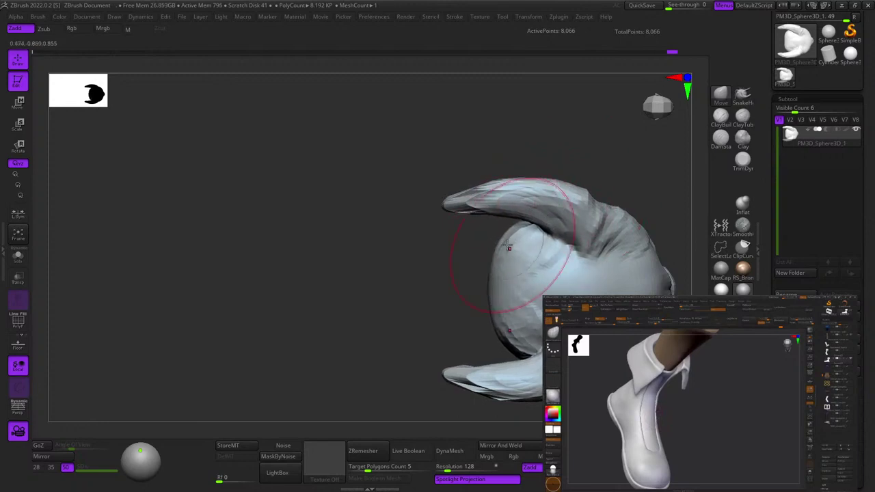
Push in the rear sides of the skull and round its back with the Move brush from several angles.
drag(508, 244, 517, 247)
right_drag(544, 295, 545, 187)
alt+right_drag(544, 369, 518, 191)
right_click(469, 173)
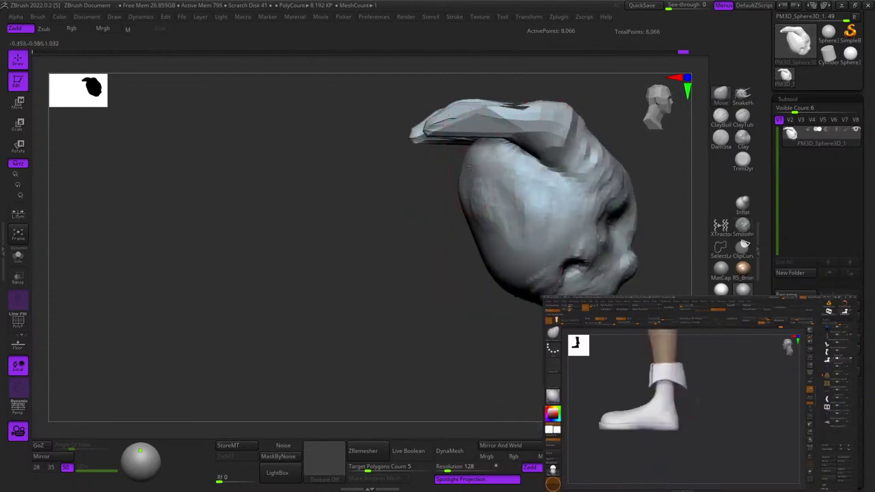
right_drag(636, 184, 569, 210)
right_click(547, 203)
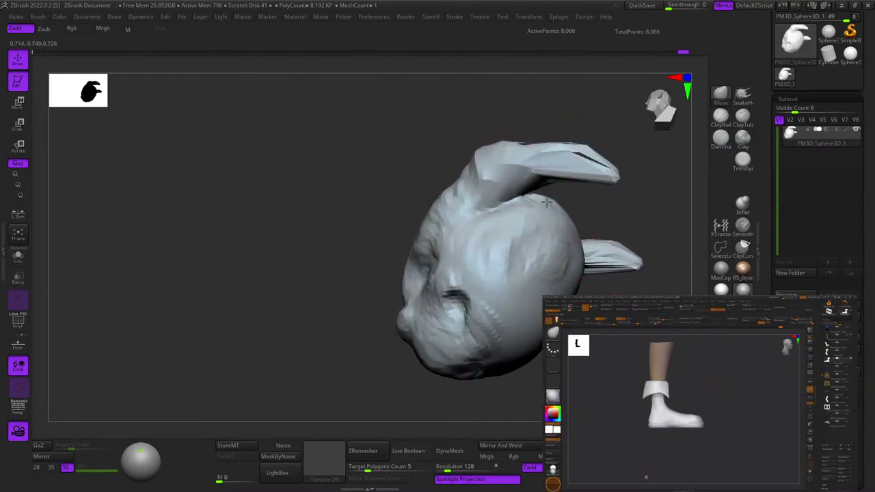
right_click(505, 272)
right_drag(544, 280, 549, 230)
drag(549, 228, 555, 223)
Smooth and even out the top of the skull between the horns.
right_drag(625, 220, 491, 225)
ctrl+right_drag(583, 164, 527, 185)
right_click(475, 243)
mouse_move(527, 185)
ctrl+right_down()
mouse_move(502, 225)
mouse_move(554, 268)
mouse_move(467, 236)
mouse_move(564, 267)
mouse_move(543, 218)
ctrl+right_up()
shift+right_drag(509, 161, 498, 195)
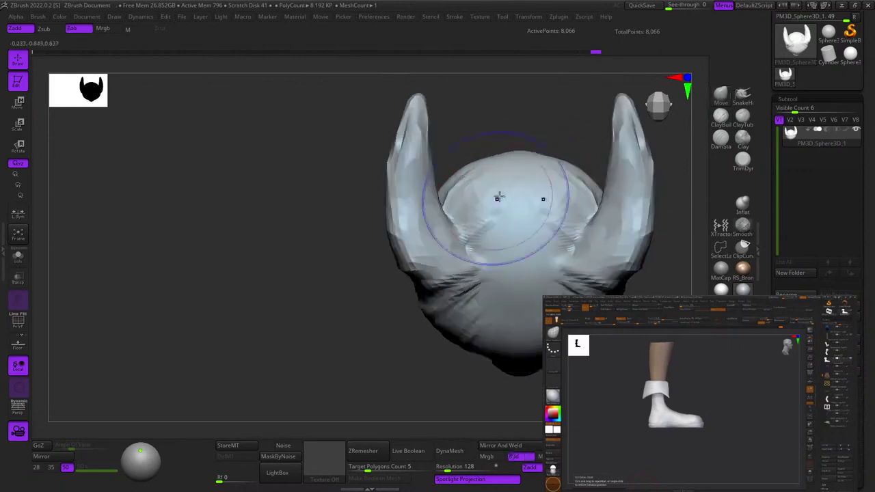
mouse_move(512, 242)
right_down()
mouse_move(506, 233)
mouse_move(540, 190)
mouse_move(518, 203)
right_up()
drag(517, 203, 510, 218)
mouse_move(501, 222)
right_down()
mouse_move(484, 205)
mouse_move(503, 179)
mouse_move(516, 182)
right_up()
Raise the crown of the head above the forehead with the Move brush.
right_drag(516, 181, 535, 201)
ctrl+right_drag(495, 156, 518, 130)
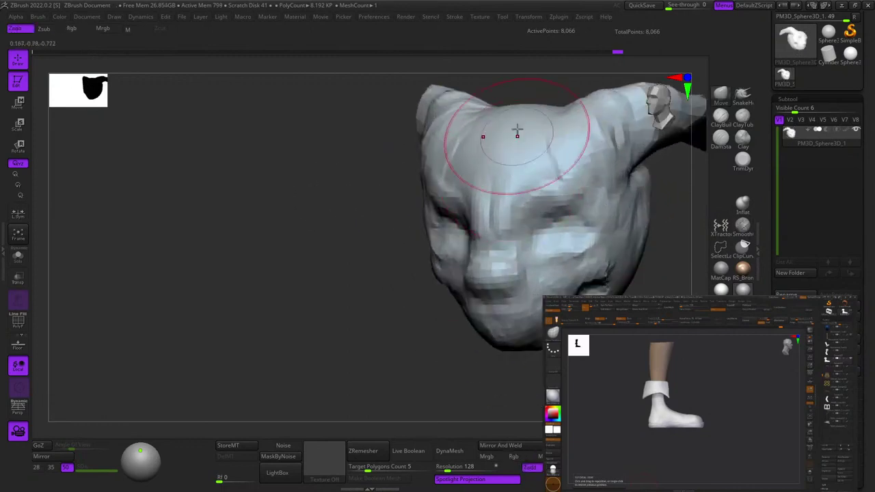
drag(517, 108, 517, 83)
Adjust the brush size and smooth the side and back of the skull behind the cheeks.
mouse_move(515, 166)
right_down()
mouse_move(509, 217)
mouse_move(533, 258)
mouse_move(482, 259)
right_up()
right_drag(548, 253, 624, 177)
right_drag(570, 177, 504, 171)
right_drag(510, 237, 479, 232)
alt+right_drag(478, 233, 427, 171)
right_drag(469, 207, 481, 209)
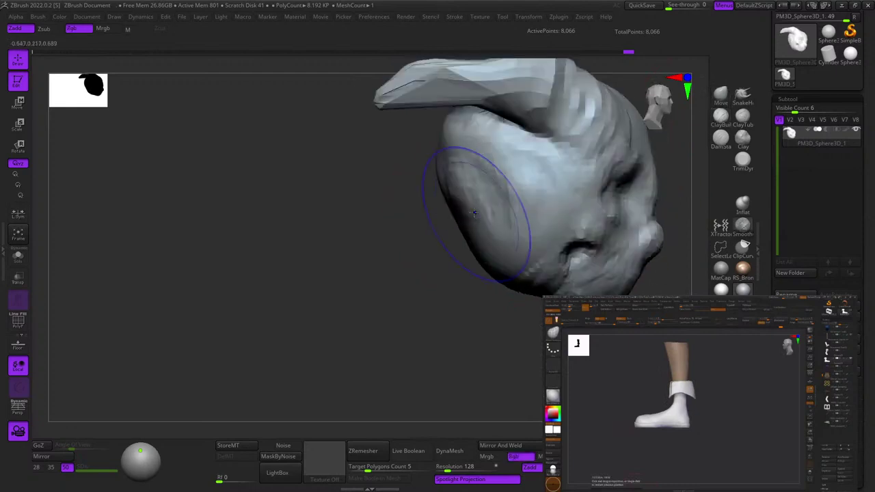
key(space)
mouse_move(480, 210)
shift+mouse_down()
mouse_move(476, 203)
mouse_move(493, 258)
shift+mouse_up()
mouse_move(491, 260)
right_down()
mouse_move(509, 216)
mouse_move(491, 203)
right_up()
Mask an ear-shaped patch on each side of the head and invert the mask.
mouse_move(491, 202)
mouse_down()
mouse_move(472, 190)
mouse_move(474, 248)
mouse_up()
right_drag(474, 247, 508, 239)
right_click(509, 239)
mouse_move(508, 219)
mouse_down()
mouse_move(518, 234)
mouse_move(513, 228)
mouse_up()
right_drag(513, 228, 576, 241)
ctrl+click(579, 219)
Centre the transform gizmo on the unmasked patches and pull the ears out from the sides of the head.
key(w)
alt+right_drag(510, 213, 675, 221)
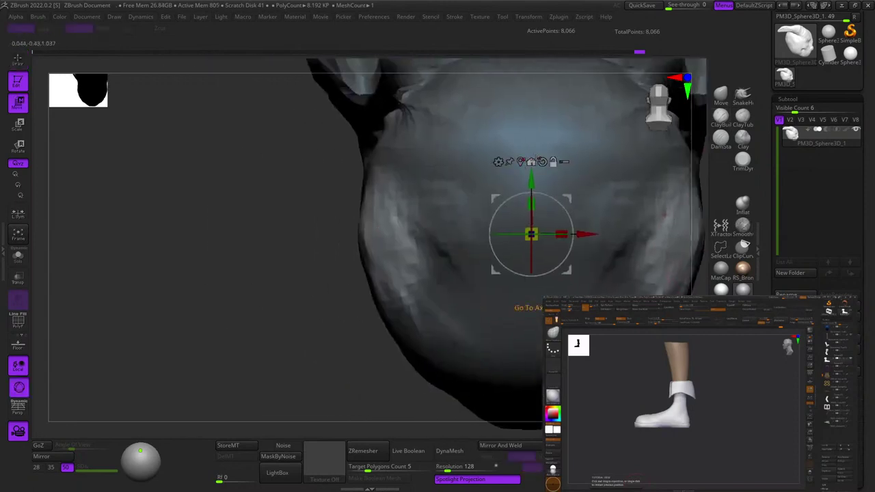
click(522, 162)
ctrl+right_drag(501, 247, 536, 238)
drag(536, 243, 480, 236)
Move the extruded ears upward in front view with the gizmo so they point up and outward.
right_drag(483, 235, 547, 198)
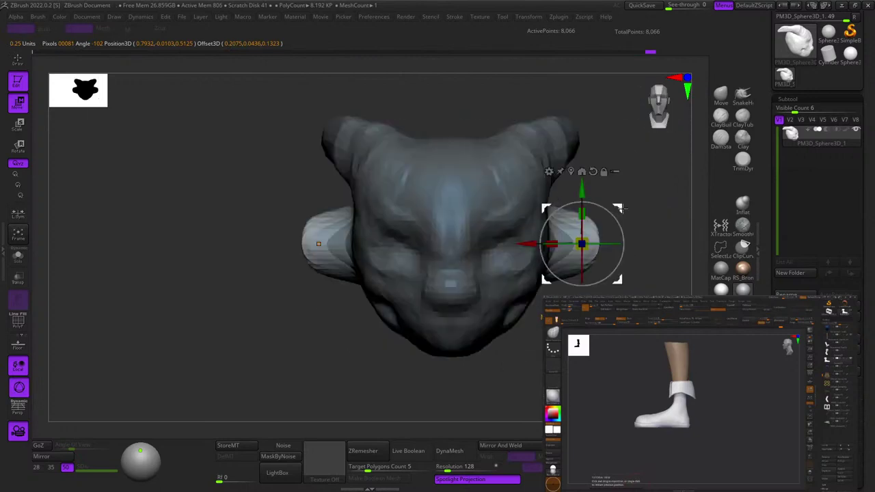
drag(619, 208, 616, 168)
key(q)
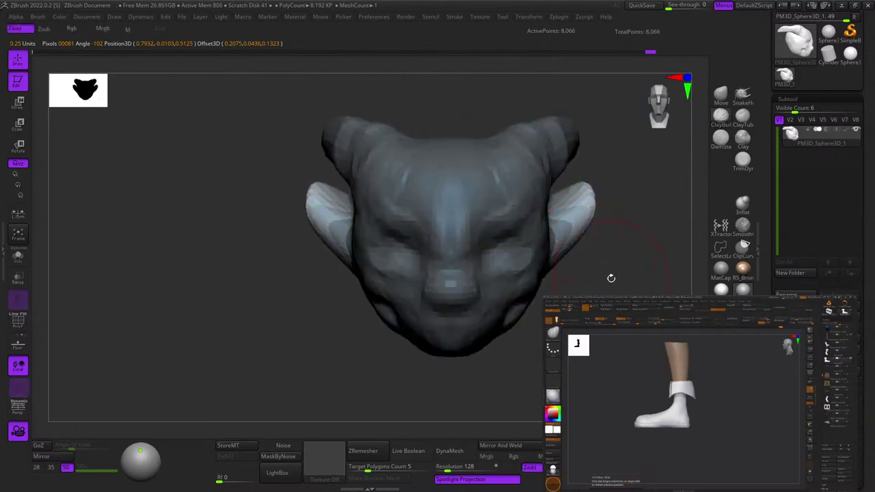
Shift the ears slightly backward and up in side view with the gizmo, and clear the mask.
mouse_move(610, 278)
right_down()
mouse_move(592, 288)
mouse_move(489, 268)
mouse_move(503, 260)
mouse_move(516, 213)
right_up()
key(w)
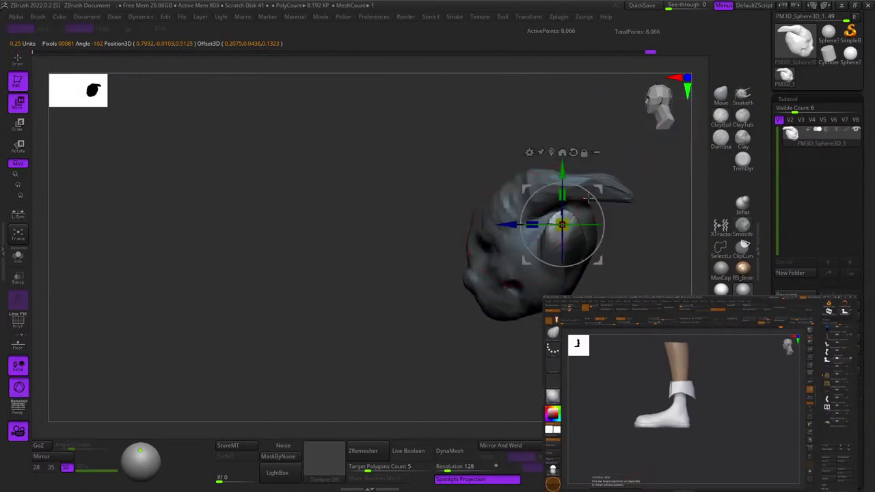
drag(609, 199, 621, 197)
right_drag(616, 268, 566, 273)
key(q)
ctrl+drag(567, 274, 565, 303)
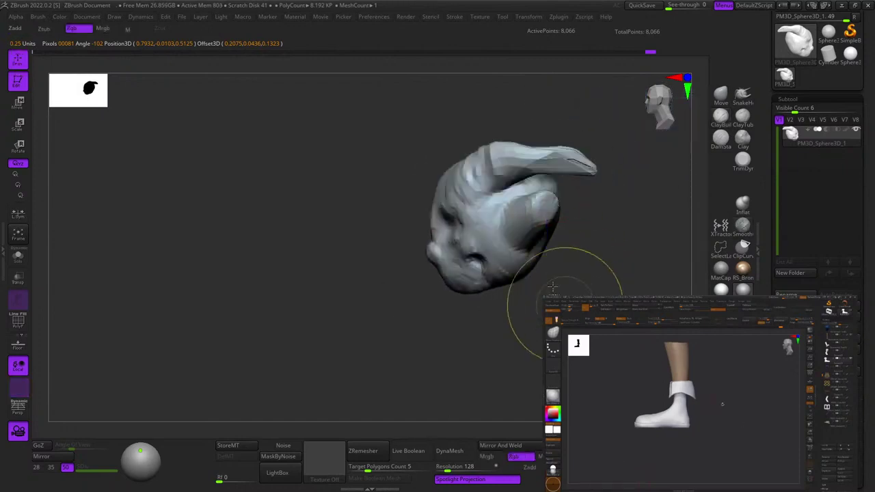
Set the ClayBuildup brush size and carve a hollow into the front face of the ear.
mouse_move(565, 303)
ctrl+right_down()
mouse_move(536, 201)
mouse_move(533, 225)
ctrl+right_up()
key(space)
mouse_move(540, 244)
mouse_down()
mouse_move(549, 244)
mouse_move(540, 235)
mouse_move(541, 265)
mouse_up()
right_drag(540, 265, 546, 254)
alt+drag(520, 278, 530, 244)
right_drag(530, 244, 522, 235)
alt+drag(523, 235, 546, 232)
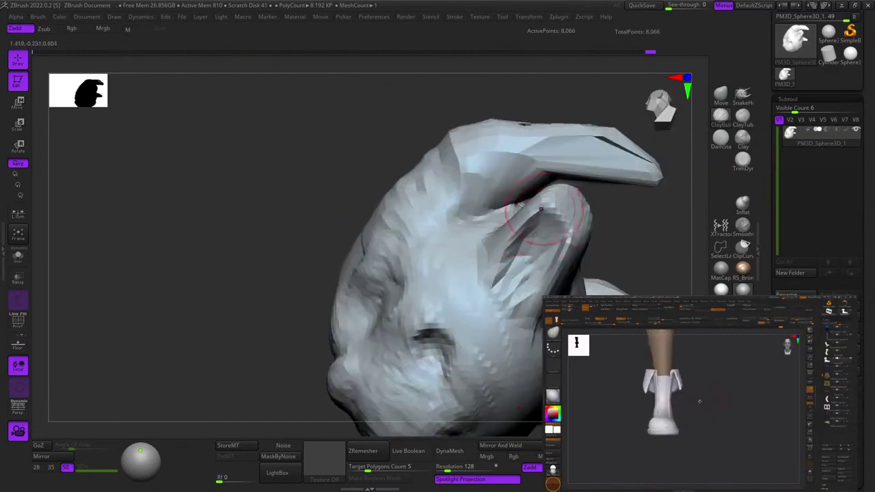
right_drag(546, 232, 536, 240)
mouse_move(536, 240)
alt+mouse_down()
mouse_move(539, 223)
mouse_move(555, 223)
alt+mouse_up()
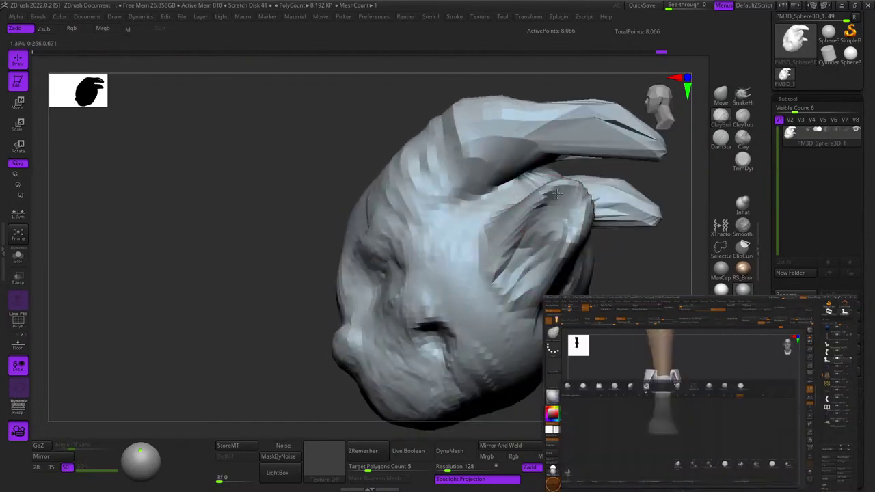
Deepen the inner ear hollow from its centre down toward the ear's base with subtractive ClayBuildup strokes.
right_drag(555, 222, 547, 237)
mouse_move(564, 263)
alt+mouse_down()
mouse_move(556, 284)
mouse_move(562, 253)
alt+mouse_up()
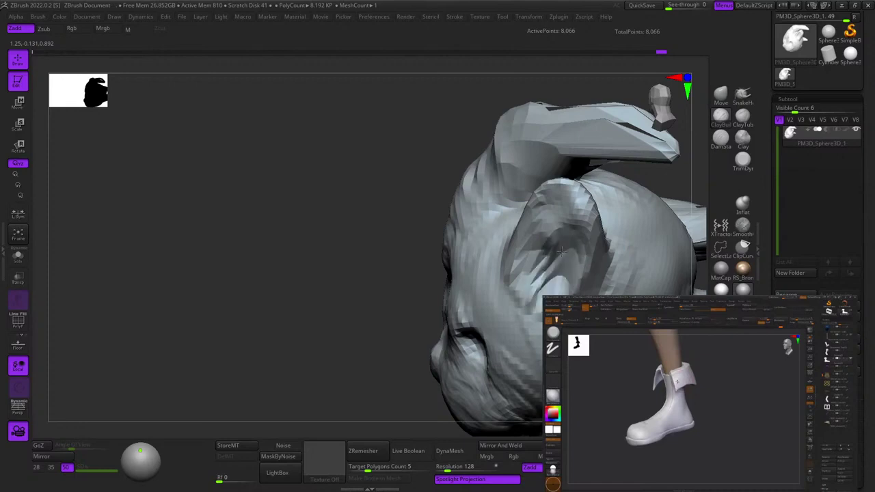
alt+drag(548, 223, 539, 257)
right_drag(539, 257, 553, 232)
mouse_move(552, 253)
alt+mouse_down()
mouse_move(534, 288)
mouse_move(541, 283)
alt+mouse_up()
mouse_move(541, 284)
right_down()
mouse_move(576, 217)
mouse_move(570, 203)
mouse_move(580, 209)
right_up()
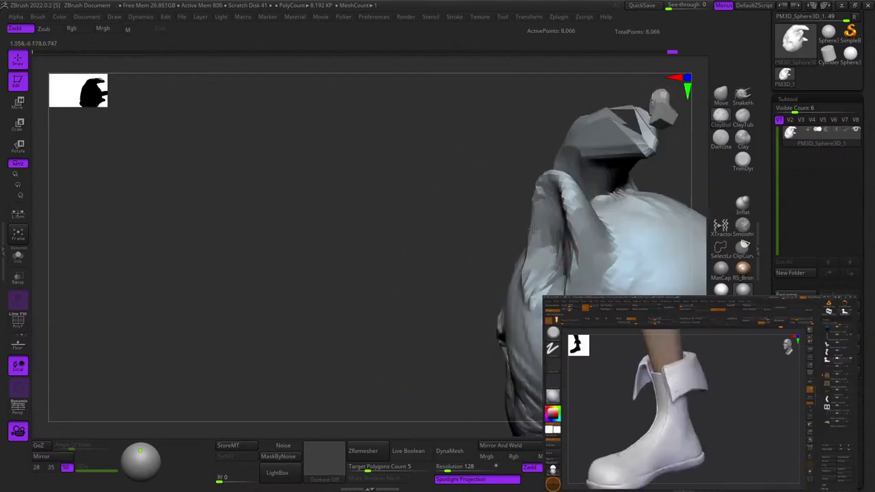
Carve further along the ear's inner rim and rear wall, working from several angles.
mouse_move(569, 213)
alt+mouse_down()
mouse_move(567, 277)
mouse_move(575, 274)
alt+mouse_up()
right_drag(582, 256, 572, 247)
mouse_move(572, 232)
alt+mouse_down()
mouse_move(562, 268)
mouse_move(532, 281)
mouse_move(527, 249)
alt+mouse_up()
right_click(559, 241)
mouse_move(533, 283)
right_down()
mouse_move(581, 273)
mouse_move(547, 231)
mouse_move(565, 211)
right_up()
alt+drag(554, 209, 575, 226)
right_drag(583, 220, 547, 205)
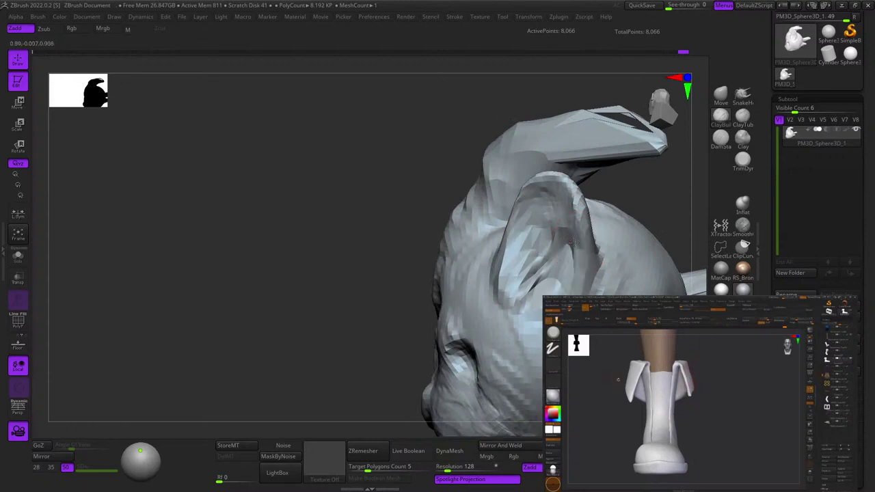
Sculpt the outer back surface of the ear with ClayBuildup, viewed from above.
right_drag(573, 242, 517, 271)
right_click(581, 230)
right_drag(580, 230, 496, 237)
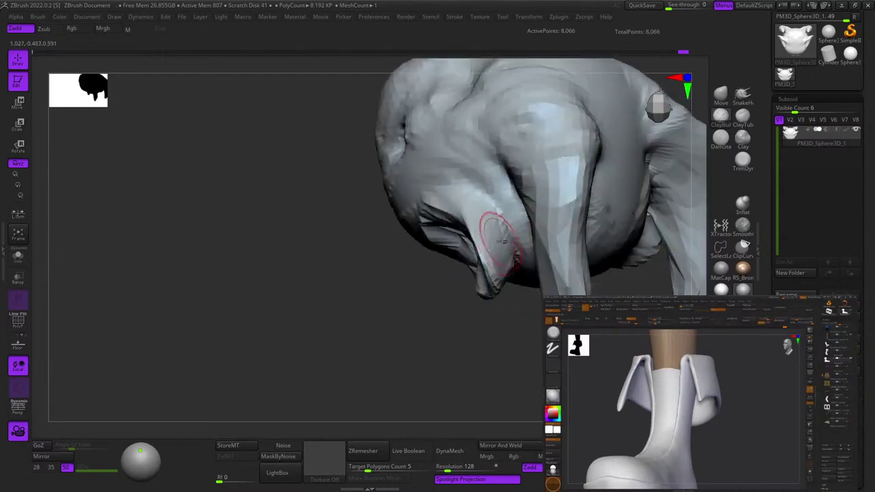
right_click(505, 250)
mouse_move(512, 279)
right_down()
mouse_move(534, 244)
mouse_move(496, 226)
mouse_move(555, 236)
mouse_move(540, 312)
mouse_move(537, 229)
mouse_move(586, 251)
mouse_move(650, 177)
right_up()
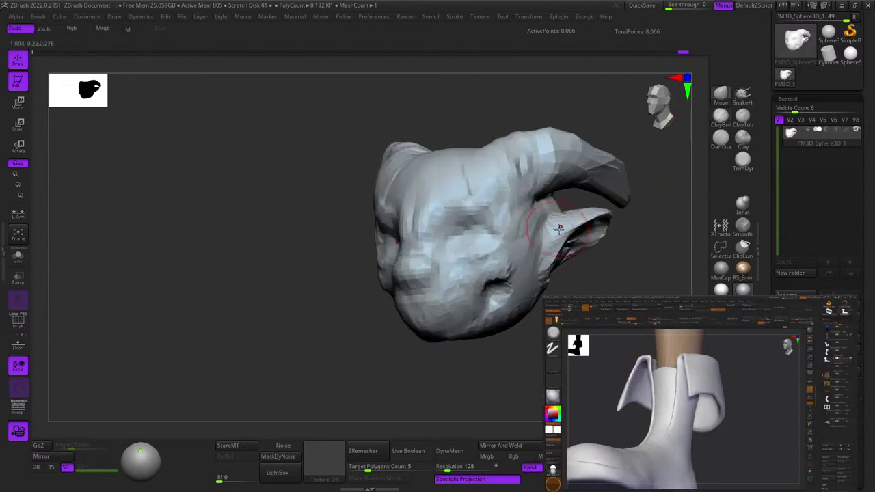
Reshape the base of the ear where it meets the head with the Move brush.
drag(559, 229, 570, 225)
ctrl+right_drag(574, 216, 549, 212)
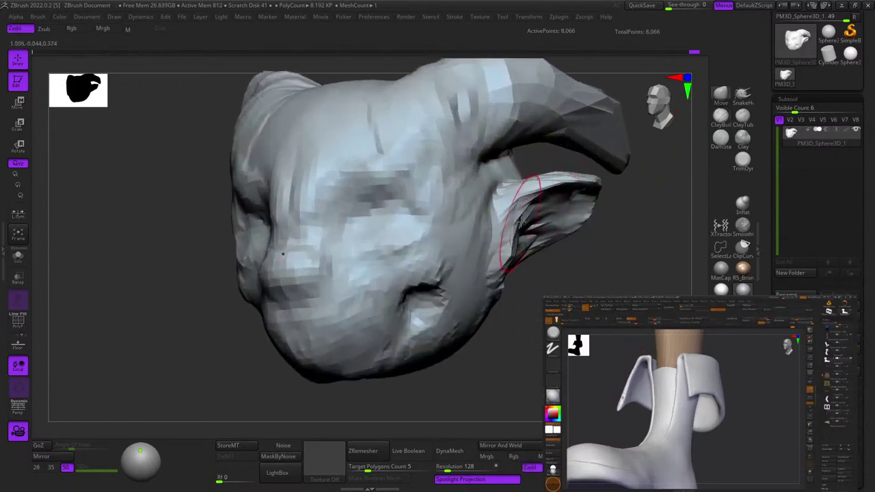
mouse_move(508, 248)
ctrl+right_down()
mouse_move(512, 176)
mouse_move(544, 255)
mouse_move(576, 271)
ctrl+right_up()
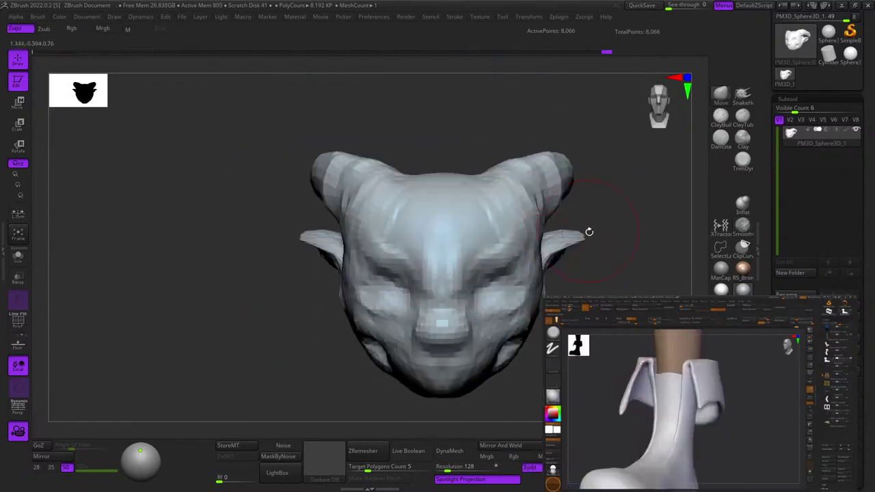
Refine the horn bases and ear tips in front view with the Move brush.
alt+right_drag(571, 232, 549, 200)
ctrl+right_drag(549, 200, 549, 222)
right_click(549, 213)
drag(545, 201, 536, 216)
mouse_move(514, 197)
right_down()
mouse_move(538, 211)
mouse_move(520, 210)
right_up()
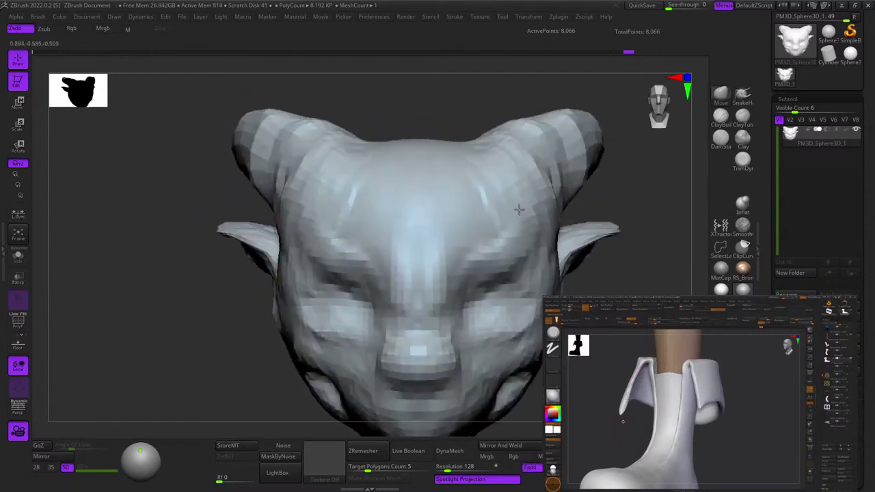
drag(596, 235, 597, 230)
alt+right_drag(559, 224, 482, 191)
mouse_move(482, 191)
right_down()
mouse_move(459, 194)
mouse_move(477, 188)
right_up()
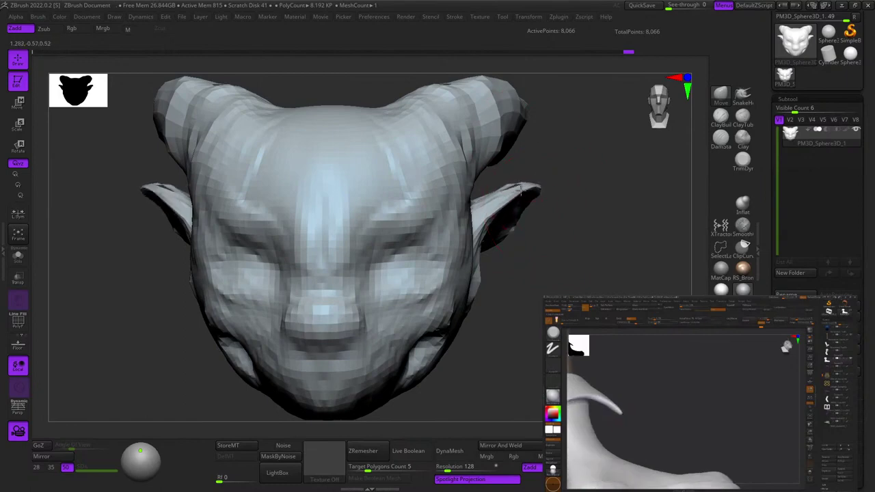
Pull the ear's tip and rear lower edge outward with the Move brush to broaden the ear in side view.
drag(521, 190, 520, 186)
mouse_move(521, 186)
right_down()
mouse_move(524, 200)
mouse_move(523, 174)
right_up()
drag(529, 194, 528, 188)
mouse_move(528, 188)
right_down()
mouse_move(503, 176)
mouse_move(523, 171)
mouse_move(518, 213)
mouse_move(500, 204)
mouse_move(537, 206)
right_up()
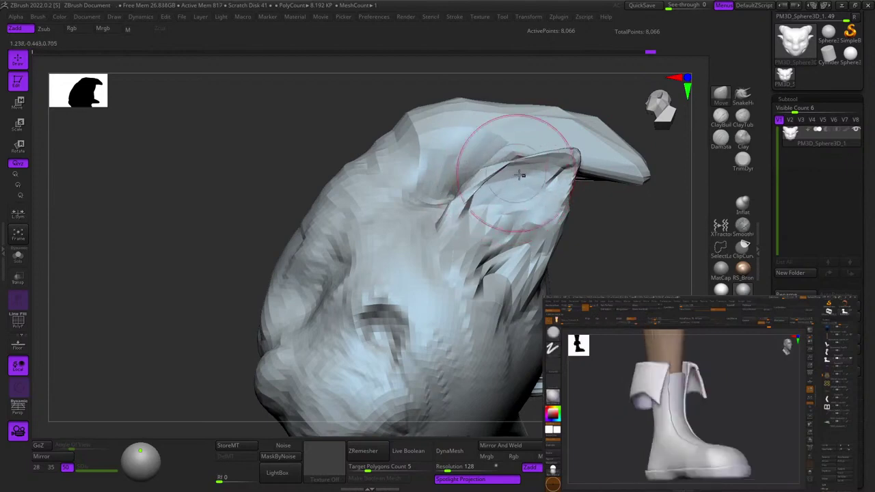
drag(520, 176, 528, 181)
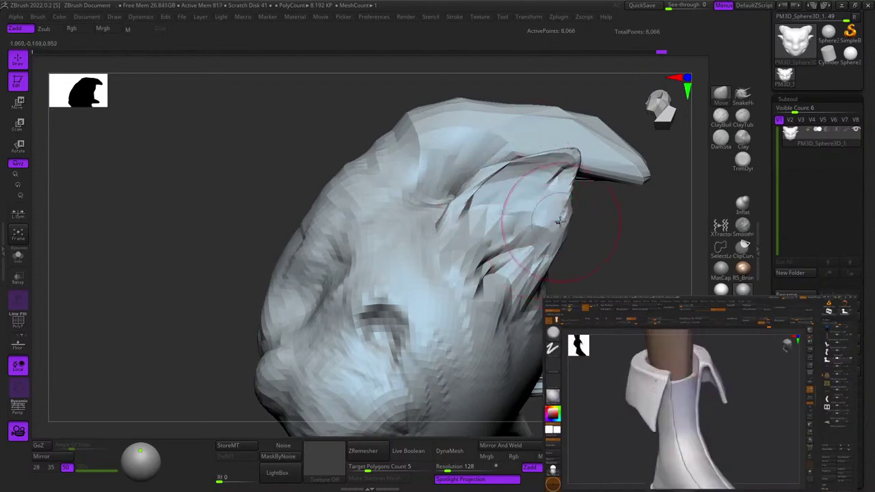
drag(562, 231, 570, 233)
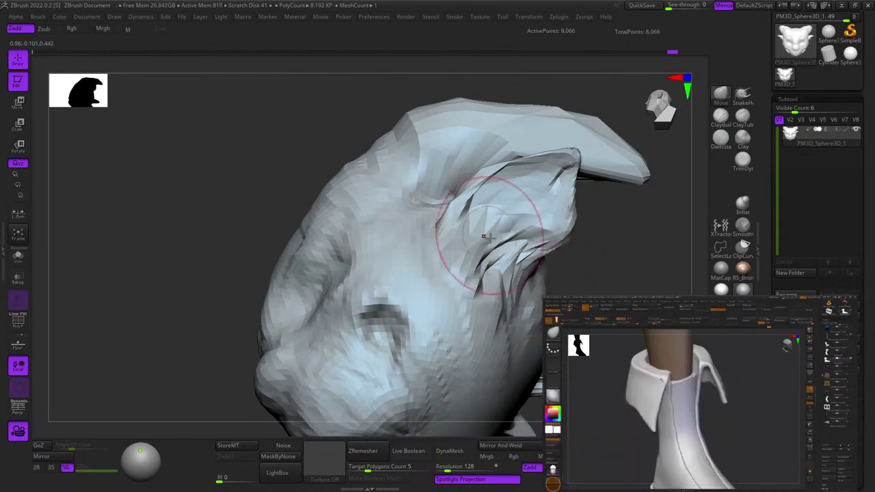
Smooth the area where the ear meets the back of the head and adjust the ear's upper rim beneath the horn.
mouse_move(489, 237)
right_down()
mouse_move(522, 261)
mouse_move(524, 282)
right_up()
mouse_move(465, 301)
right_down()
mouse_move(470, 279)
mouse_move(482, 301)
mouse_move(495, 280)
right_up()
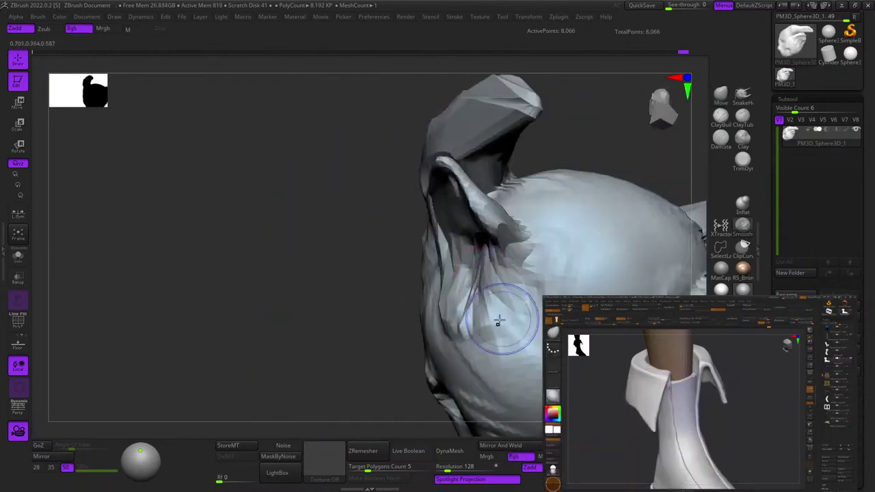
right_drag(499, 320, 554, 307)
mouse_move(554, 308)
ctrl+right_down()
mouse_move(550, 280)
mouse_move(588, 294)
mouse_move(575, 309)
ctrl+right_up()
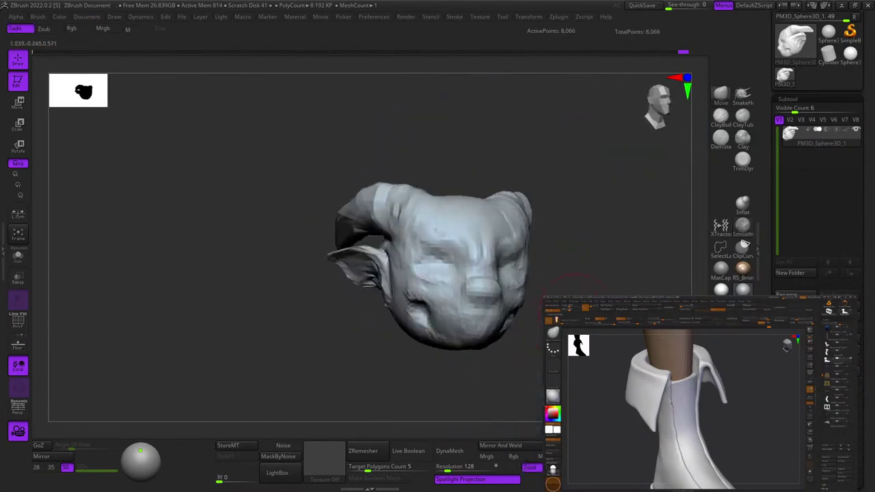
alt+right_drag(396, 243, 526, 229)
drag(471, 233, 463, 248)
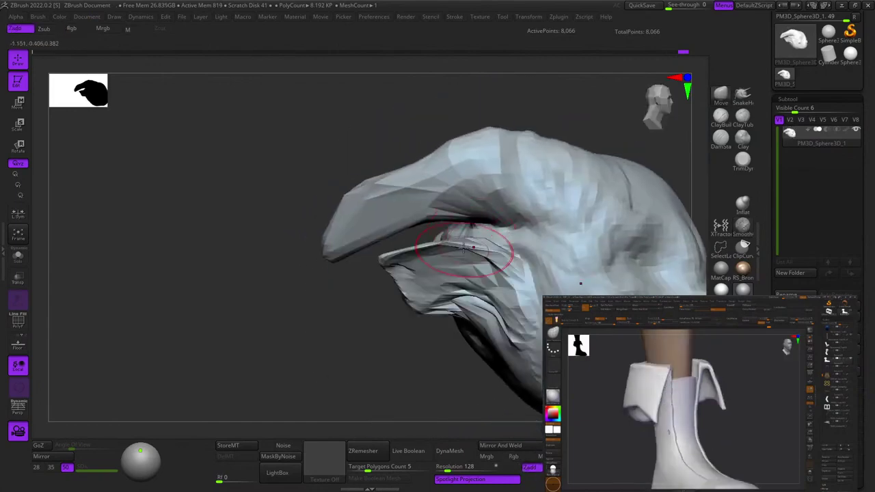
shift+right_drag(467, 235, 488, 236)
mouse_move(385, 267)
alt+right_down()
mouse_move(605, 209)
mouse_move(599, 179)
alt+right_up()
Adjust the Move brush size and refine the silhouette of the ears and horns from behind the head.
right_click(484, 236)
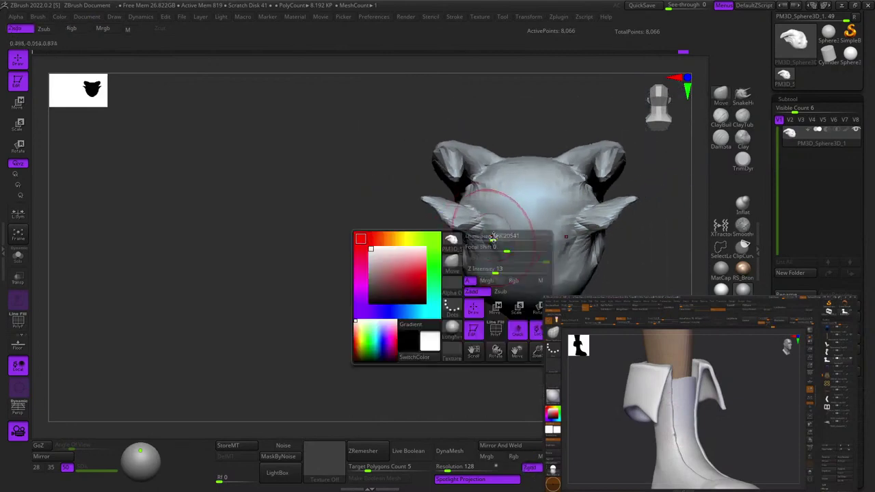
alt+right_drag(468, 269, 470, 309)
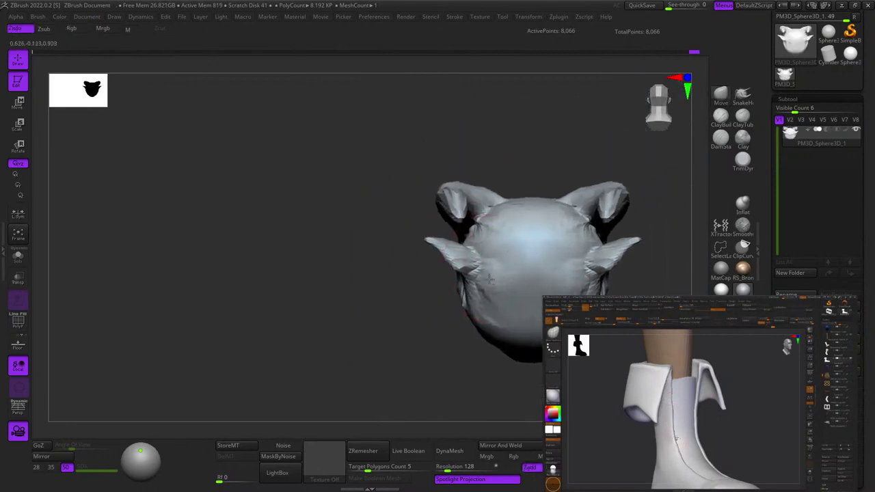
mouse_move(483, 219)
right_down()
mouse_move(487, 269)
mouse_move(512, 245)
right_up()
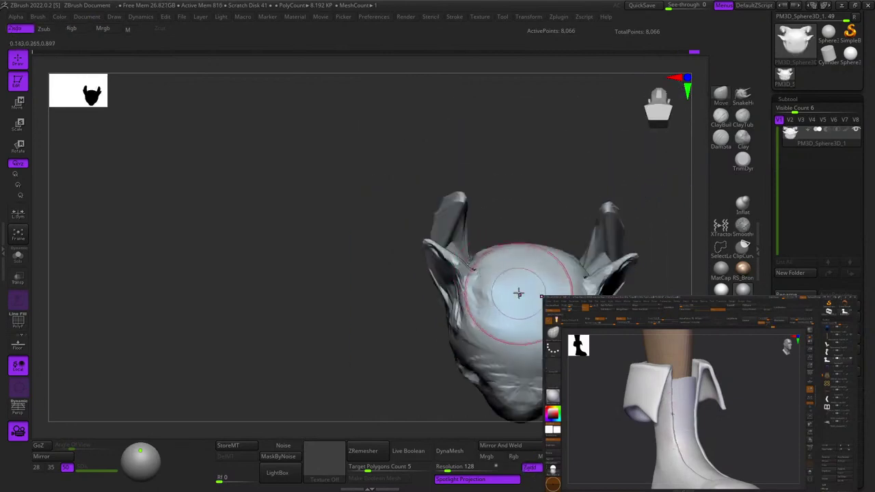
right_drag(518, 293, 527, 272)
right_click(526, 272)
drag(507, 268, 509, 266)
mouse_move(509, 266)
right_down()
mouse_move(512, 281)
mouse_move(529, 225)
right_up()
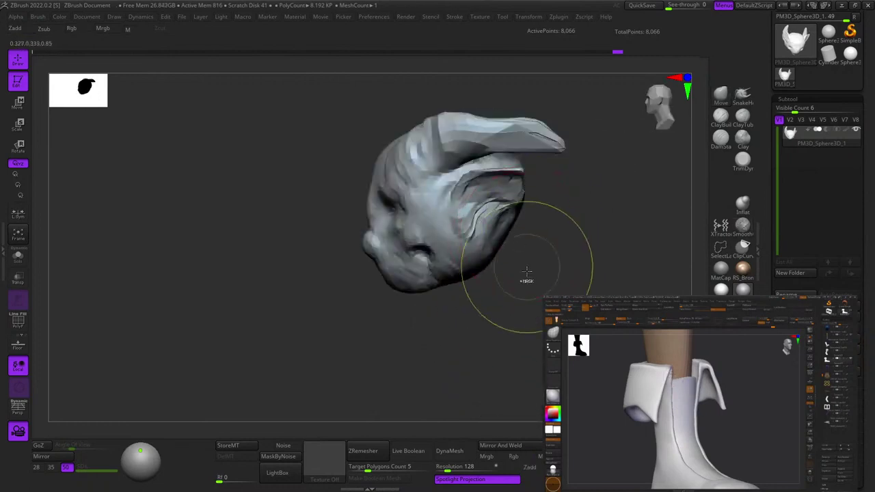
Reshape the curve and taper of the horns with the Move brush, checking them in side and top views.
mouse_move(526, 272)
right_down()
mouse_move(583, 271)
mouse_move(603, 314)
right_up()
mouse_move(522, 182)
right_down()
mouse_move(581, 185)
mouse_move(581, 136)
right_up()
mouse_move(446, 235)
right_down()
mouse_move(546, 221)
mouse_move(539, 276)
mouse_move(498, 207)
mouse_move(530, 267)
mouse_move(518, 195)
mouse_move(487, 209)
mouse_move(484, 245)
mouse_move(504, 225)
mouse_move(473, 227)
right_up()
right_click(504, 221)
ctrl+right_drag(473, 227, 472, 252)
right_click(431, 247)
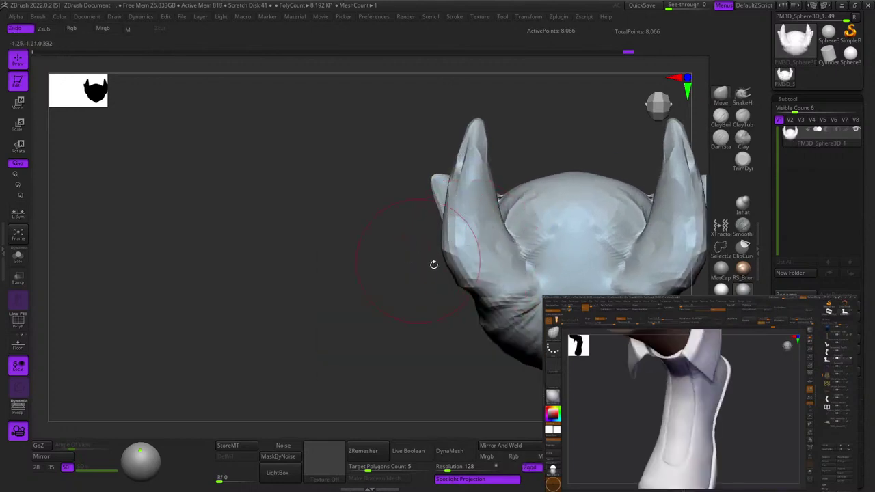
mouse_move(469, 214)
ctrl+right_down()
mouse_move(512, 254)
mouse_move(541, 220)
mouse_move(537, 204)
mouse_move(527, 207)
mouse_move(551, 176)
ctrl+right_up()
right_click(537, 199)
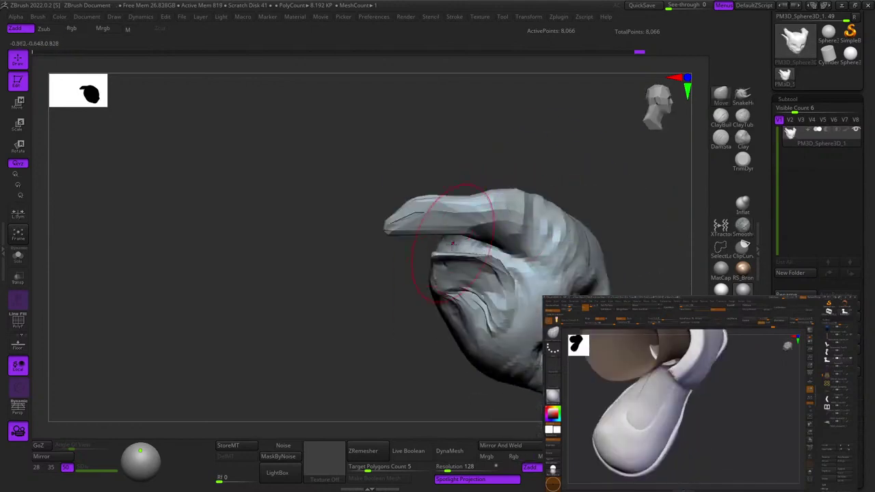
Refine the horn's side profile and the gap between horn and ear with the Move brush.
mouse_move(452, 244)
right_down()
mouse_move(498, 213)
mouse_move(515, 217)
mouse_move(502, 262)
mouse_move(498, 206)
mouse_move(533, 270)
right_up()
right_click(475, 234)
right_click(468, 277)
mouse_move(534, 270)
shift+right_down()
mouse_move(547, 273)
mouse_move(522, 292)
mouse_move(528, 318)
mouse_move(502, 328)
mouse_move(547, 318)
shift+right_up()
mouse_move(465, 322)
right_down()
mouse_move(460, 308)
mouse_move(441, 324)
right_up()
mouse_move(441, 325)
right_down()
mouse_move(434, 305)
mouse_move(417, 308)
right_up()
Adjust the shape of the muzzle and chin with the Move brush.
alt+right_drag(417, 308, 474, 275)
right_click(524, 275)
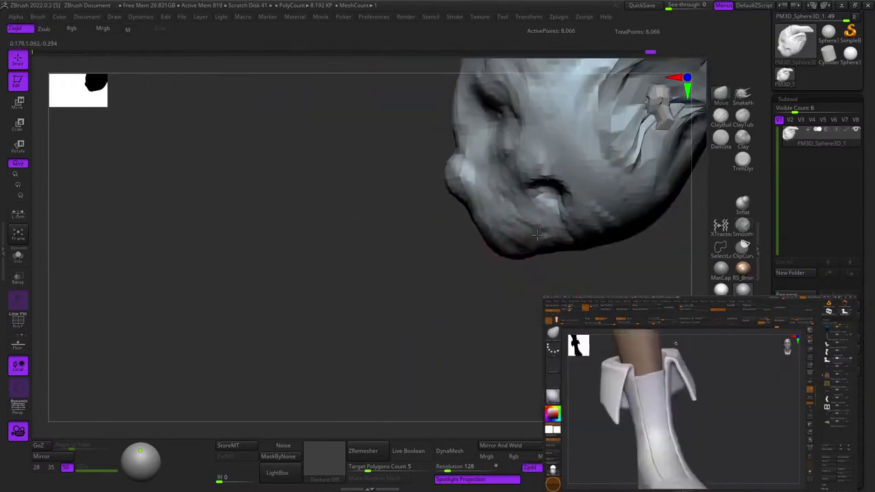
mouse_move(532, 290)
right_down()
mouse_move(541, 250)
mouse_move(493, 244)
mouse_move(497, 219)
mouse_move(541, 242)
mouse_move(505, 259)
mouse_move(477, 307)
right_up()
right_click(539, 260)
mouse_move(477, 306)
right_down()
mouse_move(507, 309)
mouse_move(510, 318)
mouse_move(543, 279)
mouse_move(547, 290)
mouse_move(555, 260)
mouse_move(554, 275)
mouse_move(463, 321)
right_up()
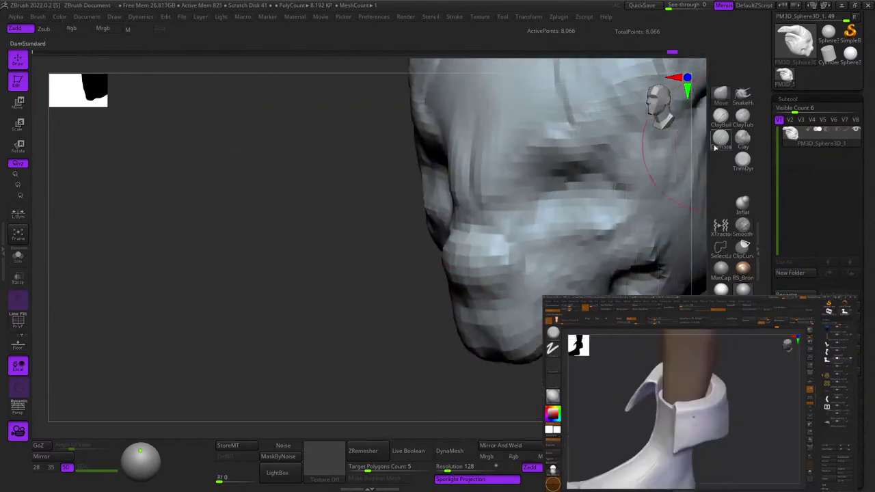
Carve the crease around the side of the nose with DamStandard at an adjusted brush size.
key(space)
drag(546, 287, 534, 288)
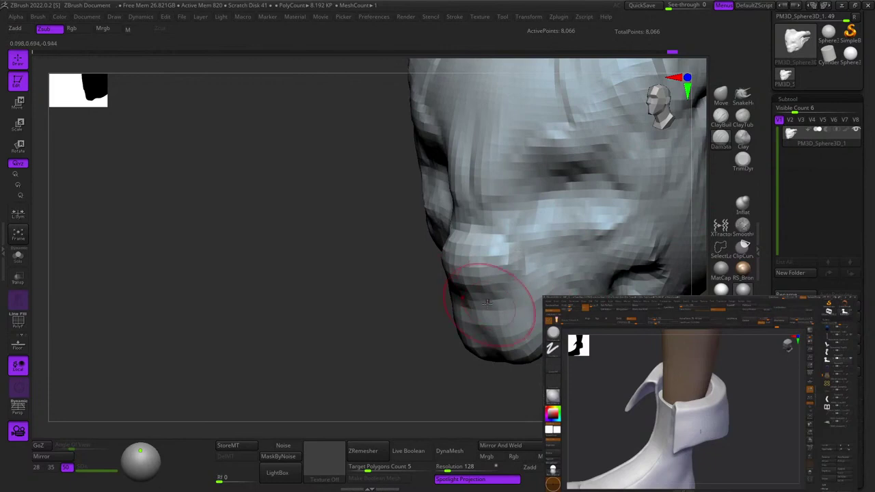
mouse_move(526, 256)
right_down()
mouse_move(505, 246)
mouse_move(506, 269)
mouse_move(514, 255)
right_up()
mouse_move(524, 266)
mouse_down()
mouse_move(513, 247)
mouse_move(484, 235)
mouse_up()
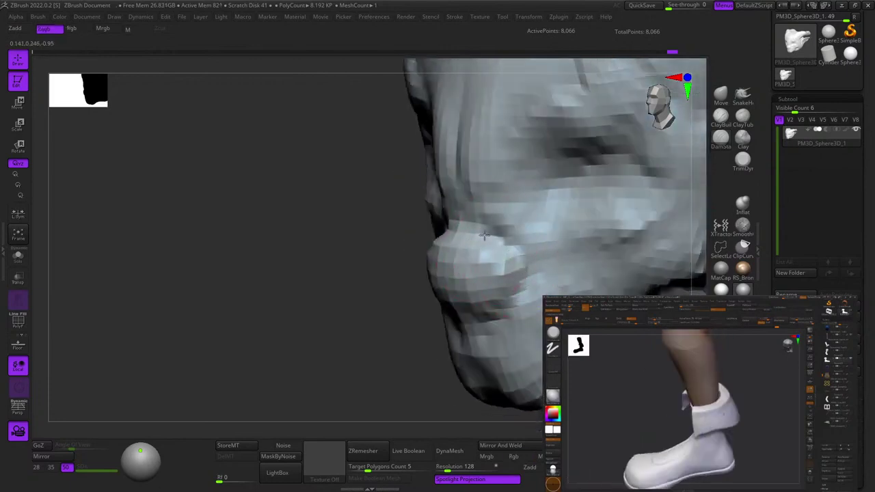
drag(525, 273, 523, 290)
Carve the nostril and the underside of the nose with DamStandard.
right_drag(492, 264, 535, 257)
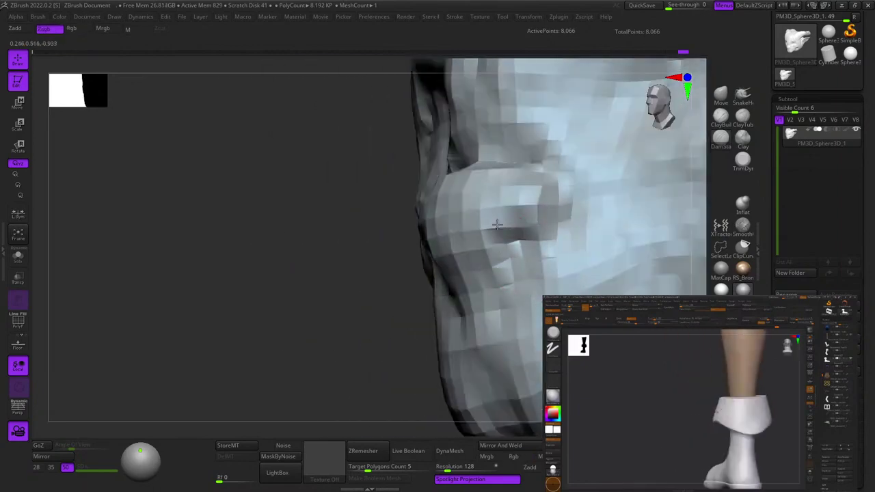
mouse_move(491, 265)
right_down()
mouse_move(500, 250)
mouse_move(524, 268)
right_up()
drag(524, 267, 553, 278)
mouse_move(553, 278)
ctrl+right_down()
mouse_move(481, 225)
mouse_move(526, 294)
mouse_move(527, 236)
ctrl+right_up()
ctrl+right_drag(527, 236, 491, 274)
Adjust the DamStandard brush size and carve creases across the cheek between the muzzle and the cheek hollow.
key(space)
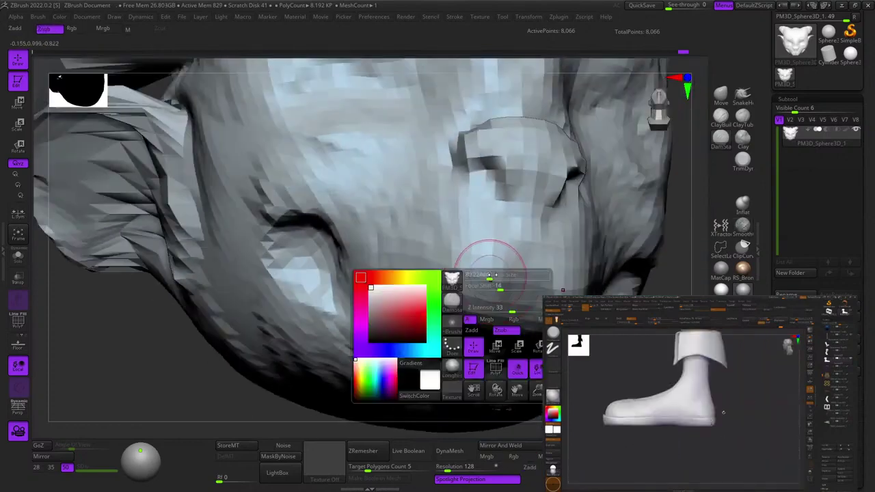
drag(493, 275, 497, 275)
alt+right_drag(402, 271, 469, 298)
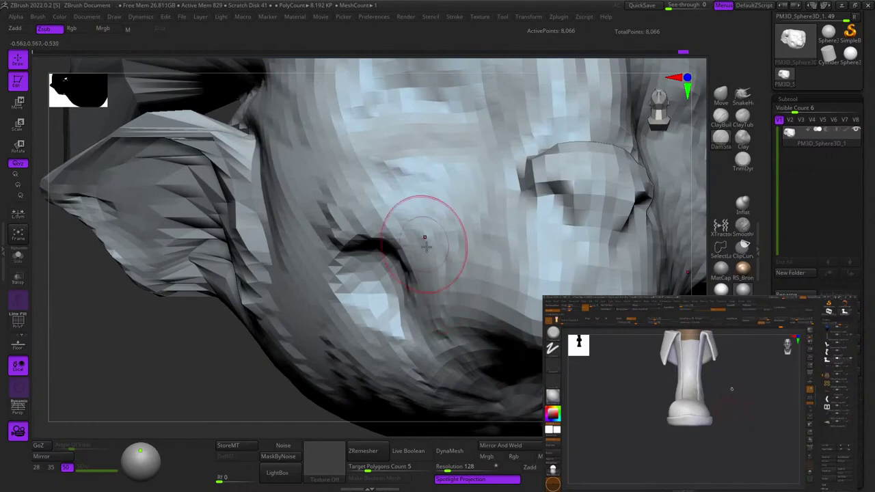
right_drag(425, 240, 424, 278)
right_drag(528, 299, 516, 262)
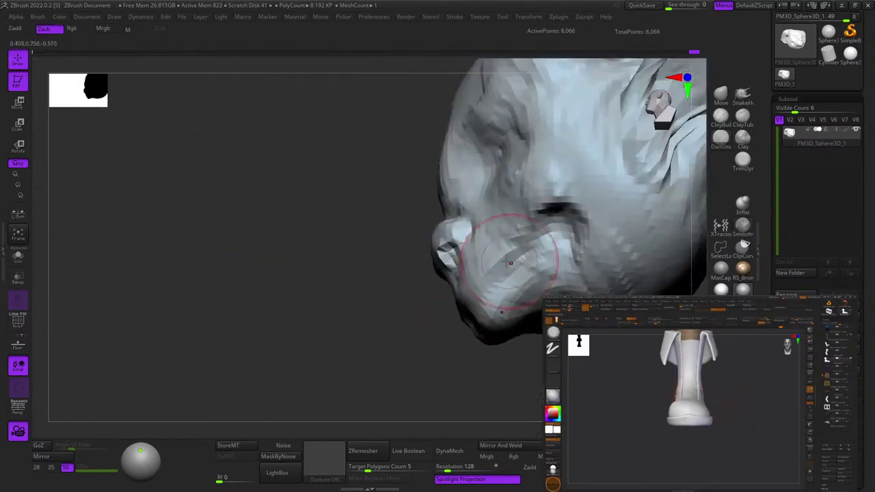
shift+drag(516, 262, 521, 296)
alt+right_drag(533, 272, 461, 322)
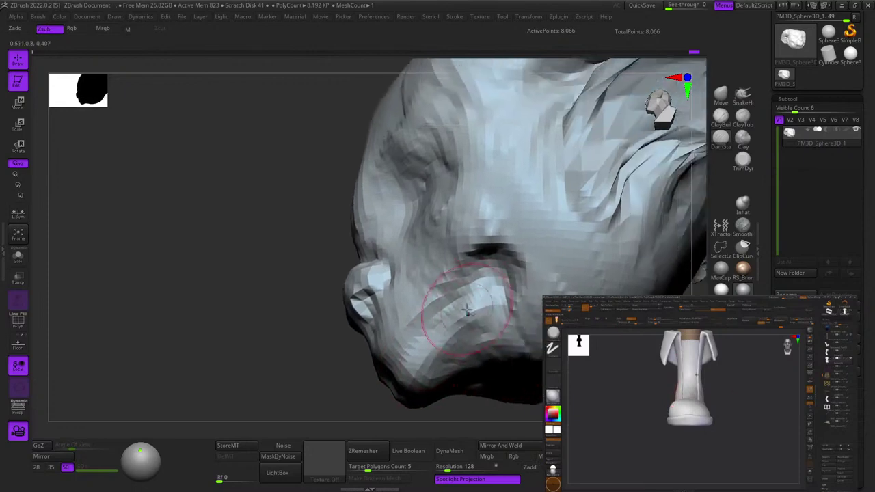
Deepen the mouth line with DamStandard from the front of the muzzle back to the cheek hollow.
mouse_move(502, 286)
right_down()
mouse_move(512, 289)
mouse_move(472, 229)
right_up()
mouse_move(471, 230)
right_down()
mouse_move(525, 231)
mouse_move(460, 232)
right_up()
ctrl+right_drag(459, 233, 466, 295)
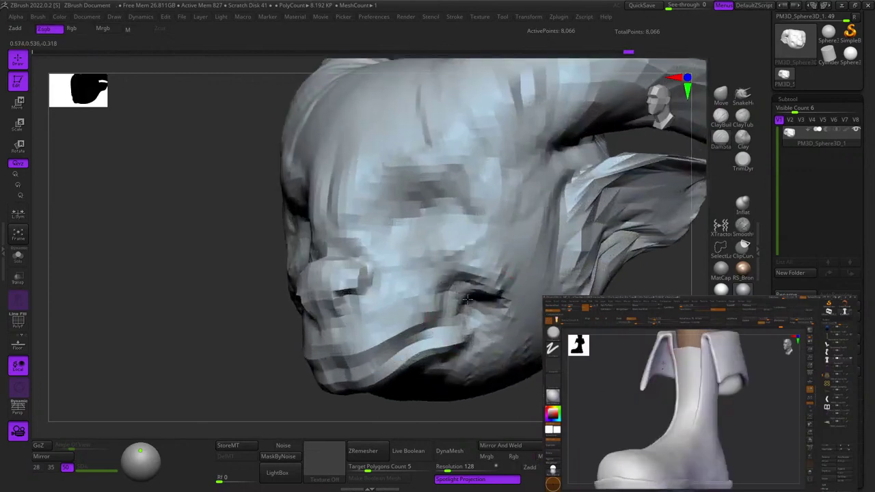
ctrl+right_drag(468, 299, 547, 287)
Carve grooves around the horn bases with DamStandard where they grow out of the skull.
ctrl+right_drag(493, 287, 524, 249)
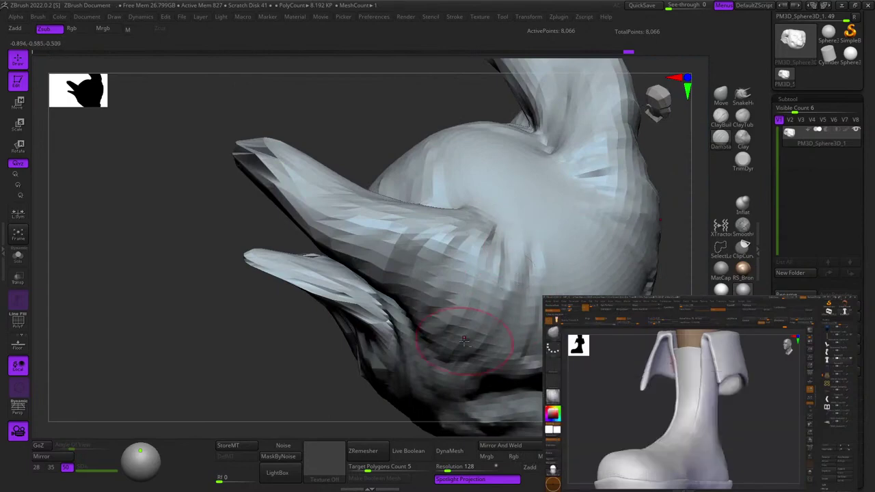
right_drag(480, 231, 494, 261)
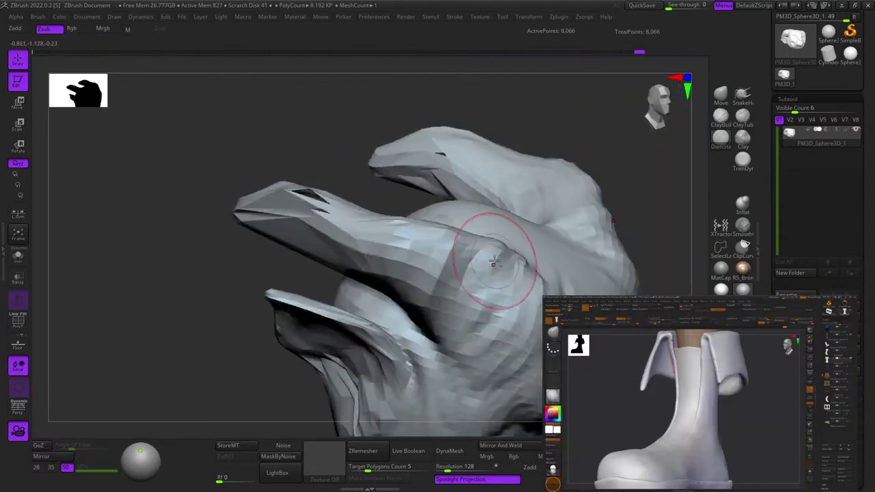
mouse_move(457, 344)
right_down()
mouse_move(498, 284)
mouse_move(450, 246)
mouse_move(471, 303)
mouse_move(467, 264)
mouse_move(467, 338)
mouse_move(362, 319)
right_up()
right_drag(464, 199, 473, 322)
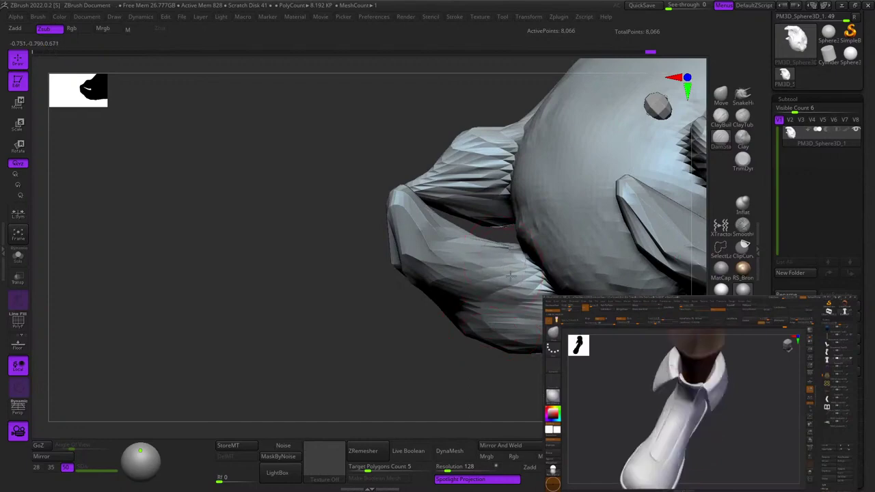
mouse_move(518, 268)
right_down()
mouse_move(516, 342)
mouse_move(513, 293)
mouse_move(506, 337)
mouse_move(491, 275)
mouse_move(468, 237)
mouse_move(480, 372)
mouse_move(475, 278)
mouse_move(498, 267)
mouse_move(476, 269)
right_up()
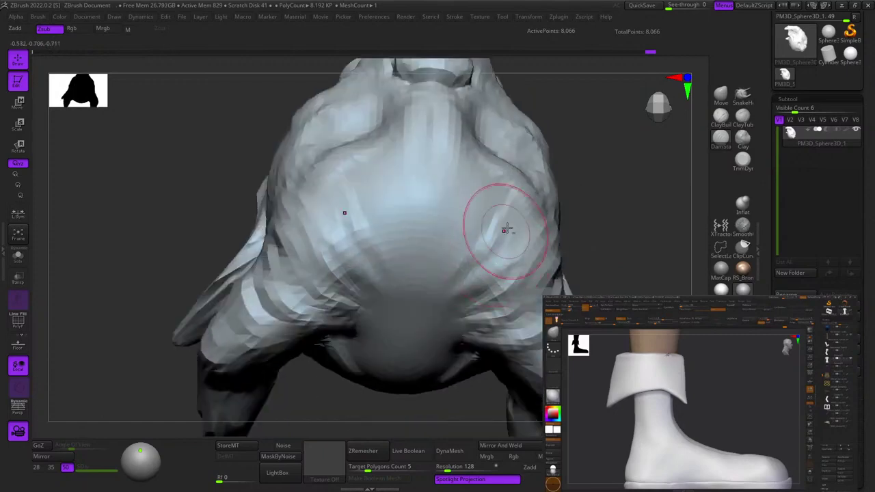
Carve curved creases with DamStandard across the forehead and brow toward the horn root.
mouse_move(577, 229)
right_down()
mouse_move(502, 249)
mouse_move(495, 272)
right_up()
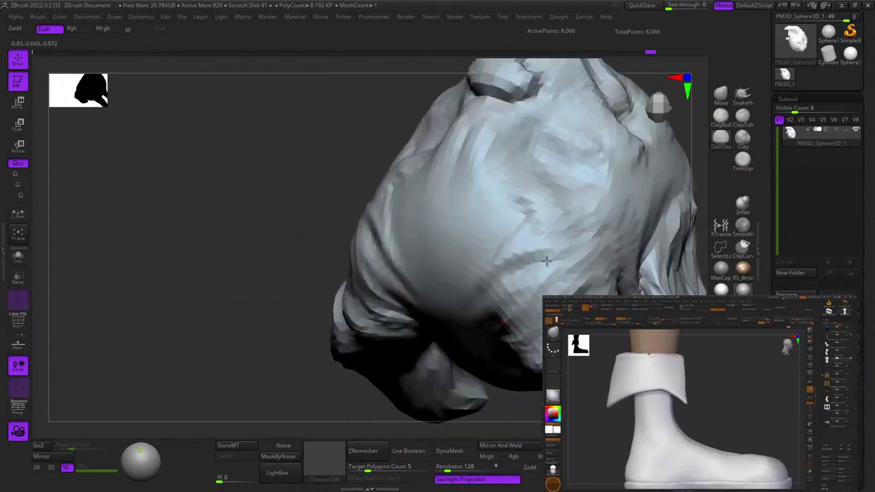
mouse_move(632, 255)
right_down()
mouse_move(565, 237)
mouse_move(593, 199)
right_up()
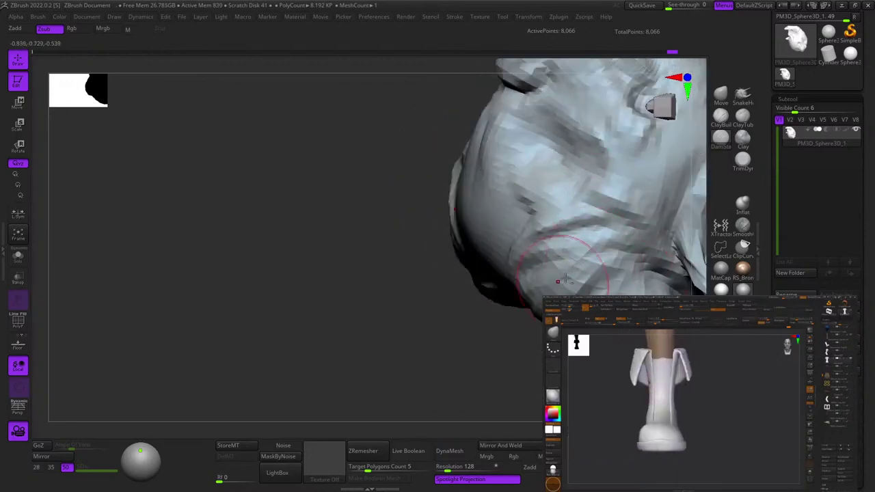
mouse_move(602, 262)
right_down()
mouse_move(567, 247)
mouse_move(504, 293)
mouse_move(527, 231)
mouse_move(558, 238)
mouse_move(518, 322)
mouse_move(573, 241)
mouse_move(552, 255)
mouse_move(472, 248)
mouse_move(500, 294)
mouse_move(528, 236)
right_up()
alt+right_drag(472, 258, 502, 210)
mouse_move(569, 332)
right_down()
mouse_move(519, 305)
mouse_move(524, 271)
mouse_move(536, 269)
mouse_move(501, 306)
right_up()
mouse_move(632, 245)
ctrl+right_down()
mouse_move(605, 206)
mouse_move(604, 173)
mouse_move(552, 203)
mouse_move(541, 220)
mouse_move(566, 234)
ctrl+right_up()
Build up the jaw and the underside of the head with ClayBuildup.
click(719, 124)
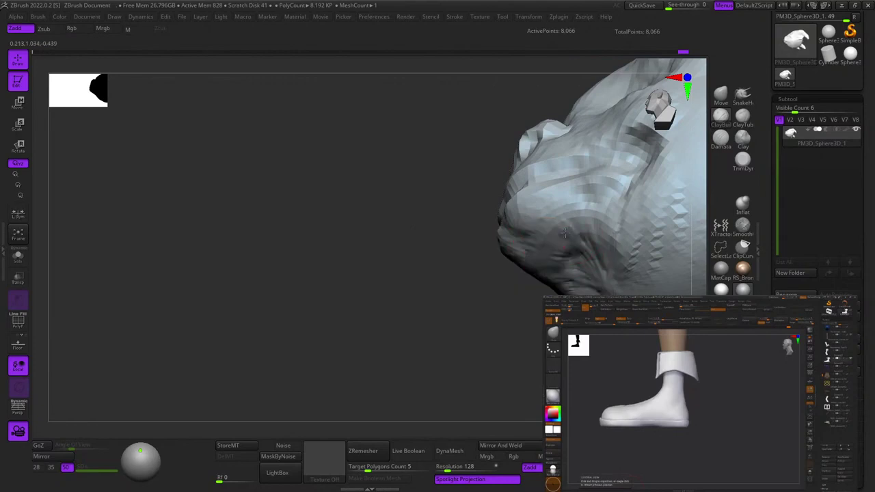
mouse_move(557, 289)
right_down()
mouse_move(527, 305)
mouse_move(533, 263)
mouse_move(494, 308)
mouse_move(529, 362)
right_up()
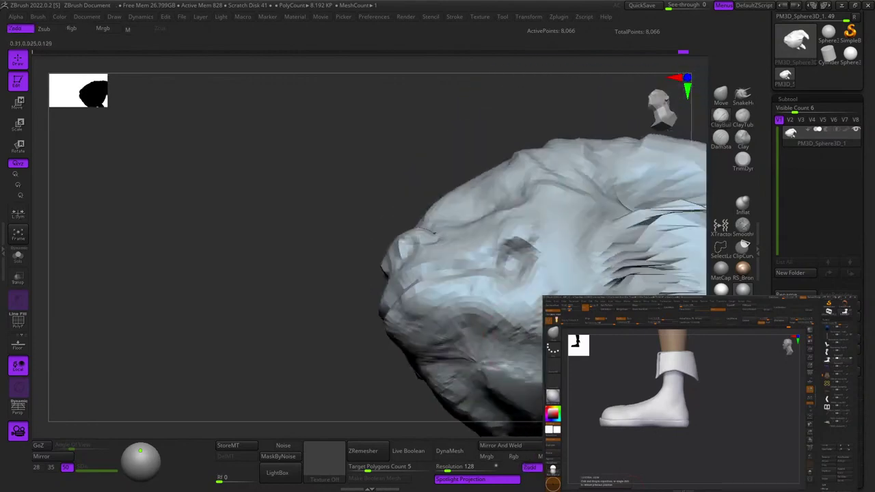
right_drag(506, 287, 454, 255)
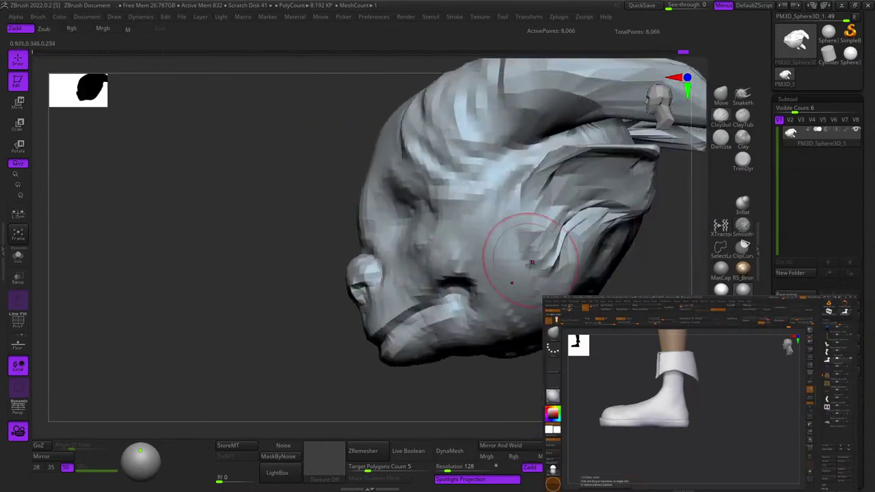
right_click(537, 274)
right_drag(540, 279, 600, 272)
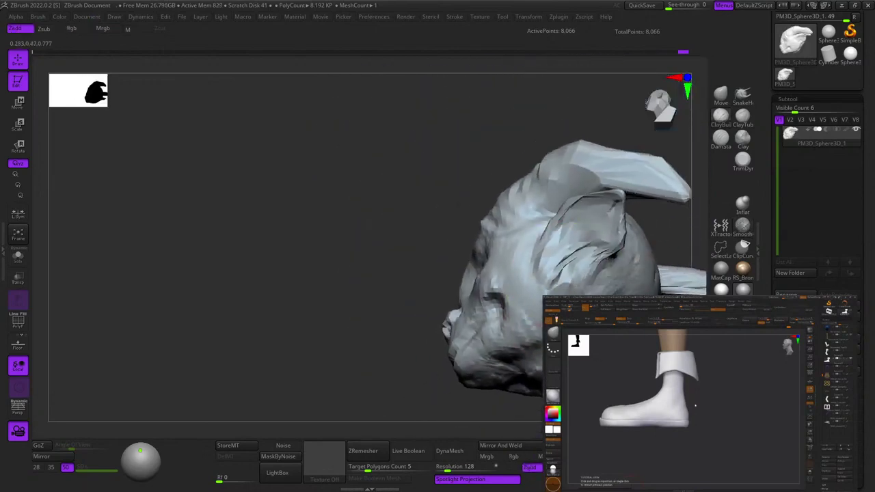
Build up the temple and outer brow between the eye hollow and the ear with ClayBuildup.
mouse_move(551, 381)
right_down()
mouse_move(590, 276)
mouse_move(554, 256)
mouse_move(588, 249)
mouse_move(586, 263)
mouse_move(523, 239)
mouse_move(561, 256)
mouse_move(567, 228)
mouse_move(545, 275)
mouse_move(523, 293)
right_up()
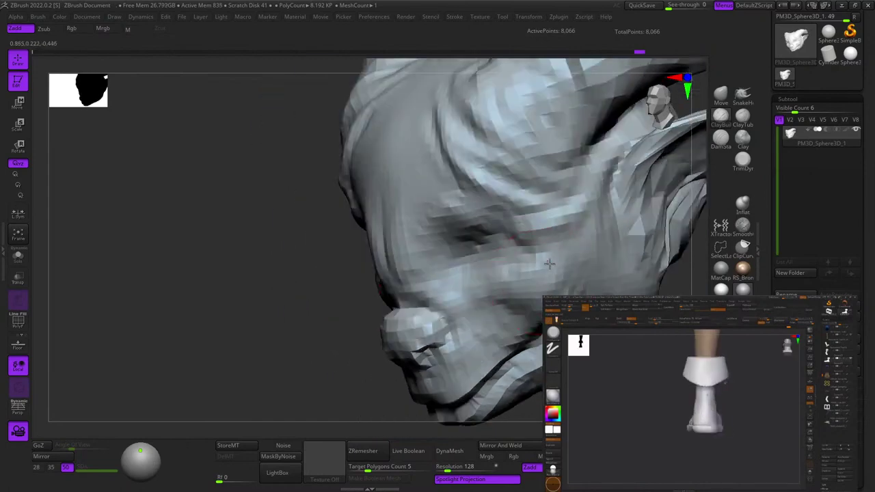
mouse_move(550, 264)
right_down()
mouse_move(556, 254)
mouse_move(557, 279)
right_up()
right_click(557, 279)
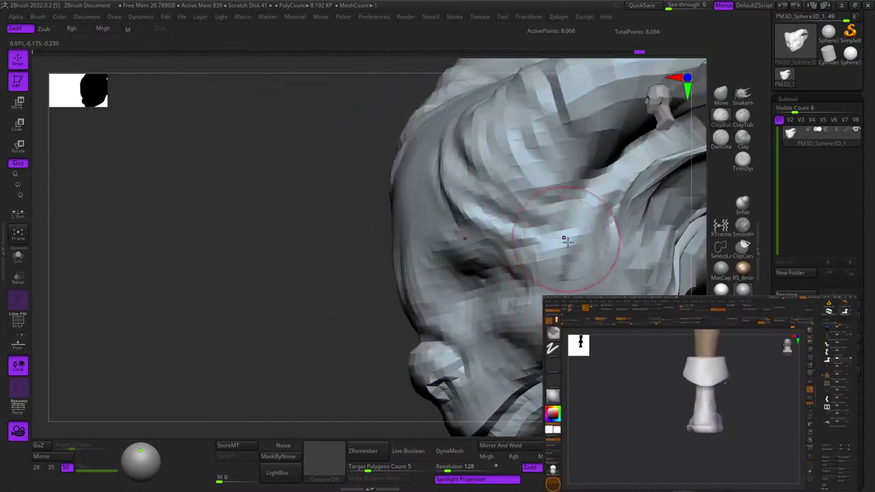
right_drag(568, 240, 557, 249)
right_click(558, 249)
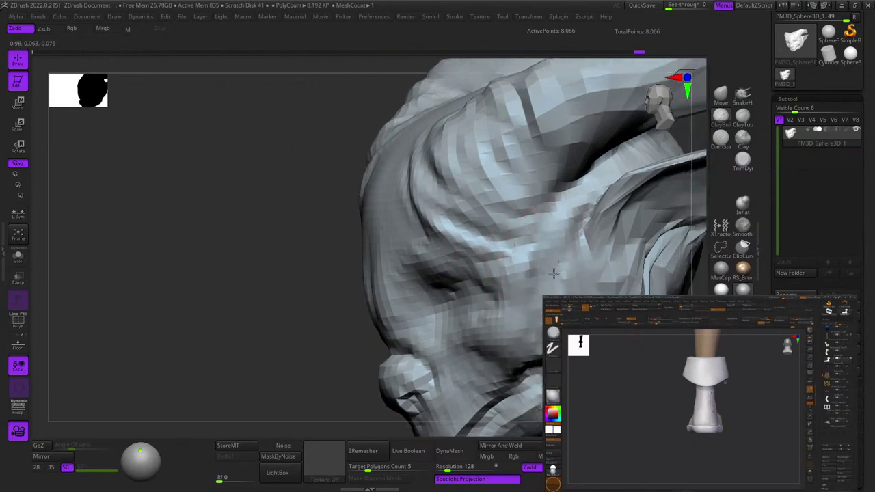
mouse_move(569, 281)
right_down()
mouse_move(549, 235)
mouse_move(513, 287)
mouse_move(501, 259)
mouse_move(536, 264)
mouse_move(484, 230)
mouse_move(514, 249)
mouse_move(508, 242)
mouse_move(502, 256)
right_up()
right_click(563, 254)
right_click(510, 279)
right_click(502, 255)
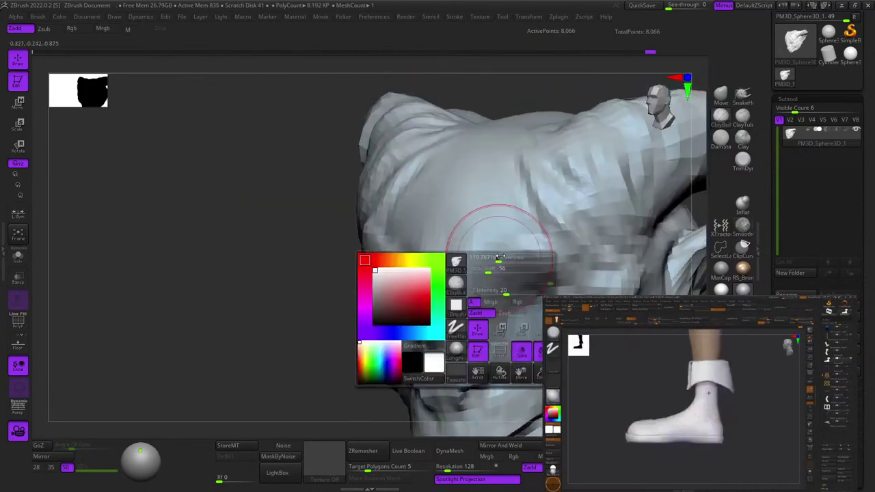
mouse_move(496, 253)
mouse_down()
mouse_move(474, 283)
mouse_move(485, 253)
mouse_up()
right_drag(486, 253, 509, 231)
Adjust the brow and cheek around the eye hollows with the Move brush.
click(721, 94)
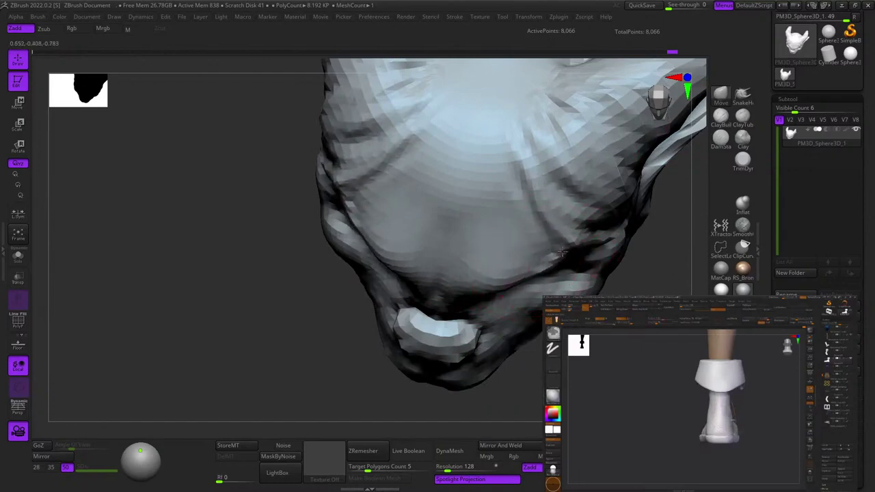
mouse_move(562, 253)
right_down()
mouse_move(465, 250)
mouse_move(502, 254)
mouse_move(484, 266)
right_up()
right_click(498, 257)
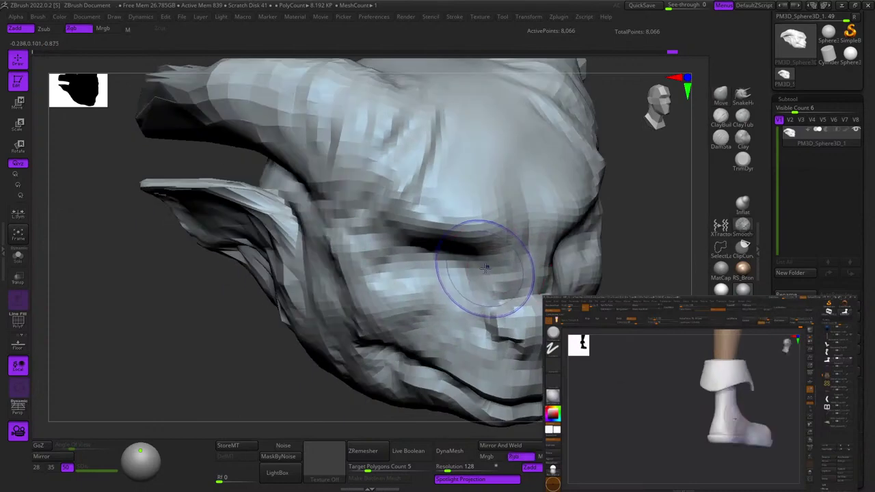
key(shift+f)
key(shift+f)
mouse_move(540, 236)
right_down()
mouse_move(497, 240)
mouse_move(539, 166)
mouse_move(532, 136)
right_up()
right_click(523, 204)
mouse_move(513, 217)
right_down()
mouse_move(523, 203)
mouse_move(504, 286)
mouse_move(499, 236)
right_up()
right_drag(500, 236, 527, 228)
key(f)
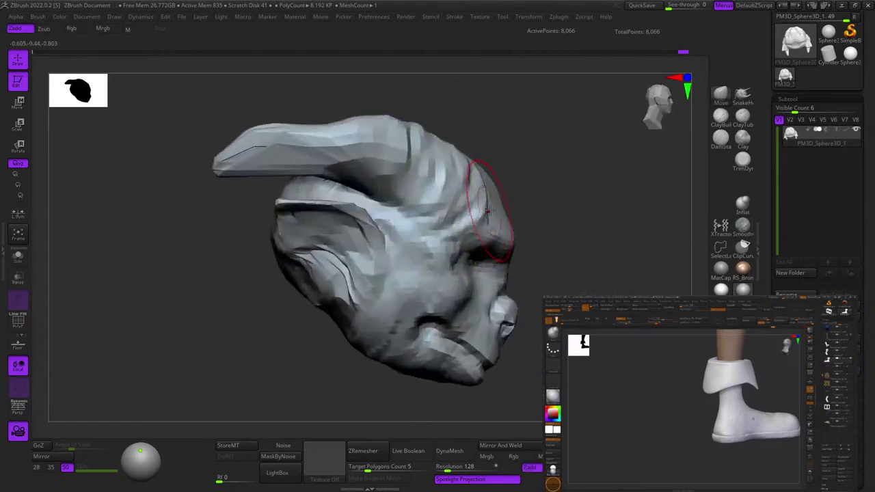
Pull the forehead profile forward above the brow with the Move brush.
drag(489, 210, 504, 203)
ctrl+right_drag(527, 242, 527, 201)
right_drag(579, 217, 523, 232)
ctrl+right_drag(523, 232, 574, 329)
mouse_move(510, 212)
ctrl+right_down()
mouse_move(512, 258)
mouse_move(557, 219)
mouse_move(562, 195)
ctrl+right_up()
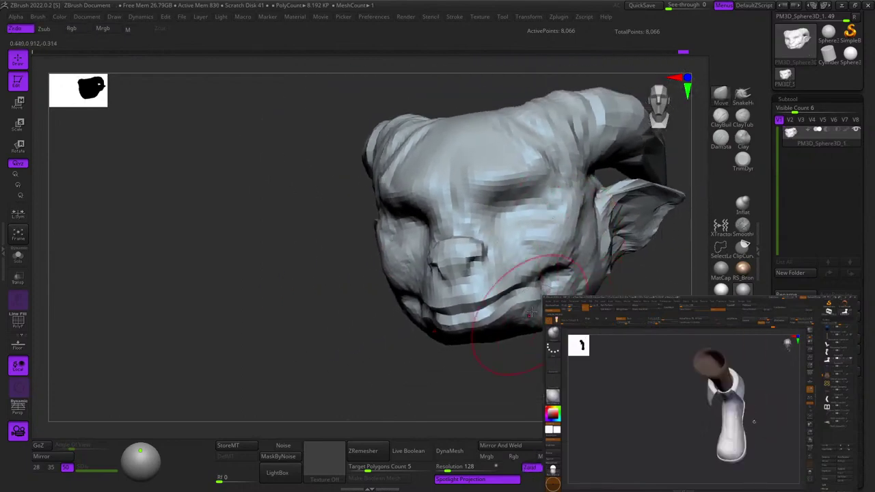
Bend the horn tips inward and downward with a large Move brush.
mouse_move(532, 312)
right_down()
mouse_move(553, 215)
mouse_move(601, 257)
right_up()
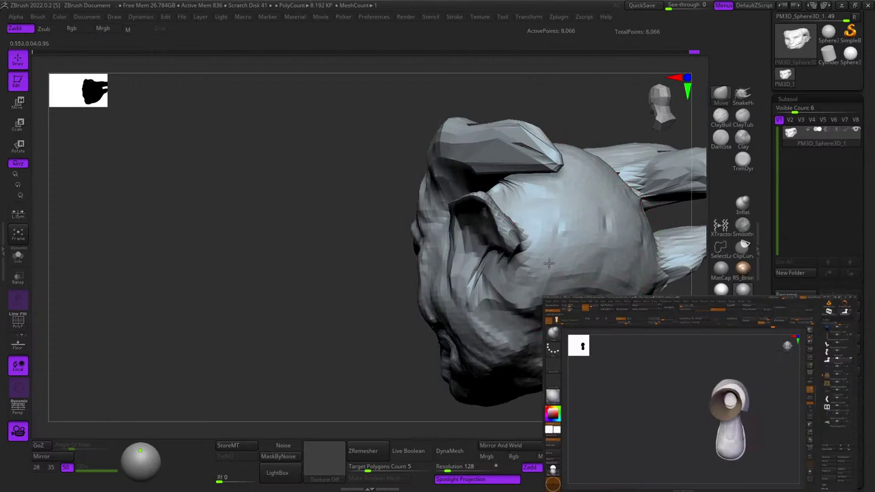
mouse_move(537, 296)
ctrl+right_down()
mouse_move(547, 209)
mouse_move(573, 201)
mouse_move(567, 236)
mouse_move(520, 255)
ctrl+right_up()
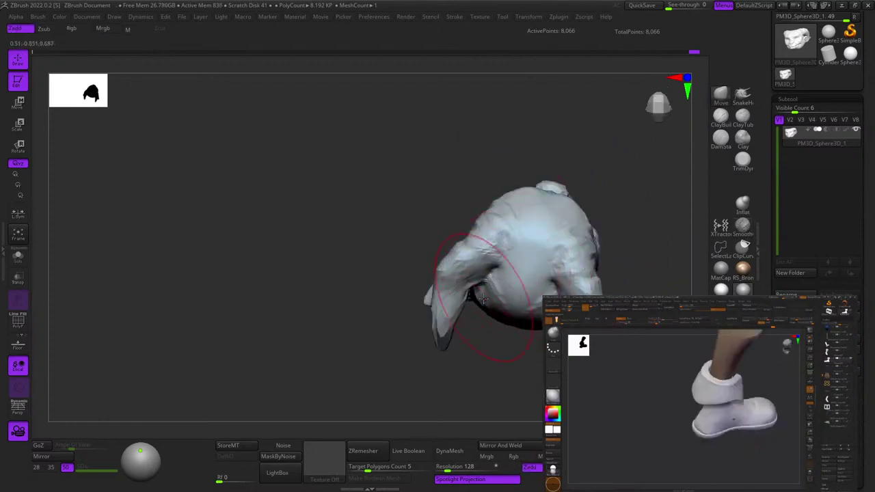
mouse_move(511, 258)
right_down()
mouse_move(567, 182)
mouse_move(556, 220)
right_up()
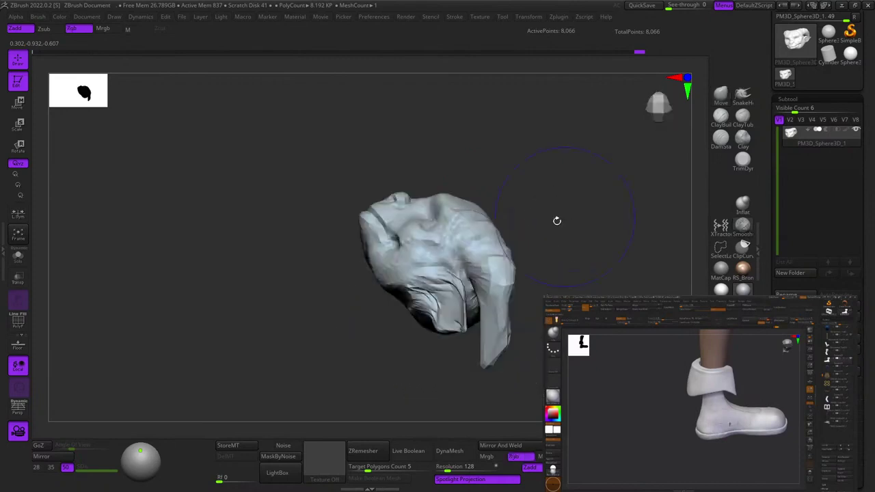
drag(484, 359, 471, 350)
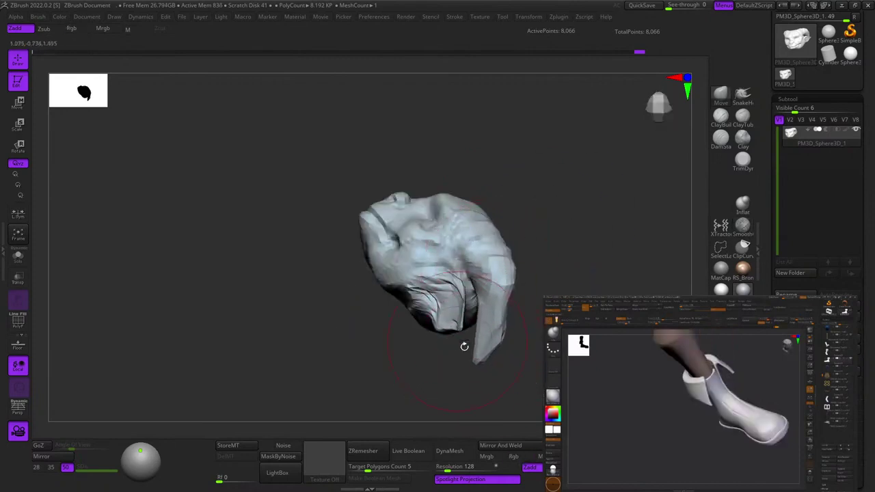
mouse_move(463, 346)
right_down()
mouse_move(497, 270)
mouse_move(514, 260)
mouse_move(477, 255)
mouse_move(500, 248)
mouse_move(500, 264)
right_up()
mouse_move(497, 265)
mouse_down()
mouse_move(500, 286)
mouse_move(498, 275)
mouse_move(520, 305)
mouse_up()
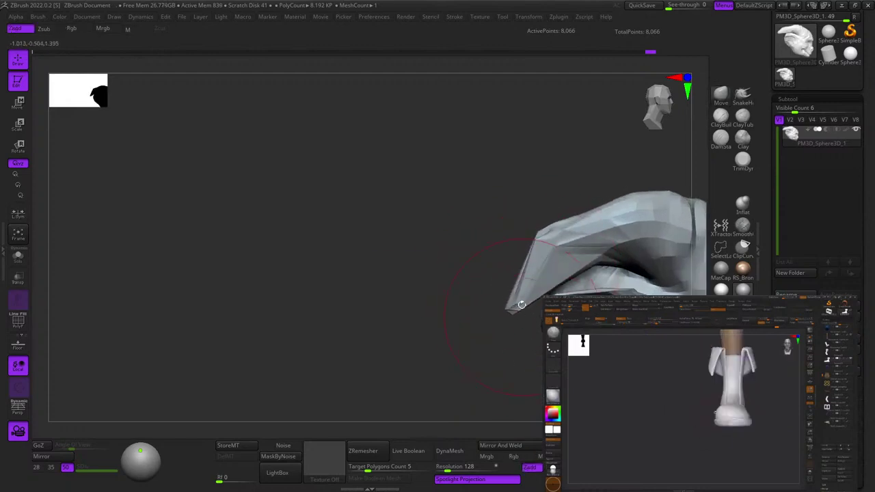
mouse_move(520, 305)
right_down()
mouse_move(451, 301)
mouse_move(469, 278)
mouse_move(528, 293)
mouse_move(483, 320)
right_up()
mouse_move(466, 288)
right_down()
mouse_move(508, 235)
mouse_move(522, 276)
mouse_move(567, 274)
mouse_move(584, 226)
mouse_move(580, 269)
right_up()
right_drag(450, 269, 474, 246)
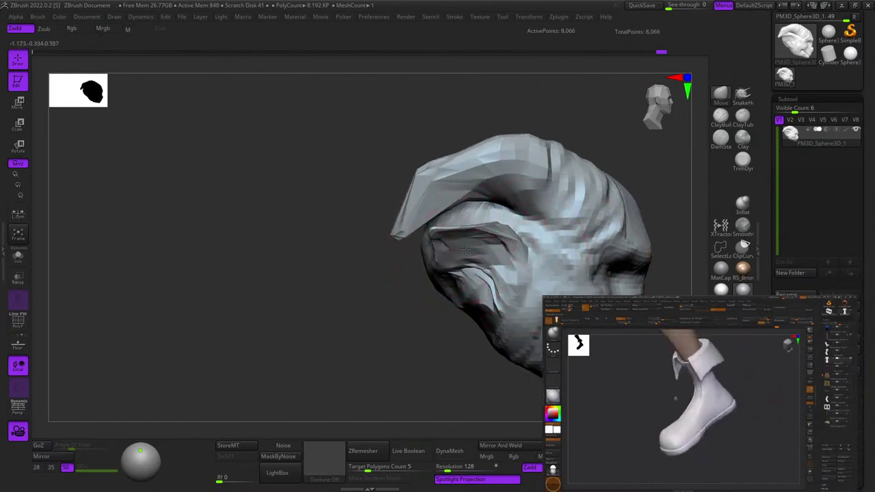
Pull the ear tips slightly in toward the head with a resized Move brush.
key(space)
drag(493, 238, 487, 249)
mouse_move(495, 262)
right_down()
mouse_move(471, 301)
mouse_move(457, 254)
right_up()
right_drag(444, 286, 498, 245)
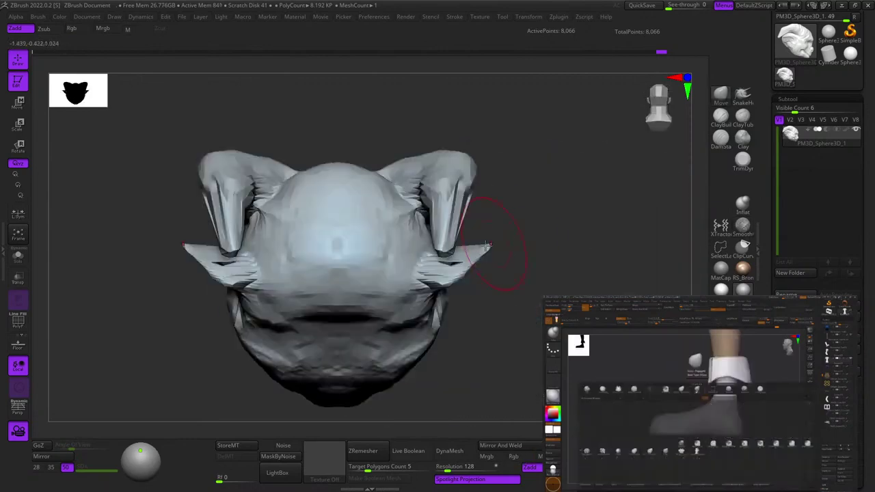
drag(489, 245, 476, 250)
mouse_move(476, 250)
ctrl+right_down()
mouse_move(482, 241)
mouse_move(472, 273)
ctrl+right_up()
Resize the Move brush and reshape the upper ear edges, lifting them toward the horns.
key(space)
click(454, 277)
drag(455, 271, 455, 248)
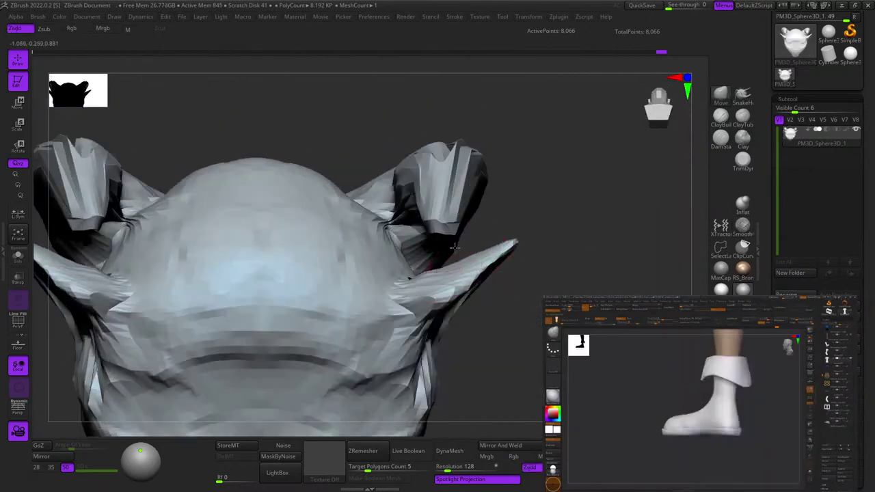
mouse_move(503, 266)
alt+right_down()
mouse_move(531, 251)
mouse_move(573, 198)
alt+right_up()
mouse_move(573, 199)
ctrl+right_down()
mouse_move(547, 194)
mouse_move(521, 255)
ctrl+right_up()
ctrl+right_drag(531, 305, 513, 261)
key(f)
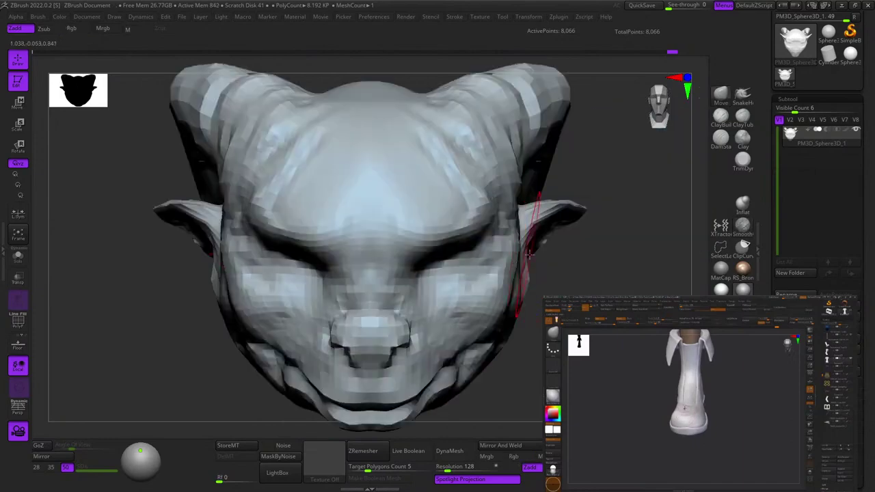
drag(560, 212, 562, 207)
Pull the lower part of the ear forward with Move to refine where it joins the cheek.
mouse_move(594, 258)
right_down()
mouse_move(531, 262)
mouse_move(555, 224)
mouse_move(560, 258)
mouse_move(571, 237)
mouse_move(558, 258)
right_up()
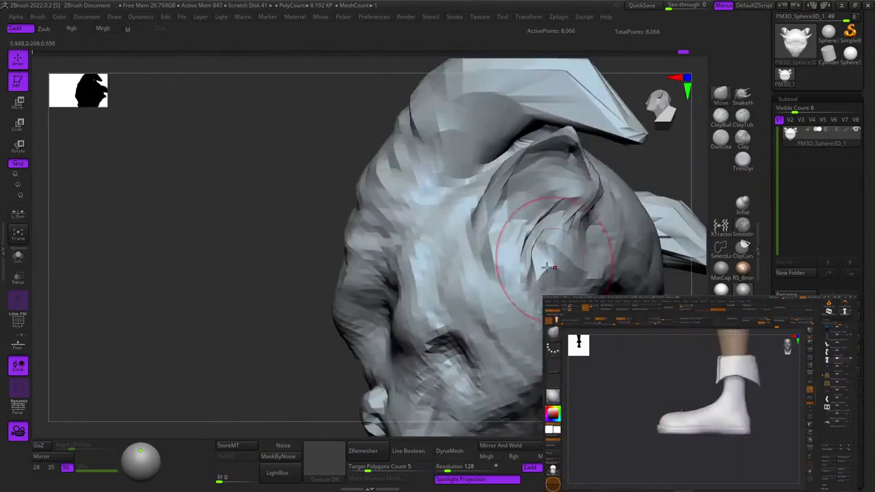
drag(557, 258, 522, 277)
right_drag(522, 277, 515, 301)
ctrl+right_drag(514, 301, 509, 257)
mouse_move(509, 257)
right_down()
mouse_move(508, 269)
mouse_move(565, 235)
right_up()
ctrl+right_drag(581, 287, 595, 338)
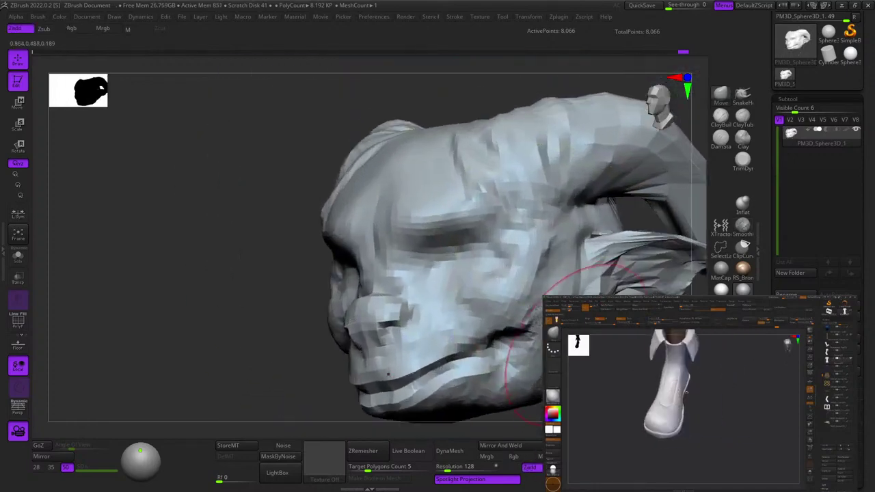
right_click(572, 284)
key(shift+f)
key(shift+f)
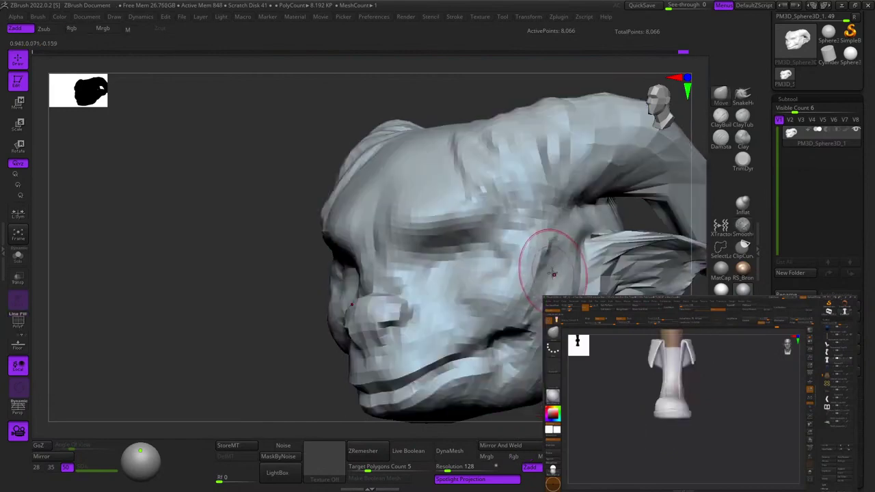
right_drag(555, 276, 463, 300)
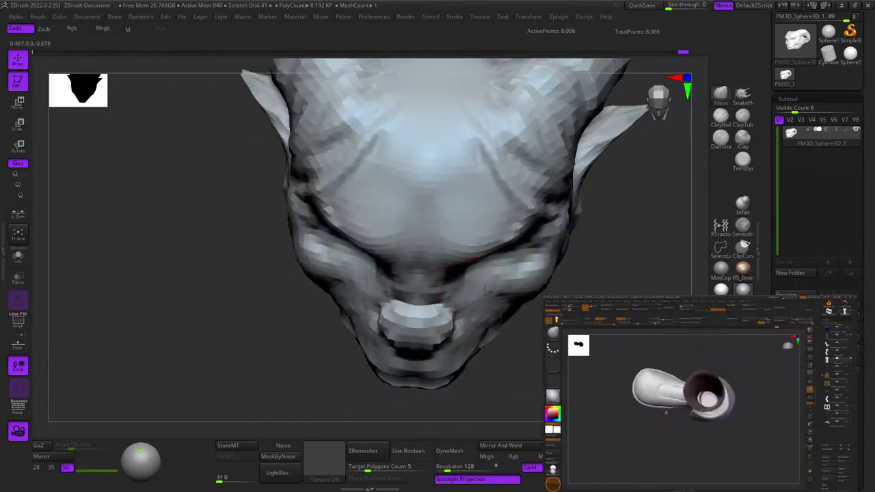
mouse_move(540, 282)
right_down()
mouse_move(518, 260)
mouse_move(538, 279)
mouse_move(527, 207)
mouse_move(543, 223)
mouse_move(524, 253)
mouse_move(546, 237)
mouse_move(542, 244)
mouse_move(515, 232)
right_up()
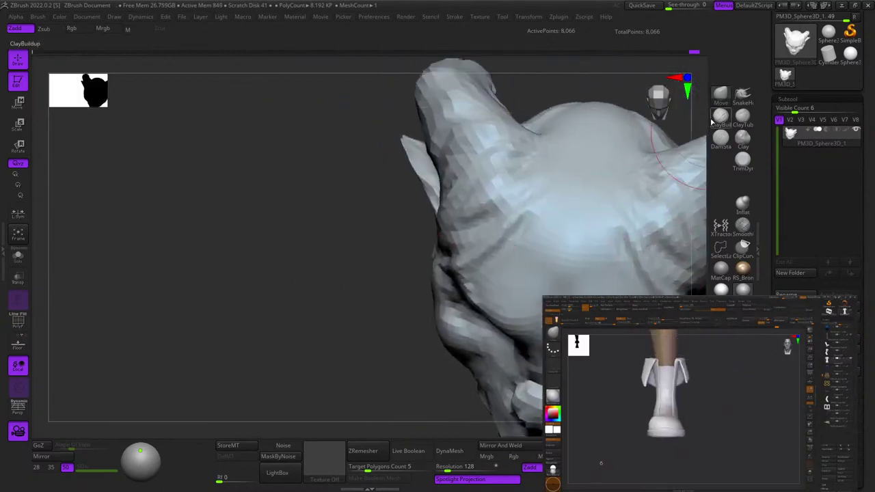
Build up the horn roots and the folds beside the forehead with a resized ClayBuildup brush.
mouse_move(514, 186)
right_down()
mouse_move(530, 231)
mouse_move(524, 244)
right_up()
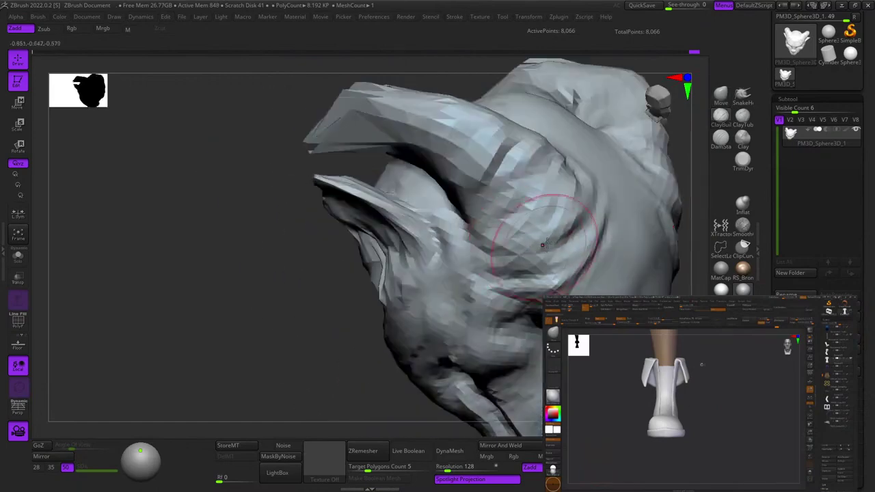
mouse_move(554, 291)
right_down()
mouse_move(504, 268)
mouse_move(498, 243)
right_up()
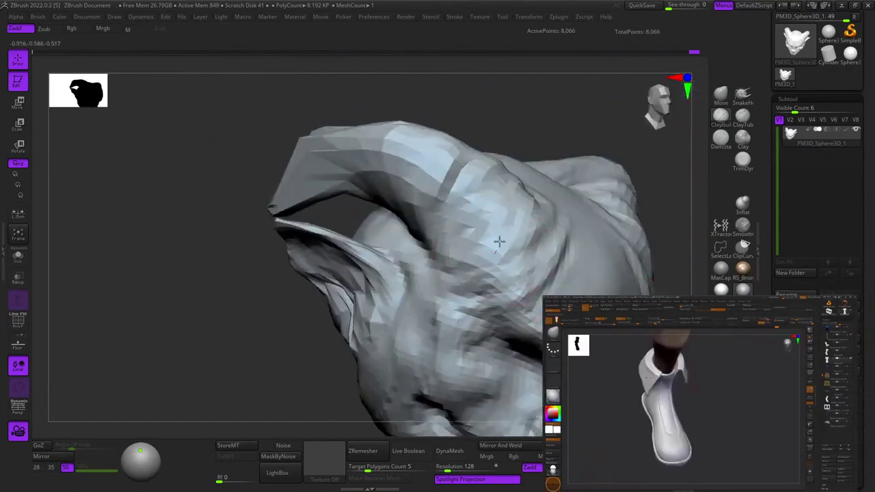
drag(499, 243, 477, 279)
mouse_move(536, 281)
right_down()
mouse_move(504, 283)
mouse_move(547, 232)
mouse_move(539, 228)
right_up()
right_click(550, 268)
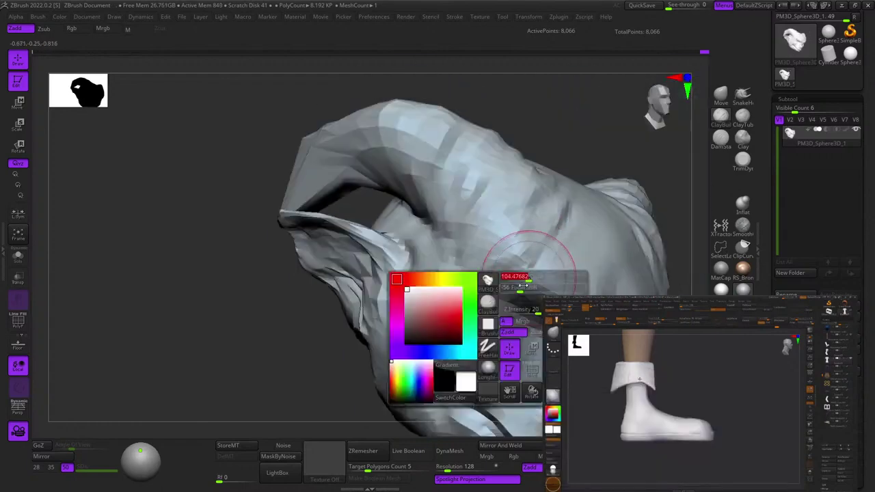
drag(533, 255, 493, 272)
mouse_move(551, 282)
right_down()
mouse_move(522, 252)
mouse_move(536, 286)
mouse_move(526, 223)
mouse_move(629, 286)
mouse_move(613, 231)
mouse_move(562, 174)
right_up()
Append a sphere as a new subtool and move it below and behind the head.
click(839, 350)
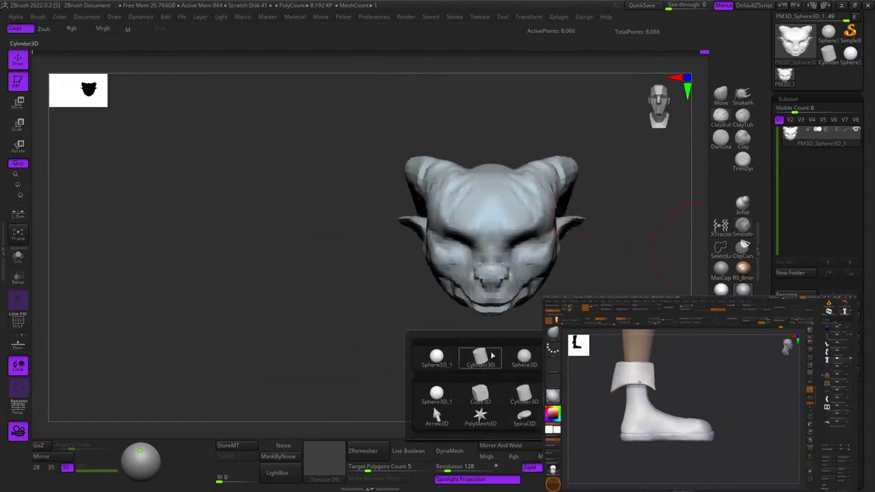
click(440, 359)
click(814, 160)
right_drag(613, 288, 527, 265)
key(w)
mouse_move(485, 186)
mouse_down()
mouse_move(547, 232)
mouse_move(553, 287)
mouse_move(553, 258)
mouse_up()
key(q)
alt+right_drag(608, 254, 631, 183)
Stretch the new sphere downward into an elongated body with an enlarged Move brush.
click(725, 103)
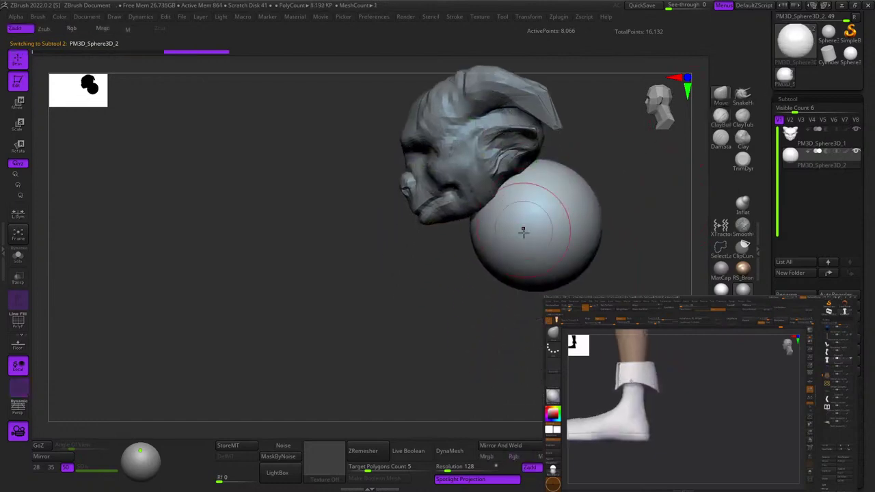
key(space)
drag(525, 243, 537, 244)
ctrl+right_drag(539, 251, 526, 243)
key(space)
mouse_move(532, 258)
mouse_down()
mouse_move(548, 262)
mouse_move(551, 306)
mouse_up()
shift+right_drag(553, 305, 578, 280)
key(ctrl+z)
key(ctrl+z)
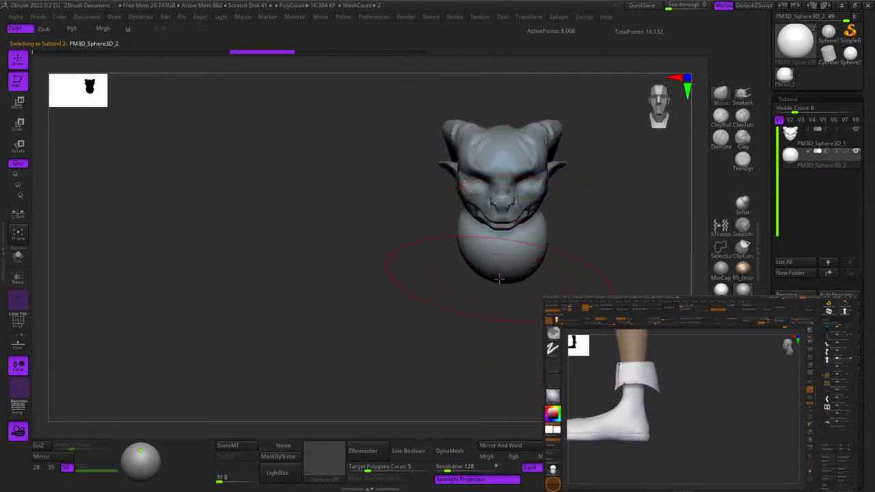
drag(502, 303, 503, 376)
shift+right_drag(506, 385, 558, 383)
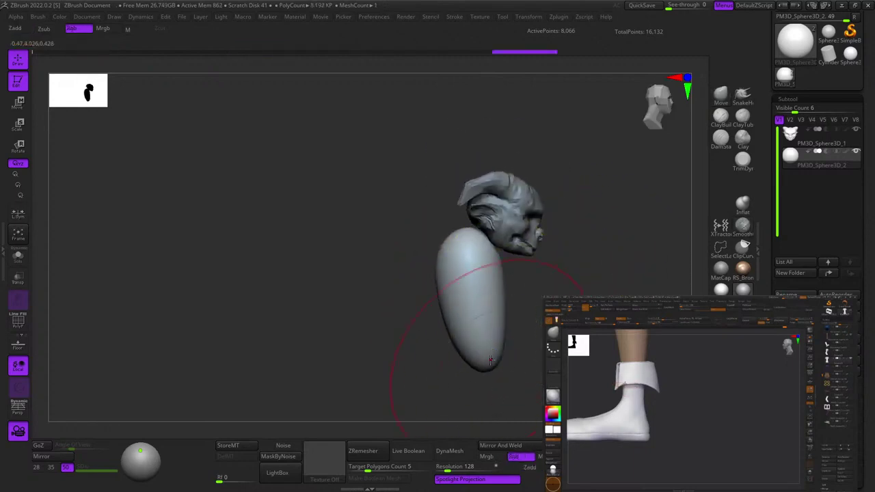
Bend the body into a forward curve with Move and pull its upper end up to the back of the head.
drag(487, 352, 591, 322)
drag(484, 301, 464, 321)
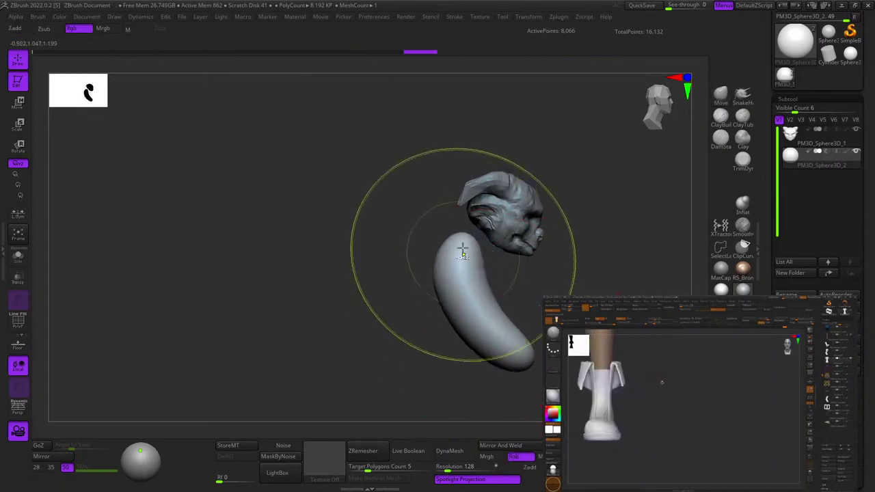
ctrl+right_drag(463, 255, 462, 256)
drag(462, 255, 493, 228)
alt+right_drag(453, 305, 480, 203)
drag(513, 197, 502, 194)
mouse_move(508, 204)
alt+right_down()
mouse_move(479, 278)
mouse_move(444, 275)
alt+right_up()
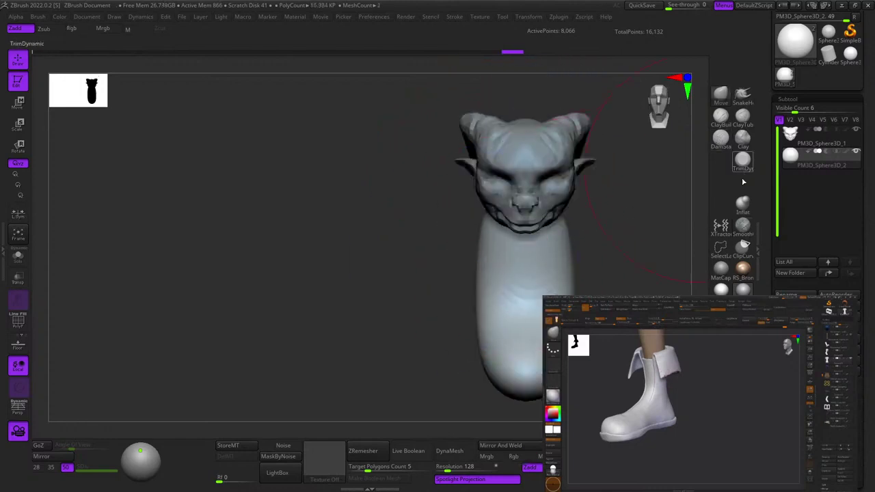
Swell the lower end and back of the body with the Inflat brush.
click(742, 204)
mouse_move(518, 331)
alt+right_down()
mouse_move(523, 244)
mouse_move(522, 315)
alt+right_up()
mouse_move(522, 315)
mouse_down()
mouse_move(482, 327)
mouse_move(501, 336)
mouse_up()
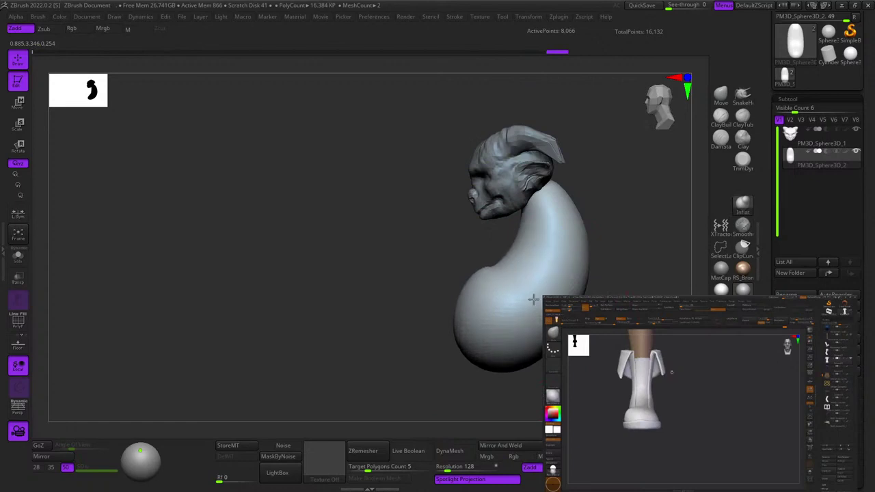
drag(533, 300, 545, 195)
ctrl+right_drag(557, 239, 568, 203)
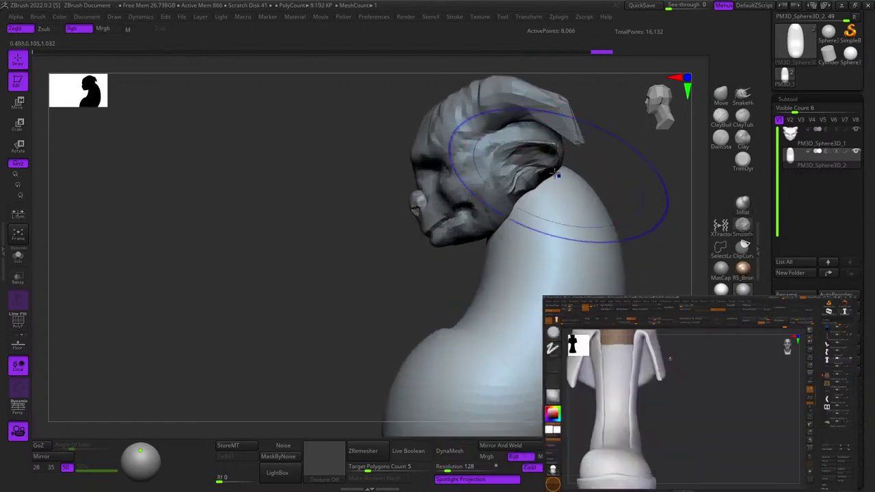
Smooth the neck area behind the head and inflate the sides and back of the body.
shift+drag(555, 173, 581, 191)
shift+right_drag(643, 192, 482, 239)
ctrl+right_drag(483, 239, 505, 204)
drag(525, 319, 502, 232)
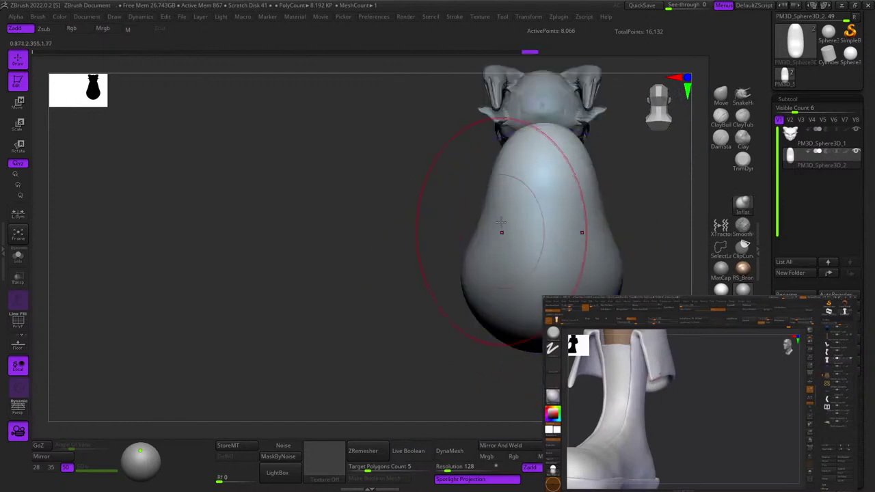
right_drag(483, 236, 568, 241)
drag(502, 248, 513, 233)
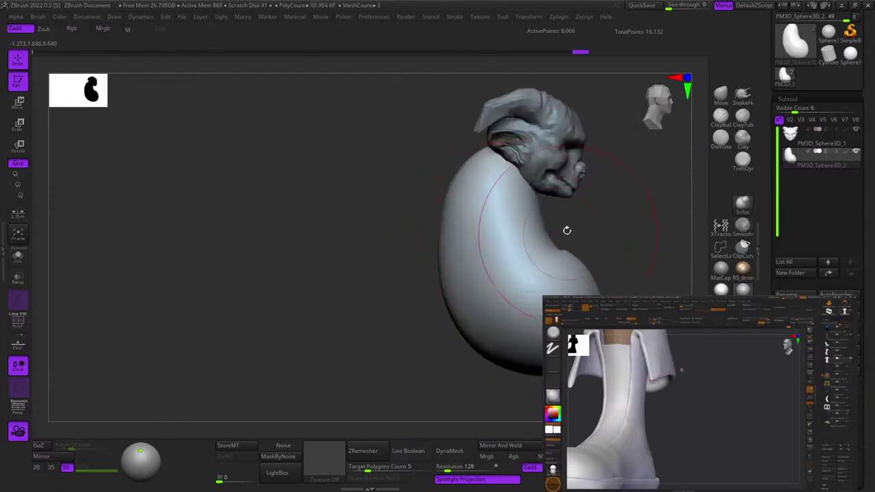
Even out the front and sides of the curved body with sculpting and Smooth strokes.
right_drag(567, 230, 553, 233)
drag(553, 232, 498, 274)
right_drag(497, 274, 540, 274)
mouse_move(526, 263)
shift+mouse_down()
mouse_move(509, 277)
mouse_move(515, 287)
shift+mouse_up()
right_drag(514, 287, 555, 320)
drag(537, 279, 514, 272)
mouse_move(514, 272)
ctrl+right_down()
mouse_move(514, 211)
mouse_move(454, 211)
ctrl+right_up()
Make the head the active subtool and check its mesh with the wireframe display.
mouse_move(640, 222)
right_down()
mouse_move(597, 227)
mouse_move(563, 291)
right_up()
right_drag(562, 291, 602, 236)
ctrl+right_drag(520, 226, 549, 277)
alt+click(511, 214)
key(shift+f)
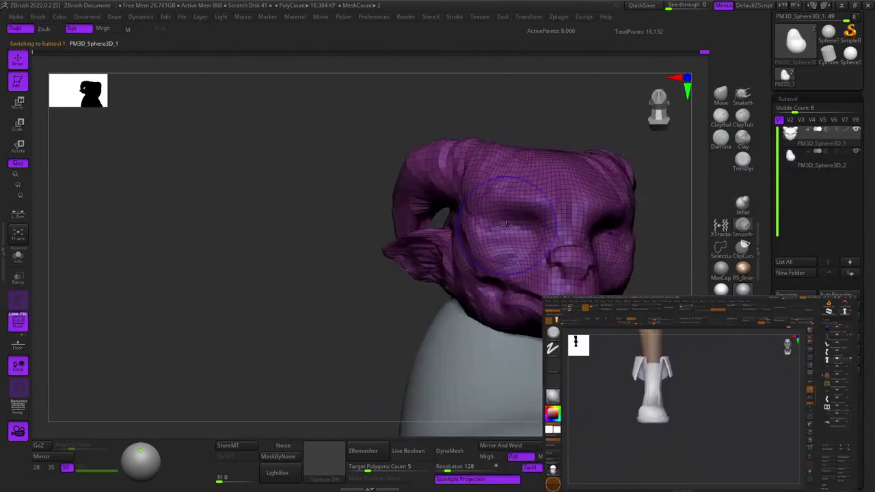
key(shift+f)
Refine the face and the side of the head with short sculpting strokes from several angles.
ctrl+right_drag(510, 210, 514, 244)
mouse_move(534, 244)
mouse_down()
mouse_move(545, 250)
mouse_move(538, 242)
mouse_up()
right_drag(539, 242, 568, 250)
mouse_move(568, 250)
ctrl+right_down()
mouse_move(523, 229)
mouse_move(493, 234)
ctrl+right_up()
mouse_move(513, 239)
mouse_down()
mouse_move(514, 253)
mouse_move(540, 250)
mouse_up()
mouse_move(547, 246)
right_down()
mouse_move(510, 243)
mouse_move(521, 264)
right_up()
mouse_move(522, 262)
mouse_down()
mouse_move(510, 241)
mouse_move(494, 236)
mouse_move(494, 263)
mouse_up()
right_drag(493, 273, 495, 260)
mouse_move(553, 303)
right_down()
mouse_move(530, 277)
mouse_move(518, 293)
right_up()
drag(516, 294, 525, 288)
right_drag(539, 299, 529, 323)
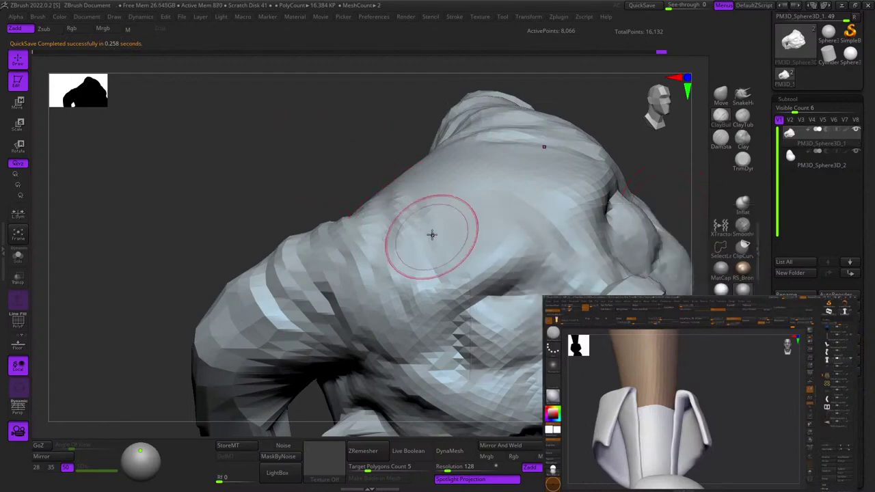
Smooth the forehead above the brow and near the horn base, and choose the DamStandard brush.
mouse_move(412, 250)
right_down()
mouse_move(441, 225)
mouse_move(472, 247)
mouse_move(444, 191)
mouse_move(516, 187)
mouse_move(491, 189)
right_up()
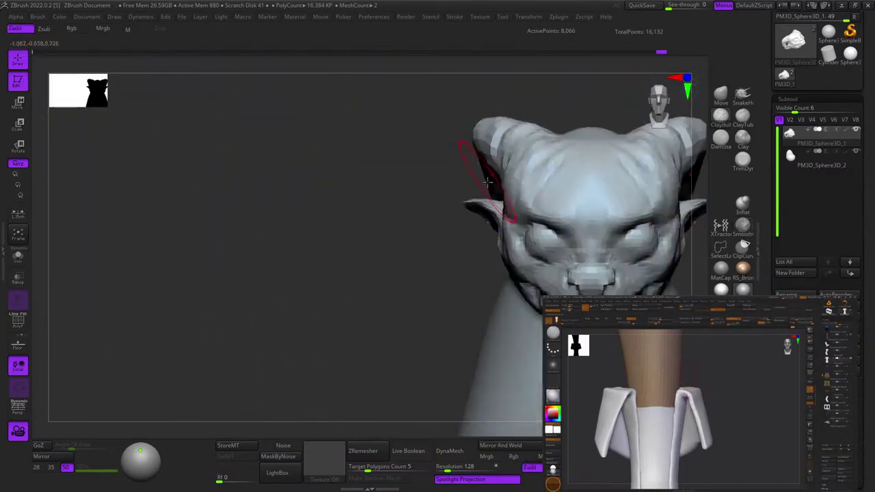
mouse_move(511, 221)
alt+right_down()
mouse_move(483, 237)
mouse_move(508, 209)
mouse_move(500, 194)
alt+right_up()
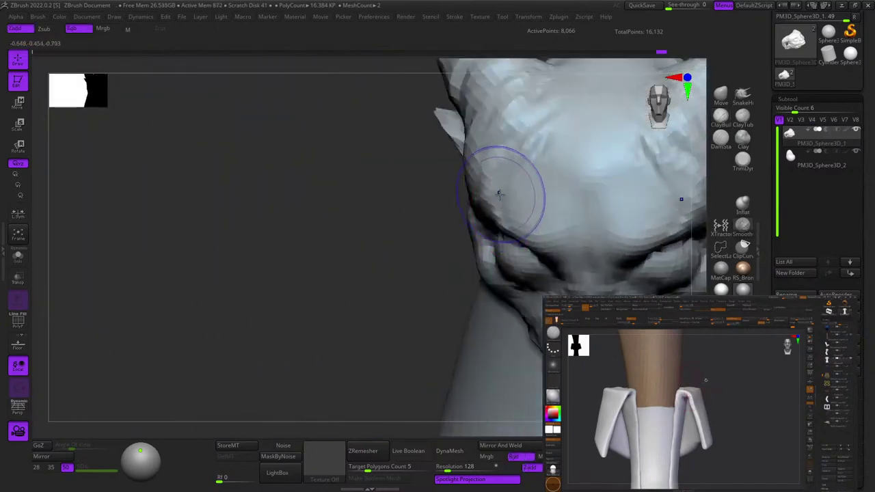
shift+drag(500, 193, 547, 192)
right_drag(559, 192, 531, 157)
alt+right_drag(531, 157, 502, 235)
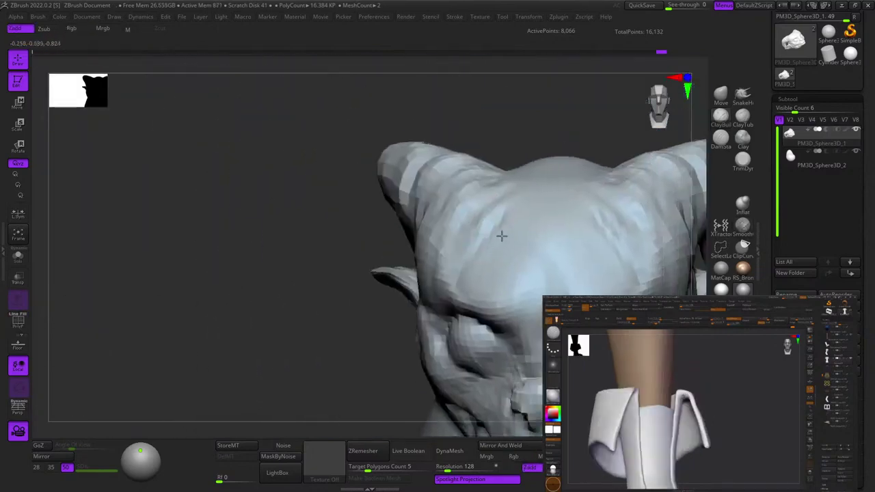
click(722, 143)
shift+drag(477, 199, 485, 212)
Carve creases with DamStandard across the head around the base of the horns.
mouse_move(484, 213)
right_down()
mouse_move(573, 166)
mouse_move(548, 250)
right_up()
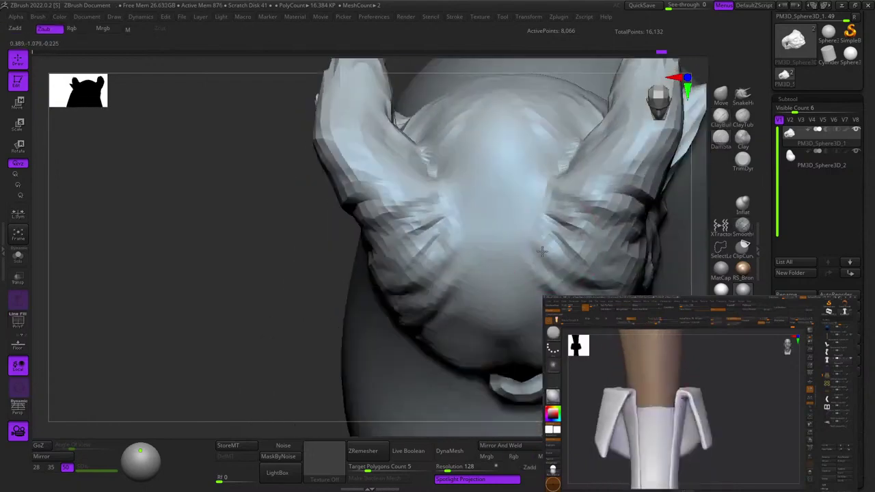
drag(543, 276, 569, 320)
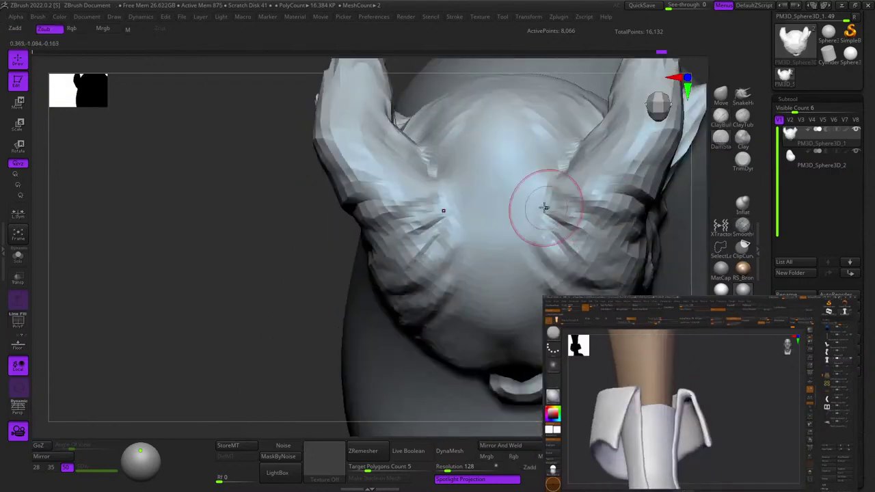
mouse_move(543, 277)
right_down()
mouse_move(472, 208)
mouse_move(480, 250)
right_up()
drag(481, 250, 511, 332)
right_drag(511, 332, 463, 239)
drag(463, 239, 494, 306)
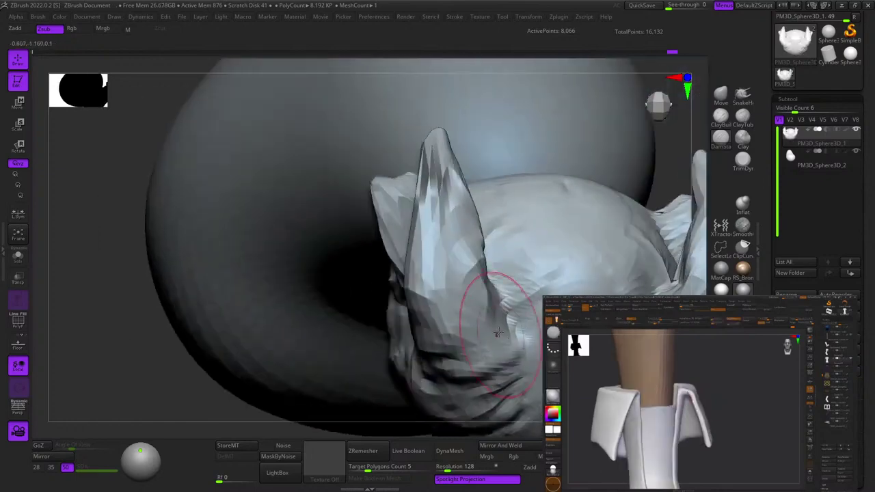
right_drag(493, 306, 468, 256)
drag(468, 256, 474, 282)
right_drag(459, 211, 502, 204)
Cut DamStandard grooves along the side of the head below the horn and up the horn's length.
key(space)
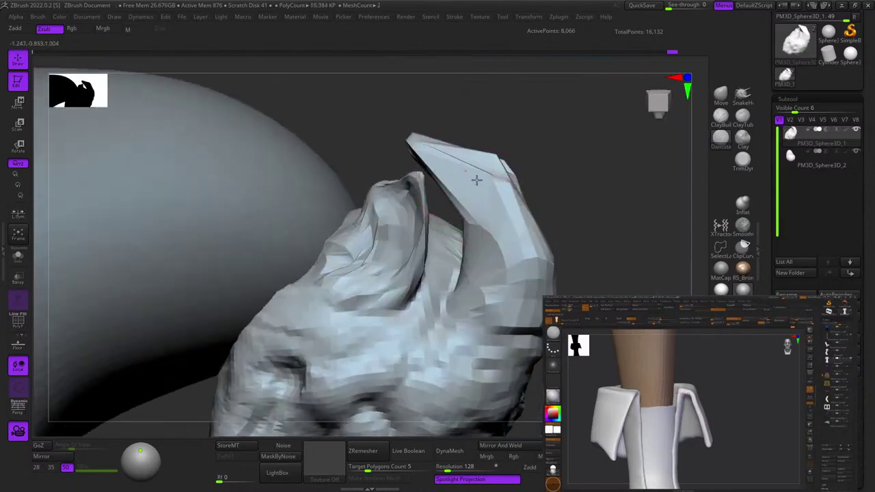
right_drag(478, 354, 477, 272)
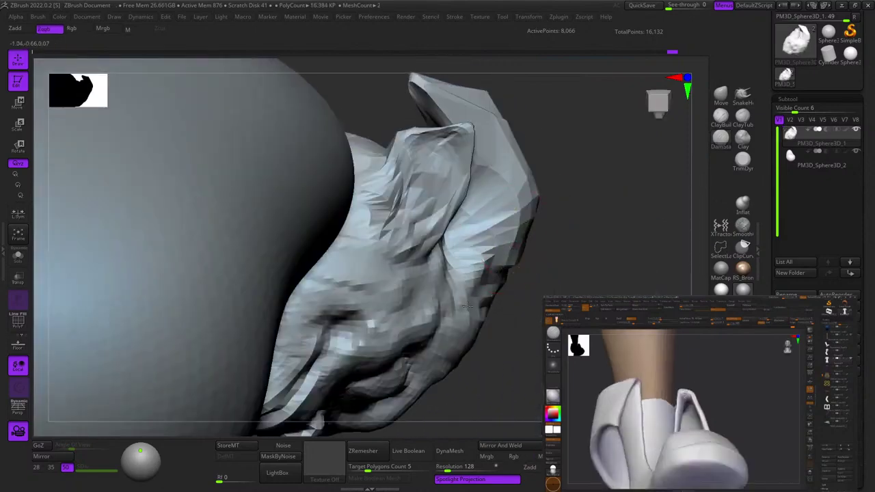
right_drag(468, 306, 440, 273)
drag(516, 288, 539, 277)
mouse_move(539, 277)
right_down()
mouse_move(560, 204)
mouse_move(496, 249)
mouse_move(501, 244)
right_up()
drag(476, 269, 468, 287)
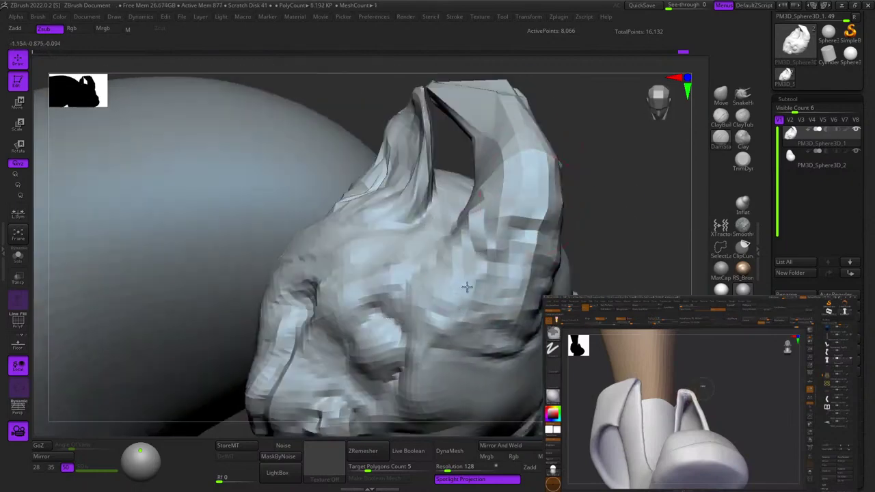
right_drag(467, 288, 516, 254)
ctrl+right_drag(489, 332, 505, 209)
mouse_move(504, 209)
ctrl+right_down()
mouse_move(509, 244)
mouse_move(492, 218)
mouse_move(514, 229)
mouse_move(458, 181)
ctrl+right_up()
drag(395, 223, 503, 235)
right_drag(580, 268, 557, 244)
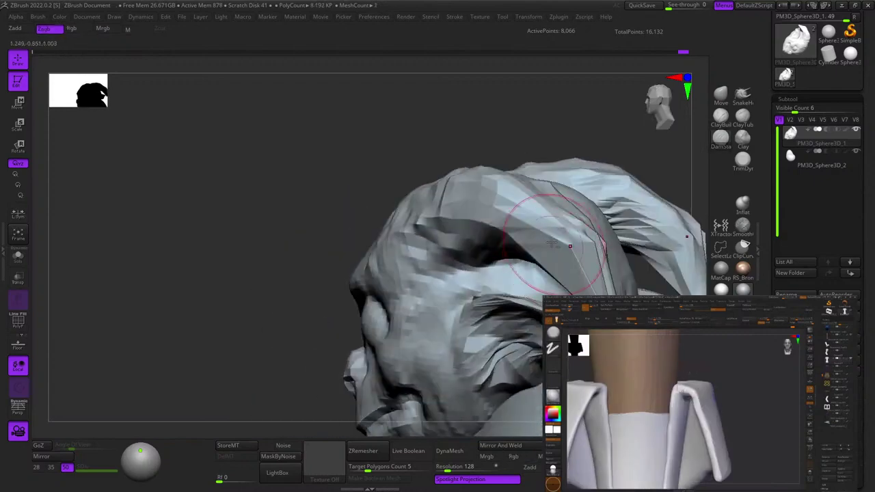
Check the head from the front, make the body the active subtool and inspect its wireframe.
ctrl+right_drag(566, 297, 547, 257)
shift+right_drag(547, 256, 563, 253)
key(shift+f)
key(shift+f)
key(f)
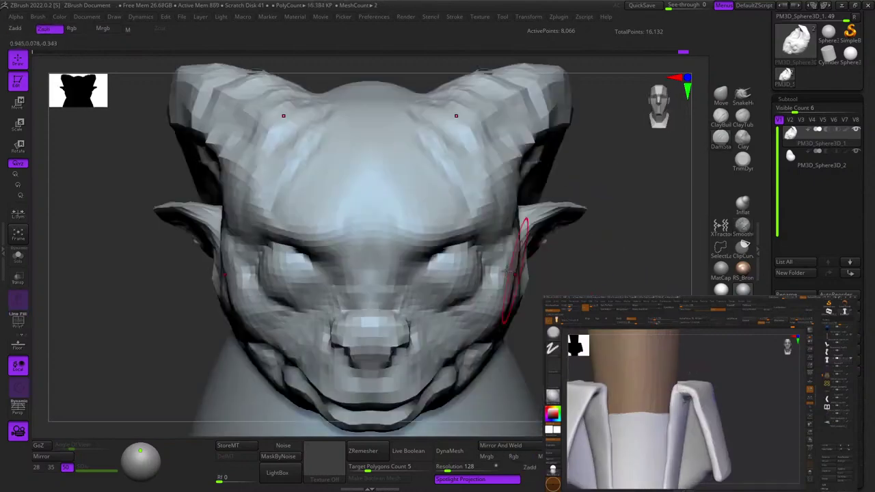
alt+right_drag(488, 351, 511, 198)
alt+click(502, 302)
key(shift+f)
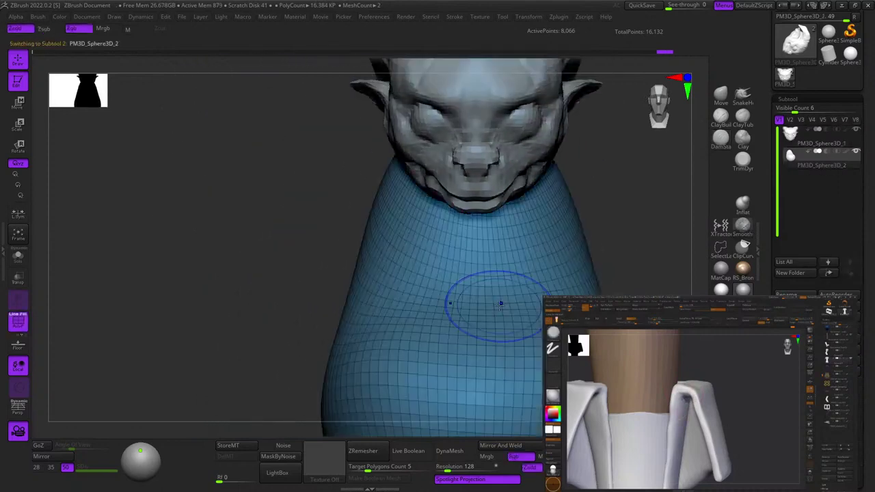
key(shift+f)
right_drag(500, 305, 466, 263)
ctrl+right_drag(466, 264, 475, 237)
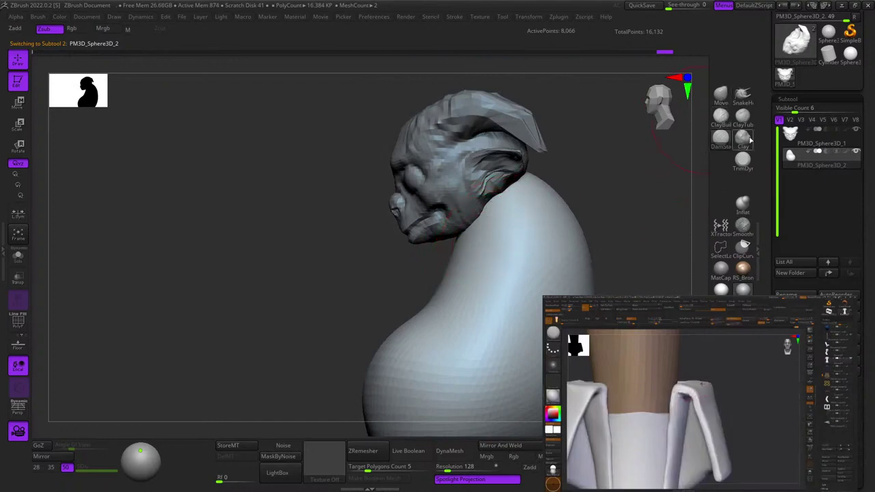
Mask around the shoulder and try to pull an arm out of the body with the SnakeHook brush.
click(743, 96)
click(715, 121)
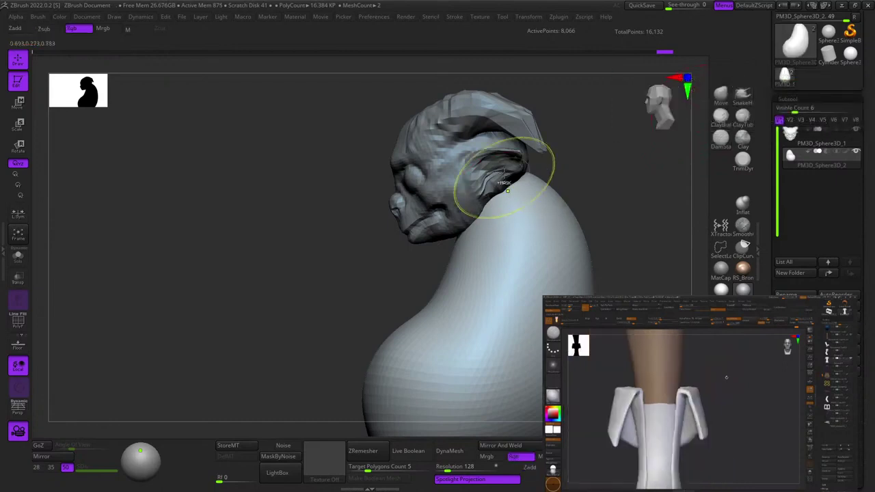
ctrl+right_drag(506, 181, 508, 257)
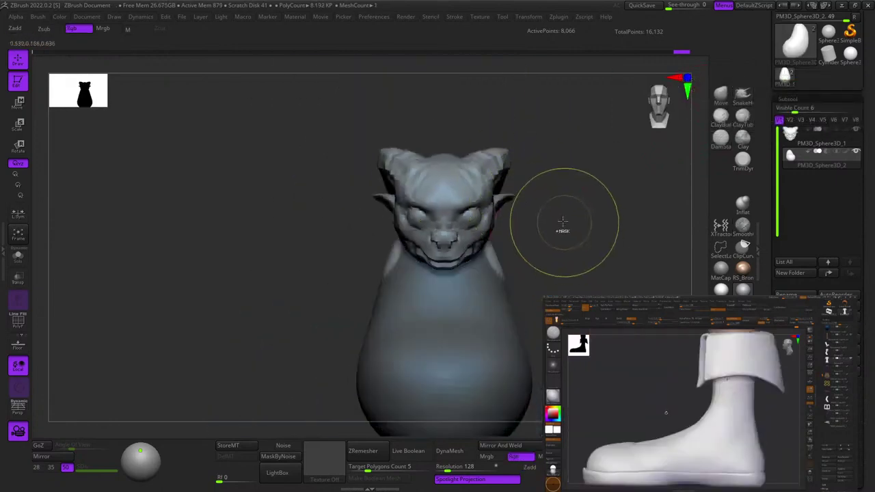
mouse_move(565, 221)
mouse_down()
mouse_move(540, 305)
mouse_move(479, 236)
mouse_move(456, 278)
mouse_up()
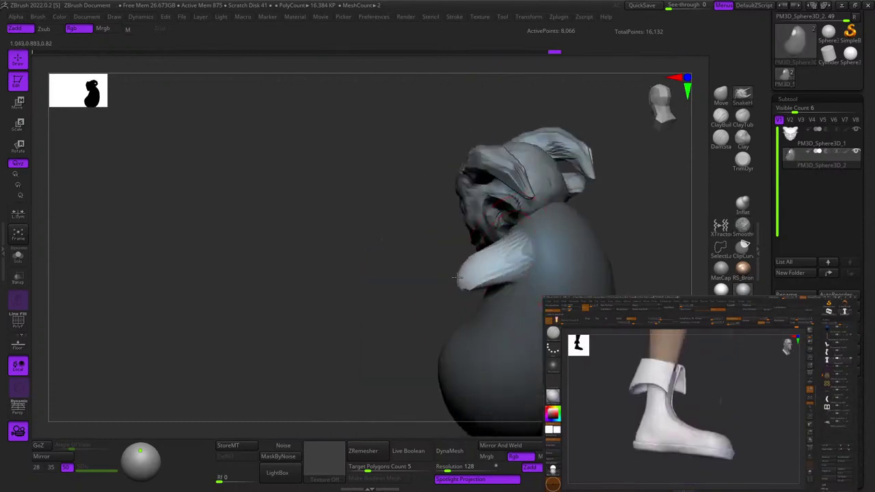
drag(390, 279, 441, 263)
alt+drag(370, 266, 411, 212)
drag(466, 258, 454, 265)
drag(393, 247, 540, 212)
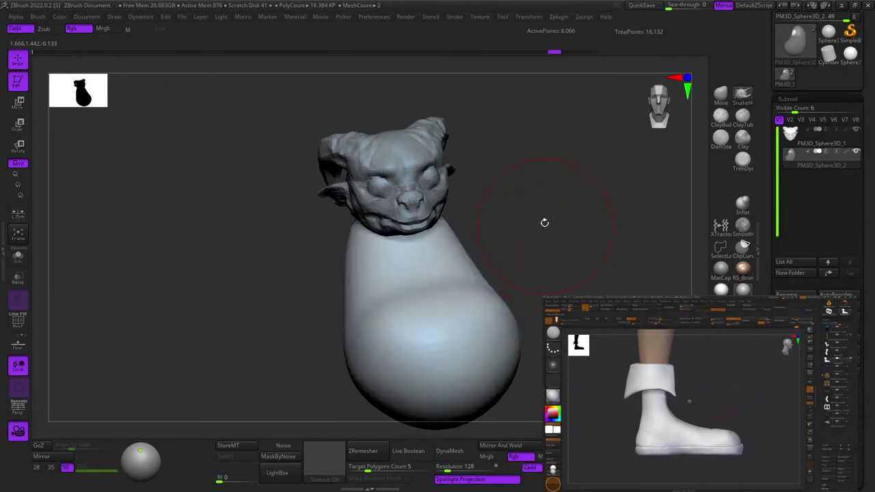
Build up volume on the chest and front sides of the body with a resized ClayBuildup brush.
drag(545, 221, 700, 131)
alt+right_drag(419, 227, 510, 219)
mouse_move(479, 195)
right_down()
mouse_move(531, 182)
mouse_move(470, 206)
right_up()
key(space)
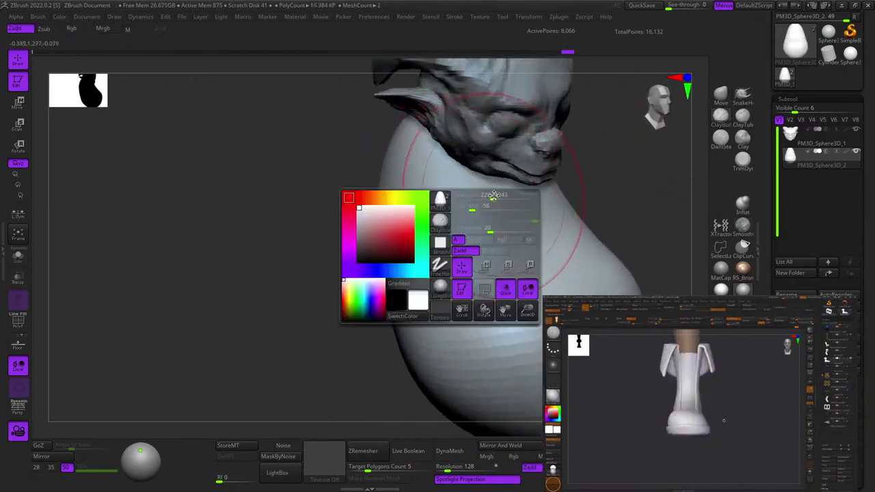
drag(499, 199, 551, 270)
mouse_move(553, 218)
right_down()
mouse_move(542, 244)
mouse_move(543, 217)
right_up()
mouse_move(575, 230)
mouse_down()
mouse_move(555, 263)
mouse_move(567, 274)
mouse_up()
key(space)
right_drag(535, 265, 569, 223)
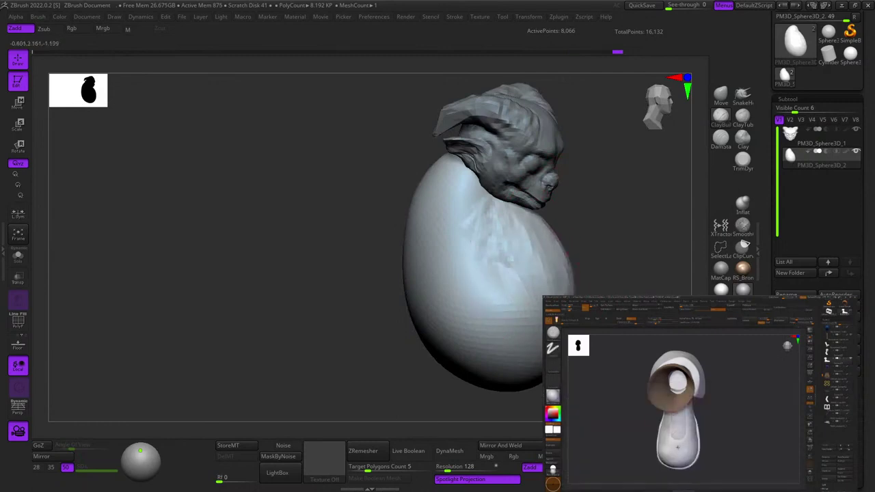
right_drag(497, 331, 544, 248)
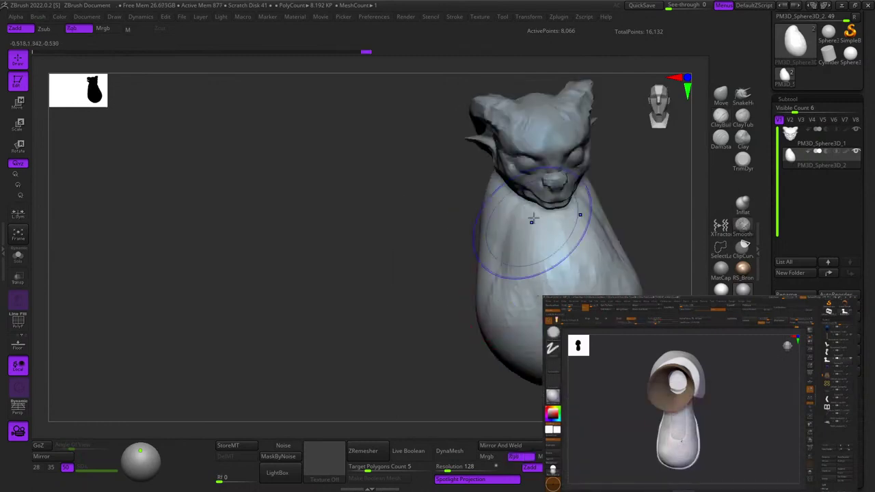
Smooth the clay strokes on the chest, belly and sides of the body.
shift+drag(533, 219, 530, 236)
right_drag(540, 239, 472, 273)
mouse_move(499, 273)
shift+mouse_down()
mouse_move(504, 299)
mouse_move(516, 301)
shift+mouse_up()
right_drag(574, 274, 519, 240)
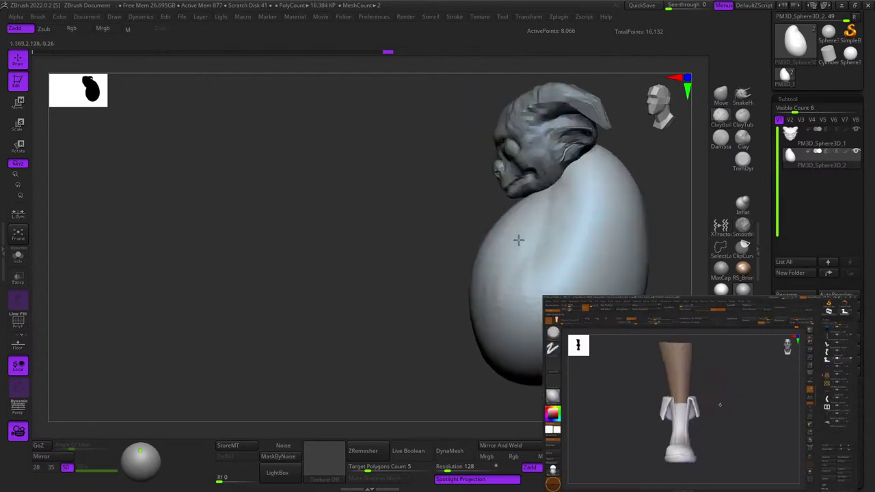
shift+drag(538, 233, 546, 217)
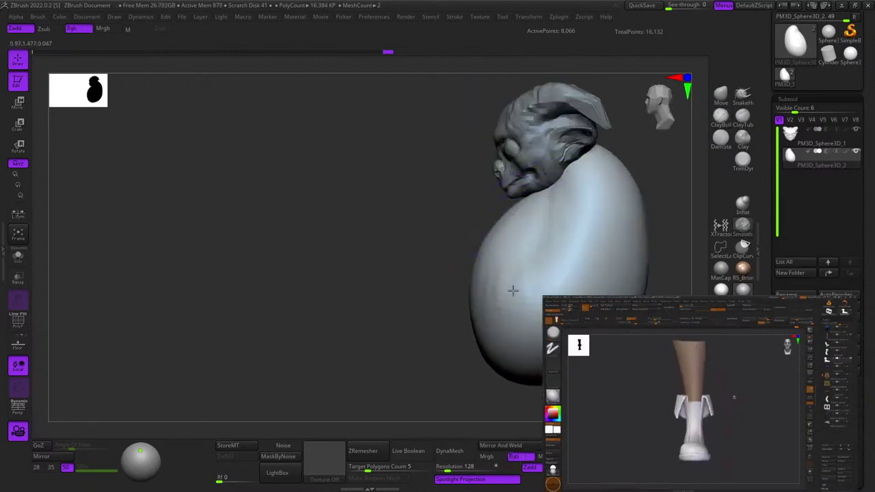
shift+drag(513, 291, 574, 212)
alt+right_drag(584, 197, 542, 224)
Reshape the chest and belly profile with the Move brush, adjusting the brush size for the lower belly.
click(722, 99)
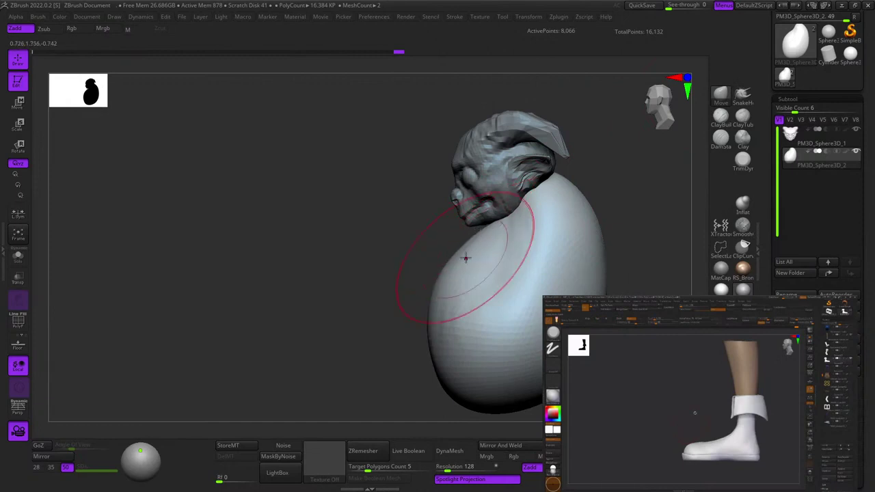
drag(466, 258, 459, 256)
alt+right_drag(428, 337, 452, 291)
drag(455, 291, 450, 293)
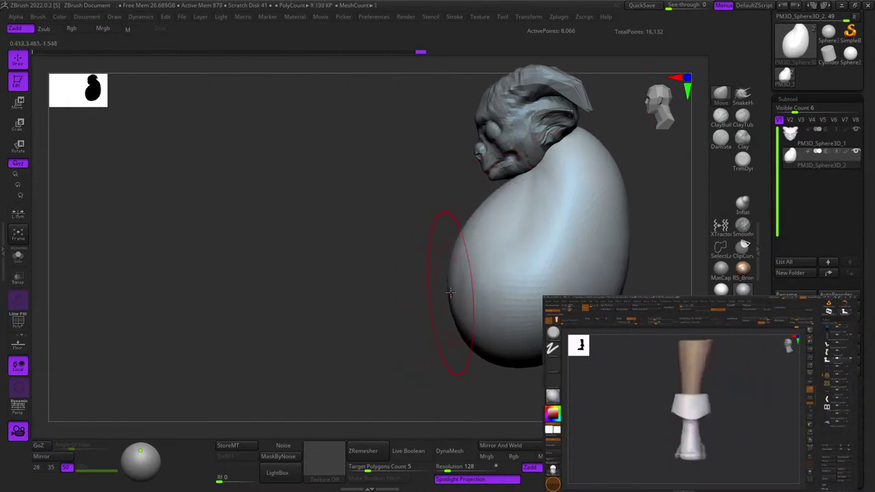
key(space)
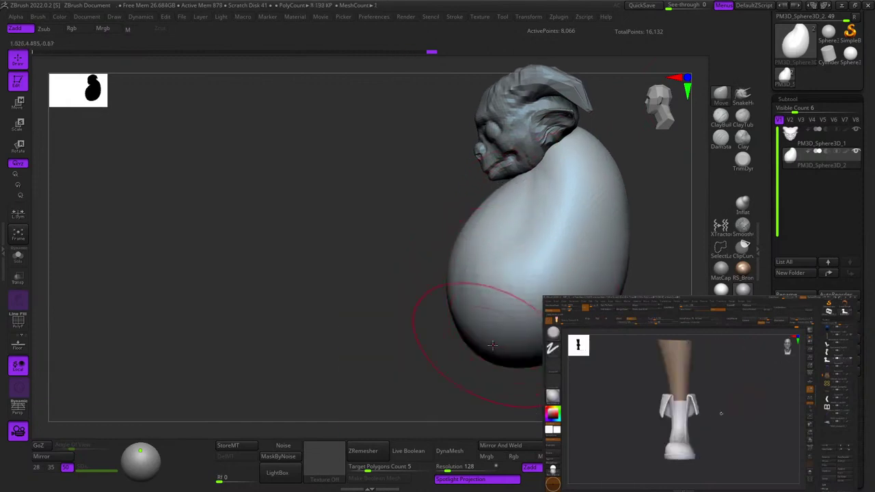
key(space)
drag(491, 331, 503, 331)
Adjust the upper body and back contour with small Move strokes.
alt+right_drag(484, 347, 452, 386)
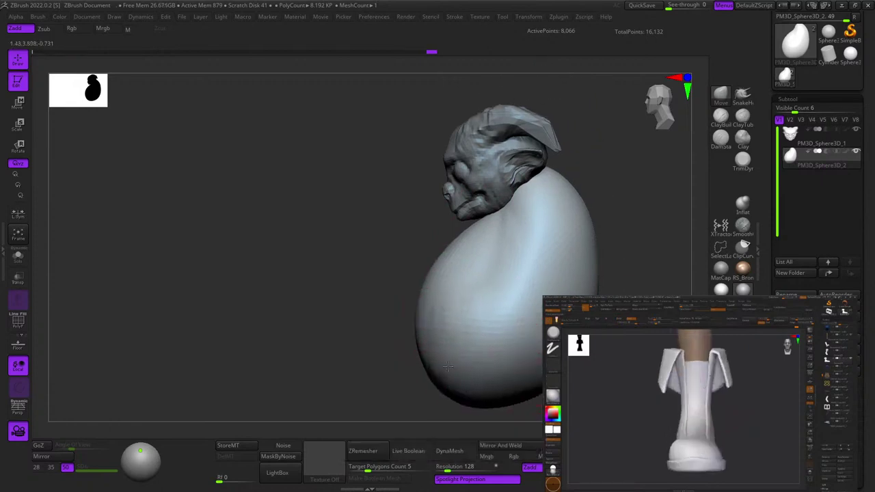
ctrl+right_drag(523, 329, 524, 285)
drag(545, 236, 539, 239)
ctrl+right_drag(547, 205, 547, 233)
drag(548, 231, 525, 229)
mouse_move(513, 314)
alt+right_down()
mouse_move(545, 235)
mouse_move(479, 229)
alt+right_up()
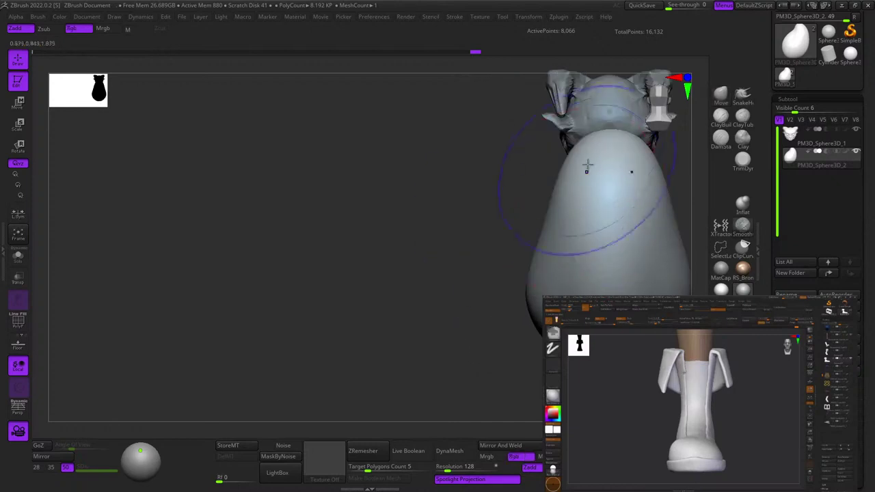
drag(518, 241, 528, 241)
right_drag(527, 241, 515, 246)
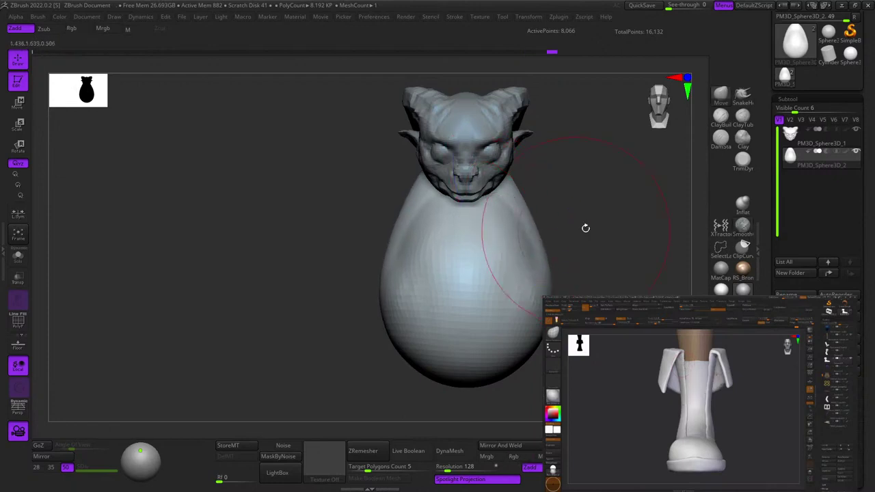
Choose the SnakeHook brush, dismiss its SculptrisPro note and turn the underside of the body into view.
right_drag(586, 229, 547, 236)
right_drag(447, 319, 571, 225)
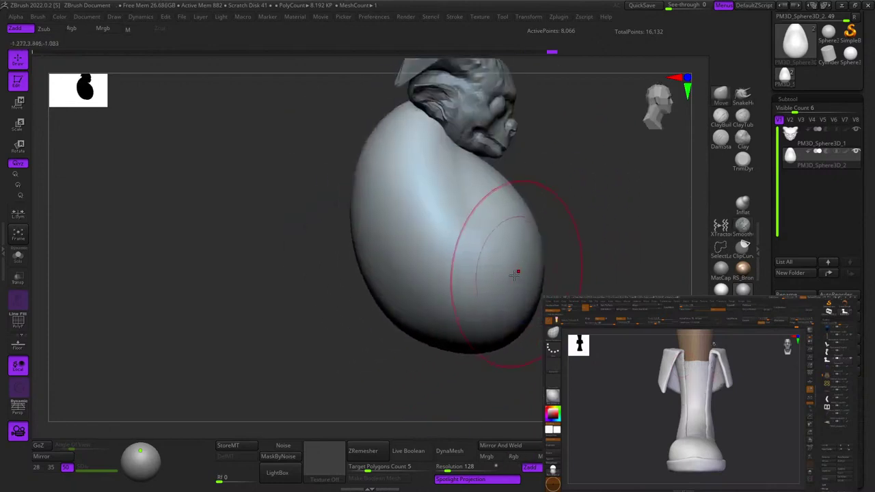
shift+right_drag(515, 275, 587, 233)
click(743, 95)
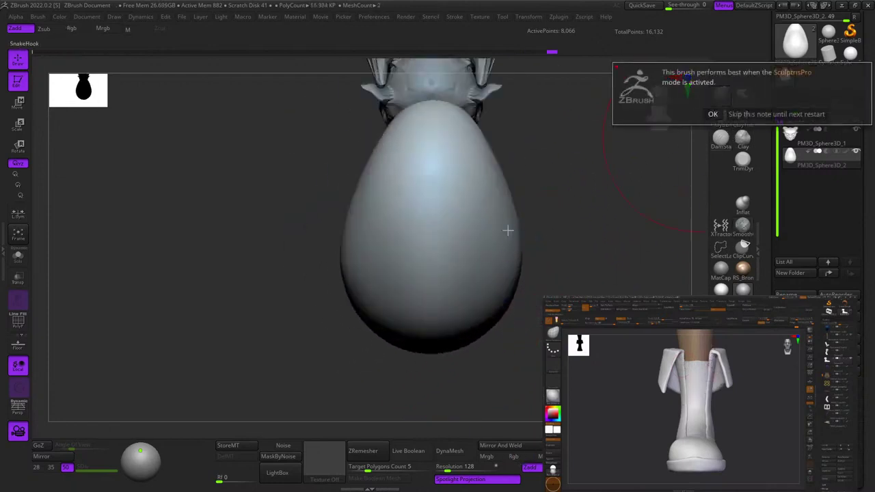
click(713, 114)
mouse_move(549, 240)
right_down()
mouse_move(613, 189)
mouse_move(518, 196)
mouse_move(567, 184)
mouse_move(531, 161)
right_up()
shift+right_drag(510, 276, 482, 247)
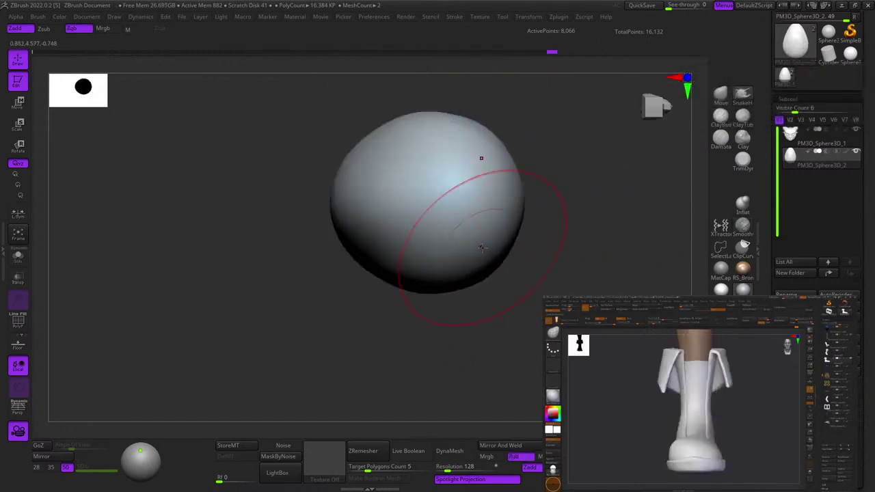
Try to pull a limb out of the body's underside with a resized SnakeHook brush, and undo the pull.
key(space)
drag(490, 236, 482, 235)
alt+right_drag(476, 201, 501, 258)
key(space)
mouse_move(502, 258)
mouse_down()
mouse_move(546, 245)
mouse_move(594, 246)
mouse_up()
right_drag(559, 213, 511, 258)
key(ctrl+z)
Pull a tapered tail out of the body's underside with a resized SnakeHook brush, smooth it and bend its tip.
key(space)
drag(510, 255, 506, 251)
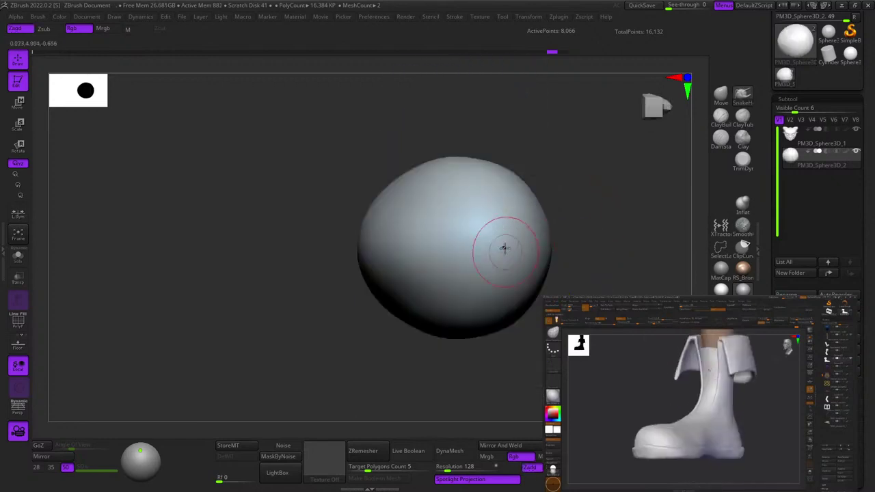
key(ctrl+z)
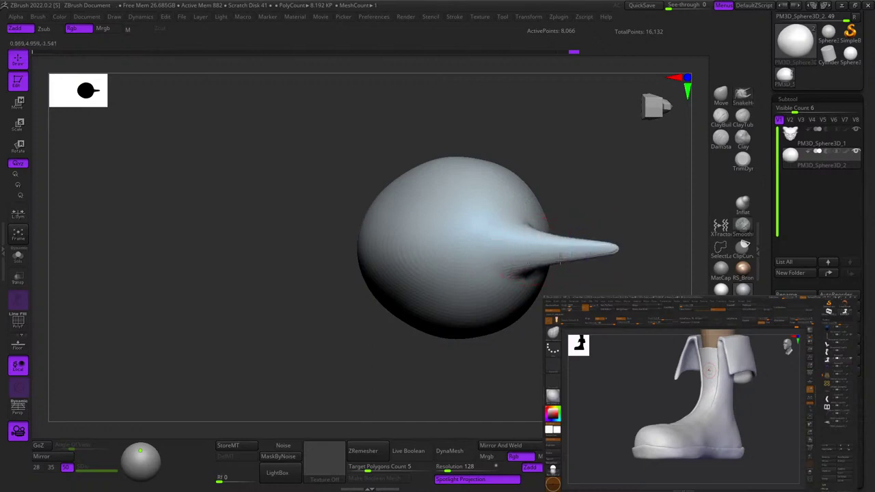
shift+drag(561, 259, 573, 255)
mouse_move(547, 287)
right_down()
mouse_move(531, 336)
mouse_move(531, 283)
right_up()
key(space)
drag(532, 283, 537, 281)
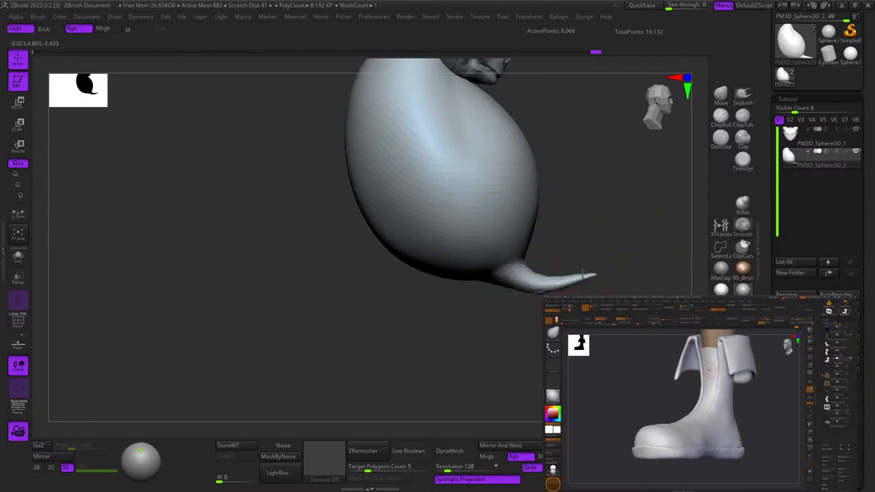
Switch to the head subtool and adjust the area around the snout and jaw with a resized SnakeHook brush.
ctrl+right_drag(516, 329, 571, 178)
right_drag(571, 178, 534, 153)
alt+right_drag(535, 154, 551, 330)
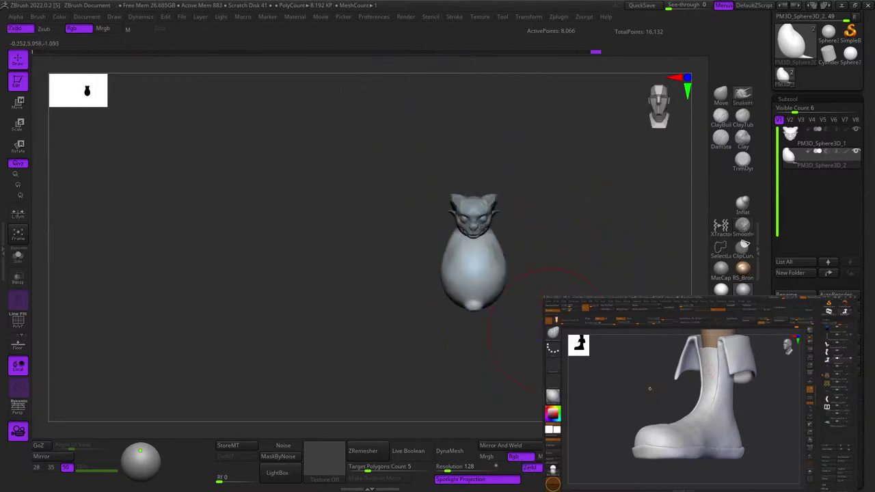
right_drag(612, 261, 647, 266)
ctrl+right_drag(646, 267, 615, 349)
alt+click(492, 216)
mouse_move(497, 221)
ctrl+right_down()
mouse_move(531, 294)
mouse_move(523, 356)
ctrl+right_up()
right_drag(524, 216, 495, 212)
right_click(495, 214)
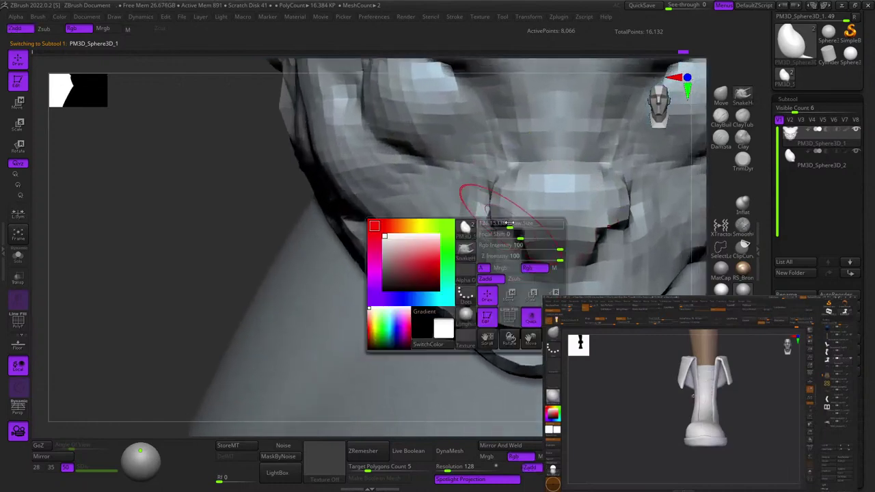
drag(495, 213, 479, 200)
mouse_move(482, 197)
right_down()
mouse_move(522, 186)
mouse_move(555, 204)
mouse_move(567, 251)
mouse_move(547, 264)
mouse_move(535, 208)
mouse_move(557, 224)
mouse_move(535, 277)
mouse_move(500, 260)
mouse_move(517, 212)
mouse_move(551, 216)
mouse_move(479, 259)
mouse_move(523, 244)
mouse_move(502, 196)
mouse_move(459, 189)
mouse_move(516, 199)
mouse_move(527, 248)
mouse_move(557, 218)
mouse_move(518, 184)
mouse_move(480, 212)
mouse_move(506, 233)
right_up()
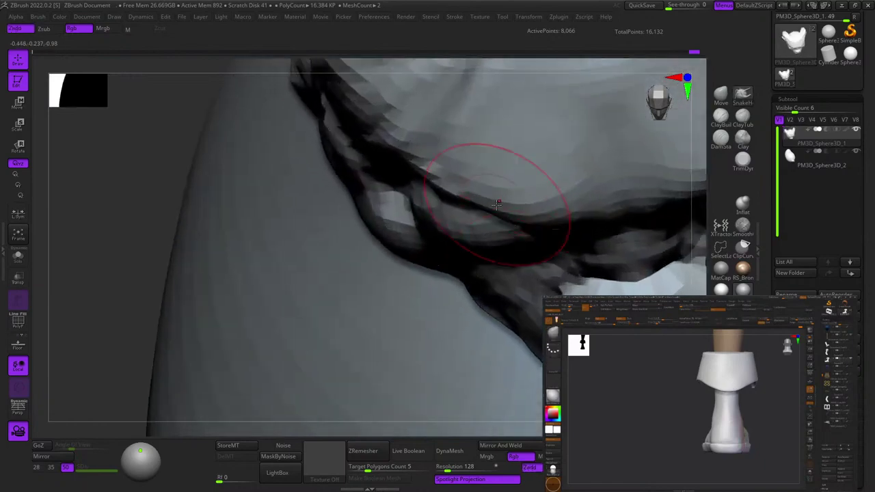
Reshape the cheek and temple beside the ear with SnakeHook strokes at different brush sizes.
right_drag(480, 204, 470, 234)
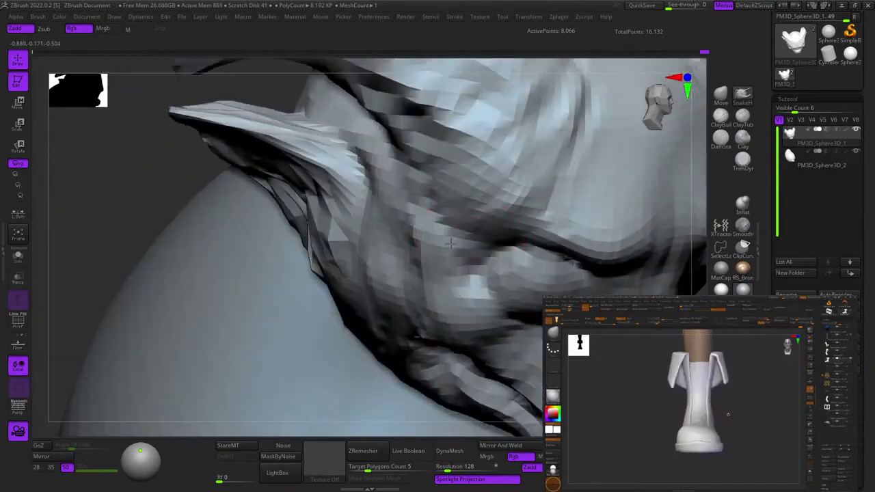
mouse_move(470, 234)
mouse_down()
mouse_move(456, 233)
mouse_move(478, 233)
mouse_up()
key(space)
right_drag(479, 233, 474, 224)
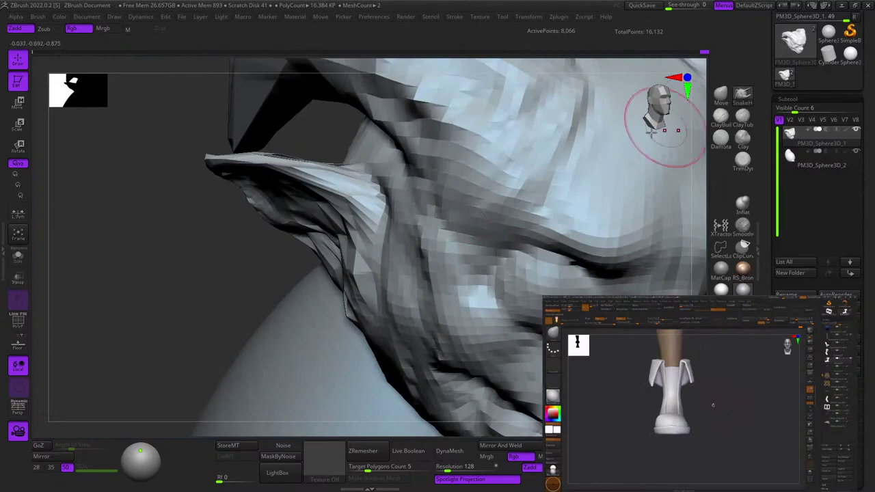
mouse_move(651, 133)
right_down()
mouse_move(475, 227)
mouse_move(504, 223)
mouse_move(457, 242)
mouse_move(479, 259)
mouse_move(486, 201)
mouse_move(490, 273)
mouse_move(513, 228)
mouse_move(487, 209)
right_up()
key(space)
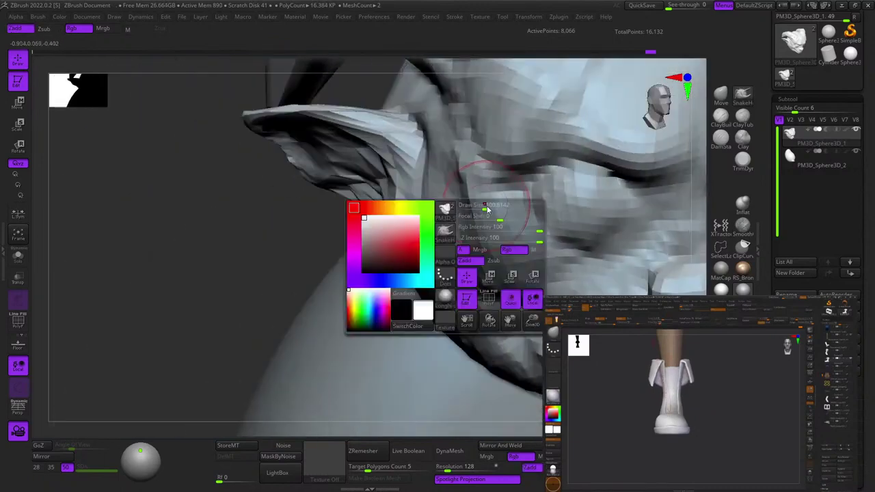
drag(481, 213, 477, 199)
alt+right_drag(457, 186, 472, 235)
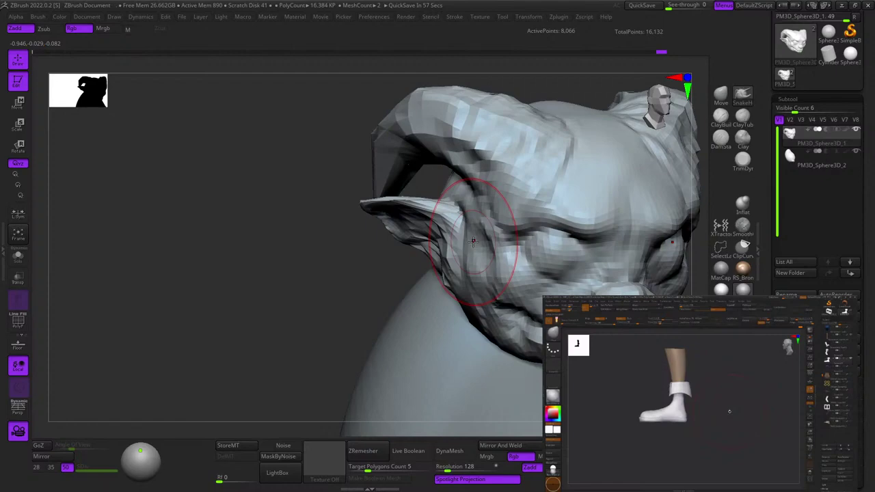
Refine the cheek folds around the corner of the mouth with short SnakeHook strokes.
mouse_move(524, 224)
right_down()
mouse_move(492, 300)
mouse_move(451, 239)
right_up()
mouse_move(452, 239)
ctrl+right_down()
mouse_move(455, 226)
mouse_move(506, 223)
mouse_move(491, 218)
mouse_move(524, 211)
mouse_move(504, 223)
ctrl+right_up()
drag(506, 222, 499, 218)
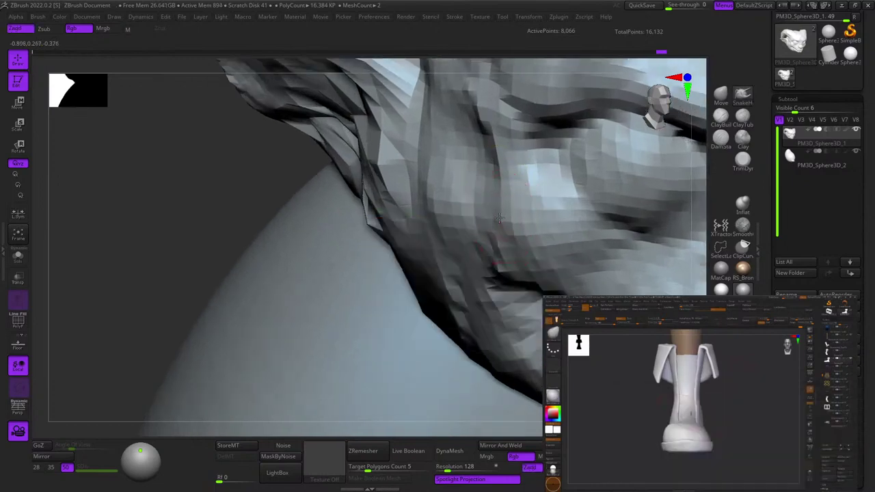
alt+right_drag(522, 262, 453, 253)
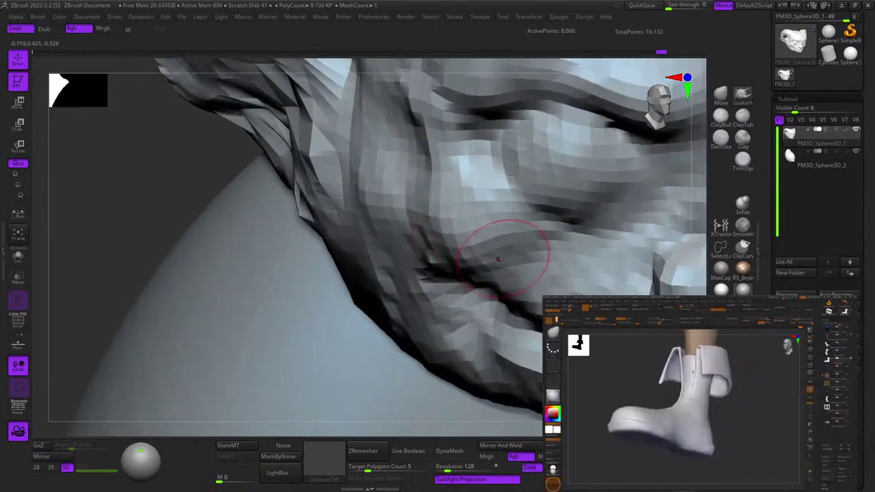
right_drag(513, 249, 487, 228)
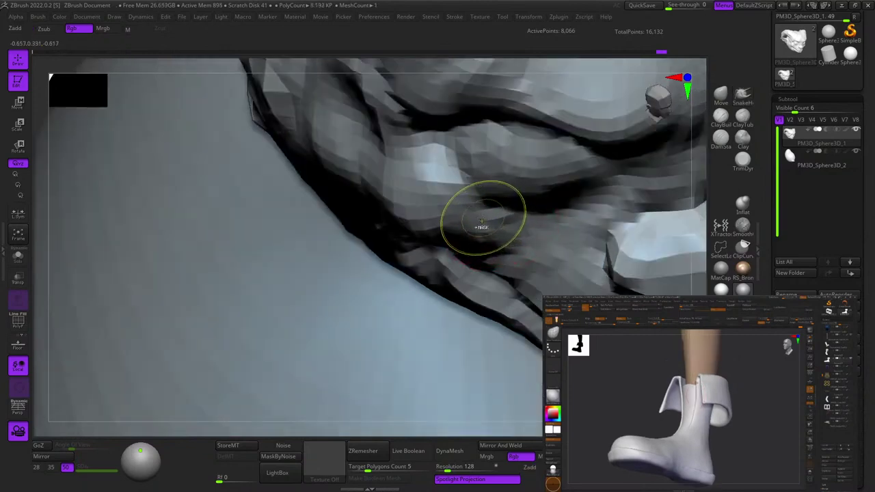
right_click(494, 233)
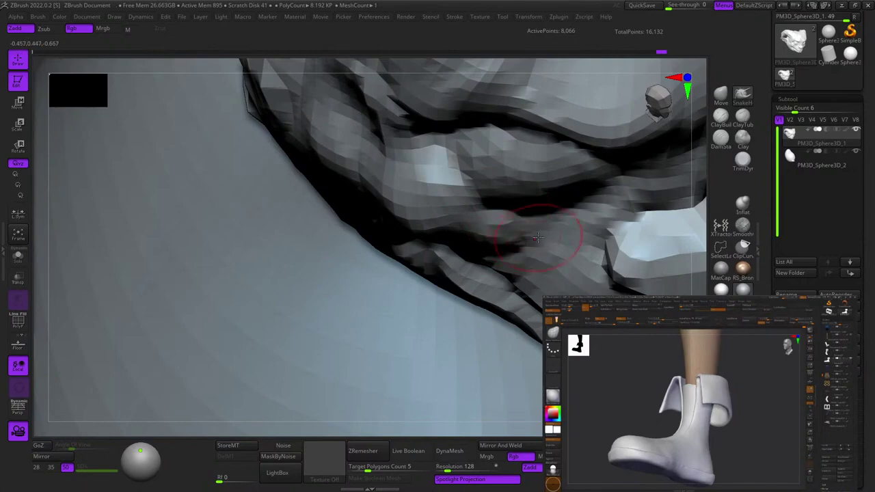
Pull the creature's nose tip farther forward with SnakeHook, undoing the unwanted pulls.
mouse_move(538, 238)
ctrl+right_down()
mouse_move(528, 208)
mouse_move(523, 240)
mouse_move(518, 225)
mouse_move(547, 236)
ctrl+right_up()
mouse_move(547, 236)
ctrl+right_down()
mouse_move(596, 271)
mouse_move(556, 245)
mouse_move(538, 212)
mouse_move(494, 244)
mouse_move(476, 241)
mouse_move(483, 210)
mouse_move(486, 220)
mouse_move(472, 229)
ctrl+right_up()
drag(470, 229, 376, 314)
key(ctrl+z)
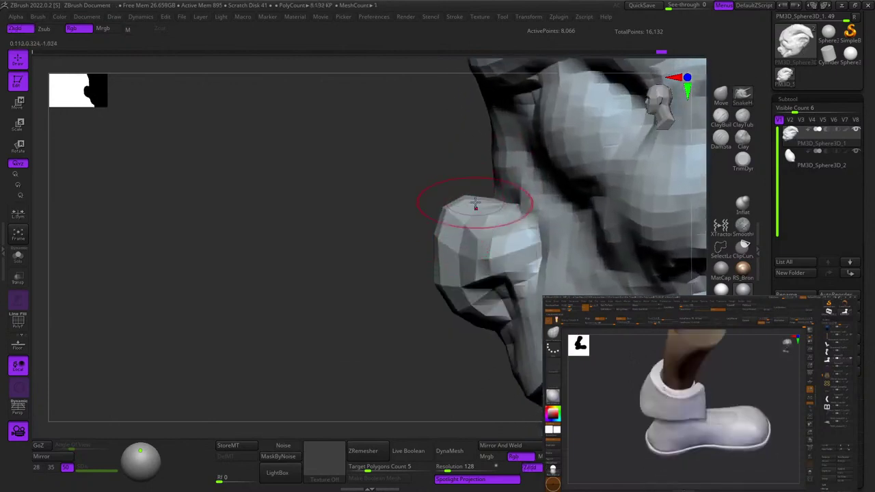
mouse_move(472, 204)
right_down()
mouse_move(499, 176)
mouse_move(463, 213)
right_up()
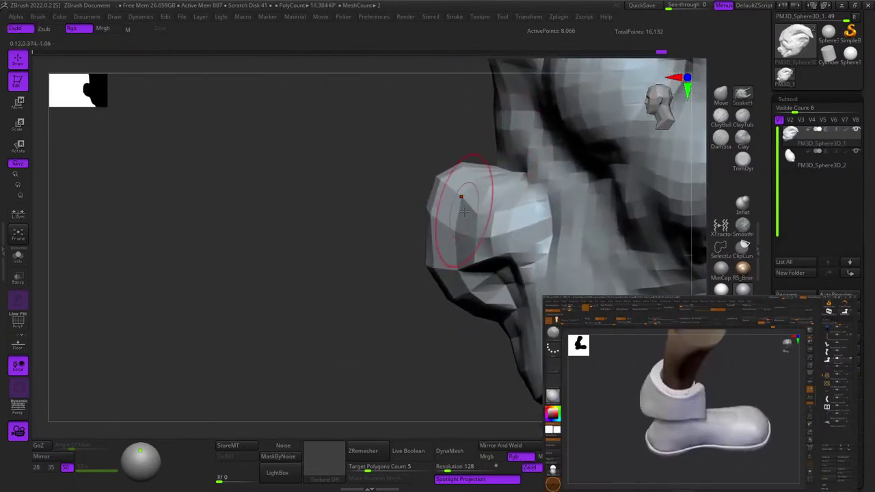
key(ctrl+z)
mouse_move(460, 220)
mouse_down()
mouse_move(364, 302)
mouse_move(419, 235)
mouse_up()
mouse_move(419, 234)
right_down()
mouse_move(479, 233)
mouse_move(413, 219)
mouse_move(472, 222)
right_up()
ctrl+right_drag(472, 223, 464, 268)
mouse_move(458, 235)
right_down()
mouse_move(440, 244)
mouse_move(461, 240)
mouse_move(466, 224)
mouse_move(494, 221)
right_up()
mouse_move(418, 229)
right_down()
mouse_move(393, 231)
mouse_move(414, 171)
right_up()
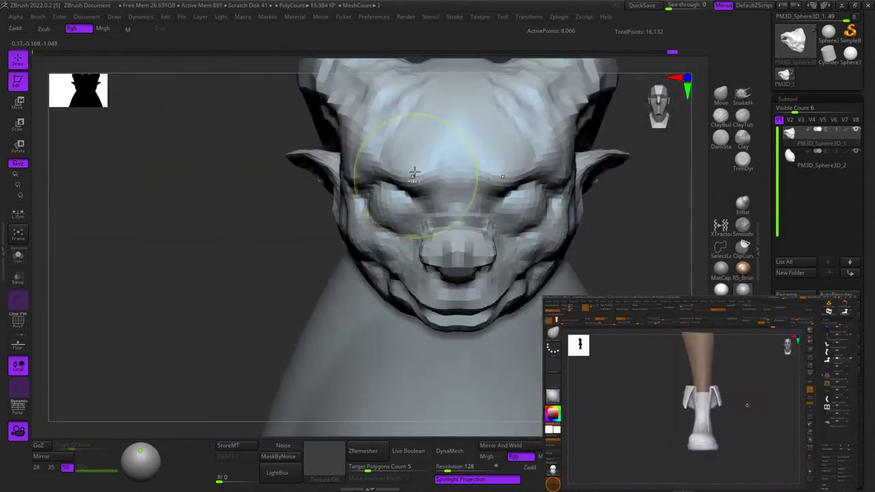
Switch to the body subtool and toggle its polygon wireframe on and off.
mouse_move(519, 202)
ctrl+right_down()
mouse_move(518, 245)
mouse_move(576, 193)
mouse_move(478, 228)
mouse_move(470, 287)
mouse_move(508, 260)
mouse_move(517, 210)
mouse_move(489, 280)
ctrl+right_up()
alt+click(469, 287)
key(shift+f)
key(shift+f)
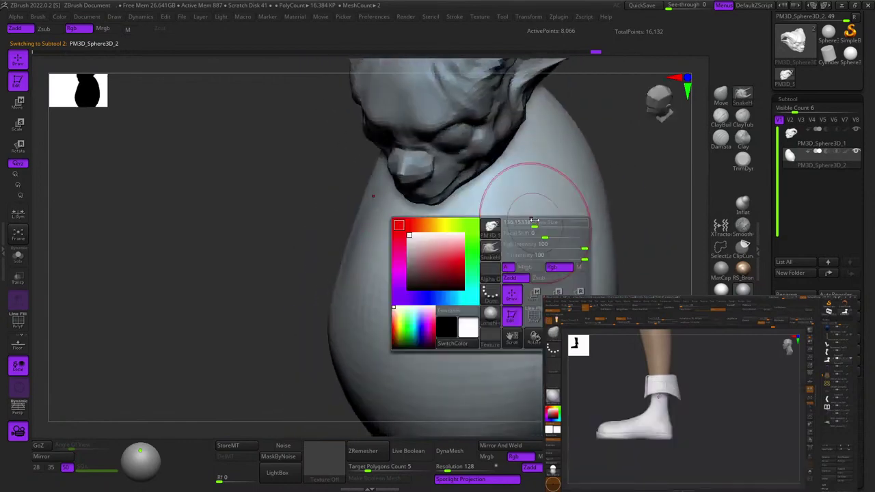
Try to pull arms forward out of both sides of the chest with a resized SnakeHook brush.
mouse_move(582, 205)
right_down()
mouse_move(547, 222)
mouse_move(552, 205)
right_up()
right_click(547, 196)
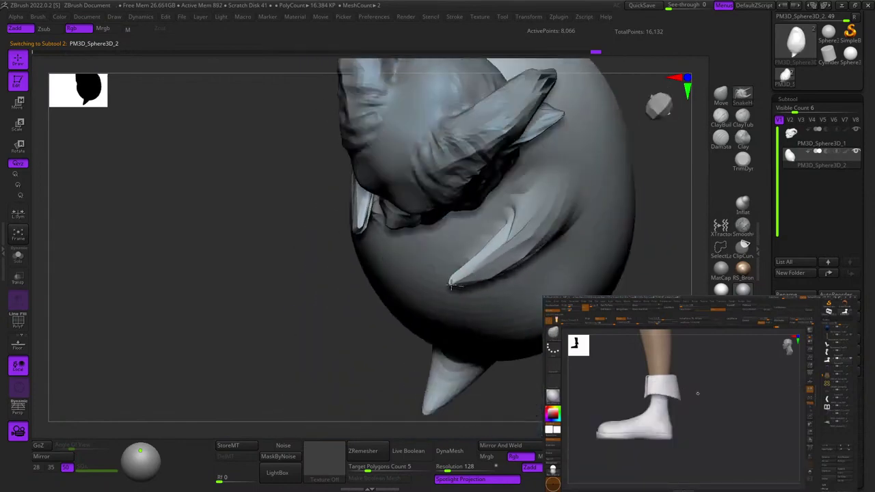
drag(451, 285, 445, 295)
mouse_move(448, 290)
shift+right_down()
mouse_move(479, 236)
mouse_move(555, 268)
mouse_move(549, 236)
shift+right_up()
ctrl+right_drag(549, 236, 547, 259)
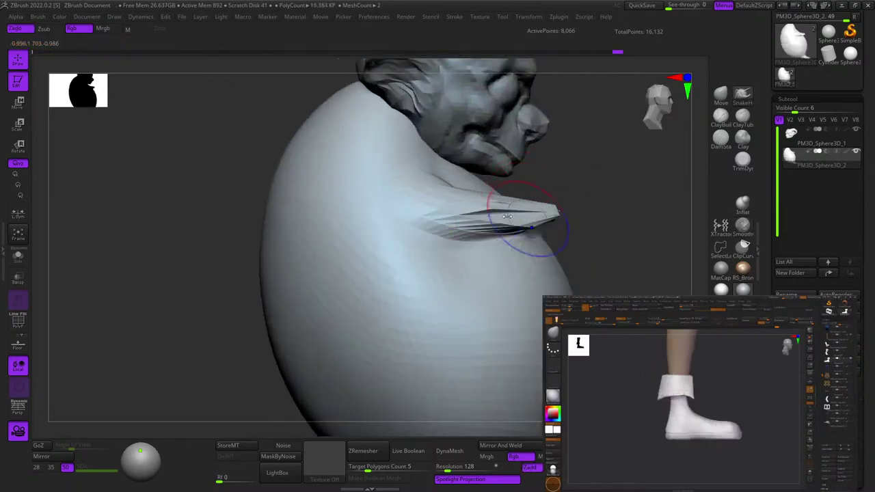
right_drag(530, 200, 549, 209)
mouse_move(533, 244)
right_down()
mouse_move(547, 246)
mouse_move(463, 262)
mouse_move(494, 184)
mouse_move(493, 230)
mouse_move(508, 251)
mouse_move(508, 226)
mouse_move(512, 267)
mouse_move(557, 271)
mouse_move(453, 269)
right_up()
Push the body's lower flanks outward and shape the hip area with small SnakeHook strokes.
key(shift+f)
key(shift+f)
drag(480, 265, 470, 262)
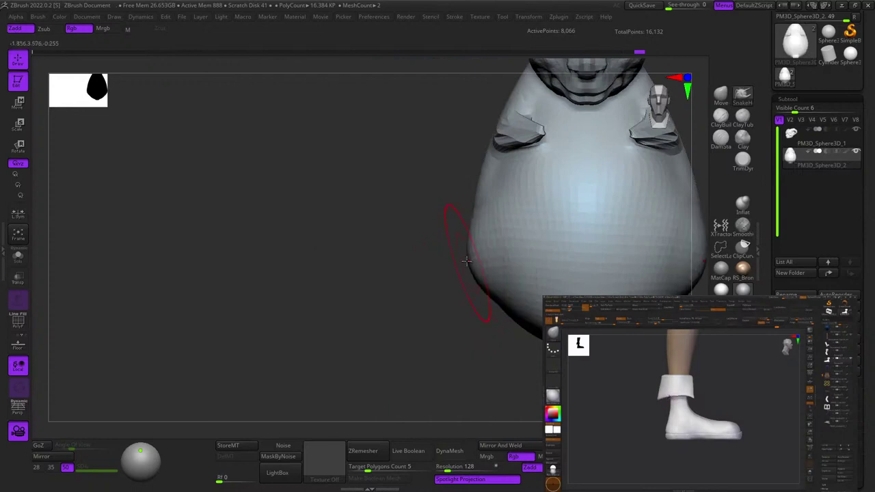
right_drag(467, 261, 509, 253)
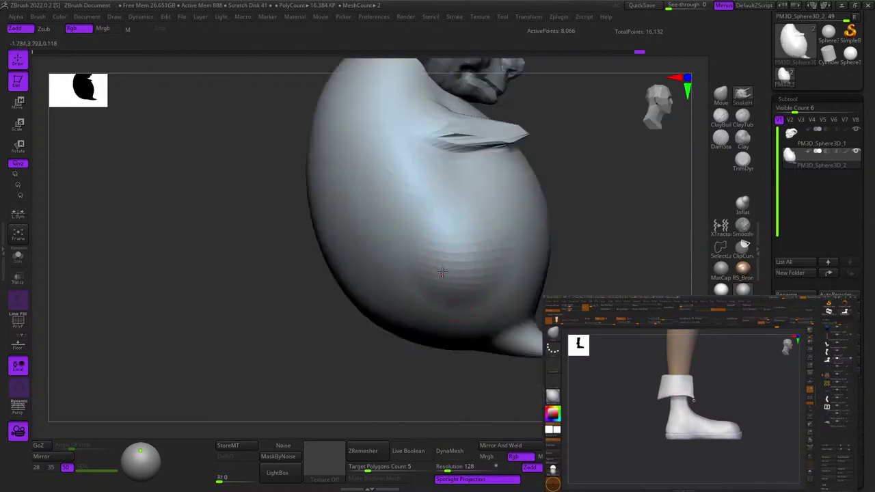
drag(484, 285, 485, 279)
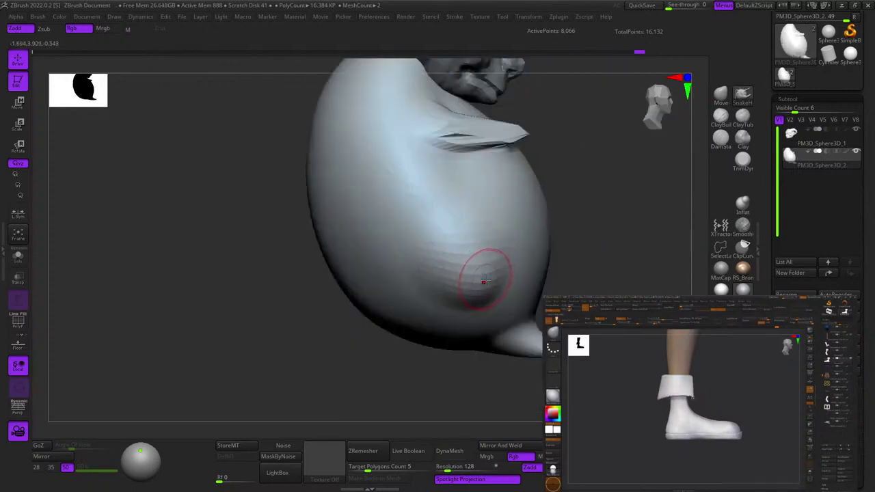
Try to pull legs out of the lower flanks with SnakeHook, and undo the pulls.
drag(521, 240, 520, 220)
key(space)
right_drag(520, 194, 504, 230)
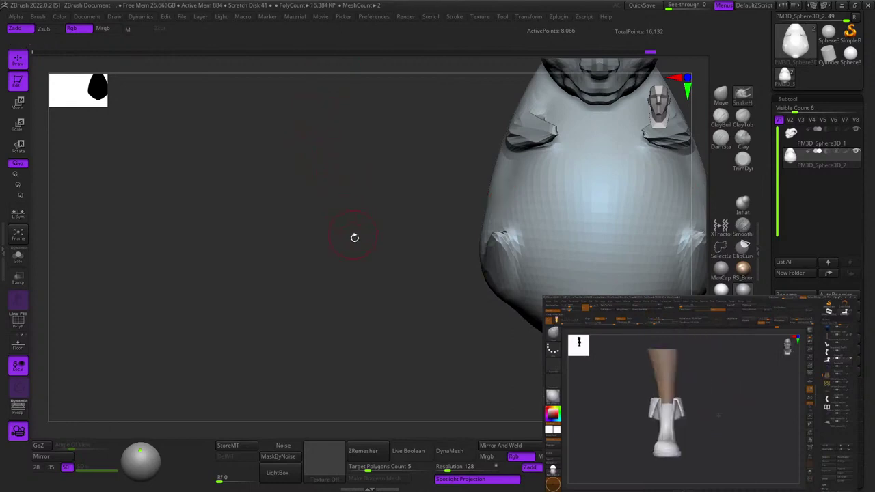
mouse_move(380, 218)
alt+mouse_down()
mouse_move(297, 225)
mouse_move(362, 209)
mouse_move(389, 213)
alt+mouse_up()
mouse_move(463, 228)
right_down()
mouse_move(377, 240)
mouse_move(459, 205)
right_up()
key(ctrl+z)
key(ctrl+z)
Smooth the arm stubs on both sides of the chest back into the body.
alt+right_drag(459, 205, 472, 260)
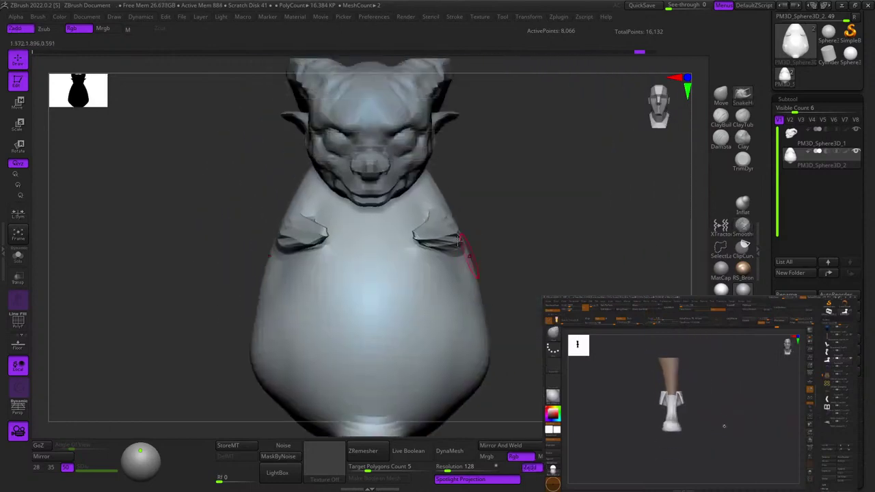
shift+drag(422, 239, 443, 218)
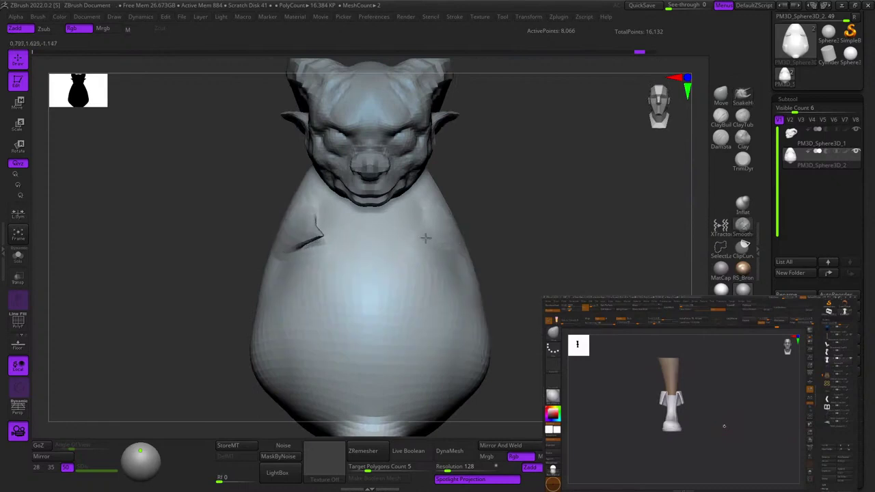
alt+right_drag(426, 238, 524, 212)
shift+drag(417, 234, 407, 220)
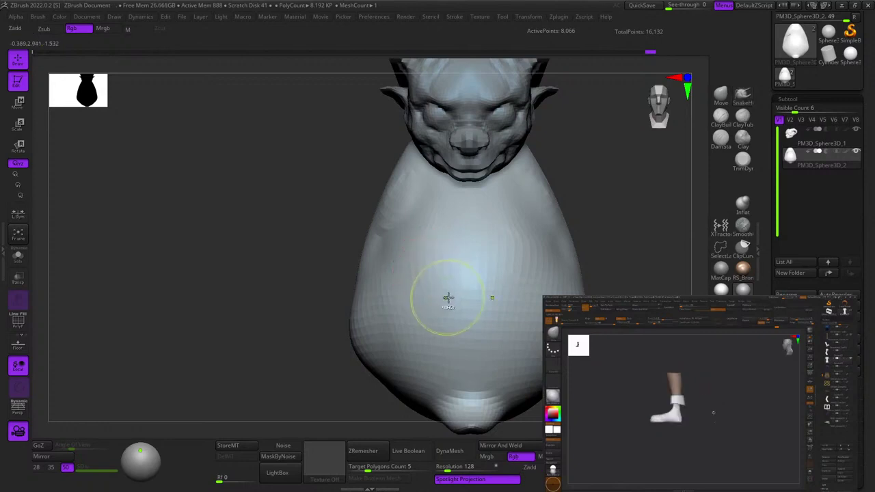
Reshape the upper back and neck contour in side view with a resized SnakeHook brush.
mouse_move(448, 298)
ctrl+right_down()
mouse_move(444, 264)
mouse_move(363, 255)
mouse_move(387, 262)
mouse_move(454, 206)
ctrl+right_up()
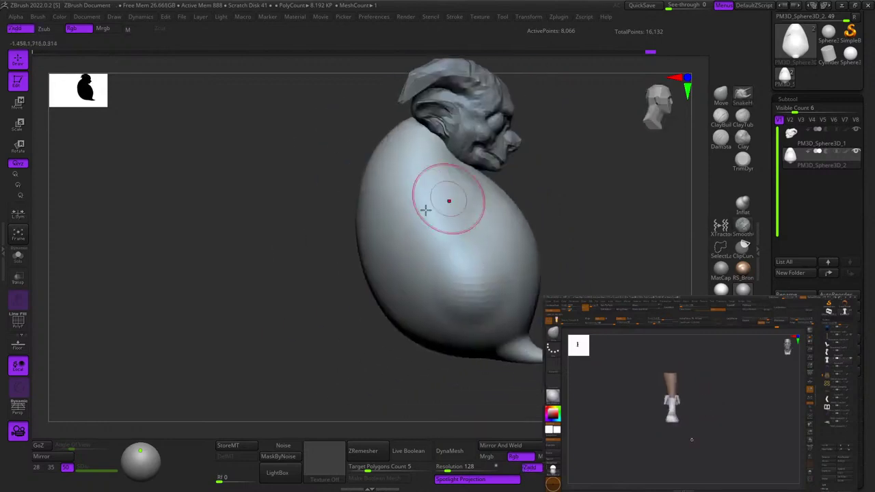
key(space)
drag(352, 248, 367, 248)
alt+right_drag(357, 220, 369, 267)
ctrl+right_drag(369, 267, 407, 191)
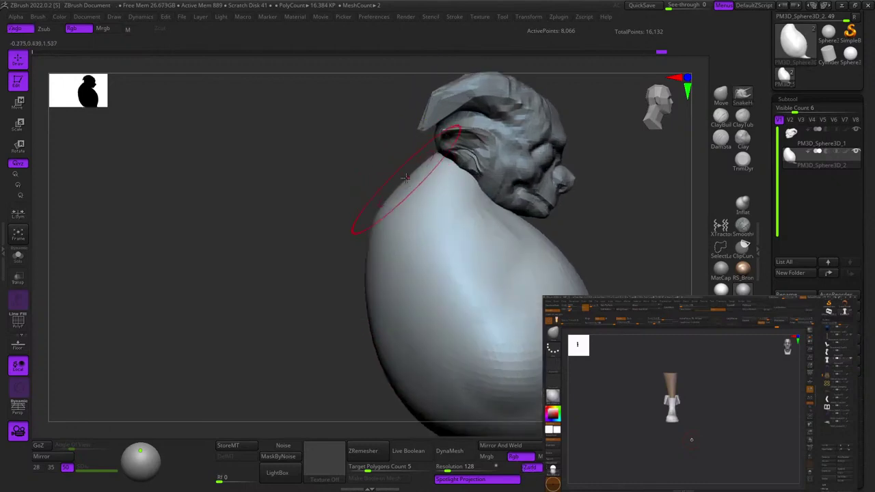
right_drag(391, 216, 406, 180)
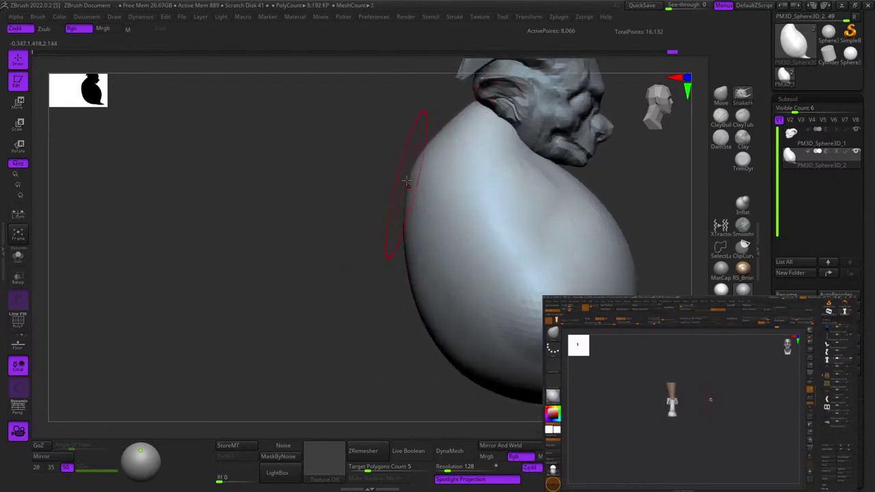
alt+right_drag(419, 282, 405, 198)
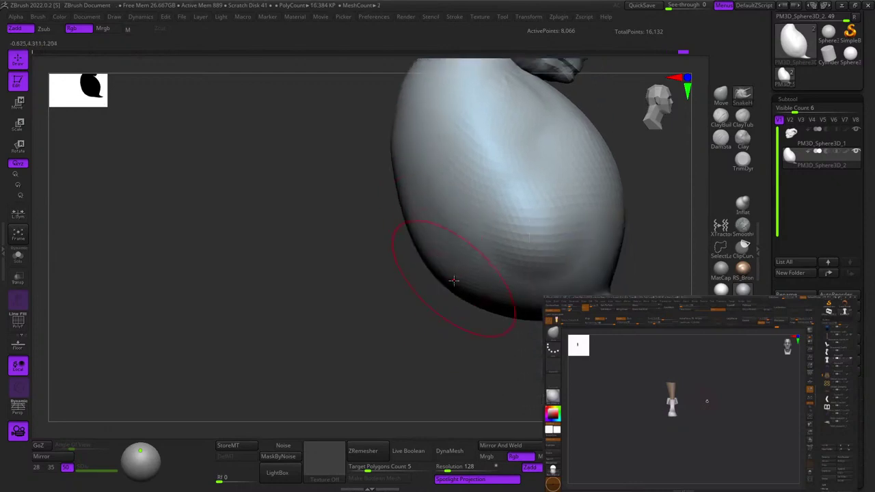
Adjust the lower back's curve with a resized SnakeHook brush and reposition the tail.
key(space)
drag(448, 278, 457, 278)
drag(485, 303, 474, 293)
alt+right_drag(474, 292, 372, 316)
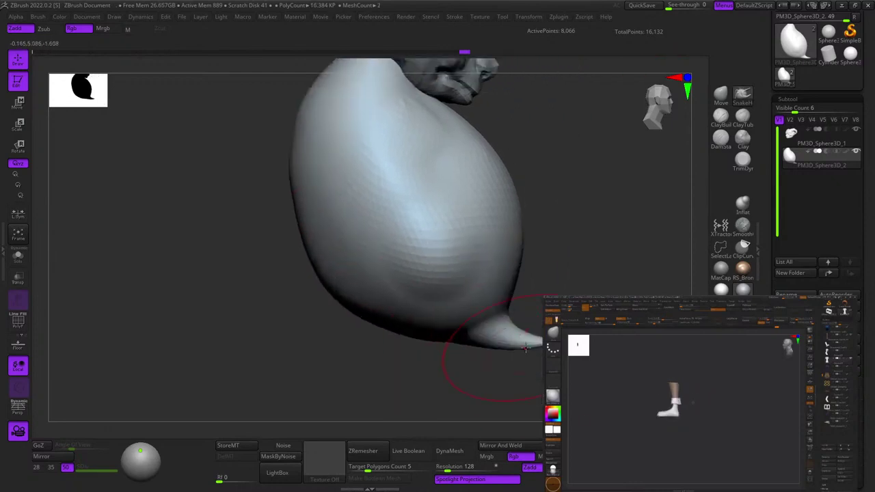
drag(533, 341, 538, 330)
Pull the tail's tip upward into a long curve with a resized SnakeHook brush and smooth it.
alt+right_drag(532, 313, 513, 287)
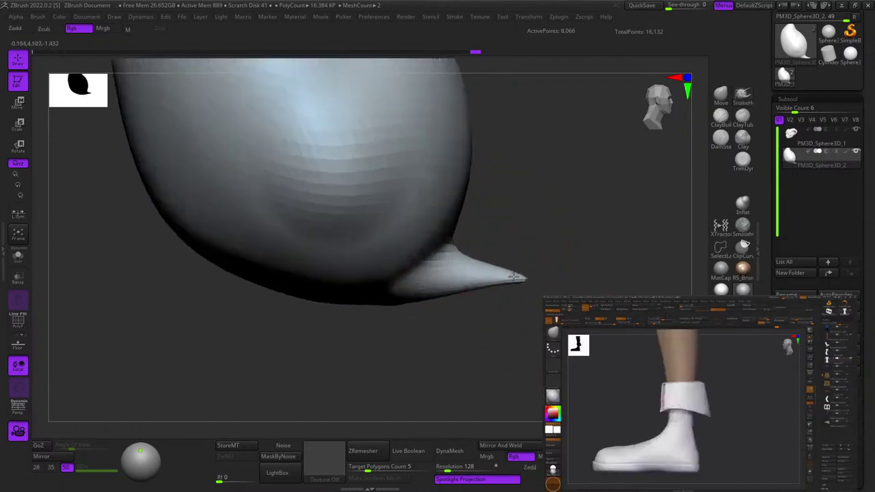
key(space)
drag(518, 276, 536, 207)
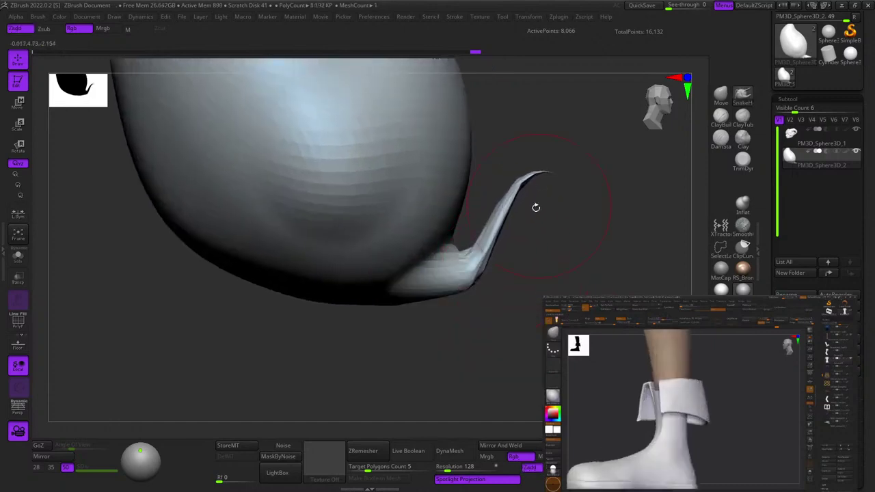
shift+drag(467, 259, 536, 181)
Smooth the tail from several angles with a resized brush.
mouse_move(563, 160)
ctrl+right_down()
mouse_move(472, 226)
mouse_move(504, 285)
mouse_move(465, 273)
ctrl+right_up()
mouse_move(475, 269)
alt+right_down()
mouse_move(472, 205)
mouse_move(503, 274)
alt+right_up()
drag(501, 308, 505, 329)
right_drag(504, 329, 517, 262)
key(space)
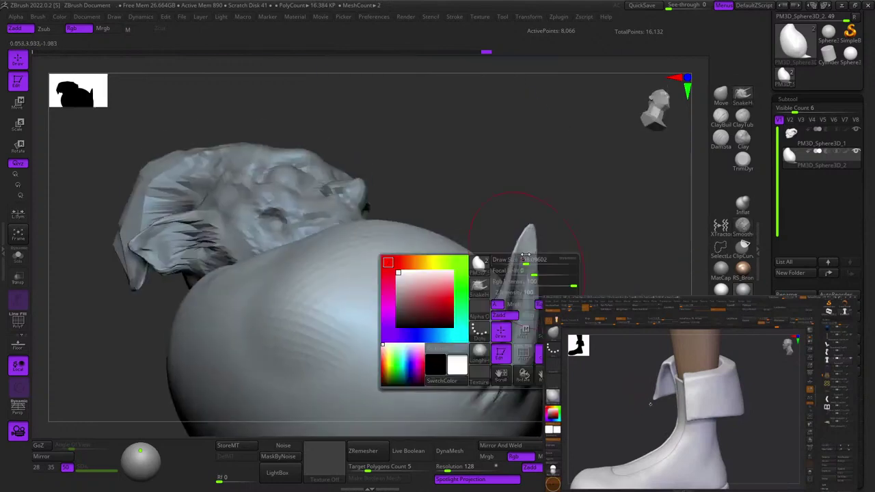
shift+drag(523, 239, 523, 329)
right_drag(506, 322, 581, 287)
Build up volume on the tail and around its base with a resized ClayBuildup brush.
click(720, 119)
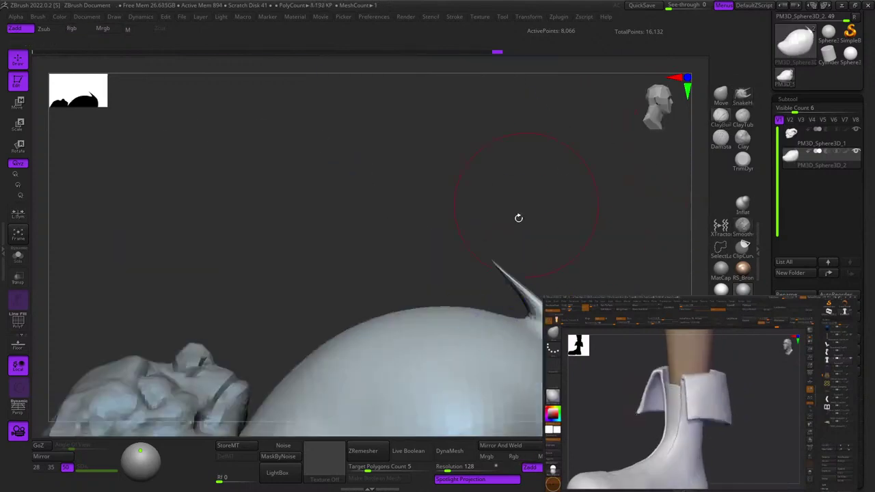
right_drag(518, 219, 527, 291)
key(space)
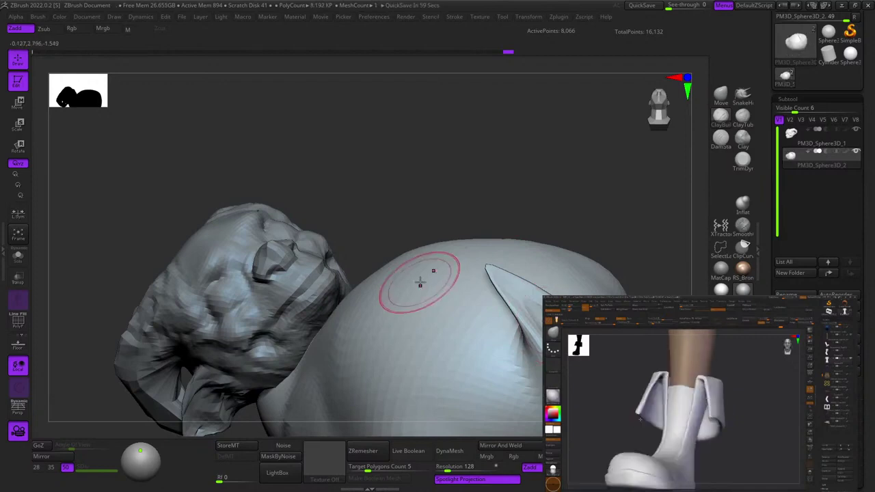
right_drag(456, 349, 470, 256)
mouse_move(468, 295)
mouse_down()
mouse_move(514, 326)
mouse_move(475, 309)
mouse_up()
right_drag(434, 268, 460, 329)
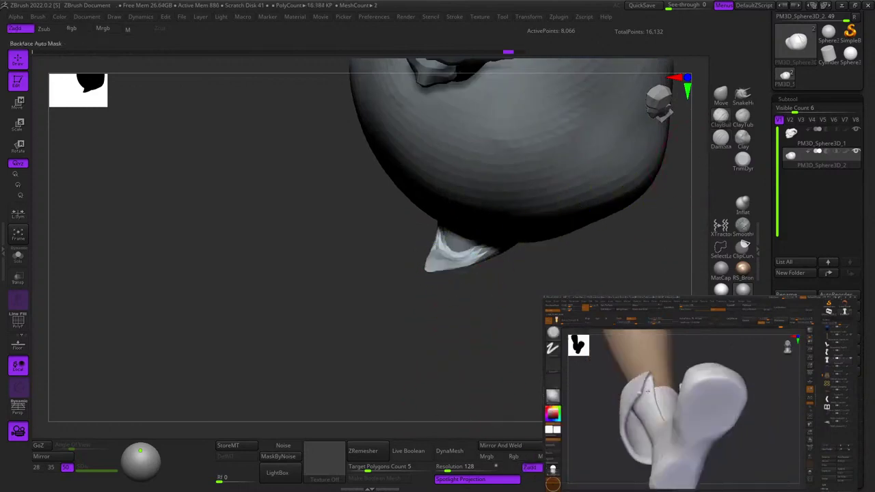
mouse_move(439, 411)
right_down()
mouse_move(443, 253)
mouse_move(494, 257)
right_up()
drag(429, 197, 424, 224)
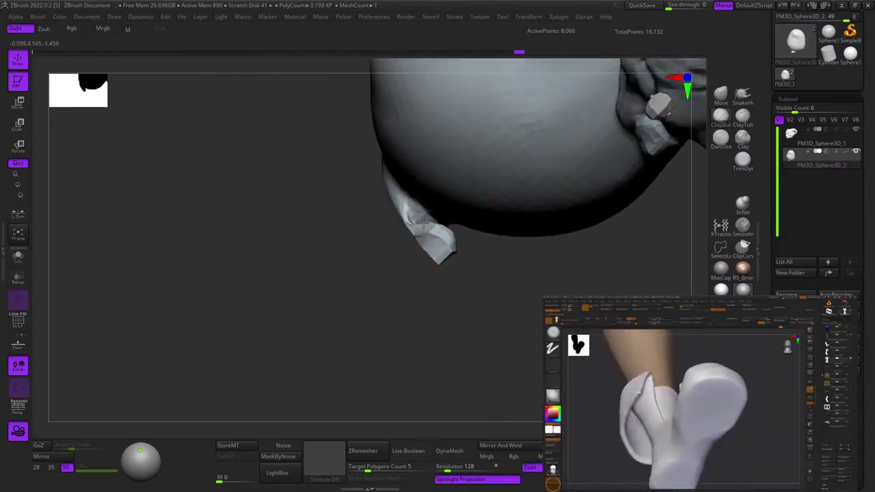
Add thick ClayBuildup strokes along the length of the tail where it joins the body.
mouse_move(424, 218)
right_down()
mouse_move(418, 230)
mouse_move(411, 218)
mouse_move(429, 241)
right_up()
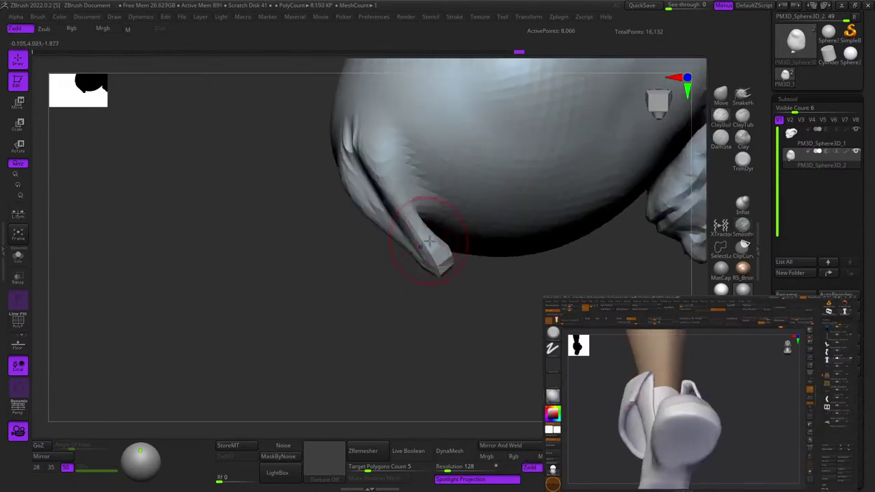
right_drag(433, 280, 443, 295)
right_drag(406, 230, 445, 226)
right_click(365, 271)
mouse_move(354, 170)
mouse_down()
mouse_move(380, 183)
mouse_move(383, 233)
mouse_up()
mouse_move(418, 236)
right_down()
mouse_move(446, 248)
mouse_move(424, 229)
mouse_move(473, 201)
mouse_move(475, 217)
mouse_move(507, 232)
right_up()
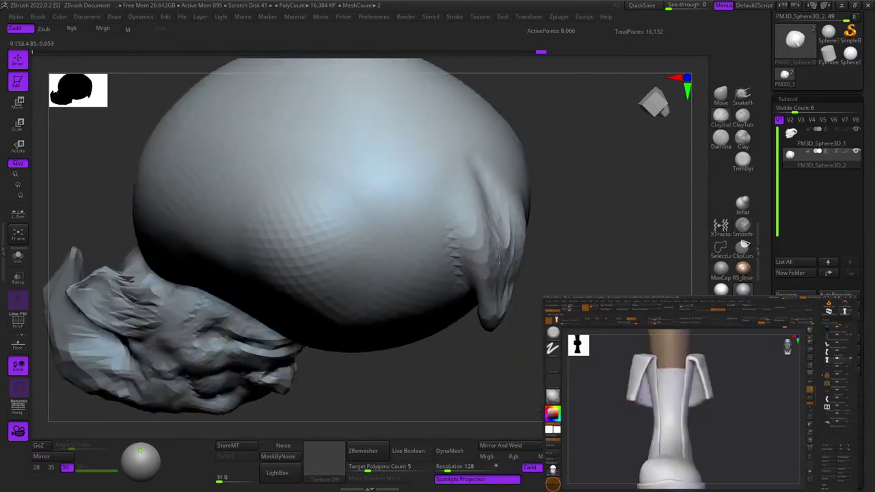
mouse_move(505, 309)
right_down()
mouse_move(505, 261)
mouse_move(509, 268)
right_up()
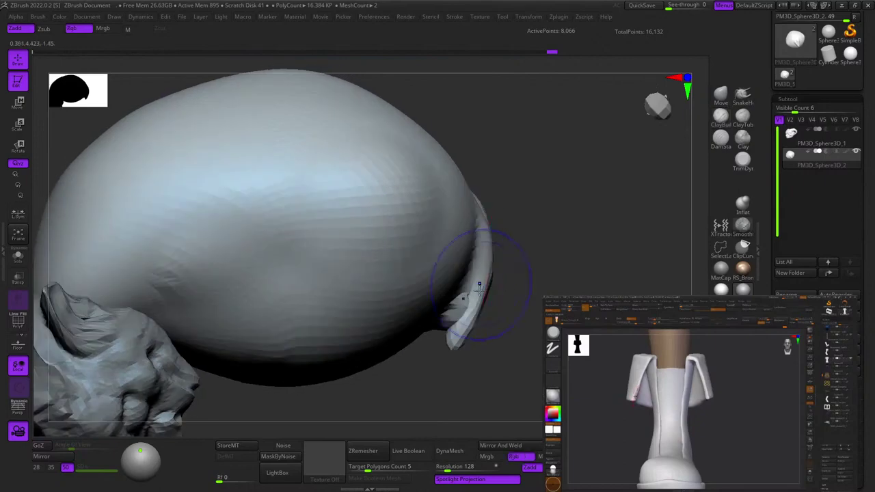
Smooth the tail down to a short stub on the lower body.
shift+drag(481, 287, 445, 339)
right_drag(446, 328, 437, 313)
shift+drag(439, 329, 444, 359)
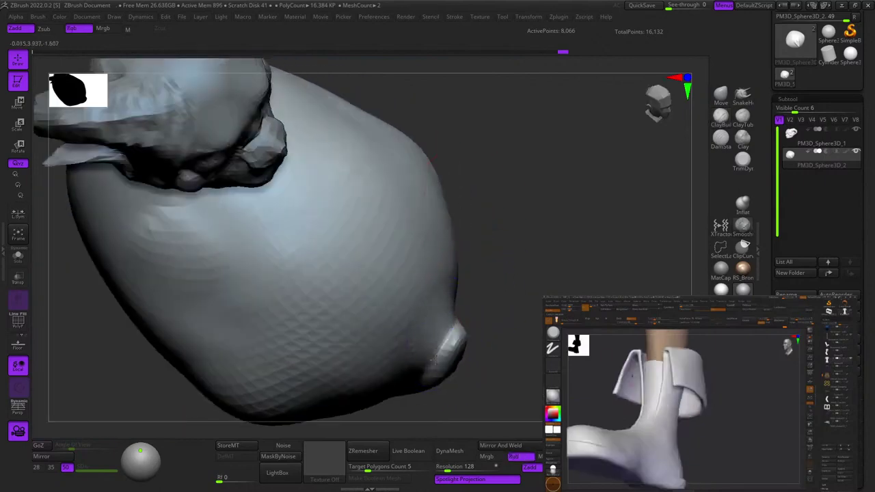
Flatten the remaining tail stub into the lower body in side view with a resized Move brush and smoothing.
mouse_move(444, 344)
alt+right_down()
mouse_move(500, 155)
mouse_move(517, 262)
mouse_move(507, 230)
mouse_move(500, 254)
mouse_move(499, 186)
alt+right_up()
ctrl+right_drag(499, 186, 491, 208)
right_click(490, 208)
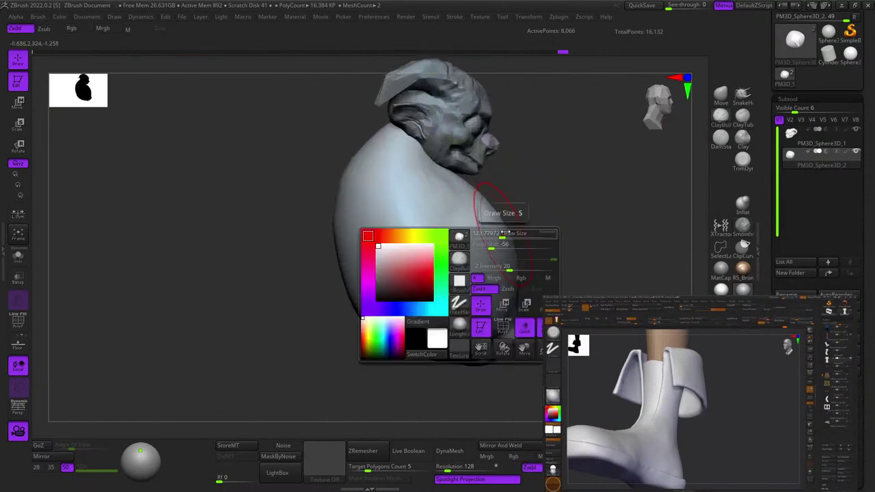
click(480, 280)
click(720, 117)
right_click(478, 212)
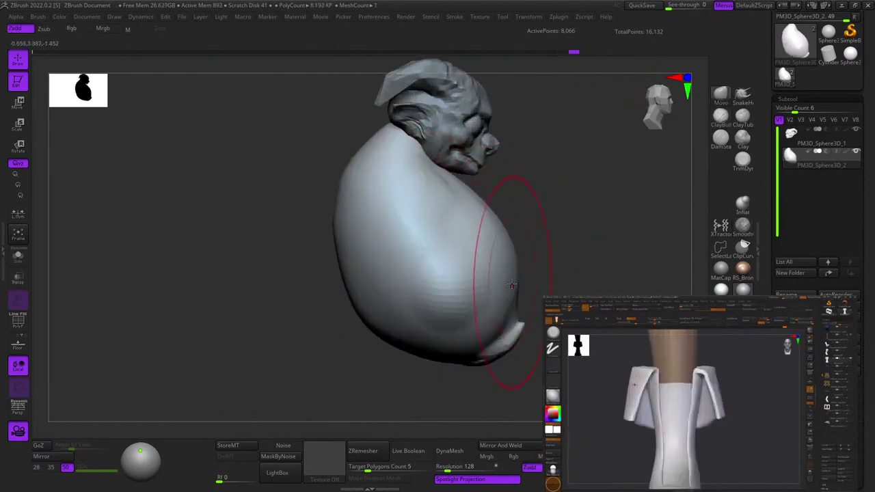
alt+right_drag(486, 277, 472, 210)
ctrl+right_drag(472, 211, 474, 247)
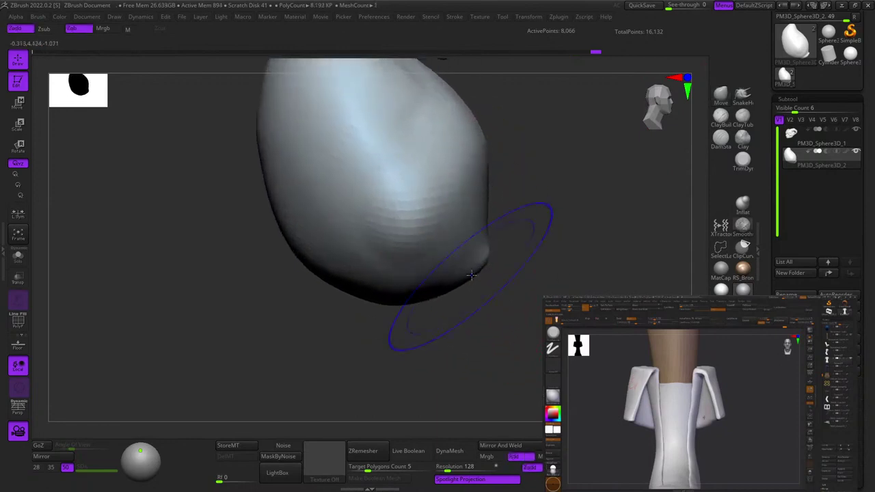
right_click(488, 276)
drag(488, 277, 468, 254)
right_click(488, 218)
drag(488, 217, 484, 216)
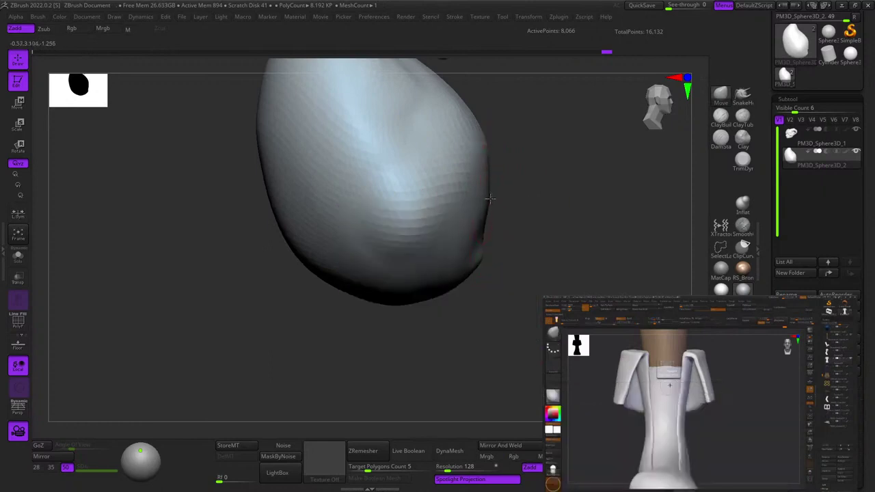
Smooth the lower sides of the belly in front view.
mouse_move(491, 199)
alt+right_down()
mouse_move(533, 255)
mouse_move(527, 234)
alt+right_up()
shift+right_drag(541, 266, 535, 266)
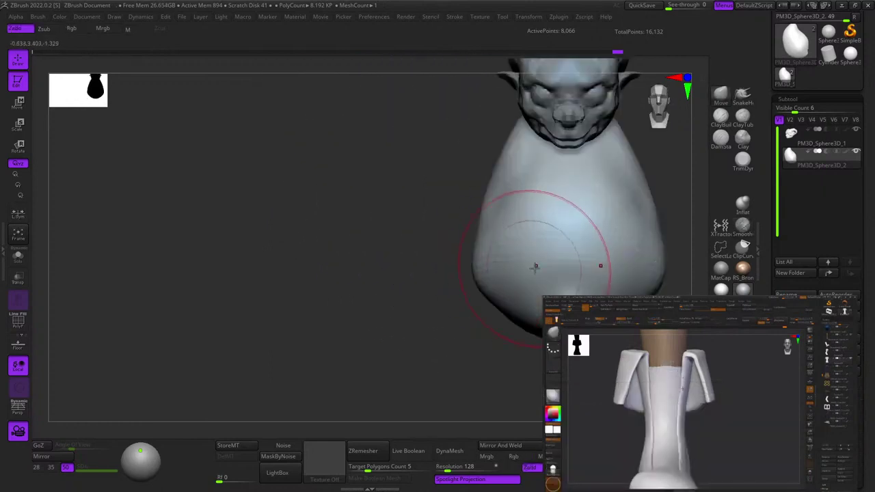
shift+drag(510, 271, 515, 239)
shift+right_drag(516, 239, 532, 314)
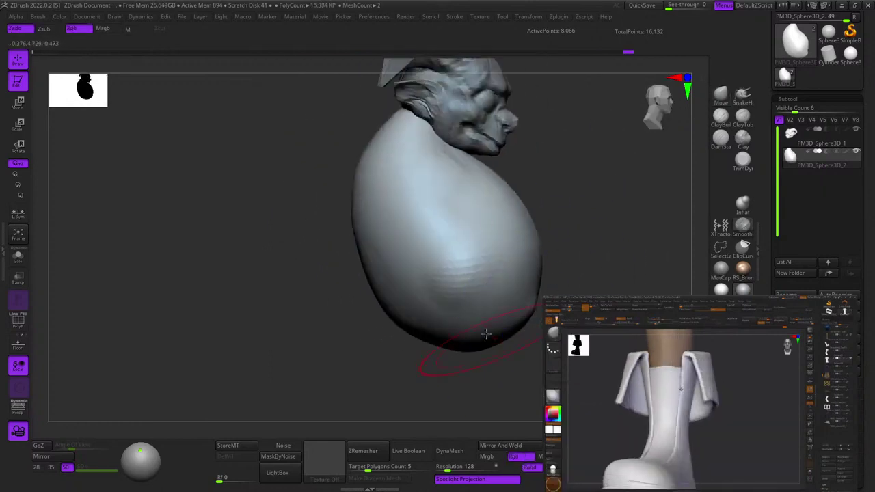
Adjust the body's side contours with the Move brush from side and back views.
mouse_move(485, 334)
right_down()
mouse_move(437, 253)
mouse_move(471, 226)
mouse_move(483, 164)
mouse_move(548, 195)
right_up()
drag(469, 190, 489, 180)
mouse_move(489, 179)
shift+right_down()
mouse_move(461, 211)
mouse_move(505, 132)
mouse_move(472, 181)
shift+right_up()
right_click(460, 218)
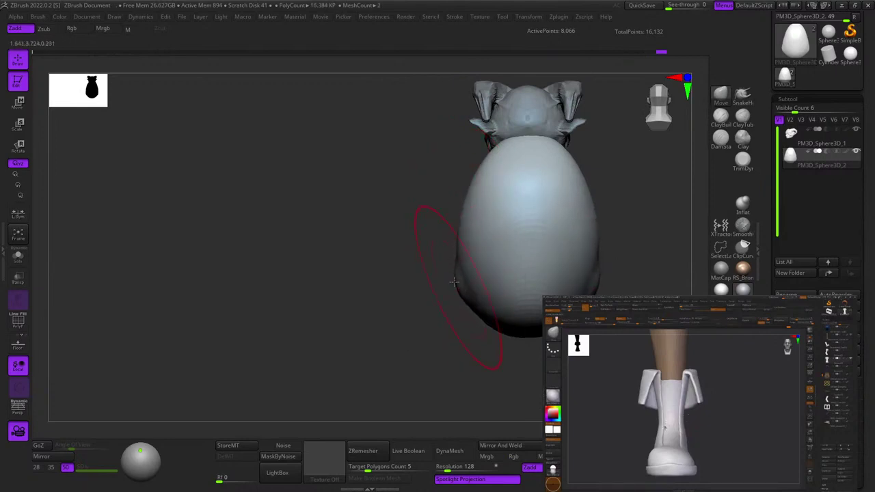
right_drag(454, 282, 472, 260)
Even out the body's width below the shoulders in front view with the Move brush.
alt+right_drag(397, 212, 554, 216)
mouse_move(494, 174)
right_down()
mouse_move(527, 239)
mouse_move(524, 199)
right_up()
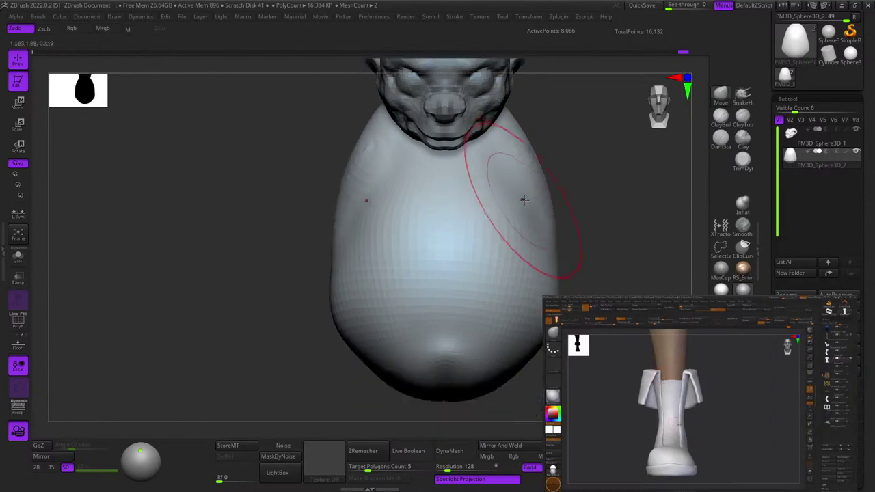
right_click(532, 210)
drag(540, 211, 556, 210)
mouse_move(556, 210)
right_down()
mouse_move(488, 211)
mouse_move(471, 223)
right_up()
alt+right_drag(533, 236, 431, 241)
drag(457, 242, 468, 241)
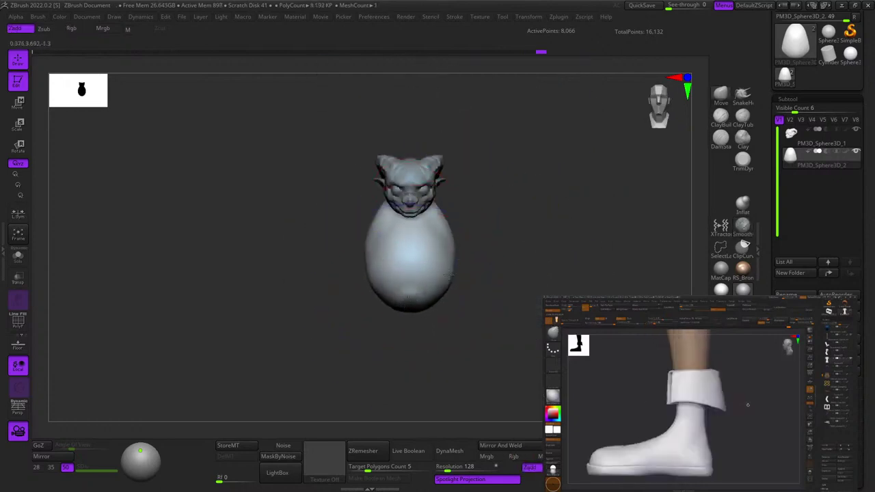
Pull the lower back's contour outward in side view with an enlarged Move brush.
alt+right_drag(410, 290, 475, 287)
mouse_move(475, 288)
ctrl+right_down()
mouse_move(452, 244)
mouse_move(507, 212)
ctrl+right_up()
alt+right_drag(507, 212, 572, 191)
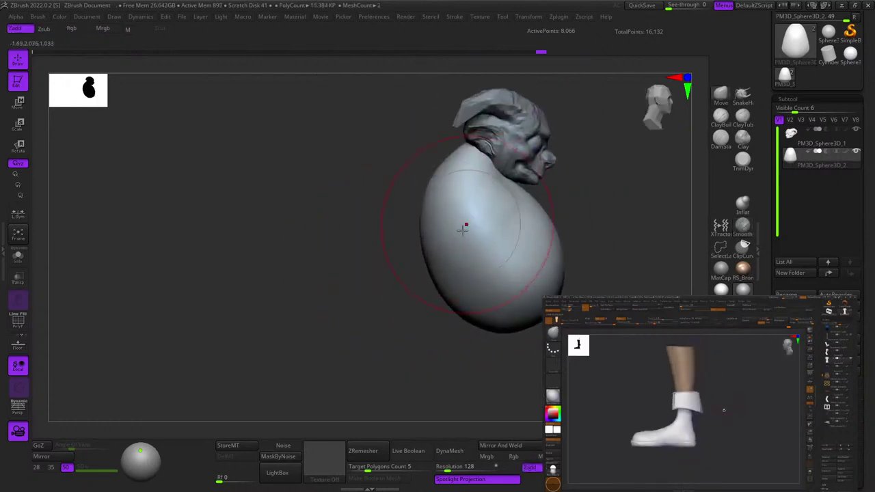
drag(444, 272, 432, 278)
mouse_move(440, 294)
shift+right_down()
mouse_move(481, 243)
mouse_move(520, 254)
shift+right_up()
right_click(483, 265)
ctrl+right_drag(519, 254, 443, 300)
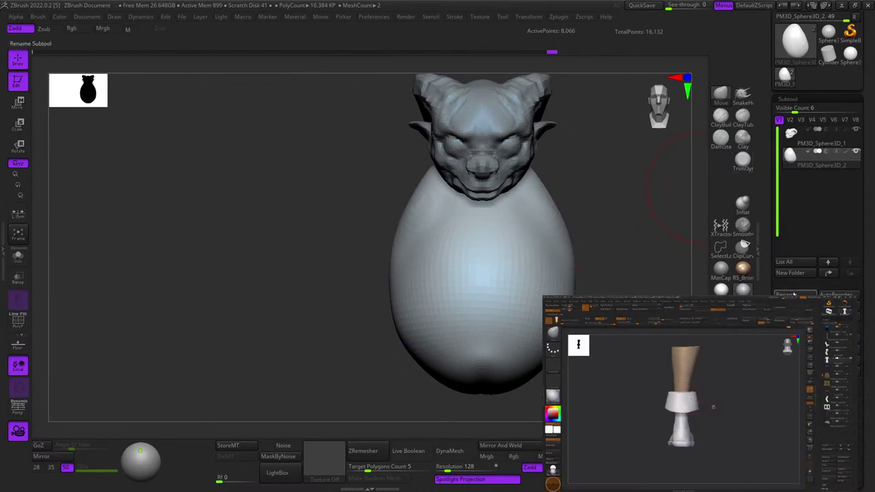
Append a sphere as a new subtool and place it beside the creature's shoulder.
click(838, 349)
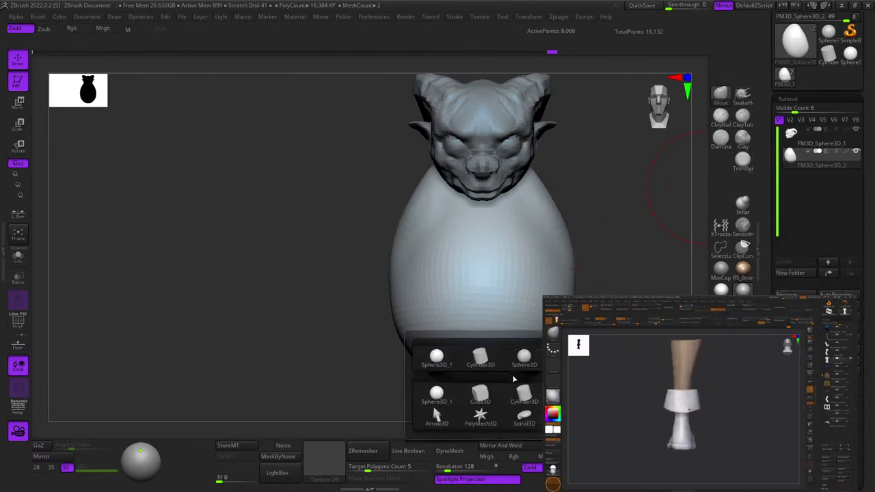
click(437, 358)
click(792, 179)
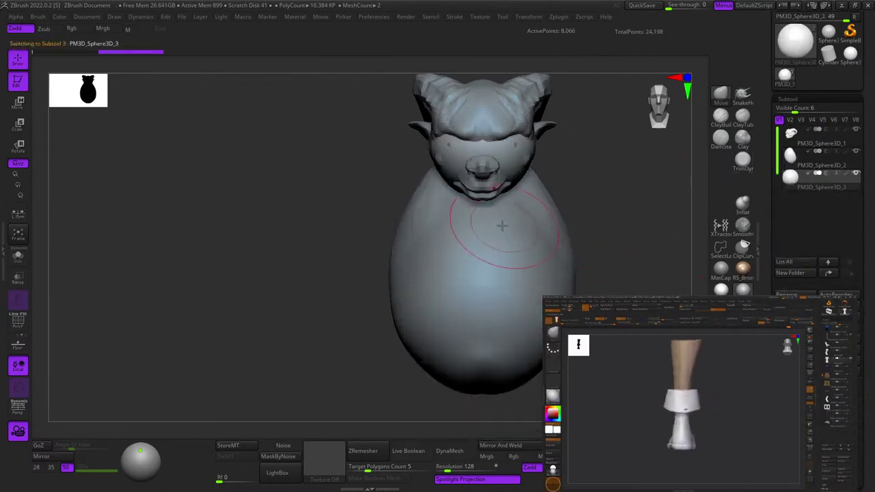
key(w)
drag(536, 155, 453, 235)
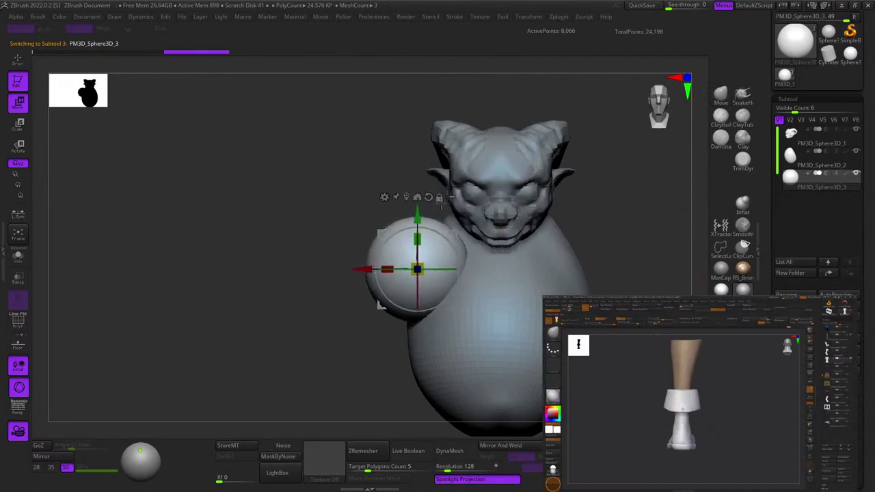
Stretch the shoulder sphere vertically into an ellipsoid and scale it down to upper-arm size.
alt+right_drag(418, 239, 478, 239)
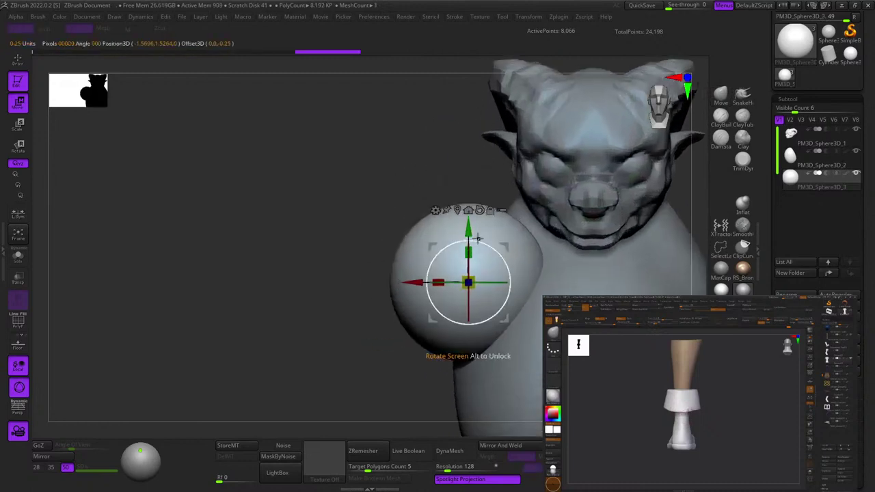
drag(472, 264, 477, 171)
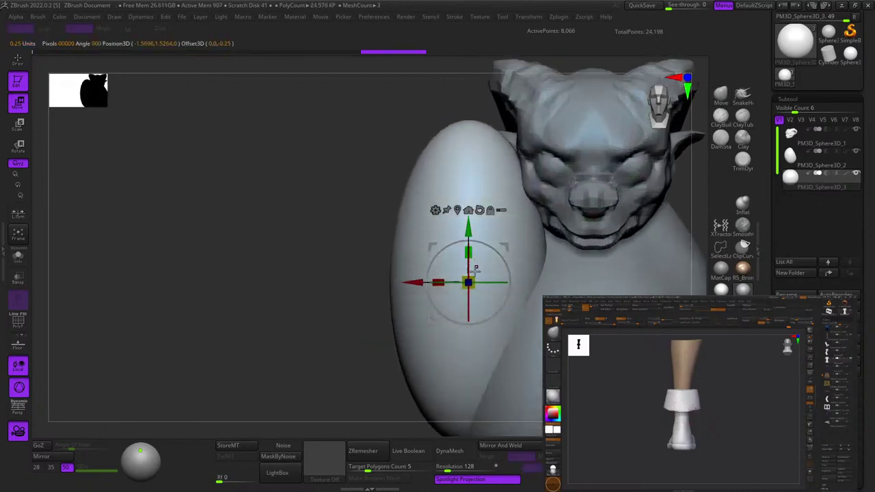
drag(468, 283, 370, 300)
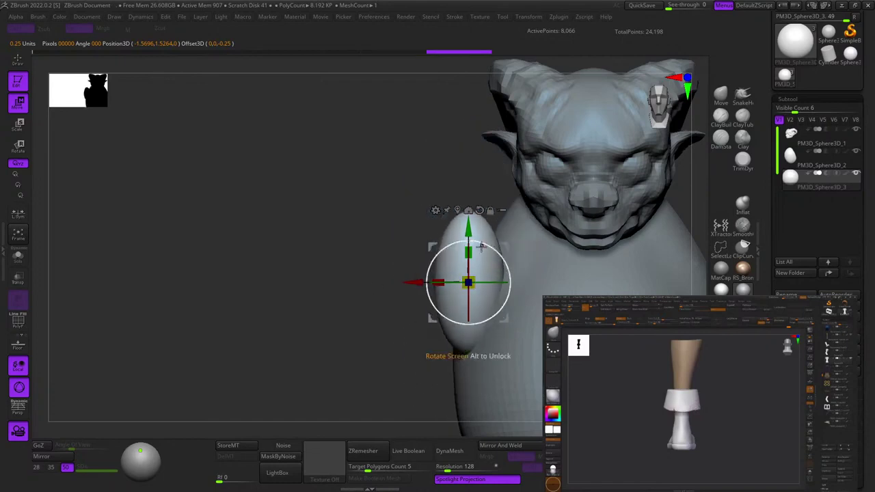
drag(482, 245, 488, 249)
Tilt the arm ellipsoid diagonally forward in side view and adjust its position on the shoulder.
shift+right_drag(481, 226, 515, 174)
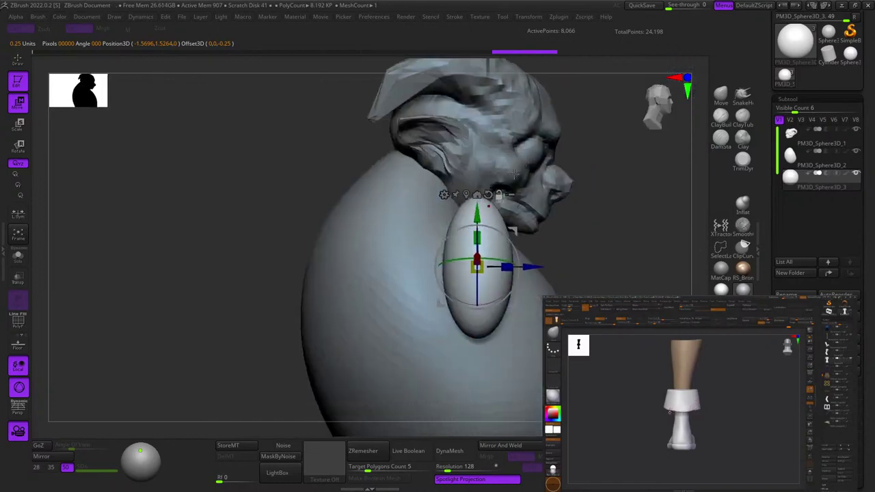
drag(511, 240, 511, 231)
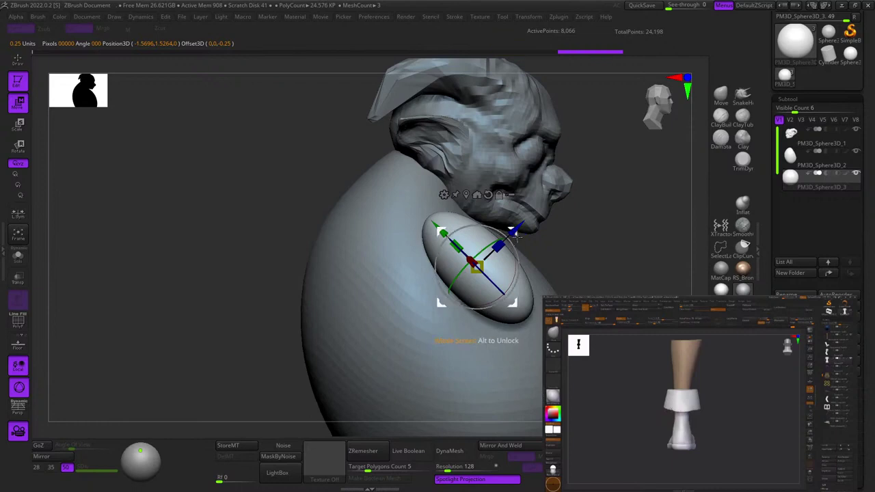
drag(484, 275, 486, 278)
drag(516, 233, 477, 225)
Angle the arm ellipsoid outward from the shoulder in front view and lengthen it along its own axis.
shift+right_drag(477, 224, 491, 218)
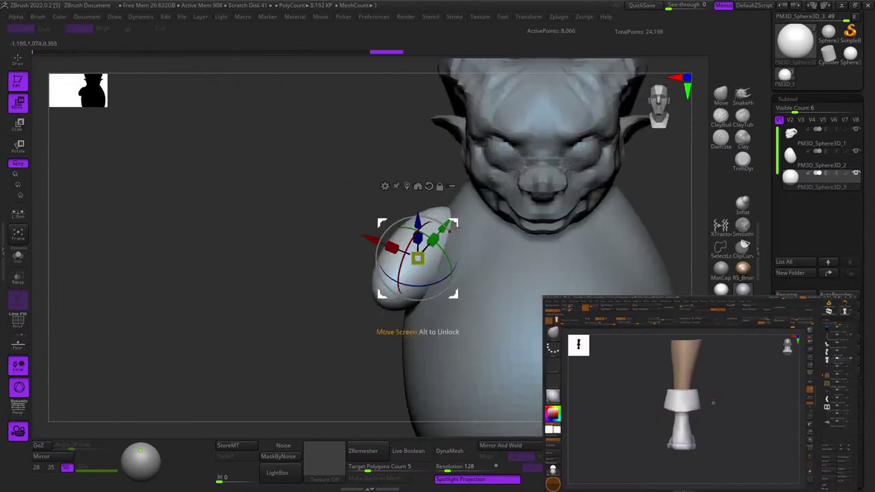
drag(450, 230, 450, 223)
shift+right_drag(450, 222, 507, 222)
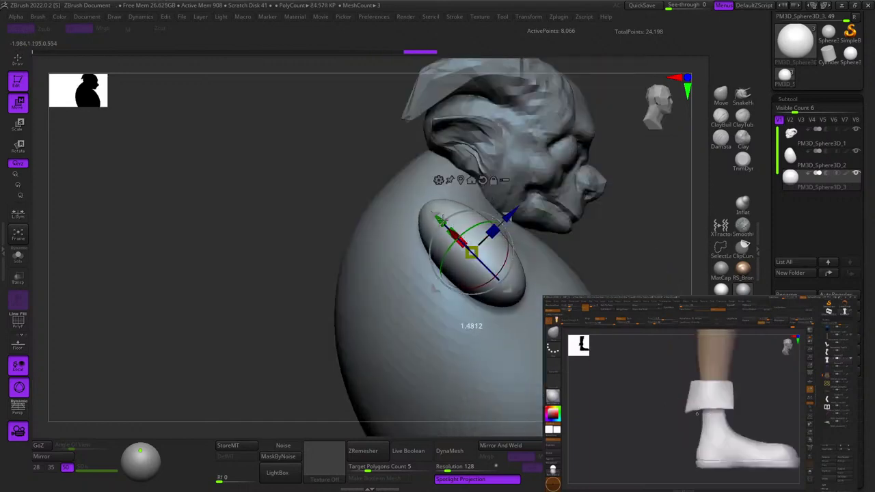
drag(444, 221, 441, 219)
right_drag(443, 220, 454, 243)
drag(451, 245, 444, 214)
Reshape the arm ellipsoid with the Move brush, working its upper end against the body's shoulder in side and front views.
key(q)
right_drag(473, 219, 445, 202)
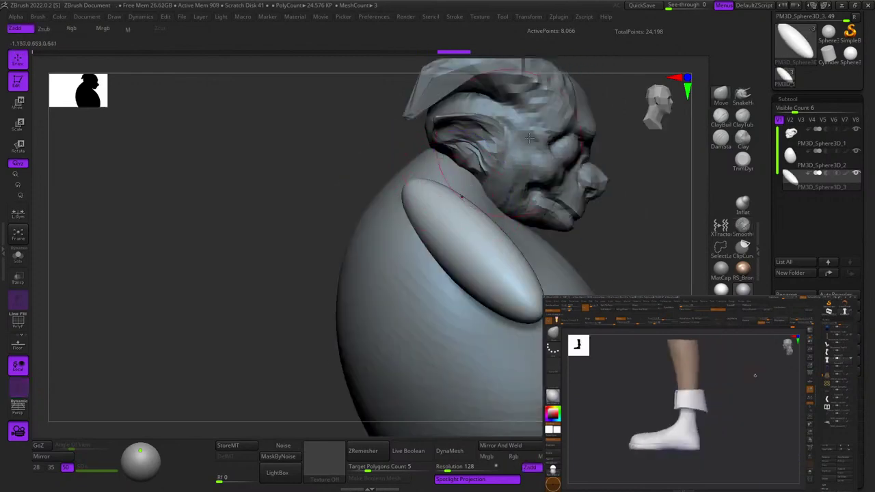
right_drag(522, 157, 622, 119)
key(space)
right_drag(467, 179, 373, 197)
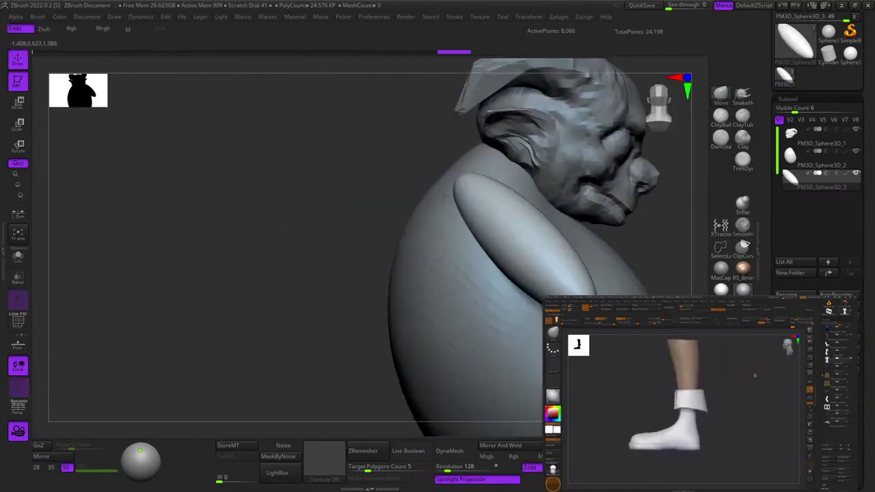
key(space)
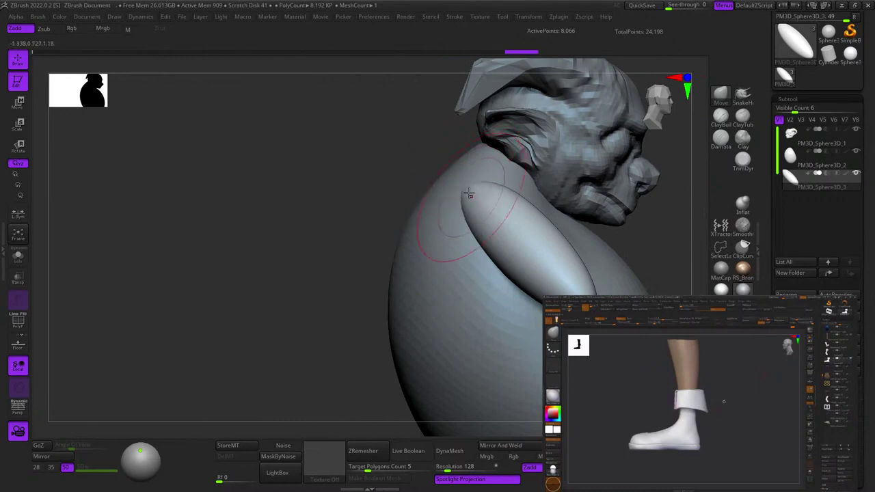
right_drag(472, 196, 466, 248)
key(space)
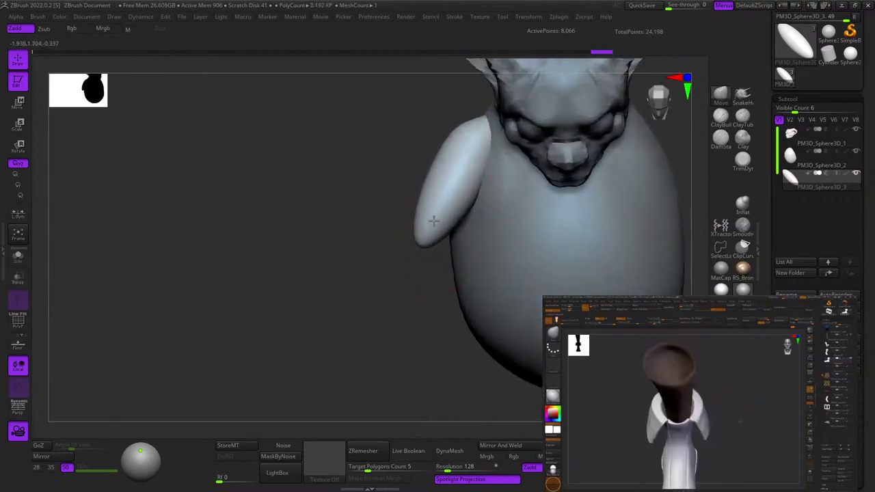
right_drag(422, 187, 505, 194)
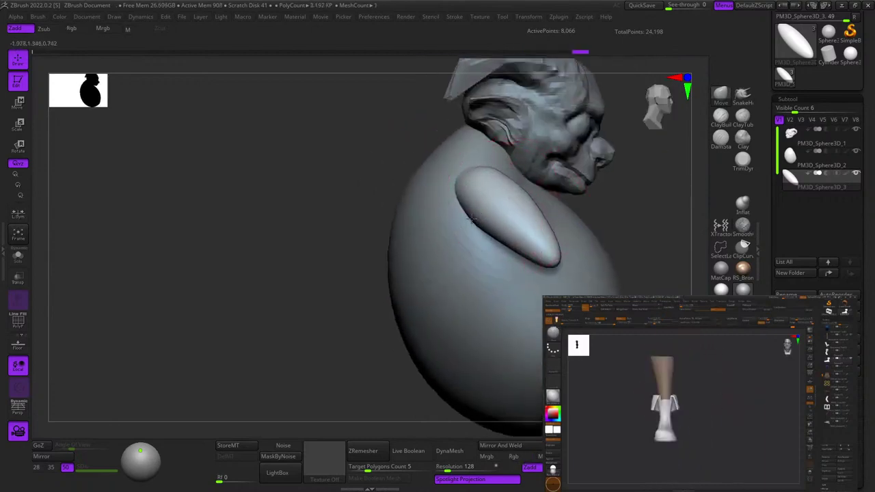
Round out the arm's upper end into a fuller shoulder mass with a resized Move brush.
key(space)
mouse_move(467, 176)
right_down()
mouse_move(514, 171)
mouse_move(482, 196)
mouse_move(481, 149)
mouse_move(482, 168)
right_up()
key(space)
drag(485, 168, 479, 159)
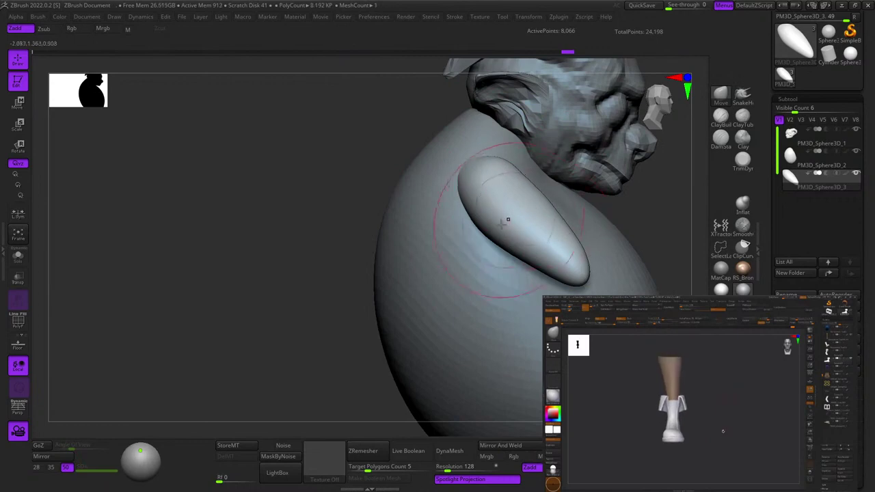
key(space)
drag(465, 190, 457, 189)
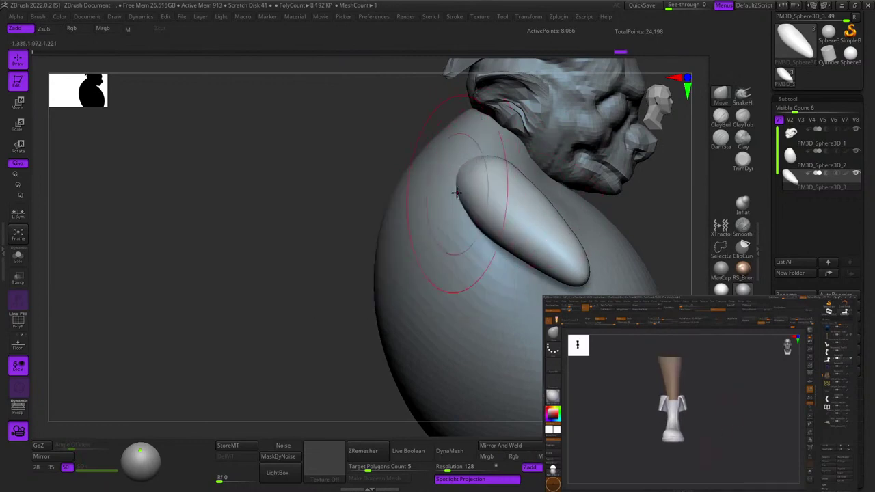
alt+right_drag(462, 177, 465, 196)
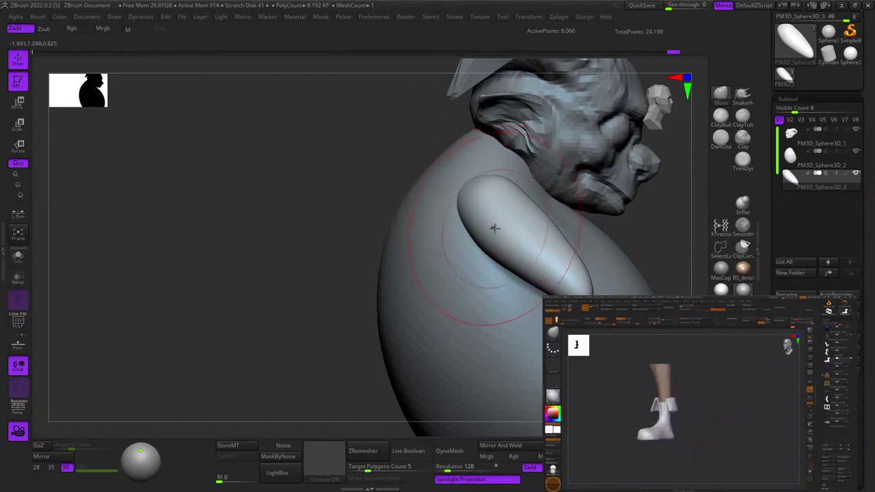
Refine the arm's underside and taper its lower end using a smaller Move brush.
right_drag(496, 217, 464, 195)
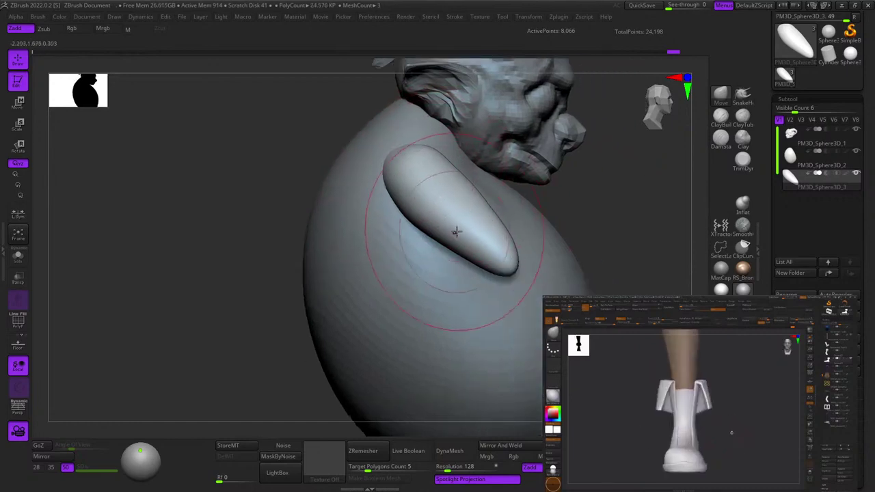
key(bracketleft)
right_drag(422, 247, 458, 240)
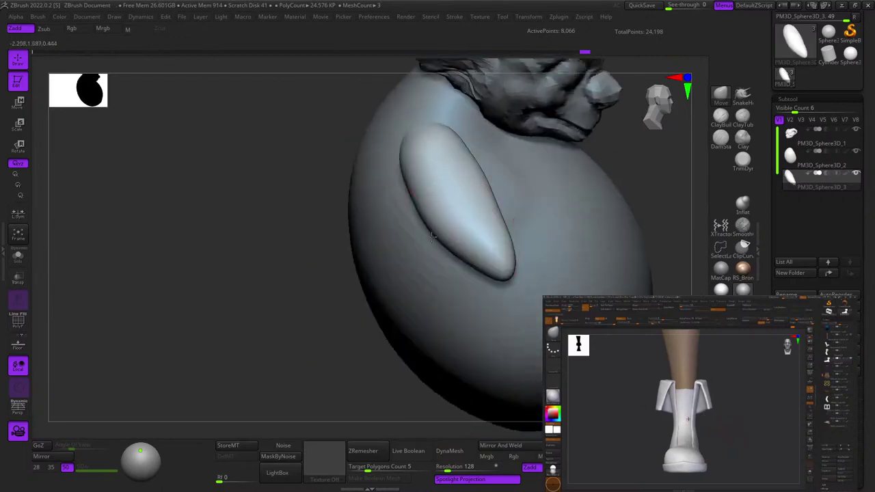
right_drag(500, 335, 451, 258)
mouse_move(483, 281)
mouse_down()
mouse_move(504, 273)
mouse_move(483, 282)
mouse_up()
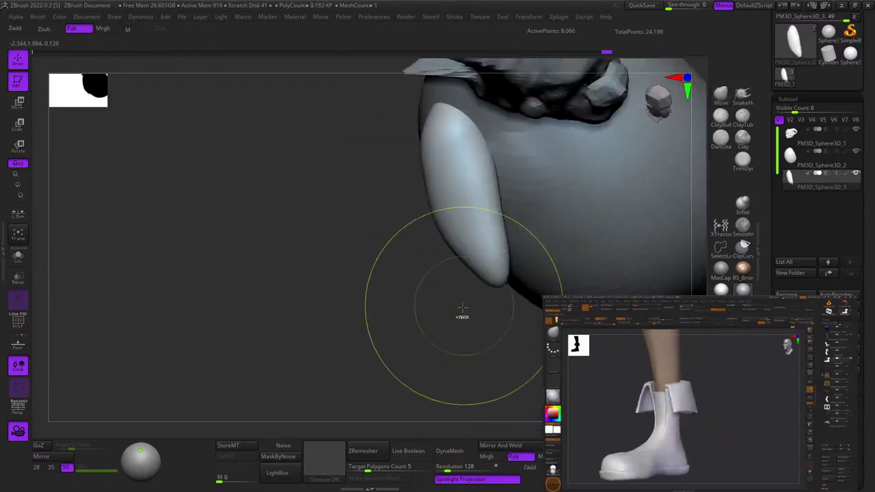
mouse_move(425, 342)
ctrl+mouse_down()
mouse_move(563, 283)
mouse_move(528, 210)
mouse_move(545, 213)
ctrl+mouse_up()
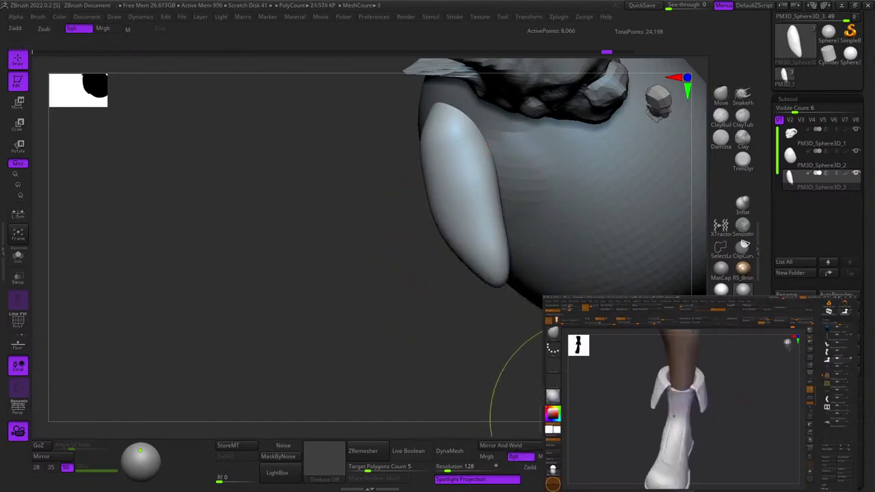
click(631, 390)
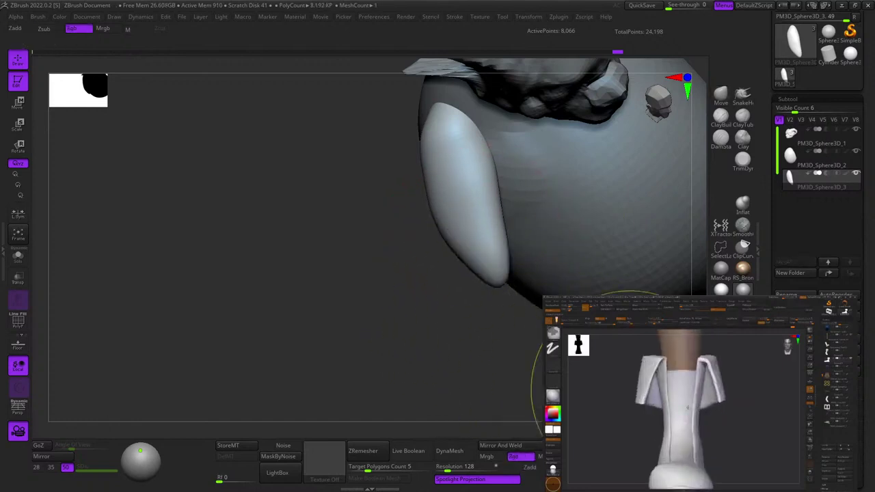
mouse_move(578, 275)
ctrl+mouse_down()
mouse_move(467, 189)
mouse_move(411, 223)
ctrl+mouse_up()
key(ctrl+z)
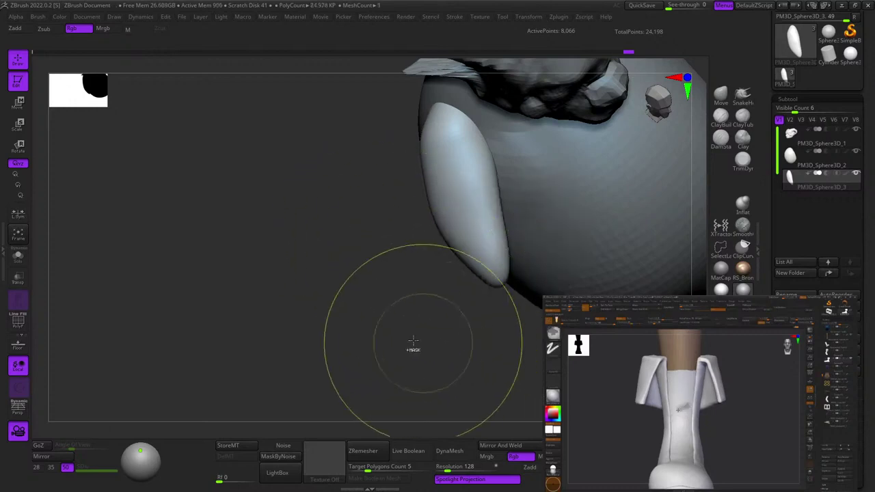
Mask the upper half of the arm, leaving the forearm half unmasked.
mouse_move(414, 343)
ctrl+mouse_down()
mouse_move(506, 192)
mouse_move(424, 217)
ctrl+mouse_up()
ctrl+click(416, 271)
alt+right_drag(468, 217, 486, 248)
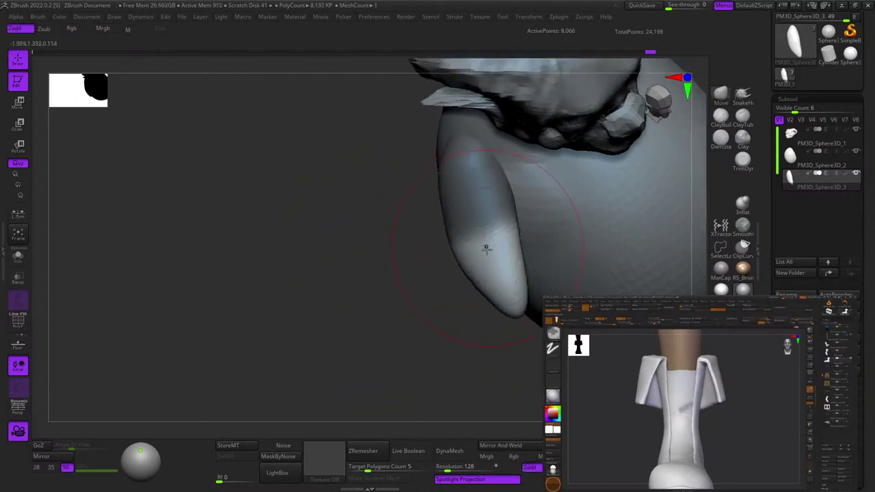
Rotate the unmasked forearm at the elbow so it bends forward and inward across the body.
key(e)
click(473, 140)
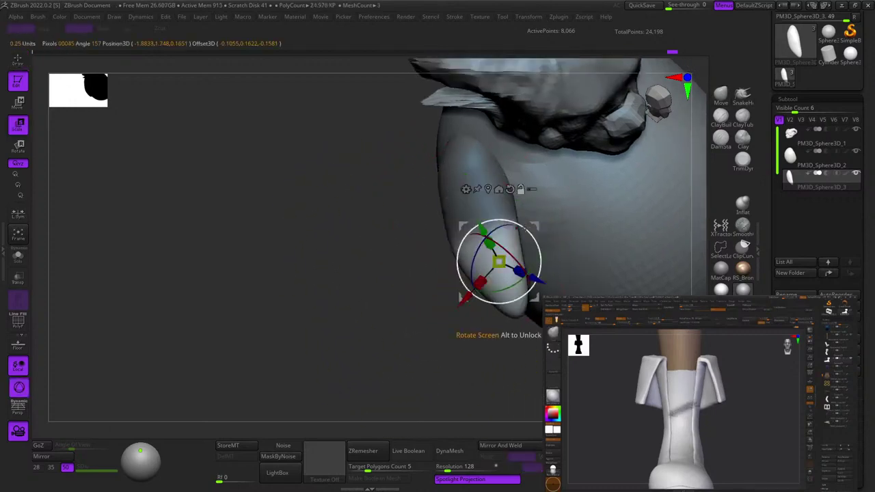
drag(523, 196, 521, 194)
right_drag(521, 194, 526, 213)
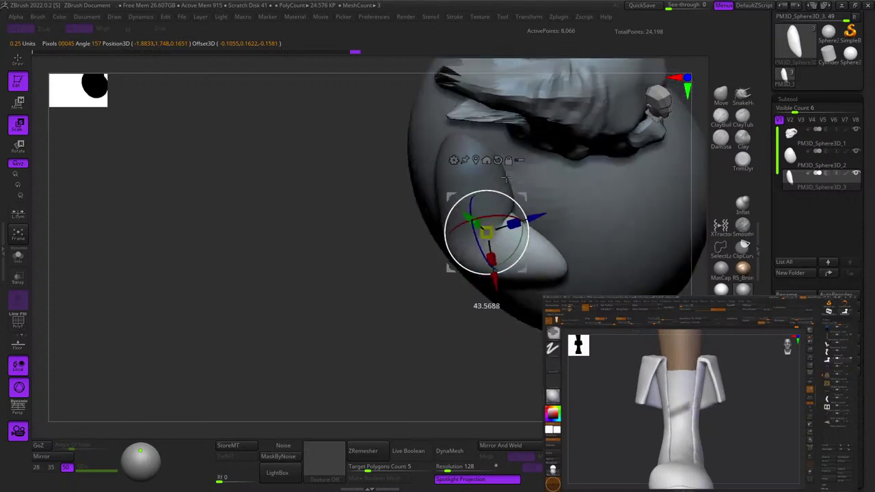
mouse_move(540, 204)
mouse_down()
mouse_move(552, 194)
mouse_move(536, 197)
mouse_up()
Adjust the bent forearm's placement over the belly with the gizmo, viewing the creature from below.
key(q)
mouse_move(467, 241)
right_down()
mouse_move(457, 267)
mouse_move(444, 246)
right_up()
right_drag(522, 239, 493, 248)
key(e)
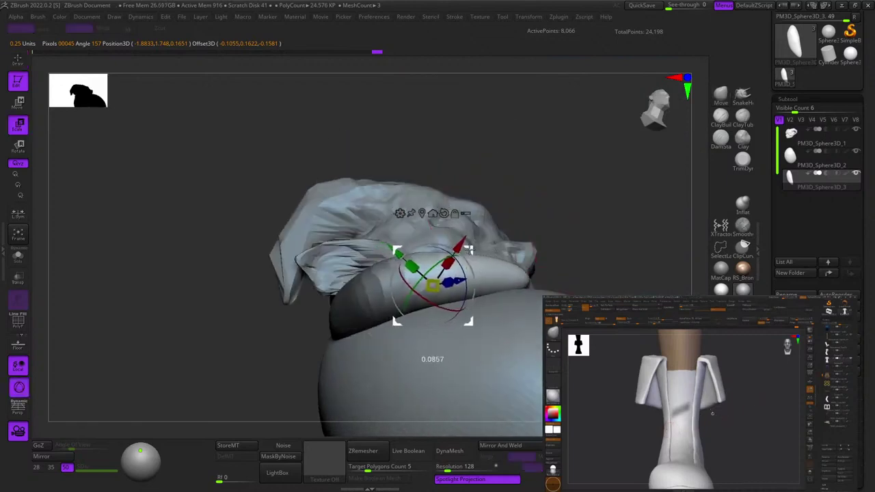
drag(470, 251, 470, 249)
Clear the arm's mask and mirror and weld it to create the opposite arm.
key(q)
ctrl+drag(588, 171, 597, 193)
mouse_move(479, 227)
right_down()
mouse_move(481, 266)
mouse_move(474, 241)
right_up()
mouse_move(474, 241)
right_down()
mouse_move(473, 286)
mouse_move(491, 209)
mouse_move(498, 288)
mouse_move(521, 290)
right_up()
click(495, 444)
Smooth the bend at the elbow in front view, and mirror and weld the arms again.
alt+right_drag(480, 271, 480, 232)
mouse_move(481, 233)
ctrl+right_down()
mouse_move(481, 269)
mouse_move(492, 238)
mouse_move(508, 234)
ctrl+right_up()
right_drag(489, 204, 555, 209)
mouse_move(471, 225)
ctrl+right_down()
mouse_move(472, 208)
mouse_move(539, 221)
ctrl+right_up()
ctrl+right_drag(495, 192, 490, 217)
alt+right_drag(431, 224, 590, 223)
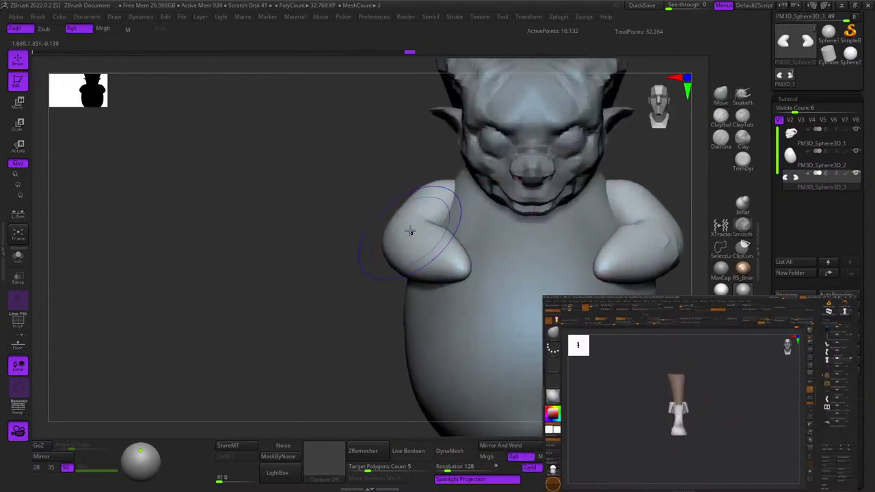
ctrl+right_drag(469, 250, 462, 216)
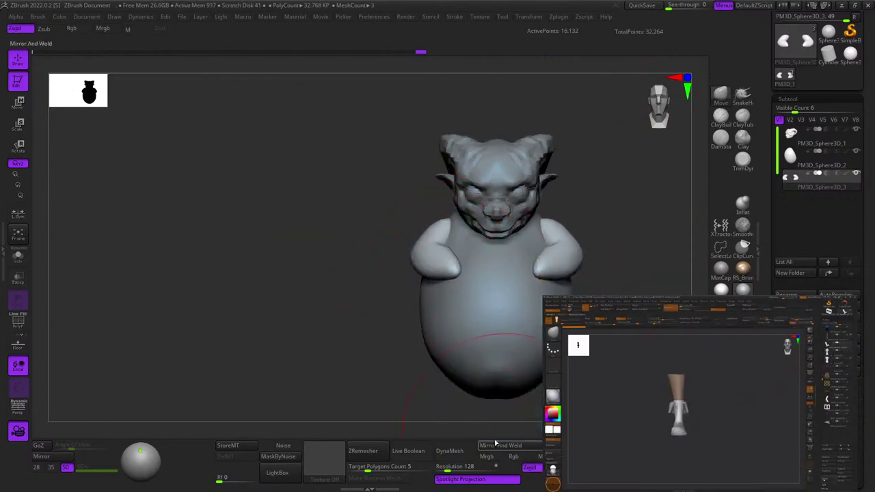
click(496, 444)
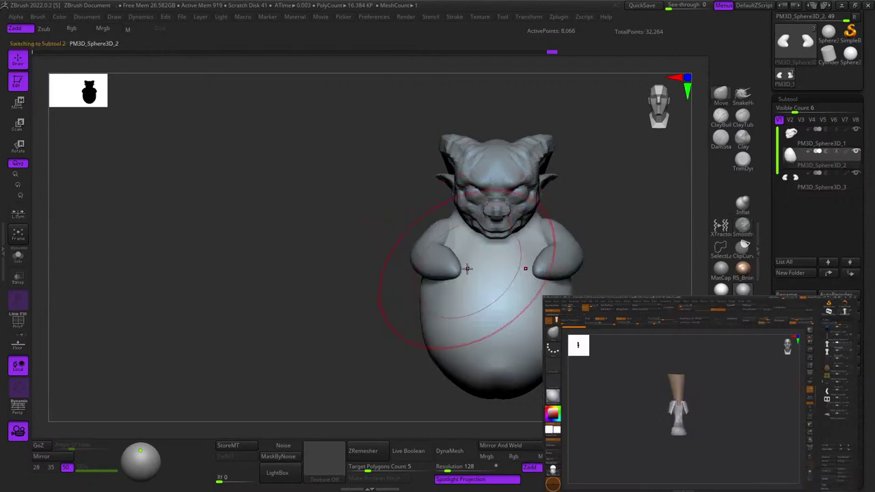
Select the body subtool and reshape its shoulders and upper chest with the Move brush.
alt+click(446, 230)
shift+right_drag(478, 212, 436, 283)
drag(451, 287, 456, 286)
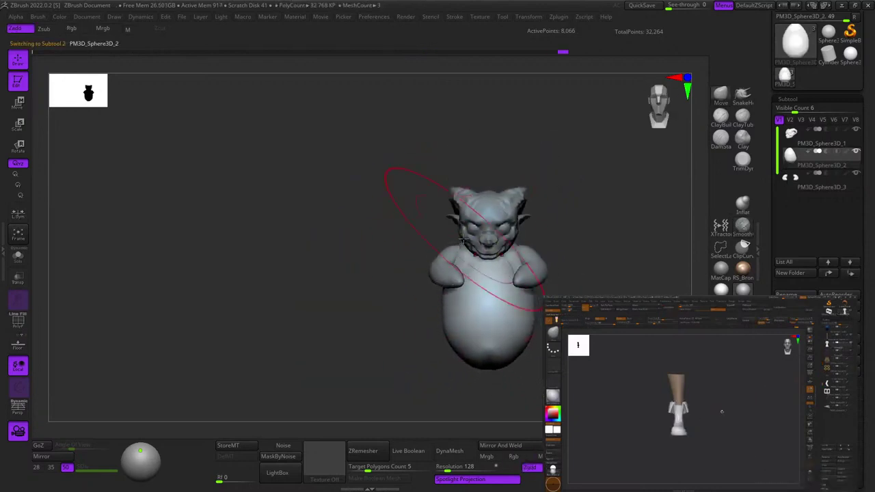
drag(463, 239, 466, 237)
right_drag(437, 241, 484, 266)
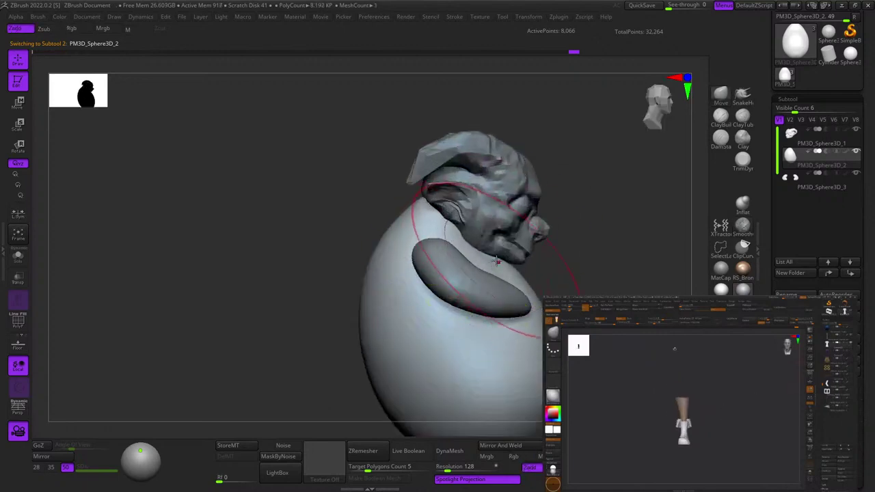
drag(497, 260, 492, 263)
Reshape the body's lower belly and back contour in side view with the Move brush.
alt+right_drag(471, 263, 514, 231)
alt+right_drag(448, 192, 457, 129)
mouse_move(456, 129)
ctrl+right_down()
mouse_move(437, 108)
mouse_move(446, 118)
ctrl+right_up()
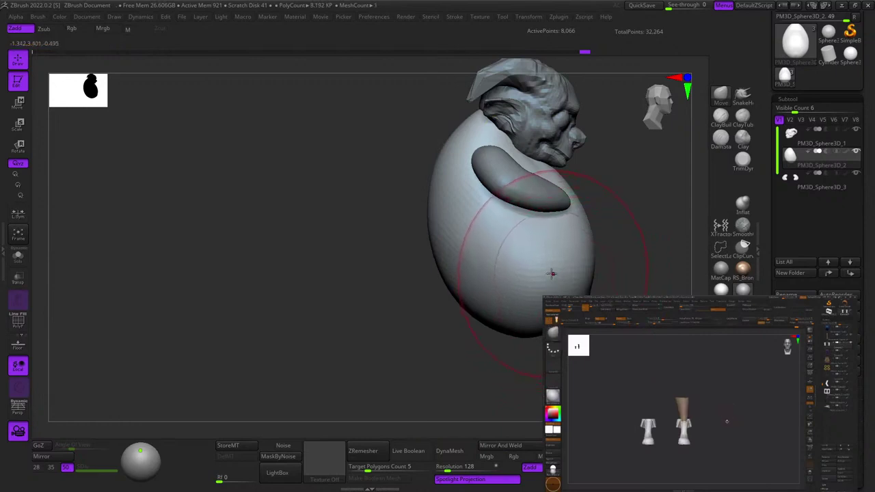
drag(579, 307, 571, 305)
mouse_move(537, 298)
alt+right_down()
mouse_move(494, 309)
mouse_move(472, 281)
alt+right_up()
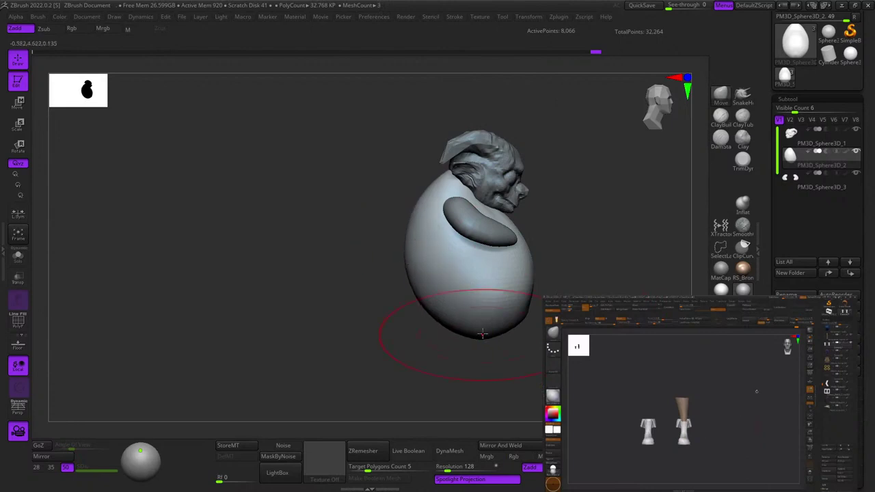
right_drag(521, 263, 411, 208)
ctrl+right_drag(471, 205, 457, 271)
drag(427, 250, 429, 248)
Shape and smooth the body's upper back and shoulder slopes symmetrically in back view.
right_drag(400, 236, 496, 195)
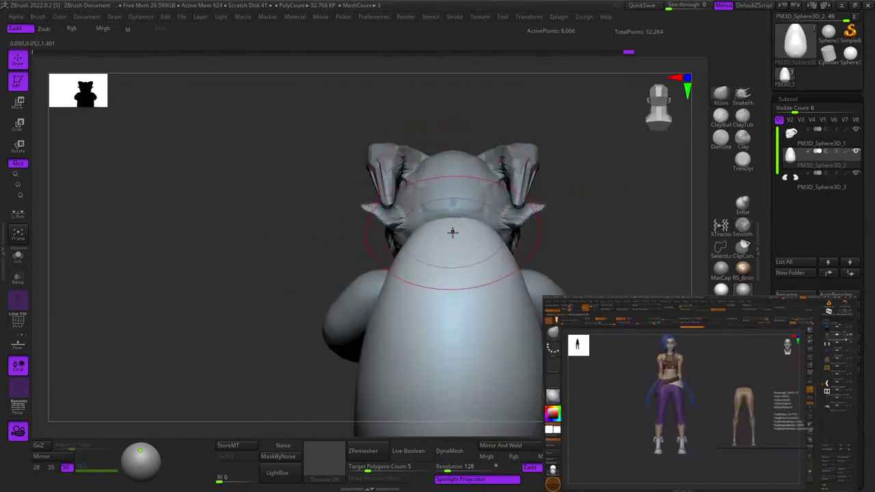
shift+right_drag(451, 217, 473, 166)
key(shift+f)
key(shift+f)
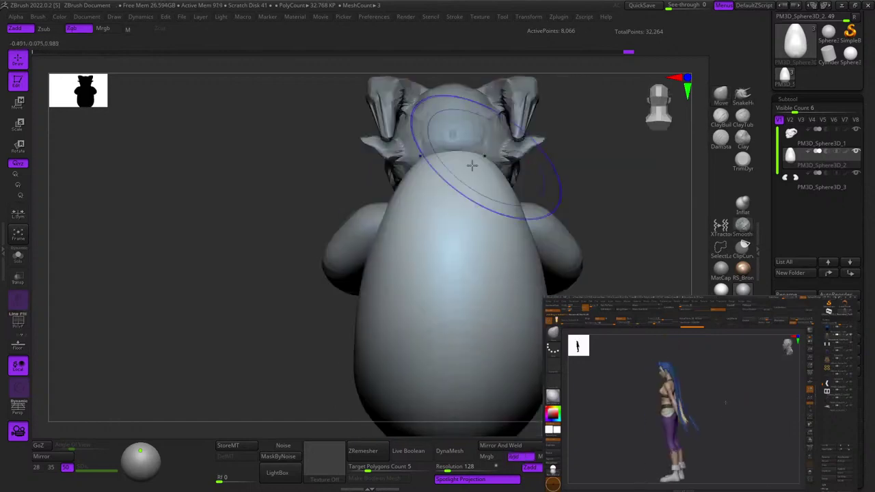
alt+right_drag(425, 192, 477, 157)
drag(431, 192, 430, 194)
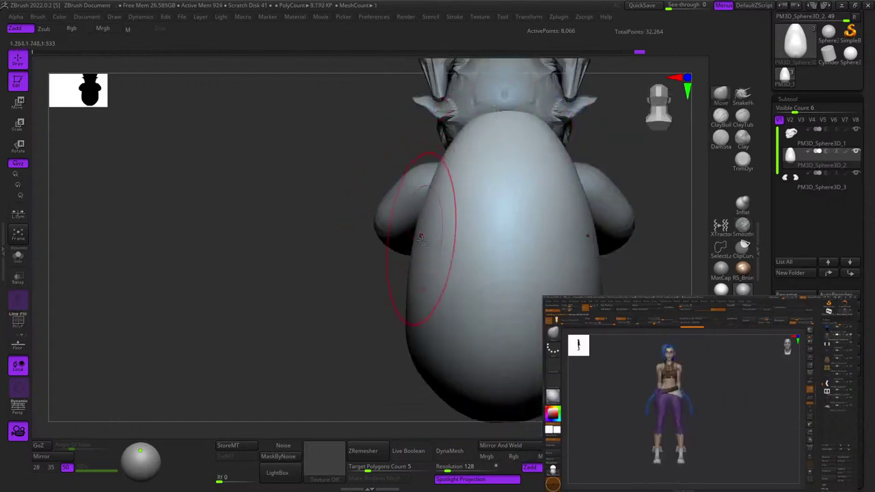
Refine the body's flanks and smooth its lower belly from front and three-quarter views.
alt+right_drag(420, 236, 467, 177)
shift+right_drag(434, 207, 520, 209)
mouse_move(451, 253)
ctrl+right_down()
mouse_move(439, 212)
mouse_move(491, 239)
ctrl+right_up()
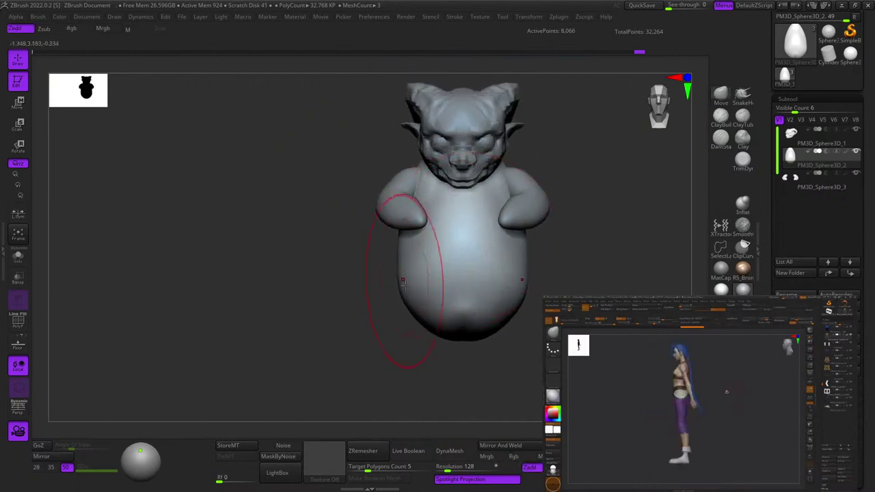
ctrl+right_drag(399, 230, 398, 244)
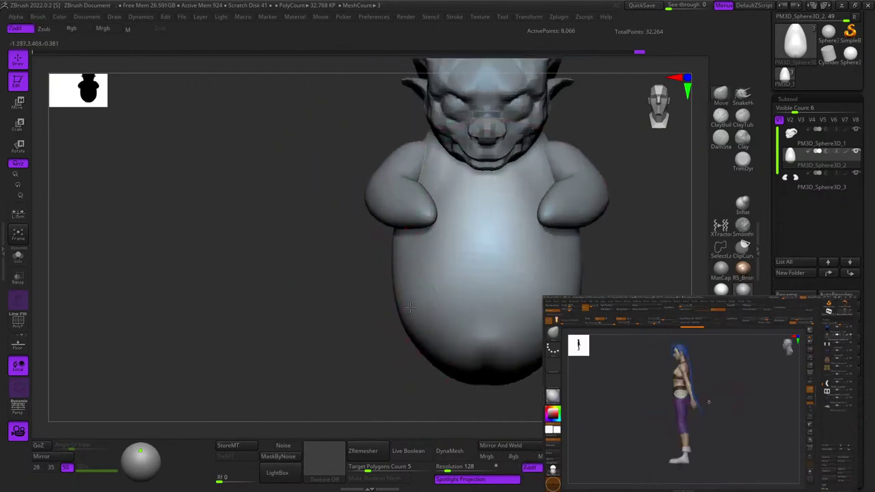
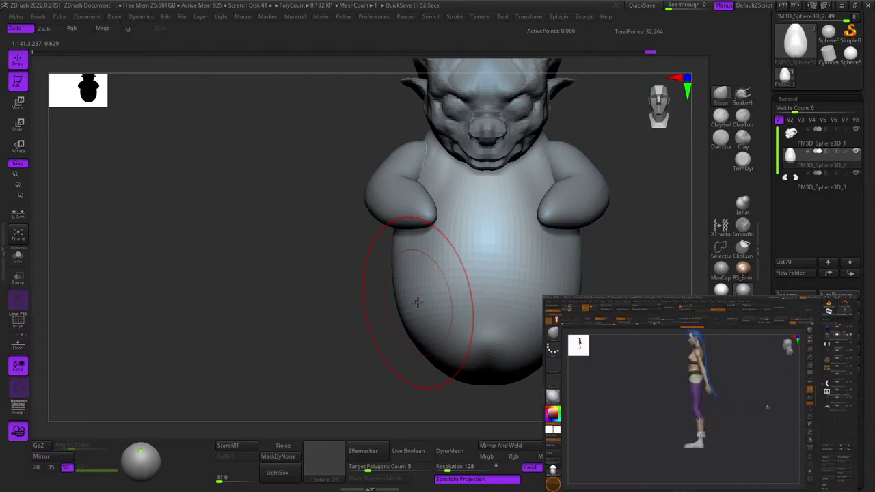
right_drag(354, 399, 385, 363)
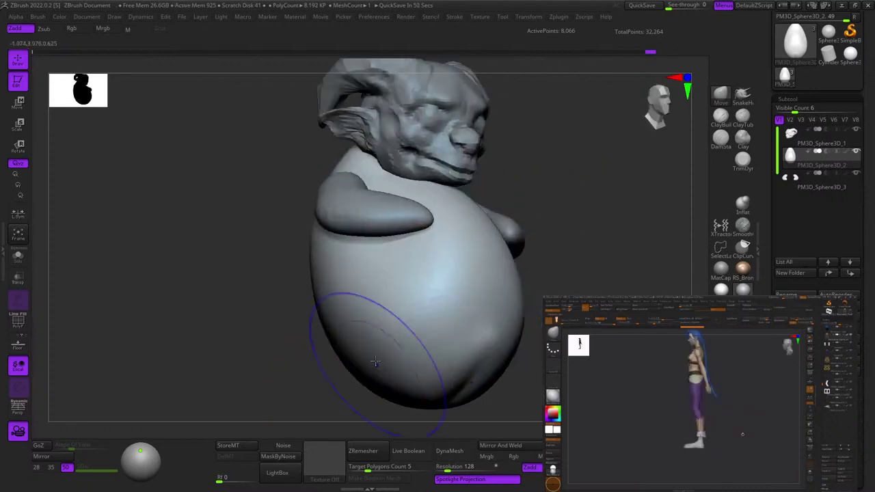
key(shift+f)
key(shift+f)
right_drag(328, 241, 458, 266)
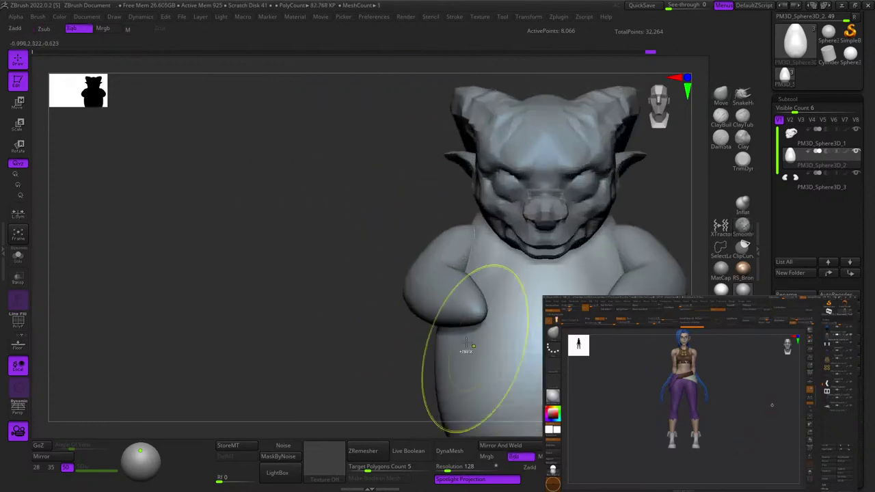
Select the arms subtool and reshape the bent arm with a resized Move brush, viewing it from below.
alt+click(432, 288)
mouse_move(437, 275)
right_down()
mouse_move(482, 215)
mouse_move(410, 301)
right_up()
key(space)
mouse_move(441, 255)
mouse_down()
mouse_move(469, 255)
mouse_move(474, 283)
mouse_up()
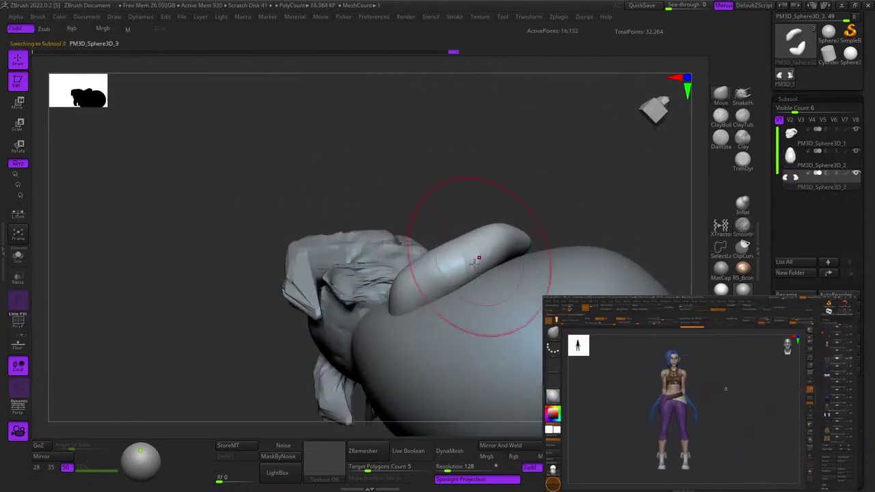
right_drag(479, 258, 503, 252)
key(space)
drag(502, 252, 509, 244)
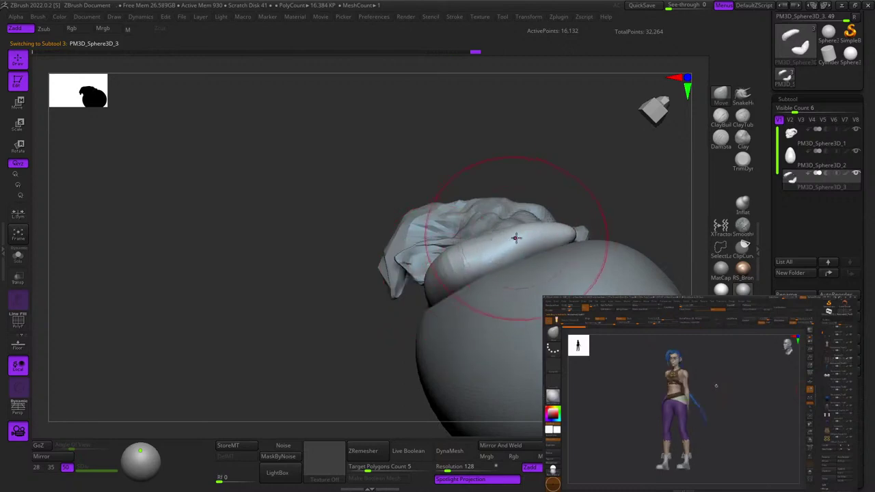
Refine the bent arm's contour in side view with a resized Move brush, comparing it from several angles.
mouse_move(517, 238)
right_down()
mouse_move(499, 279)
mouse_move(467, 263)
mouse_move(484, 244)
right_up()
key(shift+f)
key(shift+f)
key(space)
drag(459, 244, 448, 243)
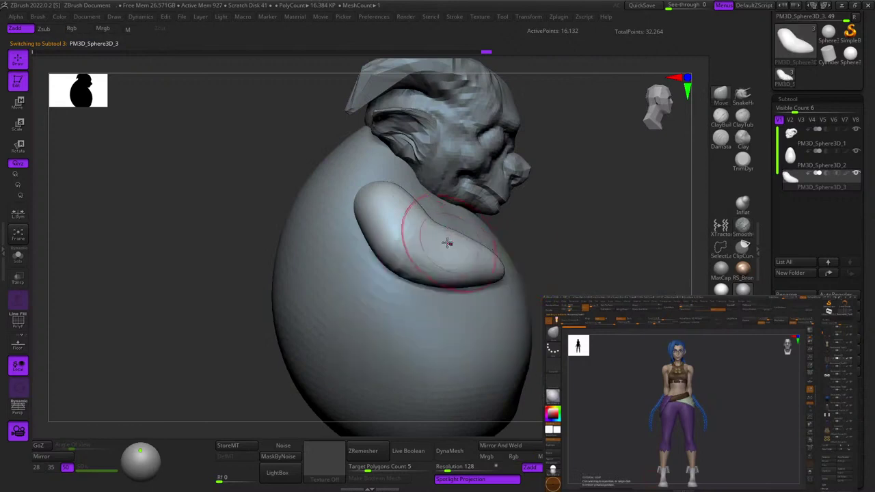
right_drag(446, 246, 487, 229)
alt+right_drag(417, 199, 457, 205)
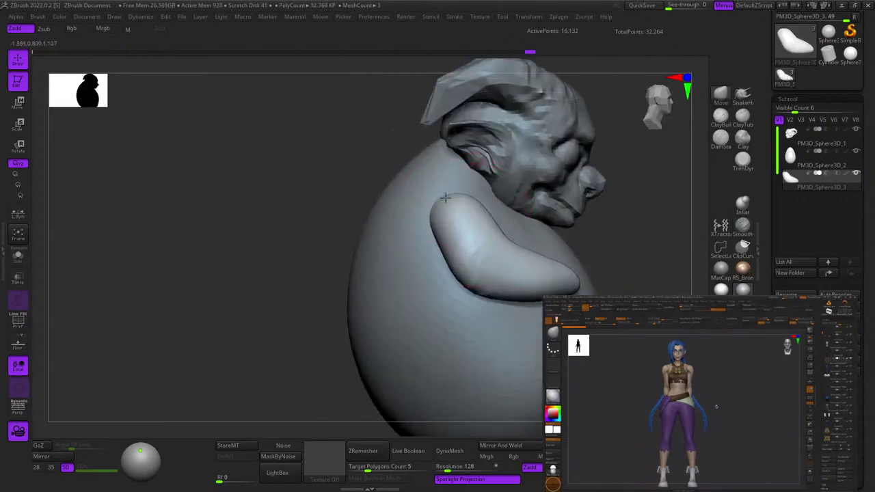
right_drag(544, 236, 466, 220)
key(shift+f)
key(shift+f)
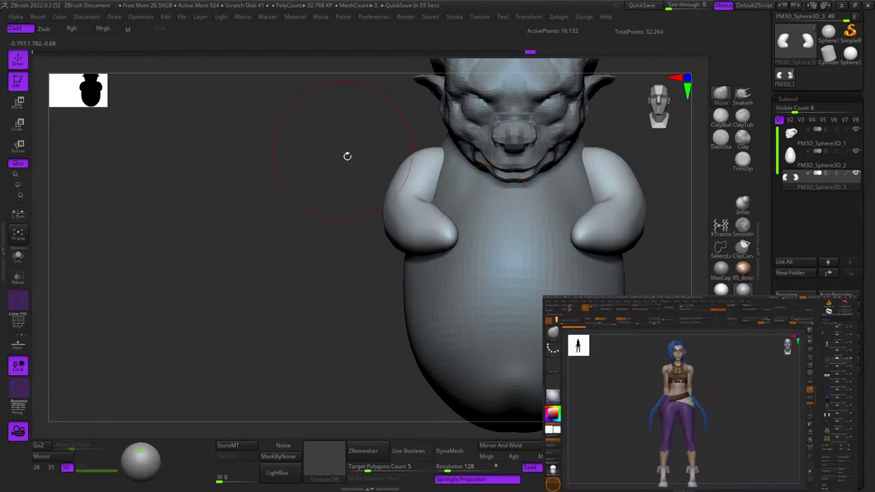
Adjust the arms' shoulder ends symmetrically from front and back views with a resized Move brush.
drag(424, 160, 428, 160)
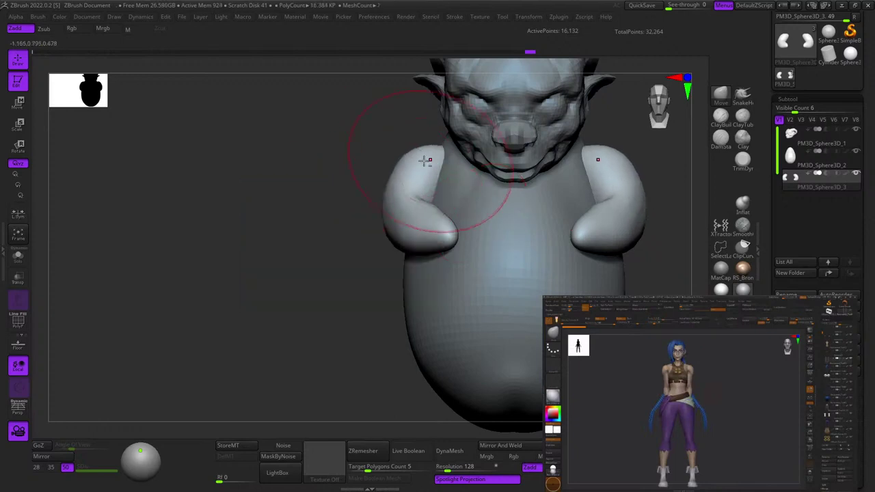
mouse_move(428, 160)
ctrl+right_down()
mouse_move(410, 217)
mouse_move(465, 179)
mouse_move(513, 164)
ctrl+right_up()
key(space)
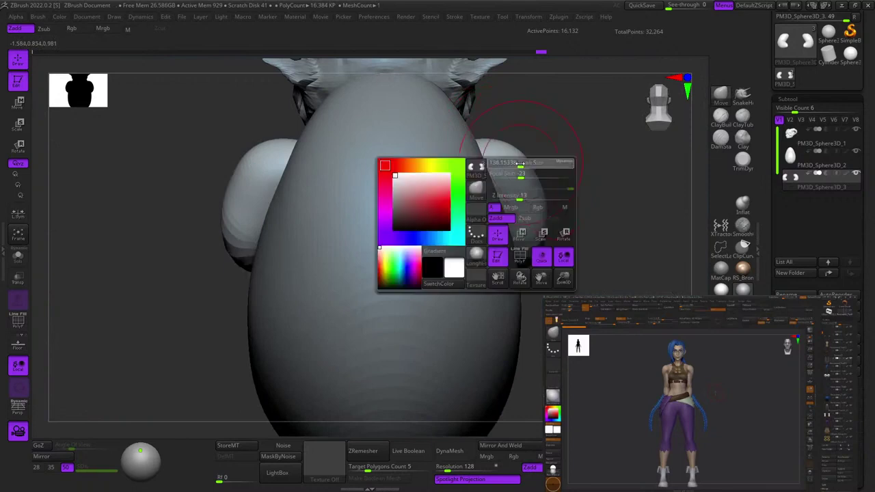
drag(521, 166, 515, 165)
alt+right_drag(439, 165, 516, 171)
key(space)
drag(352, 161, 324, 177)
Shape the upper arms from the side and back, and pull the shoulders inward beneath the head.
alt+right_drag(347, 168, 398, 186)
key(space)
drag(394, 191, 389, 190)
drag(376, 188, 418, 171)
right_drag(419, 171, 489, 164)
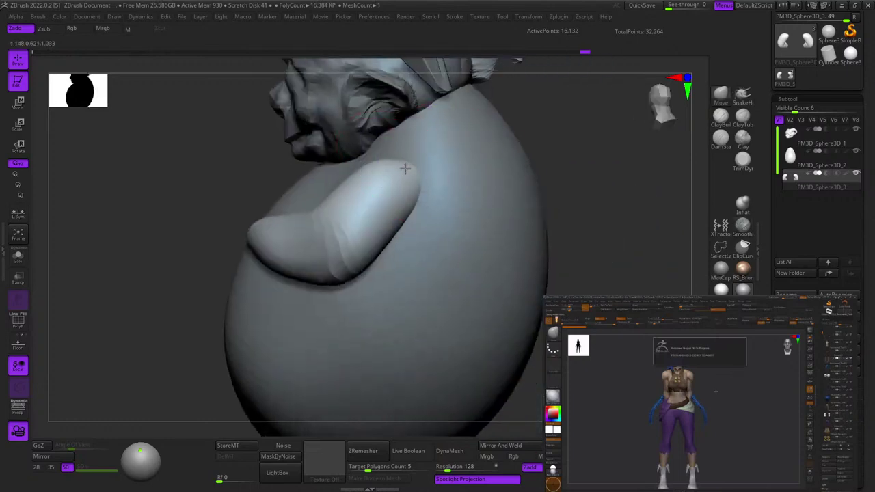
drag(404, 168, 408, 160)
mouse_move(426, 182)
ctrl+right_down()
mouse_move(419, 150)
mouse_move(543, 163)
mouse_move(528, 154)
ctrl+right_up()
drag(528, 155, 516, 156)
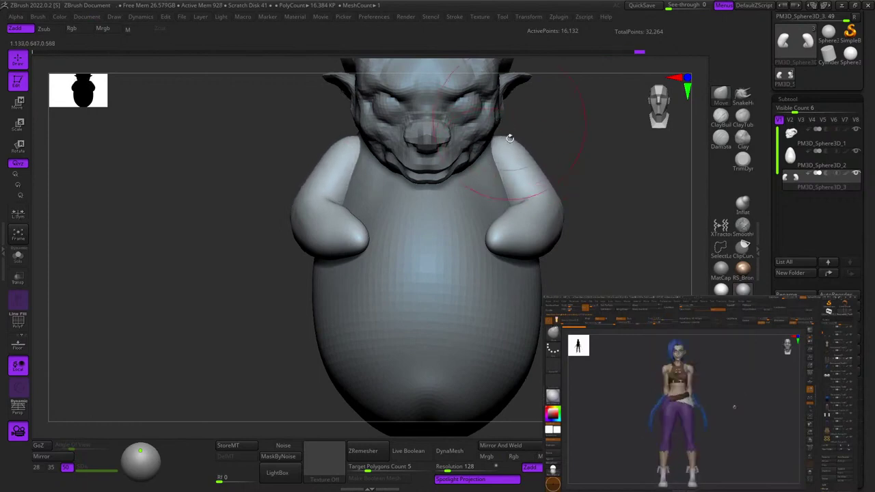
Smooth the arm's elbow and forearm in side view and refine the forearms from the front.
ctrl+right_drag(547, 161, 577, 164)
mouse_move(578, 164)
right_down()
mouse_move(513, 170)
mouse_move(481, 158)
mouse_move(532, 163)
right_up()
shift+drag(414, 231, 445, 243)
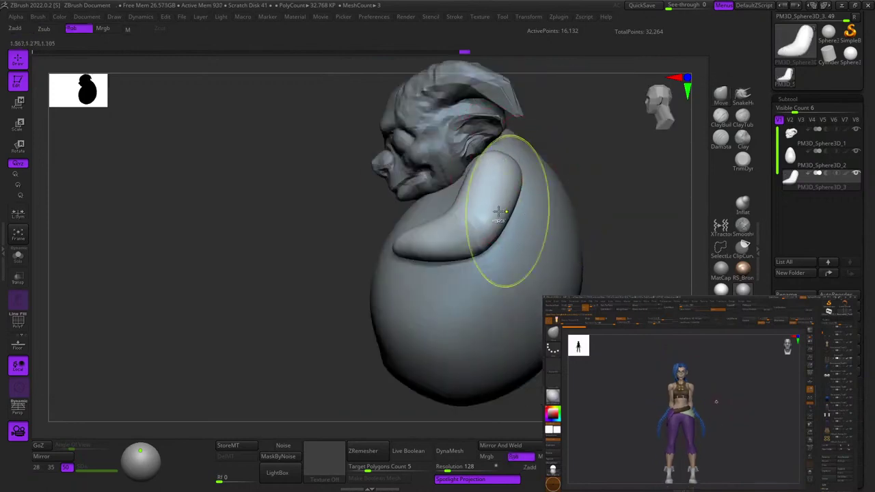
ctrl+right_drag(498, 212, 514, 210)
shift+right_drag(431, 246, 446, 216)
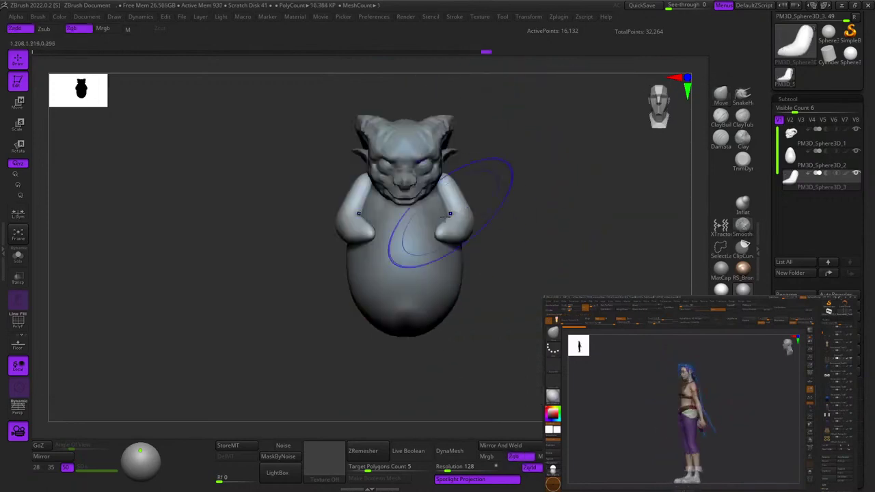
drag(439, 229, 435, 234)
Examine the arms' placement against the body from front and side, selecting the body and toggling the wireframe.
right_drag(437, 231, 503, 225)
alt+right_drag(406, 219, 492, 182)
alt+right_drag(453, 216, 472, 249)
key(space)
alt+click(473, 211)
key(shift+f)
key(shift+f)
key(shift+f)
key(shift+f)
right_drag(472, 249, 512, 246)
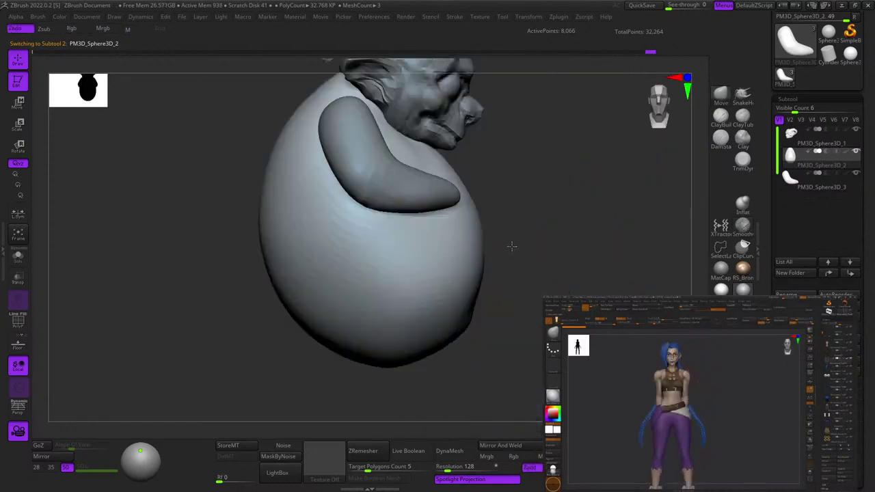
shift+right_drag(606, 217, 547, 210)
Select the arms subtool and activate the transform gizmo on the arm in front view.
alt+click(397, 194)
key(w)
alt+right_drag(403, 216, 448, 243)
click(423, 134)
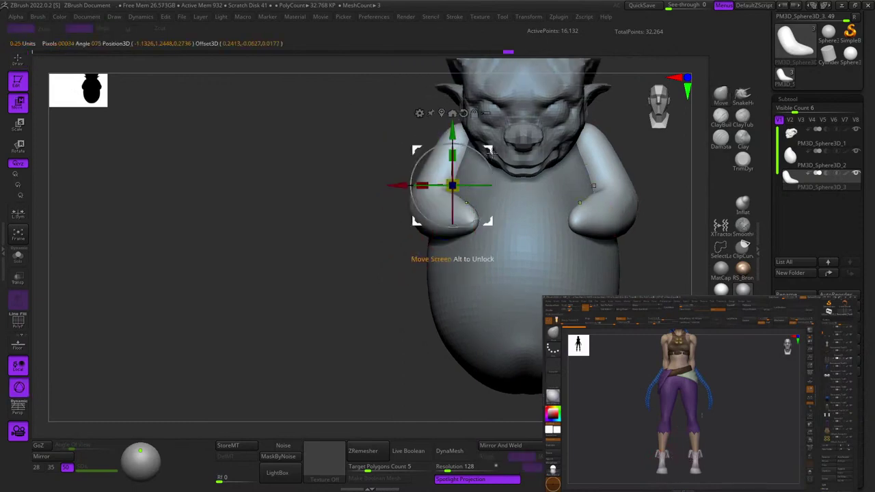
ctrl+drag(491, 152, 446, 281)
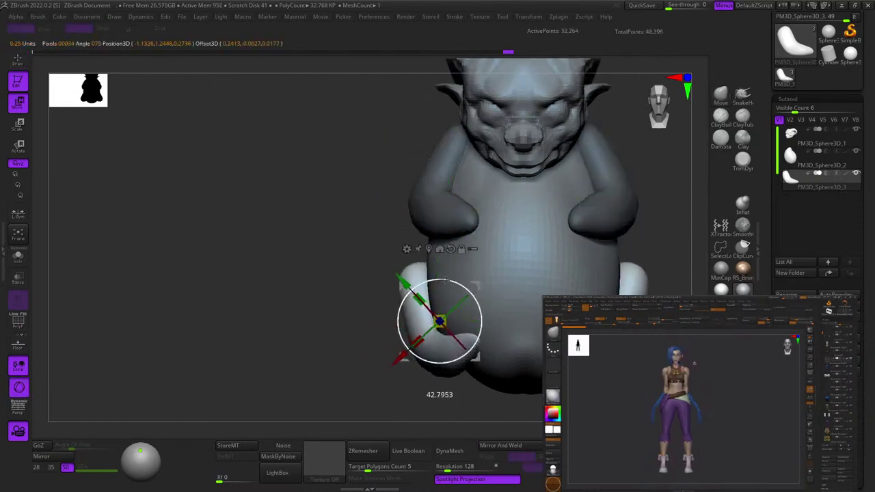
key(ctrl+z)
key(ctrl+z)
Duplicate the arms down to the lower body as leg blockouts and rotate the copies in side view.
right_drag(457, 255, 465, 229)
ctrl+drag(434, 135, 472, 286)
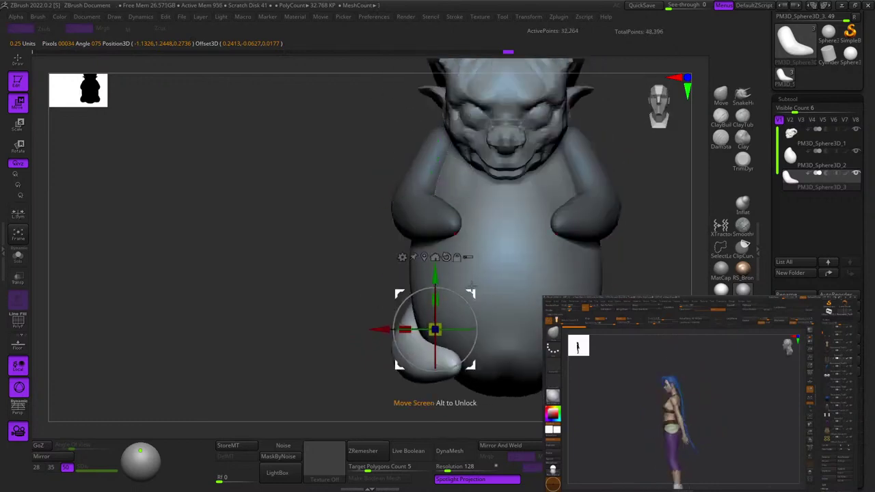
shift+right_drag(458, 264, 494, 265)
drag(451, 265, 497, 265)
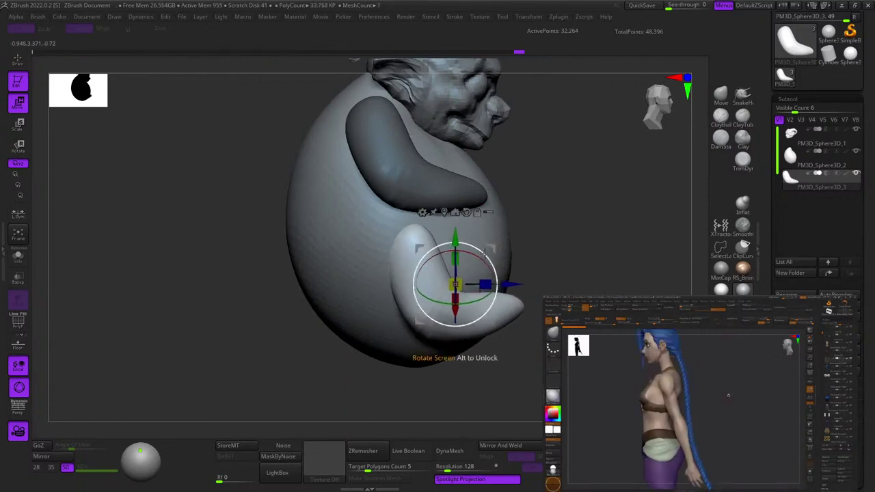
shift+right_drag(556, 257, 520, 258)
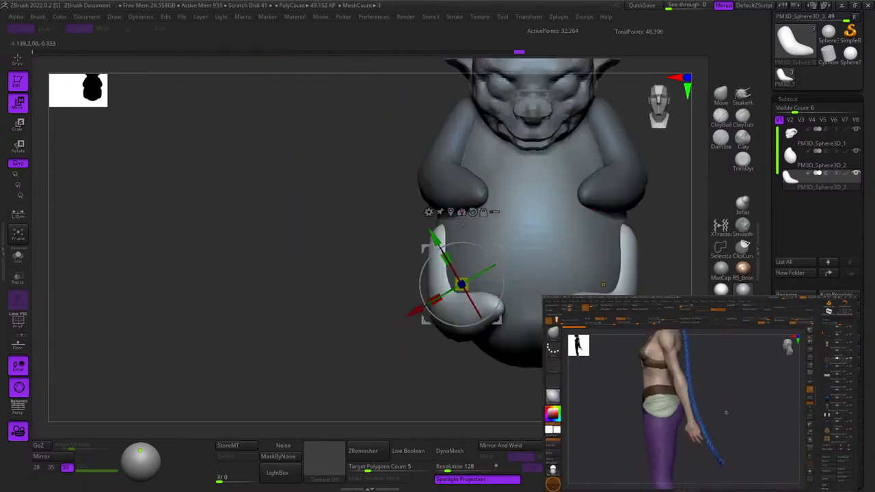
Reset the gizmo orientation and rotate the leg copies so their bends face forward.
click(450, 213)
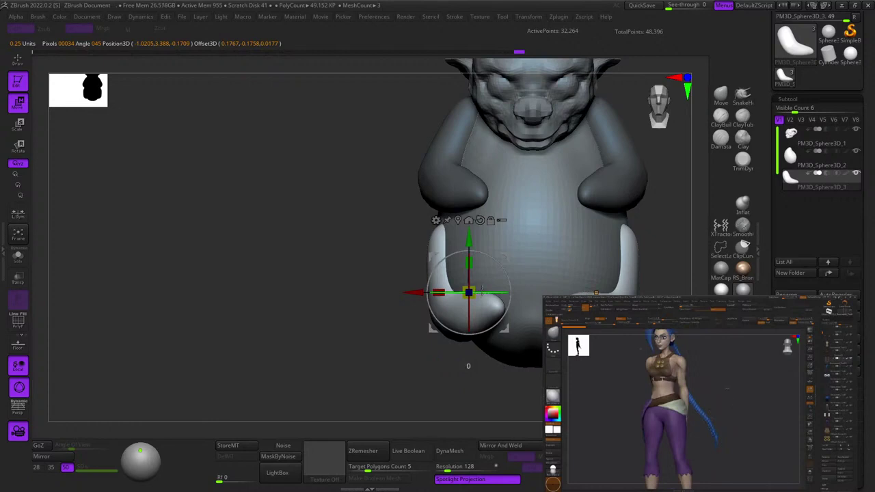
drag(482, 291, 447, 318)
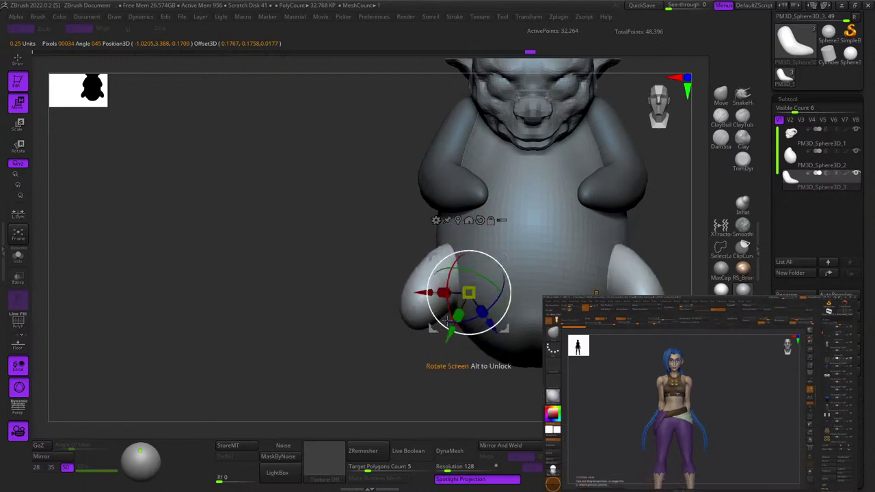
drag(466, 271, 485, 278)
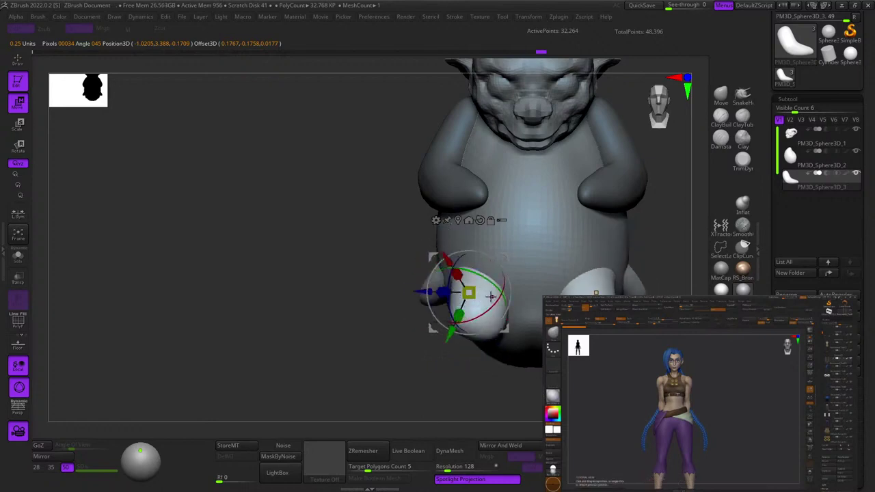
Move both leg copies out to one side of the body and apply Mirror And Weld.
key(q)
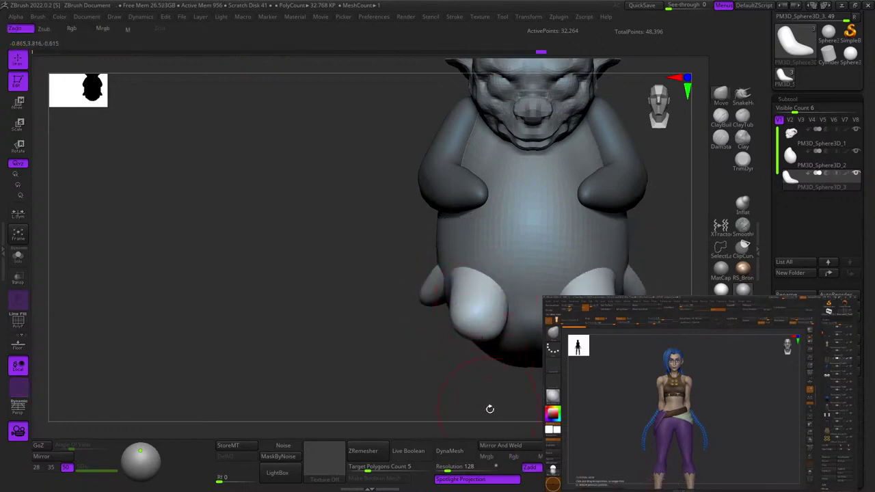
alt+drag(490, 410, 452, 368)
key(w)
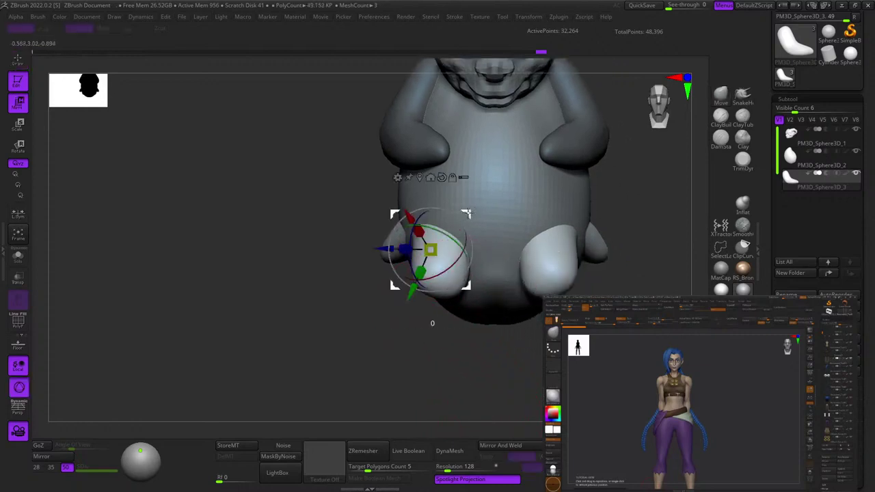
drag(469, 213, 276, 240)
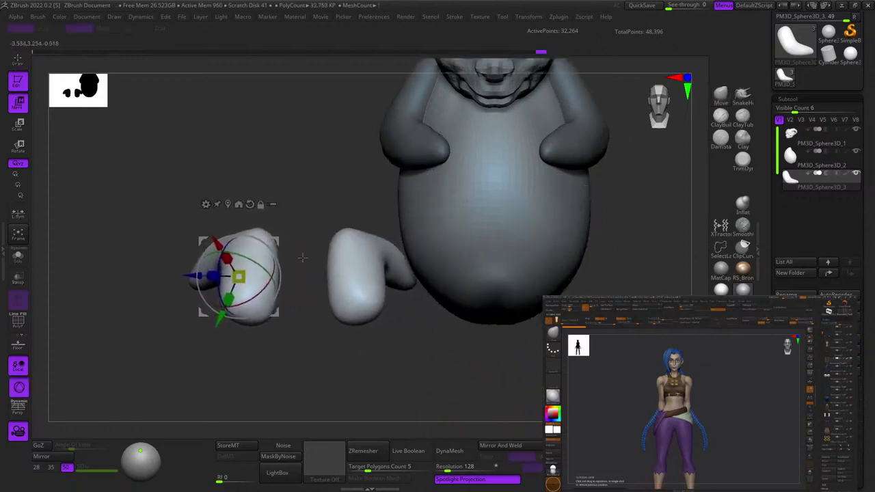
key(q)
click(500, 445)
Hide and delete the outermost extra legs, keeping one leg on each side of the body.
alt+drag(447, 297, 428, 282)
key(w)
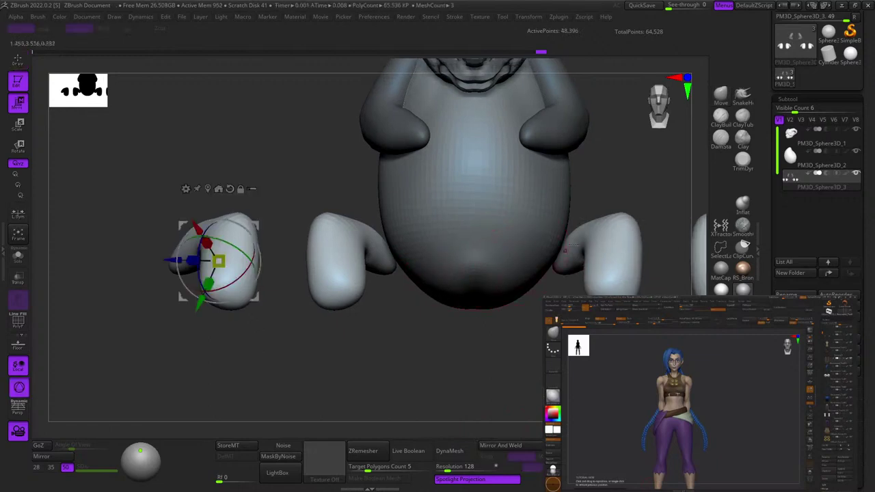
mouse_move(574, 243)
alt+mouse_down()
mouse_move(469, 203)
mouse_move(547, 195)
mouse_move(614, 234)
mouse_move(681, 299)
alt+mouse_up()
key(q)
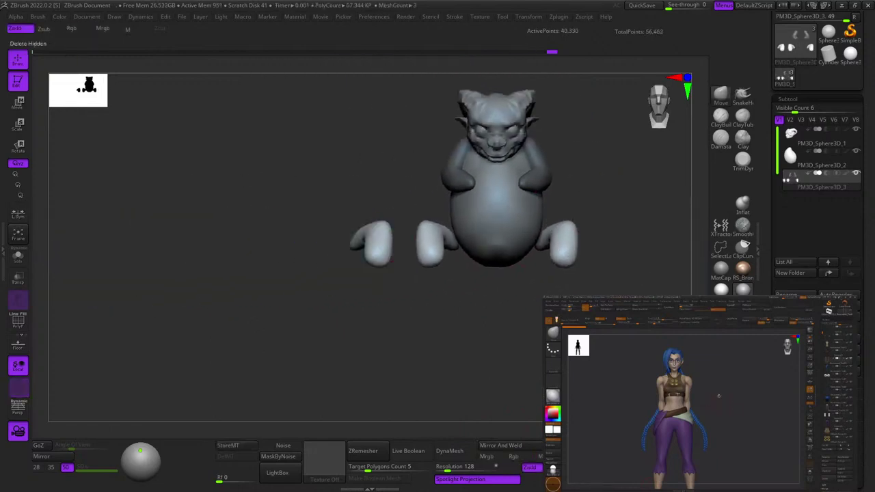
mouse_move(316, 157)
ctrl+alt+shift+mouse_down()
mouse_move(416, 297)
mouse_move(407, 307)
ctrl+alt+shift+mouse_up()
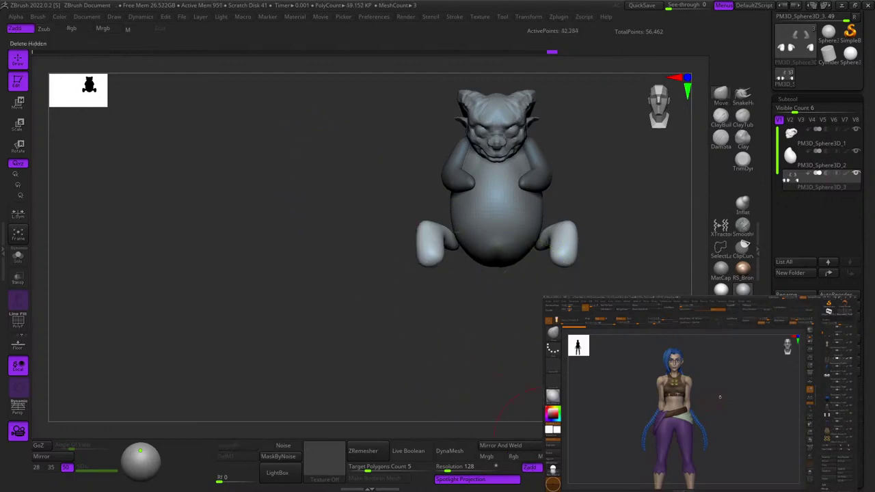
Center the gizmo on the leg, rotate the mirrored legs toward the body and stretch them.
ctrl+right_drag(536, 241, 563, 220)
key(w)
click(561, 220)
alt+click(565, 152)
click(542, 151)
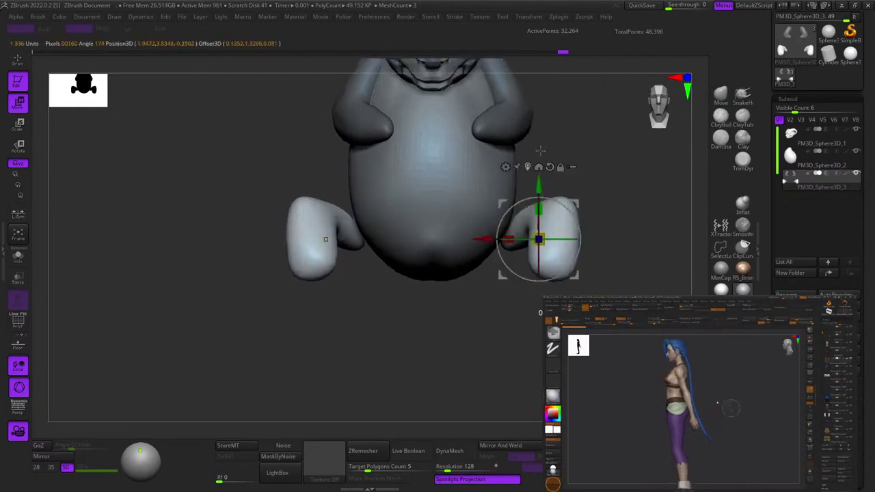
alt+right_drag(593, 140, 594, 162)
drag(575, 226, 556, 204)
shift+drag(520, 268, 532, 328)
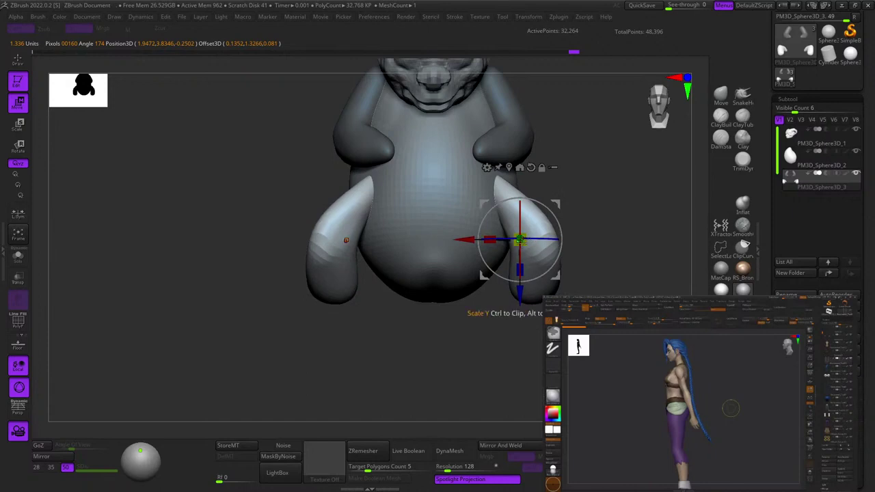
mouse_move(520, 257)
mouse_down()
mouse_move(528, 352)
mouse_move(526, 256)
mouse_move(525, 264)
mouse_up()
Rotate and reposition the legs against the lower body so the knees point forward in side view.
drag(557, 222, 418, 178)
drag(565, 189, 472, 205)
drag(549, 224, 531, 219)
drag(559, 206, 564, 227)
key(q)
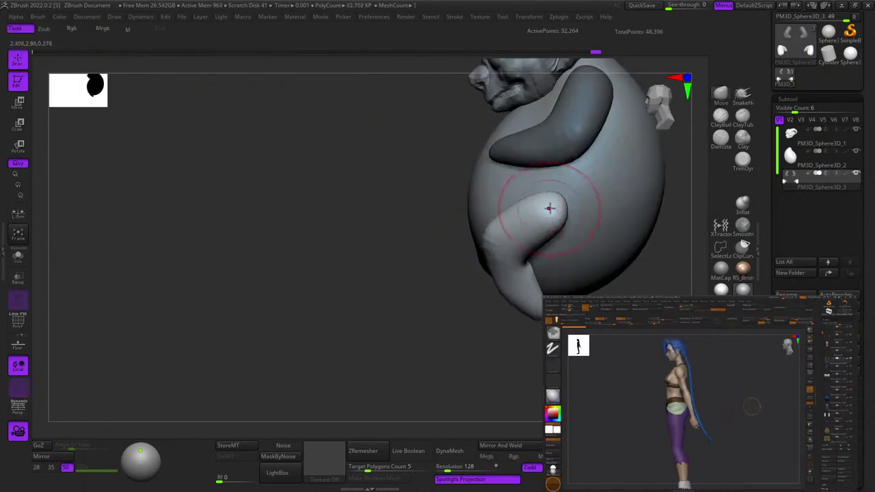
Fine-tune the legs' rotation with the gizmo from front and side views.
key(w)
right_drag(549, 208, 562, 191)
drag(616, 247, 607, 221)
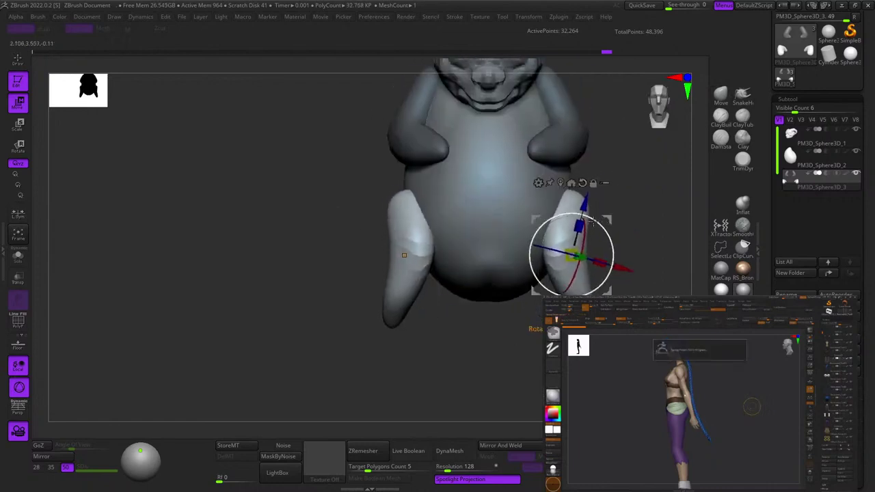
right_drag(579, 217, 563, 232)
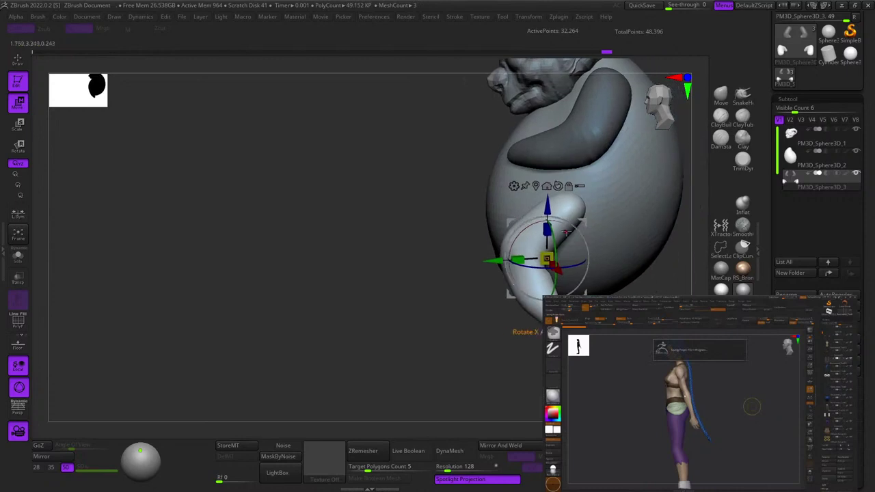
drag(555, 253, 554, 266)
Reset the gizmo orientation and rotate the legs in side view to adjust the bend of the thighs.
click(558, 186)
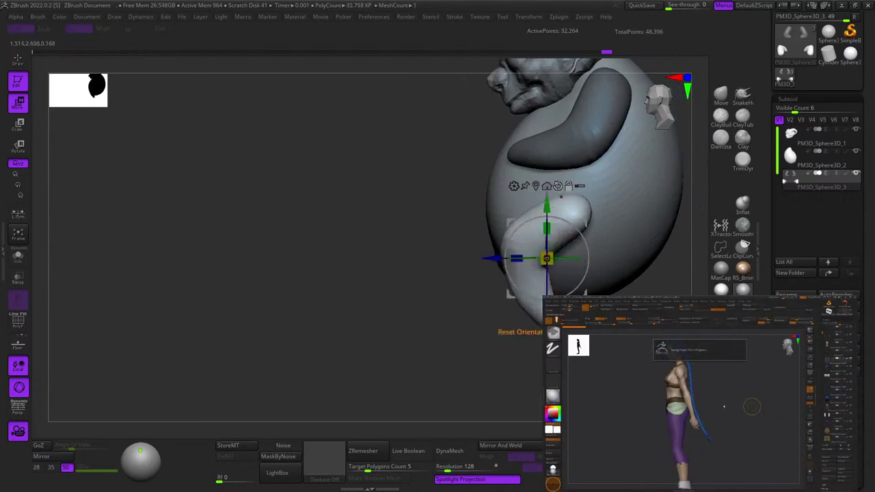
click(536, 185)
mouse_move(584, 230)
mouse_down()
mouse_move(596, 255)
mouse_move(593, 238)
mouse_up()
right_drag(467, 183, 519, 179)
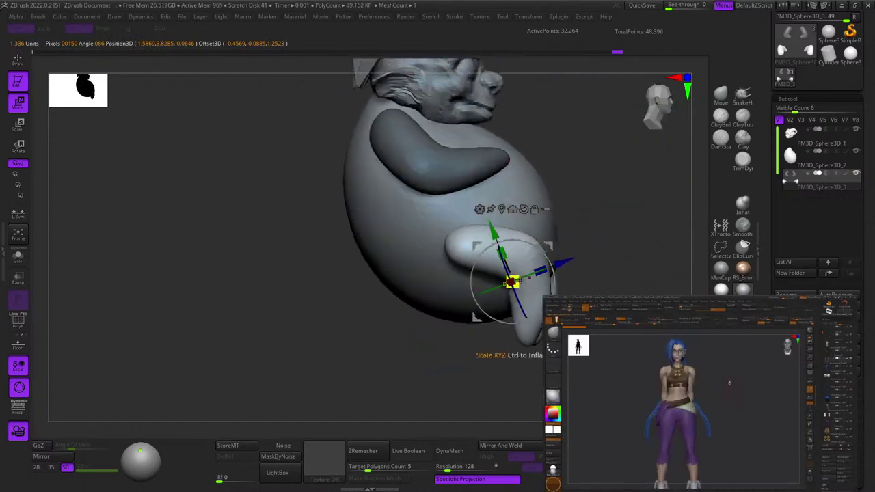
drag(520, 280, 573, 236)
key(ctrl+z)
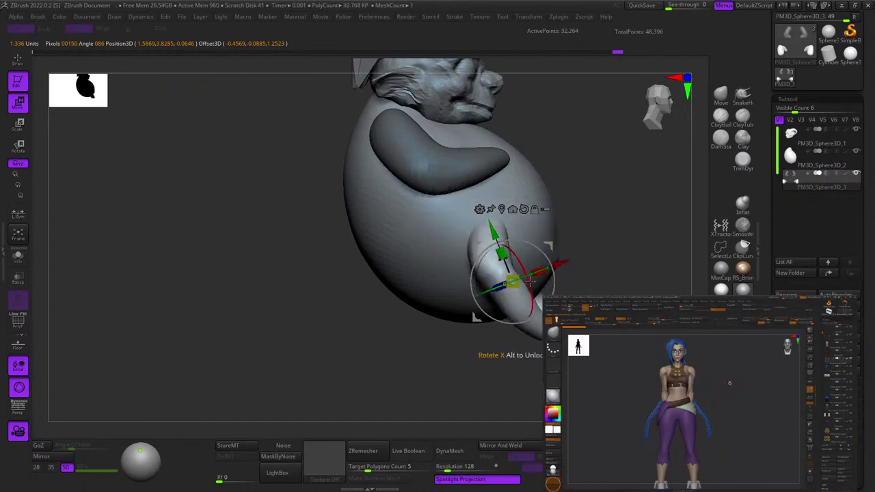
drag(530, 273, 592, 236)
shift+right_drag(592, 237, 520, 240)
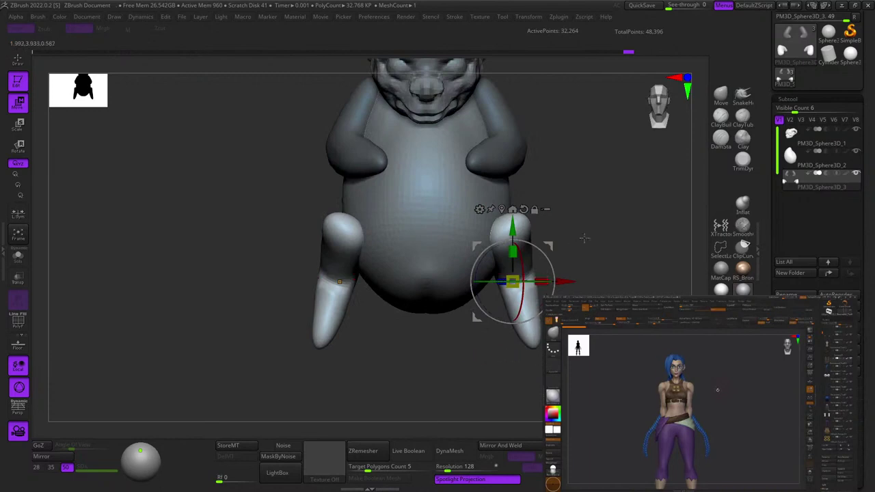
Rotate the legs in side view so the thighs rest along the lower belly and the shins rise forward.
right_drag(584, 238, 632, 223)
drag(546, 264, 457, 191)
drag(550, 242, 567, 225)
shift+right_drag(567, 225, 395, 230)
Realign the gizmo and tuck the legs against the lower body with small move and rotate adjustments.
key(e)
alt+click(550, 185)
drag(559, 259, 539, 257)
drag(540, 259, 531, 262)
drag(578, 217, 557, 208)
key(q)
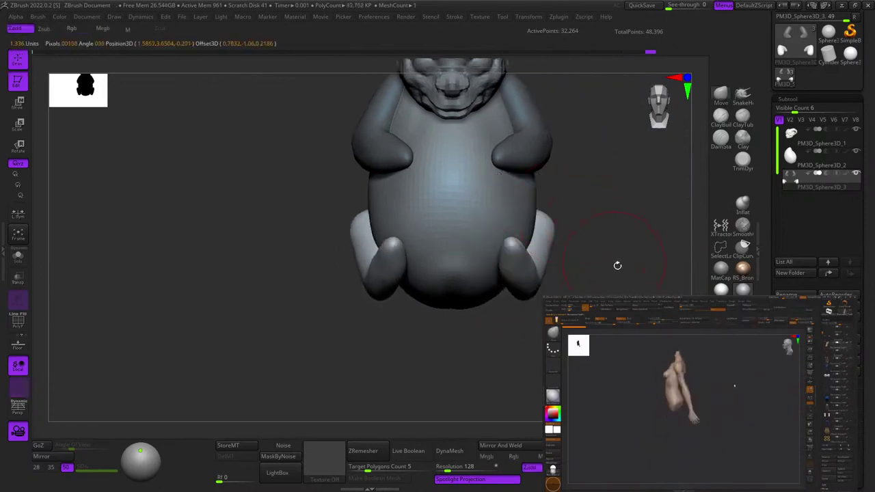
shift+right_drag(618, 266, 547, 249)
alt+right_drag(547, 249, 521, 263)
key(w)
key(q)
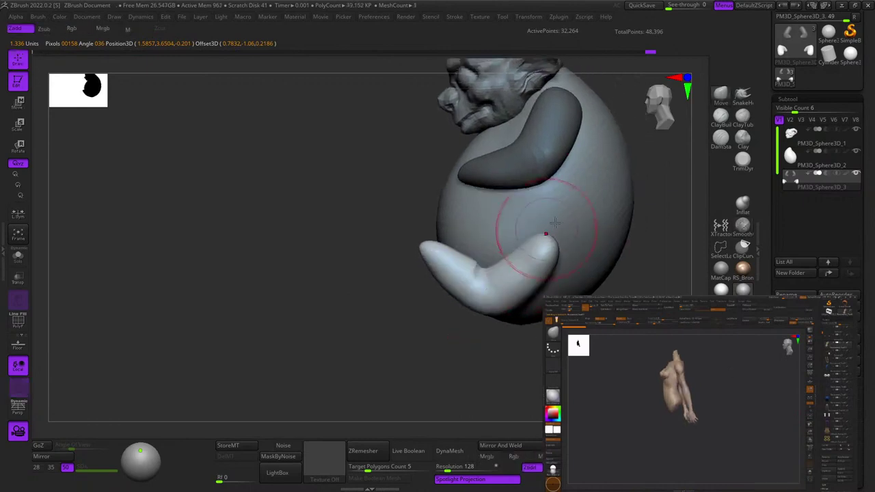
Reshape the thighs in side view with the Move brush, pulling their upper ends up into a fuller, rounder form.
alt+right_drag(603, 132, 501, 180)
mouse_move(517, 221)
mouse_down()
mouse_move(503, 200)
mouse_move(515, 204)
mouse_up()
right_click(514, 205)
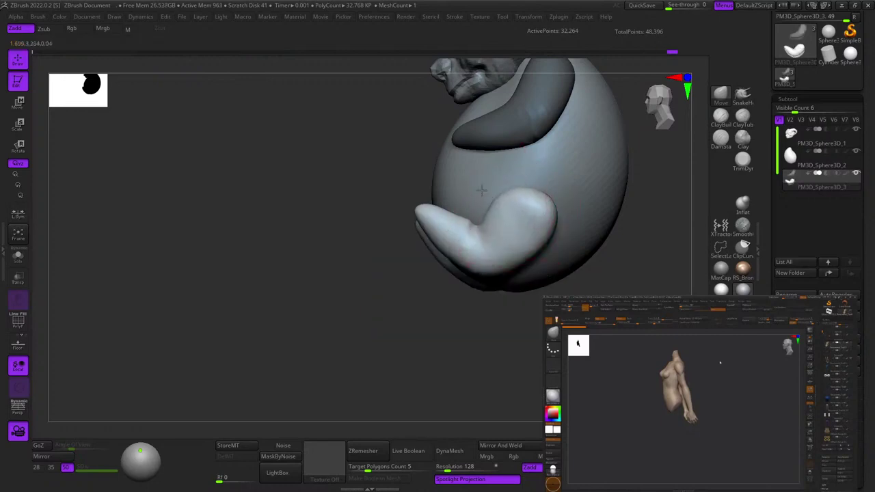
right_drag(514, 187, 550, 139)
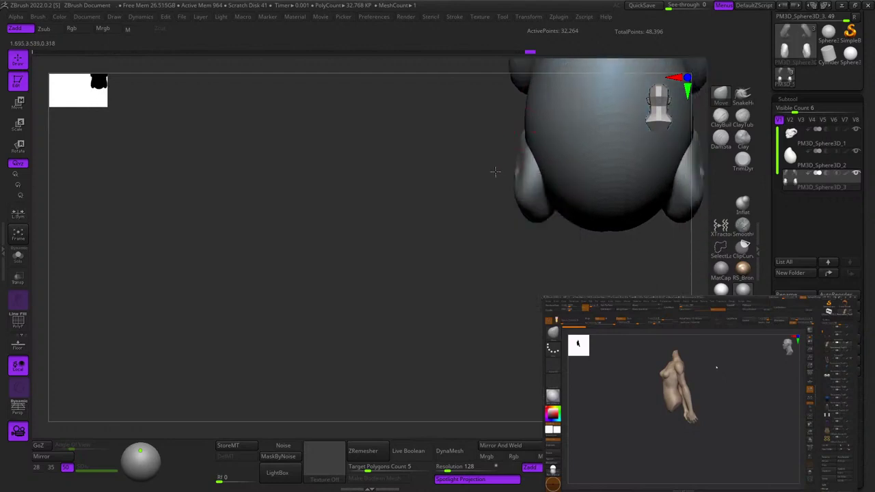
Adjust the brush size and refine the thighs' outer contour from behind with the Move brush.
right_click(508, 180)
drag(519, 180, 515, 179)
right_drag(510, 180, 520, 205)
shift+drag(585, 216, 590, 231)
alt+right_drag(445, 239, 517, 195)
right_click(518, 196)
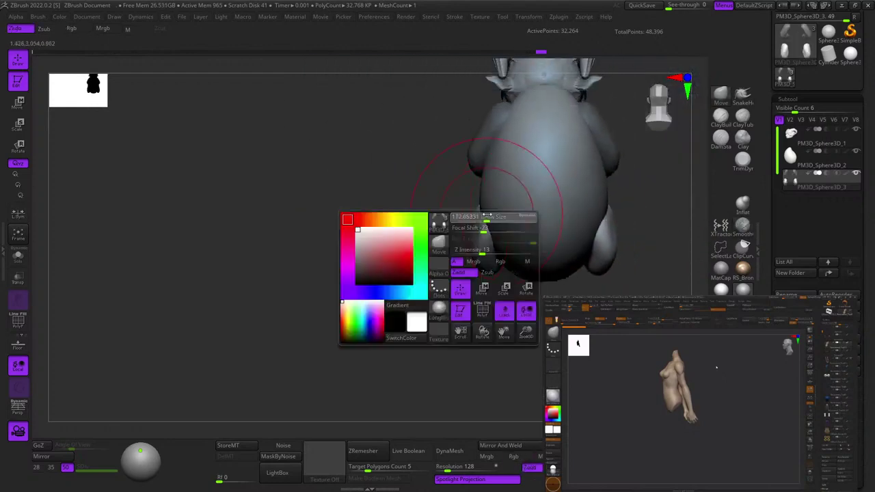
mouse_move(478, 230)
mouse_down()
mouse_move(487, 225)
mouse_move(468, 209)
mouse_move(460, 218)
mouse_up()
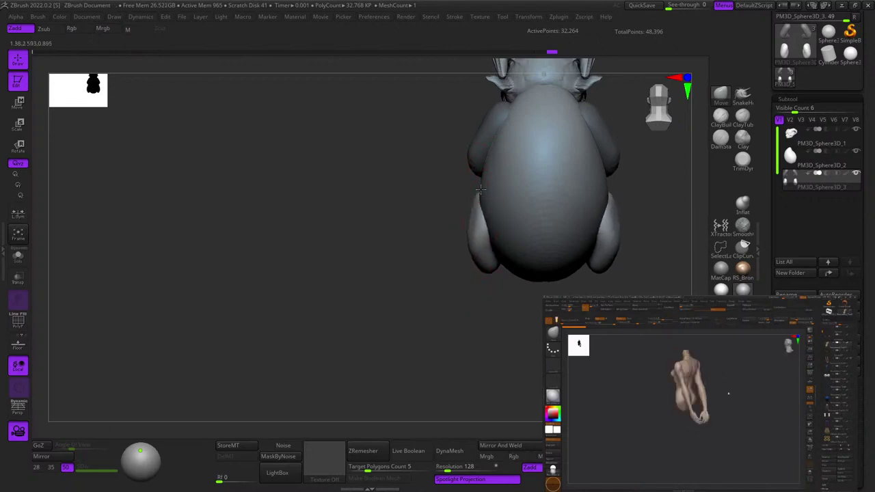
right_drag(476, 238, 540, 231)
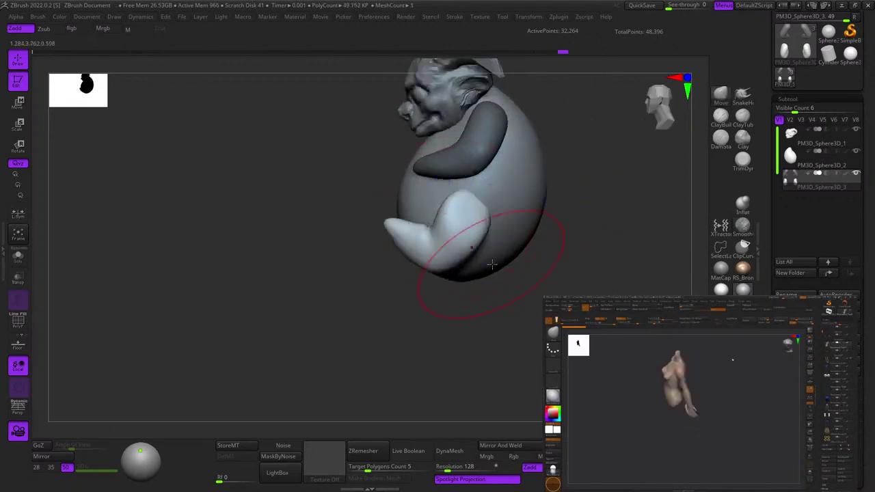
Compare the body and legs from behind, then reselect the legs and adjust their placement with the gizmo in side view.
shift+right_drag(492, 265, 438, 256)
alt+click(489, 228)
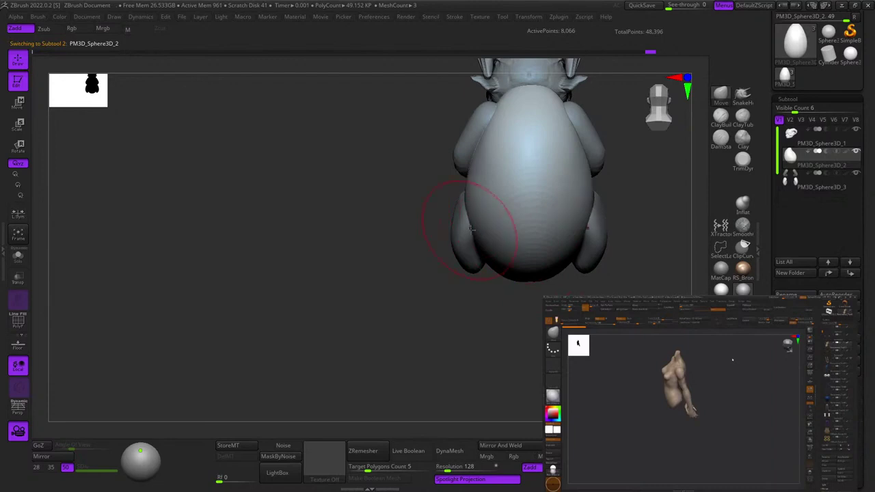
ctrl+right_drag(471, 228, 524, 240)
right_click(491, 182)
right_click(487, 245)
right_drag(433, 250, 512, 236)
alt+click(451, 264)
key(w)
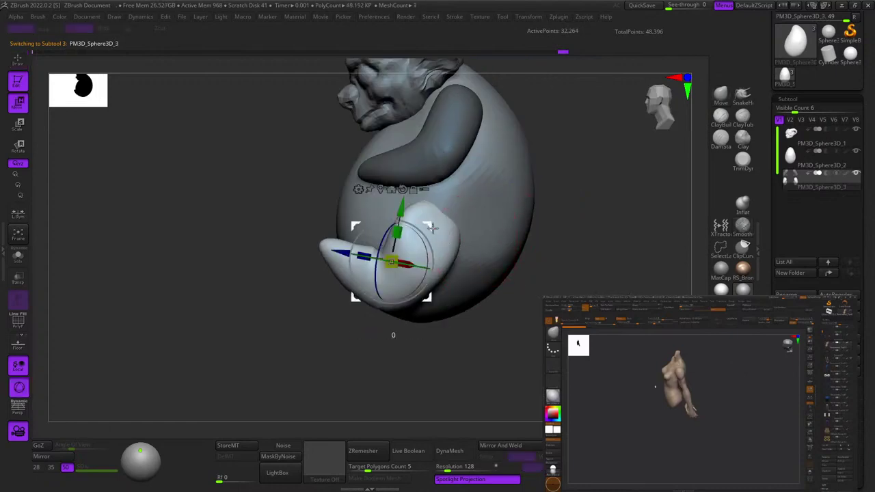
drag(432, 228, 446, 253)
key(q)
Select the body and refine its flanks between the arms and legs from behind.
mouse_move(445, 246)
shift+right_down()
mouse_move(479, 226)
mouse_move(469, 284)
shift+right_up()
alt+click(495, 255)
alt+click(468, 243)
shift+drag(483, 250, 473, 207)
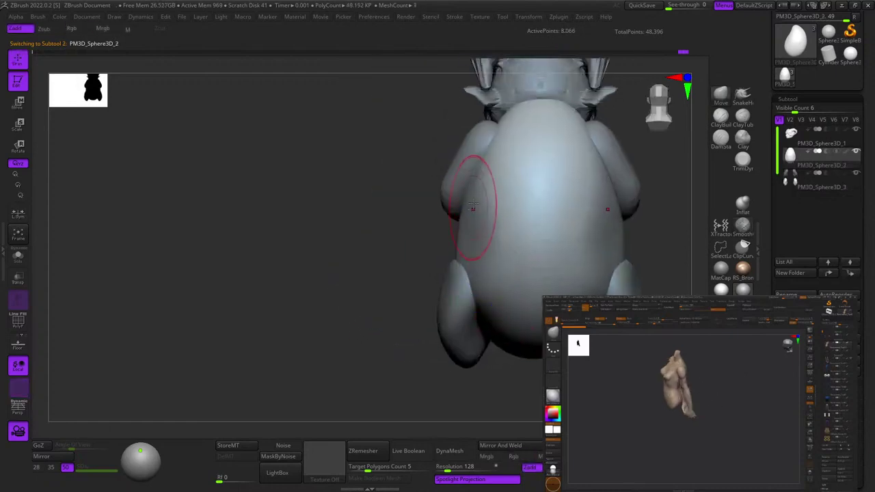
right_click(448, 207)
mouse_move(468, 208)
right_down()
mouse_move(510, 205)
mouse_move(496, 196)
right_up()
right_drag(498, 164, 527, 141)
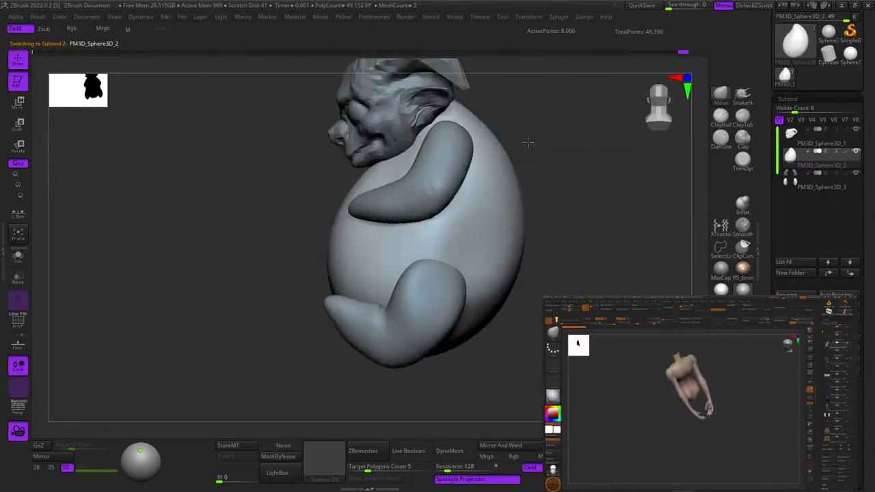
Select the legs, check their polygroups with the polyframe, and fine-tune their rotation with the gizmo in side view.
ctrl+right_drag(426, 287, 428, 263)
right_drag(428, 263, 486, 258)
right_click(484, 258)
alt+click(392, 262)
key(shift+f)
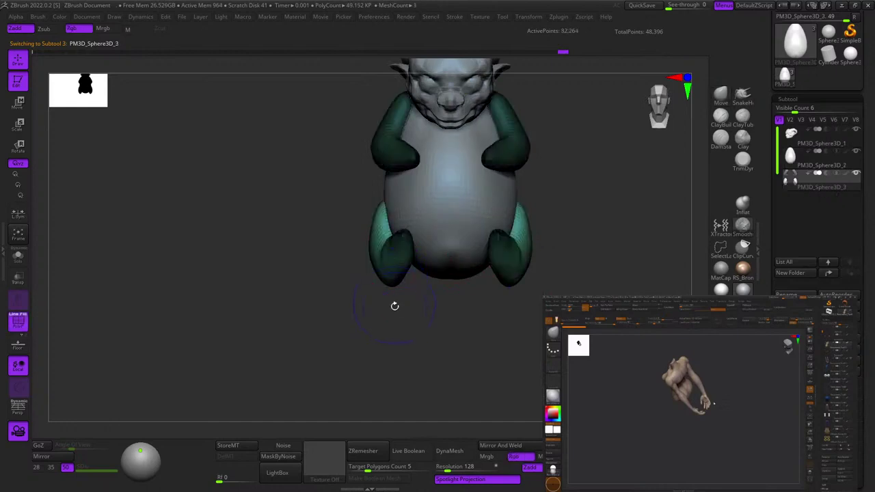
key(shift+f)
right_drag(395, 305, 500, 298)
key(e)
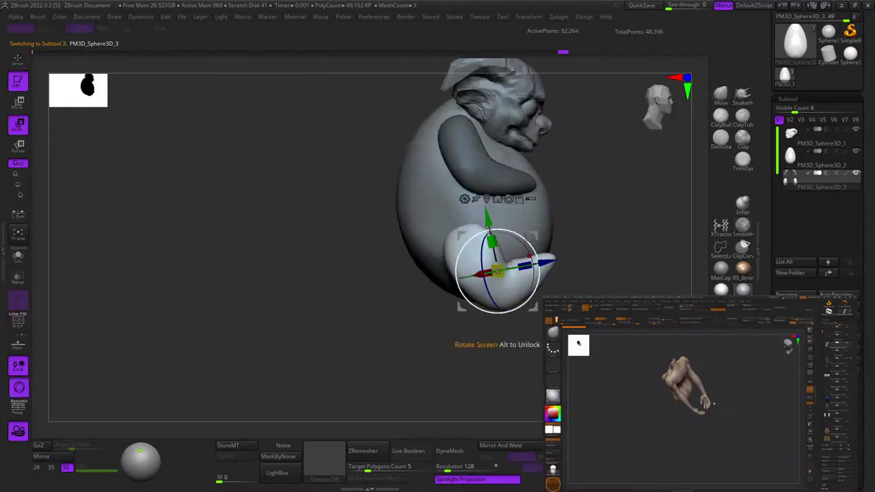
key(q)
mouse_move(527, 238)
alt+right_down()
mouse_move(499, 207)
mouse_move(500, 244)
alt+right_up()
Slim and taper the shins toward their tips with the Move brush in side view.
click(724, 96)
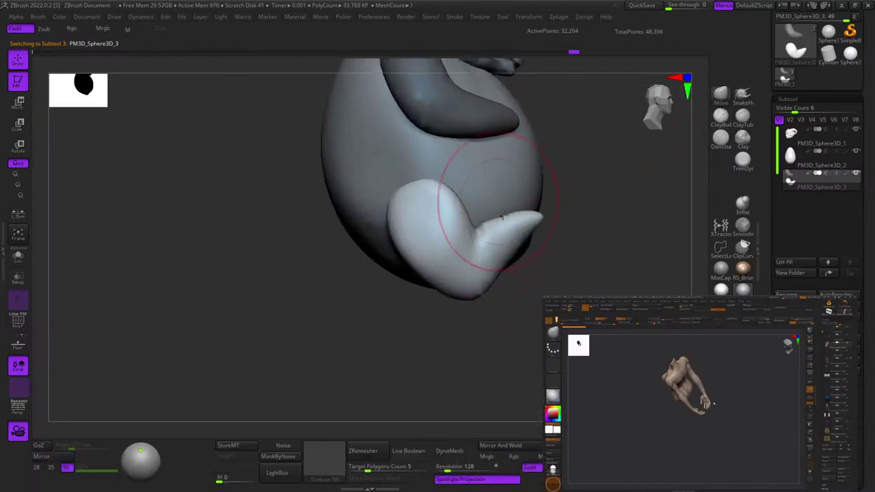
right_drag(582, 223, 523, 233)
drag(512, 233, 517, 234)
right_drag(491, 222, 539, 214)
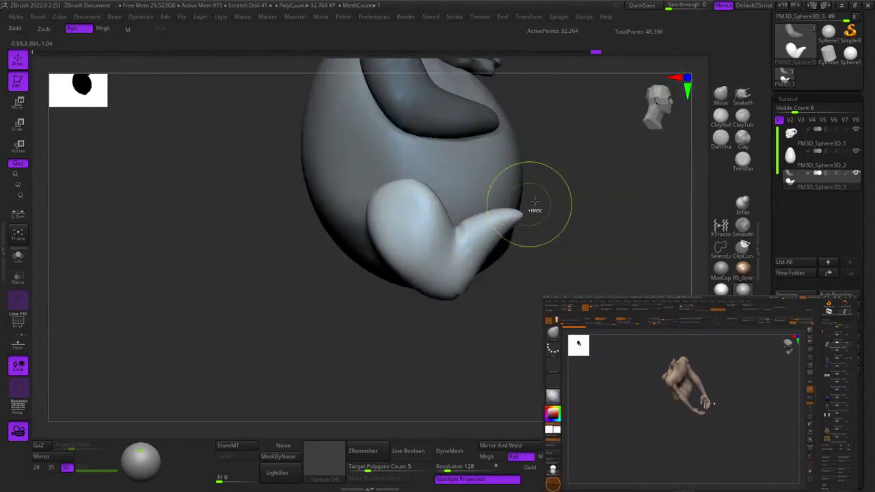
Pull the shin tips upward and widen them in front view into blunt, rounded foot ends.
ctrl+right_drag(504, 165, 513, 219)
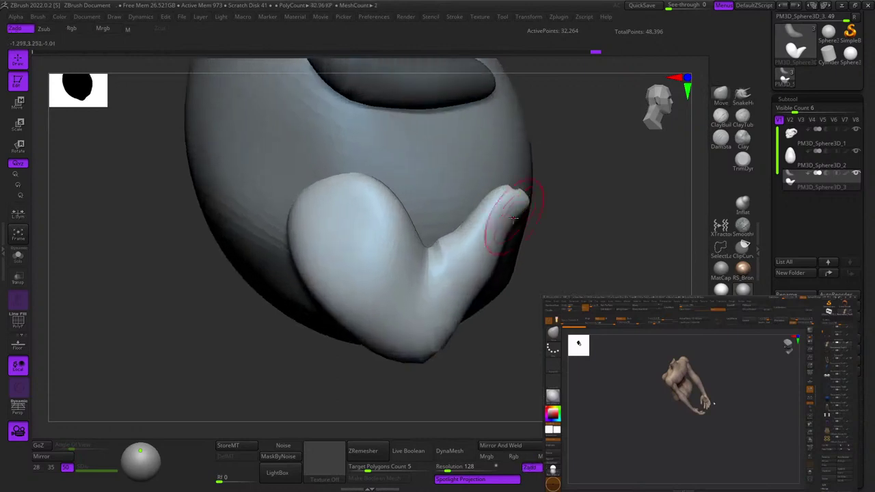
shift+right_drag(508, 167, 495, 175)
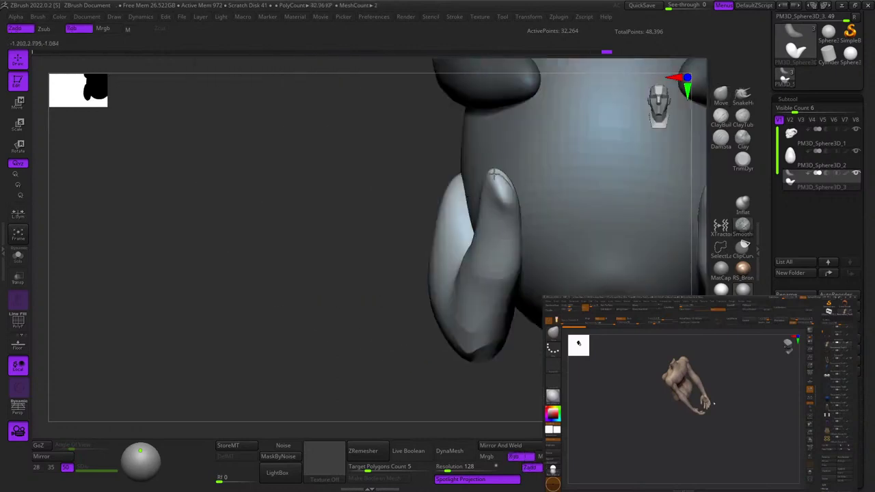
key(space)
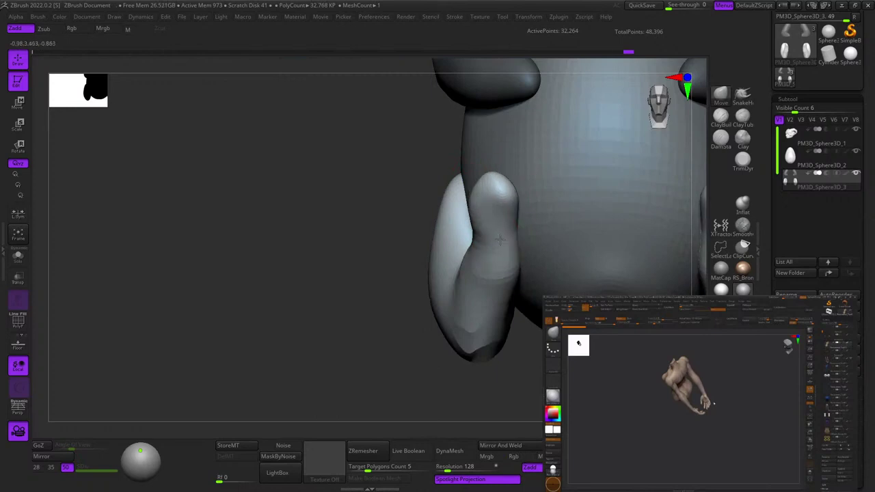
right_drag(500, 240, 540, 236)
Bulge the lower part of the shins and narrow the section below the foot ends in angled side view.
ctrl+right_drag(506, 240, 473, 253)
mouse_move(547, 171)
right_down()
mouse_move(541, 180)
mouse_move(555, 187)
right_up()
mouse_move(555, 187)
mouse_down()
mouse_move(521, 192)
mouse_move(514, 202)
mouse_up()
mouse_move(514, 202)
right_down()
mouse_move(447, 187)
mouse_move(581, 179)
right_up()
key(space)
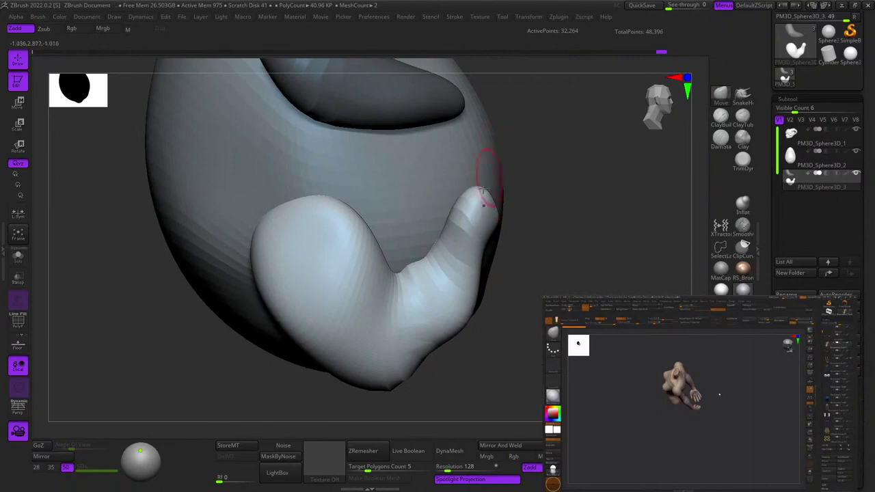
right_drag(482, 193, 454, 225)
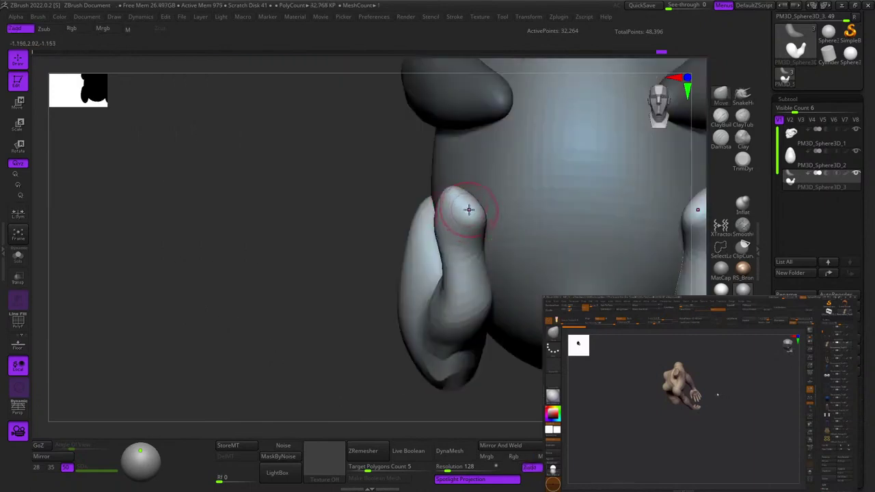
Round out and widen the foot ends from front and top views with the Move brush.
right_drag(472, 197, 481, 271)
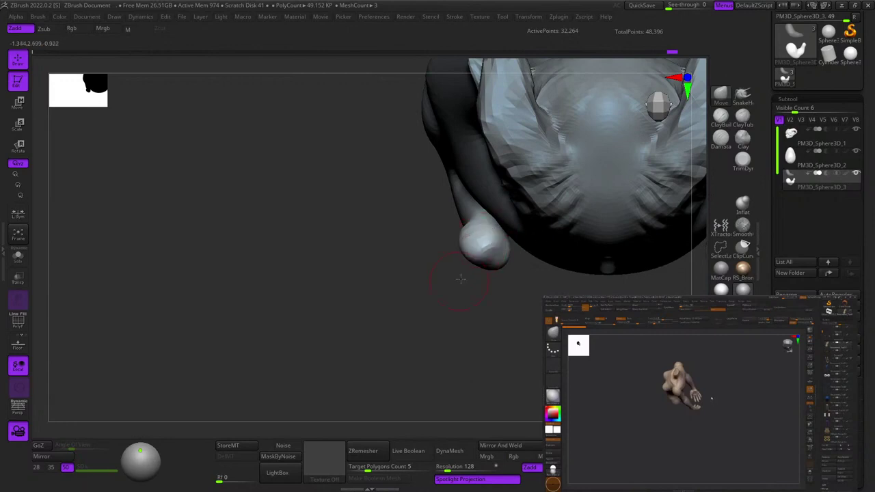
drag(461, 279, 451, 258)
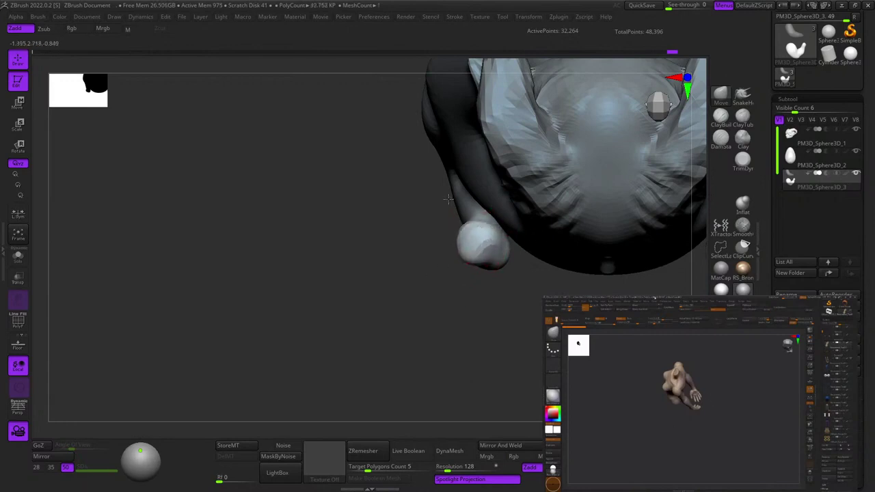
right_drag(448, 199, 493, 203)
mouse_move(457, 246)
right_down()
mouse_move(430, 258)
mouse_move(491, 237)
mouse_move(568, 190)
right_up()
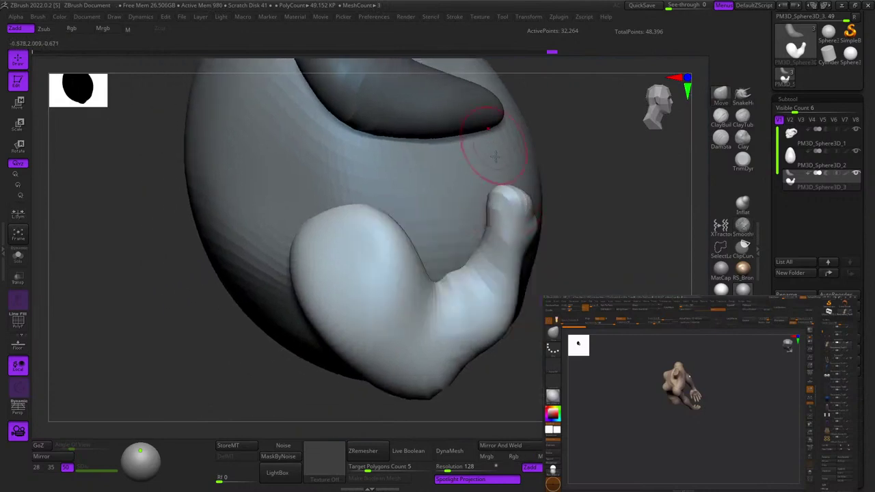
Stretch the foot ends upward and flatten their tips, working from below and behind.
right_drag(489, 194, 505, 227)
drag(525, 181, 530, 151)
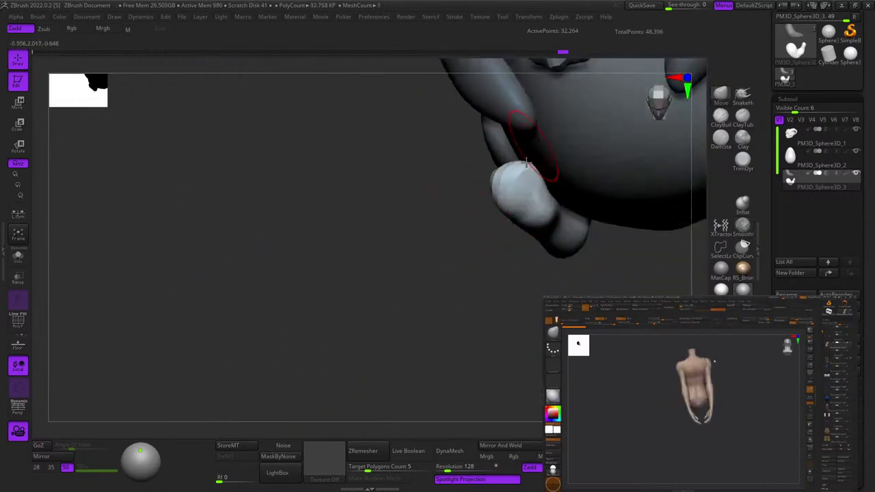
right_drag(530, 150, 553, 123)
mouse_move(495, 190)
right_down()
mouse_move(533, 188)
mouse_move(494, 201)
right_up()
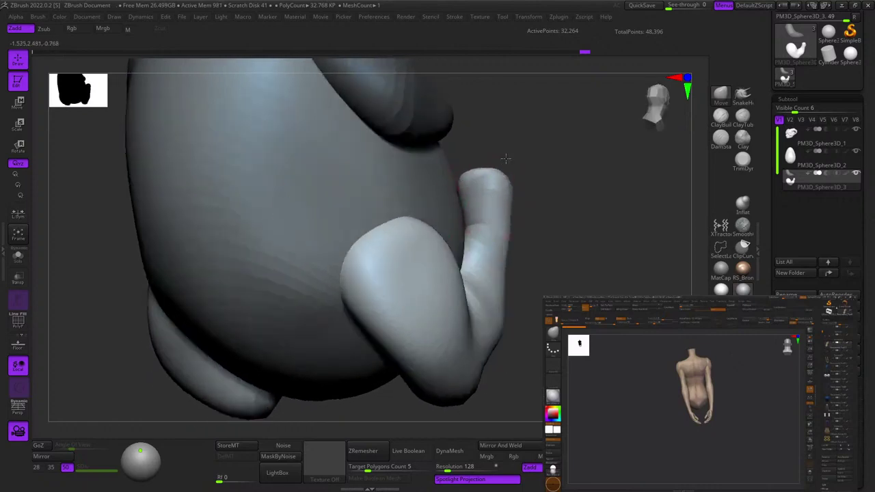
mouse_move(507, 159)
right_down()
mouse_move(452, 164)
mouse_move(532, 190)
mouse_move(453, 189)
right_up()
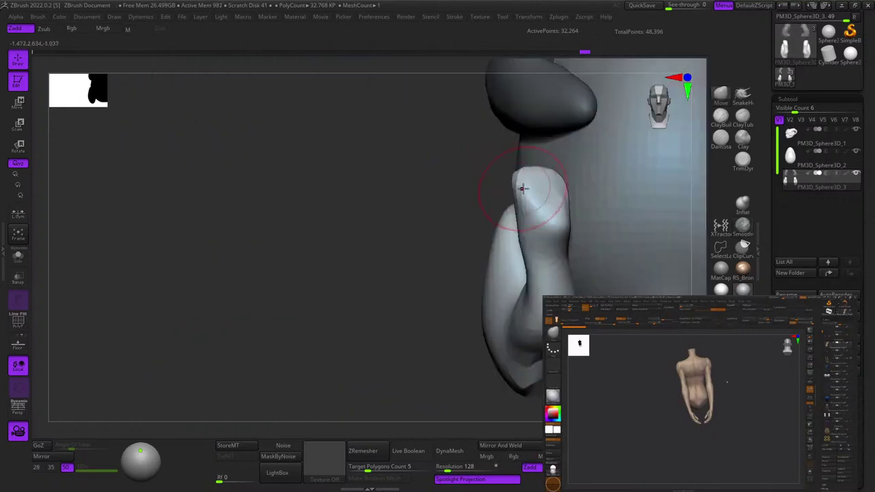
Adjust the outer edge of the foot ends and widen the lower shin bulge in front view.
drag(522, 189, 516, 193)
alt+right_drag(479, 219, 418, 236)
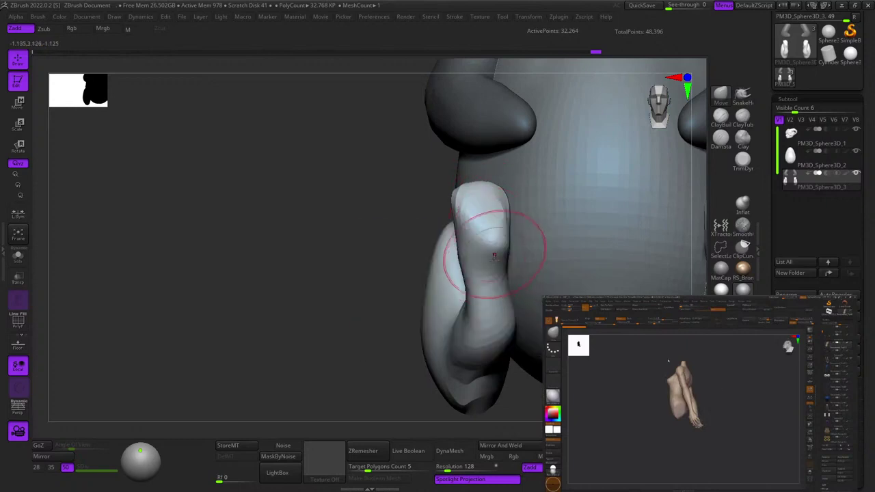
right_click(493, 208)
alt+right_drag(476, 261, 483, 167)
drag(511, 207, 524, 207)
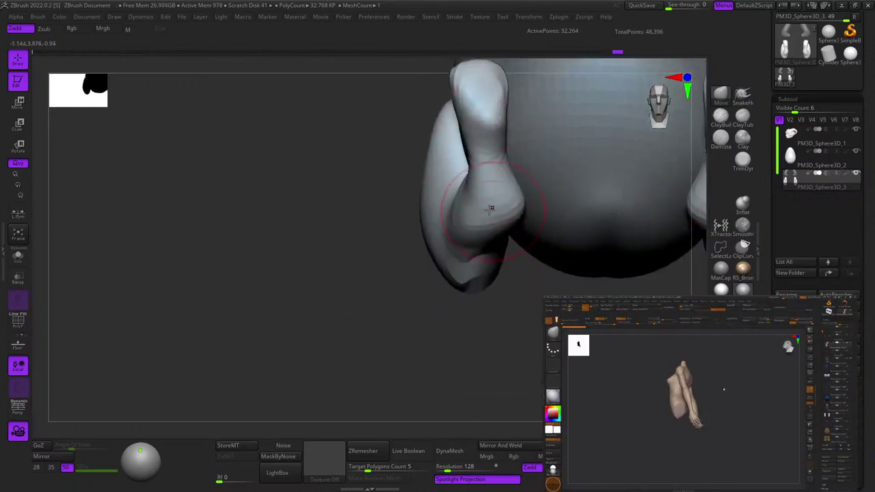
drag(487, 238, 489, 218)
Adjust the brush size and shape the bend between thigh and shin in side view.
right_drag(490, 217, 529, 186)
alt+right_drag(500, 228, 526, 239)
key(space)
drag(502, 225, 507, 225)
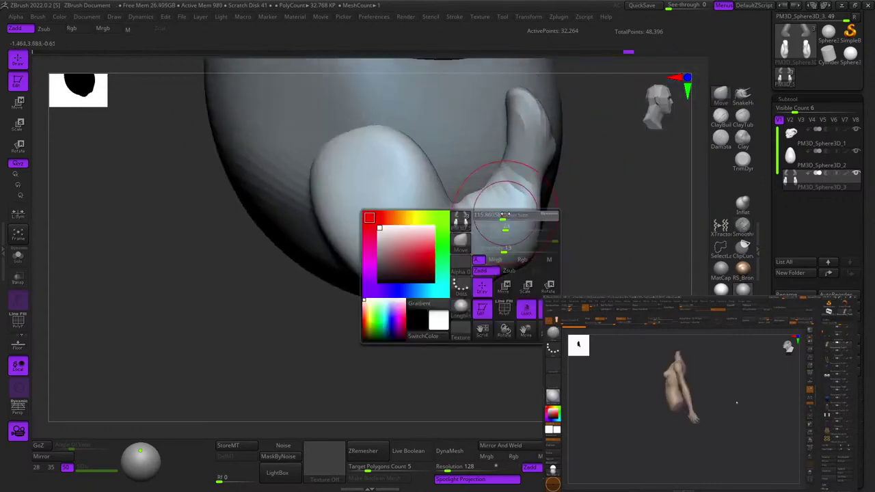
drag(470, 197, 466, 204)
alt+right_drag(509, 199, 513, 194)
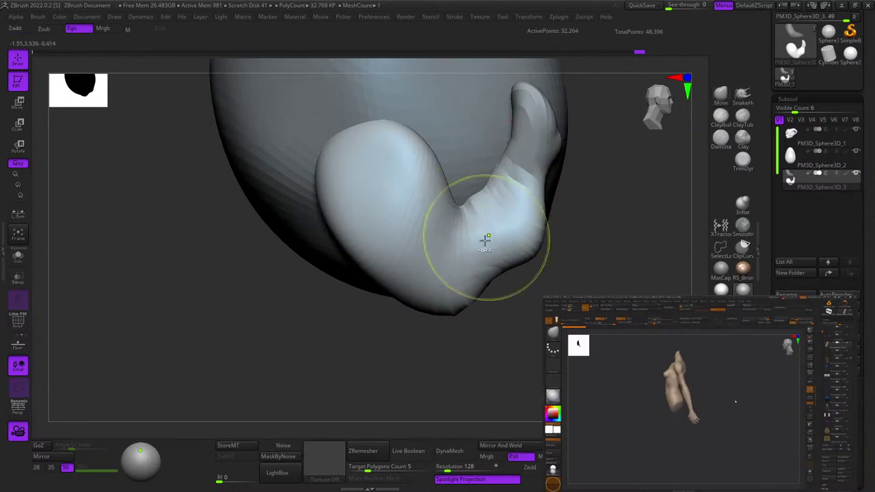
Round the underside of the leg bend and refine the thighs' outer contour from side and front views.
alt+right_drag(454, 257, 490, 177)
drag(468, 204, 465, 198)
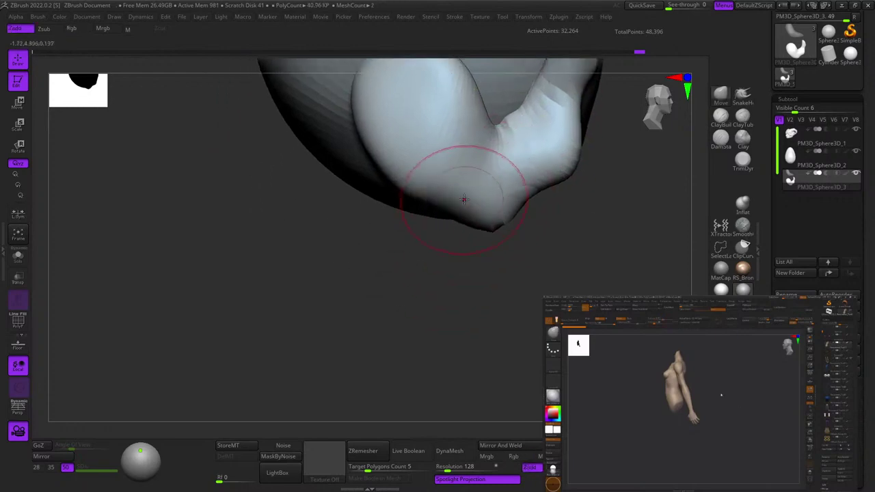
mouse_move(465, 198)
alt+right_down()
mouse_move(461, 239)
mouse_move(437, 231)
alt+right_up()
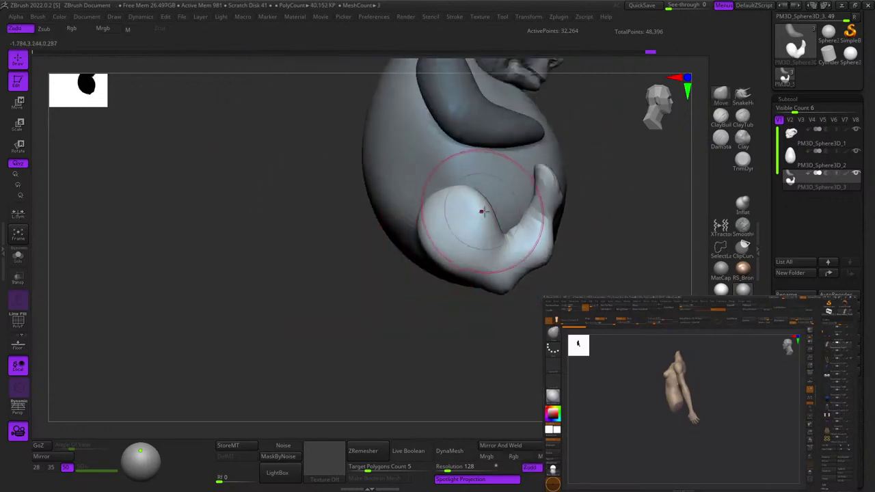
ctrl+right_drag(483, 212, 411, 229)
drag(472, 254, 449, 235)
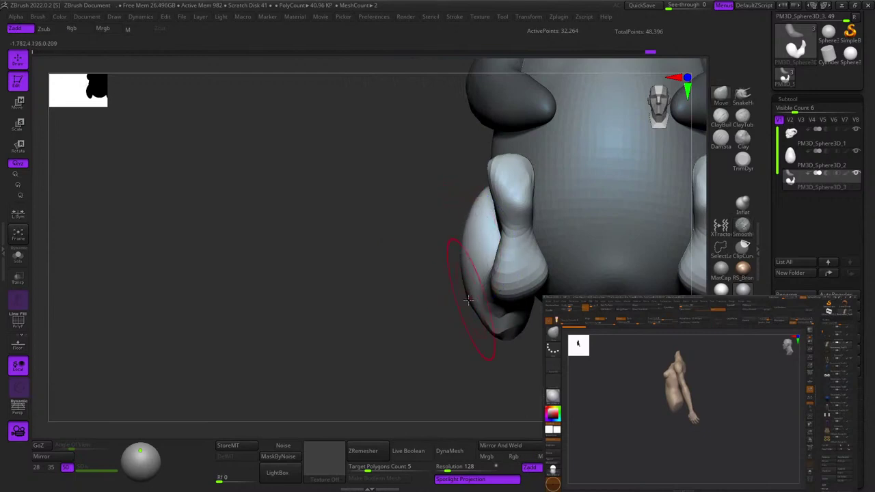
drag(469, 299, 473, 293)
mouse_move(473, 292)
alt+right_down()
mouse_move(405, 253)
mouse_move(459, 353)
mouse_move(405, 346)
mouse_move(478, 357)
mouse_move(407, 343)
mouse_move(518, 213)
mouse_move(516, 231)
alt+right_up()
Select the body, check its polyframe, and start reshaping its underside between the legs from behind.
alt+click(453, 266)
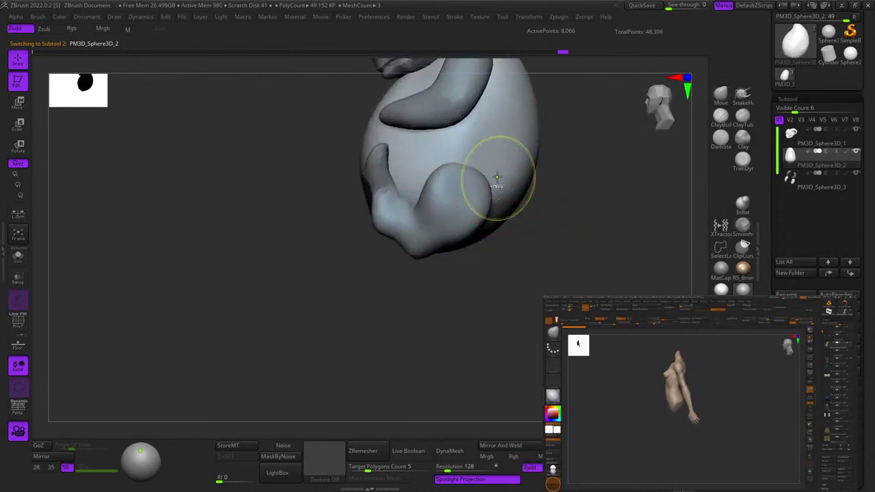
mouse_move(498, 177)
ctrl+right_down()
mouse_move(493, 203)
mouse_move(465, 242)
mouse_move(500, 179)
mouse_move(499, 226)
mouse_move(482, 260)
mouse_move(502, 205)
ctrl+right_up()
key(shift+f)
key(shift+f)
mouse_move(485, 239)
right_down()
mouse_move(492, 264)
mouse_move(509, 222)
mouse_move(521, 248)
mouse_move(504, 196)
mouse_move(528, 267)
mouse_move(476, 284)
right_up()
right_drag(525, 203, 541, 223)
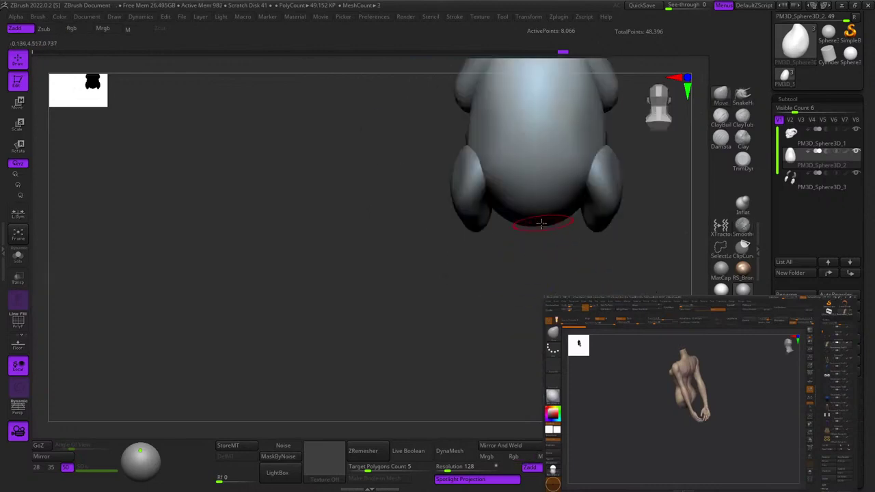
right_drag(504, 378, 529, 203)
drag(529, 203, 565, 242)
key(ctrl+z)
key(ctrl+z)
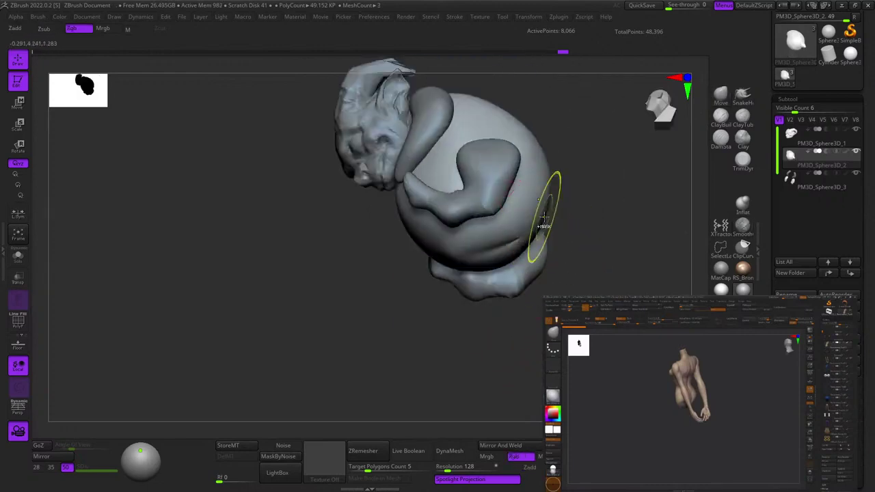
right_drag(546, 223, 542, 208)
drag(504, 255, 522, 228)
key(ctrl+z)
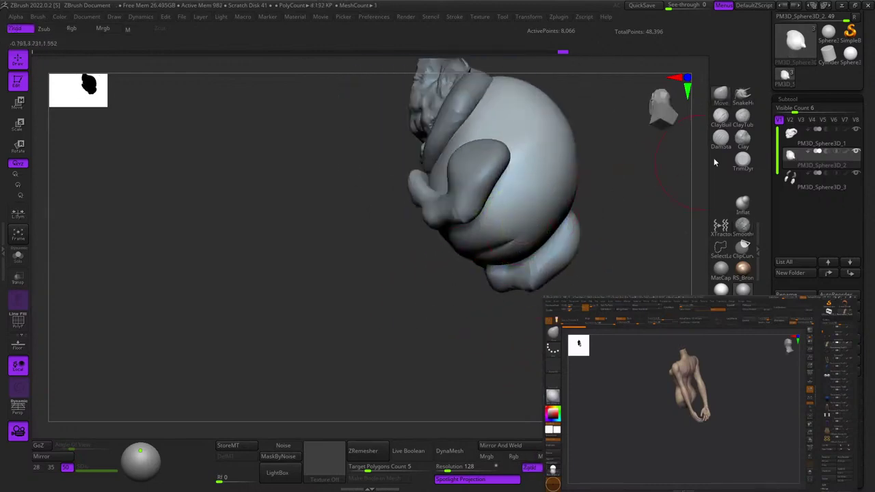
Pull a long tail forward out of the underside of the body with the SnakeHook brush and smooth it.
click(745, 94)
click(716, 111)
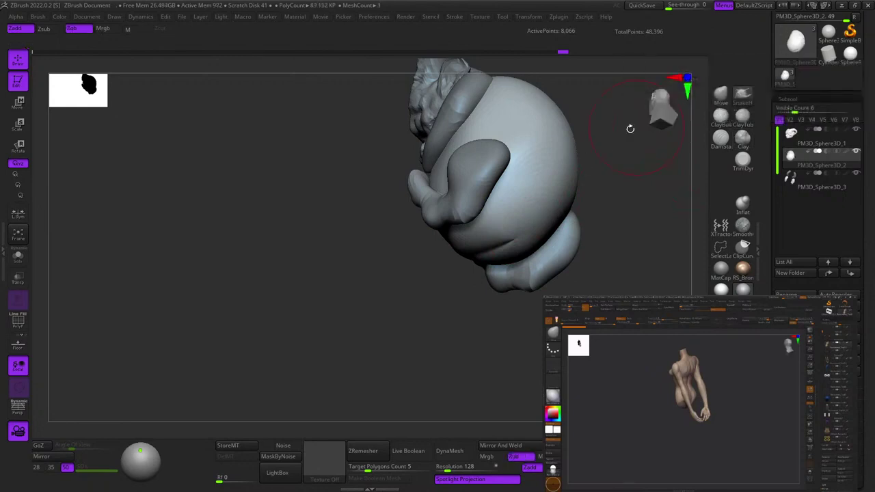
key(shift+f)
key(shift+f)
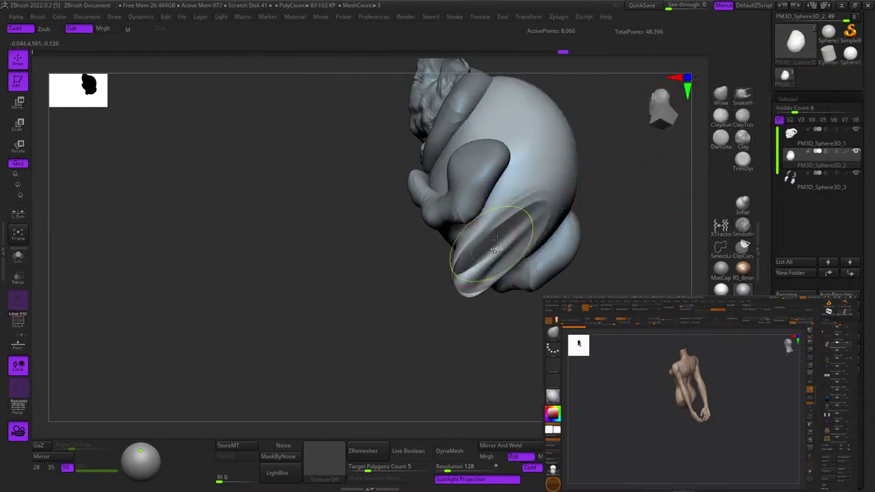
key(ctrl+z)
right_drag(497, 243, 472, 250)
shift+right_drag(518, 214, 503, 301)
right_drag(503, 301, 477, 290)
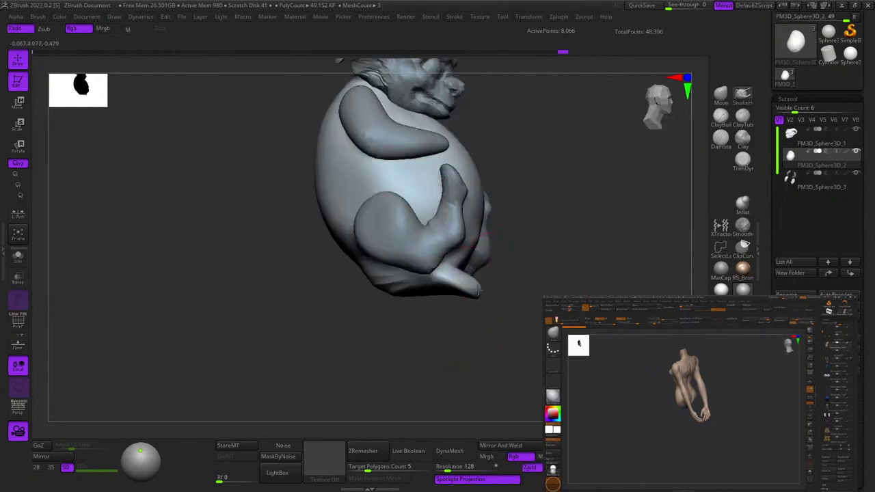
drag(502, 270, 518, 273)
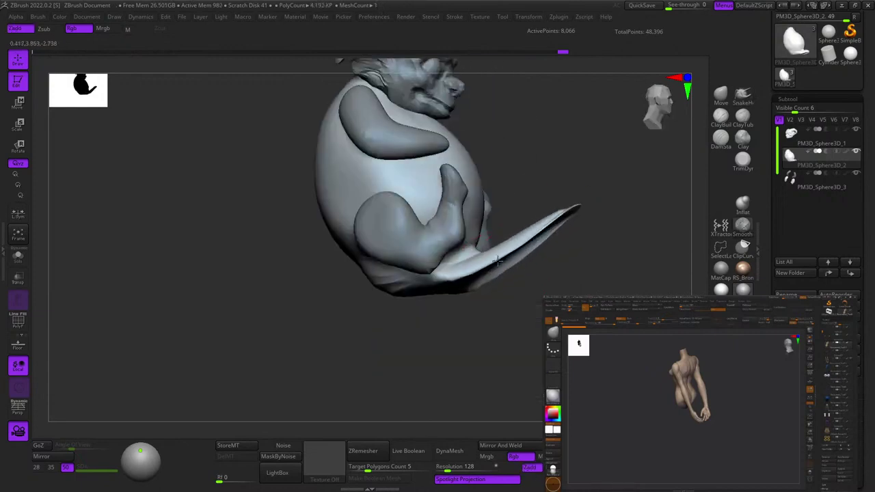
shift+drag(498, 260, 502, 263)
right_drag(495, 298, 487, 259)
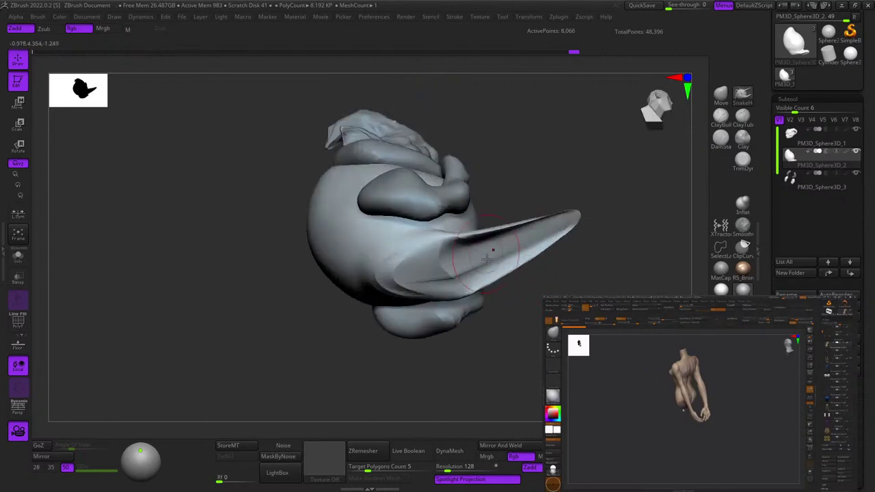
Thicken the base and underside of the tail with ClayBuildup strokes and smooth the result.
click(721, 120)
mouse_move(413, 253)
mouse_down()
mouse_move(432, 265)
mouse_move(541, 234)
mouse_move(421, 270)
mouse_up()
right_drag(465, 219, 482, 256)
right_drag(533, 189, 495, 195)
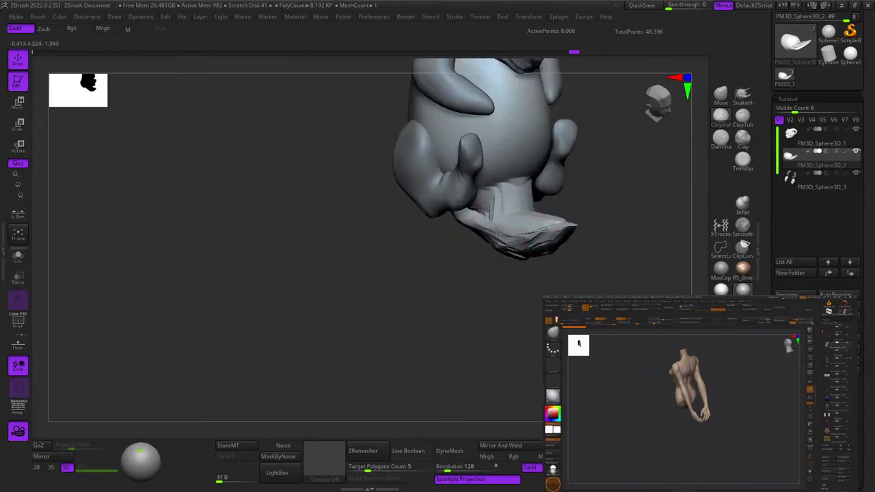
mouse_move(503, 199)
shift+mouse_down()
mouse_move(510, 203)
mouse_move(496, 218)
shift+mouse_up()
Examine the tail's shape and its junction with the body from several angles, with and without the wireframe.
mouse_move(478, 236)
right_down()
mouse_move(469, 277)
mouse_move(447, 301)
mouse_move(520, 273)
right_up()
key(shift+f)
key(shift+f)
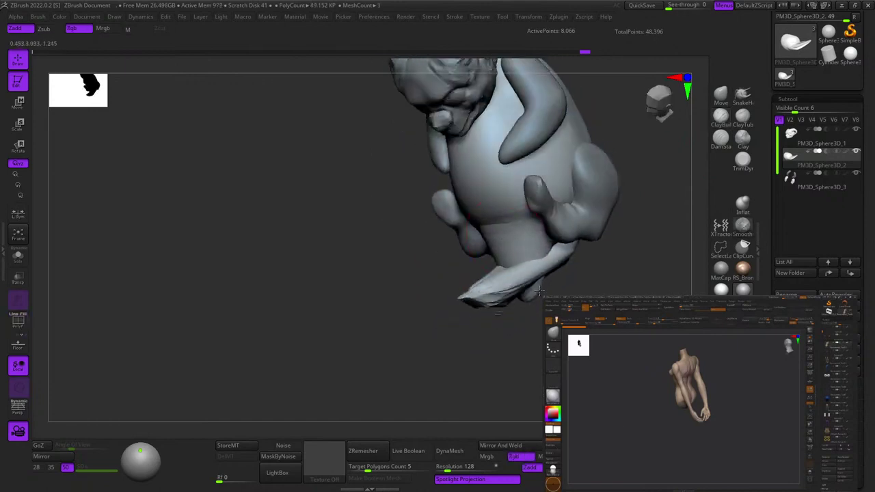
mouse_move(530, 285)
right_down()
mouse_move(497, 236)
mouse_move(508, 246)
mouse_move(510, 208)
right_up()
right_drag(643, 209, 525, 229)
ctrl+right_drag(525, 233, 537, 263)
right_drag(537, 263, 489, 264)
key(shift+f)
key(shift+f)
right_drag(499, 223, 512, 275)
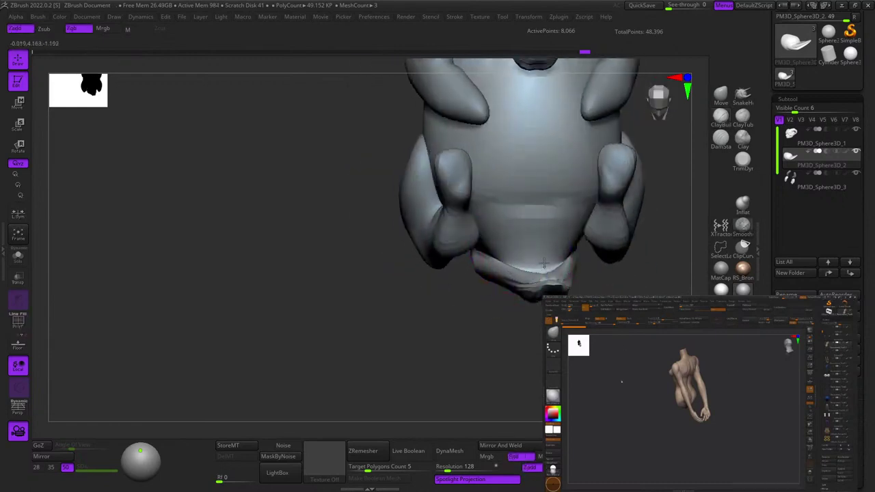
Undo the last stroke on the tail and mask the body, leaving only the tail unmasked.
drag(545, 263, 531, 266)
key(ctrl+z)
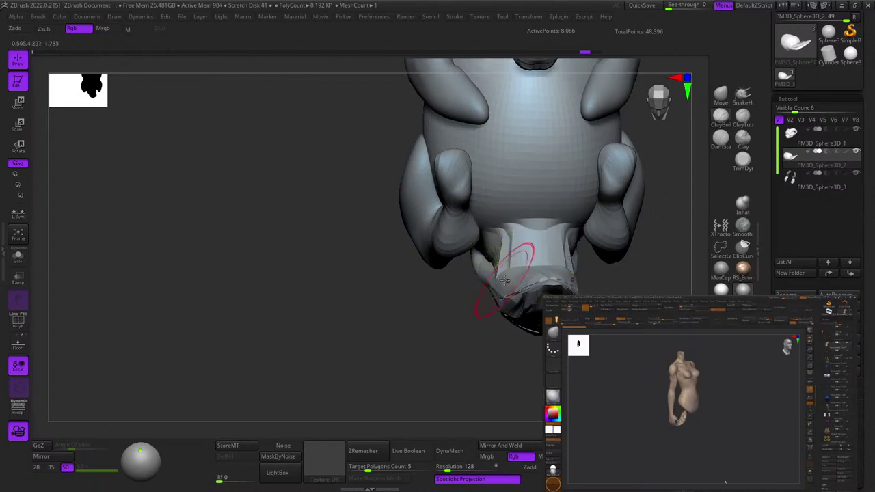
mouse_move(505, 280)
right_down()
mouse_move(506, 268)
mouse_move(506, 297)
mouse_move(517, 242)
mouse_move(519, 129)
mouse_move(500, 236)
right_up()
mouse_move(501, 236)
ctrl+right_down()
mouse_move(498, 215)
mouse_move(522, 250)
mouse_move(530, 173)
mouse_move(524, 264)
mouse_move(513, 218)
ctrl+right_up()
mouse_move(358, 160)
ctrl+mouse_down()
mouse_move(469, 94)
mouse_move(527, 273)
mouse_move(427, 309)
ctrl+mouse_up()
ctrl+right_drag(407, 310, 472, 226)
right_drag(471, 226, 551, 259)
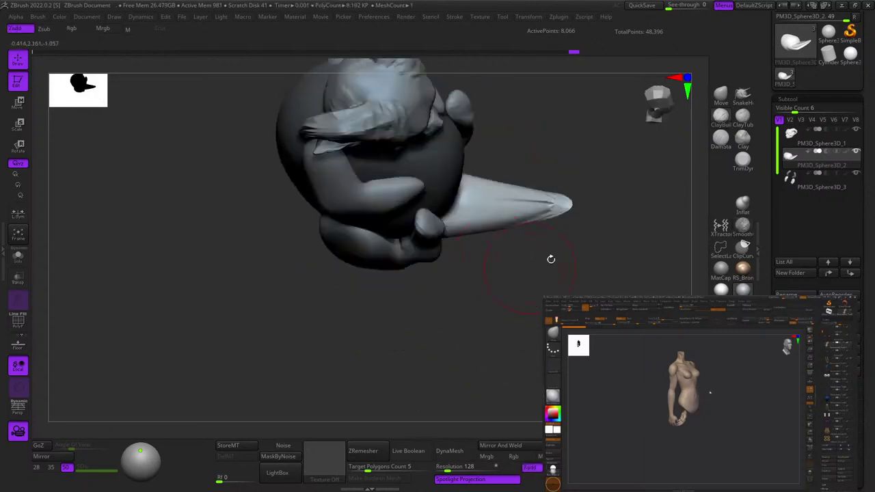
Build up volume along the sides and underside of the unmasked tail with the ClayBuildup brush.
key(space)
drag(479, 199, 547, 209)
right_drag(541, 274, 534, 185)
drag(523, 222, 467, 239)
right_drag(502, 263, 506, 147)
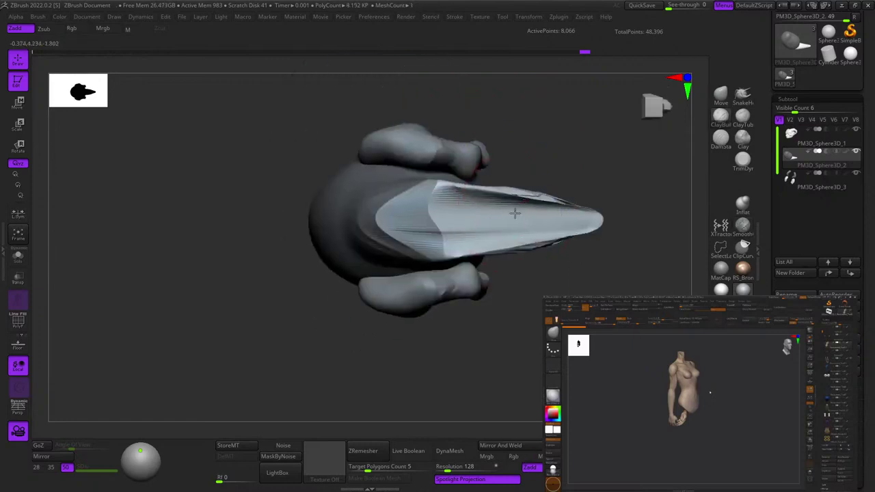
drag(515, 212, 454, 242)
mouse_move(547, 224)
mouse_down()
mouse_move(463, 229)
mouse_move(495, 245)
mouse_up()
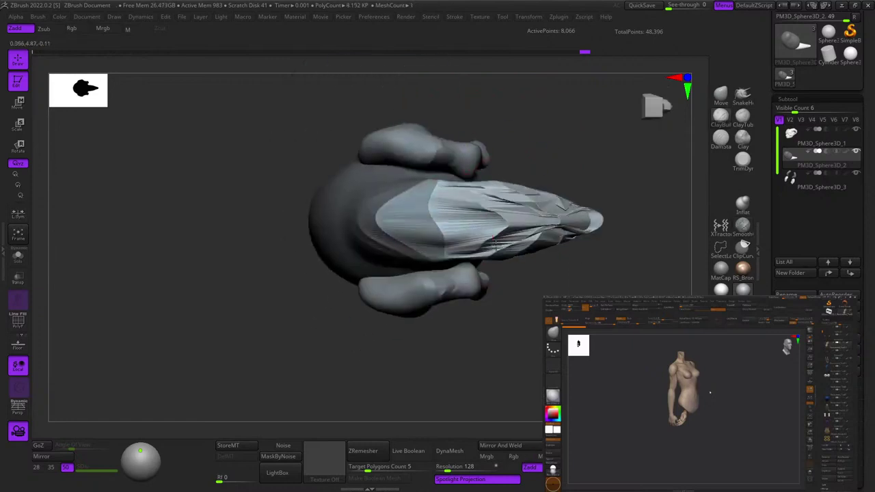
mouse_move(569, 226)
mouse_down()
mouse_move(592, 217)
mouse_move(542, 237)
mouse_up()
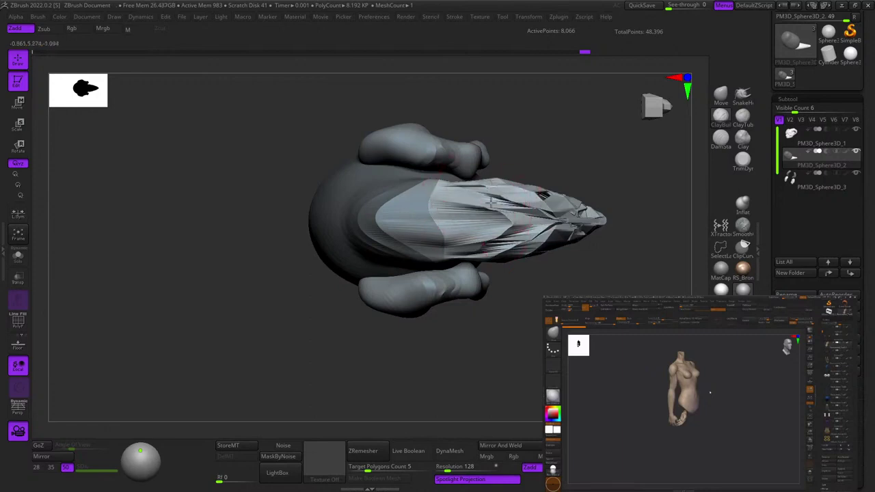
Smooth the rough clay strokes along the tail and even out its sides.
right_drag(491, 203, 494, 271)
mouse_move(568, 179)
shift+mouse_down()
mouse_move(547, 194)
mouse_move(588, 164)
mouse_move(561, 155)
mouse_move(487, 203)
shift+mouse_up()
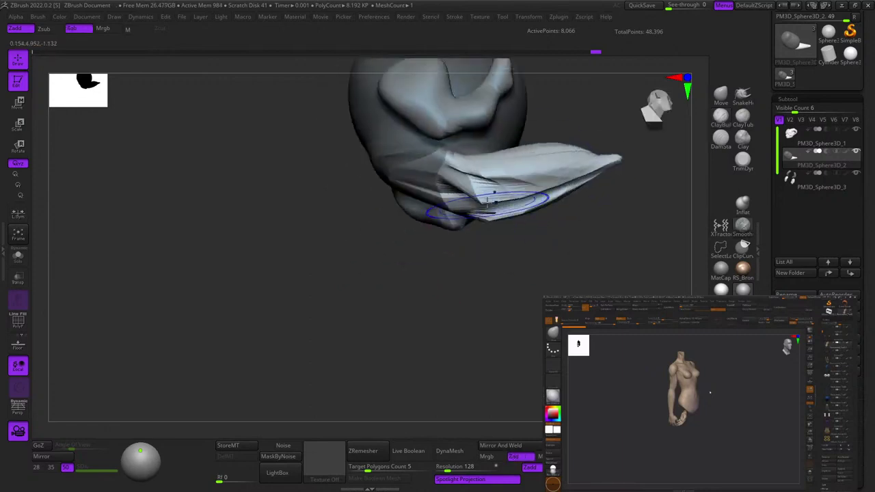
right_drag(463, 189, 493, 256)
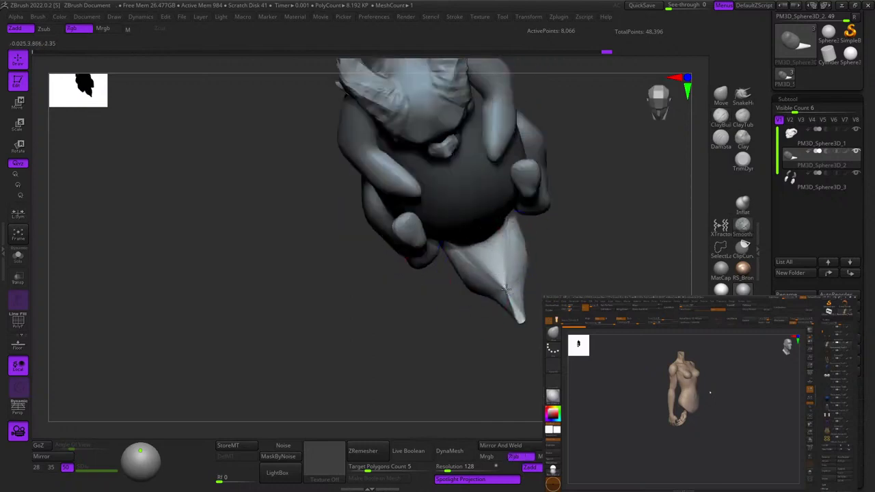
right_drag(505, 289, 455, 262)
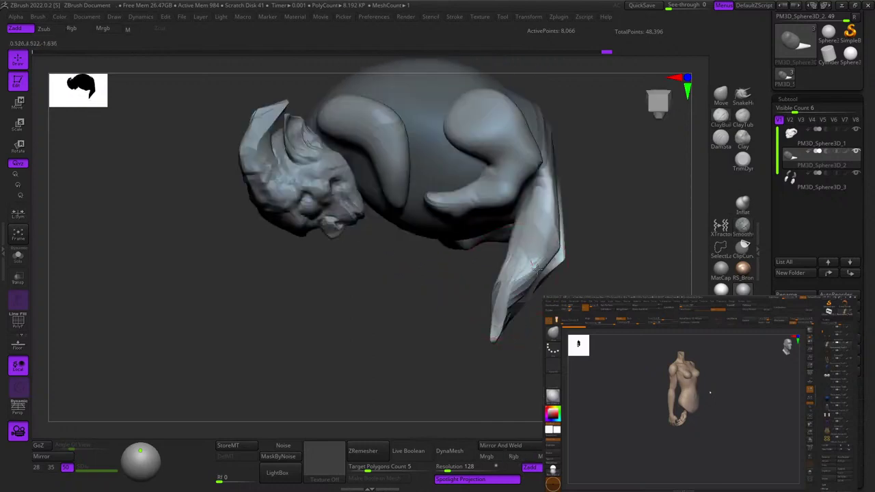
alt+right_drag(551, 215, 513, 277)
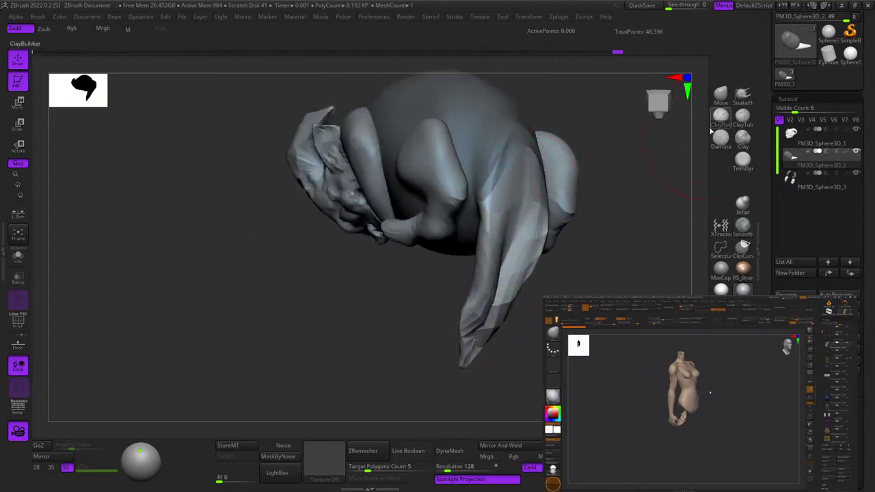
Reshape the tail into a smoother, curved taper toward the tip with the Move brush.
click(720, 99)
right_drag(578, 165, 520, 180)
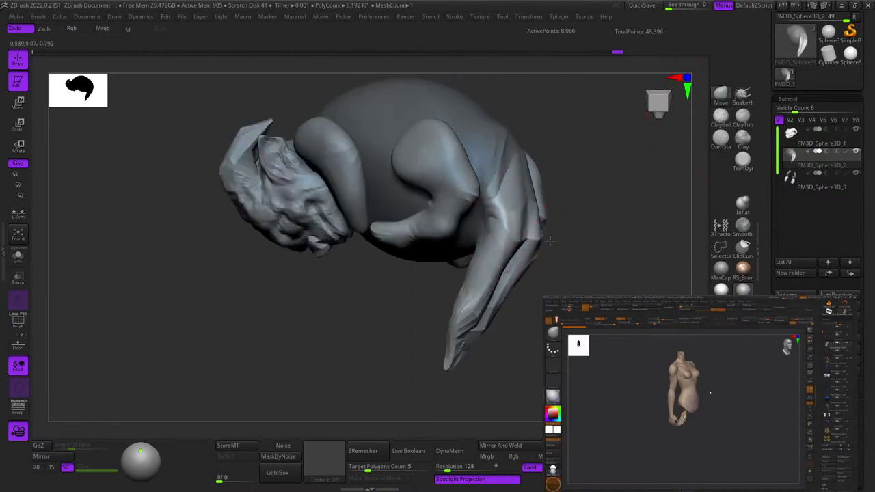
right_drag(525, 298, 506, 290)
mouse_move(482, 308)
mouse_down()
mouse_move(459, 312)
mouse_move(479, 332)
mouse_up()
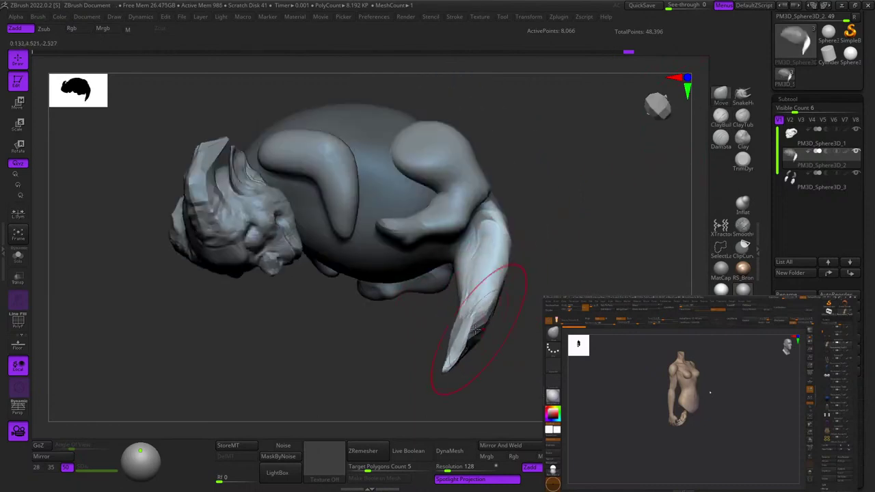
mouse_move(516, 287)
right_down()
mouse_move(502, 207)
mouse_move(445, 236)
mouse_move(472, 162)
mouse_move(504, 111)
right_up()
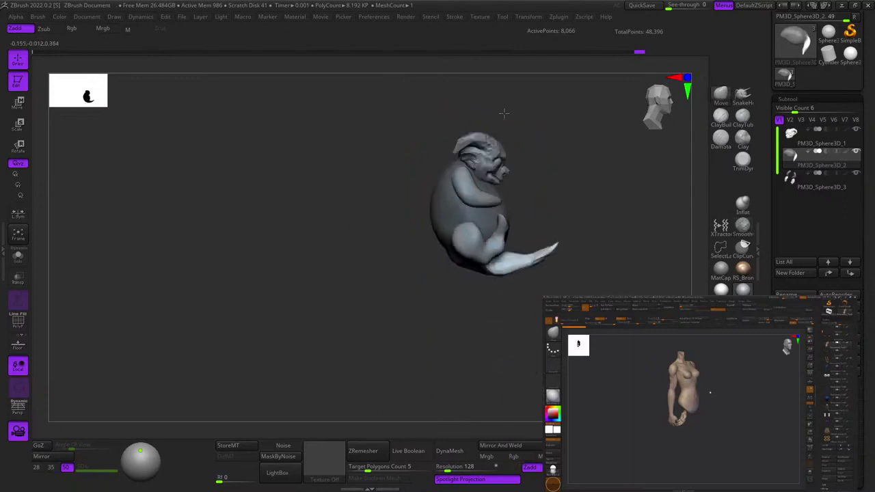
Adjust the tail's thickness and sideways outline near its middle with the Move brush.
ctrl+right_drag(516, 250, 539, 308)
right_drag(532, 241, 512, 264)
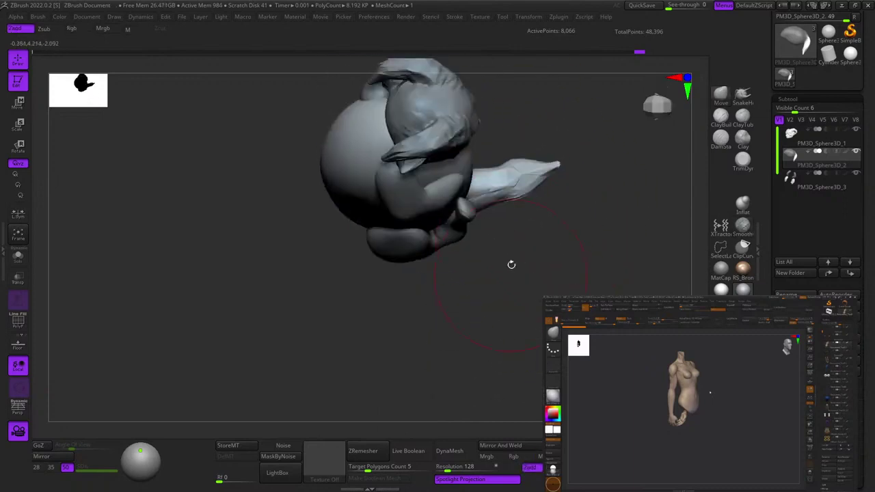
drag(514, 194, 512, 180)
right_drag(512, 180, 519, 222)
drag(493, 161, 495, 153)
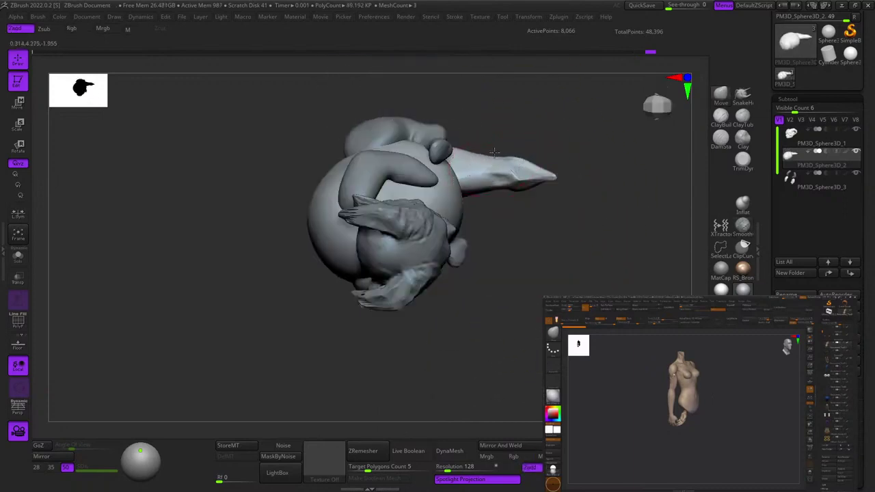
right_drag(516, 196, 524, 215)
drag(502, 195, 497, 189)
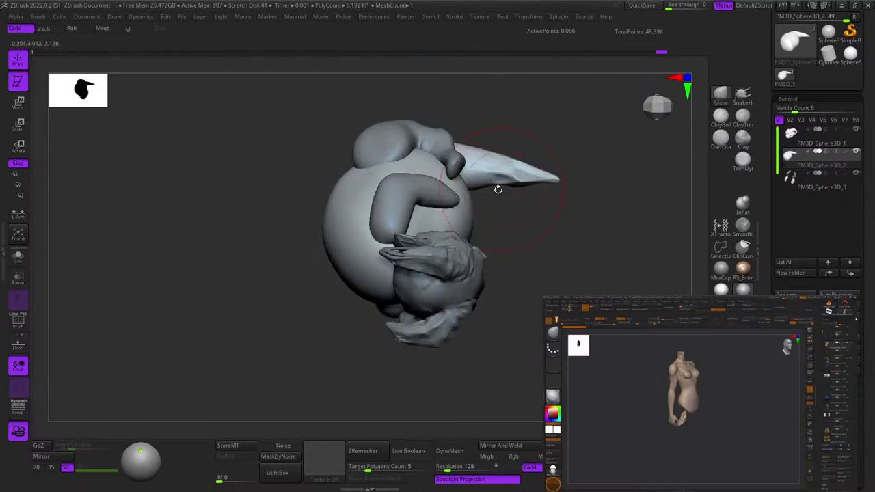
drag(495, 110, 508, 221)
Adjust the tail's base and its blend into the body from the front and underside with the Move brush.
alt+right_drag(508, 220, 478, 247)
right_click(478, 248)
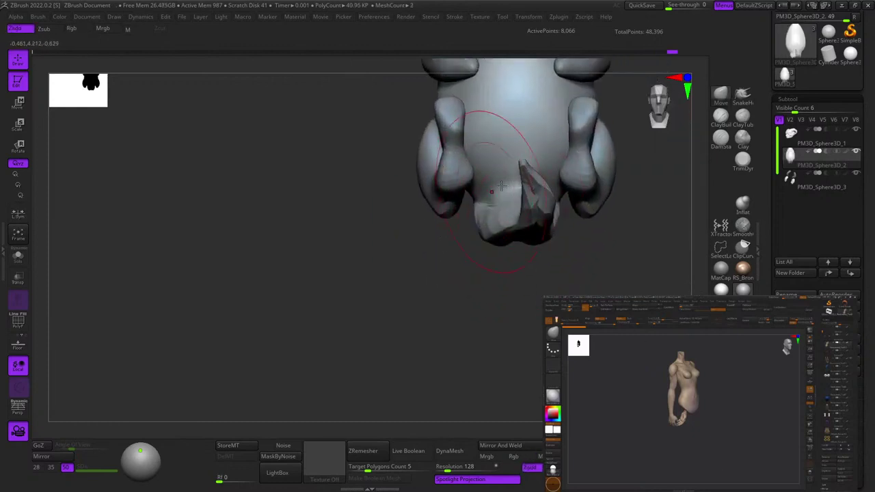
drag(501, 186, 472, 225)
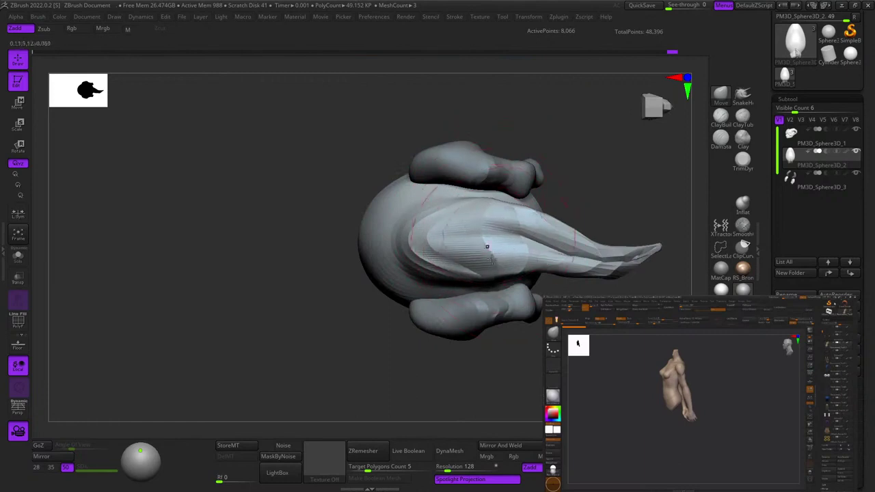
drag(491, 259, 496, 234)
drag(409, 247, 415, 251)
ctrl+right_drag(434, 279, 420, 236)
mouse_move(419, 236)
right_down()
mouse_move(414, 271)
mouse_move(391, 234)
right_up()
drag(389, 235, 545, 226)
right_drag(546, 226, 526, 213)
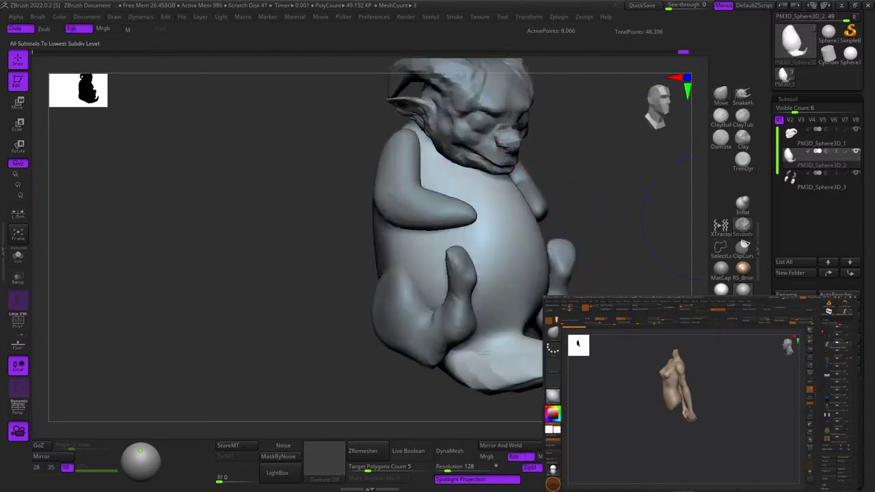
Append a sphere as a new subtool, select it and move it in front of the creature's belly.
click(836, 344)
click(525, 359)
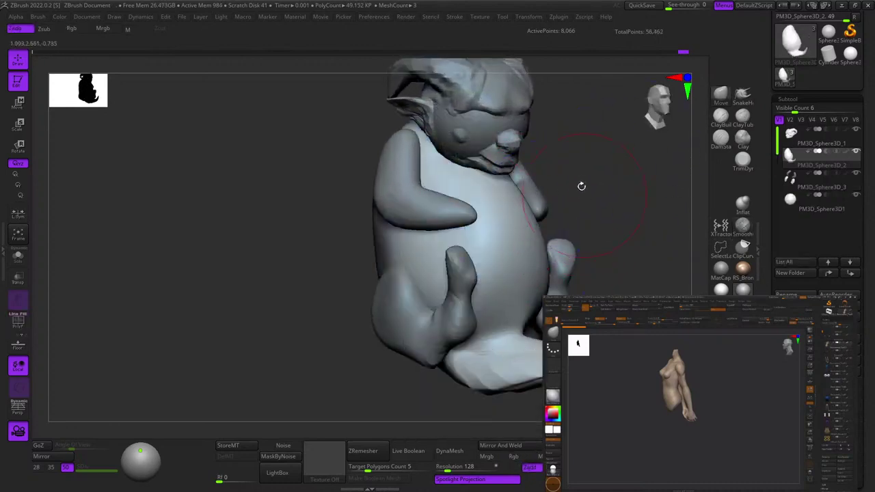
shift+right_drag(474, 128, 503, 128)
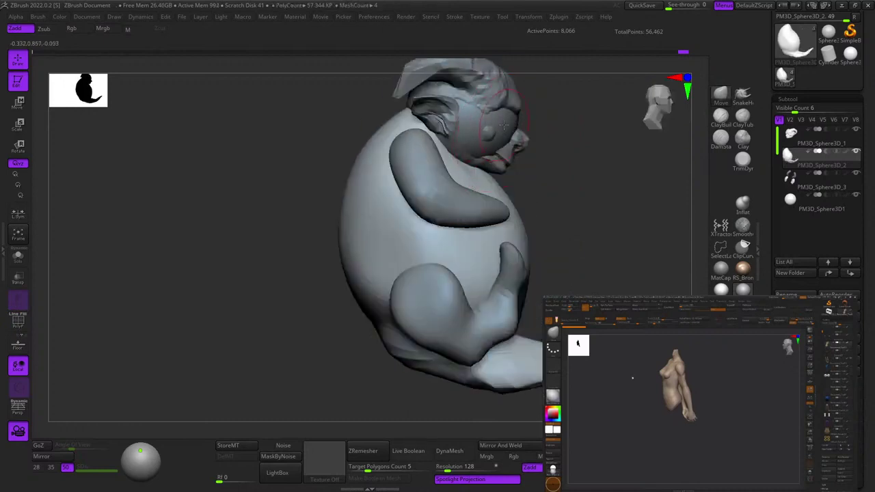
alt+click(502, 128)
key(w)
drag(506, 76, 545, 175)
shift+right_drag(545, 175, 526, 171)
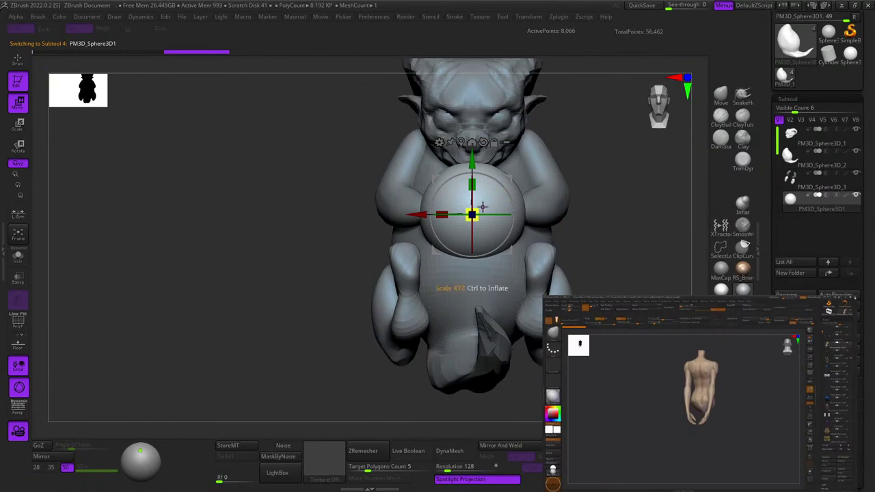
Scale the sphere down and position it against the belly between the two arms.
mouse_move(473, 214)
mouse_down()
mouse_move(439, 215)
mouse_move(461, 209)
mouse_up()
shift+right_drag(475, 185, 514, 199)
drag(498, 251, 564, 234)
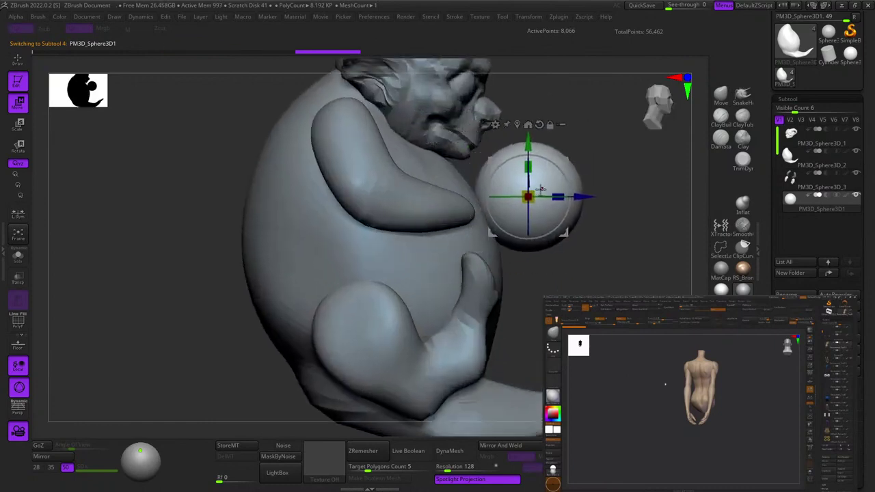
drag(528, 197, 518, 199)
drag(565, 234, 534, 246)
key(q)
mouse_move(563, 189)
ctrl+right_down()
mouse_move(566, 162)
mouse_move(572, 183)
mouse_move(621, 166)
mouse_move(580, 205)
mouse_move(617, 108)
ctrl+right_up()
mouse_move(617, 108)
shift+right_down()
mouse_move(588, 205)
mouse_move(606, 165)
mouse_move(618, 209)
shift+right_up()
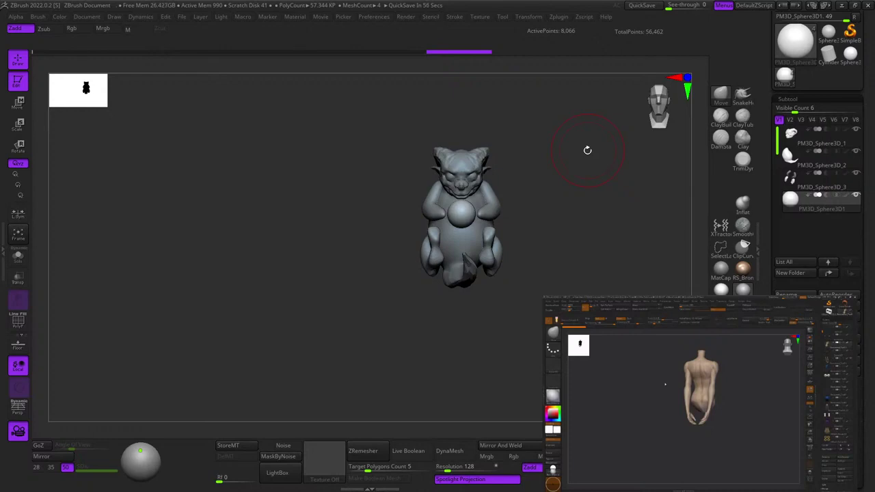
Select the legs subtool and reshape the lower leg and raised foot with the Move brush.
right_drag(581, 209, 493, 247)
alt+click(506, 231)
key(shift+f)
key(shift+f)
mouse_move(493, 247)
ctrl+right_down()
mouse_move(489, 225)
mouse_move(541, 267)
mouse_move(493, 292)
mouse_move(551, 284)
mouse_move(579, 228)
mouse_move(506, 239)
ctrl+right_up()
click(722, 98)
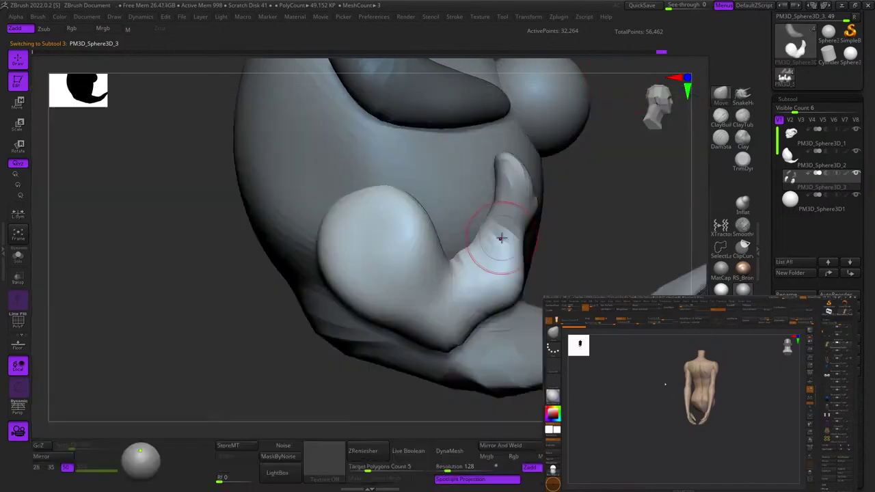
right_drag(513, 232, 457, 231)
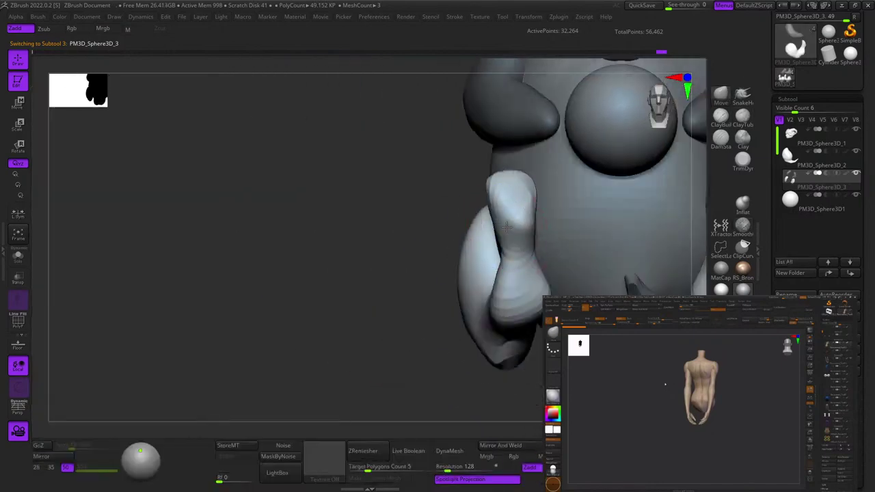
mouse_move(587, 223)
right_down()
mouse_move(508, 230)
mouse_move(573, 237)
right_up()
alt+right_drag(498, 239, 543, 182)
Smooth the bend between the thigh and the shin on the legs subtool.
right_click(525, 220)
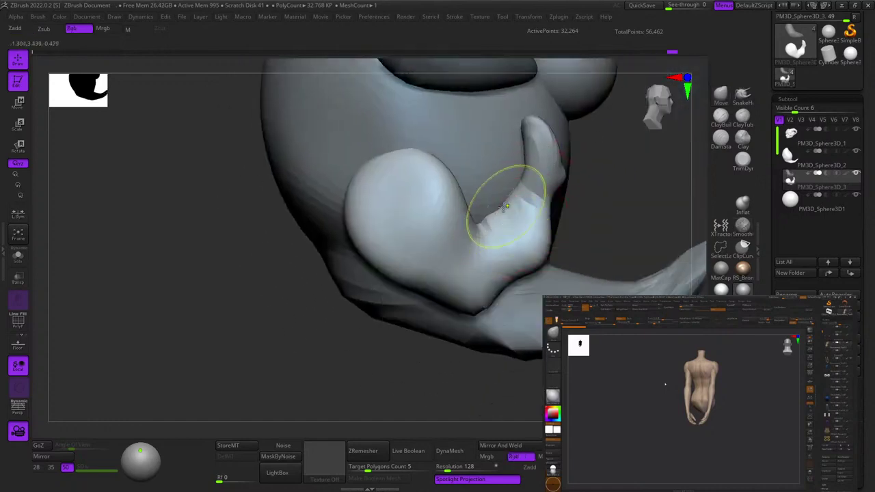
ctrl+right_drag(506, 207, 483, 235)
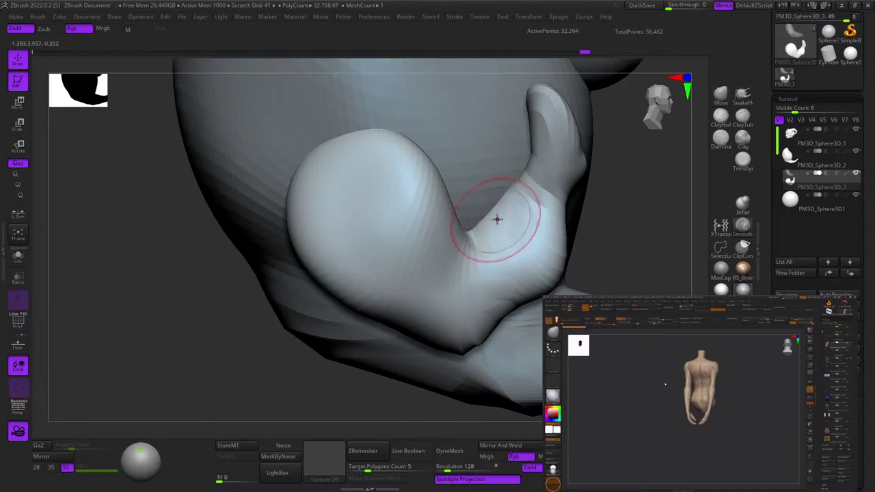
right_click(519, 227)
right_drag(497, 220, 478, 180)
right_click(528, 221)
Reselect the legs subtool, reset the gizmo's orientation and rotate both legs outward about the vertical axis.
alt+click(503, 219)
key(shift+f)
key(shift+f)
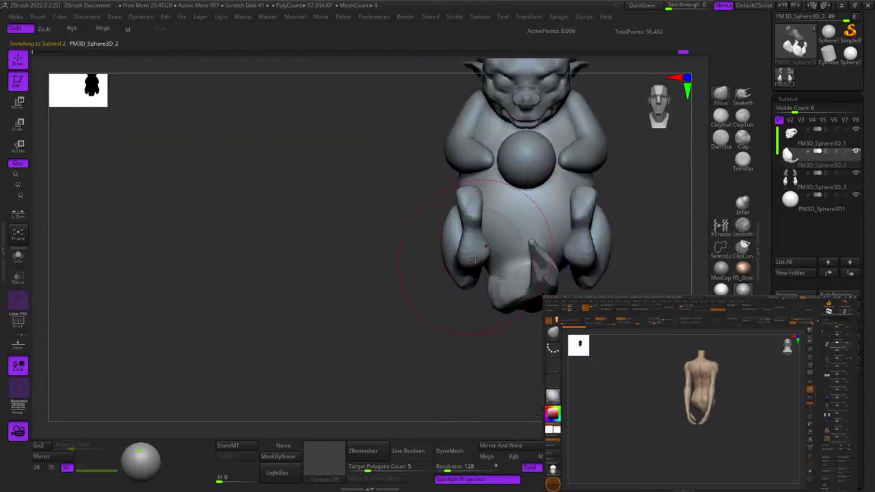
key(shift+f)
key(shift+f)
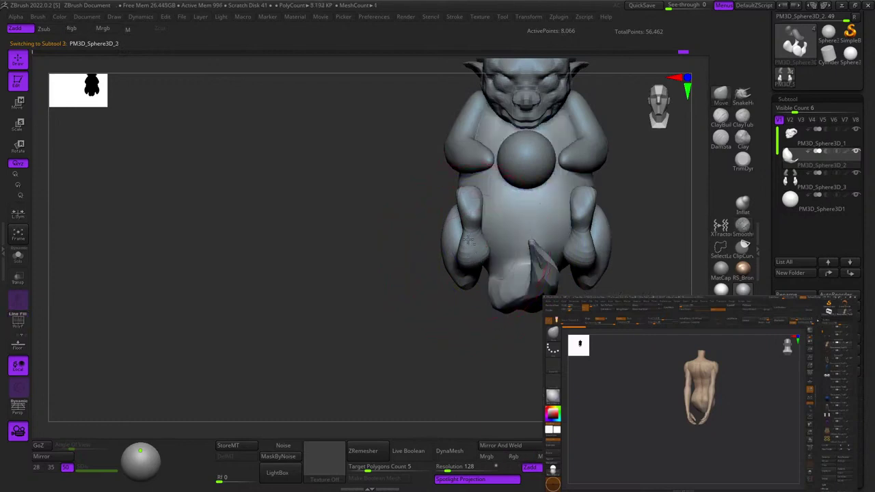
alt+click(468, 240)
key(shift+f)
key(shift+f)
right_drag(471, 239, 475, 222)
key(e)
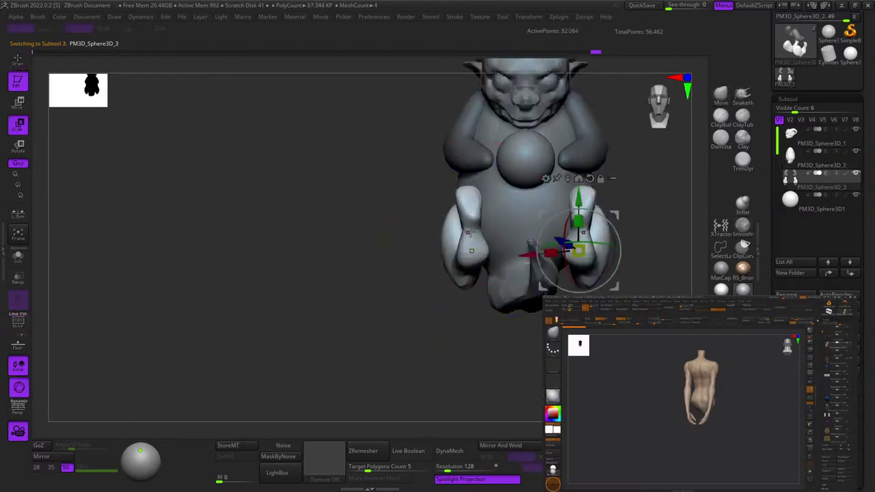
click(569, 178)
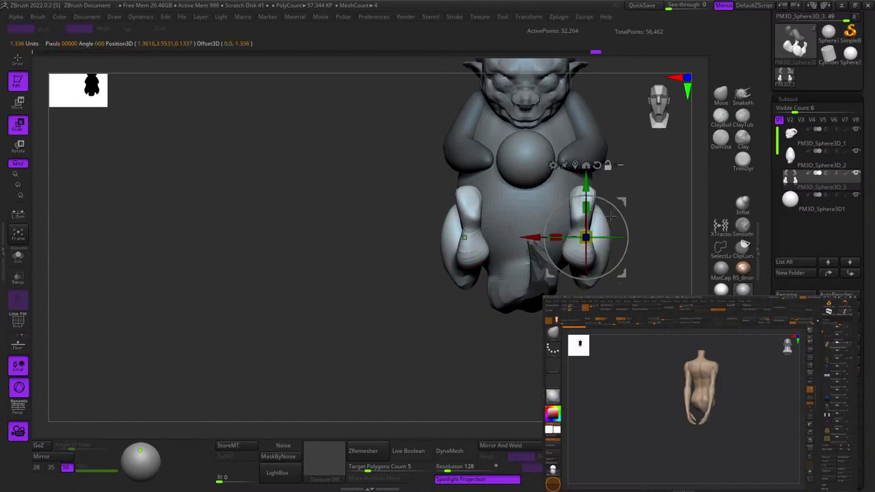
alt+drag(624, 196, 625, 194)
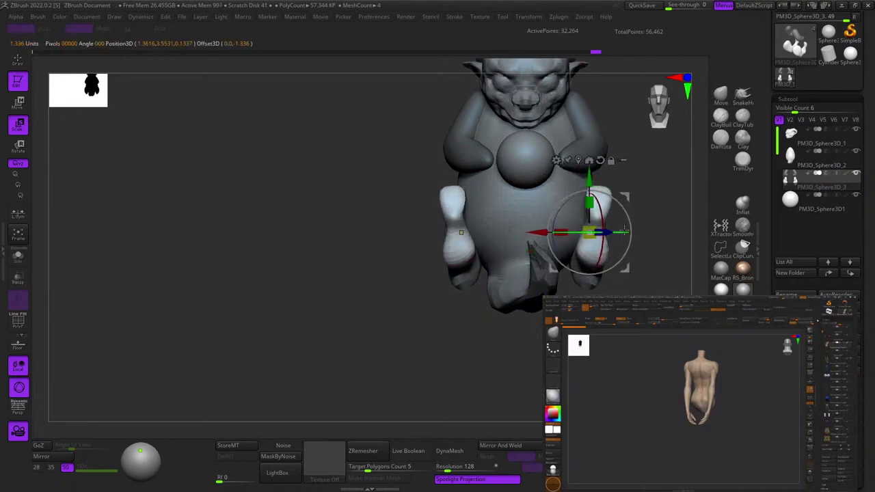
Move both legs slightly upward along the creature's body with the transform gizmo.
mouse_move(594, 206)
right_down()
mouse_move(516, 219)
mouse_move(469, 246)
mouse_move(540, 188)
mouse_move(408, 260)
mouse_move(533, 220)
right_up()
key(q)
key(w)
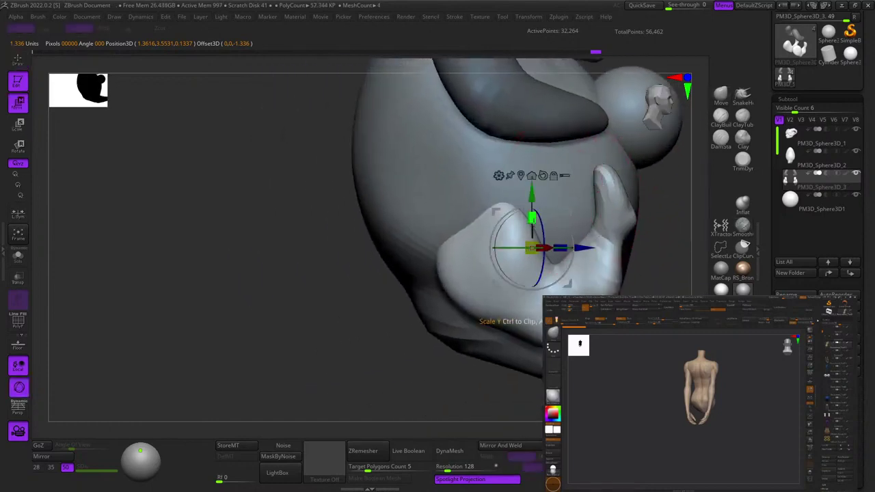
drag(534, 200, 535, 169)
key(q)
mouse_move(587, 165)
right_down()
mouse_move(535, 173)
mouse_move(532, 185)
right_up()
mouse_move(532, 185)
alt+right_down()
mouse_move(485, 247)
mouse_move(528, 229)
alt+right_up()
key(shift+f)
key(shift+f)
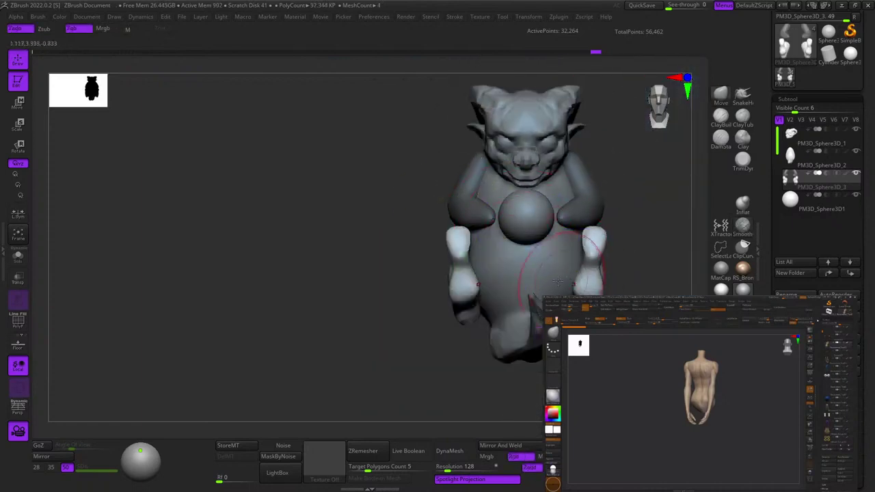
Push the lower legs outward from the underside and adjust the heels with a resized Move brush.
right_drag(561, 275, 494, 262)
mouse_move(493, 262)
alt+right_down()
mouse_move(481, 195)
mouse_move(543, 171)
mouse_move(572, 229)
mouse_move(700, 113)
alt+right_up()
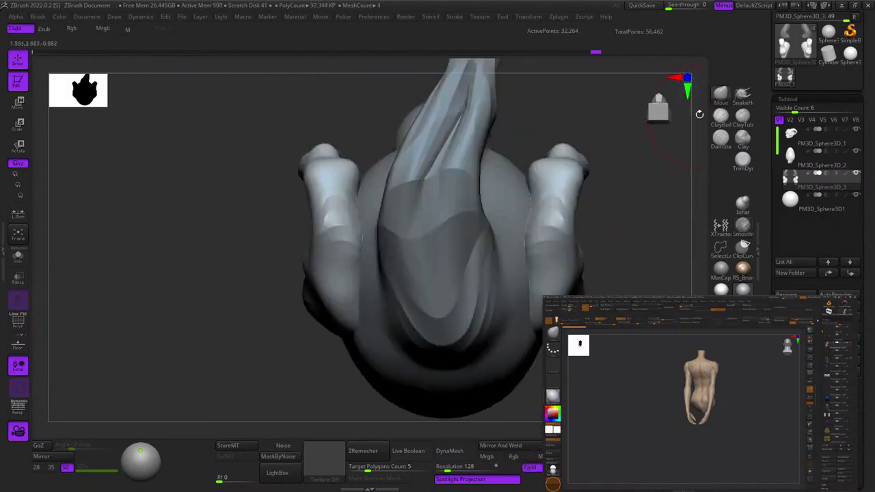
key(space)
drag(539, 217, 562, 205)
mouse_move(566, 208)
alt+right_down()
mouse_move(550, 235)
mouse_move(564, 210)
mouse_move(543, 213)
mouse_move(555, 192)
alt+right_up()
drag(530, 188, 539, 182)
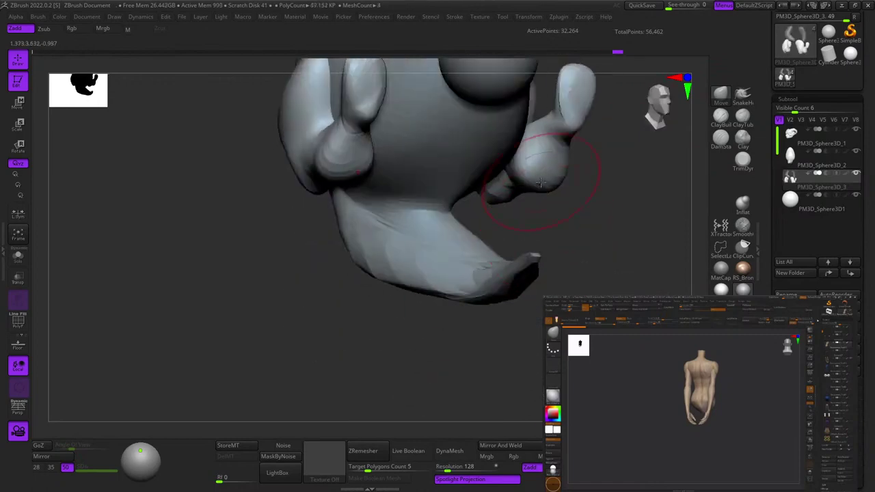
Select the body subtool and make it symmetrical with Mirror And Weld.
mouse_move(539, 184)
right_down()
mouse_move(517, 204)
mouse_move(534, 182)
mouse_move(514, 240)
mouse_move(518, 191)
mouse_move(479, 273)
right_up()
right_click(472, 277)
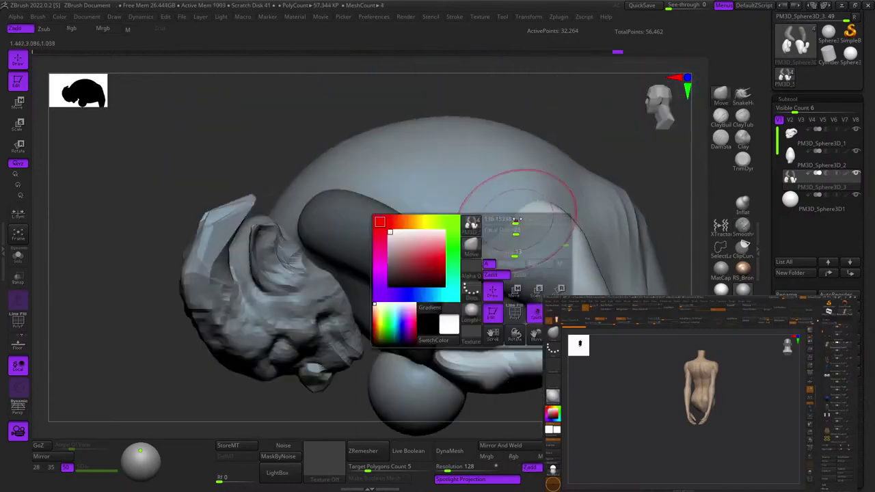
mouse_move(491, 195)
right_down()
mouse_move(521, 235)
mouse_move(487, 166)
mouse_move(537, 191)
mouse_move(541, 175)
mouse_move(506, 145)
mouse_move(518, 219)
mouse_move(518, 209)
right_up()
alt+click(533, 188)
mouse_move(522, 178)
ctrl+right_down()
mouse_move(526, 197)
mouse_move(512, 212)
ctrl+right_up()
click(509, 444)
Adjust the outline of the shoulders and upper back below the head with the Move brush.
right_click(487, 239)
drag(528, 160, 540, 168)
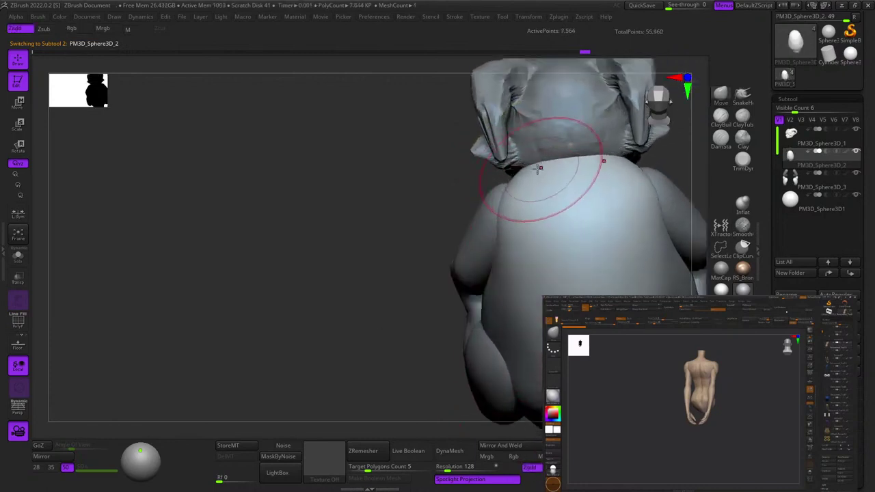
right_drag(540, 168, 502, 177)
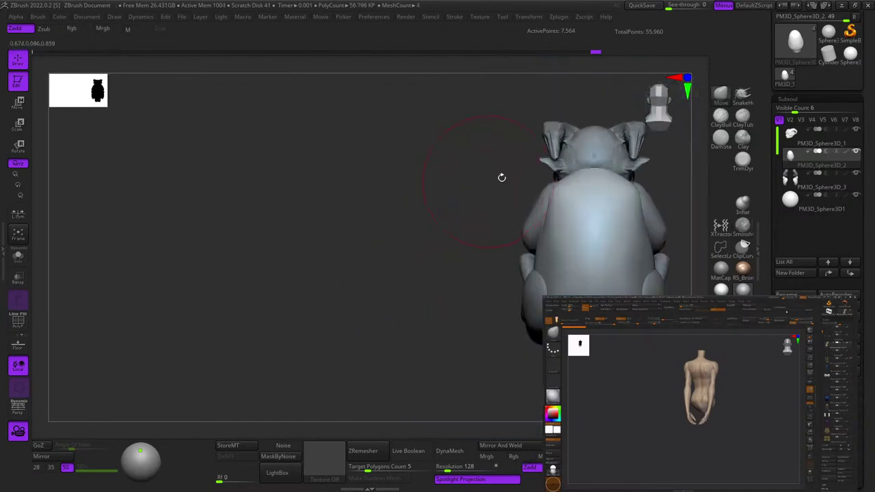
alt+right_drag(568, 183, 521, 186)
ctrl+right_drag(522, 186, 545, 240)
drag(538, 192, 538, 186)
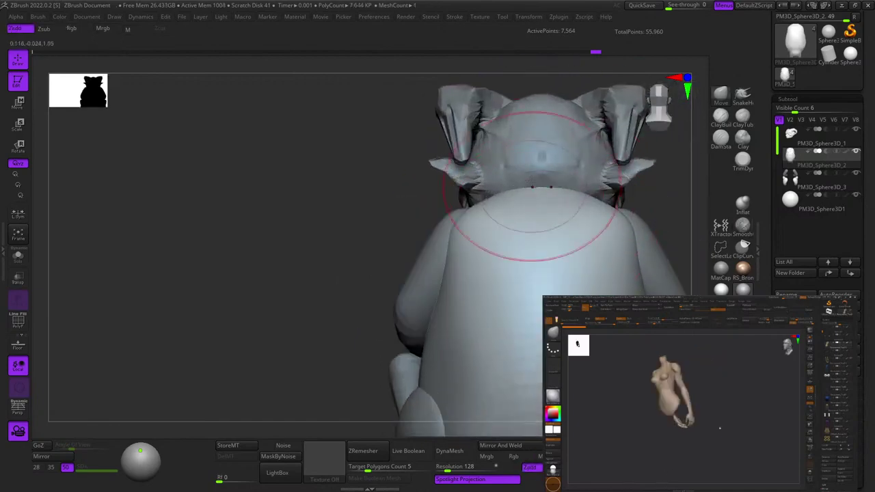
Adjust the chest between the chin and the arms from the side with the Move brush.
mouse_move(538, 185)
right_down()
mouse_move(527, 266)
mouse_move(511, 175)
mouse_move(605, 104)
right_up()
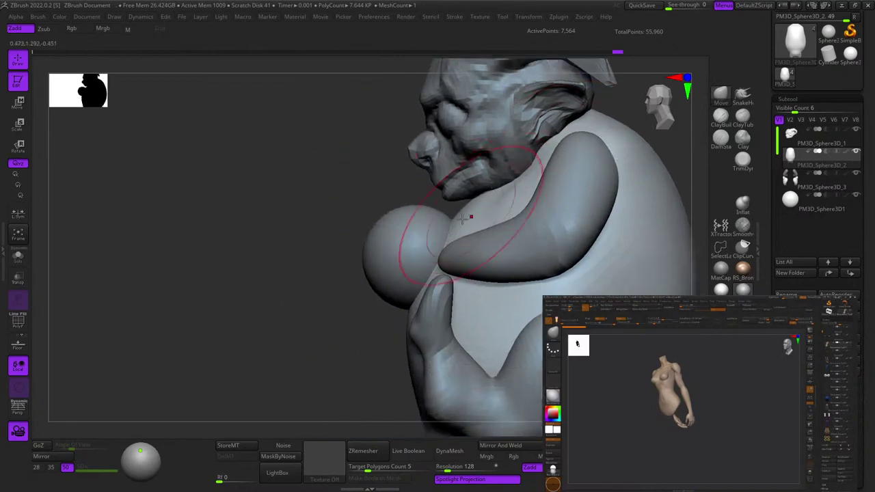
drag(462, 219, 458, 228)
key(shift+f)
key(shift+f)
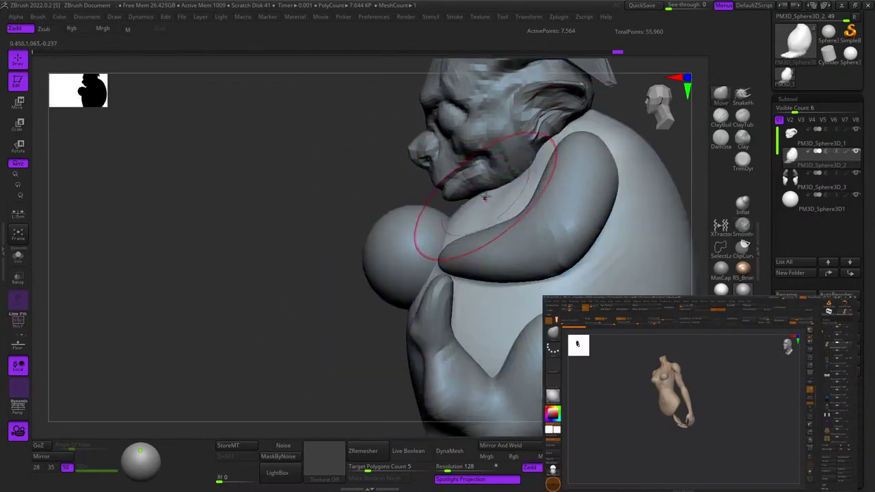
alt+right_drag(551, 184, 471, 244)
right_click(495, 223)
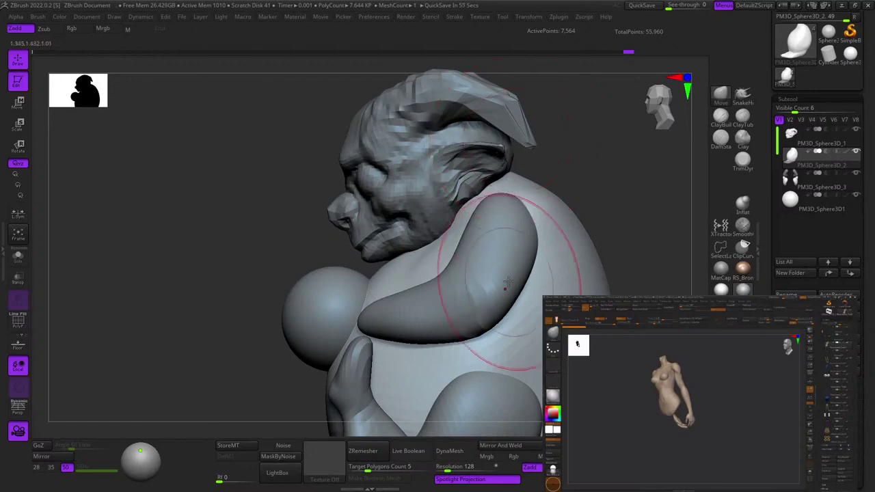
Pull the lower back outward where it runs into the base of the tail.
right_drag(508, 284, 526, 234)
right_click(527, 233)
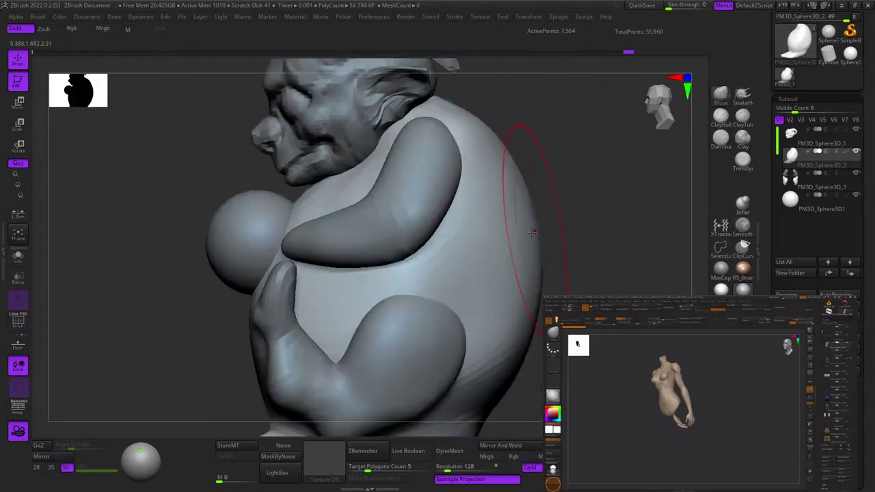
alt+right_drag(513, 301, 537, 171)
right_click(510, 297)
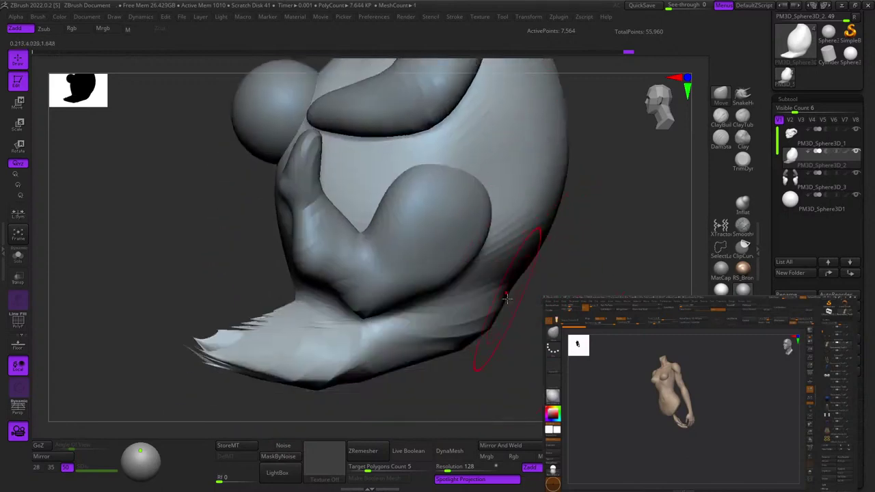
drag(507, 298, 515, 304)
right_click(515, 297)
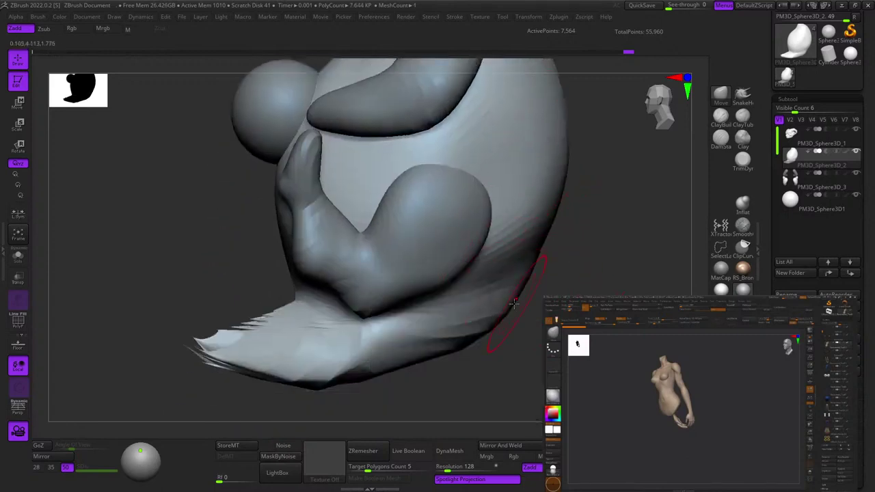
Pull the tail forward with the Move brush and smooth its surface.
right_drag(513, 303, 508, 273)
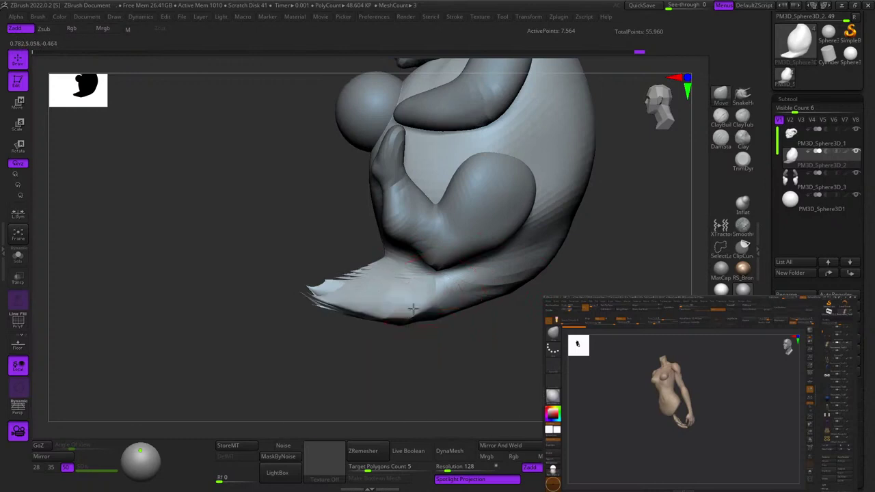
drag(405, 312, 390, 310)
mouse_move(377, 276)
shift+right_down()
mouse_move(494, 260)
mouse_move(451, 294)
shift+right_up()
right_click(443, 294)
mouse_move(432, 250)
shift+mouse_down()
mouse_move(433, 293)
mouse_move(432, 270)
shift+mouse_up()
right_drag(438, 280, 442, 316)
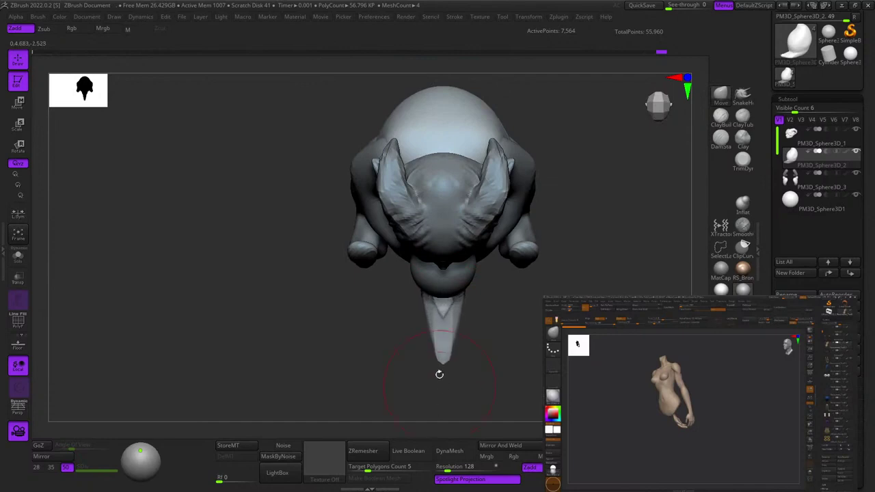
Smooth the crease where the belly meets the tail and the tail's upper surface.
right_drag(439, 375, 510, 322)
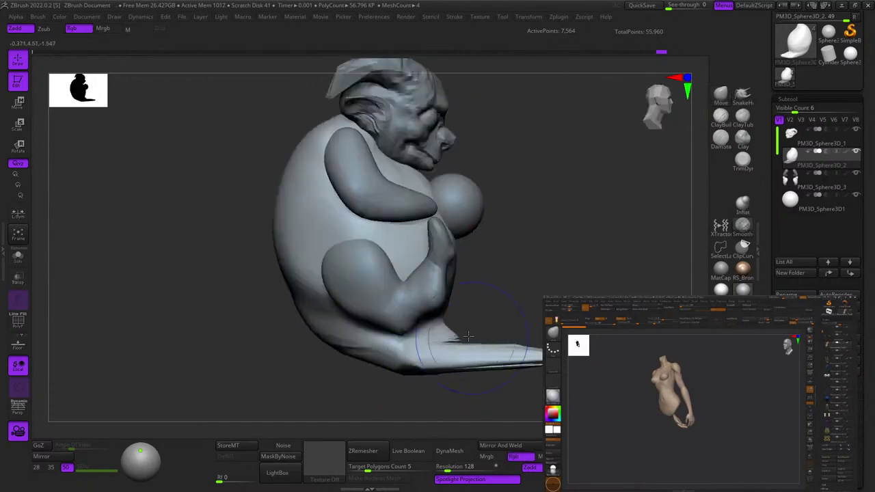
ctrl+right_drag(450, 330, 472, 347)
right_drag(472, 347, 449, 353)
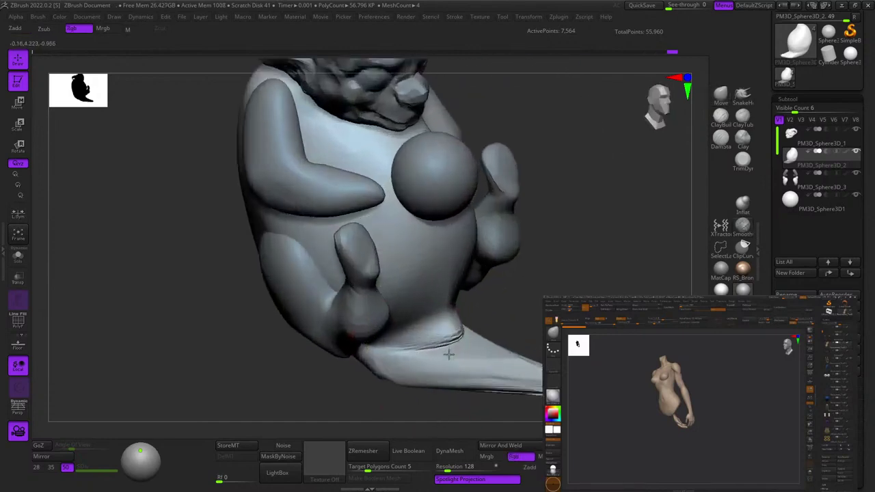
shift+drag(449, 352, 443, 345)
mouse_move(426, 336)
right_down()
mouse_move(449, 317)
mouse_move(460, 345)
right_up()
right_drag(459, 345, 471, 377)
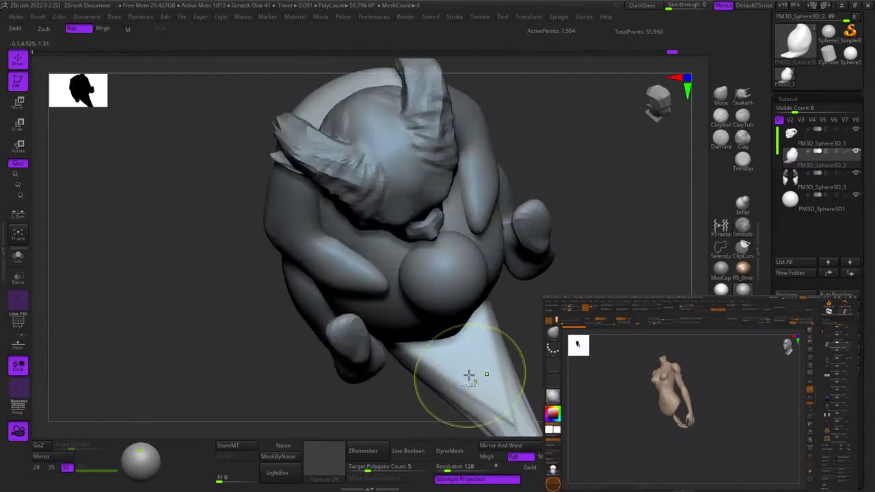
alt+right_drag(493, 424, 481, 283)
shift+drag(481, 283, 523, 311)
Curve the tail's front end upward from the side with a larger Move brush.
ctrl+right_drag(538, 400, 506, 287)
mouse_move(506, 287)
shift+right_down()
mouse_move(461, 165)
mouse_move(444, 240)
mouse_move(553, 248)
mouse_move(555, 170)
mouse_move(581, 226)
shift+right_up()
click(721, 95)
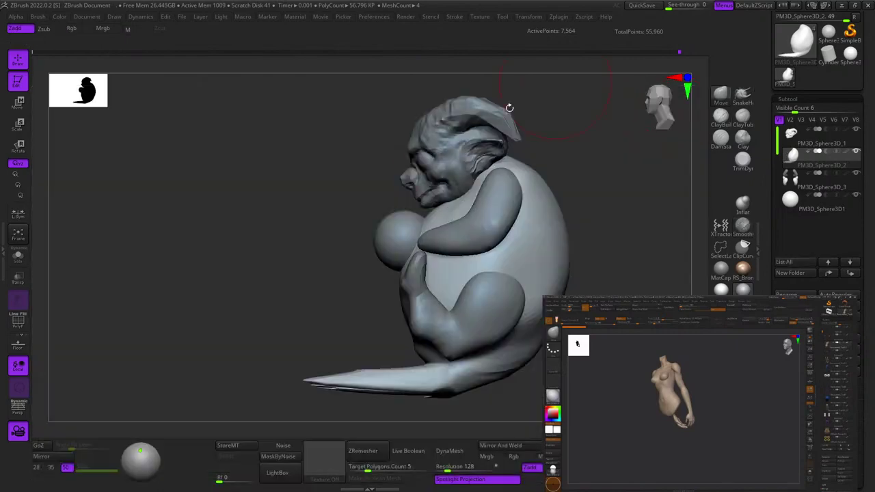
alt+right_drag(447, 273, 549, 133)
key(space)
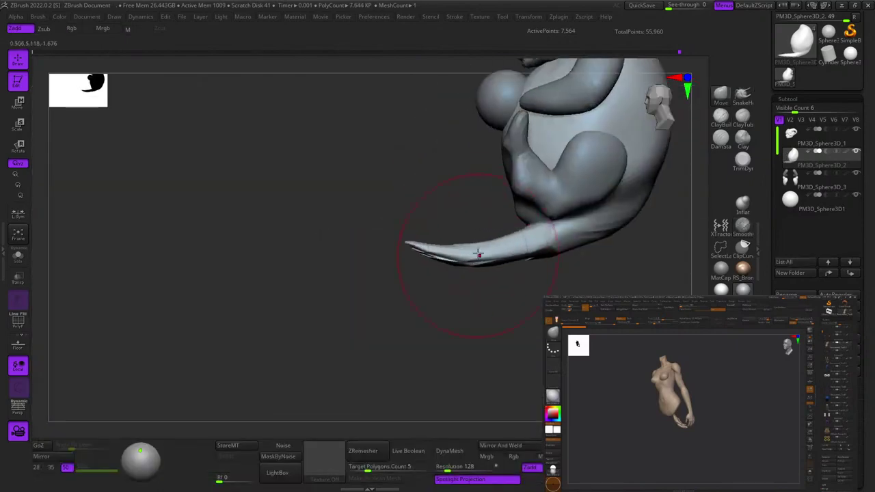
alt+right_drag(479, 254, 482, 363)
Refine the lower belly along its crease with the tail using the TrimDynamic brush.
right_drag(548, 284, 703, 160)
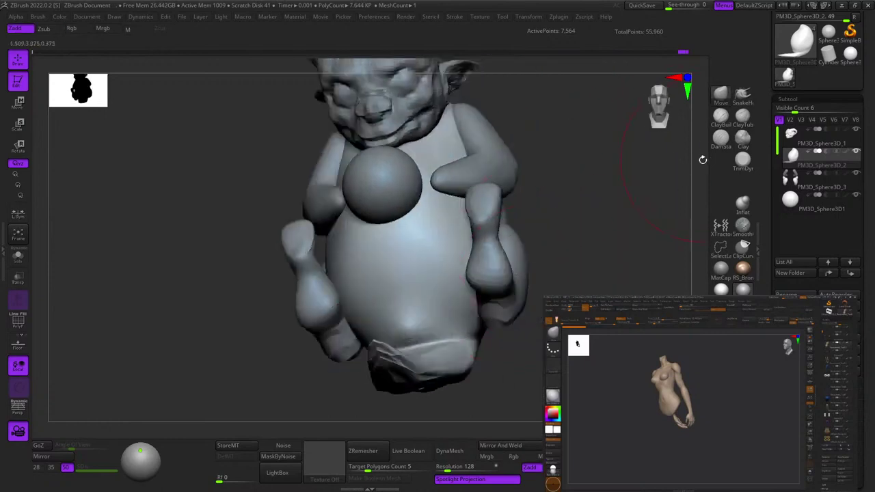
click(741, 169)
alt+right_drag(442, 303, 469, 232)
mouse_move(470, 232)
ctrl+right_down()
mouse_move(485, 274)
mouse_move(526, 267)
ctrl+right_up()
alt+drag(488, 269, 475, 274)
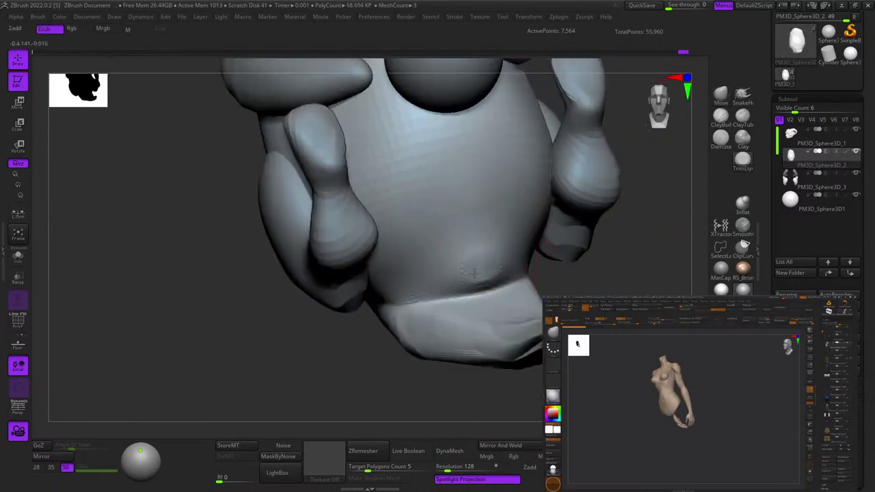
ctrl+right_drag(466, 259, 487, 268)
ctrl+right_drag(488, 267, 497, 238)
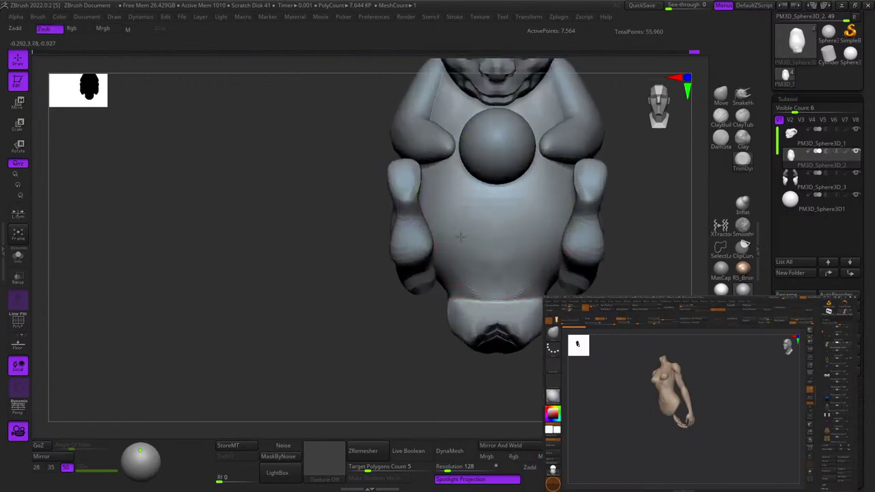
alt+right_drag(452, 214, 482, 277)
right_drag(482, 276, 523, 256)
Hide the ball subtool in front of the creature's belly.
right_drag(467, 229, 533, 133)
key(shift+f)
key(shift+f)
right_drag(624, 184, 512, 191)
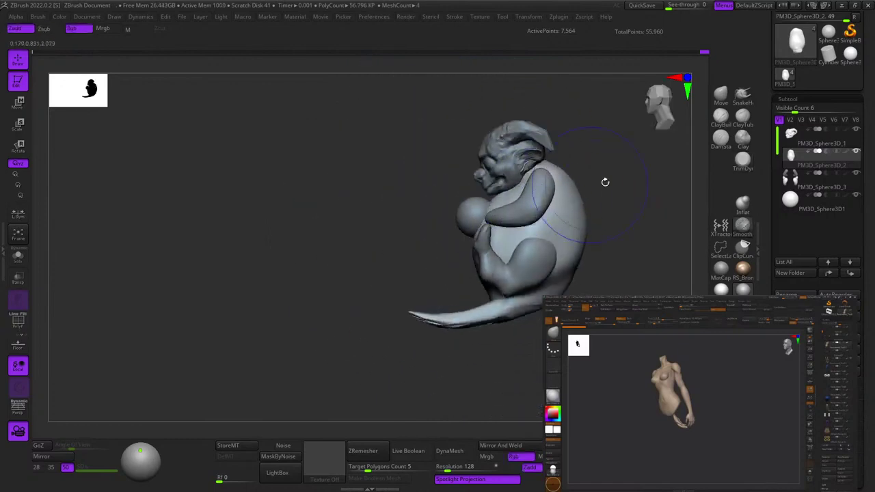
click(858, 197)
key(shift+f)
key(shift+f)
right_drag(580, 176, 506, 246)
right_drag(509, 178, 521, 152)
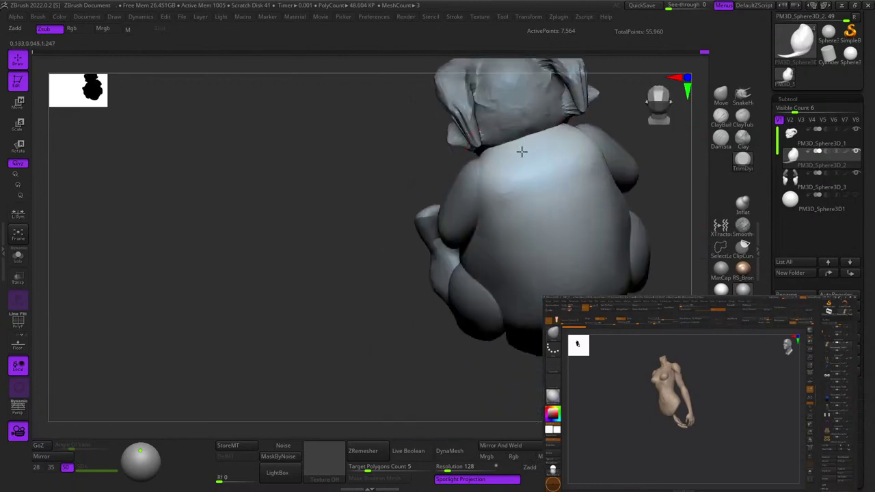
Flatten the creature's upper back and shoulder area into clearer planes with the TrimDynamic brush.
right_drag(490, 246, 521, 212)
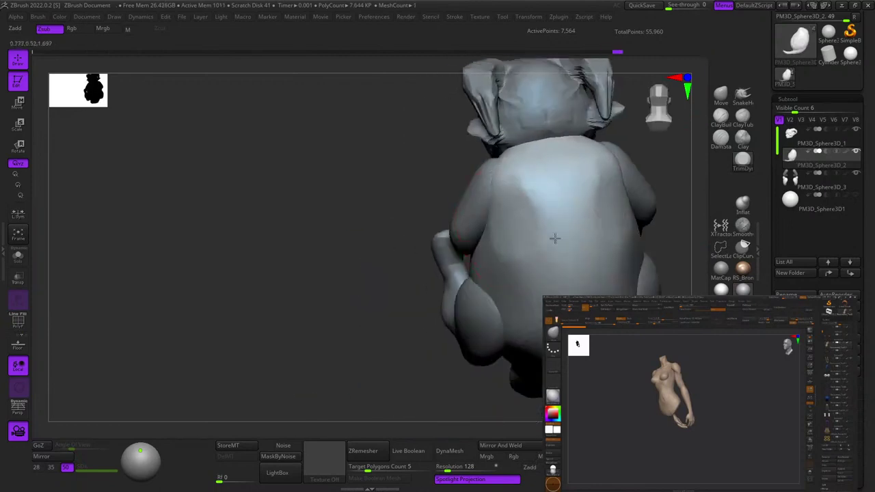
mouse_move(542, 256)
right_down()
mouse_move(537, 251)
mouse_move(555, 232)
right_up()
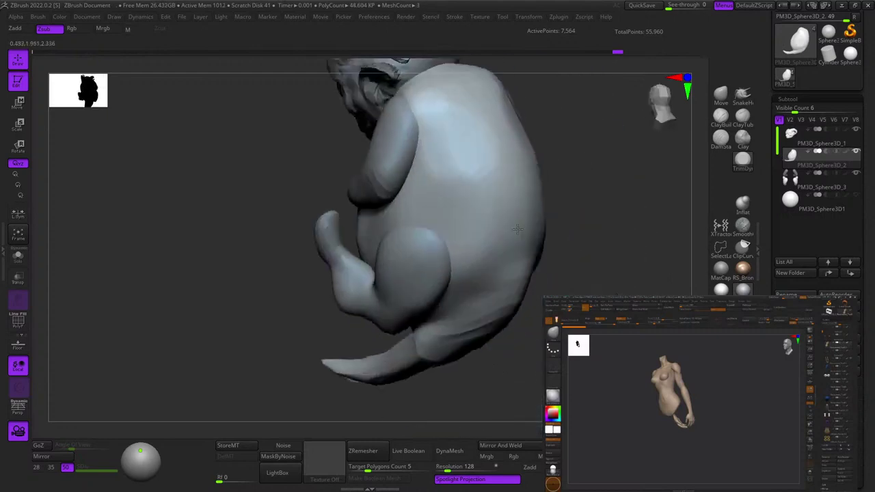
ctrl+right_drag(487, 179, 480, 147)
right_drag(514, 251, 532, 212)
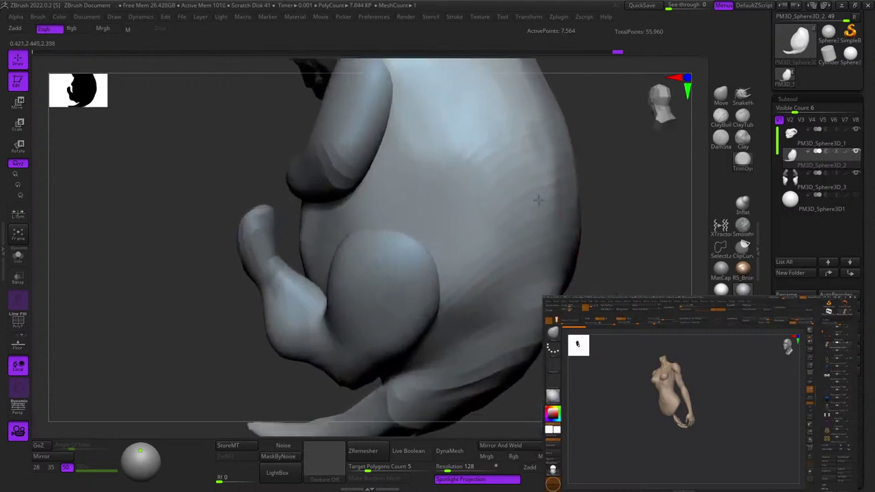
mouse_move(507, 149)
alt+right_down()
mouse_move(511, 292)
mouse_move(479, 281)
mouse_move(516, 252)
mouse_move(502, 221)
alt+right_up()
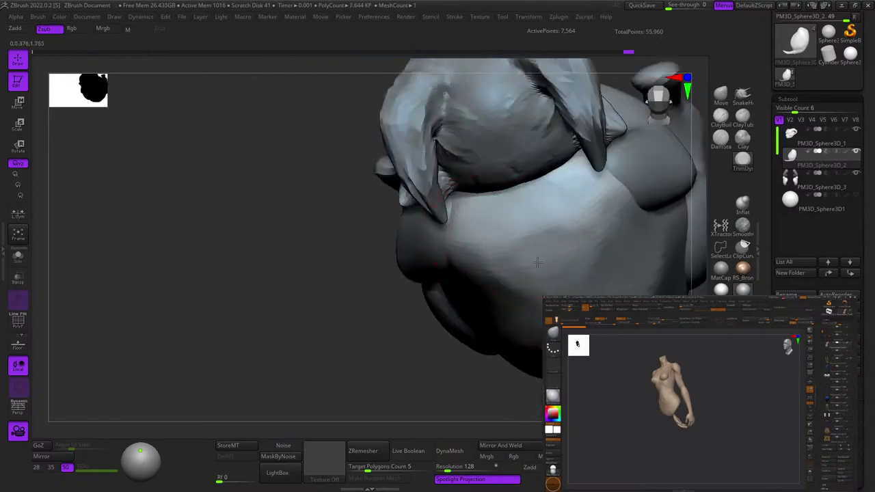
drag(531, 242, 525, 212)
right_drag(525, 212, 532, 234)
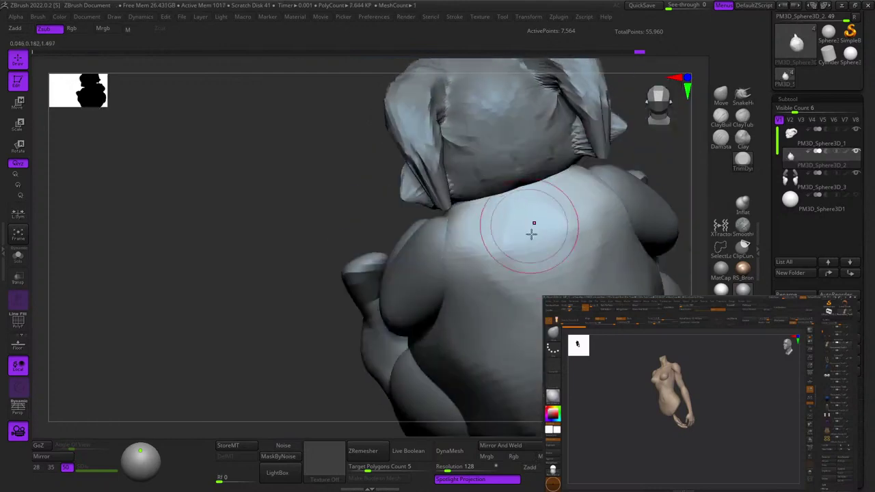
Trim the lower back and the flanks beside the thighs into firmer planes.
mouse_move(551, 309)
right_down()
mouse_move(506, 204)
mouse_move(497, 264)
mouse_move(496, 179)
right_up()
key(space)
drag(496, 244, 506, 245)
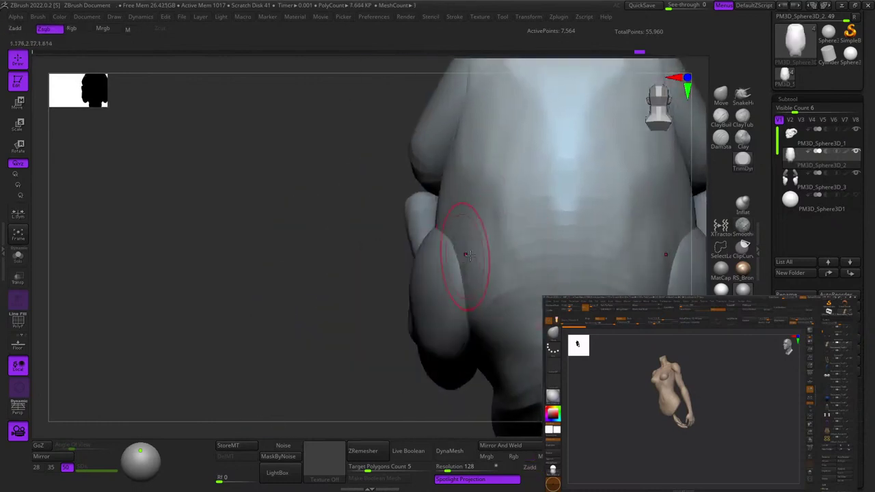
key(space)
right_drag(471, 255, 501, 261)
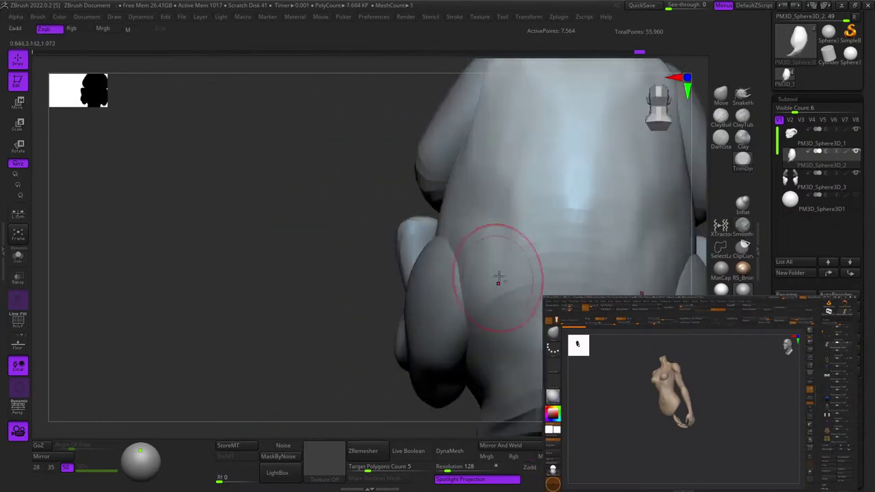
mouse_move(468, 308)
right_down()
mouse_move(477, 244)
mouse_move(461, 282)
mouse_move(497, 346)
mouse_move(479, 307)
right_up()
mouse_move(479, 308)
ctrl+right_down()
mouse_move(508, 280)
mouse_move(502, 225)
mouse_move(515, 209)
ctrl+right_up()
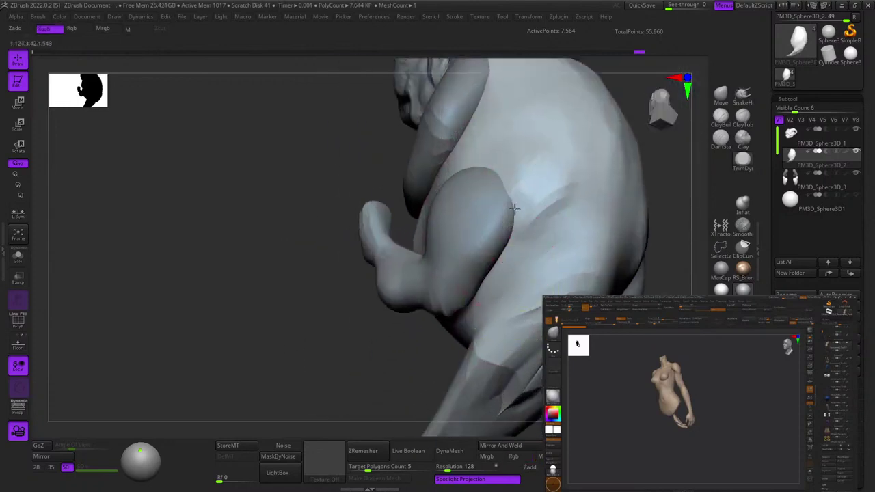
right_drag(564, 240, 501, 233)
mouse_move(449, 244)
right_down()
mouse_move(469, 223)
mouse_move(483, 242)
mouse_move(453, 250)
mouse_move(461, 233)
right_up()
Refine the surface of the chest and the front of the belly between the arms and feet.
right_drag(461, 307, 492, 319)
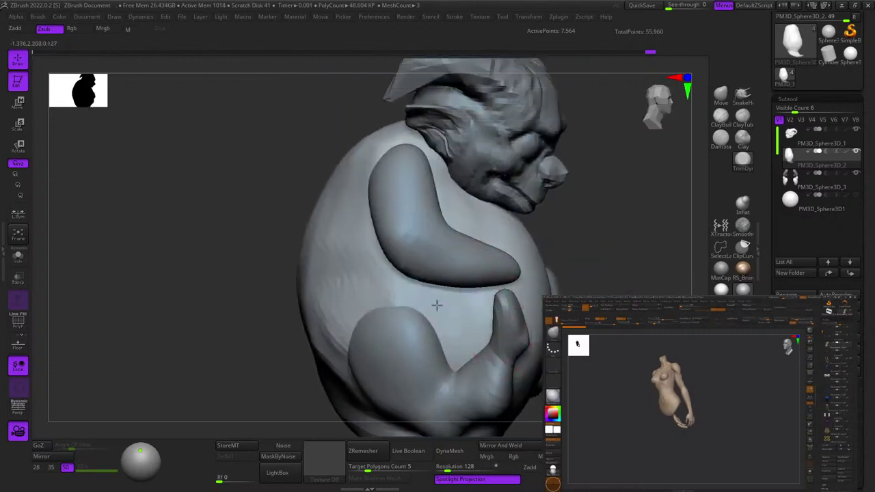
right_drag(437, 306, 478, 303)
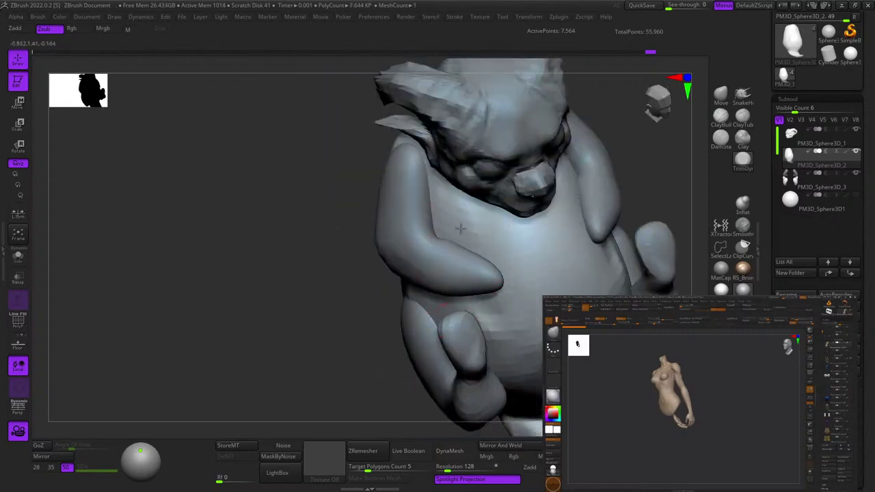
mouse_move(484, 243)
right_down()
mouse_move(500, 209)
mouse_move(494, 173)
mouse_move(518, 214)
mouse_move(523, 200)
right_up()
mouse_move(548, 232)
right_down()
mouse_move(506, 237)
mouse_move(518, 176)
right_up()
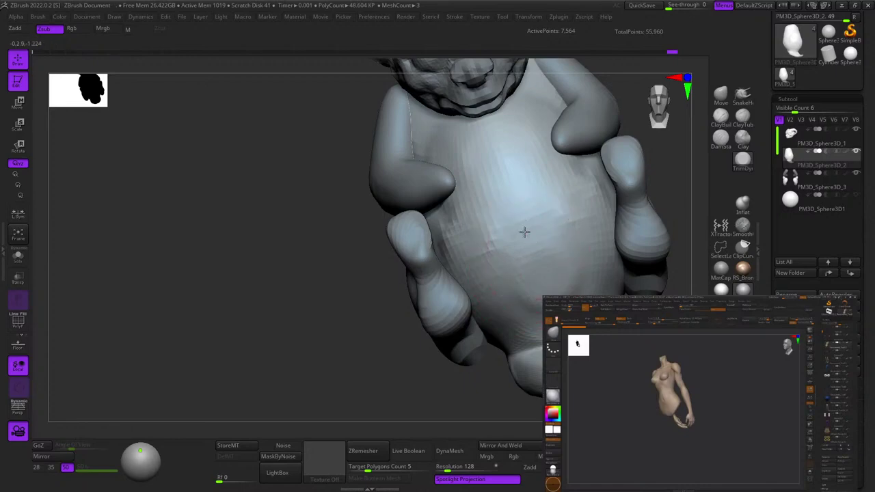
mouse_move(472, 268)
right_down()
mouse_move(473, 230)
mouse_move(406, 228)
right_up()
right_drag(421, 274, 399, 265)
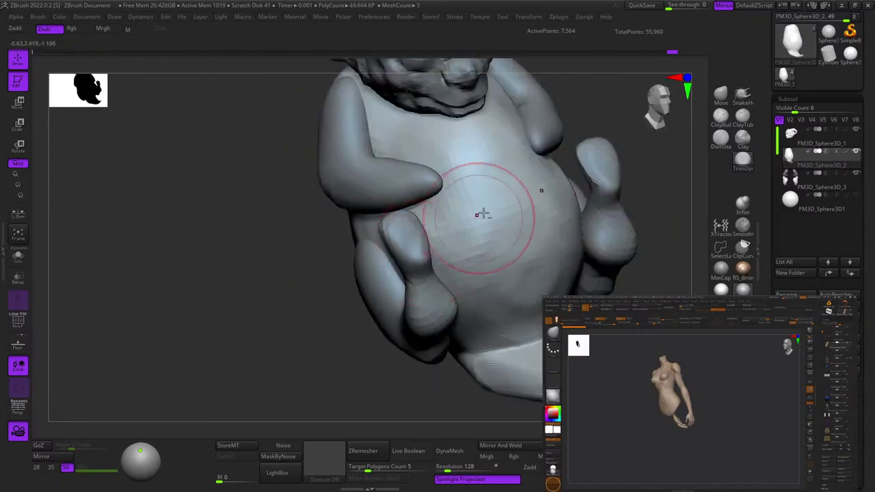
Trim the sides of the belly beneath the forearms and around the raised feet.
mouse_move(481, 213)
right_down()
mouse_move(437, 195)
mouse_move(500, 217)
mouse_move(529, 271)
mouse_move(501, 247)
mouse_move(485, 245)
mouse_move(508, 248)
mouse_move(457, 308)
right_up()
right_click(457, 309)
right_drag(503, 256, 482, 260)
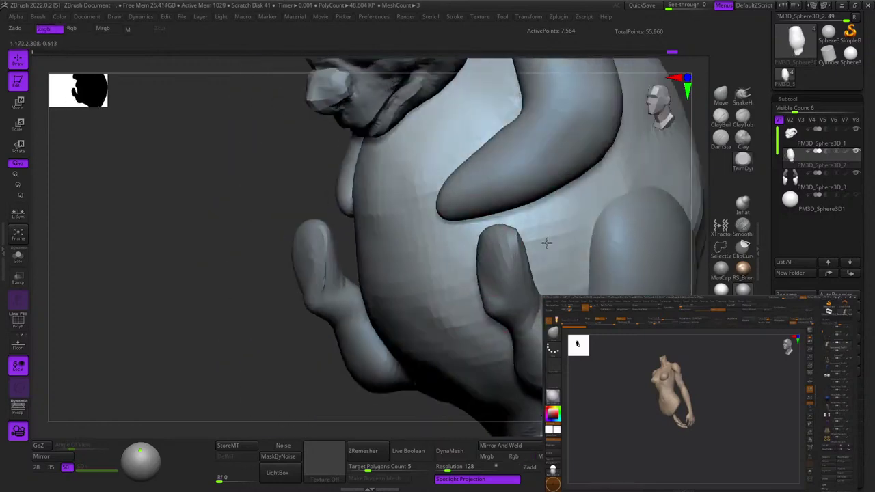
mouse_move(547, 242)
right_down()
mouse_move(570, 238)
mouse_move(507, 201)
right_up()
mouse_move(566, 221)
right_down()
mouse_move(543, 223)
mouse_move(561, 276)
mouse_move(572, 276)
right_up()
mouse_move(354, 223)
right_down()
mouse_move(371, 207)
mouse_move(414, 197)
right_up()
Build up the flank between the bent arm and the thigh with the ClayBuildup brush.
click(720, 125)
right_drag(541, 158, 479, 238)
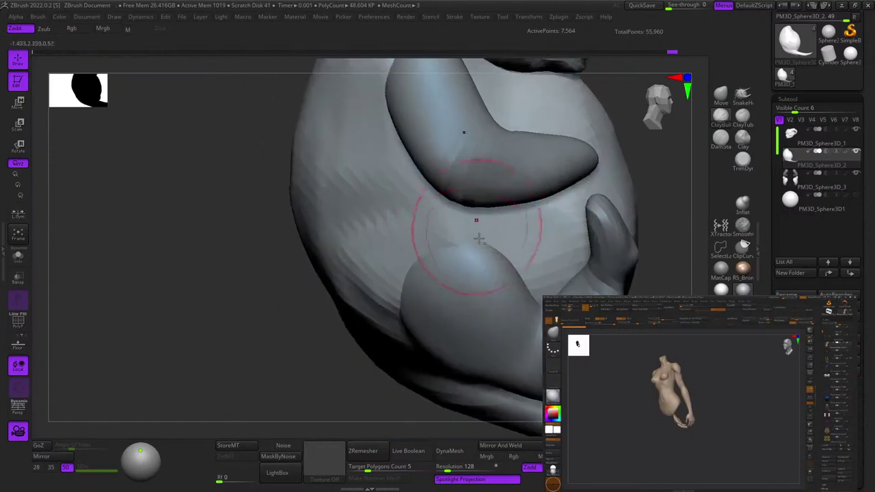
right_drag(505, 271, 483, 237)
drag(483, 236, 517, 291)
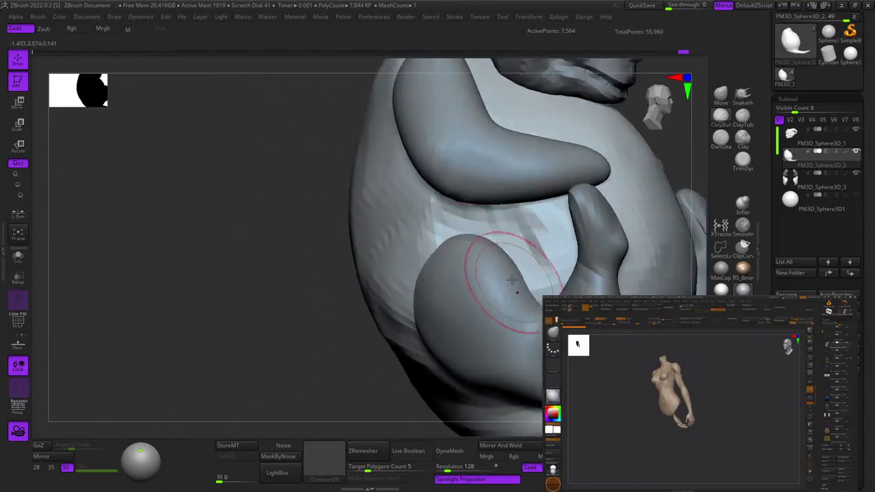
mouse_move(518, 291)
right_down()
mouse_move(504, 238)
mouse_move(495, 264)
mouse_move(544, 259)
right_up()
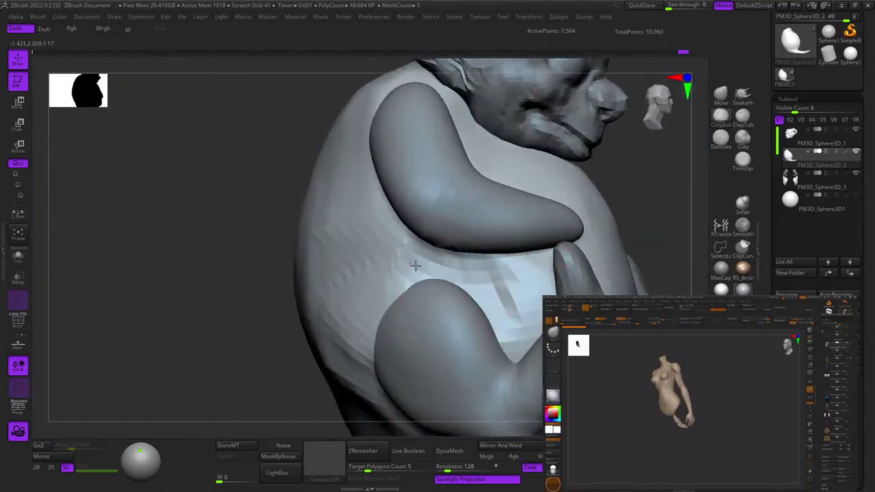
drag(436, 287, 408, 275)
Add clay volume to the creature's side behind the elbow and around the back of the thigh.
mouse_move(408, 275)
alt+right_down()
mouse_move(485, 242)
mouse_move(451, 297)
alt+right_up()
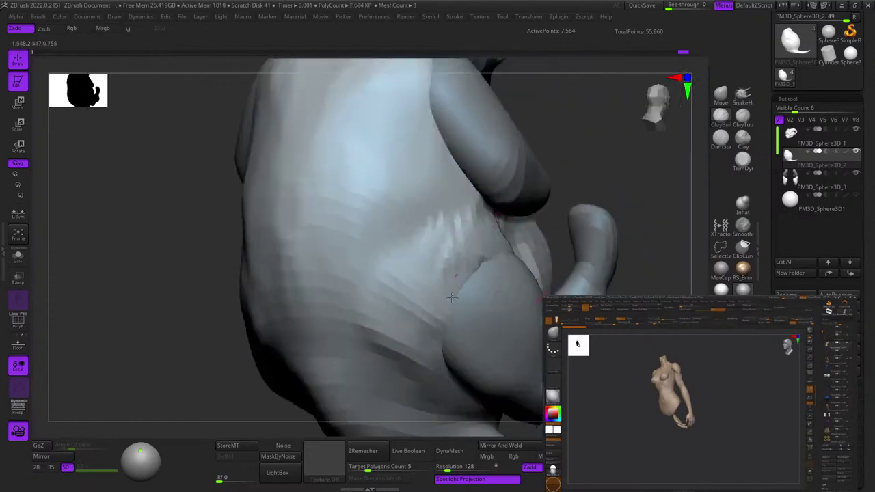
drag(452, 297, 465, 308)
mouse_move(465, 308)
right_down()
mouse_move(471, 262)
mouse_move(493, 220)
mouse_move(507, 233)
right_up()
mouse_move(496, 257)
mouse_down()
mouse_move(480, 287)
mouse_move(489, 266)
mouse_up()
right_drag(494, 234, 472, 240)
Build up the lower belly beneath the thighs where it blends into the tail base.
mouse_move(386, 294)
right_down()
mouse_move(428, 240)
mouse_move(448, 304)
mouse_move(471, 274)
mouse_move(487, 213)
right_up()
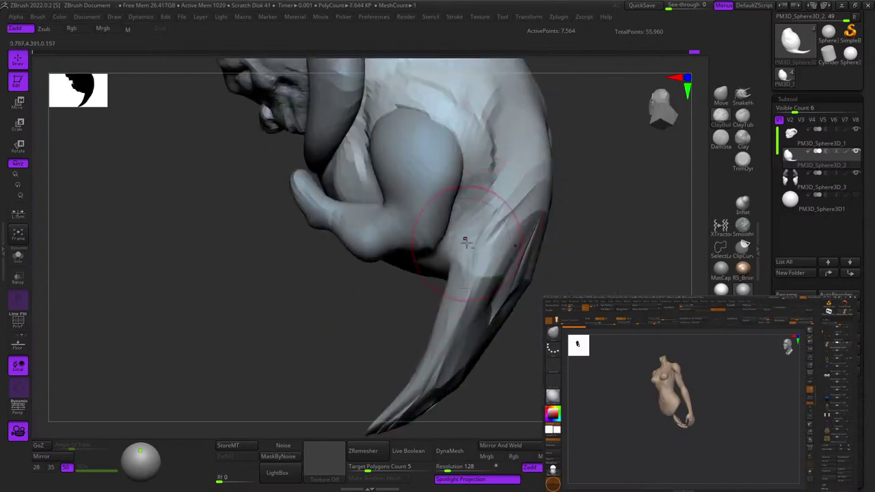
right_drag(455, 258, 469, 230)
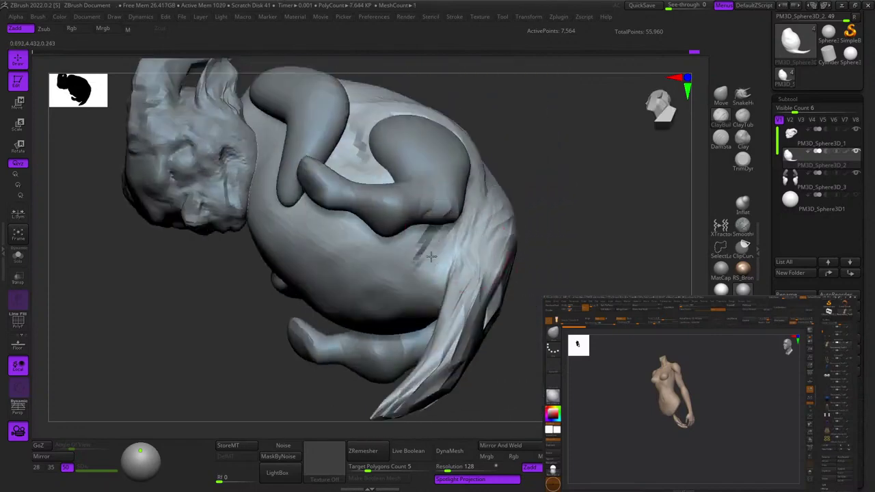
right_drag(431, 256, 470, 248)
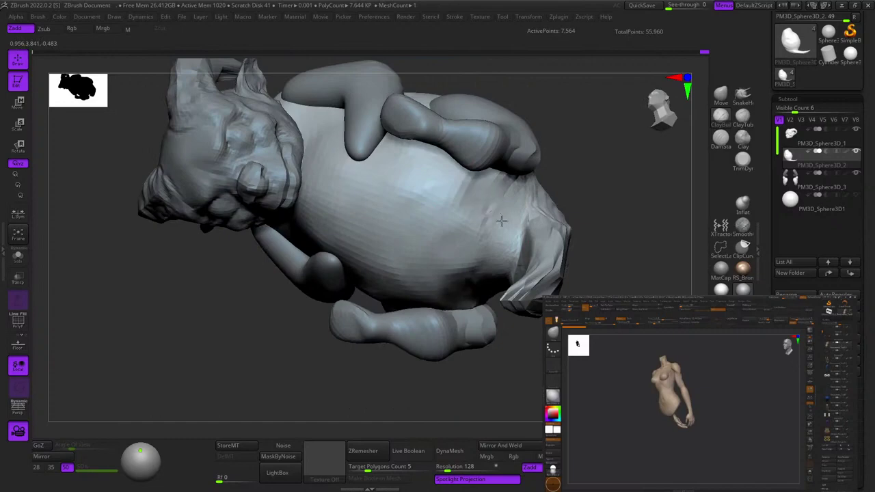
mouse_move(485, 216)
right_down()
mouse_move(483, 194)
mouse_move(484, 203)
right_up()
ctrl+right_drag(484, 203, 478, 214)
mouse_move(471, 196)
mouse_down()
mouse_move(481, 211)
mouse_move(508, 209)
mouse_up()
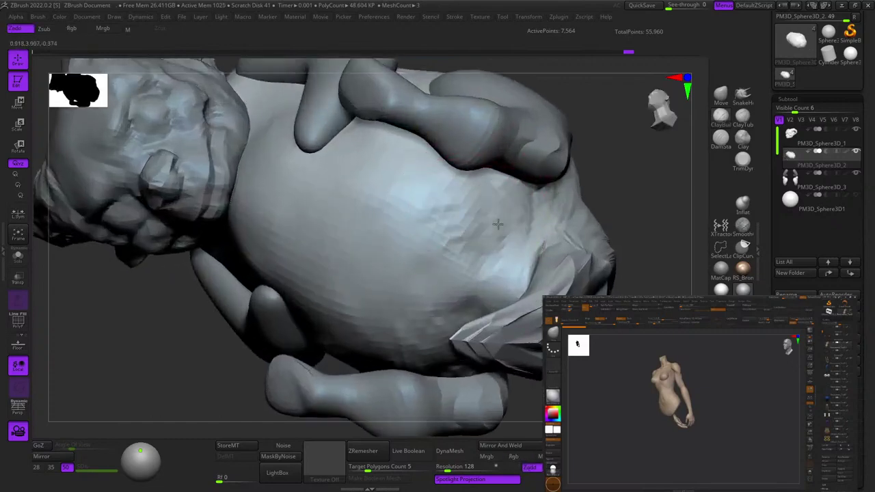
mouse_move(503, 205)
right_down()
mouse_move(489, 218)
mouse_move(520, 219)
right_up()
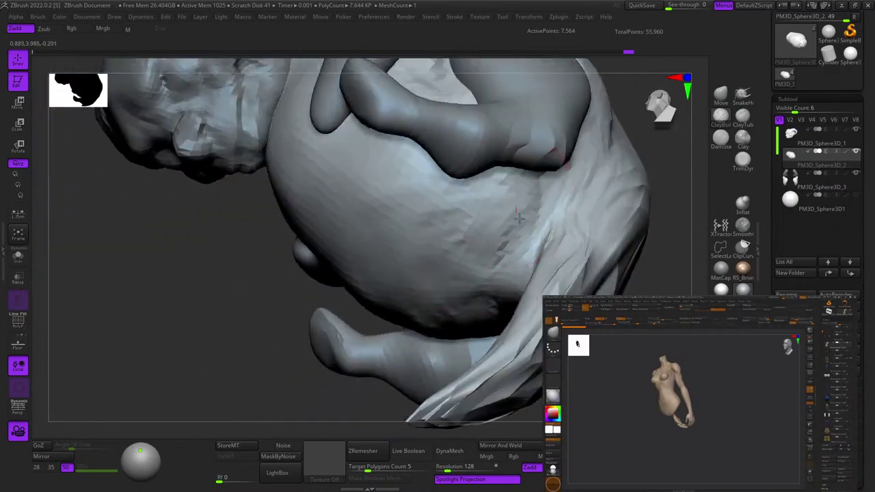
Carve the crease between the lower belly and the tail with the DamStandard brush.
click(727, 146)
right_drag(574, 195, 559, 224)
drag(532, 250, 542, 236)
right_drag(556, 239, 527, 258)
Carve folds along the flank and behind the hip down to the tail base.
mouse_move(531, 180)
shift+right_down()
mouse_move(472, 120)
mouse_move(369, 192)
shift+right_up()
right_drag(629, 205, 571, 230)
drag(570, 231, 576, 243)
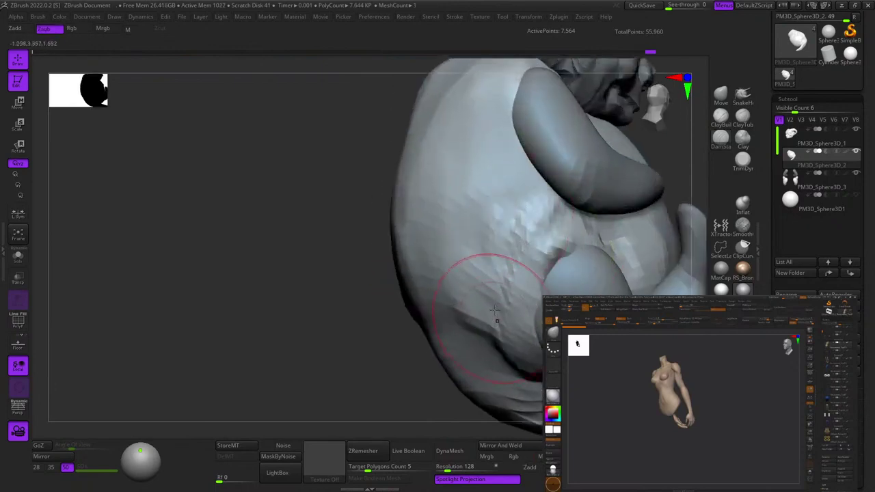
right_drag(496, 310, 540, 288)
mouse_move(472, 184)
mouse_down()
mouse_move(484, 236)
mouse_move(487, 356)
mouse_up()
mouse_move(520, 233)
right_down()
mouse_move(533, 203)
mouse_move(589, 223)
right_up()
mouse_move(433, 226)
ctrl+right_down()
mouse_move(513, 211)
mouse_move(477, 220)
mouse_move(504, 245)
mouse_move(531, 179)
ctrl+right_up()
drag(532, 180, 530, 233)
mouse_move(530, 232)
right_down()
mouse_move(554, 213)
mouse_move(547, 236)
right_up()
alt+right_drag(547, 236, 517, 179)
ctrl+right_drag(524, 225, 490, 224)
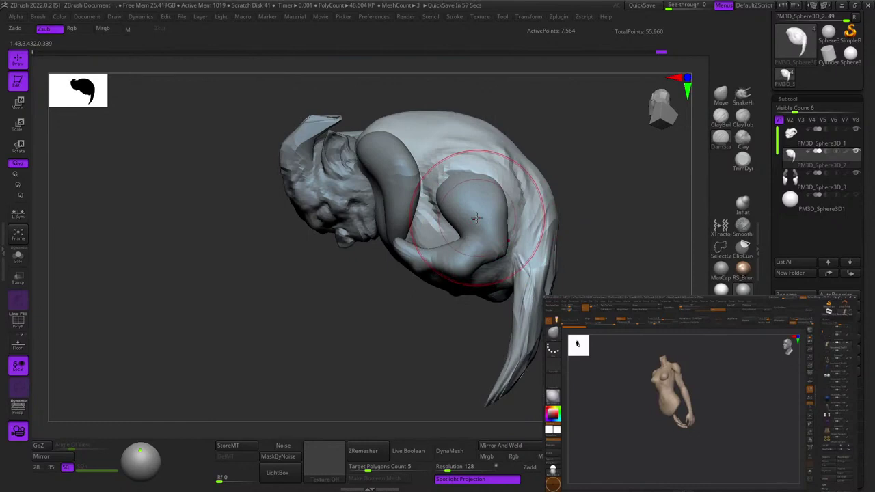
right_drag(593, 201, 568, 185)
right_drag(518, 203, 554, 182)
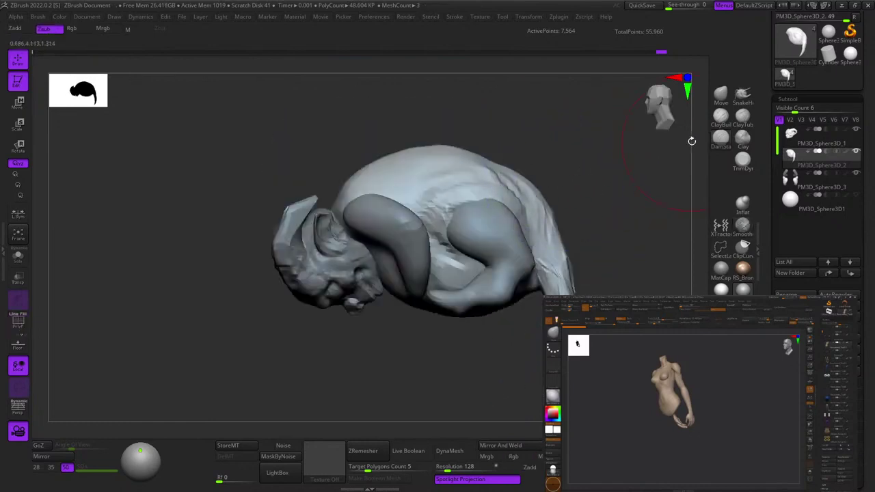
right_drag(570, 227, 510, 186)
key(shift+f)
key(shift+f)
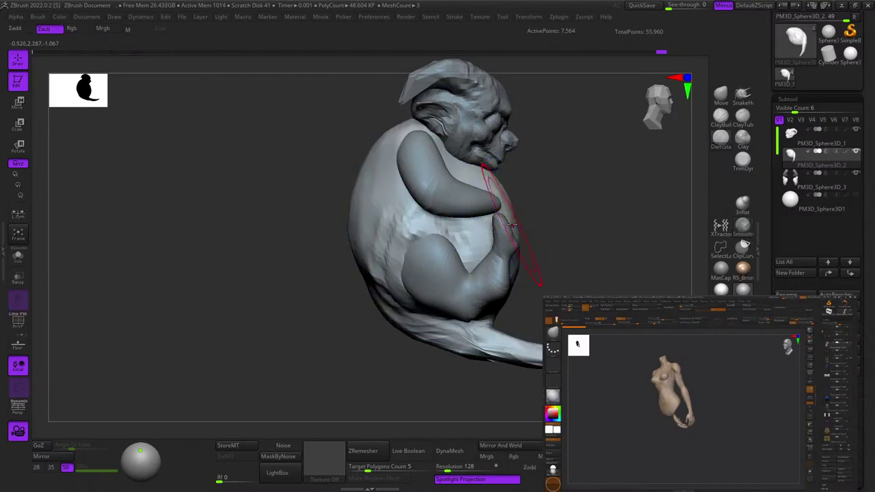
Reshape the tail's underside and upper edge from the side with the Move brush.
click(726, 102)
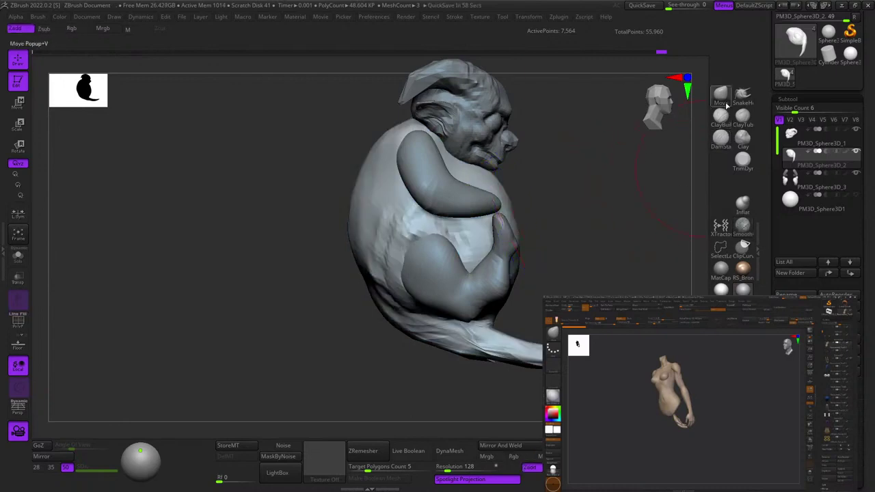
mouse_move(474, 372)
alt+right_down()
mouse_move(481, 288)
mouse_move(497, 269)
alt+right_up()
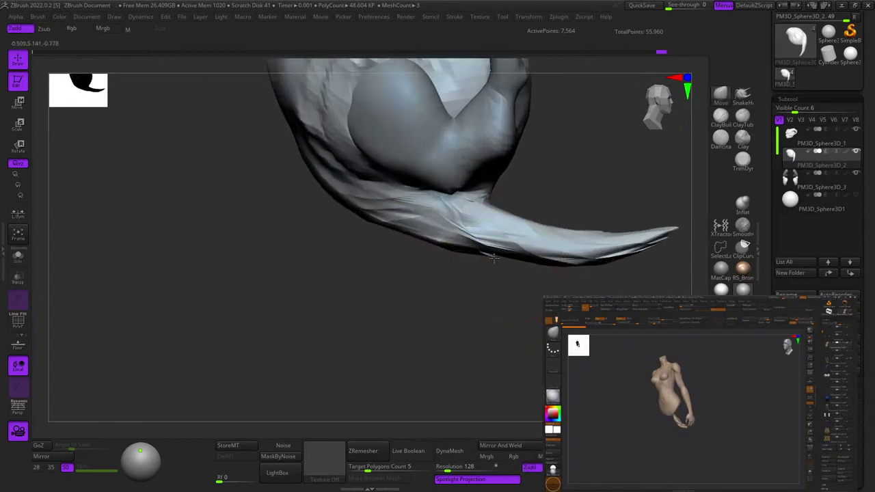
drag(490, 260, 484, 248)
alt+right_drag(444, 242, 472, 279)
alt+right_drag(540, 275, 449, 280)
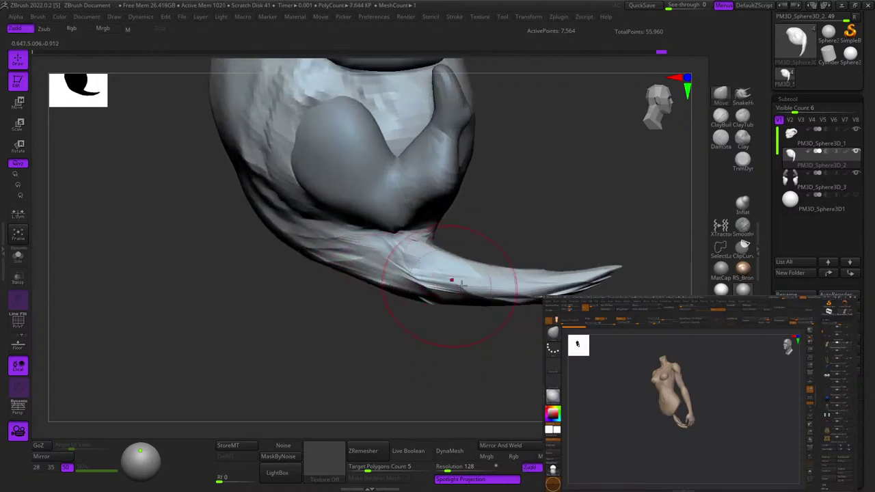
drag(469, 299, 472, 307)
ctrl+right_drag(566, 282, 570, 292)
mouse_move(586, 272)
mouse_down()
mouse_move(586, 282)
mouse_move(552, 273)
mouse_move(564, 256)
mouse_up()
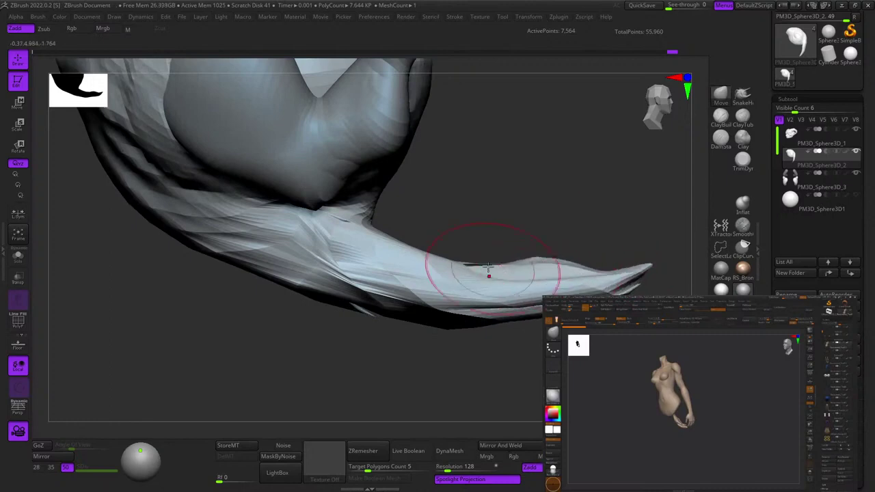
drag(488, 271, 487, 258)
Mask off the creature's body and swing the tail steeply upward from its base.
mouse_move(553, 264)
ctrl+right_down()
mouse_move(560, 233)
mouse_move(574, 272)
ctrl+right_up()
right_drag(613, 246, 623, 181)
mouse_move(506, 360)
ctrl+mouse_down()
mouse_move(662, 280)
mouse_move(511, 243)
mouse_move(490, 270)
ctrl+mouse_up()
ctrl+click(499, 366)
ctrl+right_drag(517, 292, 513, 352)
key(e)
mouse_move(512, 352)
mouse_down()
mouse_move(537, 310)
mouse_move(517, 311)
mouse_move(552, 308)
mouse_move(553, 299)
mouse_move(543, 305)
mouse_up()
key(q)
ctrl+drag(599, 344, 605, 349)
alt+right_drag(677, 263, 628, 207)
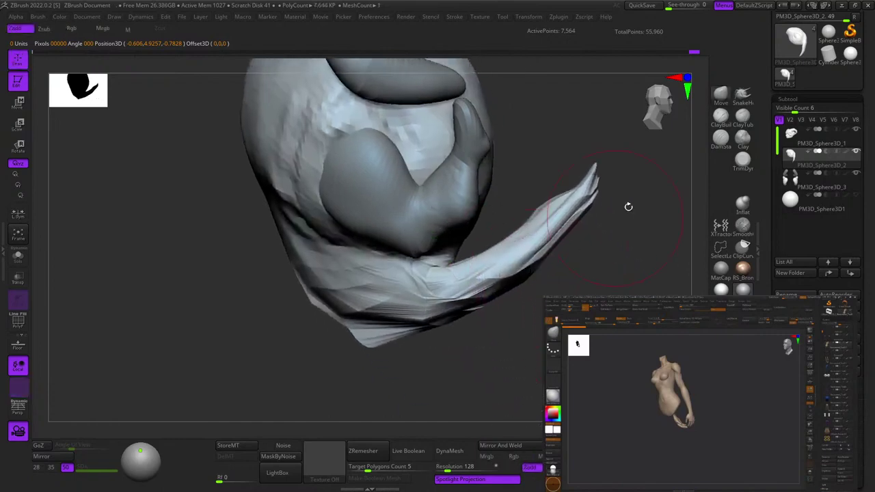
Adjust the raised tail's curve with the Move brush and smooth the bulge beneath its base.
click(721, 97)
drag(541, 217, 561, 251)
alt+right_drag(335, 301, 449, 290)
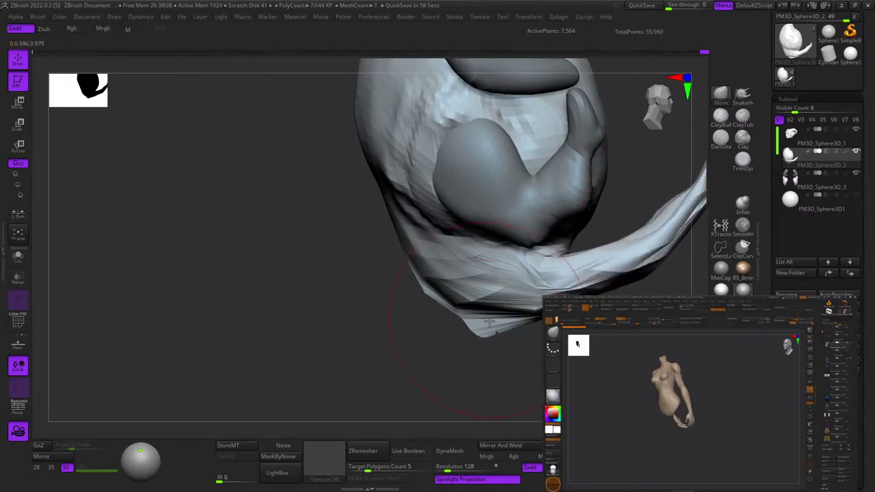
mouse_move(454, 325)
shift+mouse_down()
mouse_move(463, 332)
mouse_move(541, 320)
shift+mouse_up()
ctrl+right_drag(541, 319, 523, 335)
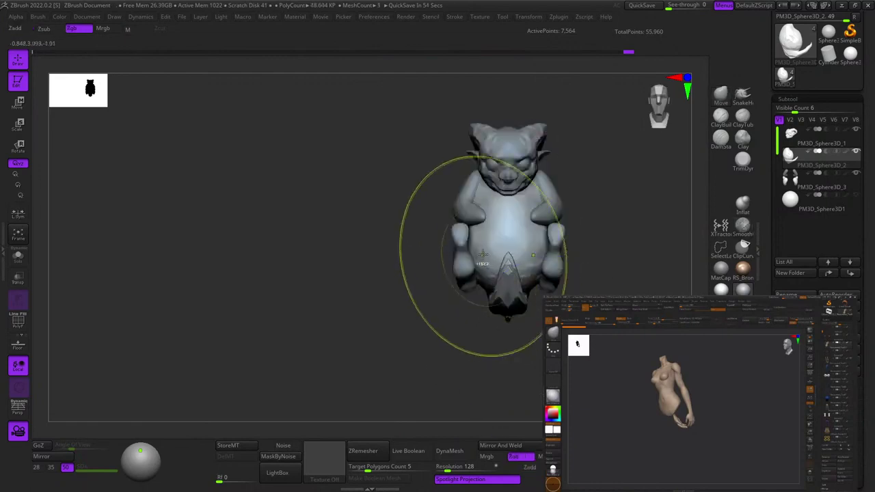
ctrl+right_drag(485, 256, 494, 301)
right_drag(494, 301, 598, 218)
right_drag(598, 219, 478, 267)
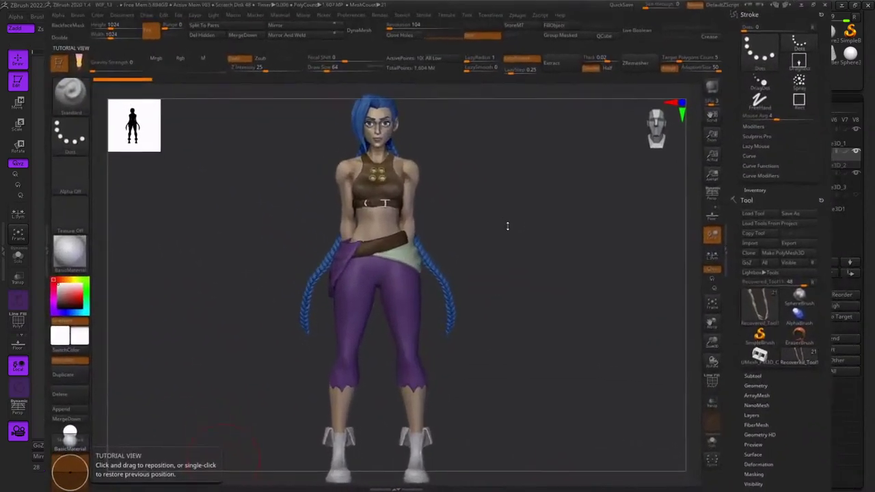
drag(504, 210, 496, 174)
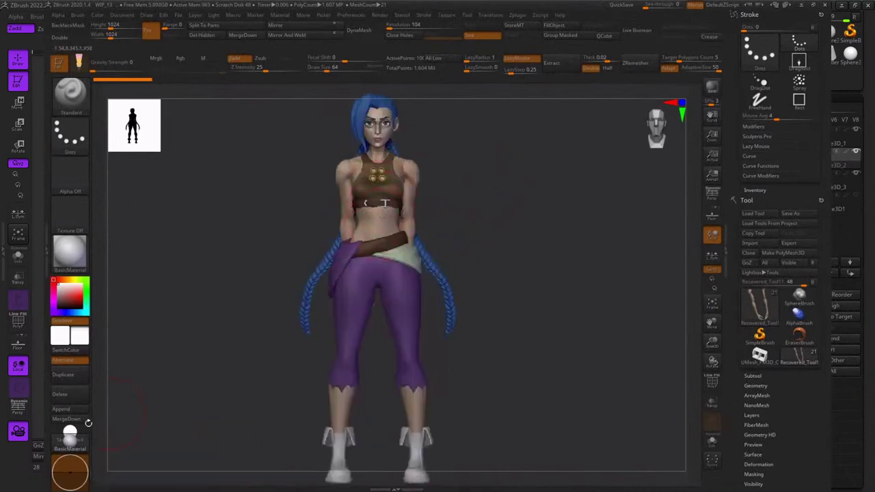
Frame the whole character, expand the subtool list and turn on polypaint for the boots.
alt+drag(590, 256, 598, 304)
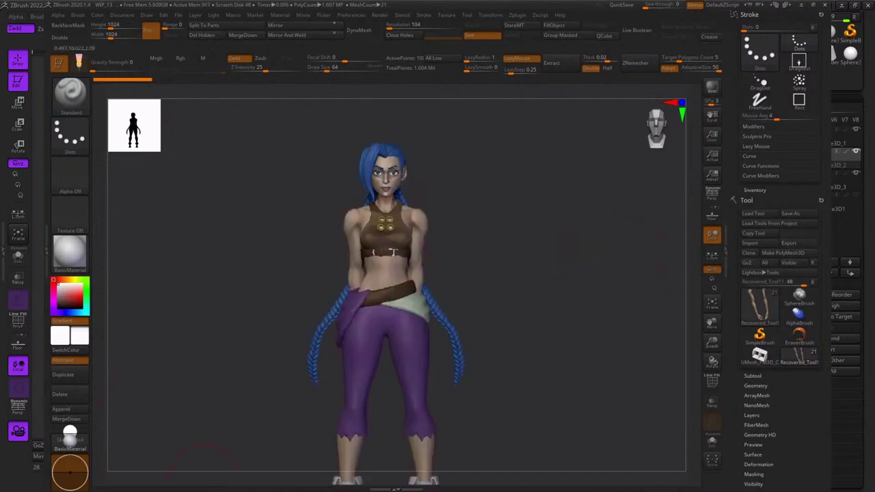
alt+drag(594, 249, 549, 238)
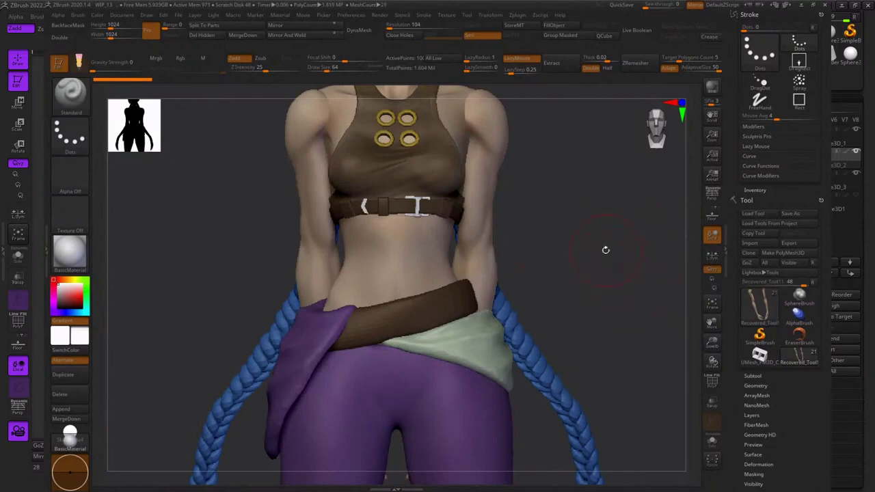
key(f)
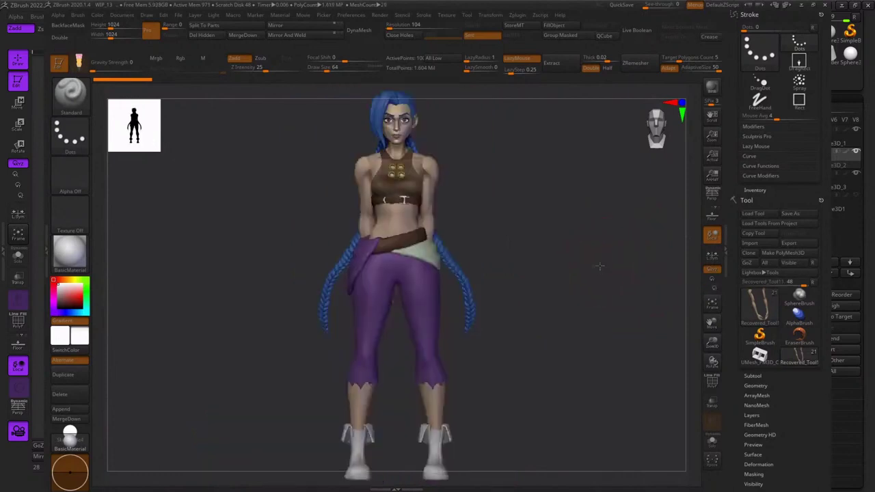
key(f)
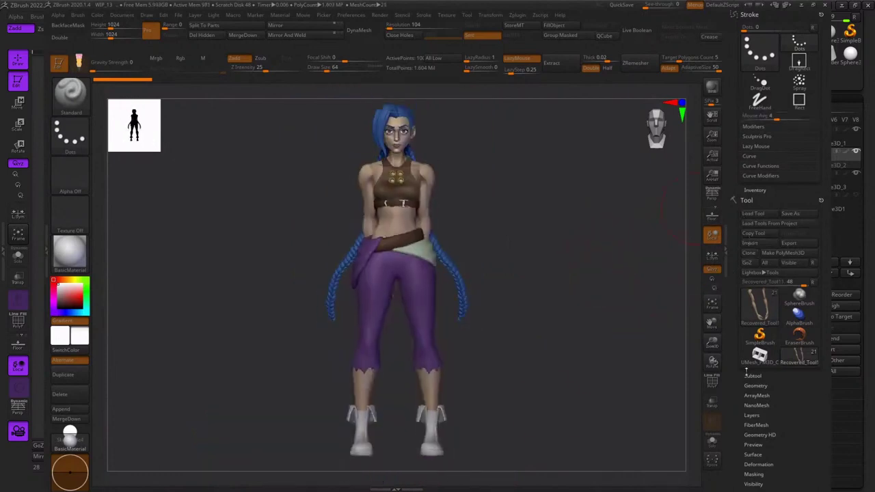
click(753, 376)
drag(735, 447, 735, 264)
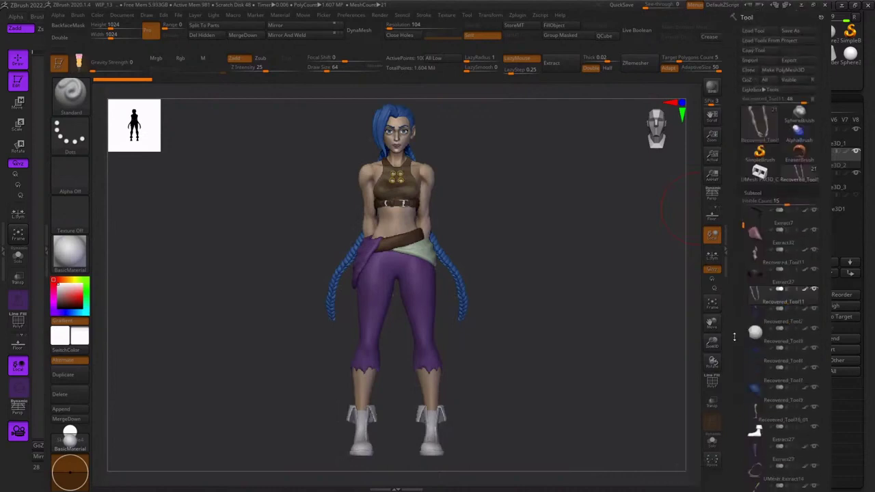
click(802, 435)
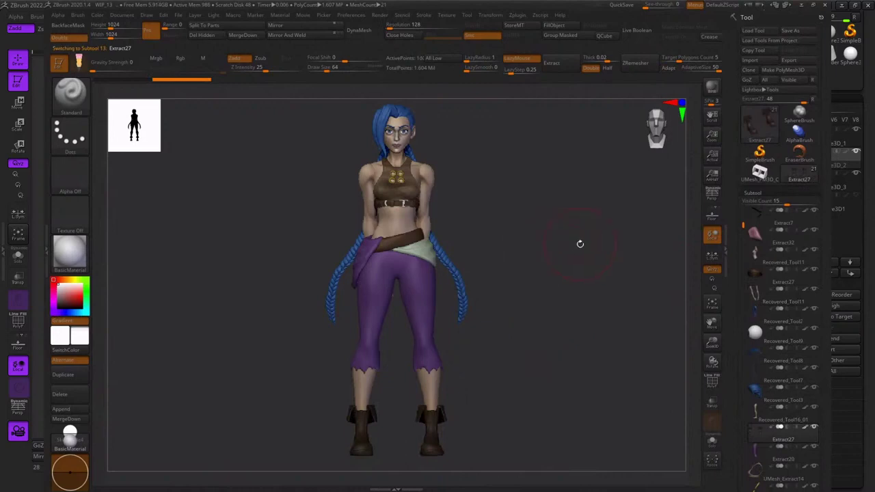
Examine the painted character's face, hair, top and waist wrap up close from the front and the side.
alt+drag(579, 244, 545, 252)
alt+drag(567, 195, 550, 294)
alt+drag(521, 236, 543, 248)
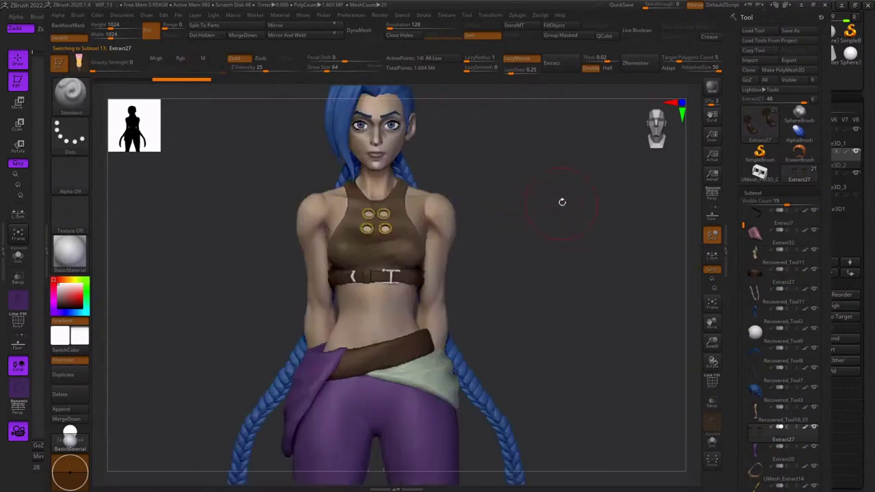
alt+drag(562, 202, 544, 293)
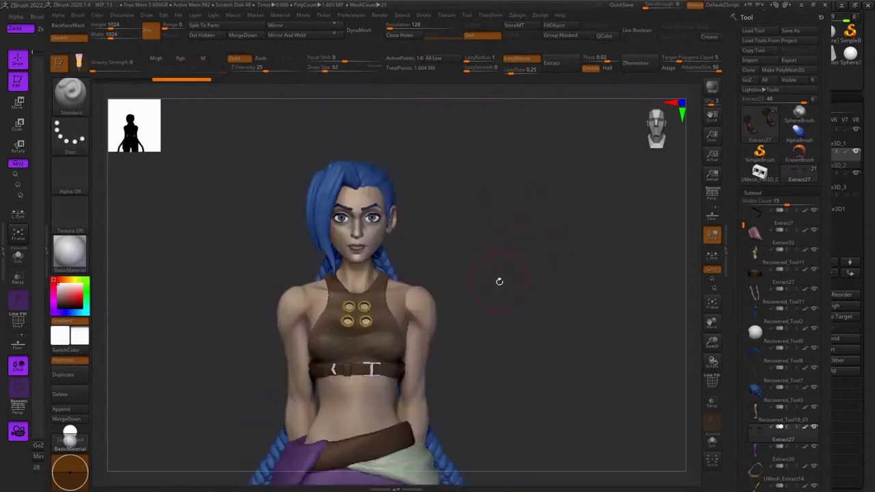
right_drag(500, 266, 581, 238)
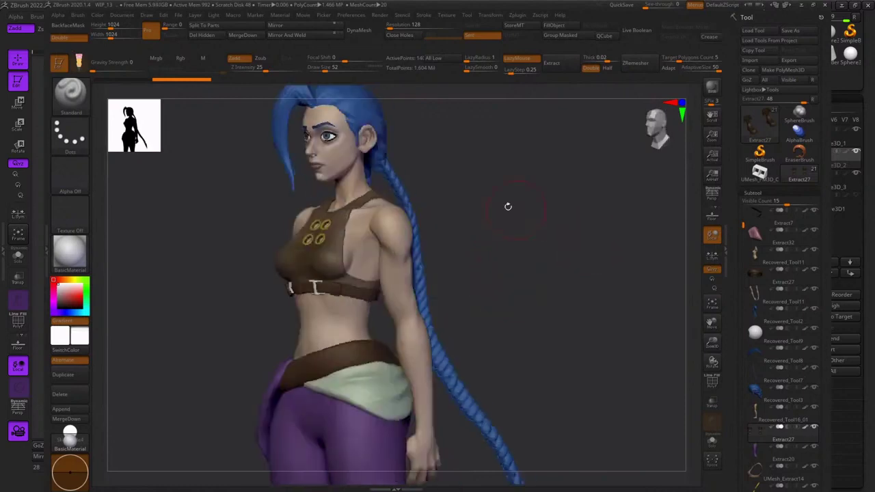
drag(523, 242, 465, 236)
alt+drag(462, 140, 563, 213)
alt+drag(561, 302, 549, 433)
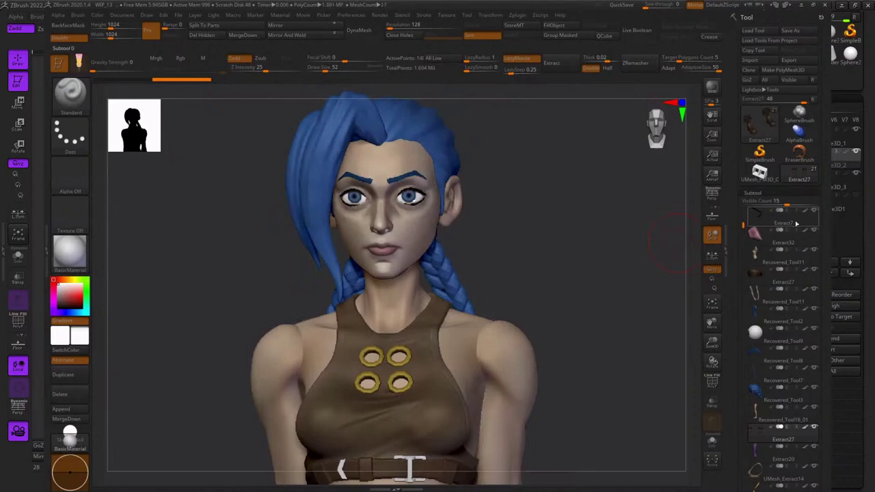
Turn off polypaint for all subtools and inspect the boots' unpainted forms up close.
shift+click(807, 212)
key(f)
key(f)
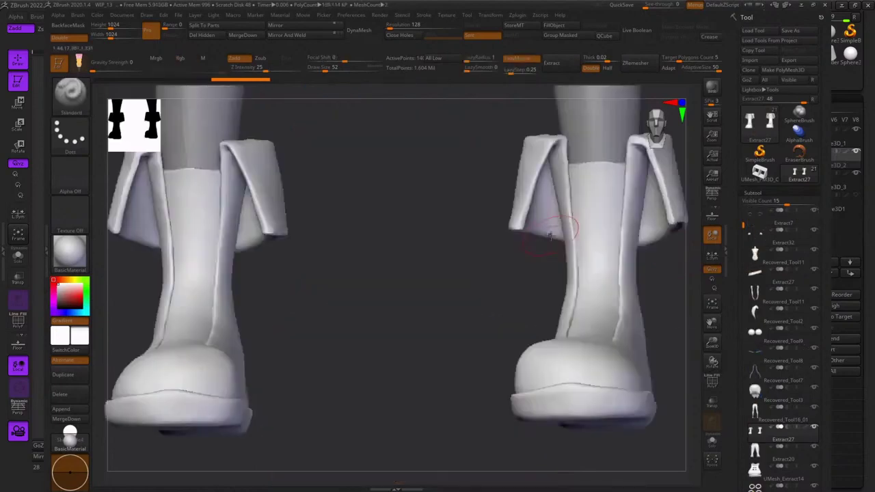
alt+drag(506, 205, 501, 275)
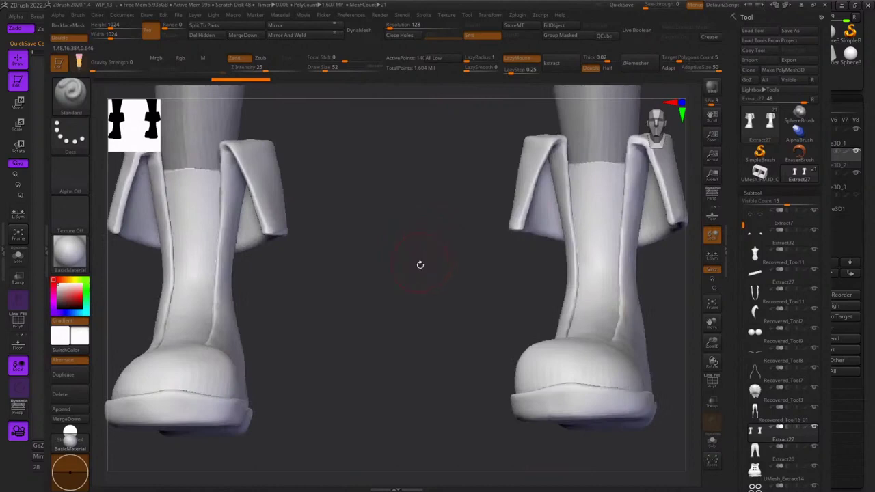
key(f)
key(f)
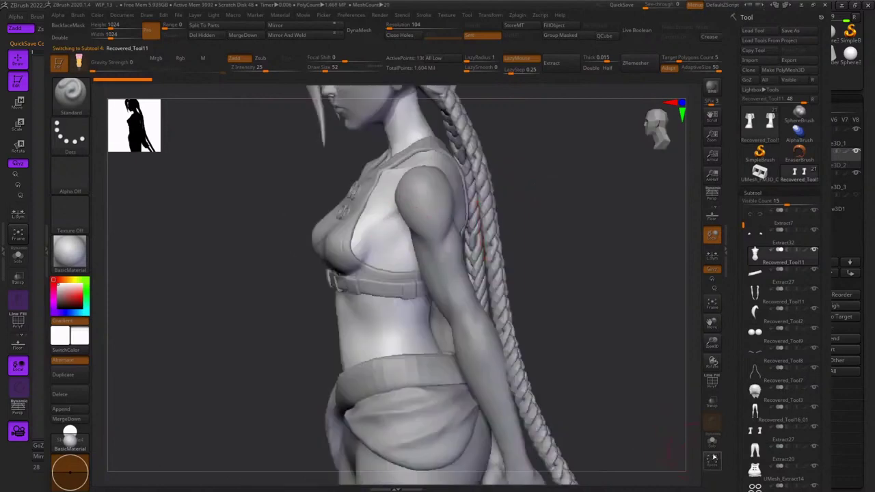
Isolate the torso subtool, inspect it from several angles and bring the other subtools back.
click(713, 443)
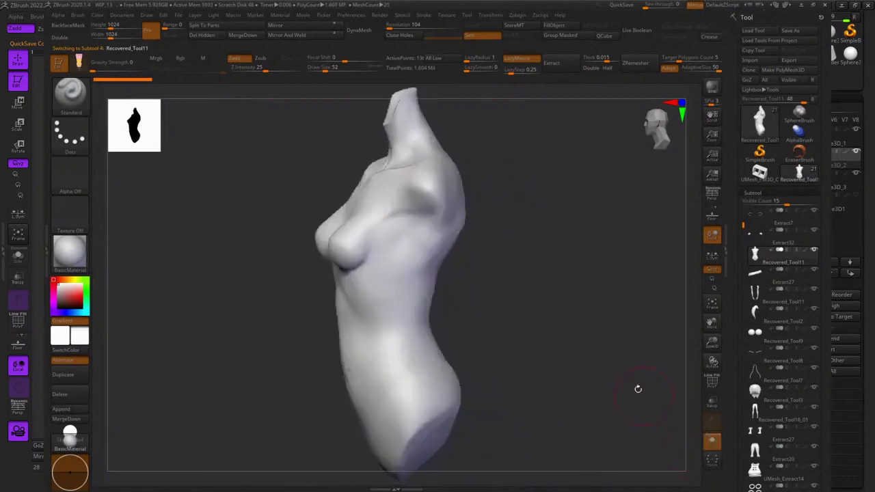
key(f)
mouse_move(511, 249)
mouse_down()
mouse_move(528, 238)
mouse_move(523, 221)
mouse_move(547, 227)
mouse_move(516, 230)
mouse_move(491, 248)
mouse_move(499, 214)
mouse_move(510, 212)
mouse_move(499, 202)
mouse_move(539, 203)
mouse_move(522, 240)
mouse_up()
drag(543, 212, 477, 215)
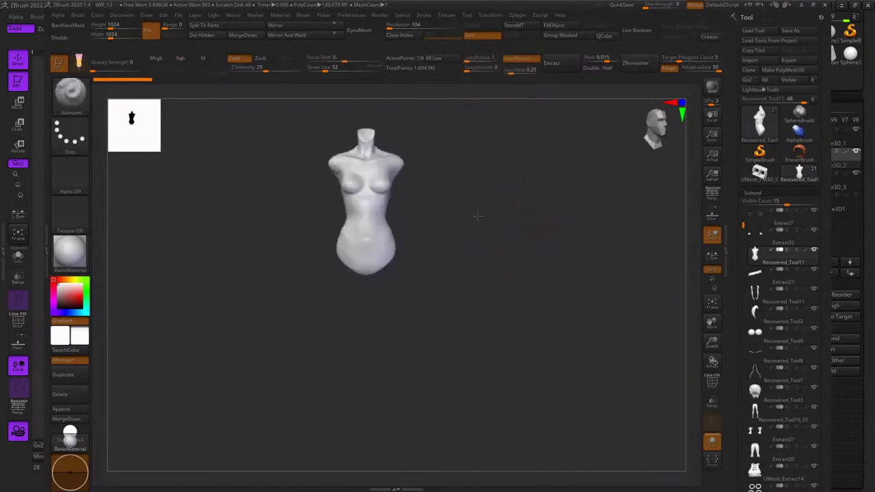
click(708, 442)
Select the arms subtool and examine the arms within the full figure from the front and back.
alt+drag(499, 196, 445, 184)
alt+click(425, 183)
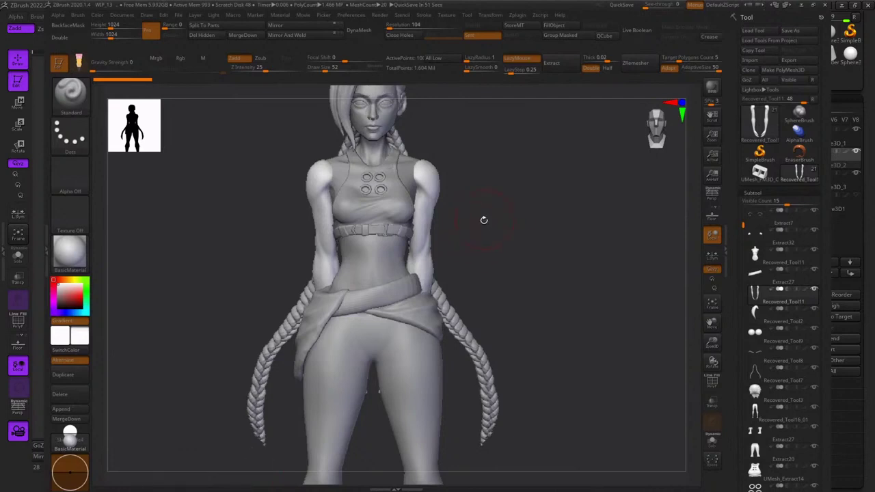
drag(492, 202, 426, 238)
mouse_move(429, 232)
mouse_down()
mouse_move(483, 210)
mouse_move(430, 231)
mouse_up()
mouse_move(371, 219)
mouse_down()
mouse_move(333, 280)
mouse_move(371, 219)
mouse_up()
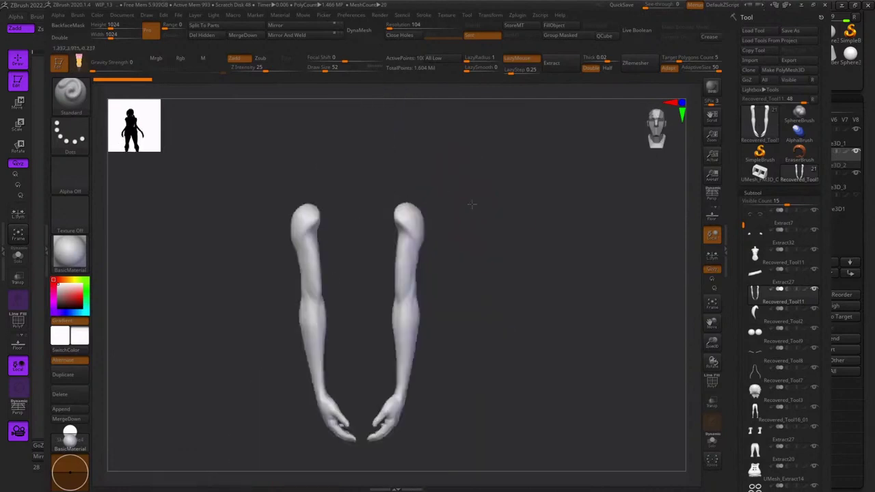
mouse_move(471, 203)
mouse_down()
mouse_move(511, 192)
mouse_move(473, 205)
mouse_up()
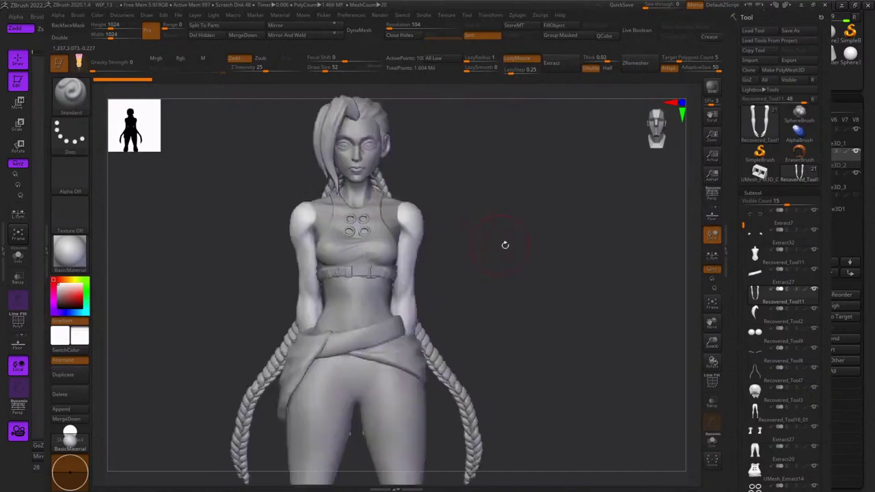
alt+drag(506, 244, 471, 246)
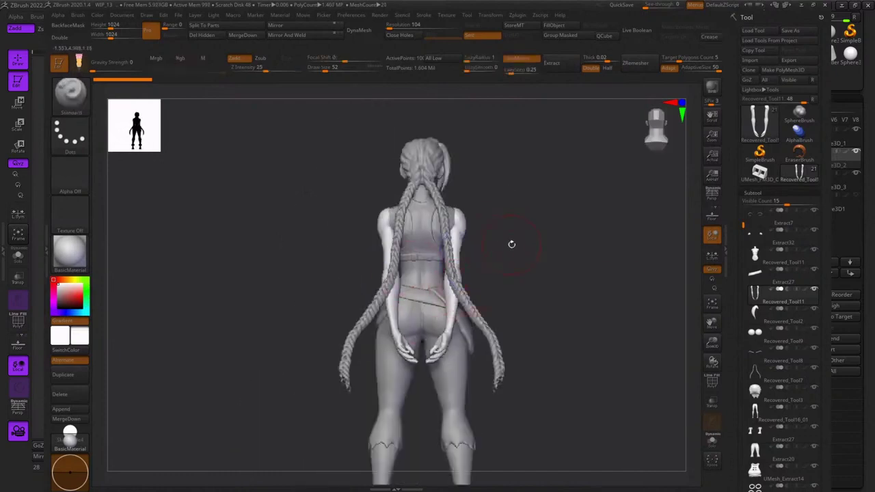
Isolate the arms, mask the character's left forearm and hand from behind, and soften the mask edge.
click(713, 440)
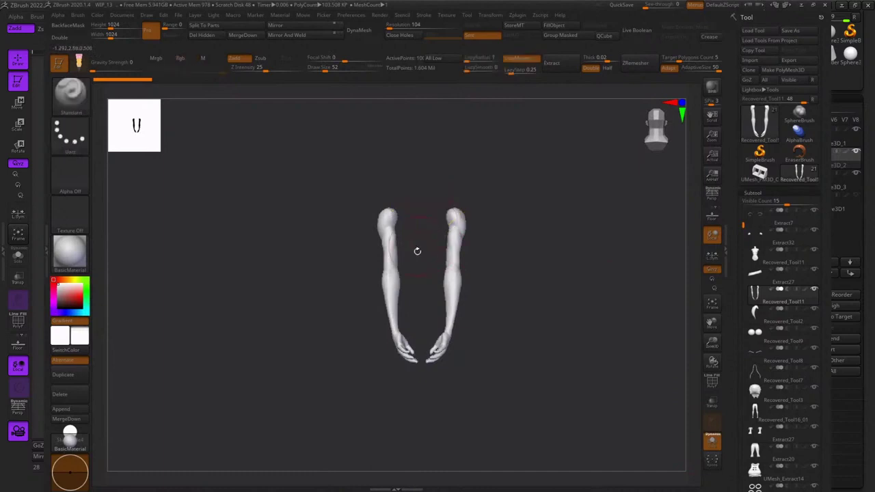
ctrl+drag(363, 273, 417, 376)
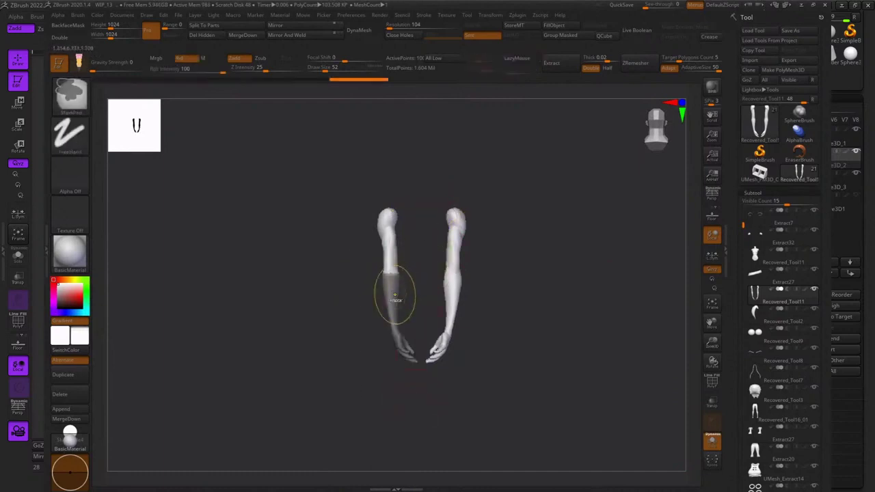
ctrl+click(395, 295)
Try to swing the character's left forearm inward at the elbow with the gizmo, masking off everything else.
key(w)
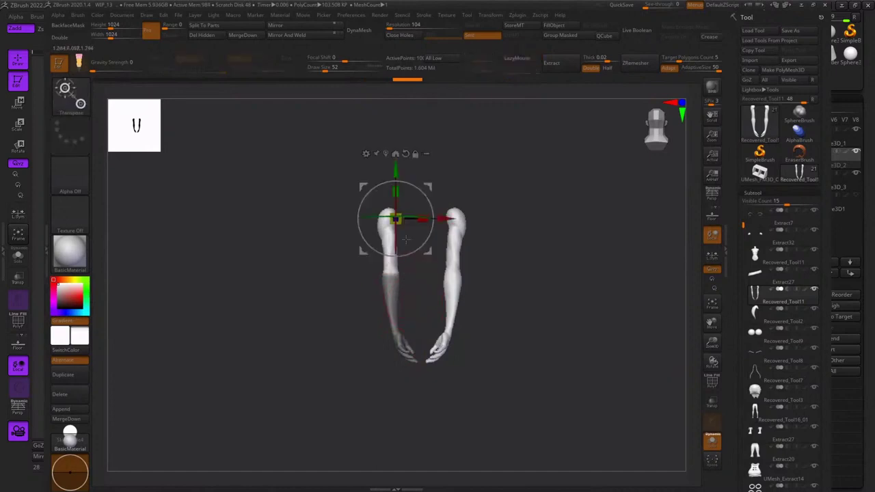
click(415, 155)
mouse_move(428, 185)
mouse_down()
mouse_move(423, 243)
mouse_move(388, 231)
mouse_move(410, 231)
mouse_up()
key(ctrl+z)
ctrl+click(465, 250)
key(q)
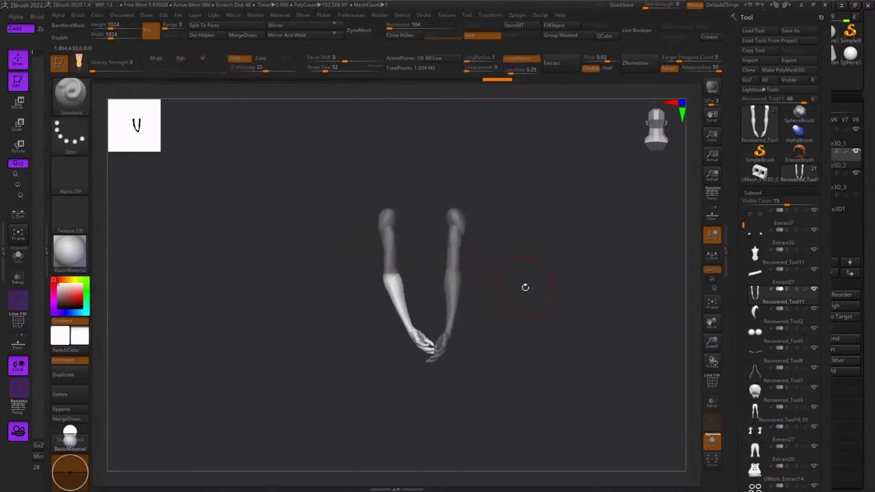
Undo the forearm rotation, clear the mask and show the complete figure again.
shift+drag(524, 287, 603, 285)
key(ctrl+z)
key(ctrl+z)
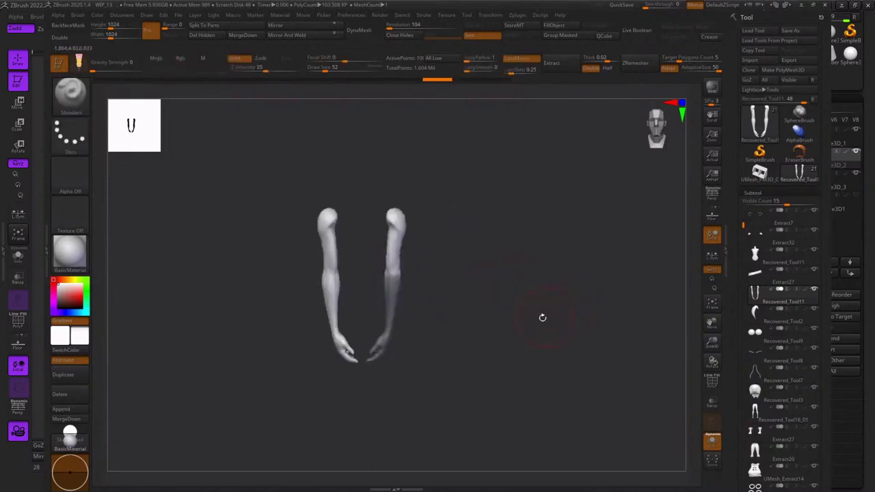
ctrl+drag(513, 321, 557, 366)
click(712, 441)
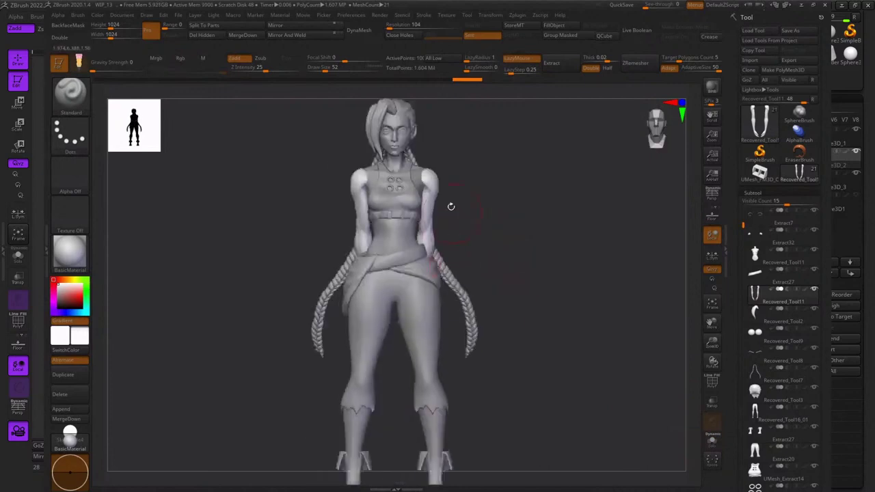
Select the head and the trousers subtools in turn and examine the unpainted figure from the front.
alt+click(397, 111)
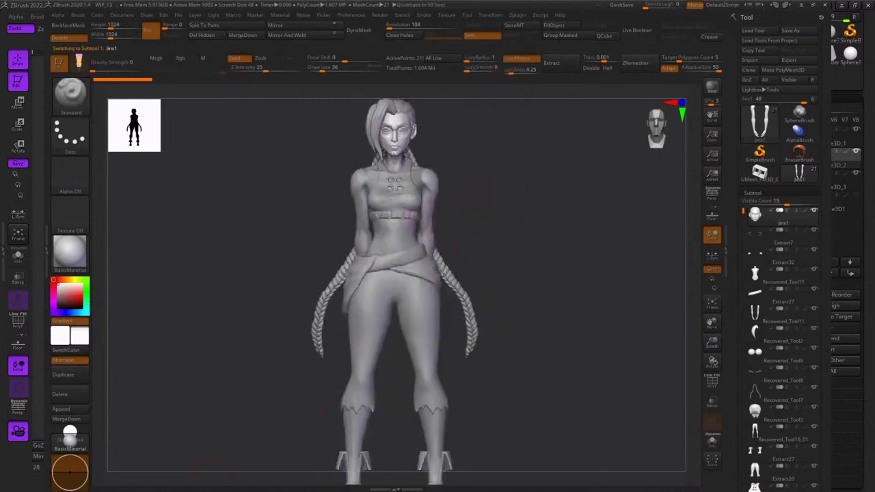
alt+drag(559, 309, 504, 305)
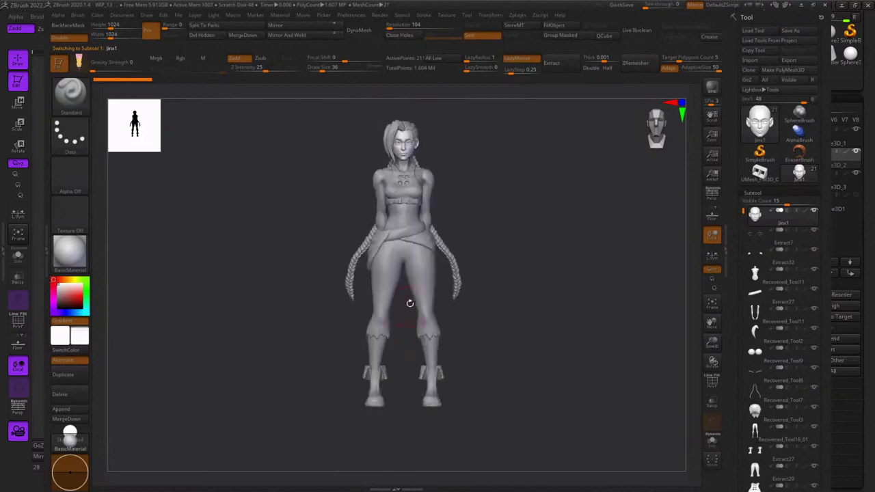
alt+click(412, 303)
mouse_move(555, 277)
mouse_down()
mouse_move(571, 253)
mouse_move(579, 270)
mouse_up()
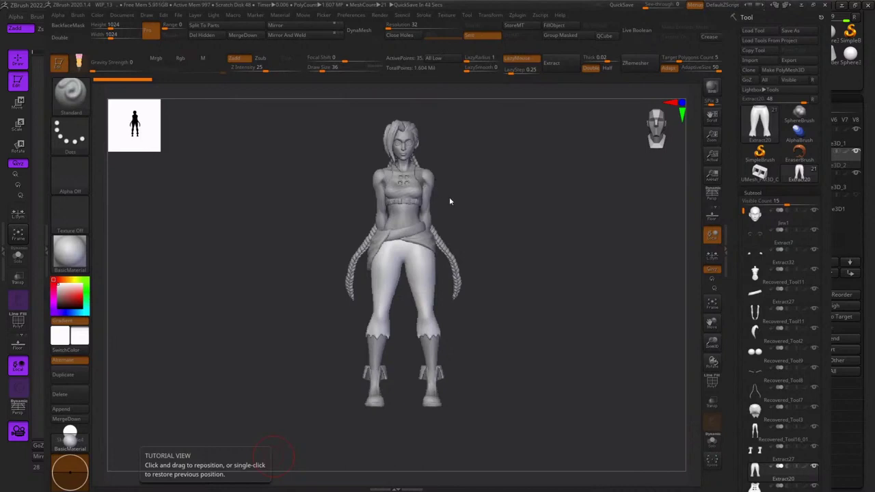
drag(469, 213, 435, 200)
drag(510, 202, 526, 243)
drag(546, 280, 558, 242)
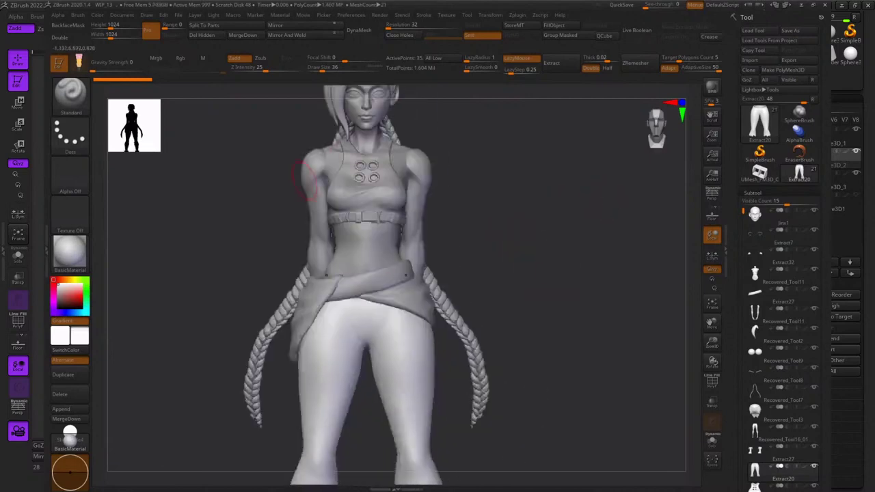
mouse_move(299, 249)
alt+mouse_down()
mouse_move(305, 240)
mouse_move(309, 362)
alt+mouse_up()
mouse_move(544, 387)
alt+mouse_down()
mouse_move(583, 286)
mouse_move(578, 195)
mouse_move(506, 260)
alt+mouse_up()
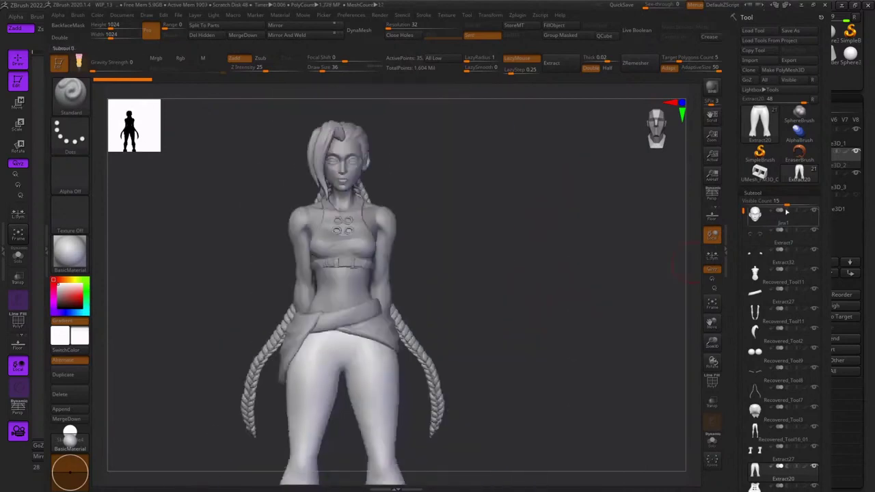
Toggle polypaint for all subtools on and off to compare the coloured figure with the plain grey sculpt.
shift+click(807, 212)
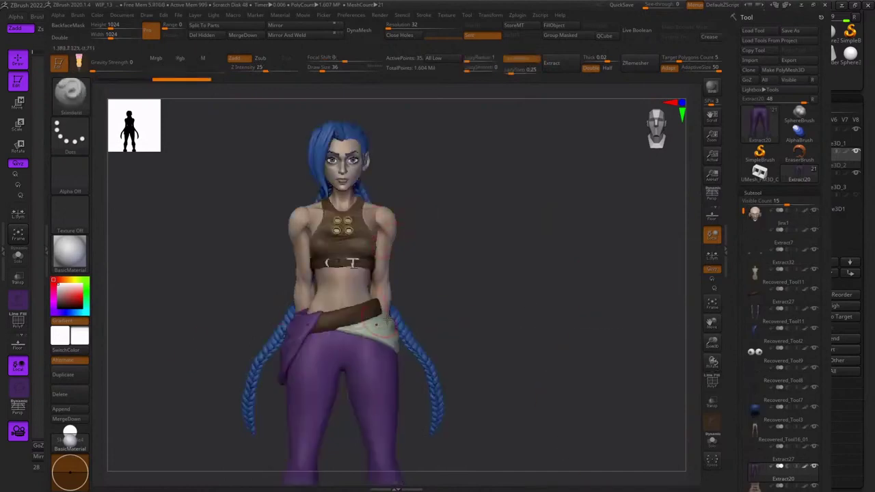
key(shift)
shift+click(806, 214)
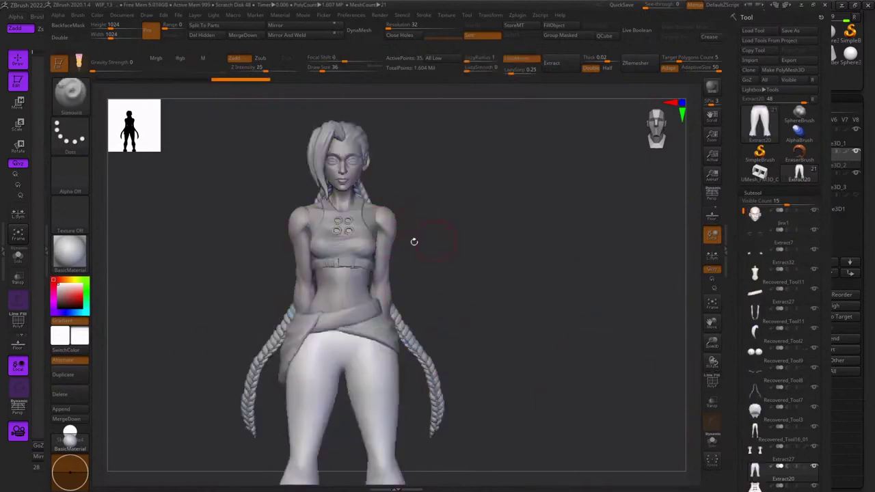
alt+drag(506, 324, 540, 259)
alt+drag(563, 229, 544, 289)
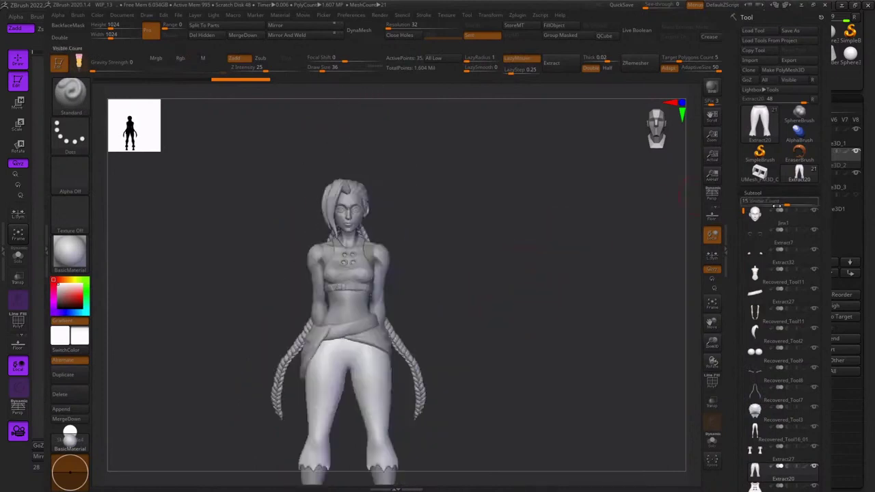
shift+click(806, 213)
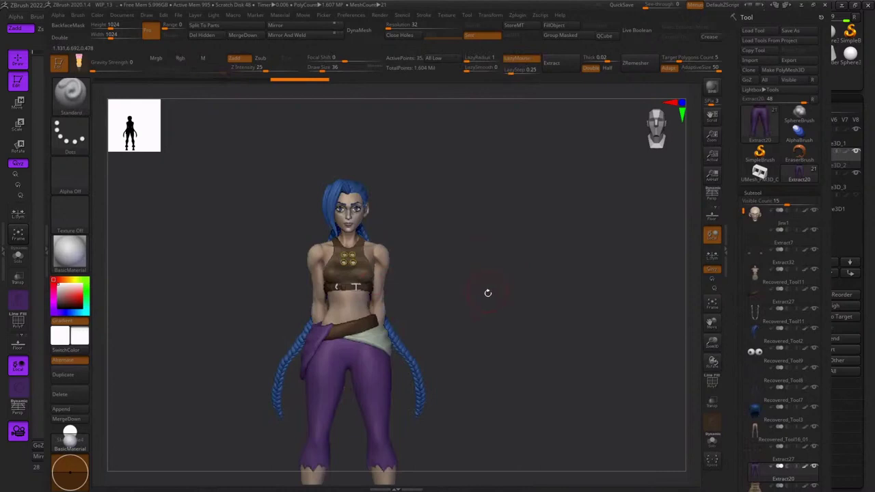
alt+drag(487, 293, 488, 258)
shift+click(805, 213)
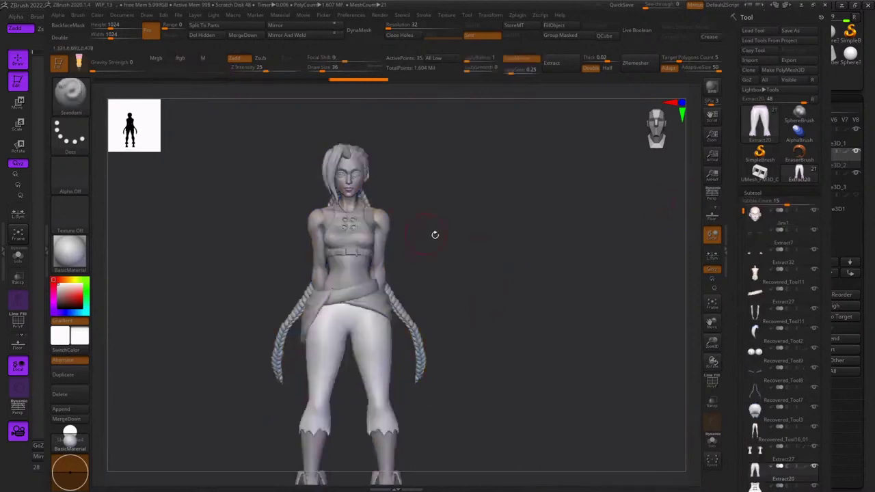
Select the braids subtool and toggle polypaint for all subtools to compare the coloured and plain figure.
drag(435, 234, 387, 169)
alt+drag(478, 279, 472, 266)
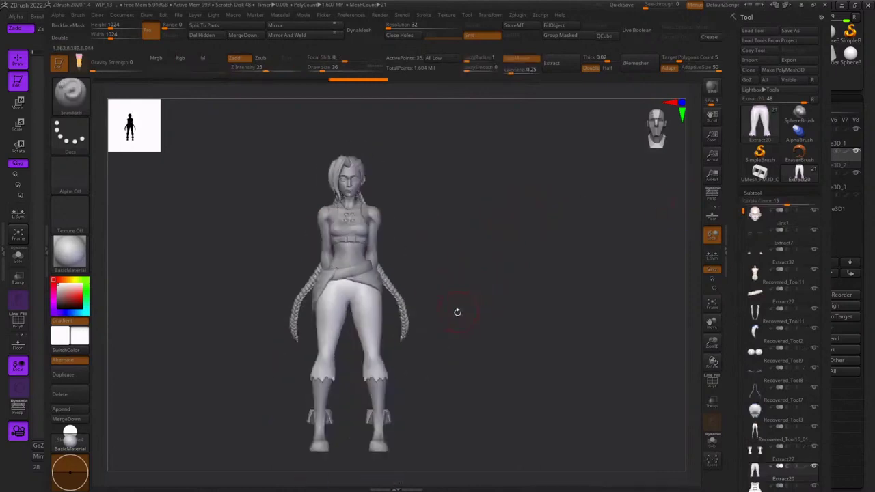
alt+click(402, 305)
alt+drag(532, 252, 547, 216)
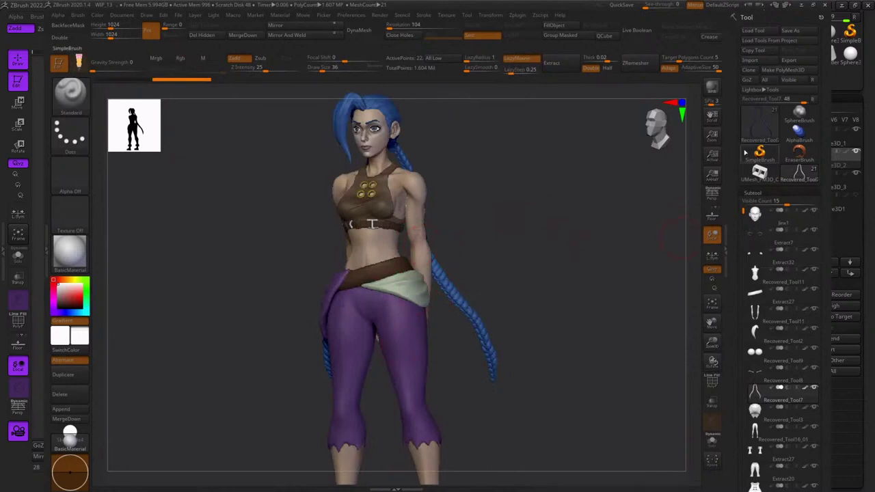
click(804, 211)
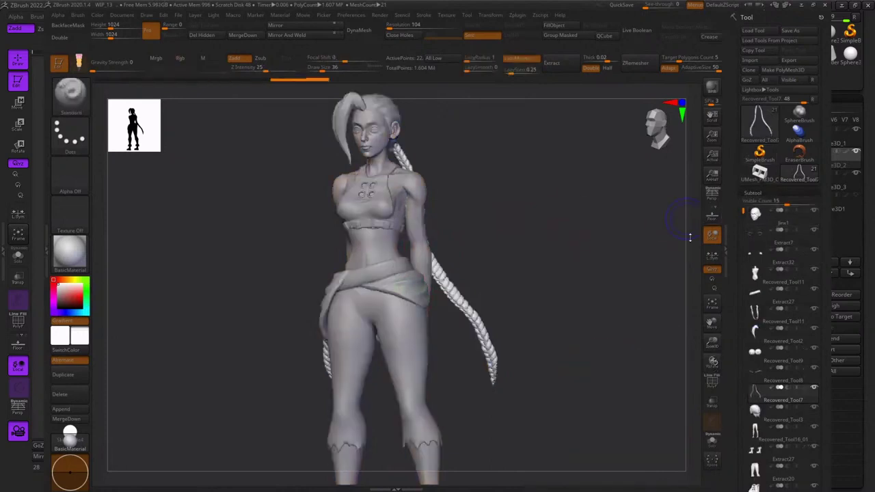
key(ctrl+shift+z)
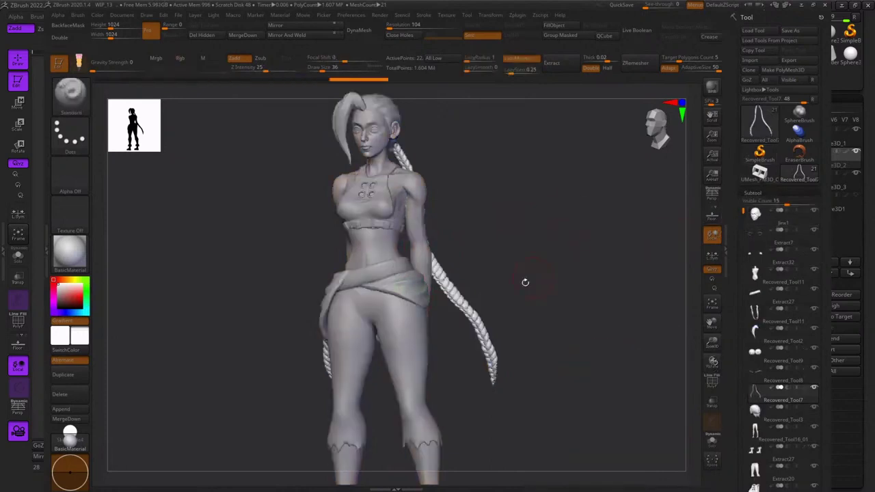
Examine the unpainted head, hair and upper body close up from the front and at an angle.
mouse_move(570, 218)
mouse_down()
mouse_move(531, 253)
mouse_move(543, 244)
mouse_up()
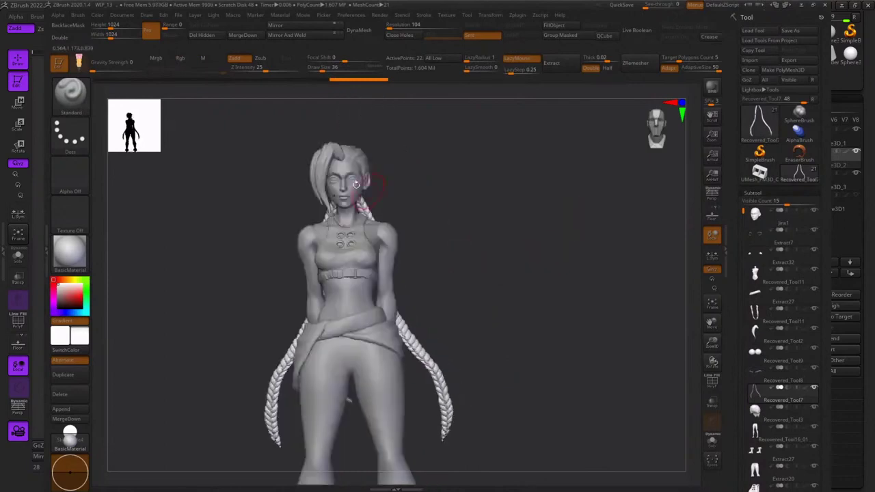
mouse_move(436, 233)
alt+mouse_down()
mouse_move(479, 238)
mouse_move(476, 383)
alt+mouse_up()
alt+drag(475, 194, 471, 323)
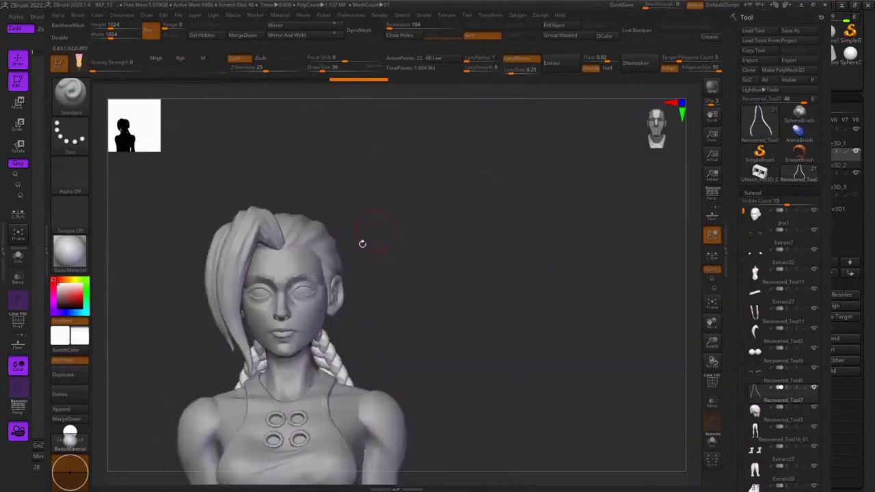
mouse_move(430, 272)
mouse_down()
mouse_move(501, 250)
mouse_move(517, 192)
mouse_up()
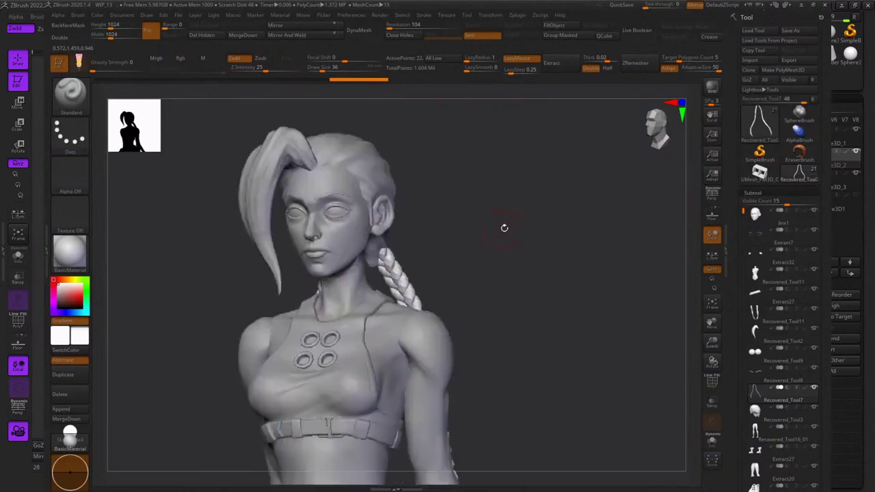
drag(502, 230, 511, 234)
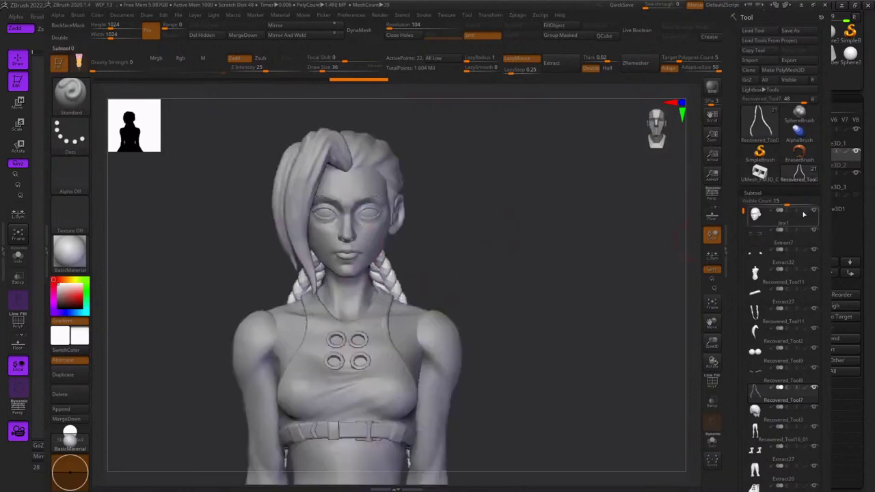
Turn polypaint back on for all subtools and view the coloured upper body at an angle.
shift+click(805, 213)
mouse_move(474, 271)
mouse_down()
mouse_move(549, 250)
mouse_move(532, 221)
mouse_move(565, 243)
mouse_move(504, 248)
mouse_move(529, 227)
mouse_up()
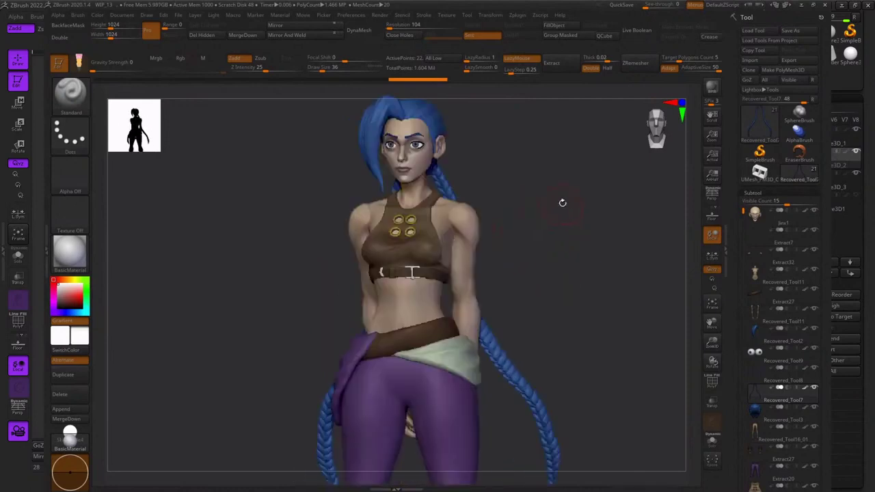
alt+drag(571, 192, 542, 275)
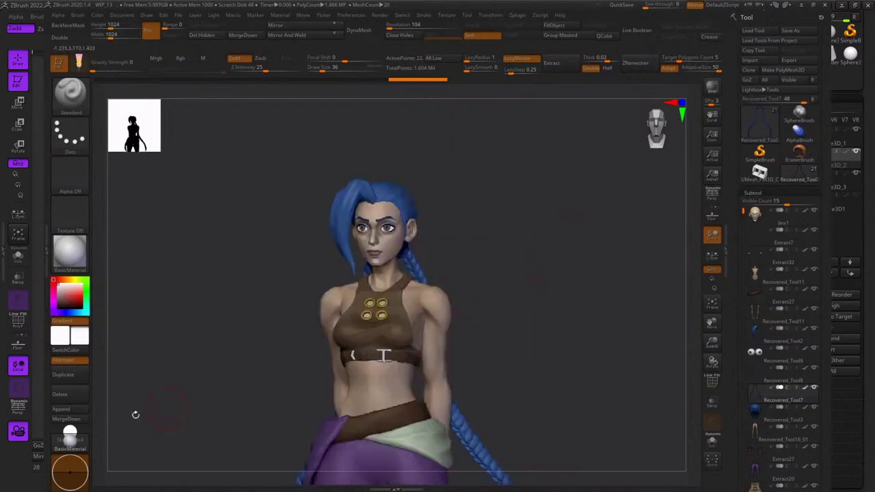
Apply the SkinShade4 material to the character and check the painted figure from both sides.
click(67, 451)
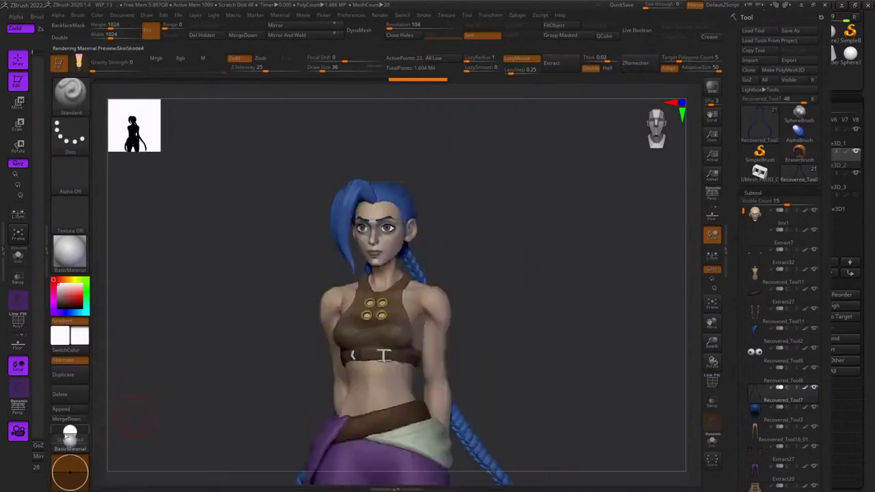
click(74, 432)
alt+drag(242, 292, 274, 222)
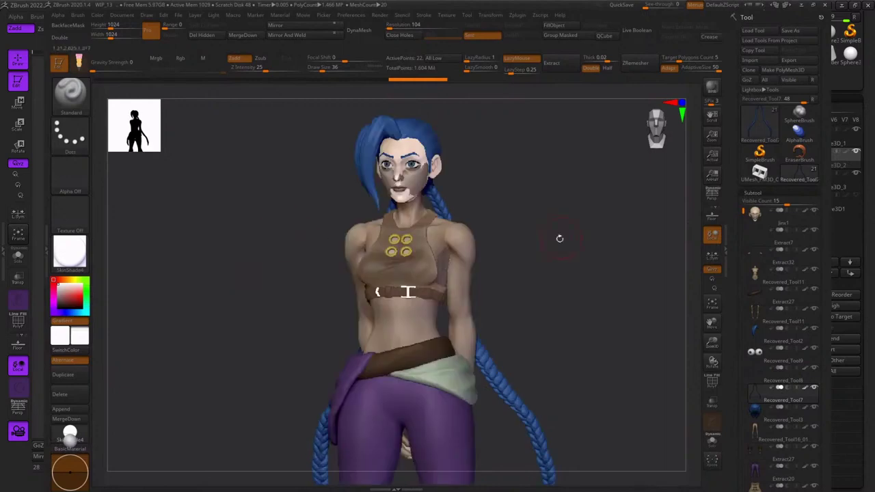
drag(511, 242, 586, 243)
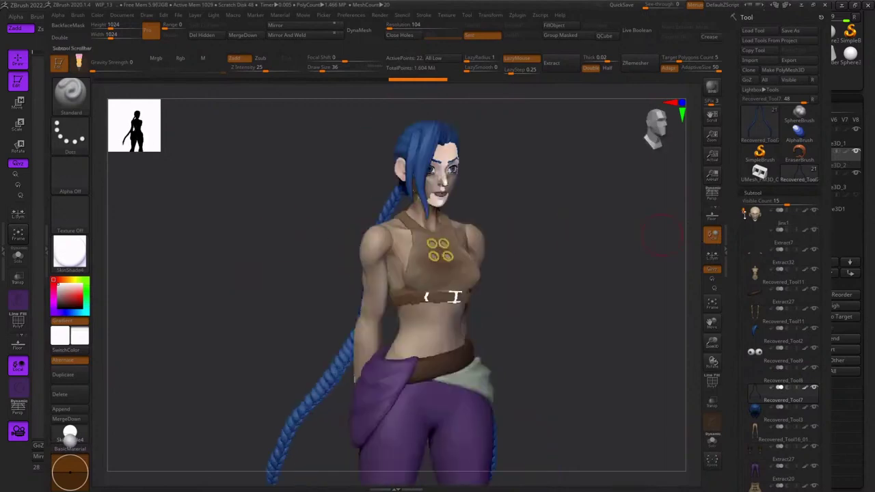
drag(743, 213, 740, 260)
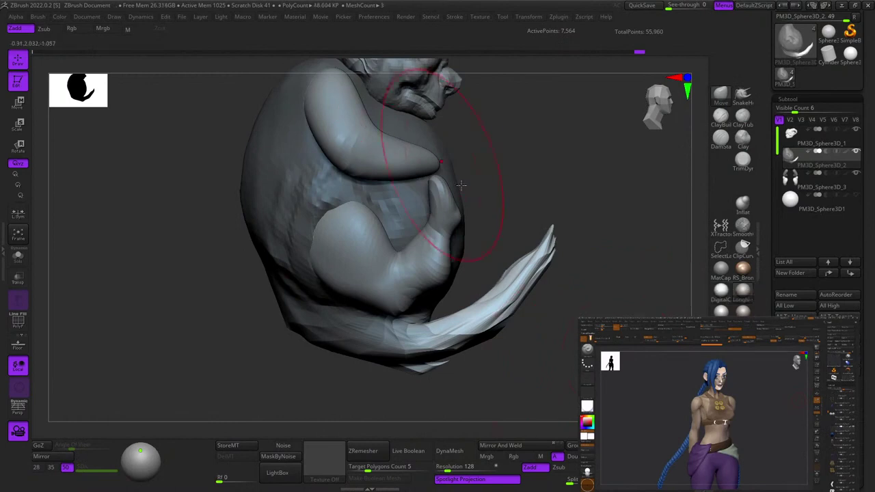
Return to the horned creature and bend its tail upward in side view with the Move brush.
key(shift)
alt+drag(495, 200, 582, 180)
drag(530, 247, 520, 233)
alt+drag(524, 233, 561, 215)
drag(518, 294, 511, 270)
mouse_move(554, 231)
mouse_down()
mouse_move(552, 213)
mouse_move(537, 205)
mouse_move(523, 235)
mouse_move(538, 244)
mouse_up()
drag(499, 296, 501, 302)
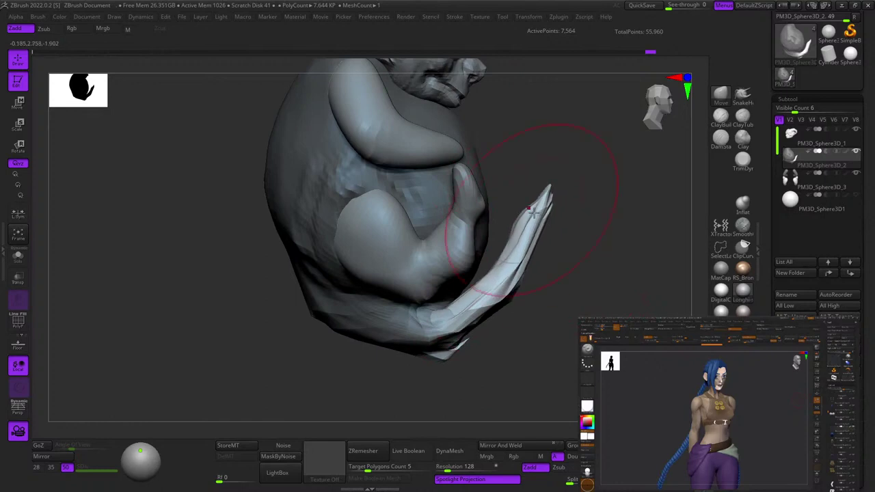
drag(537, 208, 517, 203)
mouse_move(573, 204)
mouse_down()
mouse_move(500, 204)
mouse_move(562, 229)
mouse_move(545, 271)
mouse_up()
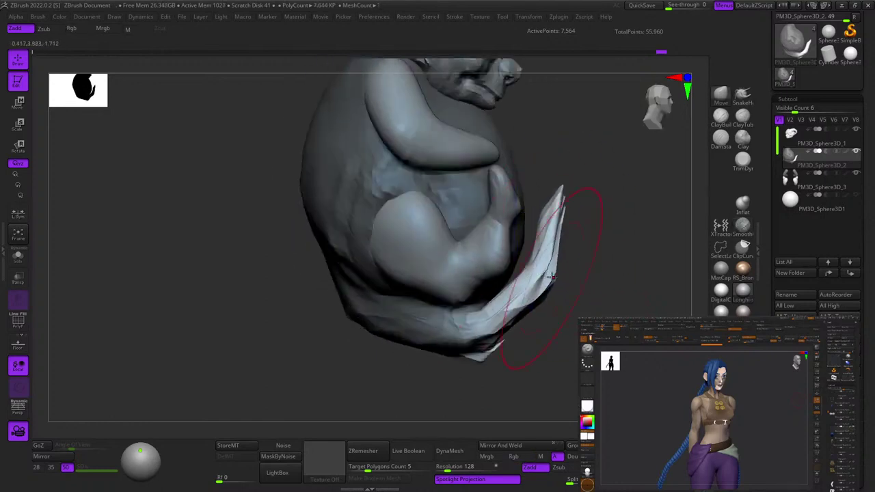
Check the creature from the front and make the hidden sphere subtool in front of its belly visible.
mouse_move(555, 199)
mouse_down()
mouse_move(540, 196)
mouse_move(543, 289)
mouse_move(458, 370)
mouse_move(418, 376)
mouse_up()
shift+drag(440, 414, 410, 414)
ctrl+right_drag(490, 385, 486, 373)
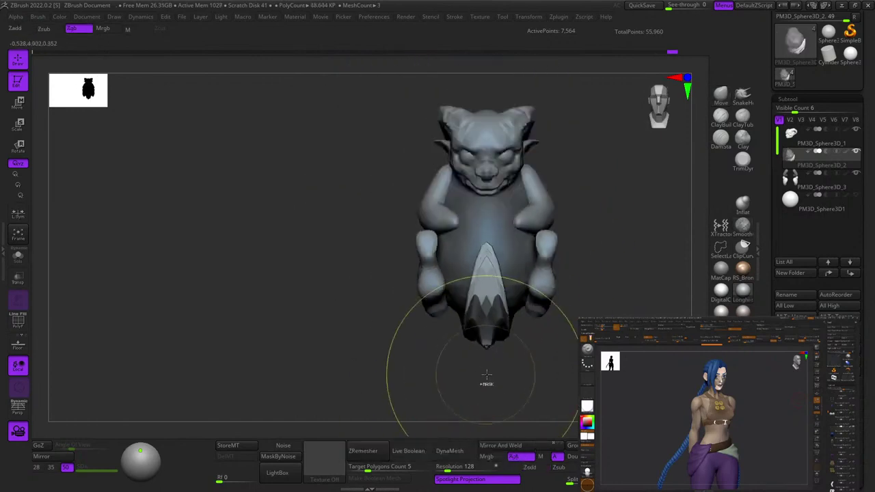
mouse_move(569, 369)
mouse_down()
mouse_move(500, 371)
mouse_move(541, 373)
mouse_move(570, 362)
mouse_up()
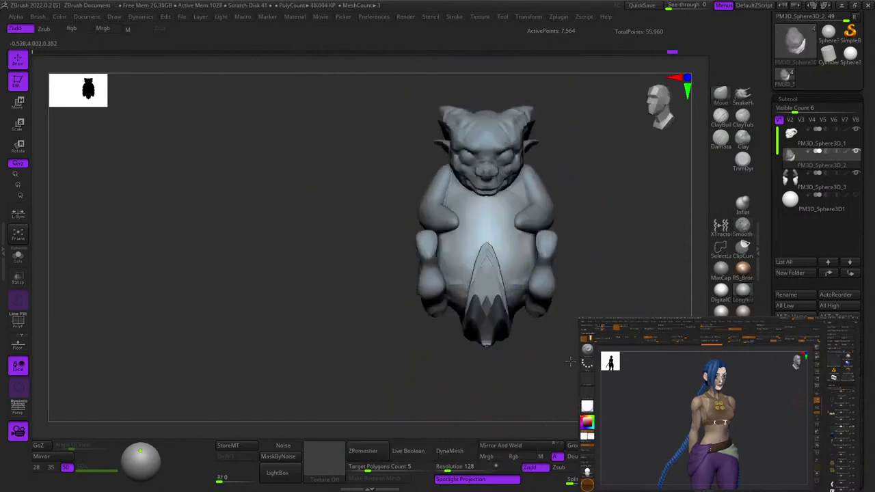
click(855, 198)
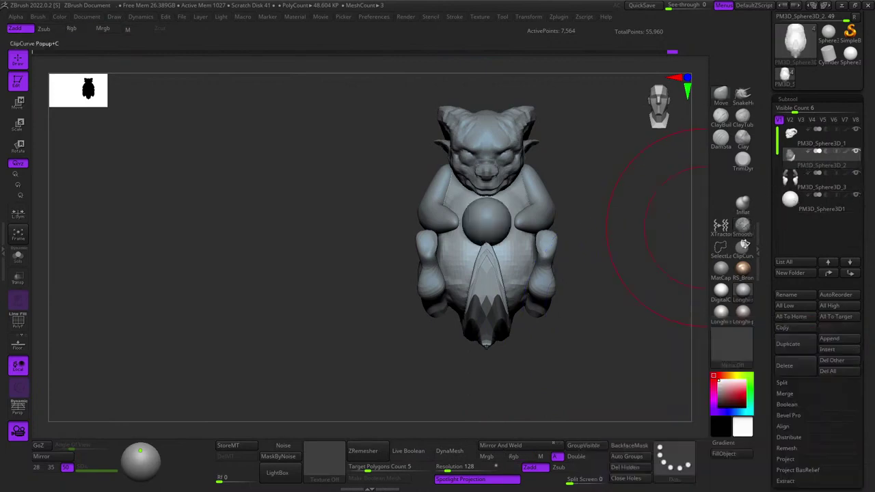
drag(640, 318, 593, 326)
ctrl+right_drag(533, 357, 528, 381)
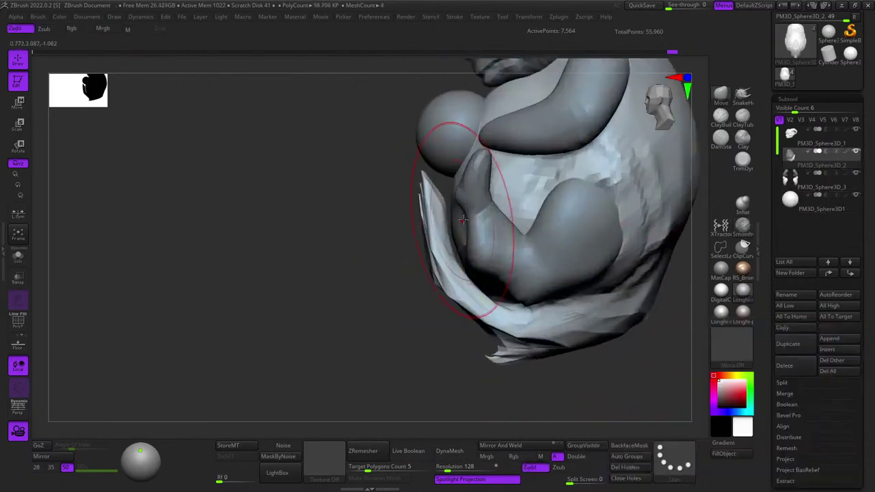
Select the sphere subtool and move it onto the tip of the raised tail.
alt+right_drag(422, 172, 473, 273)
key(w)
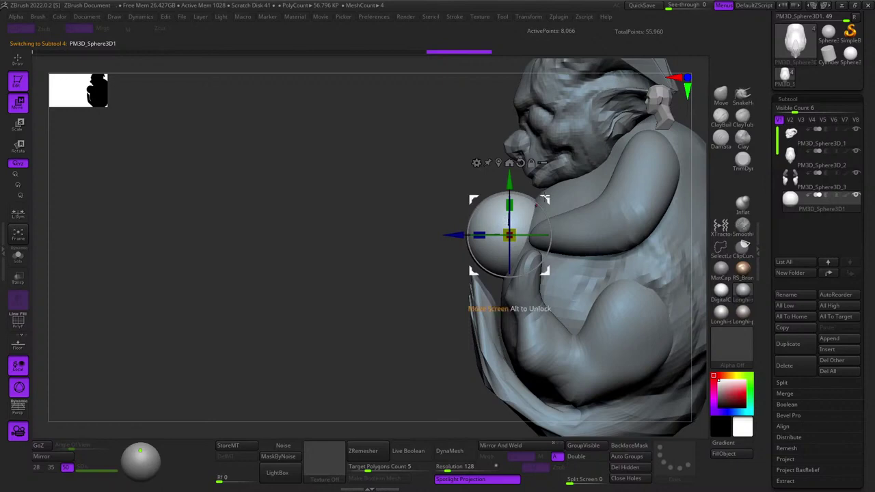
mouse_move(472, 273)
mouse_down()
mouse_move(439, 288)
mouse_move(439, 305)
mouse_move(411, 332)
mouse_move(465, 328)
mouse_move(472, 294)
mouse_up()
mouse_move(527, 355)
mouse_down()
mouse_move(582, 363)
mouse_move(645, 340)
mouse_move(615, 336)
mouse_up()
key(q)
Examine how the sphere sits against the hands and the raised tail in side view, with and without wireframe.
mouse_move(584, 269)
alt+mouse_down()
mouse_move(570, 198)
mouse_move(581, 253)
alt+mouse_up()
drag(635, 260, 389, 236)
mouse_move(628, 199)
alt+mouse_down()
mouse_move(598, 226)
mouse_move(540, 218)
mouse_move(619, 197)
mouse_move(524, 199)
mouse_move(628, 202)
alt+mouse_up()
alt+drag(486, 210, 514, 206)
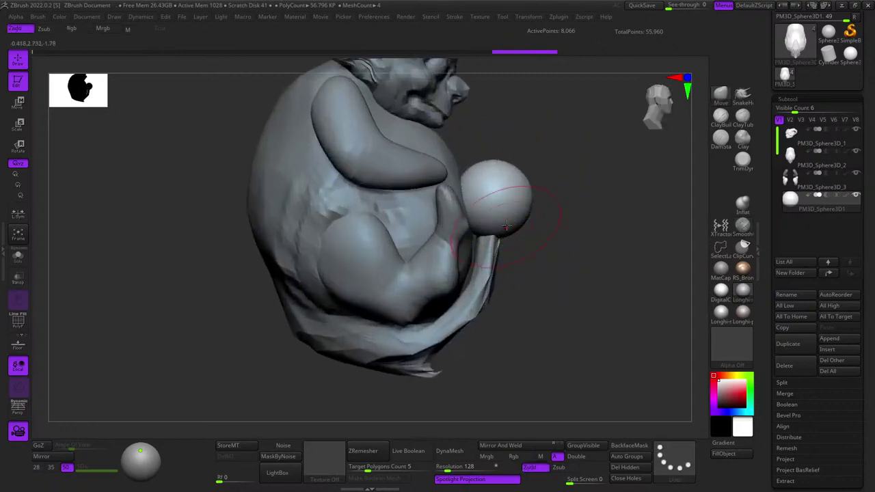
key(shift+f)
key(shift+f)
right_drag(499, 179, 512, 191)
alt+right_drag(472, 236, 523, 249)
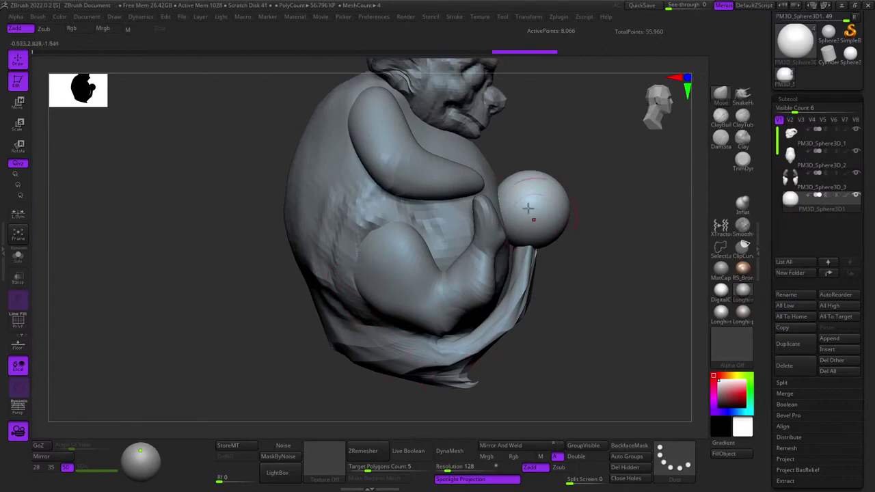
alt+right_drag(526, 209, 537, 293)
right_drag(575, 263, 537, 219)
right_drag(537, 218, 485, 275)
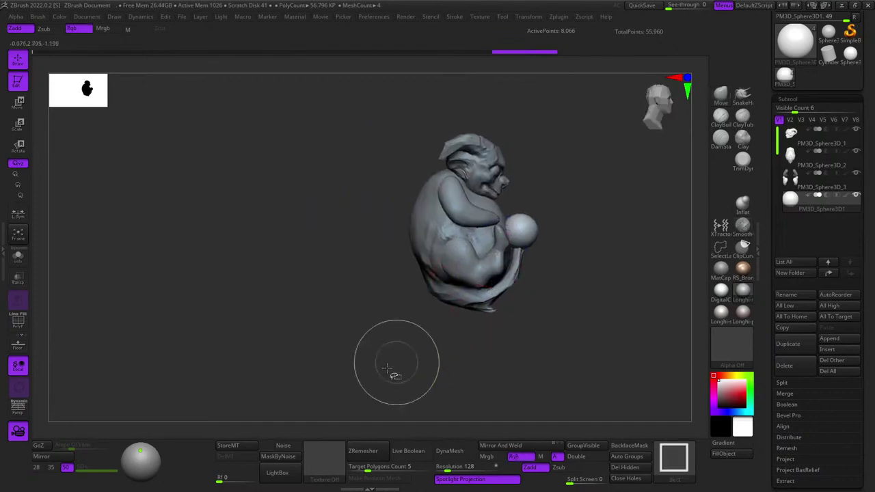
Select the body subtool, temporarily hide its lower part with a selection rectangle, and show it again.
ctrl+alt+shift+drag(382, 367, 569, 286)
right_drag(605, 293, 435, 349)
alt+click(495, 300)
key(shift+f)
ctrl+alt+shift+drag(395, 376, 564, 273)
key(shift+f)
mouse_move(581, 309)
right_down()
mouse_move(520, 334)
mouse_move(548, 327)
mouse_move(567, 306)
right_up()
ctrl+shift+click(575, 319)
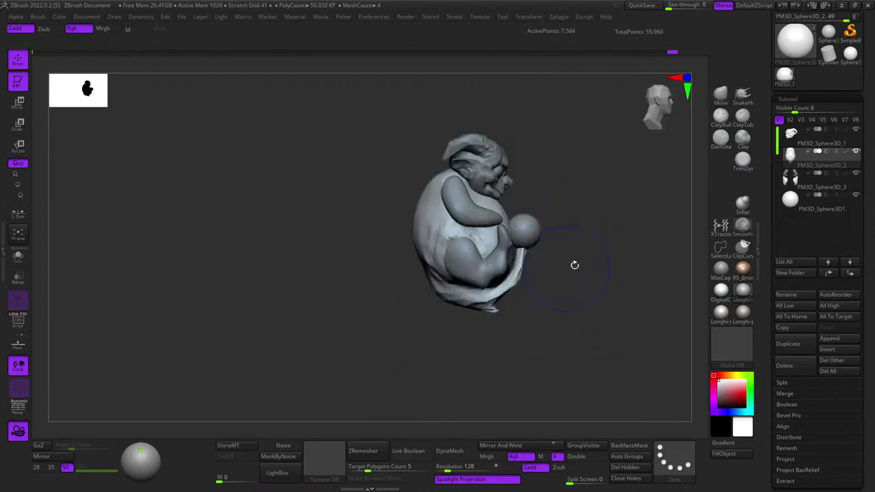
Examine the complete creature with its sphere from the front and side, toggling the wireframe and framing it in view.
right_drag(575, 264, 540, 273)
right_drag(540, 274, 495, 184)
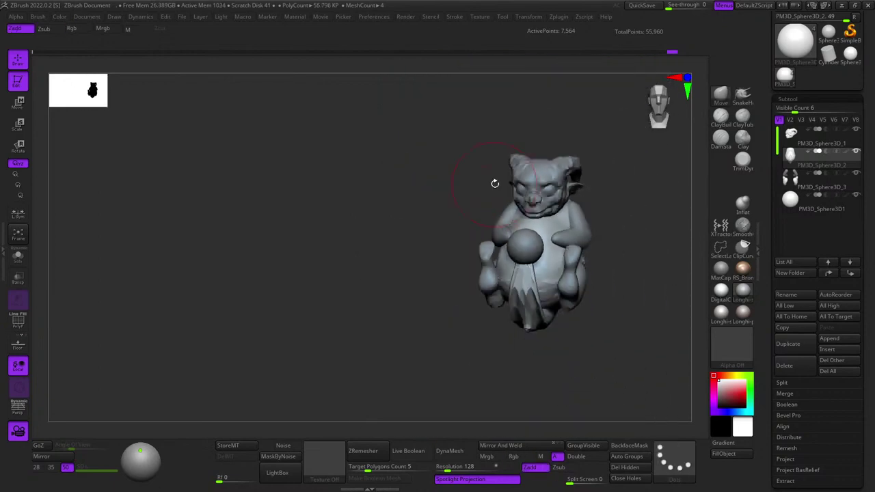
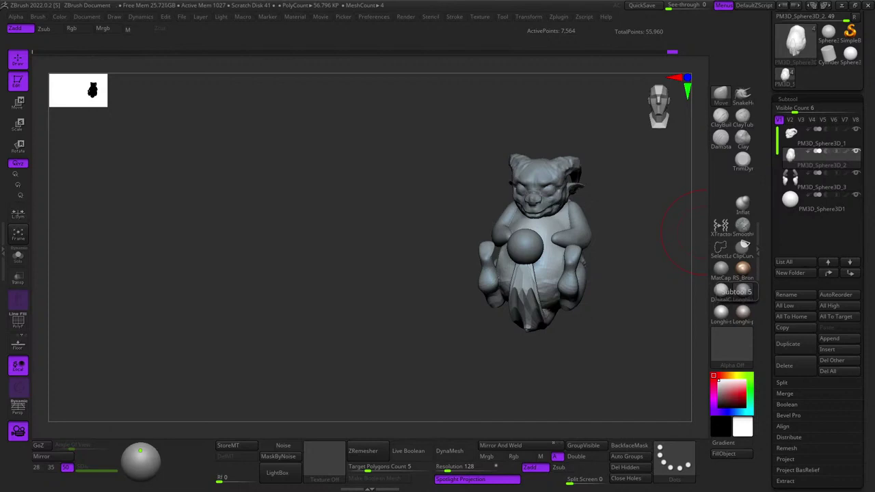
drag(179, 233, 326, 234)
key(shift+f)
key(shift+f)
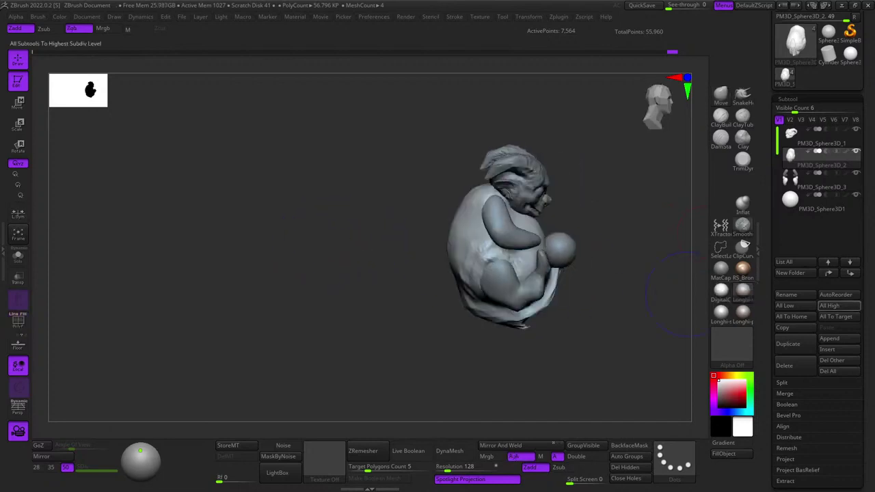
drag(429, 317, 264, 280)
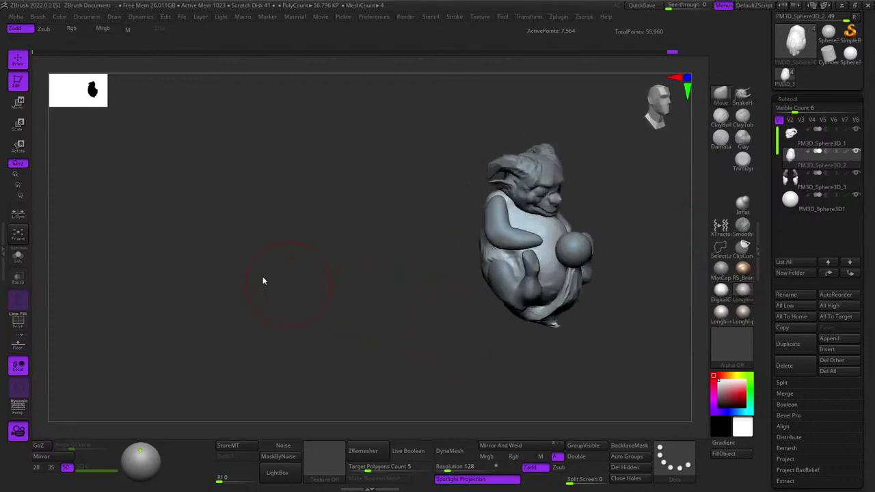
drag(410, 282, 425, 277)
key(shift+f)
key(f)
key(shift+f)
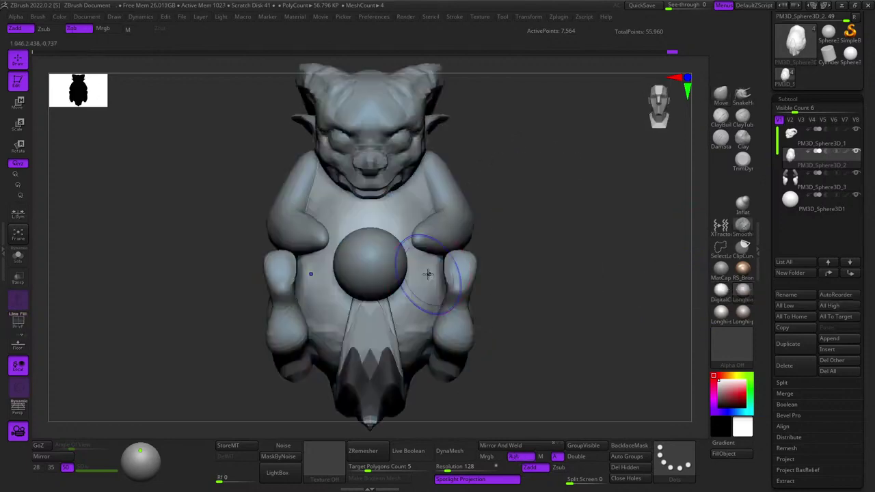
key(shift+f)
key(f)
Compare the body's surface with and without wireframe around the belly and tail from the front.
alt+drag(586, 260, 654, 271)
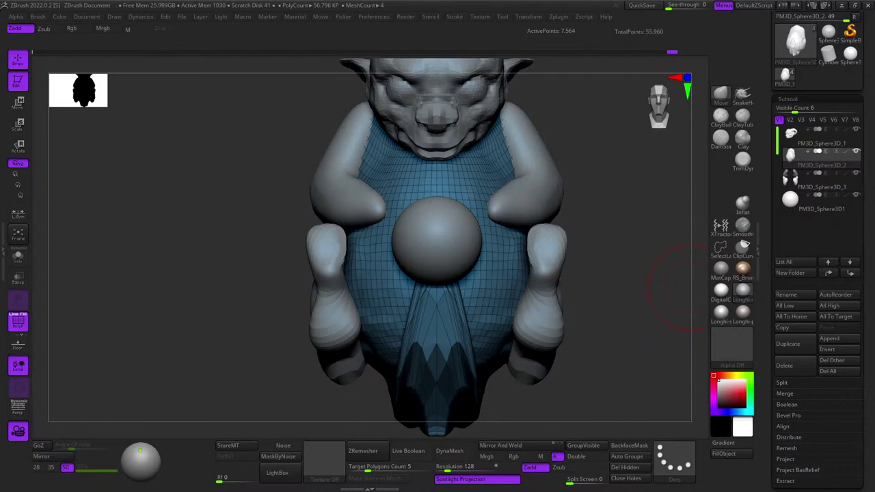
drag(618, 236, 657, 218)
key(shift+f)
key(shift+f)
key(shift+f)
key(shift+f)
key(shift+f)
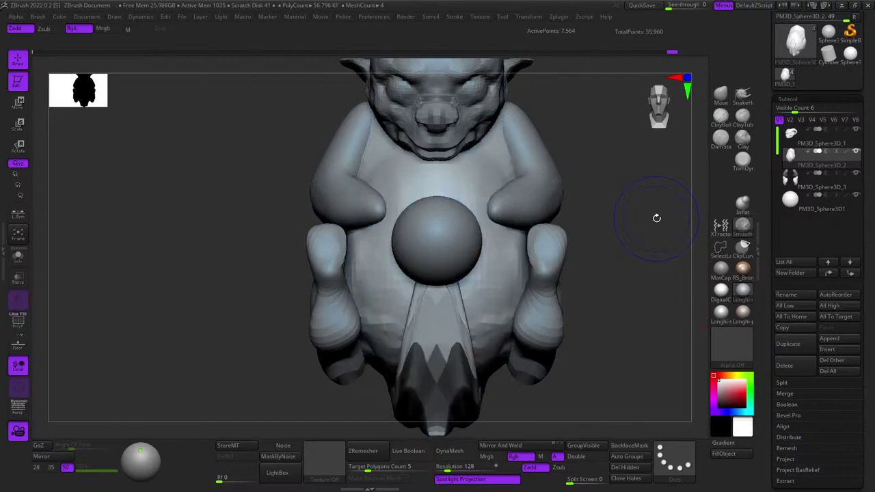
Smooth the thin spike on the underside of the tail in side view.
drag(284, 316, 456, 320)
key(shift+f)
key(shift+f)
right_drag(455, 320, 471, 328)
right_drag(472, 328, 504, 346)
shift+drag(504, 342, 508, 328)
right_drag(506, 328, 506, 336)
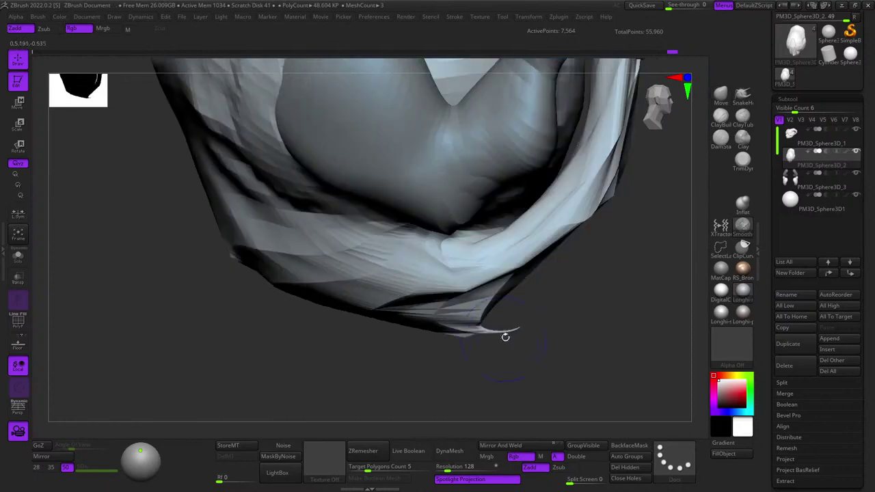
Continue smoothing the spike under the tail from the opposite side and push its tip with the Move brush.
shift+drag(506, 335, 508, 336)
right_drag(495, 353, 507, 335)
right_click(508, 334)
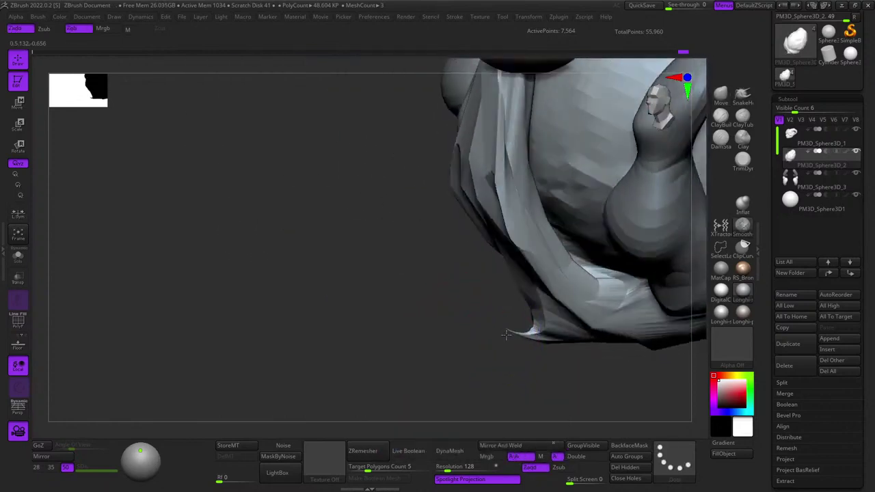
drag(521, 337, 505, 327)
right_drag(500, 359, 525, 329)
mouse_move(525, 330)
ctrl+right_down()
mouse_move(522, 349)
mouse_move(541, 360)
mouse_move(553, 387)
mouse_move(502, 368)
ctrl+right_up()
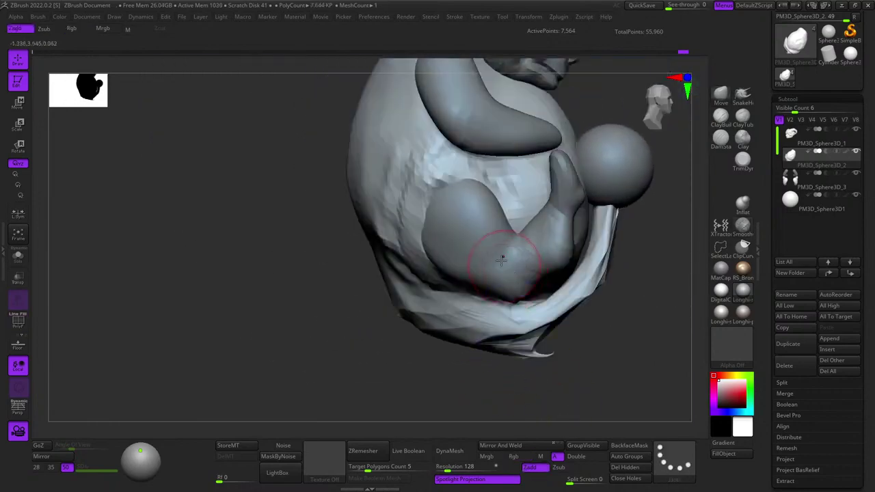
Build up volume on the upper back behind the shoulder with the ClayBuildup brush.
mouse_move(502, 258)
shift+right_down()
mouse_move(494, 289)
mouse_move(488, 281)
mouse_move(508, 319)
shift+right_up()
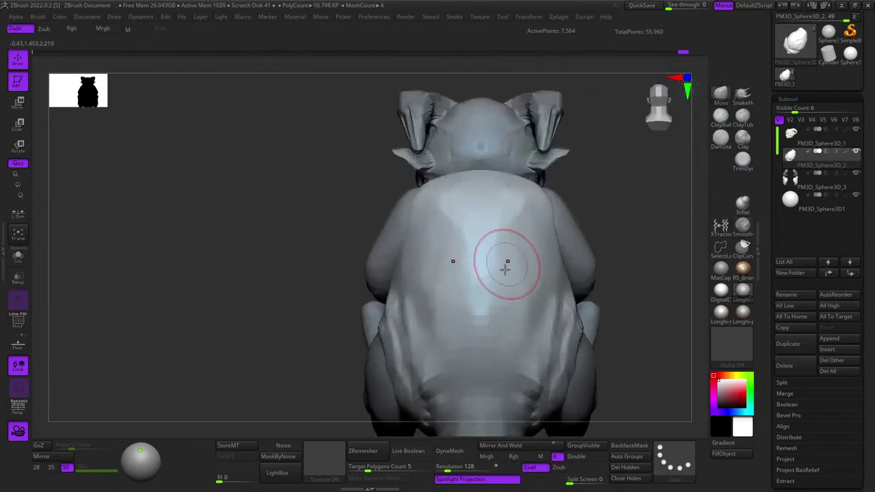
key(shift+f)
mouse_move(504, 267)
right_down()
mouse_move(545, 233)
mouse_move(573, 235)
mouse_move(594, 273)
right_up()
key(shift+f)
click(719, 117)
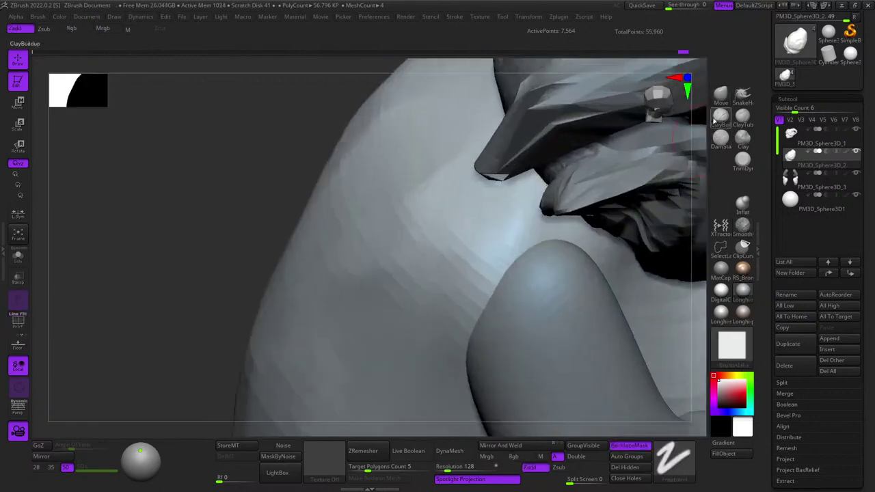
key(space)
drag(523, 229, 511, 278)
mouse_move(493, 276)
alt+right_down()
mouse_move(549, 212)
mouse_move(545, 188)
alt+right_up()
right_drag(545, 189, 543, 195)
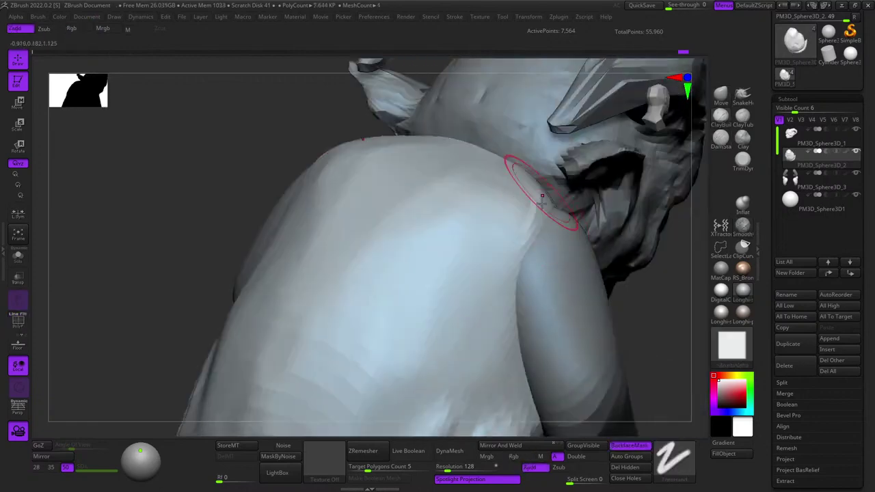
Add clay along the body's shoulder where the upper arm joins the back.
drag(540, 202, 505, 272)
mouse_move(505, 273)
right_down()
mouse_move(496, 258)
mouse_move(551, 220)
mouse_move(525, 210)
right_up()
drag(525, 210, 514, 247)
right_drag(514, 247, 472, 230)
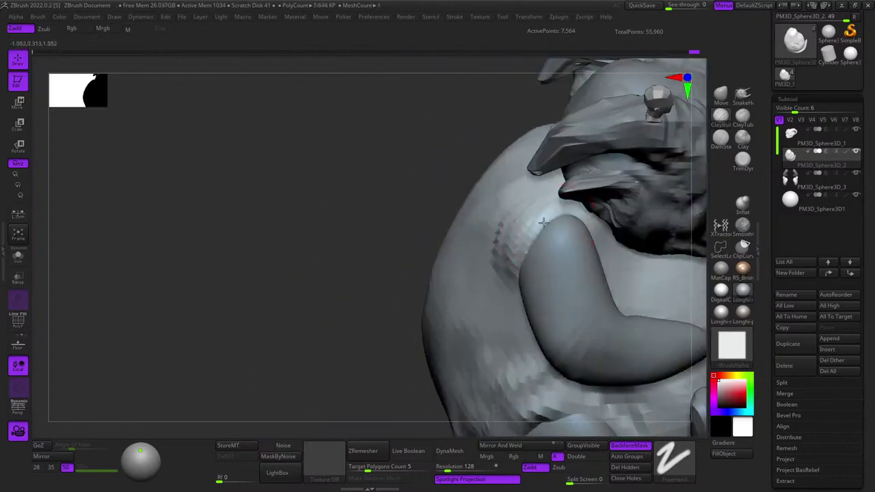
drag(541, 225, 518, 251)
mouse_move(518, 251)
right_down()
mouse_move(517, 225)
mouse_move(479, 305)
mouse_move(416, 303)
mouse_move(500, 148)
right_up()
Build up the shoulder blade and flank with clay strokes, working across the back from several angles.
drag(500, 149, 500, 171)
mouse_move(500, 171)
right_down()
mouse_move(524, 180)
mouse_move(520, 143)
right_up()
mouse_move(521, 143)
mouse_down()
mouse_move(531, 149)
mouse_move(476, 209)
mouse_up()
right_drag(445, 253, 403, 240)
drag(424, 226, 424, 274)
right_drag(410, 246, 457, 224)
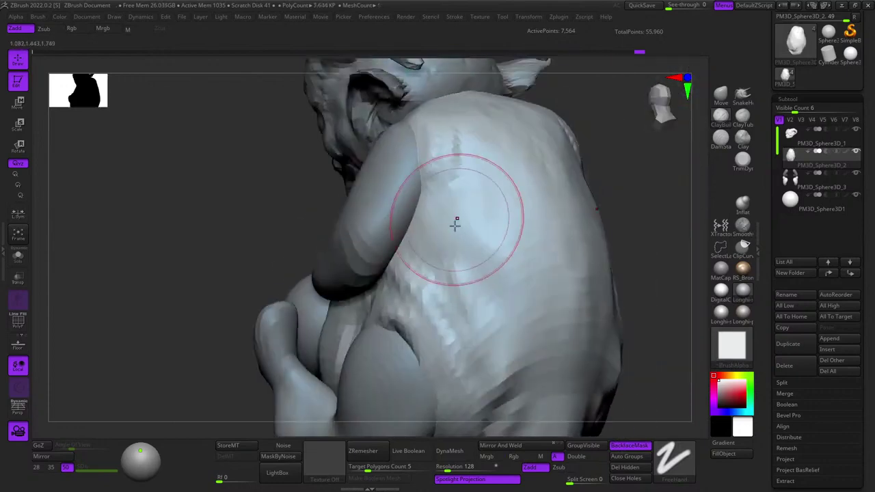
mouse_move(403, 281)
mouse_down()
mouse_move(424, 239)
mouse_move(467, 219)
mouse_move(431, 235)
mouse_up()
mouse_move(431, 235)
right_down()
mouse_move(473, 241)
mouse_move(491, 197)
right_up()
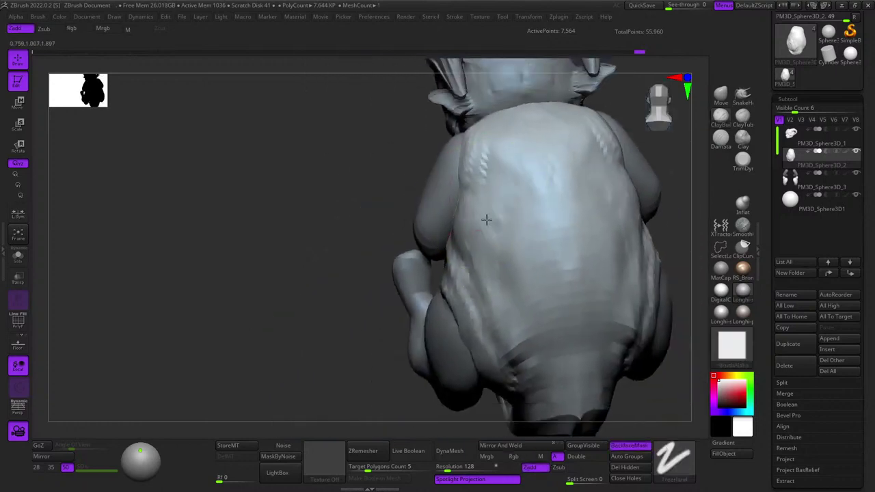
drag(514, 264, 523, 296)
Examine the creature's overall silhouette from the back, side and front, toggling the wireframe on the body.
mouse_move(523, 295)
ctrl+right_down()
mouse_move(526, 226)
mouse_move(532, 242)
ctrl+right_up()
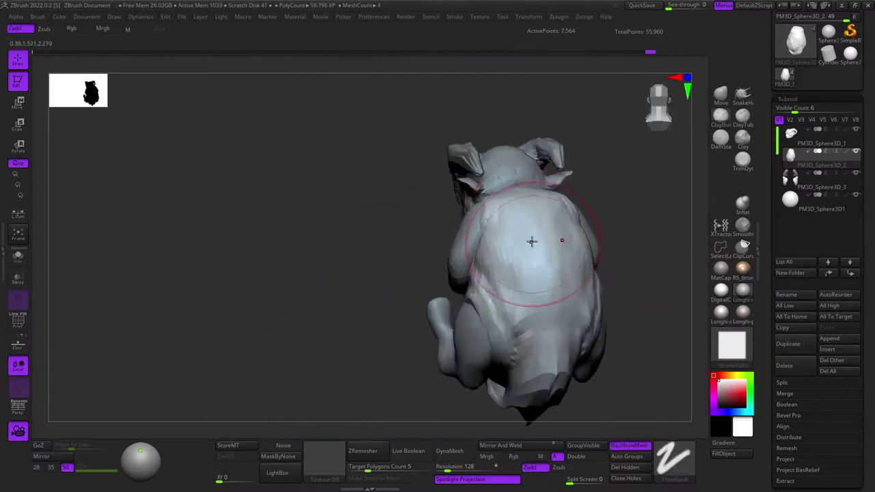
alt+right_drag(532, 321, 535, 277)
ctrl+right_drag(535, 277, 581, 274)
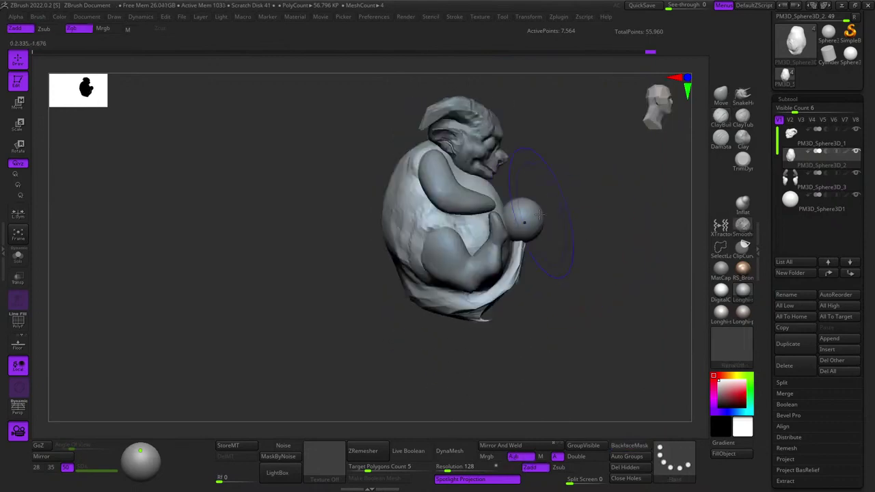
ctrl+right_drag(527, 214, 521, 307)
drag(521, 308, 543, 226)
key(shift+f)
key(shift+f)
mouse_move(541, 274)
right_down()
mouse_move(524, 276)
mouse_move(519, 257)
right_up()
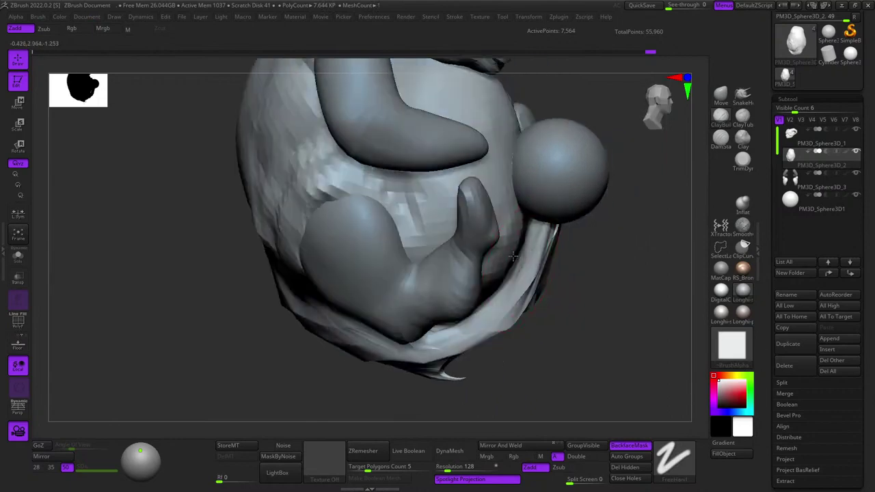
alt+right_drag(522, 155, 521, 233)
right_click(520, 236)
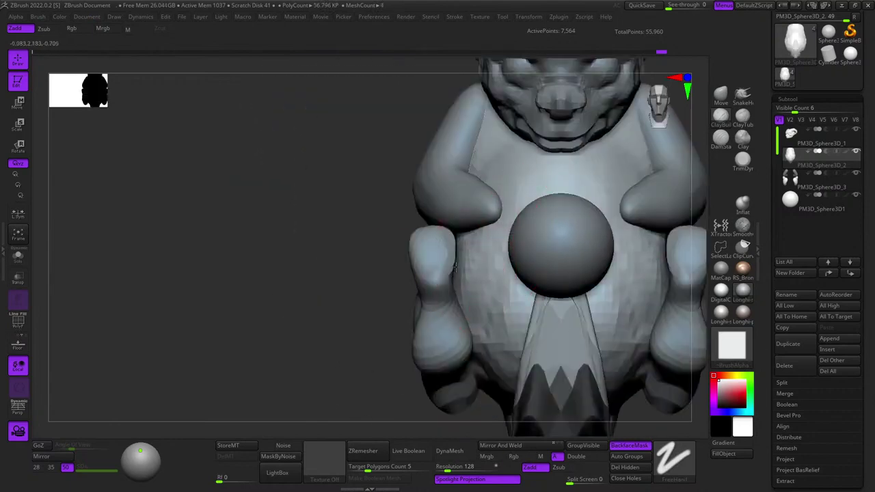
Add clay to the belly and chest between the forearm and the sphere.
mouse_move(454, 268)
right_down()
mouse_move(502, 268)
mouse_move(507, 254)
mouse_move(534, 318)
mouse_move(489, 342)
right_up()
mouse_move(503, 236)
mouse_down()
mouse_move(537, 263)
mouse_move(527, 249)
mouse_move(536, 250)
mouse_up()
mouse_move(530, 300)
right_down()
mouse_move(555, 205)
mouse_move(523, 253)
right_up()
drag(508, 219, 539, 264)
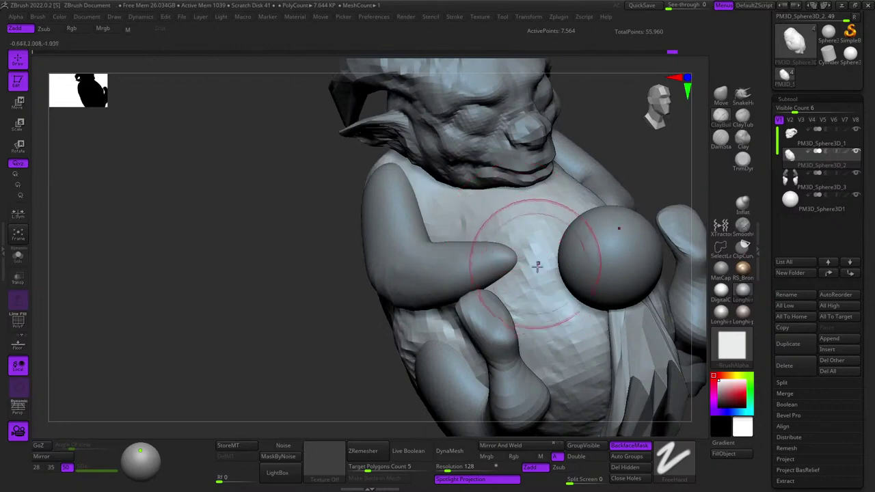
mouse_move(540, 299)
right_down()
mouse_move(554, 168)
mouse_move(524, 171)
mouse_move(557, 209)
mouse_move(523, 251)
mouse_move(571, 267)
right_up()
right_drag(518, 348, 475, 346)
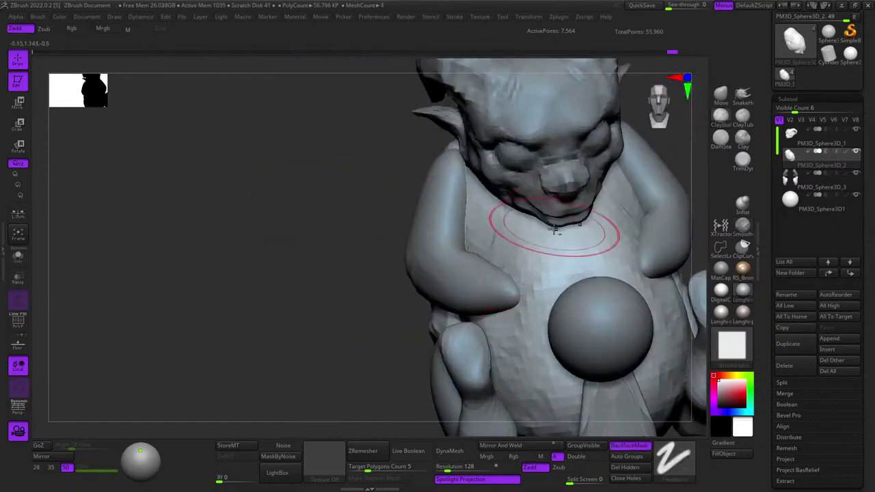
Build up the chest beneath the chin with clay strokes in side view.
mouse_move(553, 219)
right_down()
mouse_move(504, 220)
mouse_move(451, 250)
right_up()
mouse_move(452, 250)
right_down()
mouse_move(506, 224)
mouse_move(457, 253)
right_up()
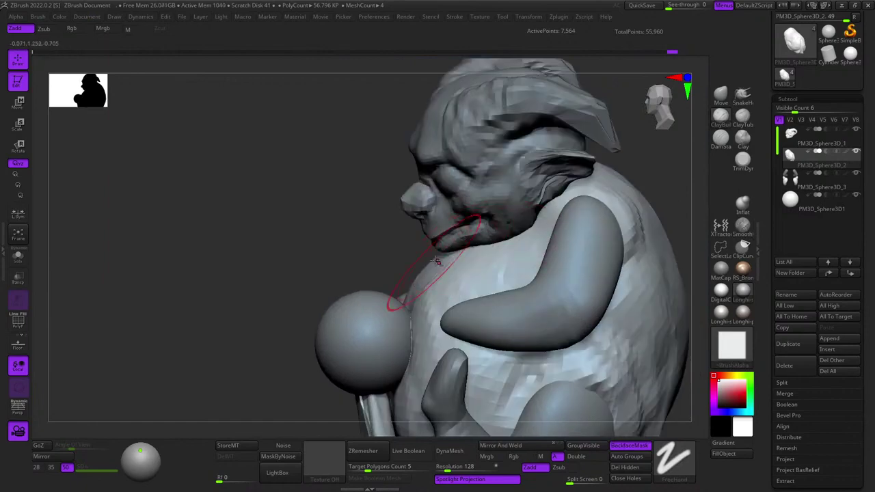
drag(440, 260, 442, 270)
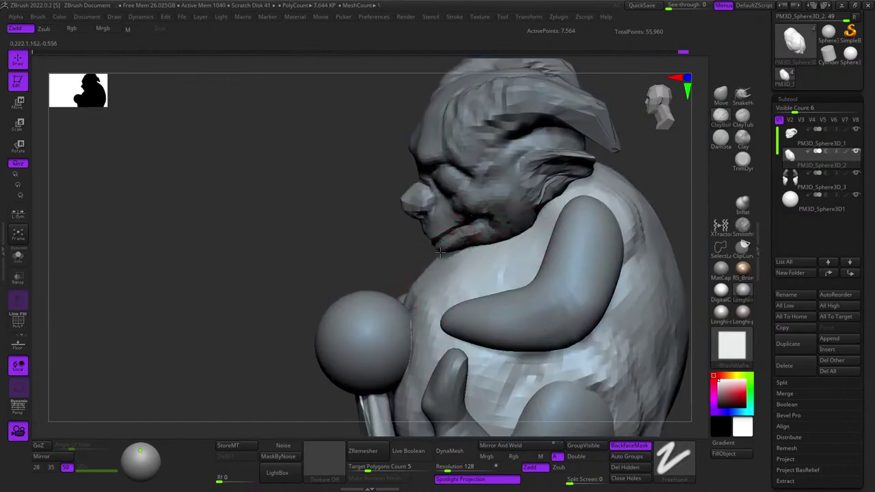
drag(470, 256, 460, 277)
mouse_move(460, 277)
alt+right_down()
mouse_move(502, 237)
mouse_move(530, 254)
alt+right_up()
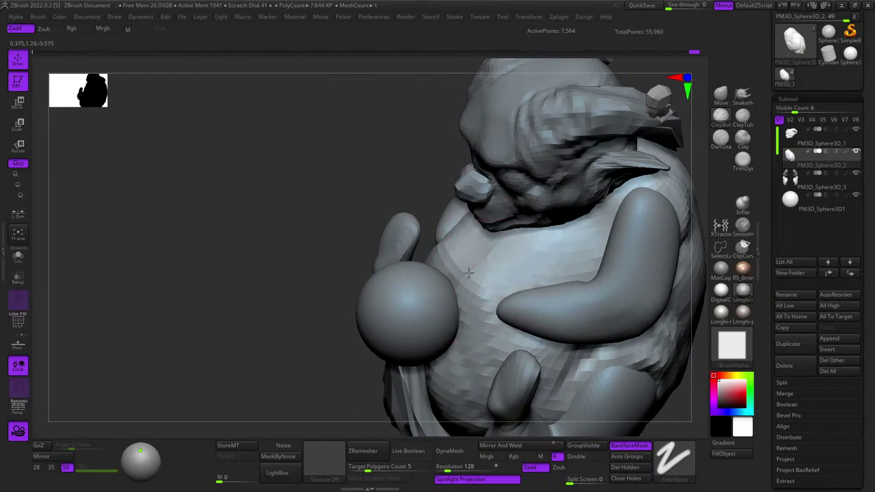
Switch to the Move brush and examine the chest profile, the back and the front of the body.
mouse_move(475, 333)
right_down()
mouse_move(486, 213)
mouse_move(445, 202)
right_up()
ctrl+right_drag(478, 174, 487, 223)
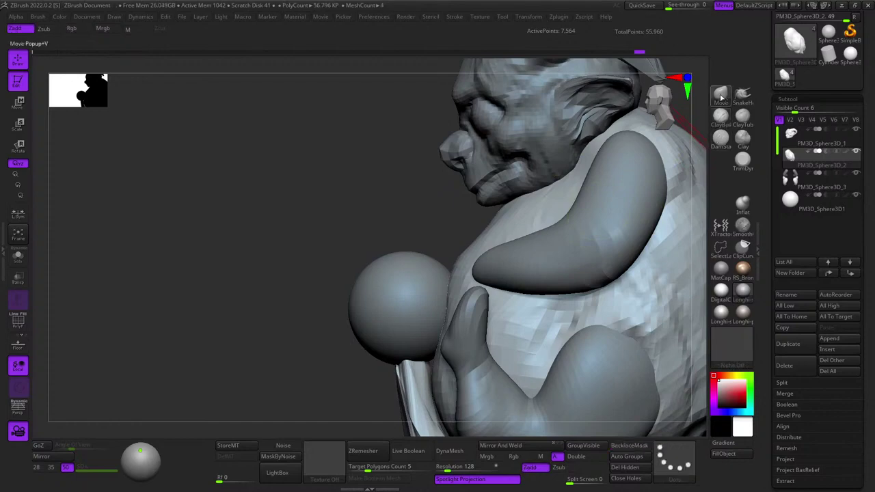
key(shift+f)
key(shift+f)
right_click(471, 229)
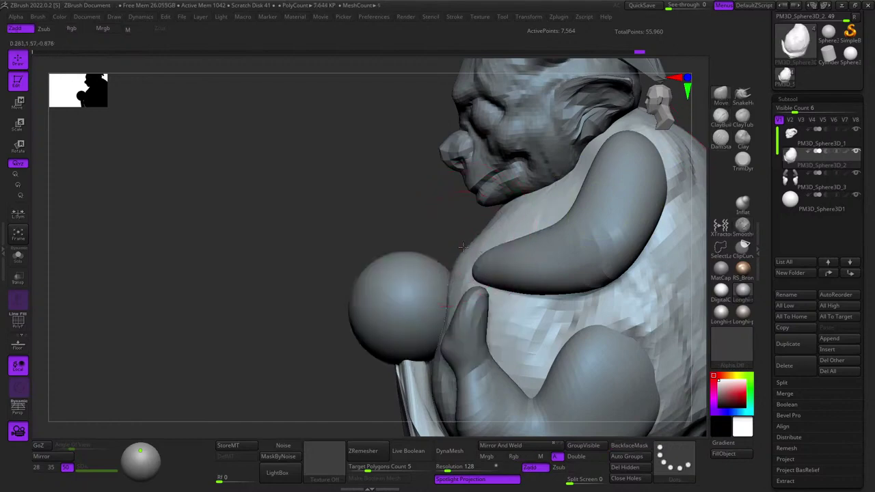
ctrl+right_drag(457, 197, 458, 238)
ctrl+right_drag(449, 197, 459, 176)
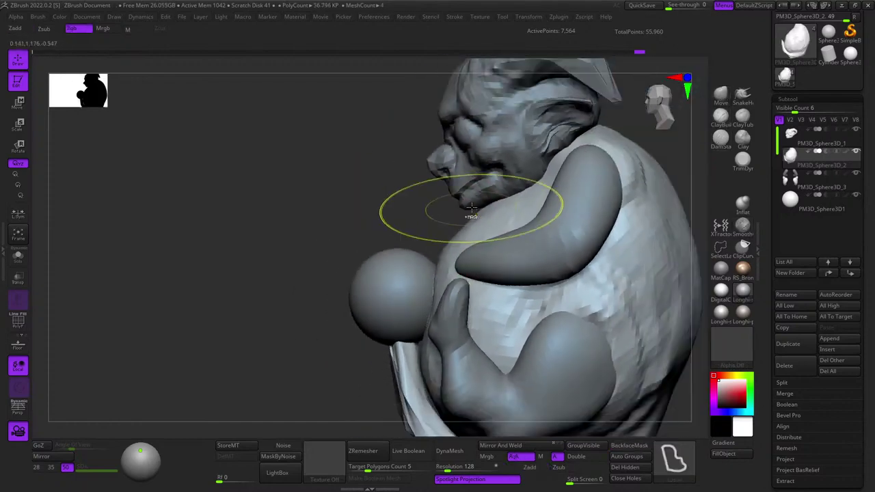
ctrl+right_drag(471, 210, 479, 229)
right_click(494, 217)
ctrl+right_drag(485, 265, 526, 229)
right_drag(552, 301, 639, 314)
ctrl+right_drag(532, 199, 523, 236)
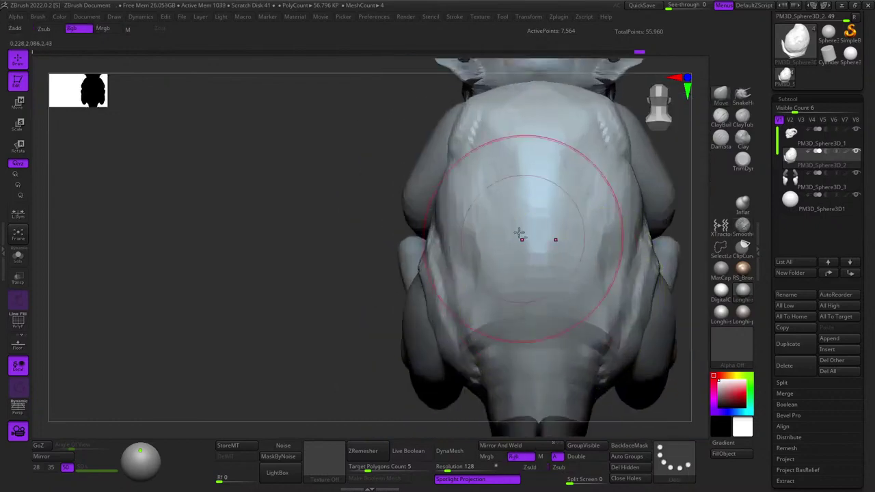
right_drag(457, 211, 550, 207)
alt+right_drag(442, 223, 517, 240)
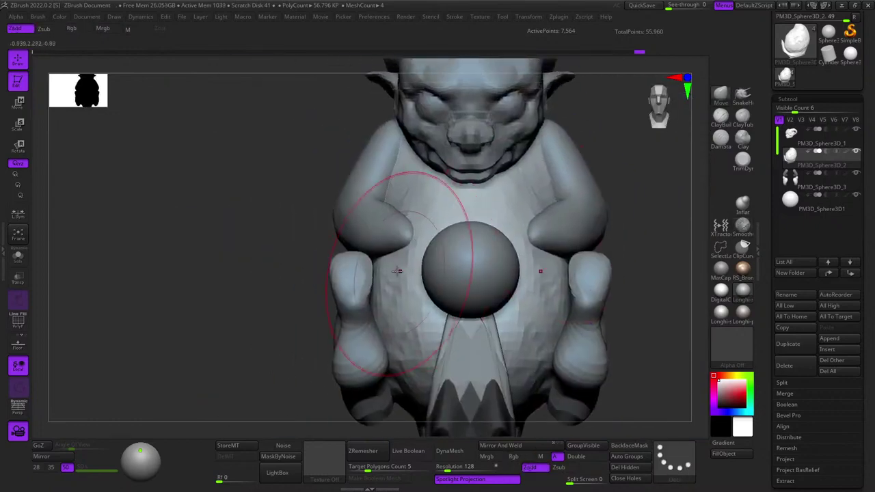
Adjust the belly's shape beside the forearm and behind the foot with the Move brush.
right_drag(369, 274, 445, 292)
right_click(441, 294)
drag(446, 287, 454, 280)
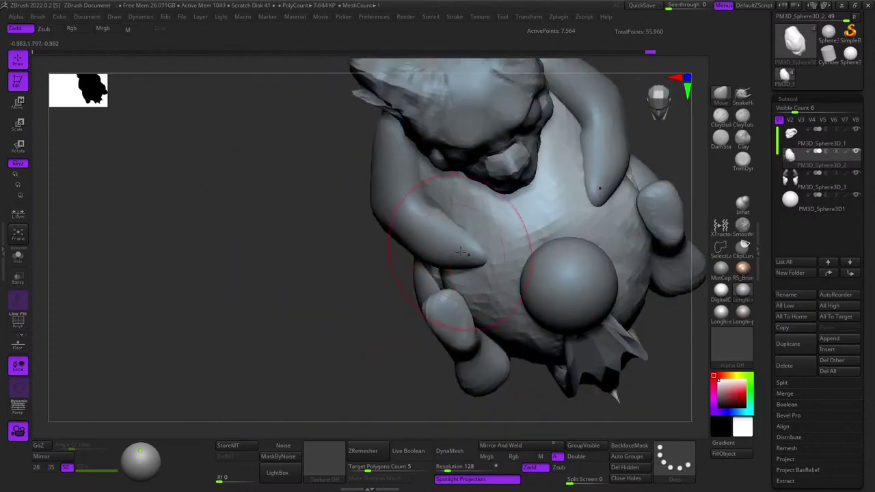
mouse_move(525, 223)
alt+right_down()
mouse_move(428, 247)
mouse_move(503, 212)
mouse_move(540, 281)
alt+right_up()
right_drag(541, 280, 565, 287)
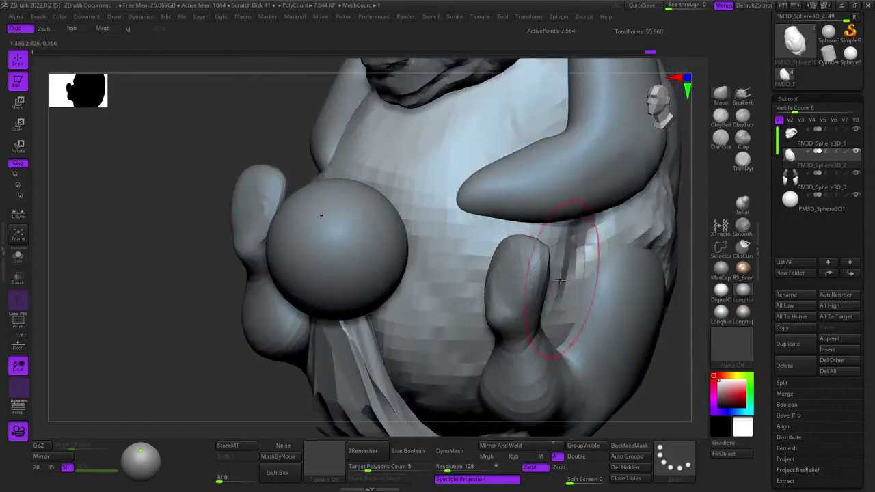
drag(552, 305, 566, 300)
Reshape the upper chest, shoulder line and nape around the head with the Move brush.
mouse_move(567, 300)
right_down()
mouse_move(529, 270)
mouse_move(528, 222)
right_up()
right_drag(487, 241, 486, 194)
drag(486, 194, 491, 202)
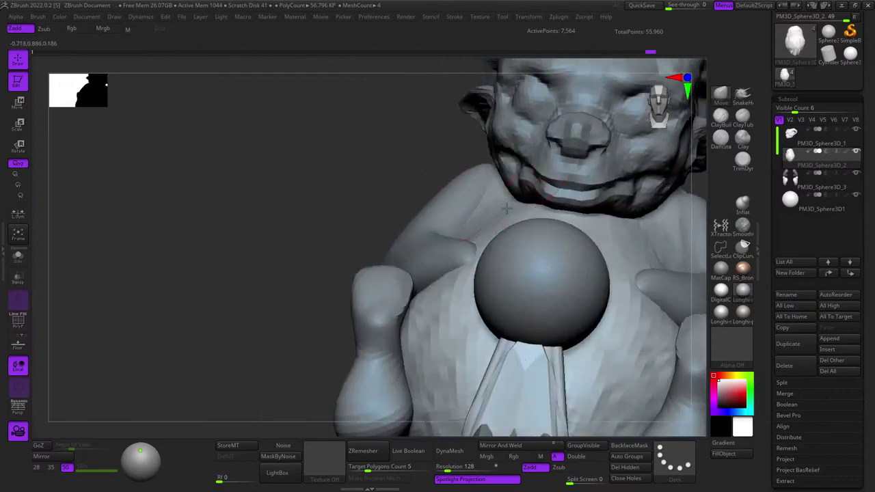
mouse_move(491, 203)
right_down()
mouse_move(535, 196)
mouse_move(517, 226)
mouse_move(487, 227)
mouse_move(496, 193)
right_up()
drag(498, 193, 494, 180)
right_drag(493, 155, 517, 184)
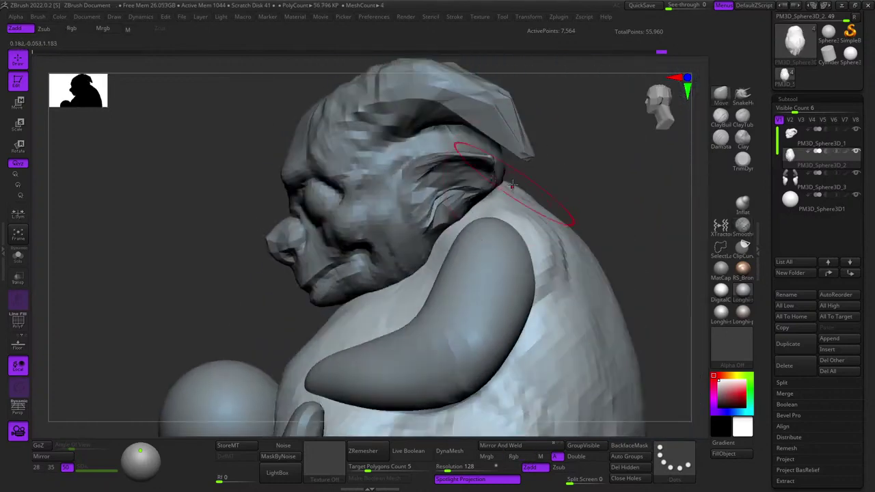
drag(513, 181, 500, 169)
Examine the whole creature in side and front views, then check the chest topology with the wireframe.
ctrl+right_drag(498, 199, 533, 88)
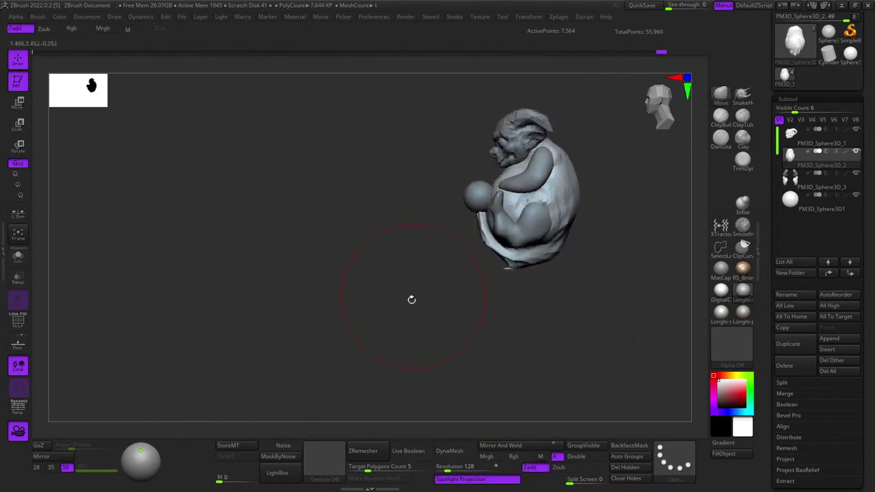
shift+right_drag(412, 299, 461, 306)
key(f)
alt+right_drag(496, 236, 523, 229)
ctrl+right_drag(523, 229, 519, 260)
right_drag(515, 205, 541, 130)
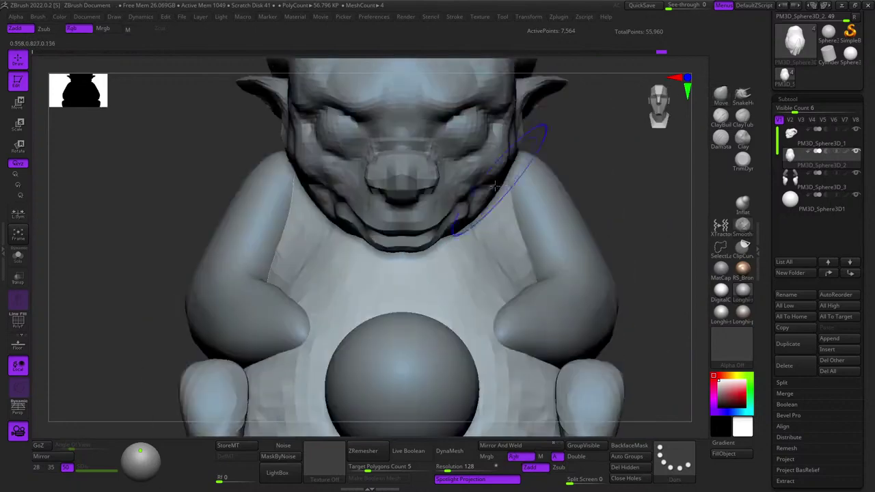
alt+right_drag(473, 234, 509, 260)
key(shift+f)
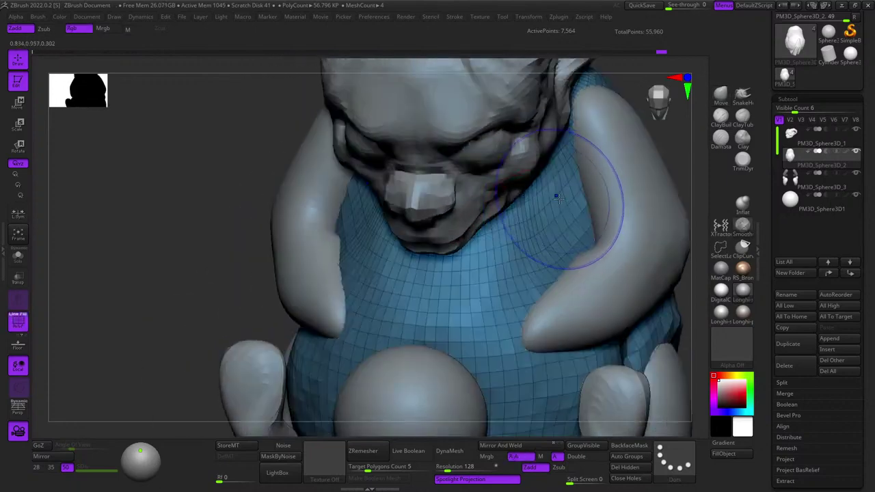
key(shift+f)
Push and smooth the chest surface between the jaw and the upper arm.
right_drag(556, 194, 514, 196)
drag(553, 199, 561, 190)
right_drag(561, 190, 579, 194)
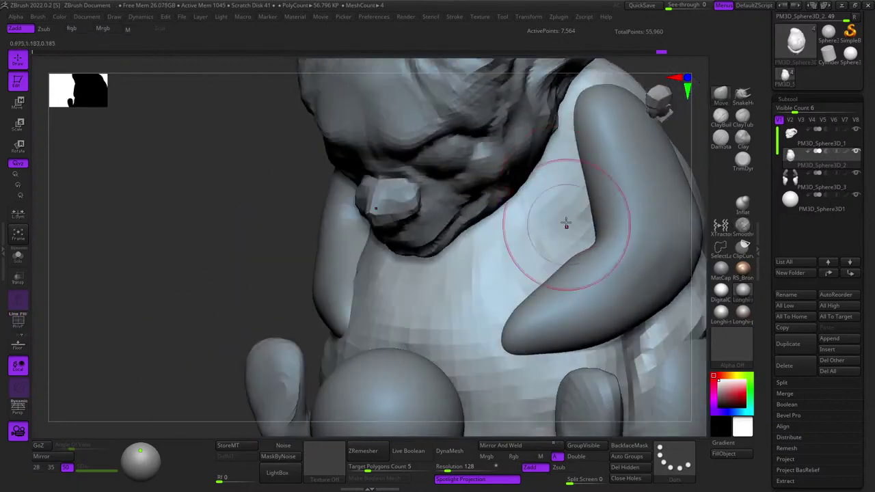
shift+drag(567, 223, 551, 203)
shift+right_drag(551, 203, 538, 217)
drag(543, 221, 551, 217)
right_drag(551, 217, 507, 235)
drag(567, 182, 590, 194)
right_drag(543, 191, 537, 197)
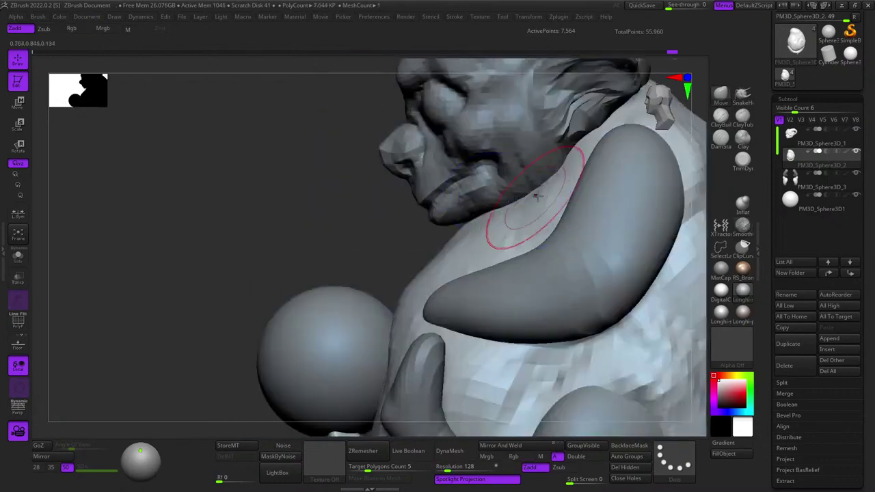
Refine the chest area between the neck and the arm with the DamStandard brush set to Zsub.
mouse_move(524, 232)
right_down()
mouse_move(549, 244)
mouse_move(549, 206)
mouse_move(520, 246)
right_up()
right_drag(431, 236, 547, 233)
mouse_move(333, 227)
alt+right_down()
mouse_move(522, 226)
mouse_move(478, 236)
mouse_move(507, 261)
alt+right_up()
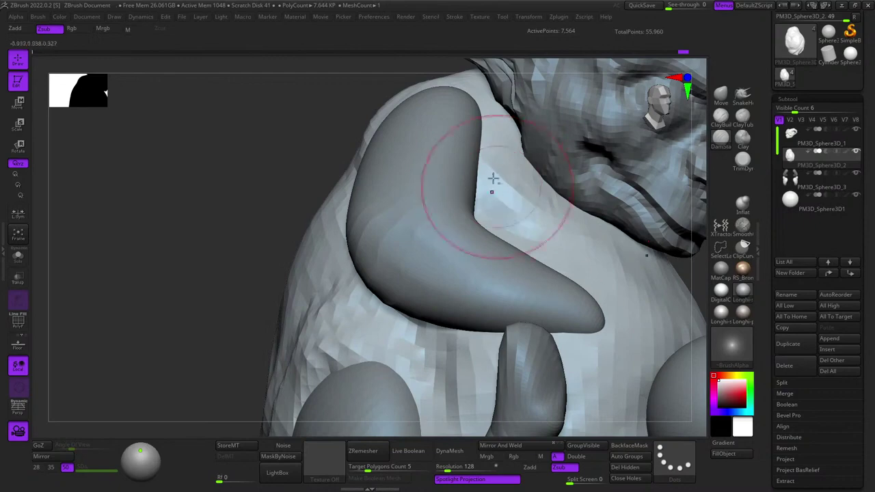
right_drag(600, 287, 516, 289)
right_drag(555, 260, 501, 212)
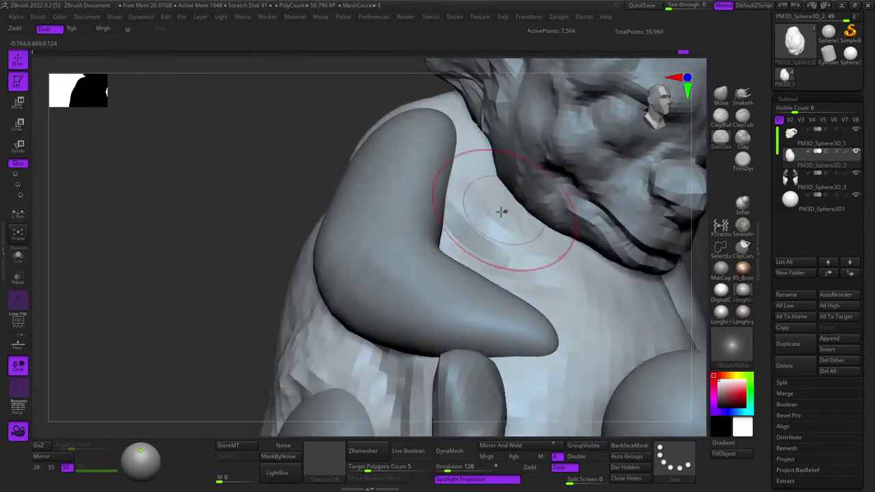
mouse_move(547, 248)
right_down()
mouse_move(549, 272)
mouse_move(479, 221)
mouse_move(577, 233)
mouse_move(527, 215)
mouse_move(582, 217)
right_up()
mouse_move(511, 303)
right_down()
mouse_move(562, 251)
mouse_move(547, 273)
mouse_move(535, 245)
right_up()
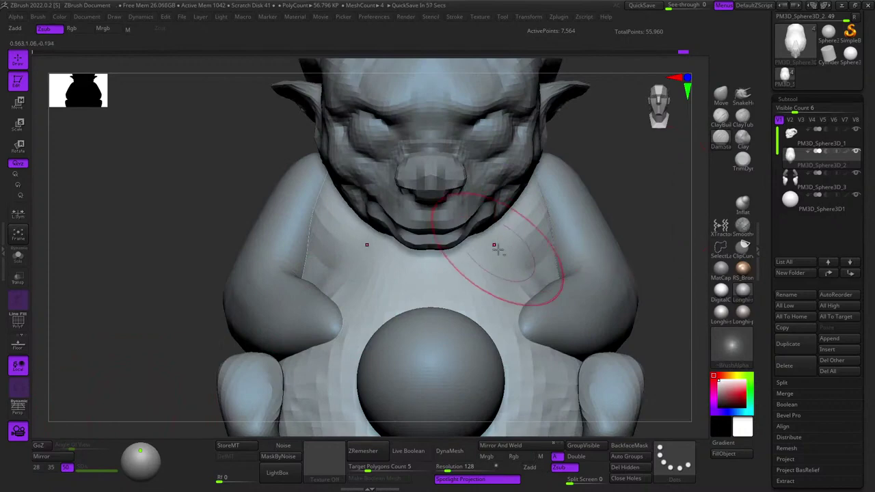
Switch to the limbs subtool and reshape the shoulders against the torso with the Move brush.
alt+right_drag(498, 249, 618, 181)
alt+click(558, 239)
ctrl+click(618, 180)
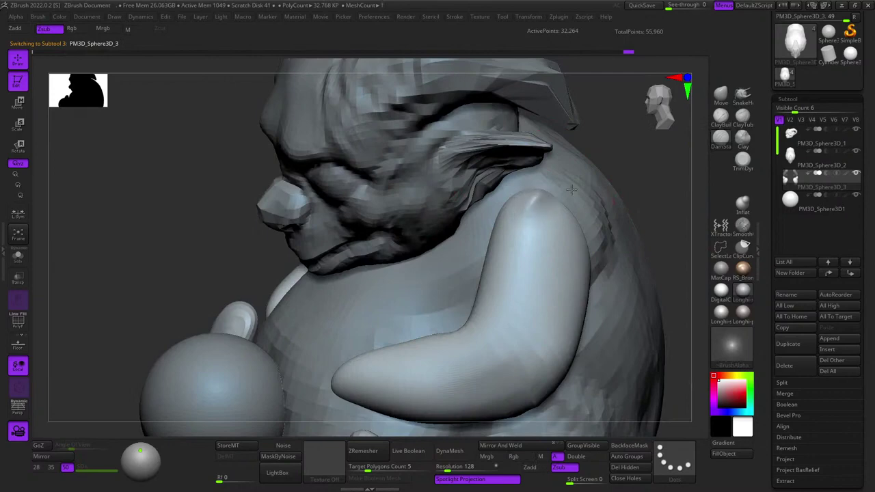
click(720, 96)
right_drag(518, 248, 533, 222)
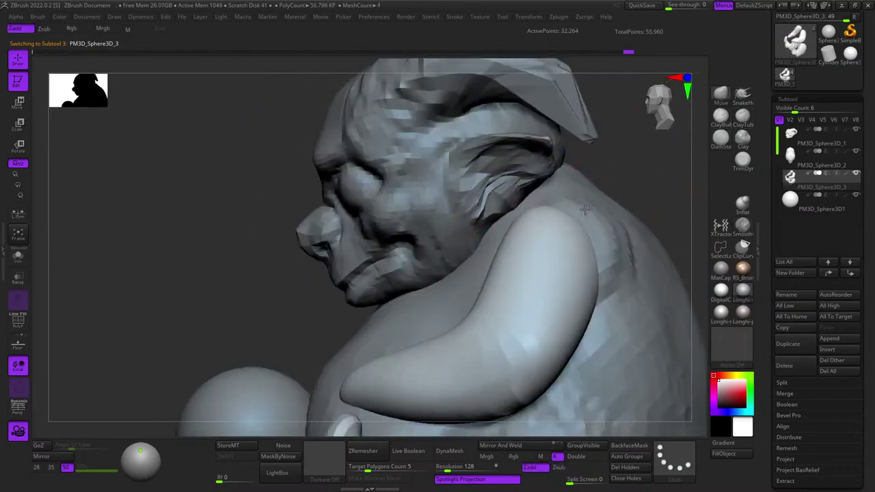
right_drag(605, 201, 580, 226)
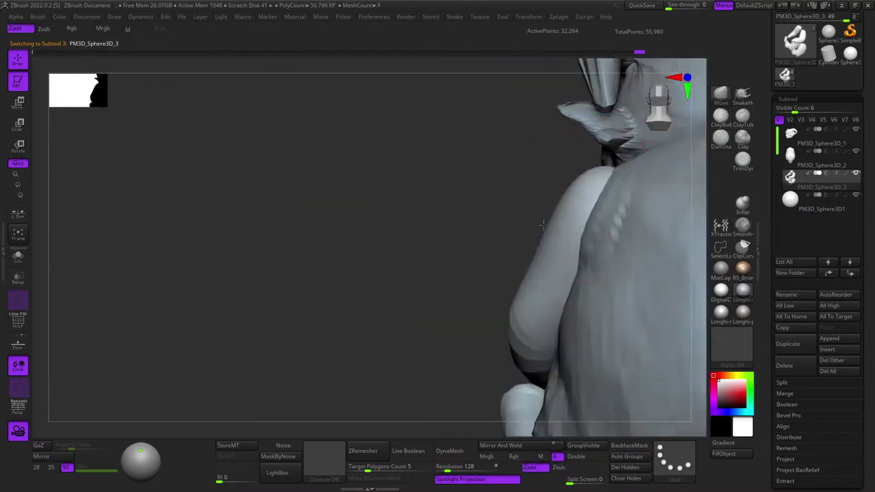
mouse_move(528, 254)
shift+right_down()
mouse_move(543, 238)
mouse_move(549, 199)
shift+right_up()
right_click(545, 216)
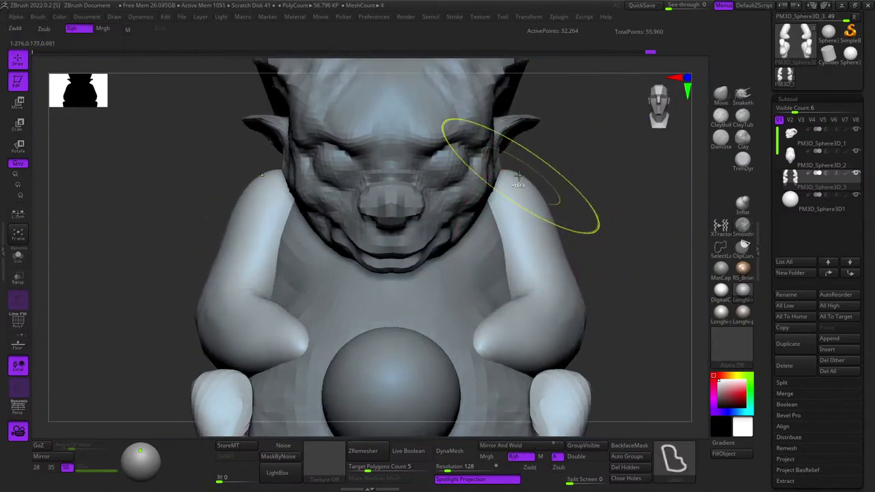
mouse_move(646, 185)
right_down()
mouse_move(581, 177)
mouse_move(524, 206)
right_up()
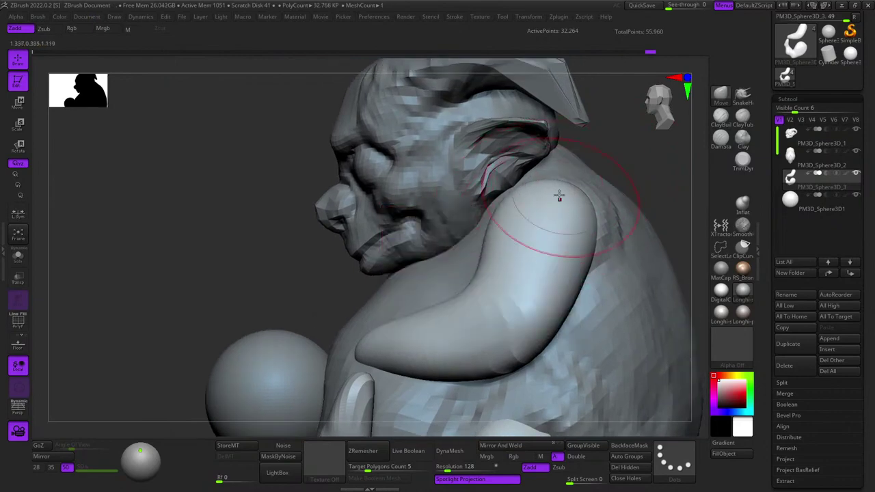
mouse_move(554, 199)
right_down()
mouse_move(538, 238)
mouse_move(531, 236)
mouse_move(547, 231)
mouse_move(555, 207)
mouse_move(584, 181)
right_up()
Adjust the Move brush size, refine the arms' outer contour and smooth the bent leg.
key(space)
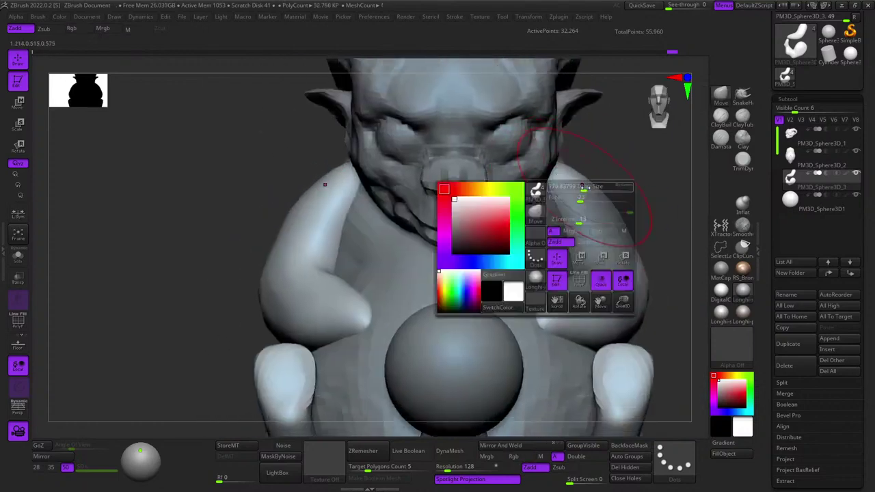
drag(603, 193, 592, 207)
alt+right_drag(607, 238, 602, 191)
key(space)
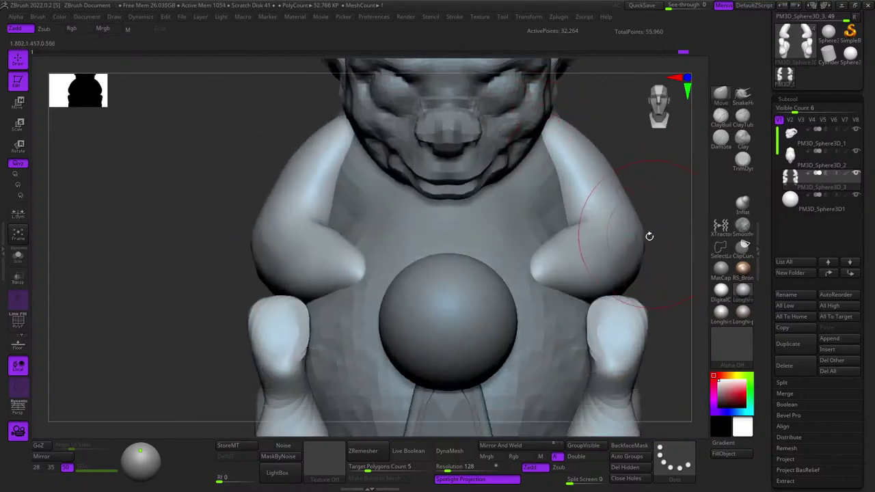
right_drag(650, 237, 581, 202)
mouse_move(653, 301)
right_down()
mouse_move(632, 274)
mouse_move(605, 272)
right_up()
mouse_move(527, 272)
alt+right_down()
mouse_move(524, 205)
mouse_move(506, 294)
alt+right_up()
shift+drag(490, 308, 485, 293)
right_drag(485, 292, 501, 273)
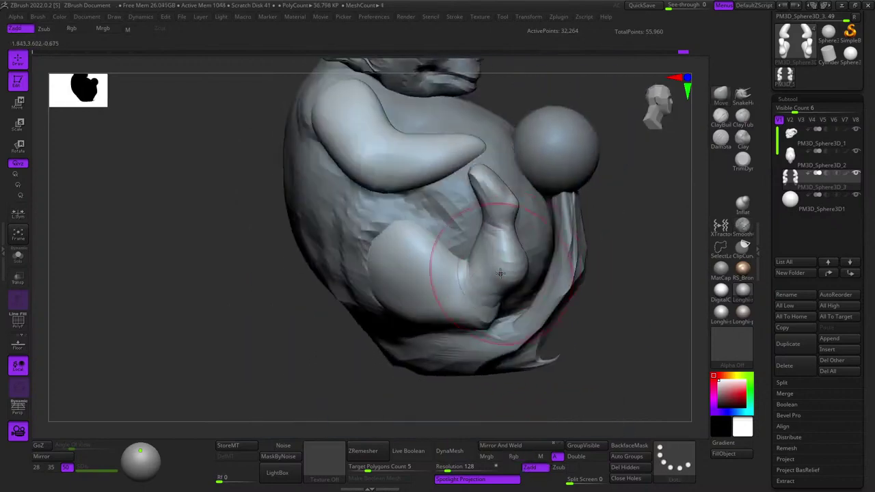
Switch to the body subtool, smooth the wrapped tail beside the foot and activate the ClayBuildup brush.
key(space)
alt+click(570, 274)
shift+drag(553, 275, 540, 290)
mouse_move(540, 290)
right_down()
mouse_move(532, 310)
mouse_move(519, 308)
right_up()
alt+right_drag(519, 307, 524, 229)
right_drag(615, 239, 588, 236)
click(721, 117)
mouse_move(582, 298)
right_down()
mouse_move(523, 296)
mouse_move(578, 293)
mouse_move(542, 262)
mouse_move(569, 225)
right_up()
Check the body's topology with the wireframe and isolate the body subtool with Solo.
key(shift+f)
key(shift+f)
key(f)
key(shift+f)
key(shift+f)
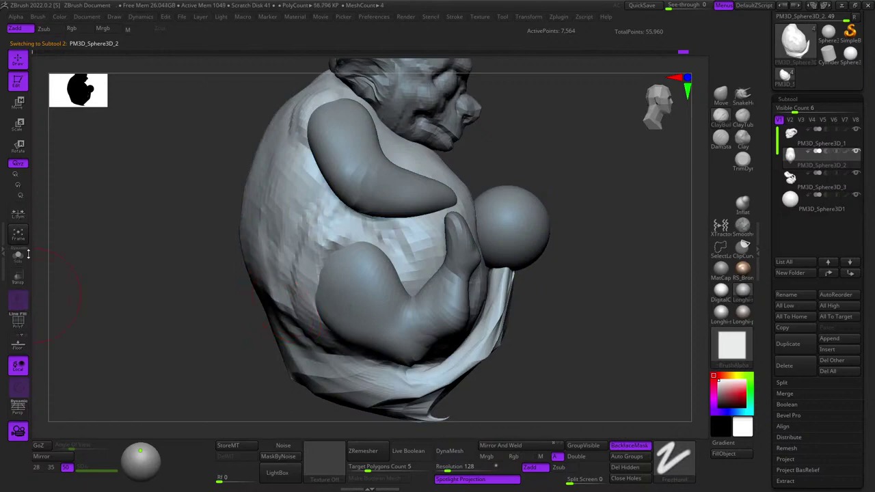
click(21, 256)
key(shift+f)
key(shift+f)
Smooth the inner side of the upturned tail along the crease where it meets the belly.
alt+right_drag(502, 274, 537, 199)
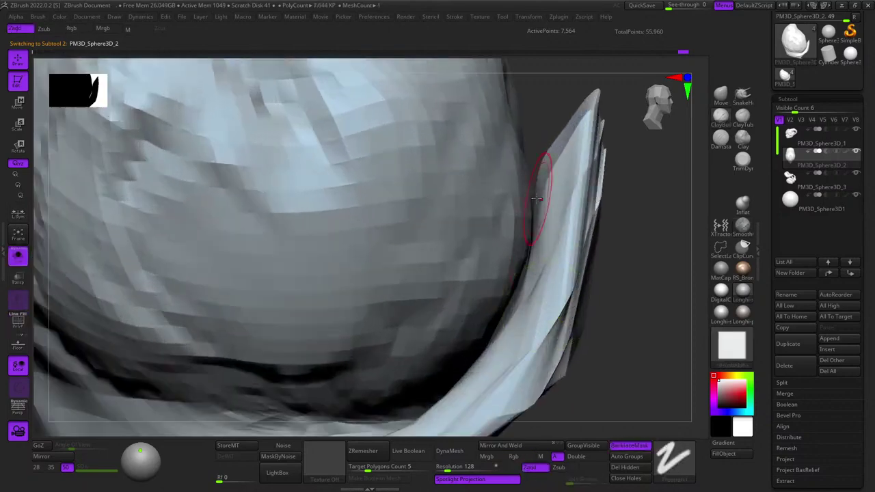
shift+drag(539, 185, 541, 179)
right_drag(528, 243, 561, 214)
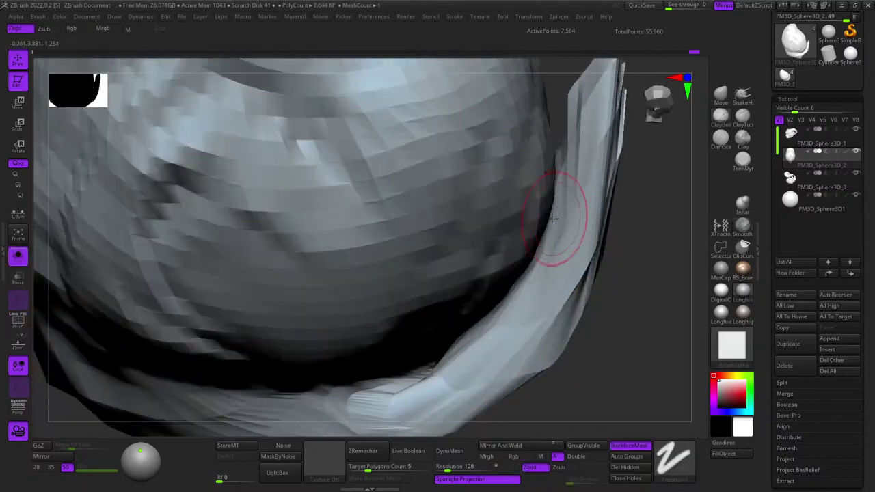
shift+drag(562, 216, 565, 163)
mouse_move(565, 163)
right_down()
mouse_move(538, 245)
mouse_move(572, 196)
mouse_move(560, 194)
right_up()
shift+drag(561, 194, 554, 196)
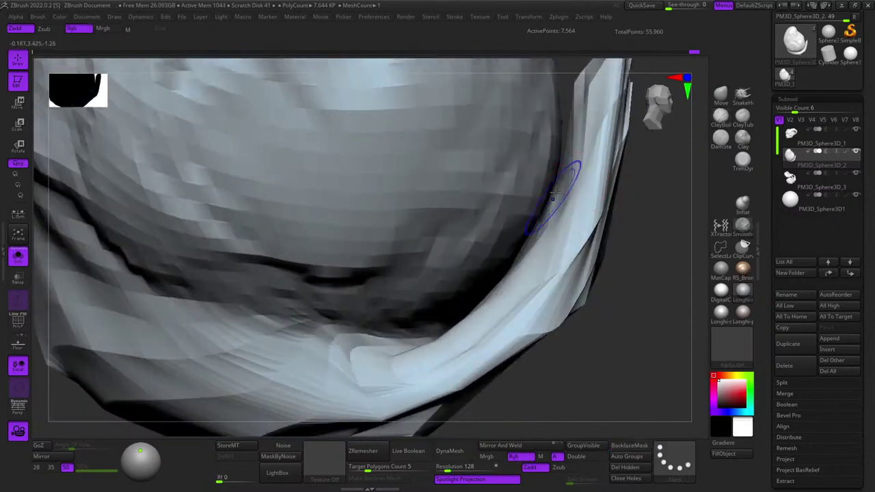
right_drag(554, 196, 539, 210)
shift+drag(539, 210, 548, 212)
mouse_move(523, 263)
right_down()
mouse_move(549, 214)
mouse_move(518, 258)
right_up()
right_drag(474, 313, 451, 315)
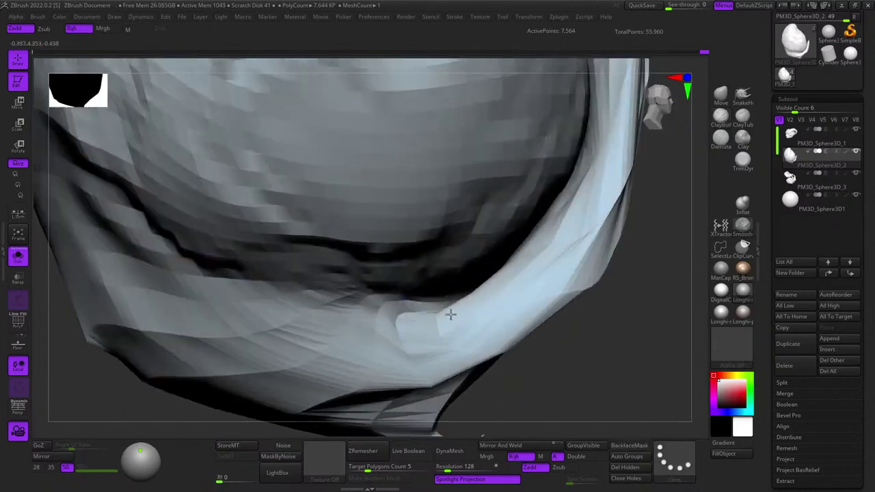
Examine the mesh around the tail and belly crease with the wireframe.
ctrl+right_drag(490, 287, 509, 254)
key(shift+f)
key(shift+f)
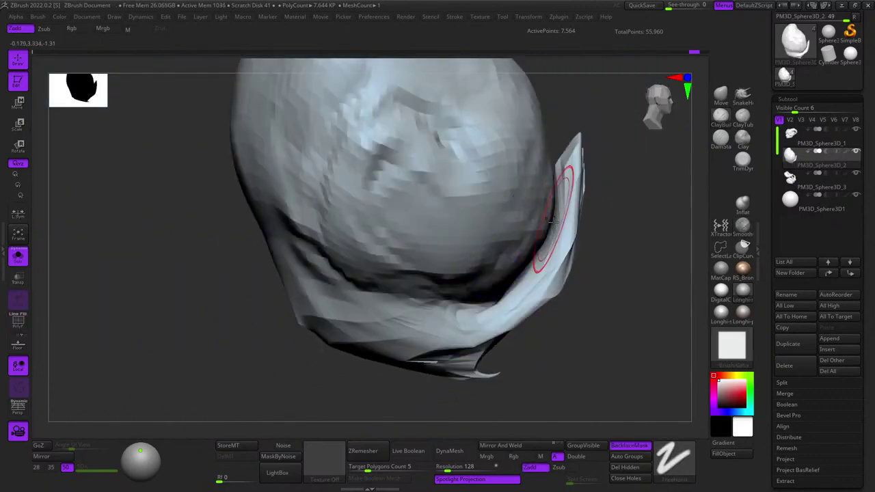
key(shift+f)
key(shift+f)
key(shift+d)
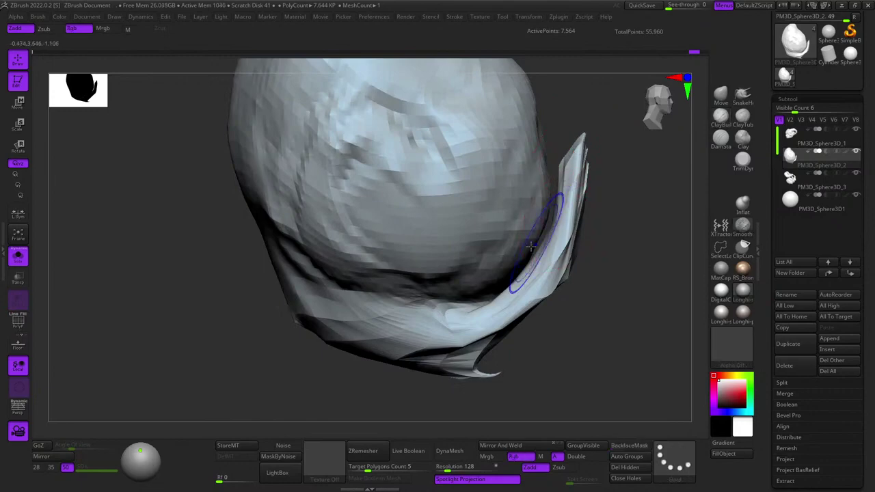
key(shift+f)
key(shift+f)
Try to build up volume on the underside of the tail with the ClayBuildup brush.
mouse_move(461, 375)
right_down()
mouse_move(522, 182)
mouse_move(539, 269)
mouse_move(545, 260)
right_up()
right_drag(526, 305, 692, 135)
click(718, 122)
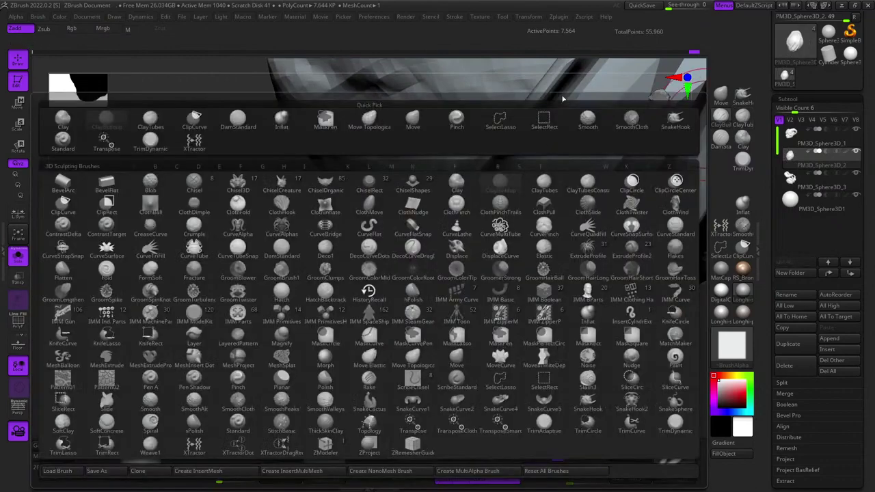
right_drag(525, 193, 495, 262)
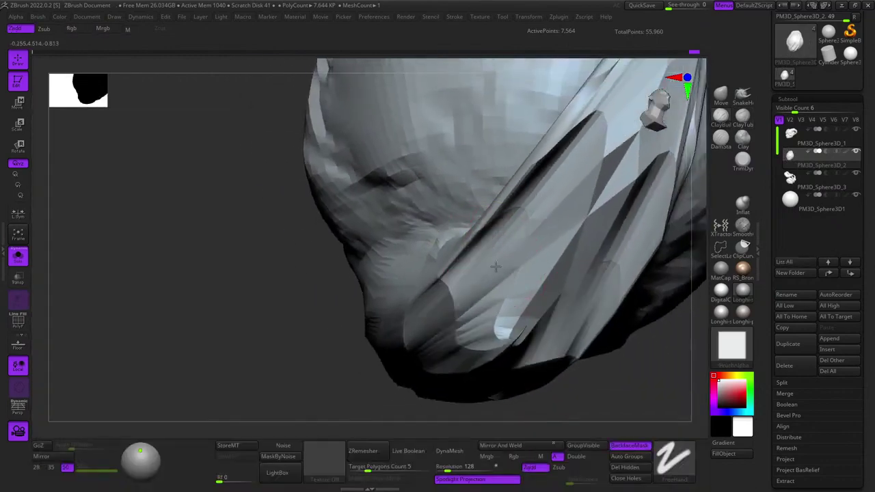
drag(470, 307, 509, 324)
right_drag(482, 205, 468, 328)
drag(471, 373, 450, 363)
mouse_move(505, 264)
right_down()
mouse_move(493, 315)
mouse_move(505, 278)
right_up()
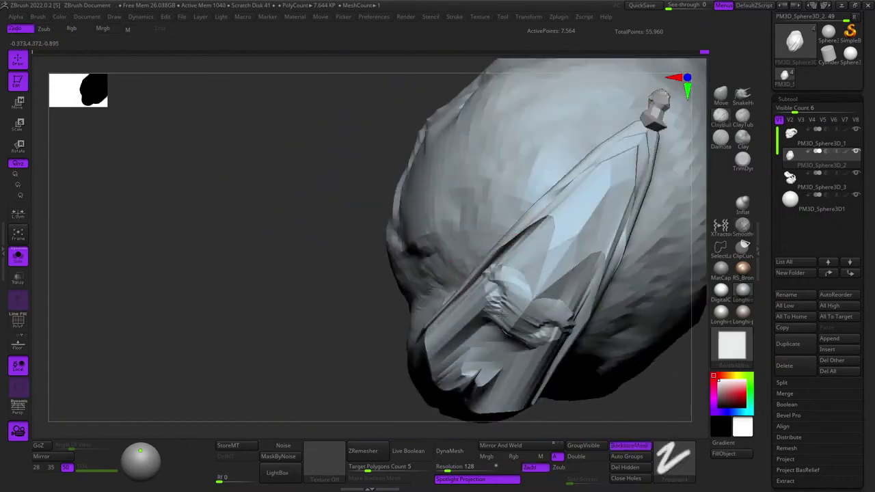
mouse_move(504, 316)
right_down()
mouse_move(516, 293)
mouse_move(497, 279)
mouse_move(513, 266)
mouse_move(499, 297)
mouse_move(462, 281)
mouse_move(463, 319)
mouse_move(483, 295)
mouse_move(474, 254)
right_up()
key(ctrl+z)
key(ctrl+z)
key(ctrl+z)
Check the tail's wireframe and push out its lower outer edge with the Move brush.
key(shift+f)
key(shift+f)
key(shift+f)
key(shift+f)
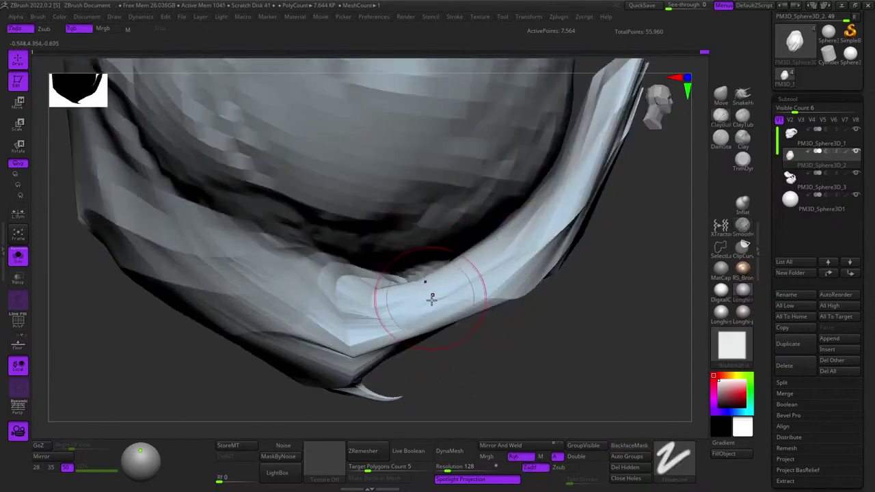
mouse_move(431, 300)
right_down()
mouse_move(441, 252)
mouse_move(485, 251)
mouse_move(490, 289)
mouse_move(641, 171)
right_up()
click(722, 95)
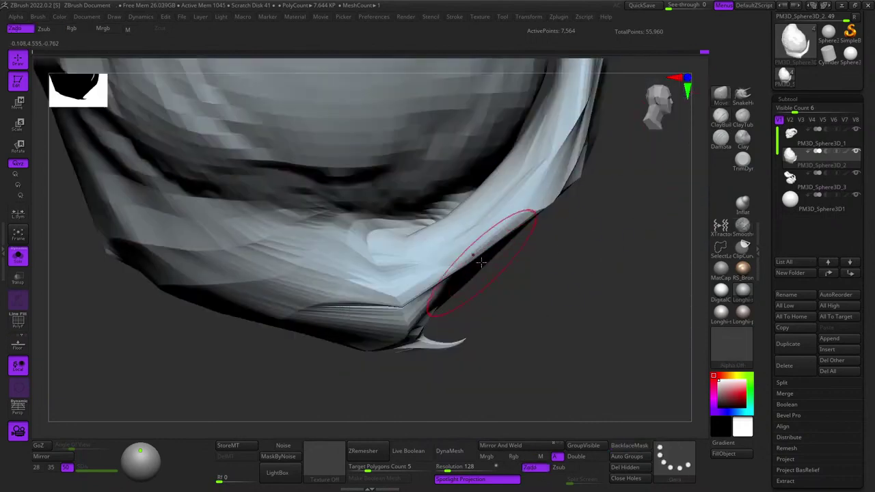
right_drag(521, 335, 538, 312)
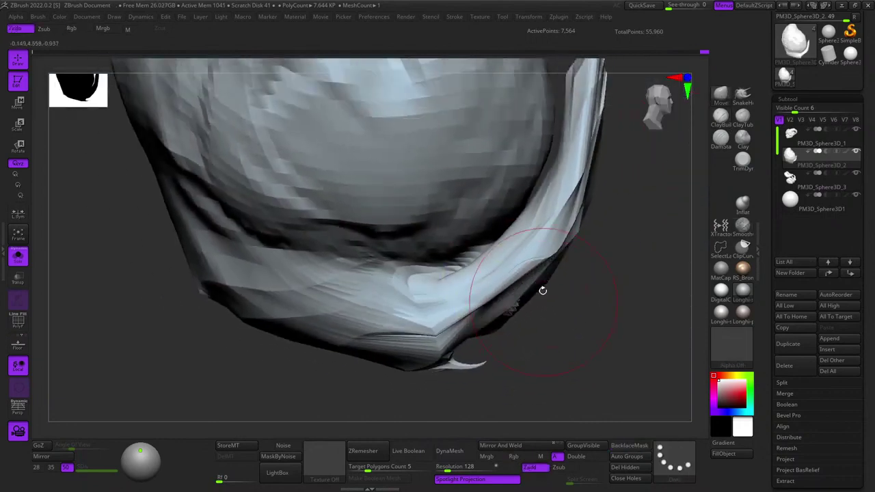
mouse_move(492, 328)
ctrl+right_down()
mouse_move(602, 281)
mouse_move(565, 292)
mouse_move(586, 288)
ctrl+right_up()
Flatten the rough underside of the tail with the TrimDynamic brush set to Zsub.
click(720, 151)
click(743, 168)
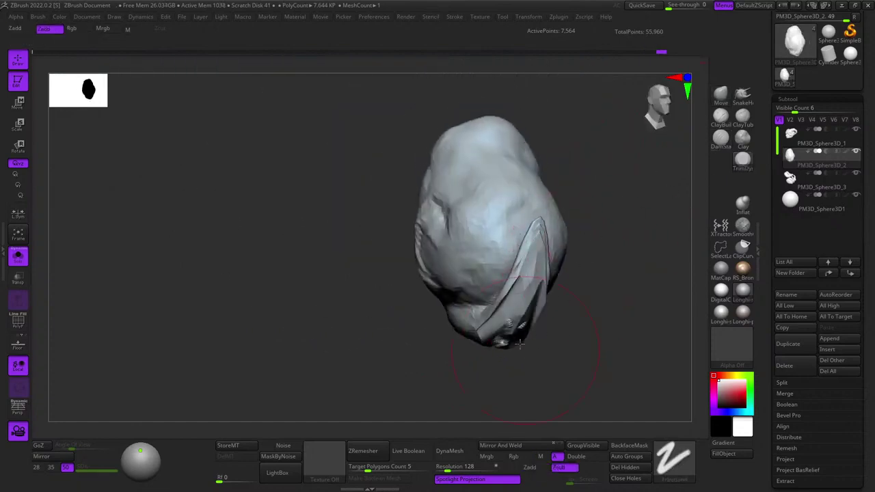
mouse_move(525, 287)
ctrl+right_down()
mouse_move(510, 313)
mouse_move(487, 287)
ctrl+right_up()
right_click(481, 324)
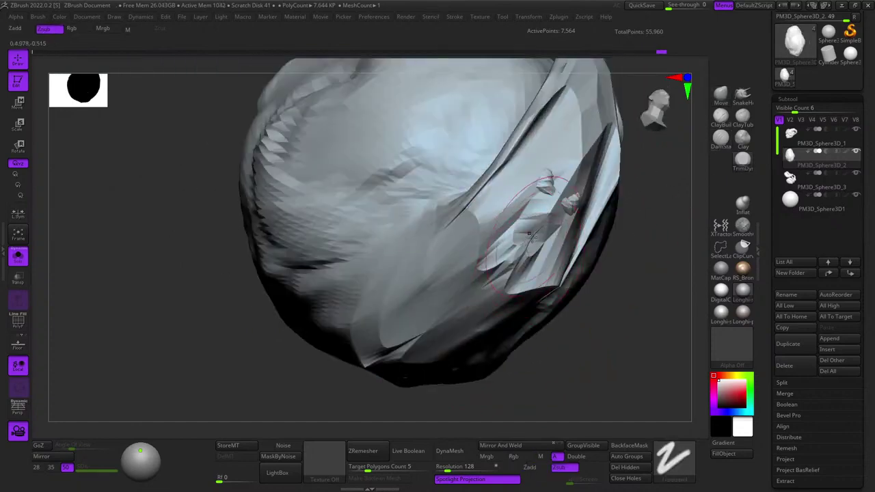
mouse_move(531, 234)
right_down()
mouse_move(511, 299)
mouse_move(504, 279)
mouse_move(481, 296)
right_up()
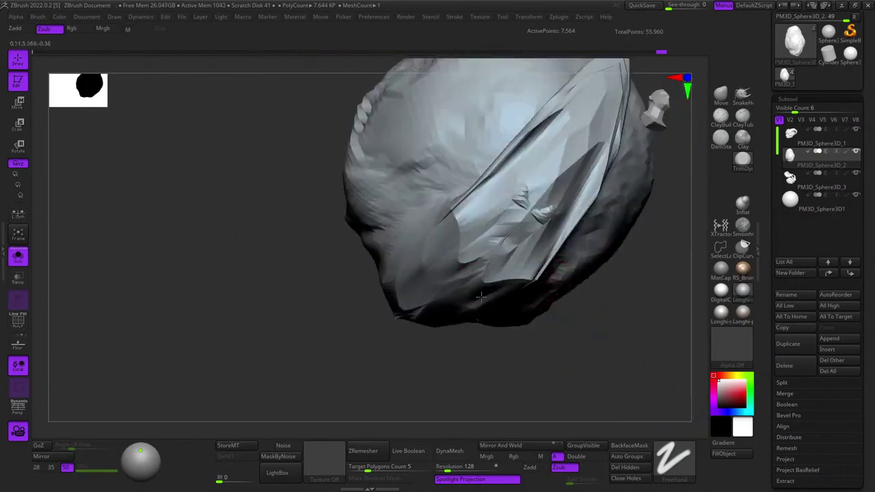
key(shift+f)
mouse_move(515, 226)
right_down()
mouse_move(534, 211)
mouse_move(513, 231)
mouse_move(525, 279)
mouse_move(520, 294)
mouse_move(533, 233)
right_up()
key(shift+f)
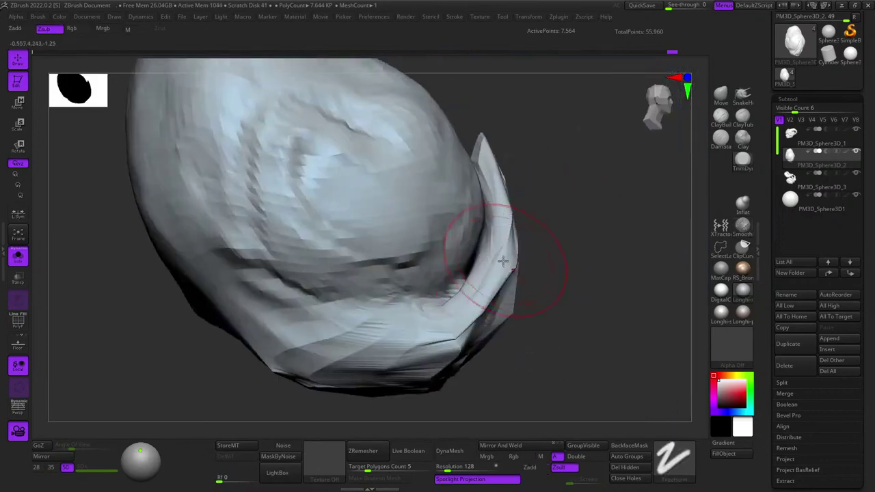
Refine the outer planes of the tail's lower bend with the TrimDynamic brush.
key(shift+f)
mouse_move(508, 259)
right_down()
mouse_move(507, 216)
mouse_move(481, 275)
mouse_move(513, 274)
right_up()
key(shift+f)
mouse_move(513, 273)
ctrl+right_down()
mouse_move(526, 329)
mouse_move(494, 238)
mouse_move(511, 216)
mouse_move(535, 250)
mouse_move(536, 216)
ctrl+right_up()
mouse_move(549, 287)
alt+right_down()
mouse_move(449, 231)
mouse_move(550, 270)
mouse_move(503, 178)
alt+right_up()
mouse_move(535, 223)
right_down()
mouse_move(540, 229)
mouse_move(510, 215)
mouse_move(550, 244)
right_up()
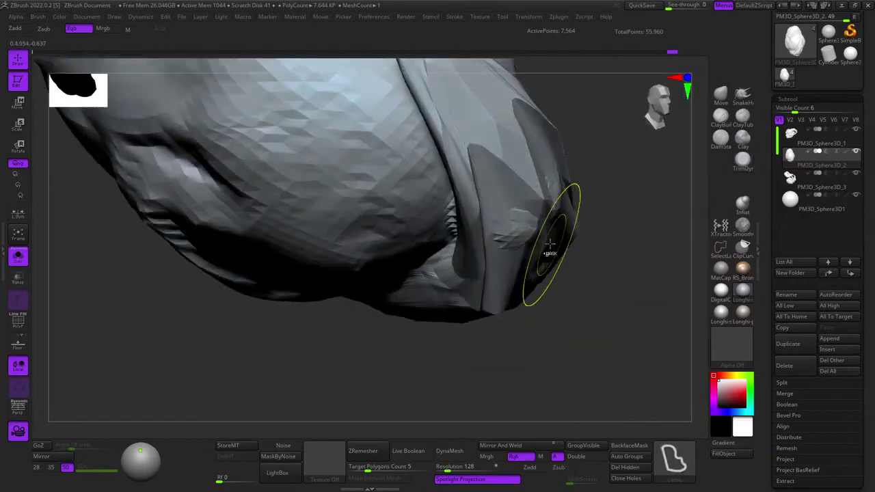
right_drag(503, 212, 494, 222)
ctrl+right_drag(494, 222, 483, 186)
Examine the isolated body's overall shape and mesh with the wireframe.
key(shift+f)
key(shift+f)
key(f)
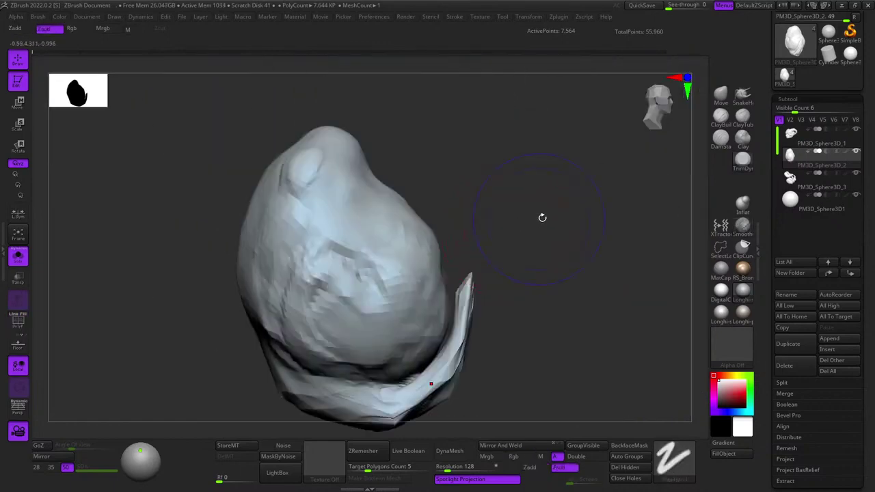
key(shift+f)
key(shift+f)
mouse_move(560, 194)
right_down()
mouse_move(491, 191)
mouse_move(564, 156)
right_up()
mouse_move(565, 156)
ctrl+right_down()
mouse_move(543, 219)
mouse_move(477, 186)
mouse_move(552, 184)
mouse_move(549, 234)
ctrl+right_up()
mouse_move(549, 234)
ctrl+right_down()
mouse_move(512, 210)
mouse_move(502, 233)
mouse_move(510, 277)
ctrl+right_up()
Even out the belly, chest and neck surfaces with the TrimDynamic brush.
right_drag(509, 277, 516, 206)
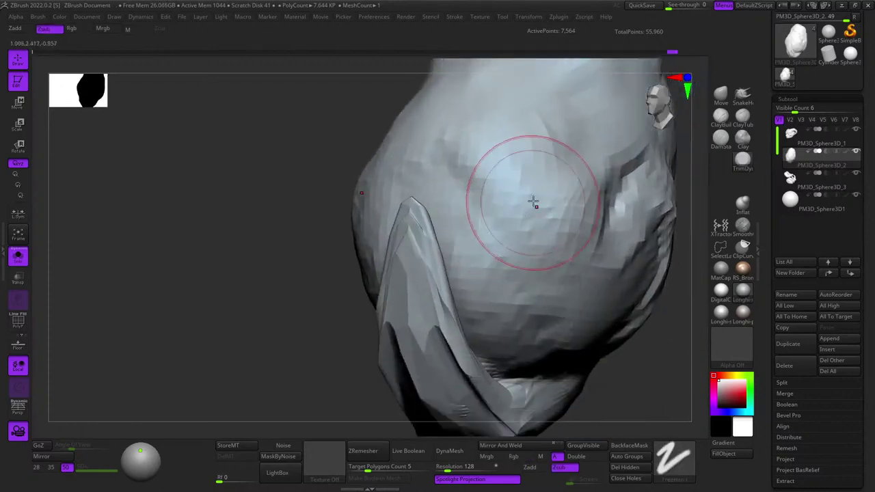
right_drag(532, 264, 498, 234)
right_drag(548, 276, 507, 255)
right_drag(475, 211, 518, 245)
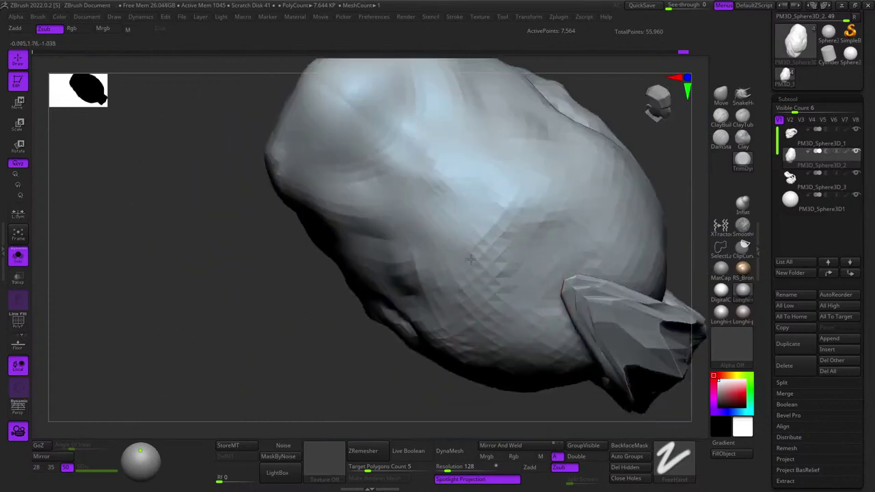
mouse_move(470, 259)
right_down()
mouse_move(543, 211)
mouse_move(530, 178)
right_up()
mouse_move(530, 223)
right_down()
mouse_move(545, 207)
mouse_move(531, 240)
right_up()
right_drag(458, 272, 515, 178)
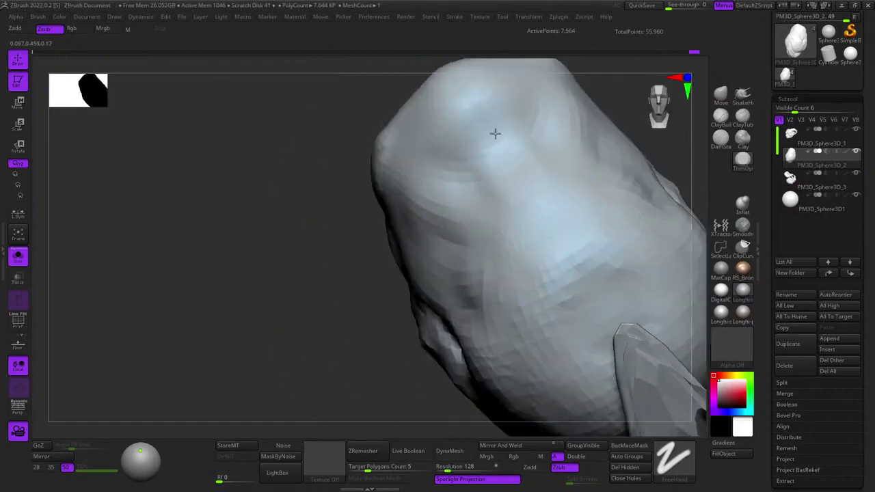
Turn off Solo and examine the whole creature from the side and back.
click(22, 258)
ctrl+right_drag(452, 246, 569, 197)
key(shift+f)
key(shift+f)
right_drag(637, 228, 564, 233)
ctrl+right_drag(565, 232, 564, 245)
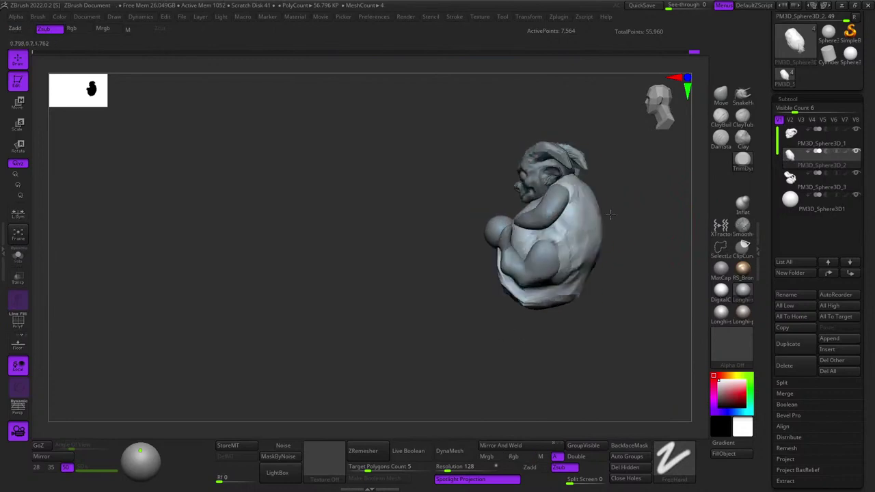
ctrl+right_drag(610, 215, 551, 270)
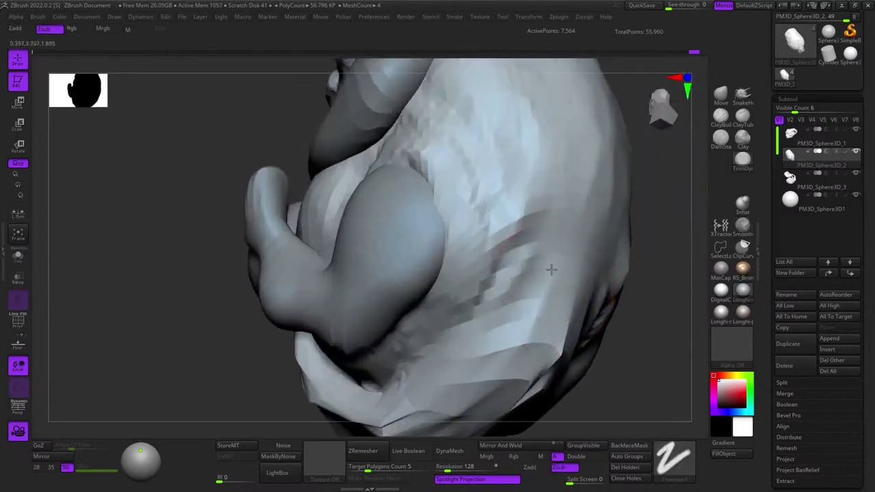
Smooth and flatten the tail base and its underside below the rump.
mouse_move(563, 235)
right_down()
mouse_move(551, 213)
mouse_move(569, 261)
right_up()
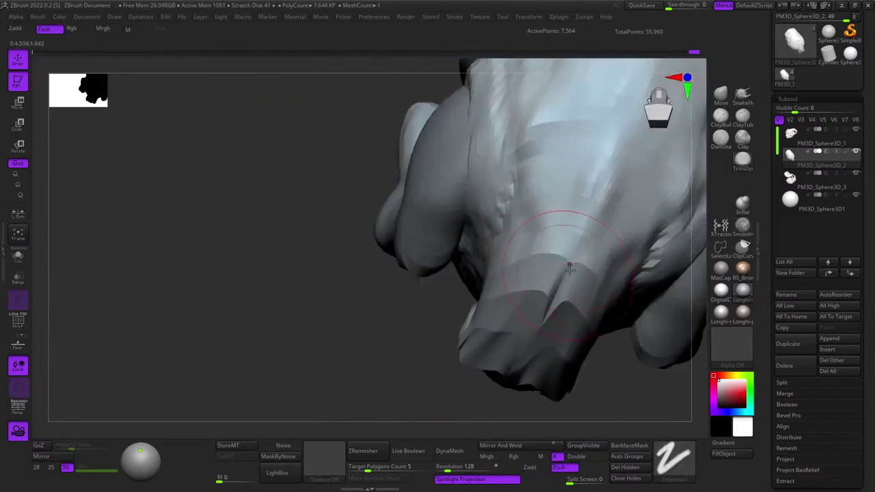
mouse_move(566, 312)
alt+right_down()
mouse_move(569, 225)
mouse_move(543, 269)
alt+right_up()
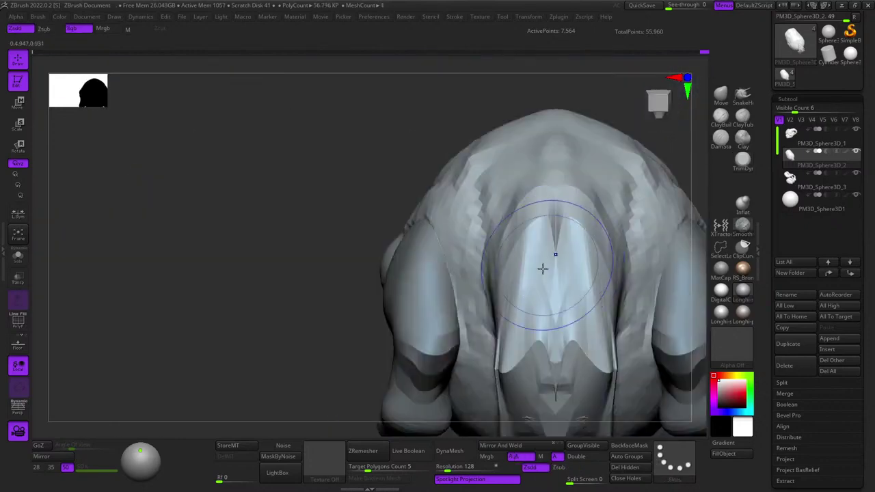
mouse_move(543, 350)
right_down()
mouse_move(549, 328)
mouse_move(521, 277)
mouse_move(533, 221)
mouse_move(527, 286)
mouse_move(538, 203)
mouse_move(524, 234)
right_up()
shift+drag(524, 235, 555, 246)
right_drag(554, 246, 540, 226)
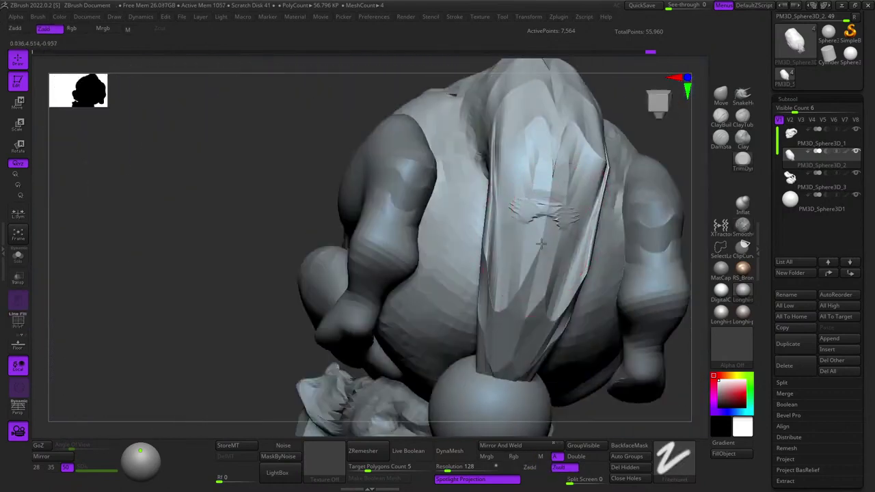
Flatten the tail's faceted underside with TrimDynamic and check the body's mesh with the wireframe from the back and side.
drag(542, 245, 534, 199)
key(shift+f)
key(shift+f)
key(shift+f)
mouse_move(527, 162)
right_down()
mouse_move(519, 221)
mouse_move(543, 192)
mouse_move(530, 236)
mouse_move(518, 194)
mouse_move(494, 223)
mouse_move(490, 254)
mouse_move(521, 263)
right_up()
right_click(500, 306)
key(shift+f)
key(shift+f)
key(shift+f)
key(shift+f)
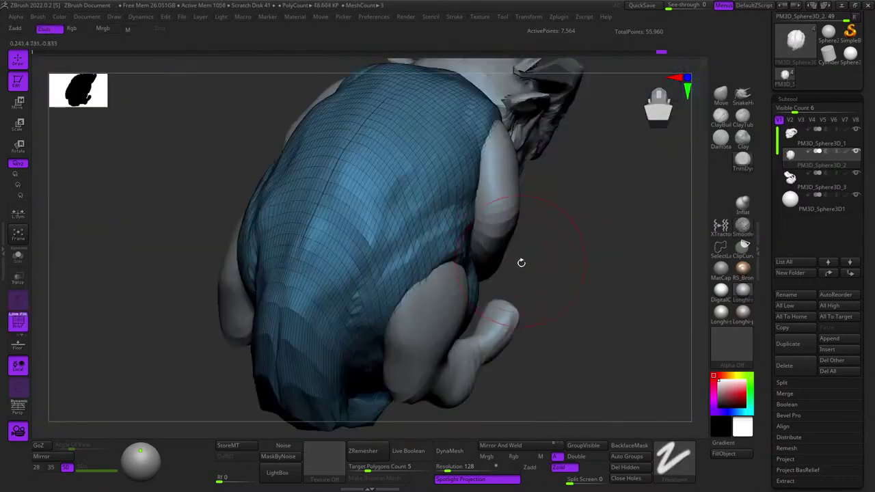
key(shift+f)
key(shift+f)
key(shift+f)
shift+right_drag(534, 223, 522, 185)
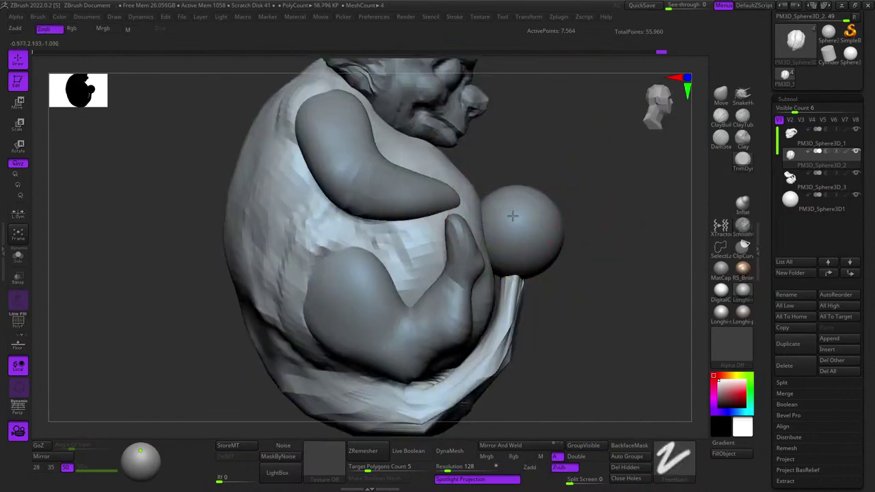
shift+right_drag(513, 216, 494, 218)
ctrl+right_drag(494, 217, 518, 248)
Select the arms-and-legs subtool and lasso a mask that leaves only the foot free, softening its edge.
alt+click(578, 276)
key(shift+f)
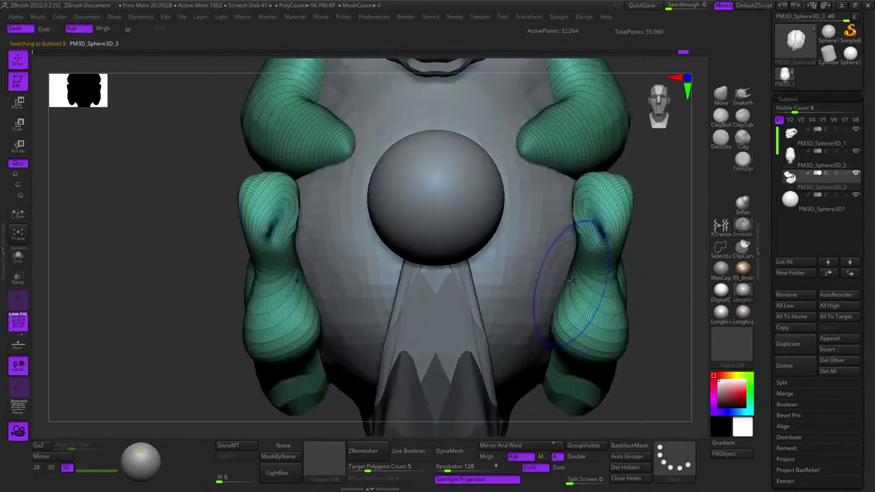
key(shift+f)
alt+right_drag(572, 277, 524, 229)
ctrl+right_drag(524, 229, 531, 261)
right_drag(455, 274, 411, 313)
ctrl+drag(421, 330, 504, 196)
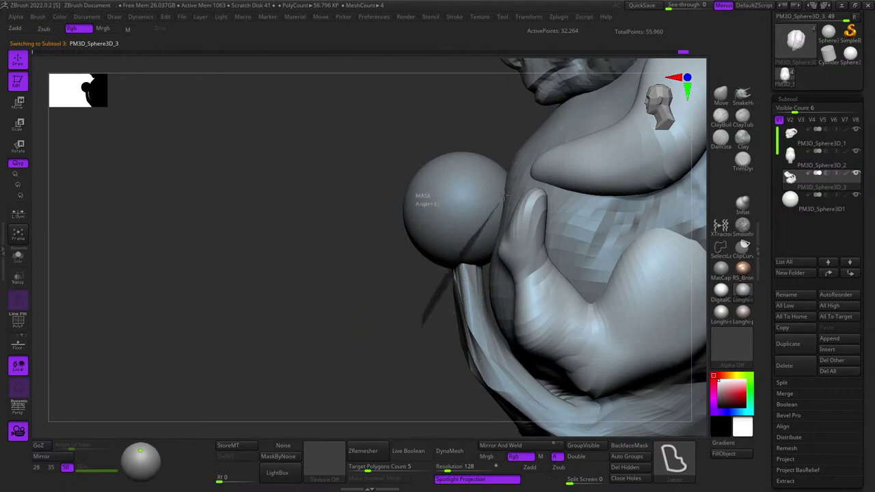
ctrl+drag(512, 269, 433, 317)
ctrl+click(434, 316)
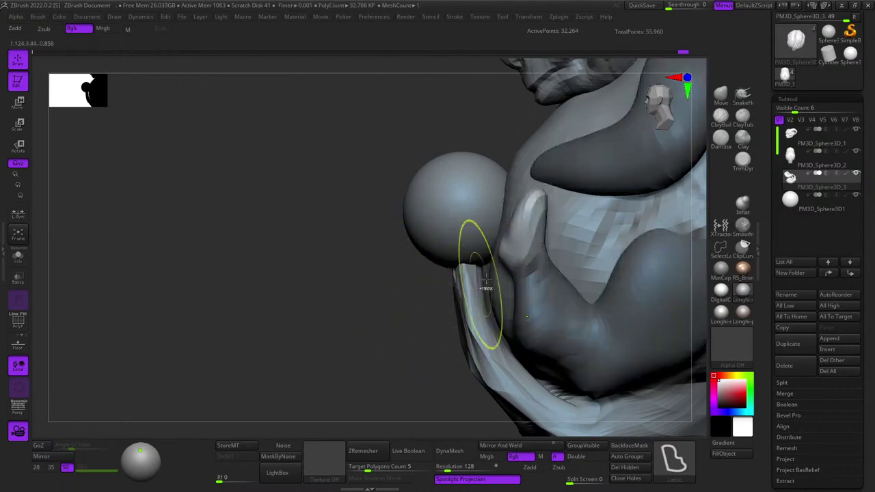
ctrl+right_drag(518, 263, 524, 283)
ctrl+click(524, 284)
Reposition and resize the foot against the sphere with the gizmo, clear the mask and smooth the ankle transition.
key(e)
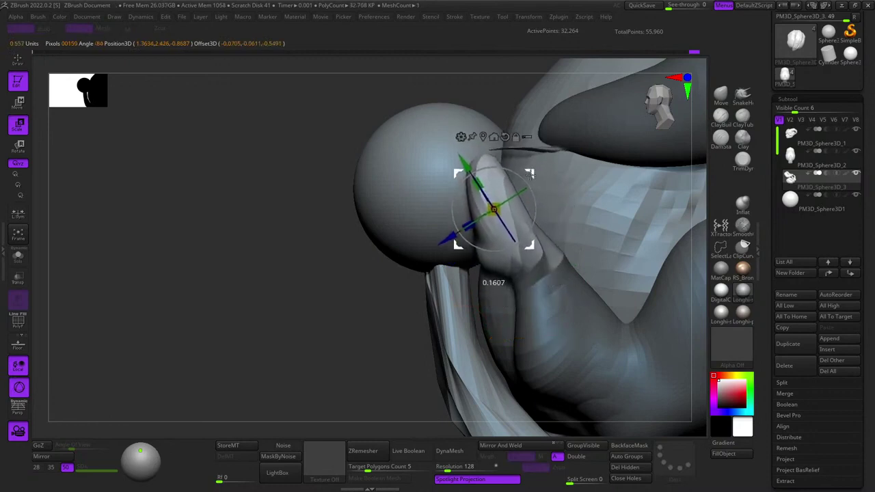
key(q)
mouse_move(512, 215)
ctrl+right_down()
mouse_move(424, 285)
mouse_move(486, 277)
mouse_move(506, 286)
mouse_move(461, 350)
ctrl+right_up()
ctrl+drag(361, 345, 383, 352)
mouse_move(487, 300)
shift+mouse_down()
mouse_move(499, 257)
mouse_move(516, 246)
shift+mouse_up()
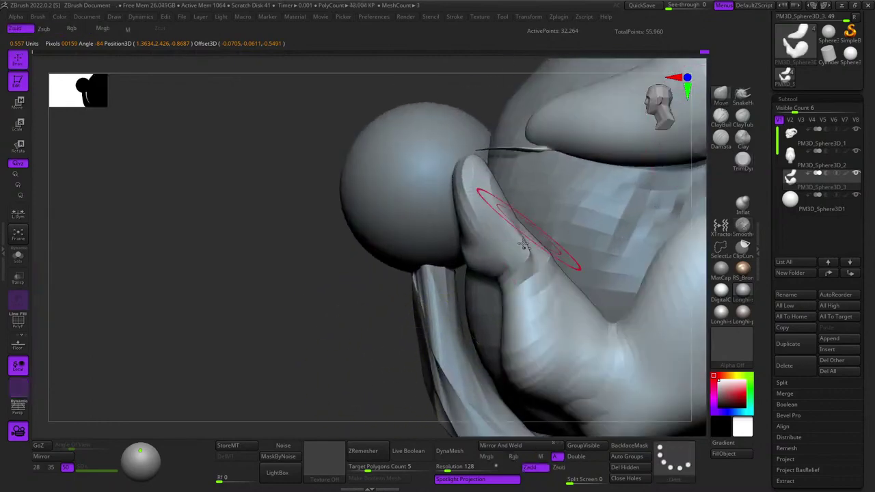
ctrl+right_drag(523, 244, 536, 203)
mouse_move(534, 254)
alt+right_down()
mouse_move(524, 203)
mouse_move(551, 220)
alt+right_up()
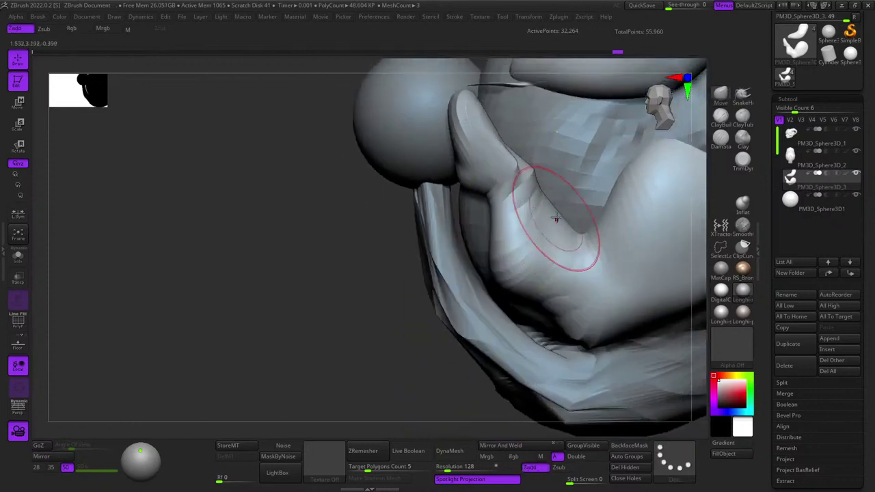
mouse_move(548, 230)
right_down()
mouse_move(521, 246)
mouse_move(504, 199)
right_up()
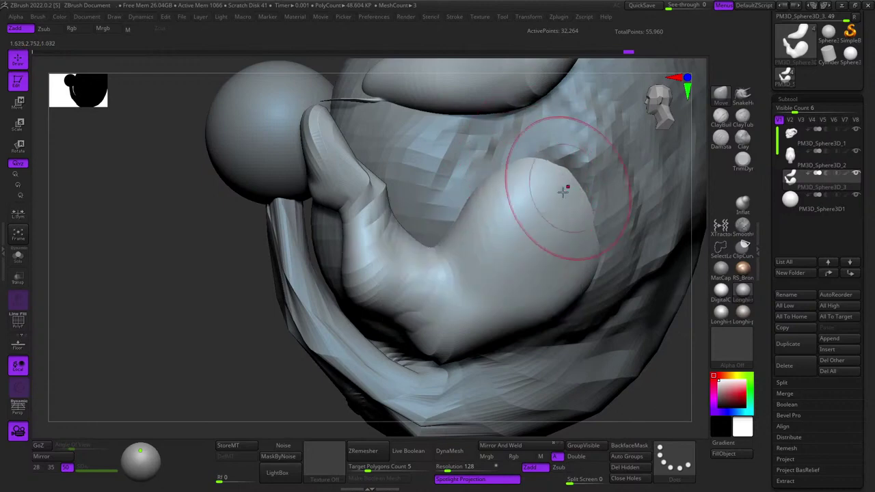
mouse_move(563, 192)
ctrl+right_down()
mouse_move(572, 226)
mouse_move(514, 199)
mouse_move(530, 190)
mouse_move(537, 199)
mouse_move(501, 246)
mouse_move(518, 223)
mouse_move(514, 166)
mouse_move(524, 204)
mouse_move(494, 229)
mouse_move(551, 197)
mouse_move(560, 248)
mouse_move(607, 251)
mouse_move(585, 263)
mouse_move(611, 285)
mouse_move(647, 279)
ctrl+right_up()
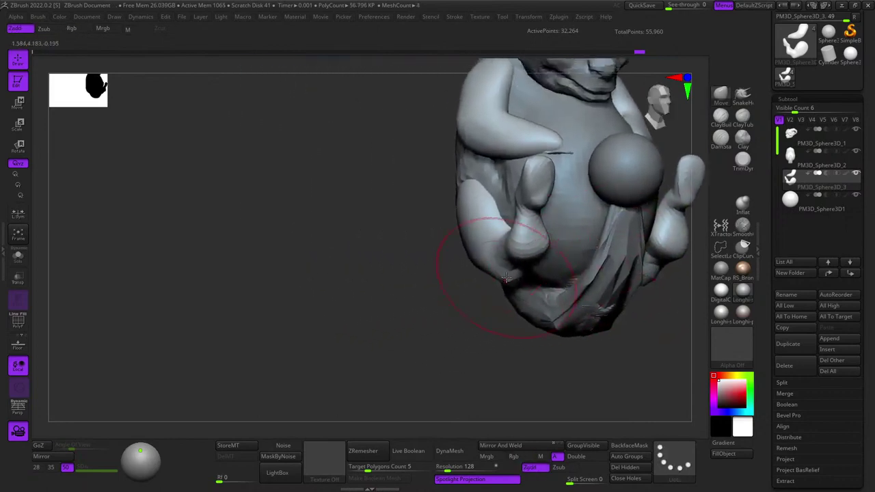
right_drag(506, 276, 482, 273)
key(w)
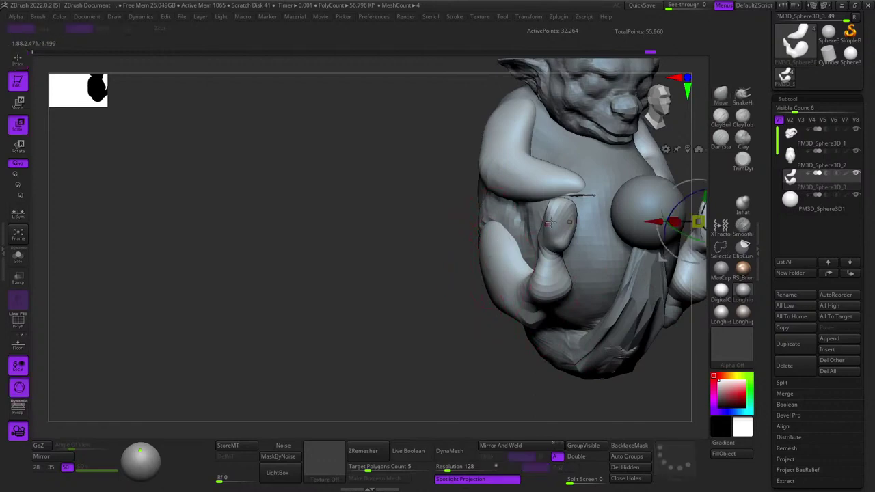
alt+right_drag(550, 223, 423, 237)
click(585, 164)
click(562, 163)
key(shift+f)
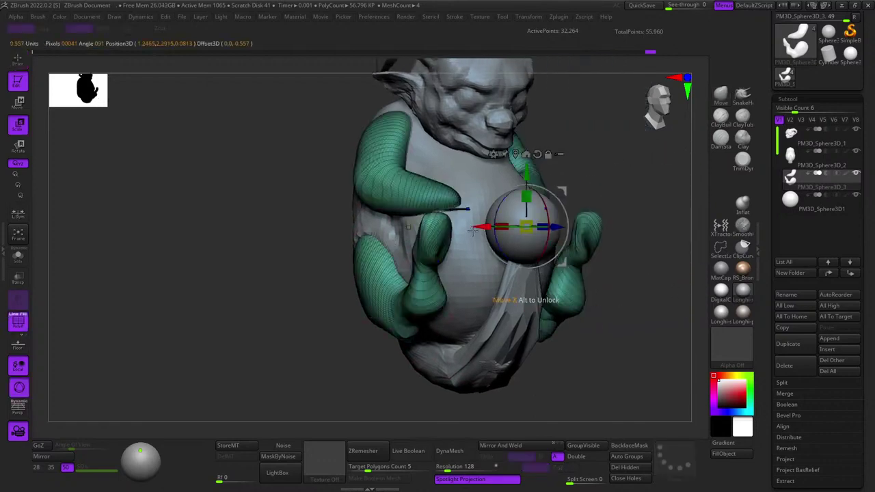
mouse_move(383, 328)
right_down()
mouse_move(436, 351)
mouse_move(570, 344)
right_up()
key(q)
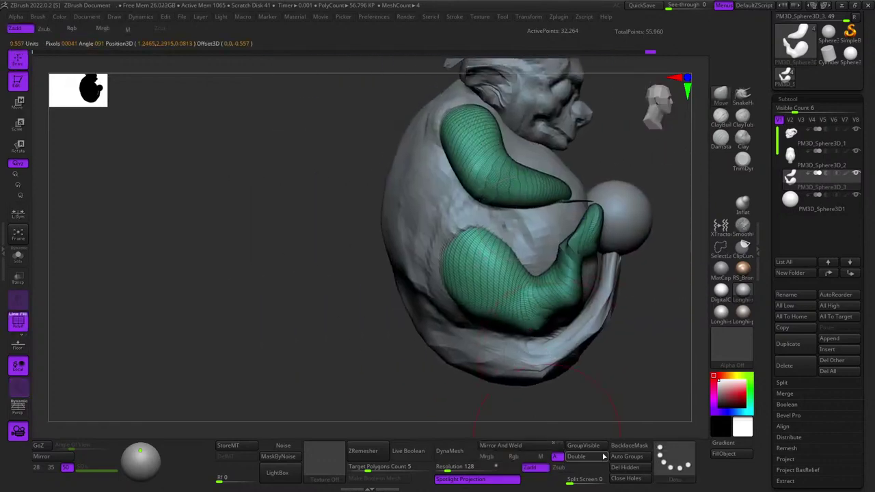
Auto-group the limbs subtool by its parts and assign the arms and the legs separate polygroups.
click(619, 456)
right_drag(524, 287, 366, 334)
ctrl+shift+click(536, 312)
ctrl+shift+drag(565, 352, 576, 364)
ctrl+shift+click(551, 270)
key(ctrl+w)
ctrl+shift+drag(569, 321, 595, 375)
key(ctrl+w)
Mask the isolated arms and bring the legs back into view.
right_drag(592, 384, 584, 307)
ctrl+click(577, 353)
key(shift+f)
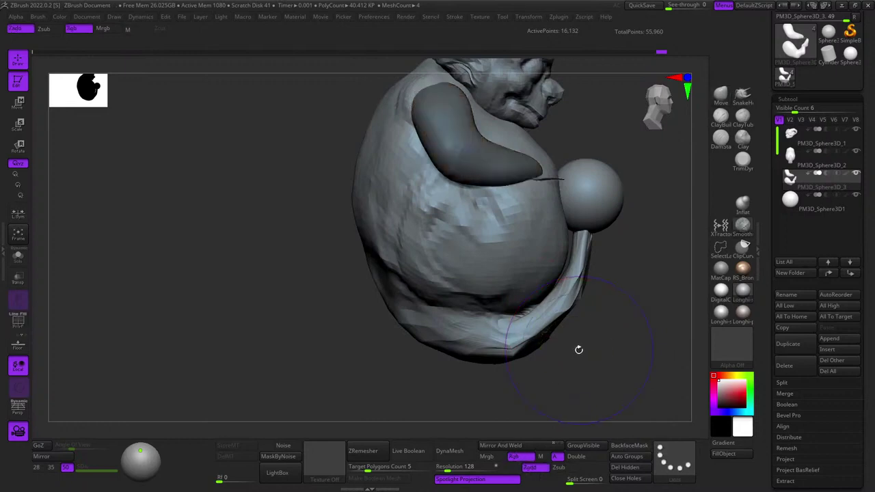
ctrl+shift+click(583, 367)
Set the gizmo's pivot at the hip and rotate the legs so the feet rise toward the hands.
key(e)
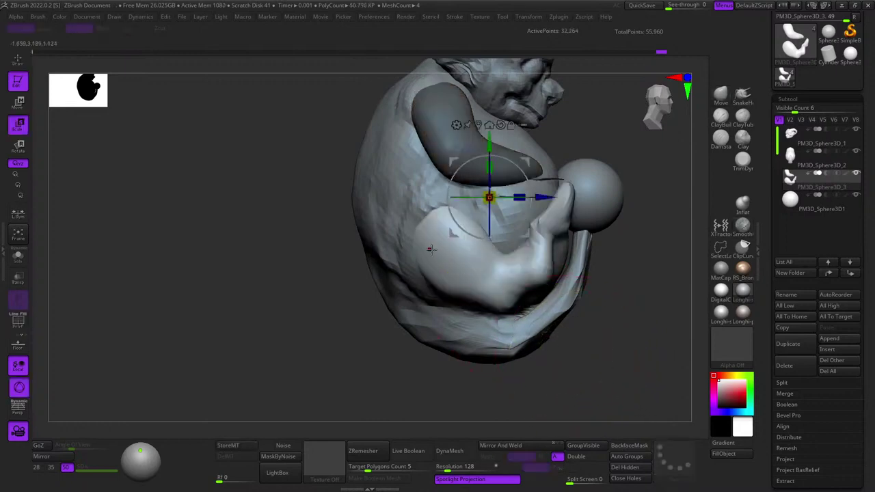
alt+click(429, 250)
click(440, 177)
click(419, 177)
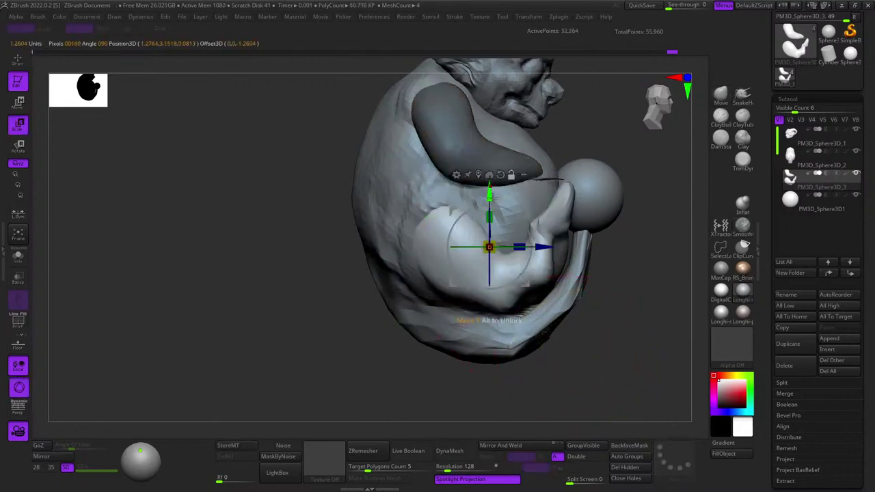
alt+drag(530, 213, 456, 206)
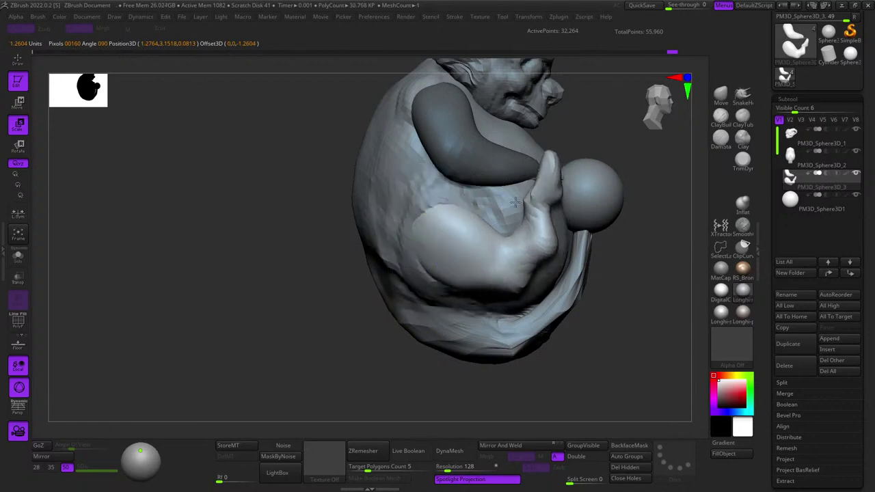
mouse_move(527, 198)
shift+right_down()
mouse_move(469, 195)
mouse_move(519, 199)
shift+right_up()
alt+right_drag(441, 201, 460, 218)
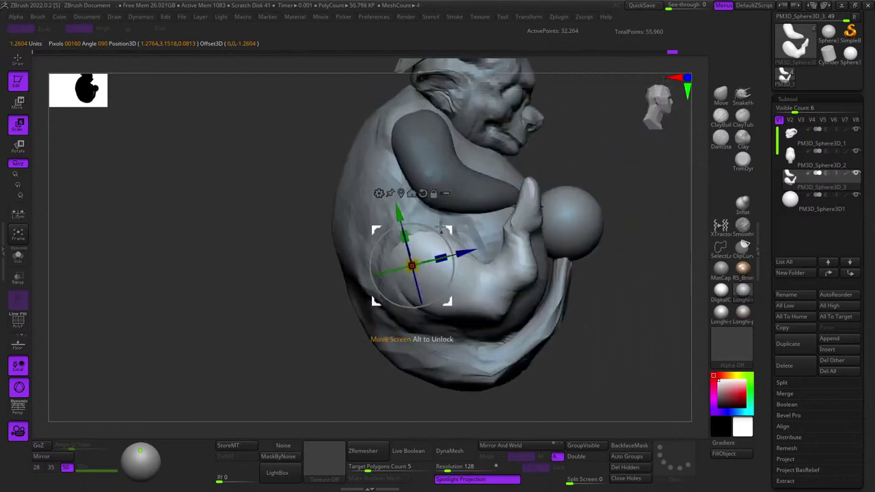
key(q)
Solo the limbs, clear the mask and smooth away the stray spike at the tip of the arm.
right_drag(565, 187, 522, 190)
mouse_move(592, 196)
alt+right_down()
mouse_move(517, 201)
mouse_move(473, 300)
mouse_move(508, 284)
mouse_move(494, 250)
alt+right_up()
right_click(472, 302)
click(19, 256)
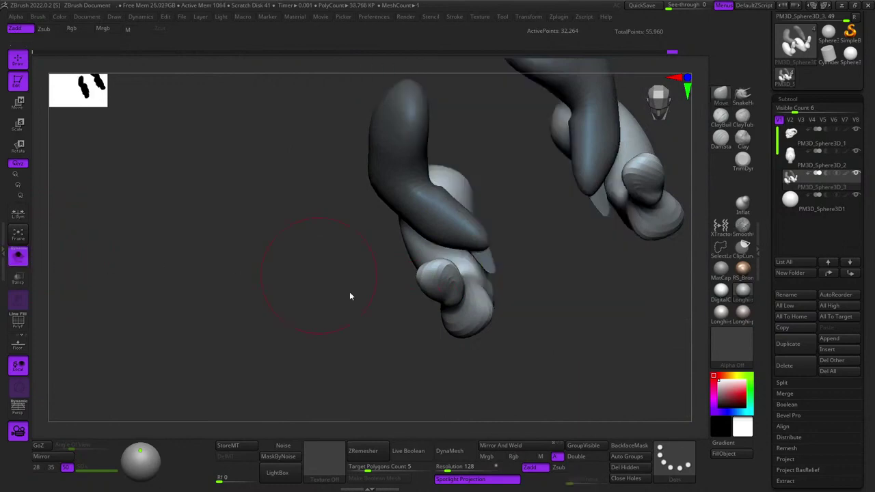
ctrl+drag(403, 350, 417, 364)
right_drag(473, 246, 476, 229)
ctrl+right_drag(476, 229, 482, 281)
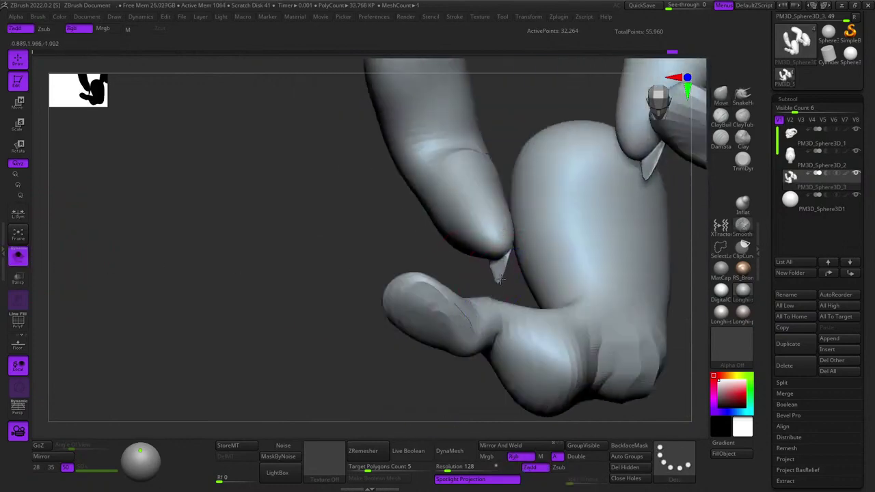
shift+drag(500, 279, 504, 268)
right_drag(503, 268, 503, 229)
mouse_move(503, 229)
ctrl+right_down()
mouse_move(507, 275)
mouse_move(512, 228)
mouse_move(515, 235)
ctrl+right_up()
Flatten the surface of the arm's tapered end with the TrimDynamic brush.
click(742, 162)
drag(516, 235, 508, 223)
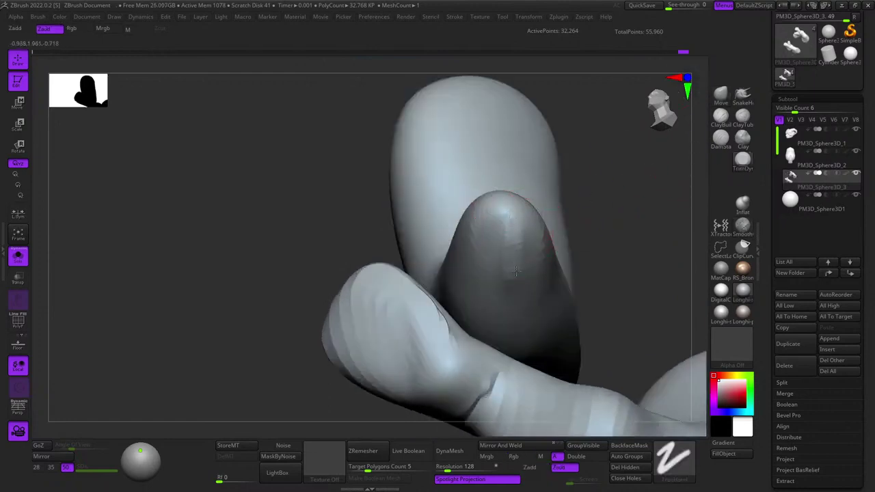
right_drag(517, 272, 493, 281)
drag(510, 261, 511, 291)
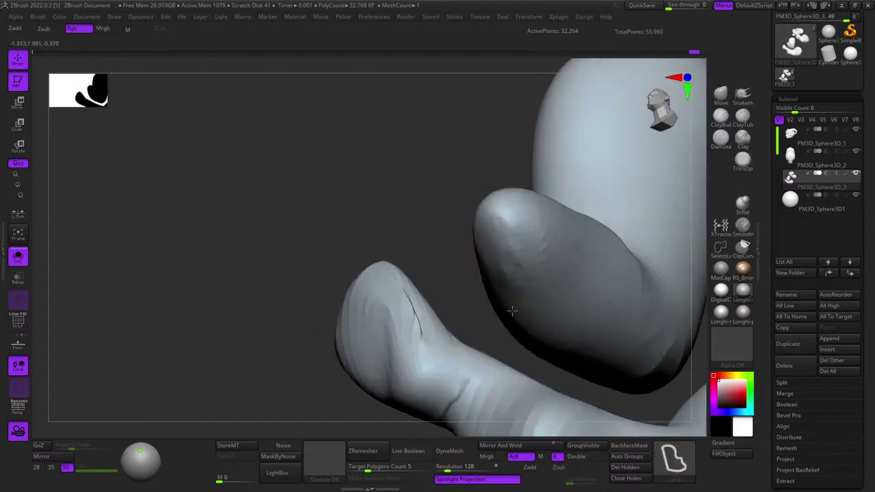
Smooth the ankle and the underside of the foot where they join the lower leg.
ctrl+right_drag(513, 310, 510, 273)
mouse_move(509, 273)
right_down()
mouse_move(520, 320)
mouse_move(561, 225)
mouse_move(491, 230)
mouse_move(452, 266)
mouse_move(503, 410)
right_up()
right_drag(502, 229, 499, 227)
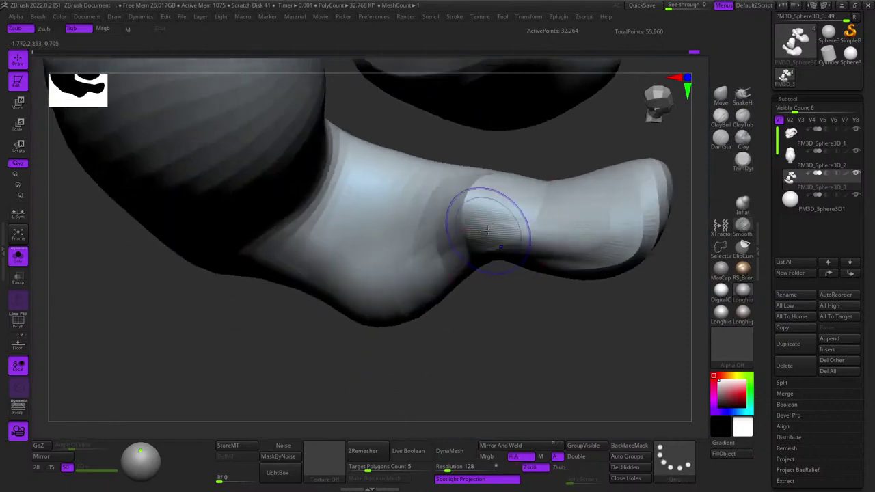
shift+drag(500, 227, 504, 233)
right_drag(504, 233, 483, 258)
shift+drag(482, 259, 483, 305)
ctrl+right_drag(483, 305, 472, 249)
right_drag(472, 249, 497, 270)
right_click(497, 267)
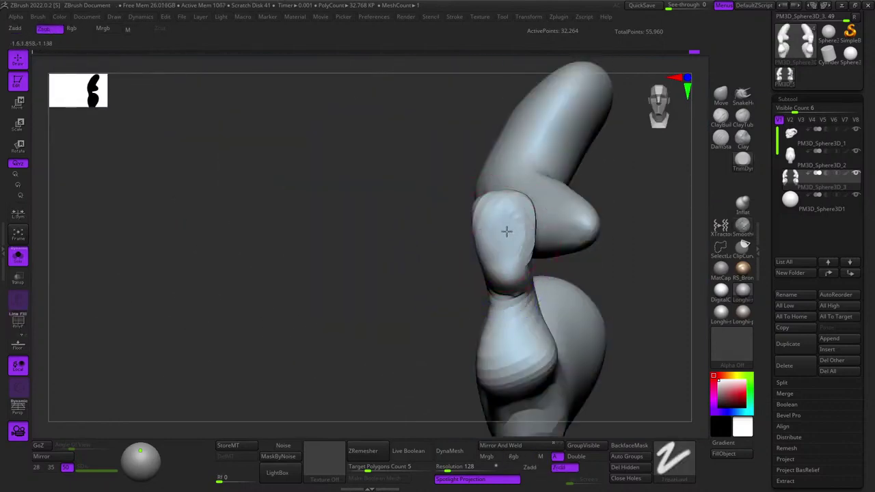
Plane the sole and side edges of the foot into flatter surfaces with TrimDynamic.
right_drag(495, 224, 494, 246)
ctrl+right_drag(494, 246, 511, 275)
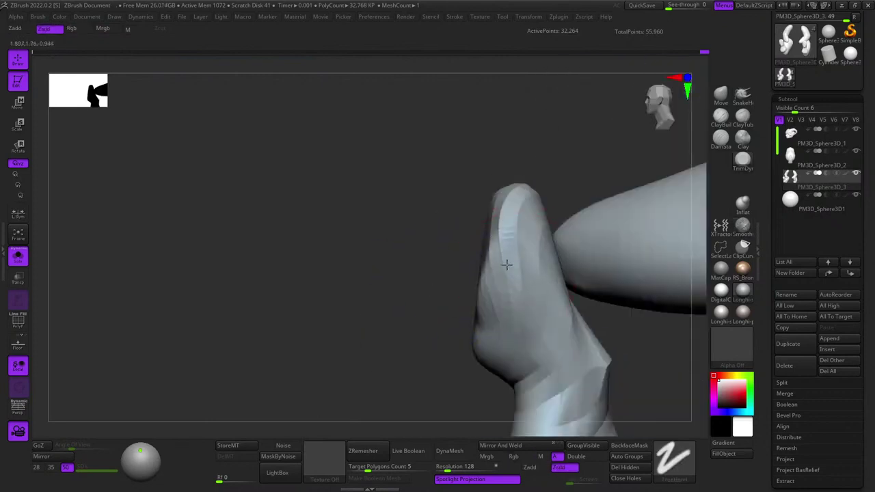
drag(507, 265, 506, 277)
mouse_move(507, 270)
shift+right_down()
mouse_move(514, 223)
mouse_move(596, 214)
mouse_move(518, 249)
shift+right_up()
drag(518, 248, 518, 273)
mouse_move(518, 260)
right_down()
mouse_move(532, 235)
mouse_move(545, 267)
right_up()
alt+right_drag(566, 362, 538, 221)
drag(497, 262, 492, 223)
Trim the ankle, heel and lower leg into cleaner planes.
right_drag(500, 303, 509, 296)
mouse_move(510, 295)
ctrl+right_down()
mouse_move(506, 270)
mouse_move(511, 279)
mouse_move(524, 253)
mouse_move(438, 254)
mouse_move(439, 236)
ctrl+right_up()
mouse_move(439, 235)
alt+right_down()
mouse_move(569, 274)
mouse_move(514, 212)
alt+right_up()
drag(514, 212, 434, 277)
mouse_move(510, 168)
right_down()
mouse_move(506, 209)
mouse_move(541, 223)
mouse_move(511, 242)
mouse_move(613, 213)
right_up()
right_drag(492, 279, 549, 274)
drag(519, 298, 513, 219)
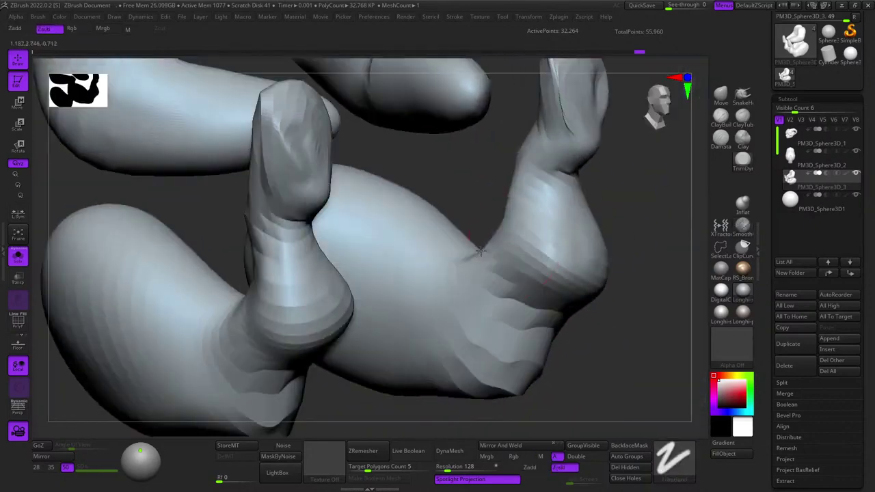
Flatten the outer side of the ankle and the bend between the lower leg and thigh.
right_drag(481, 251, 555, 273)
right_drag(521, 233, 518, 222)
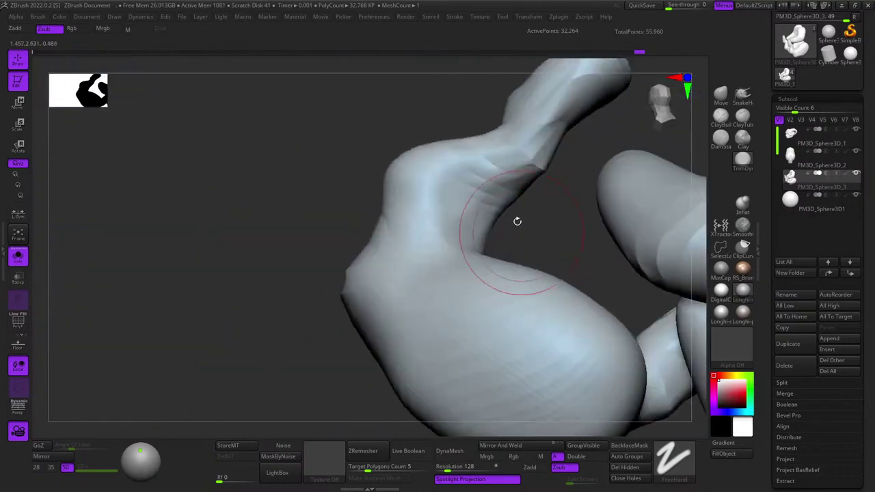
drag(518, 221, 573, 183)
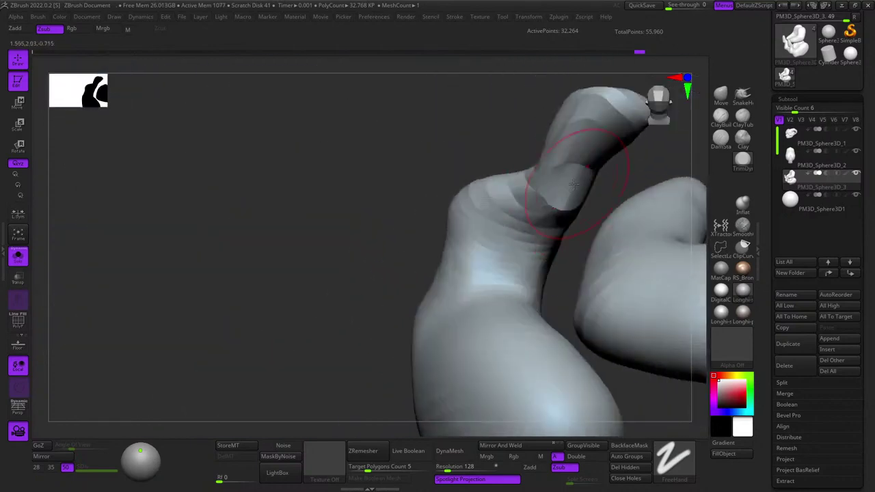
right_drag(564, 203, 488, 260)
drag(452, 257, 545, 233)
drag(560, 202, 557, 230)
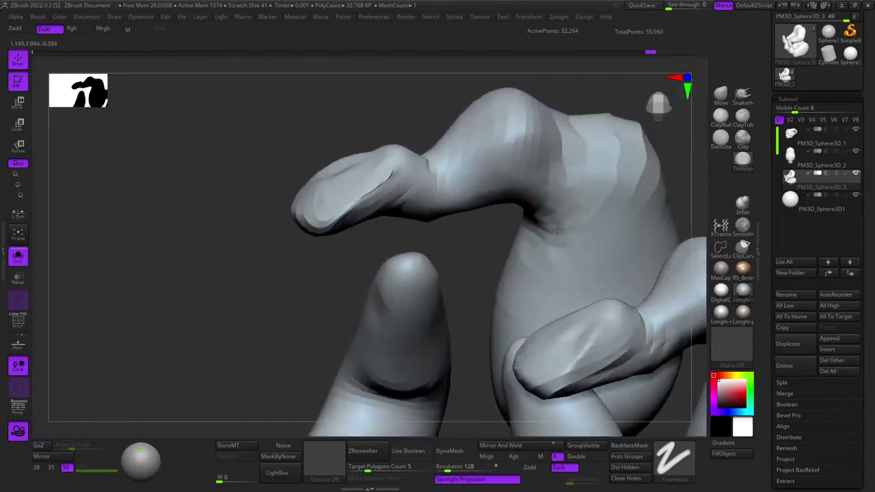
Trim the bulge of the knee and blend its planes into the thigh.
right_drag(559, 227, 540, 187)
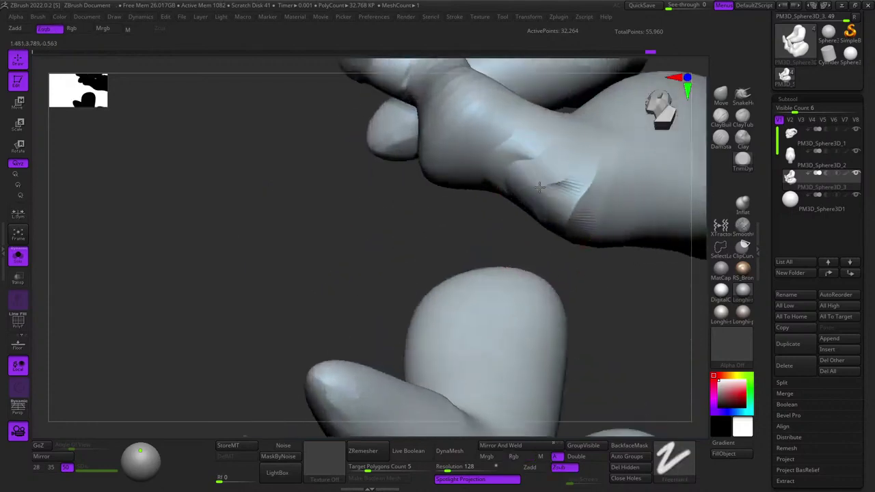
drag(510, 167, 507, 212)
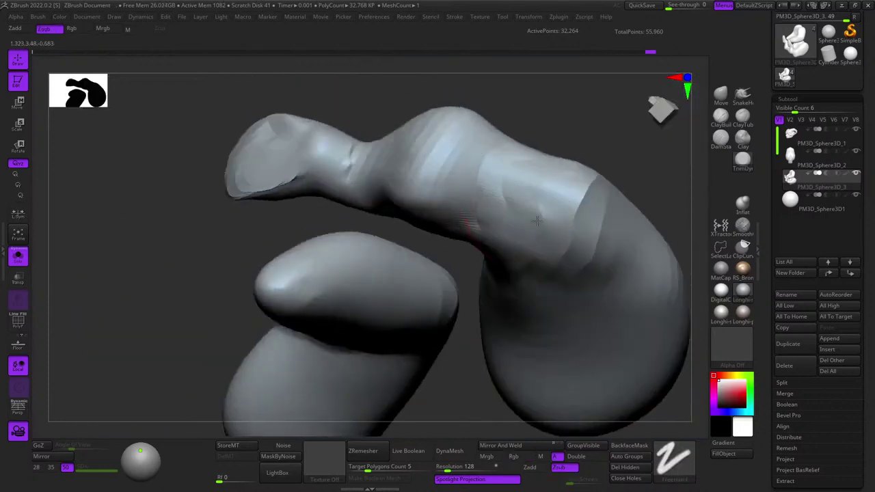
mouse_move(537, 221)
alt+right_down()
mouse_move(502, 213)
mouse_move(504, 227)
mouse_move(552, 247)
alt+right_up()
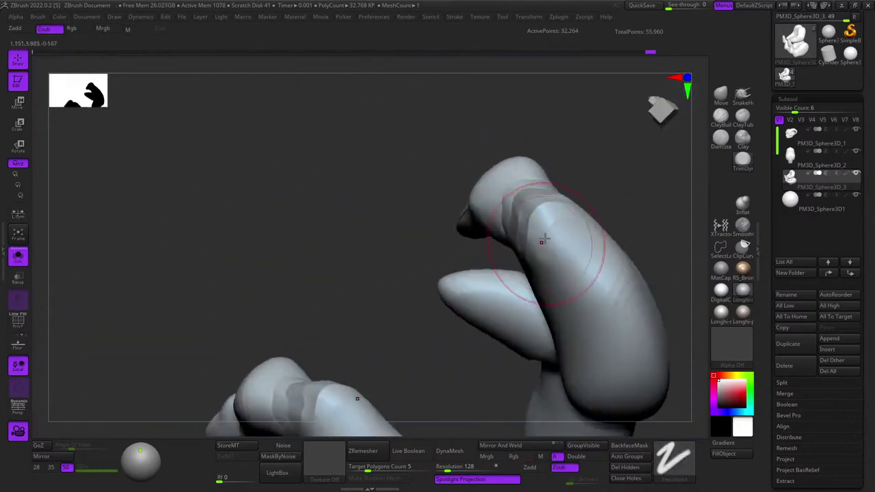
mouse_move(522, 242)
mouse_down()
mouse_move(563, 206)
mouse_move(557, 216)
mouse_move(508, 218)
mouse_up()
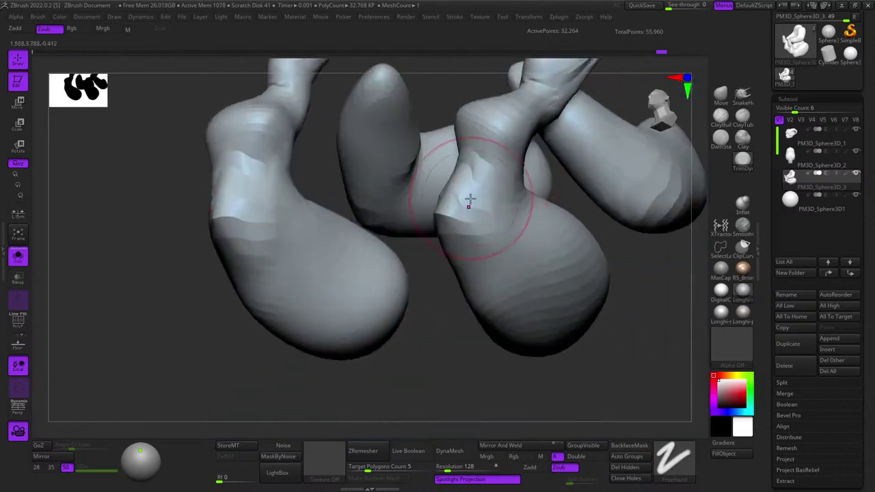
Trim the knee and the underside of the thigh into broader, flatter planes.
right_drag(494, 219, 492, 251)
mouse_move(546, 257)
right_down()
mouse_move(547, 223)
mouse_move(580, 240)
mouse_move(533, 245)
mouse_move(540, 333)
right_up()
drag(540, 332, 580, 250)
alt+right_drag(580, 251, 599, 160)
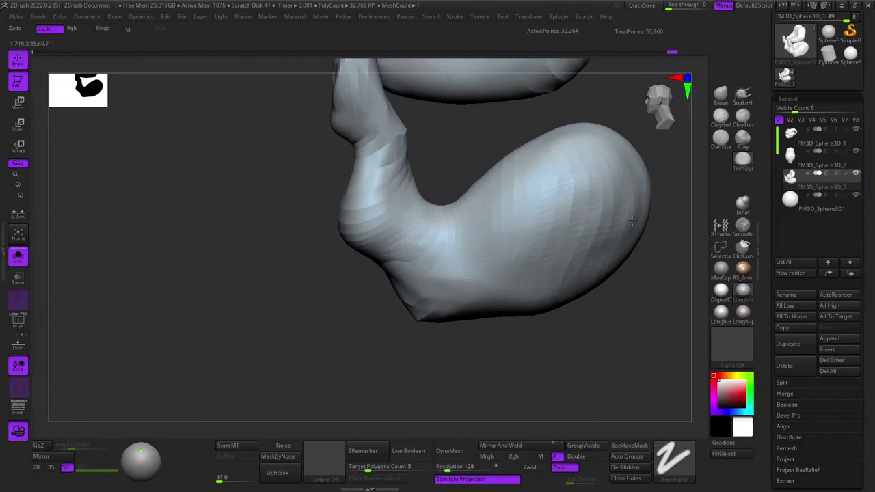
mouse_move(543, 303)
right_down()
mouse_move(468, 236)
mouse_move(489, 231)
mouse_move(491, 241)
mouse_move(496, 188)
mouse_move(514, 210)
mouse_move(528, 264)
mouse_move(541, 274)
mouse_move(556, 267)
right_up()
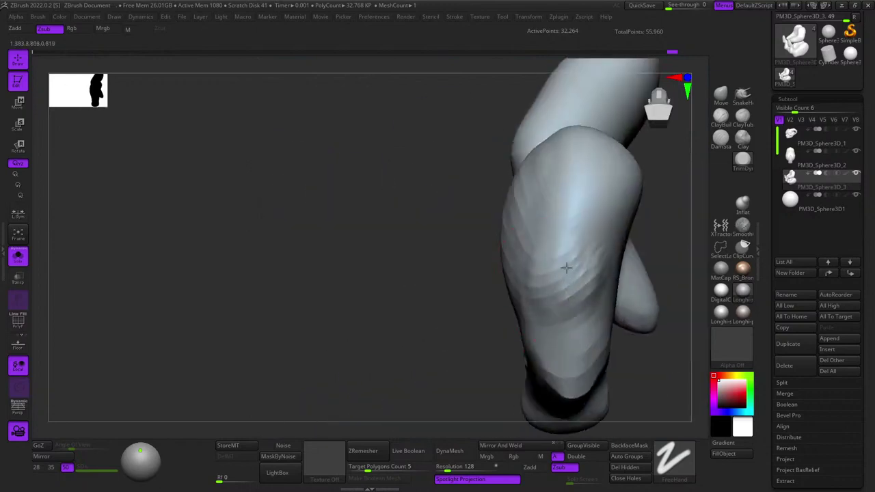
Flatten the curved underside of the thigh from its rounded end down toward the knee.
drag(566, 268, 543, 195)
right_drag(543, 195, 564, 239)
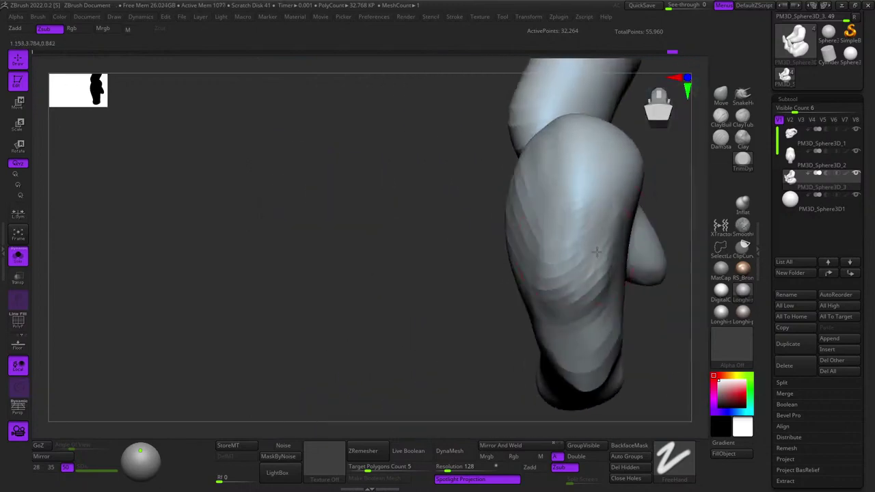
drag(564, 207, 578, 288)
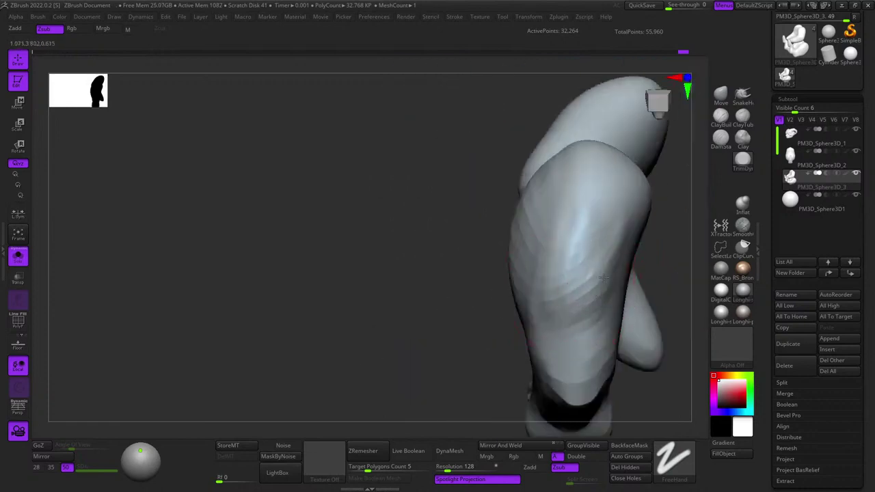
mouse_move(606, 210)
right_down()
mouse_move(583, 213)
mouse_move(606, 213)
right_up()
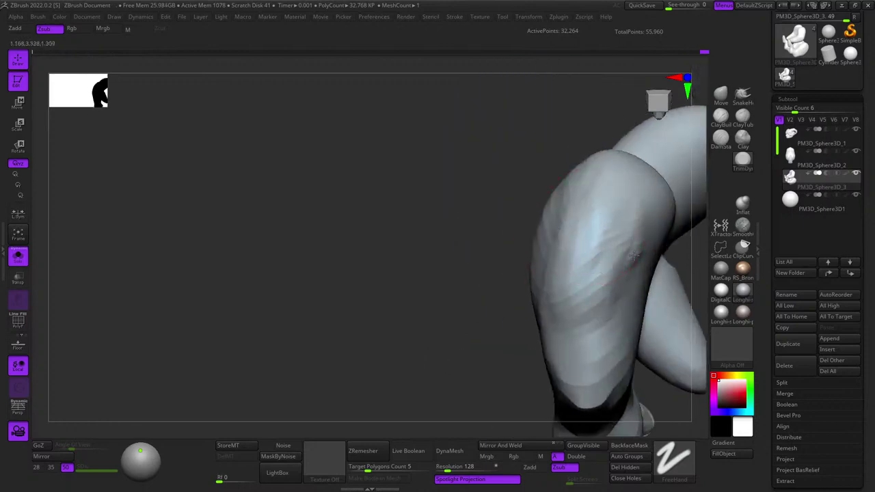
drag(633, 256, 586, 253)
mouse_move(580, 246)
right_down()
mouse_move(557, 246)
mouse_move(542, 234)
right_up()
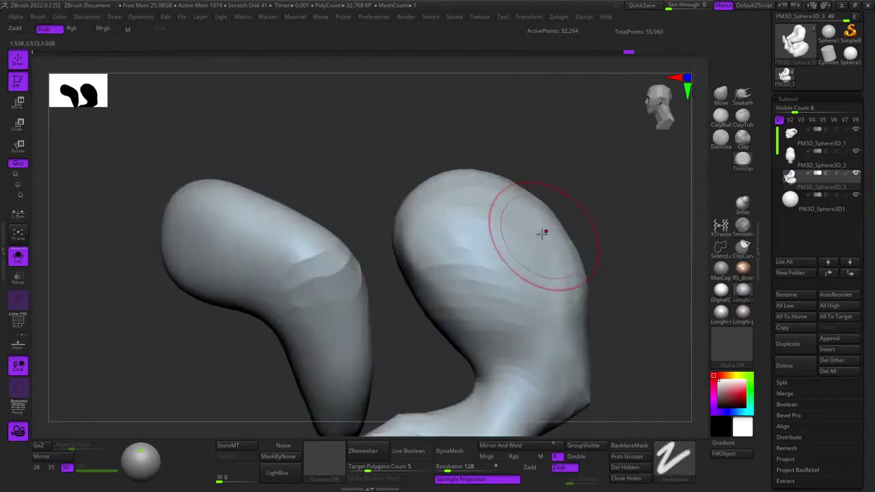
Trim the upper part and the outer side of the thigh into cleaner planes.
key(shift+f)
key(shift+f)
ctrl+right_drag(497, 307, 491, 264)
mouse_move(491, 264)
alt+right_down()
mouse_move(513, 201)
mouse_move(513, 230)
alt+right_up()
right_drag(475, 203, 468, 182)
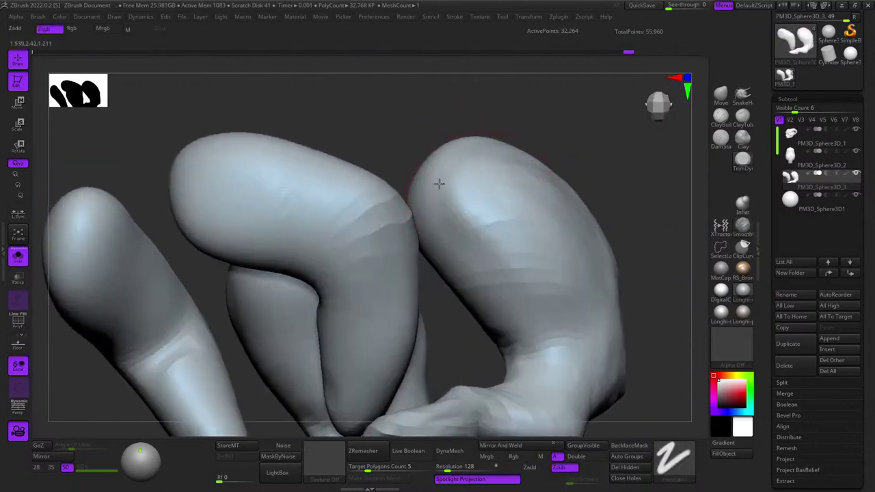
right_drag(465, 230, 474, 244)
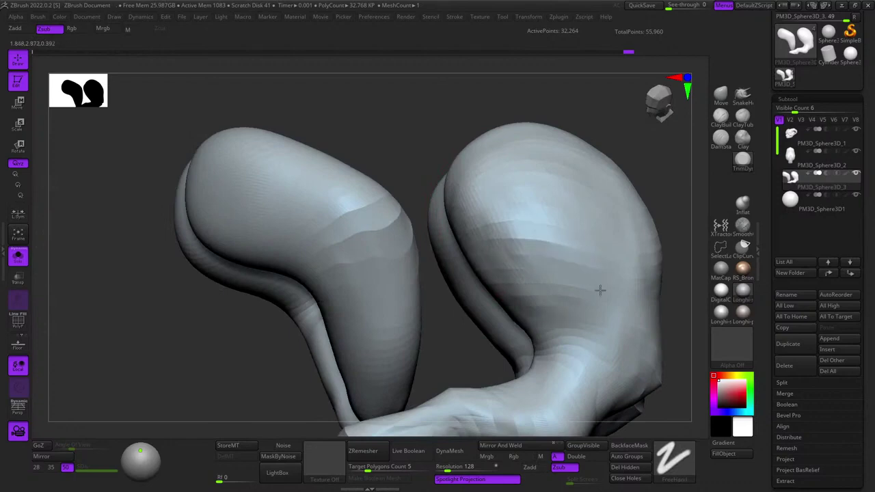
right_drag(612, 293, 548, 239)
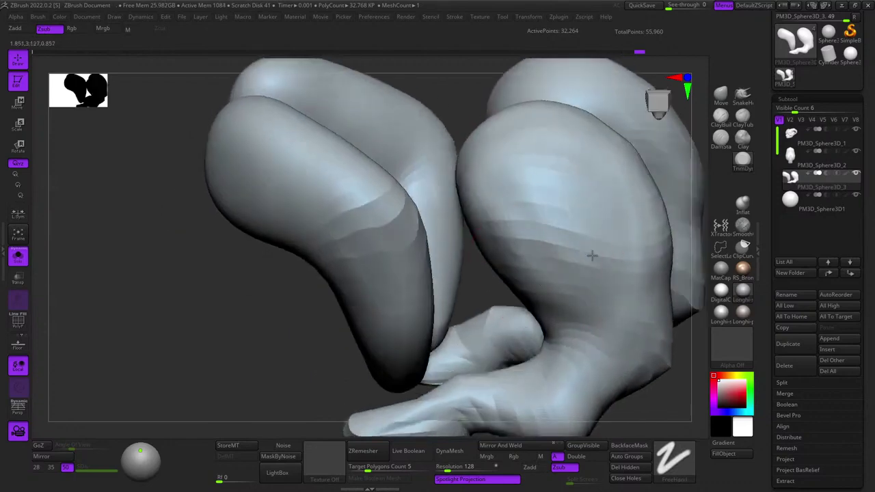
right_drag(593, 257, 530, 284)
ctrl+right_drag(565, 319, 564, 287)
shift+right_drag(563, 288, 519, 195)
mouse_move(622, 269)
right_down()
mouse_move(540, 265)
mouse_move(528, 329)
right_up()
Cut flat planes into the underside of the leg where the thigh meets the knee.
drag(526, 328, 524, 283)
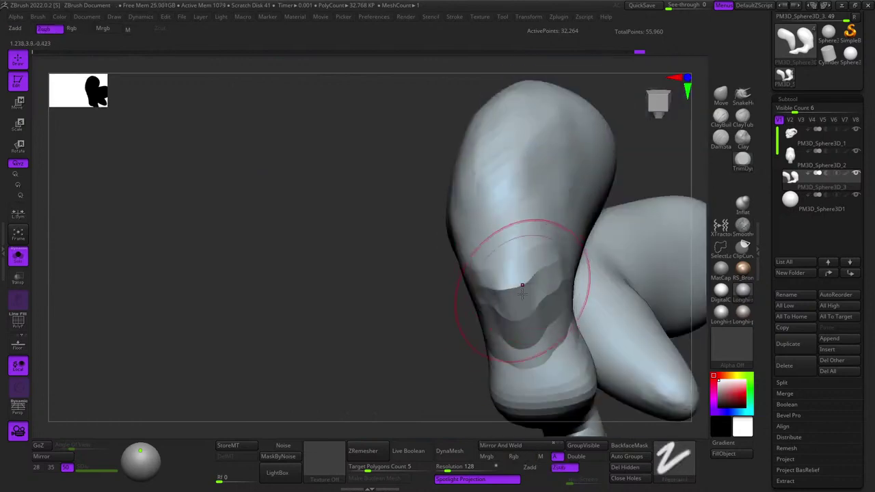
mouse_move(506, 267)
alt+right_down()
mouse_move(518, 197)
mouse_move(525, 245)
alt+right_up()
right_click(526, 247)
right_drag(472, 248, 523, 242)
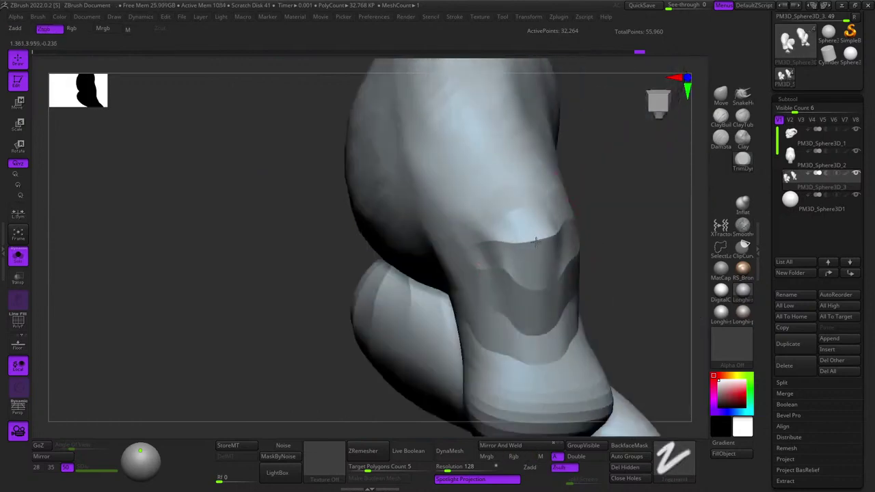
mouse_move(580, 239)
right_down()
mouse_move(527, 251)
mouse_move(622, 218)
right_up()
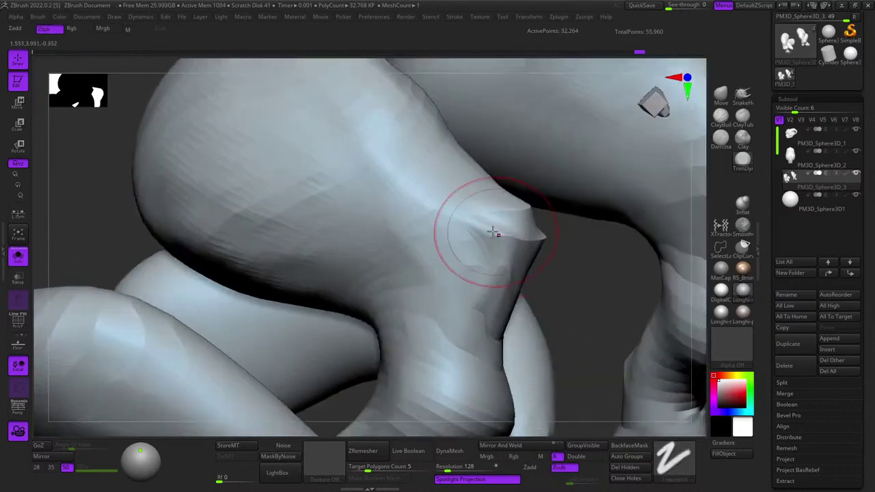
right_drag(479, 249, 514, 210)
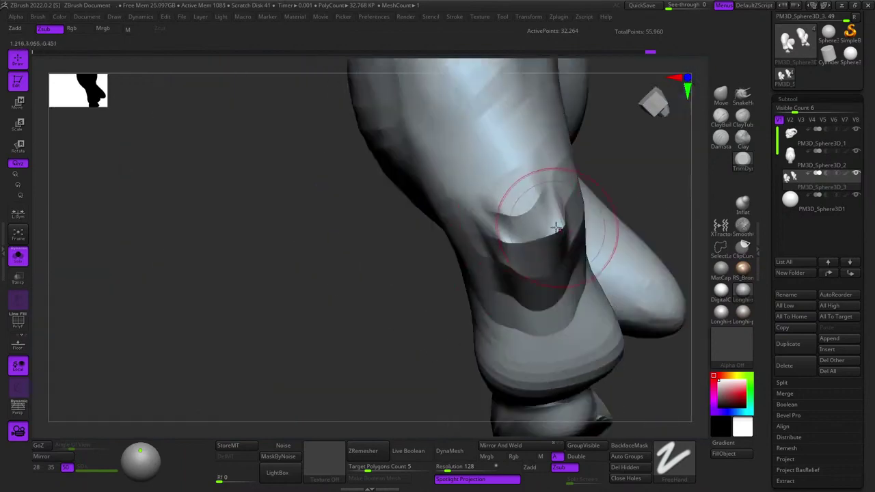
mouse_move(557, 228)
right_down()
mouse_move(547, 222)
mouse_move(563, 217)
mouse_move(513, 219)
mouse_move(519, 254)
right_up()
right_drag(519, 291, 492, 296)
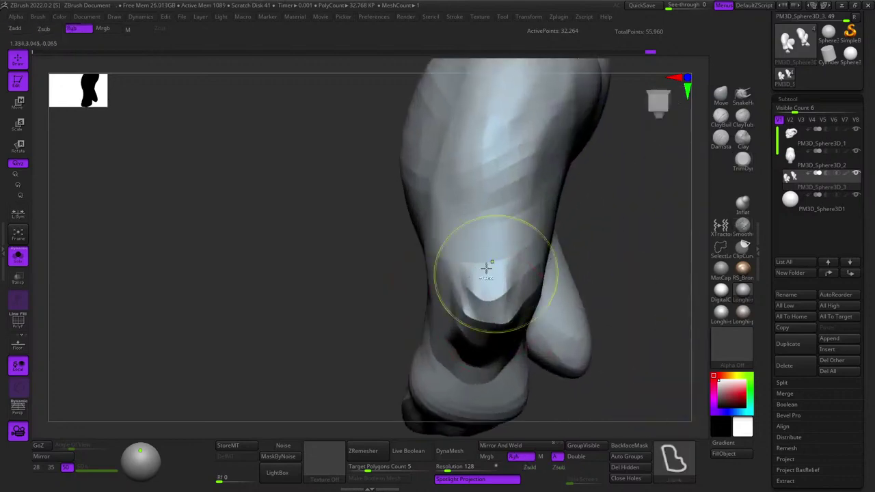
Trim the sharp corner beneath the knee and blend its edges into the surrounding leg surfaces.
mouse_move(489, 266)
right_down()
mouse_move(500, 238)
mouse_move(526, 266)
mouse_move(502, 273)
mouse_move(514, 269)
mouse_move(527, 294)
mouse_move(556, 283)
right_up()
drag(565, 286, 558, 298)
right_drag(558, 299, 569, 273)
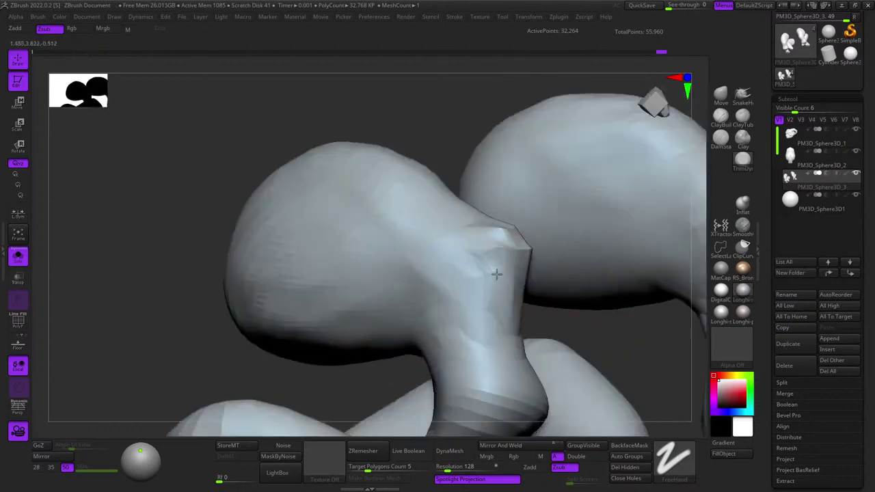
right_drag(479, 285, 499, 291)
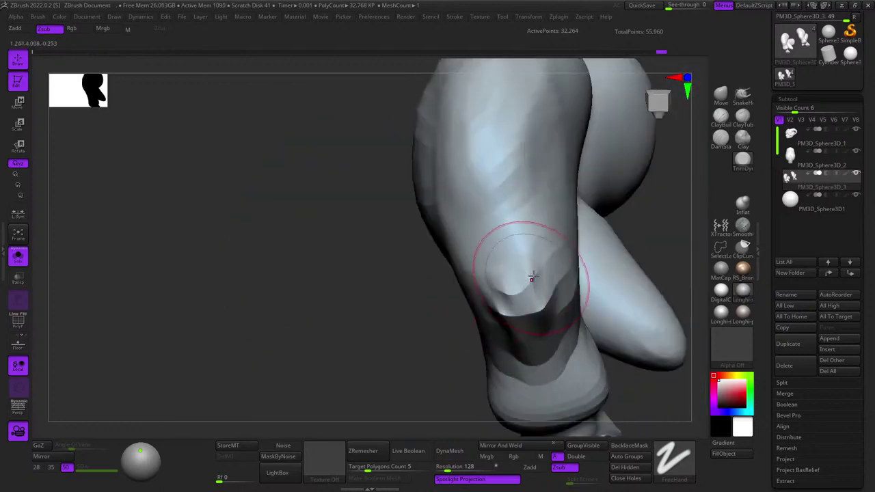
mouse_move(538, 256)
right_down()
mouse_move(502, 247)
mouse_move(514, 223)
mouse_move(468, 271)
mouse_move(525, 240)
mouse_move(493, 241)
mouse_move(493, 274)
right_up()
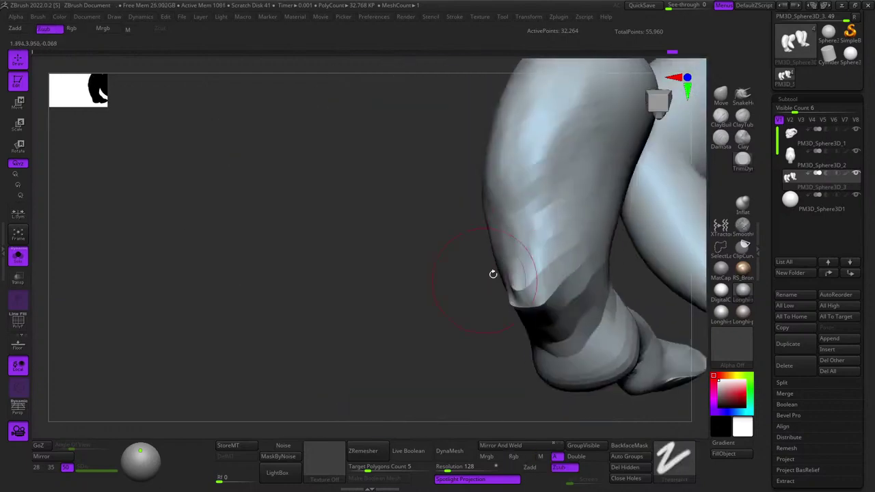
right_drag(554, 260, 574, 266)
alt+right_drag(462, 212, 577, 275)
Turn off Solo mode to bring the whole creature back into view.
right_drag(492, 301, 489, 184)
mouse_move(496, 273)
ctrl+right_down()
mouse_move(462, 245)
mouse_move(499, 236)
mouse_move(530, 250)
mouse_move(514, 226)
ctrl+right_up()
click(19, 257)
right_drag(666, 282, 540, 223)
ctrl+right_drag(540, 223, 565, 245)
Try rotating the legs about 11 degrees around the thighs with the arms masked, and undo the rotation.
key(e)
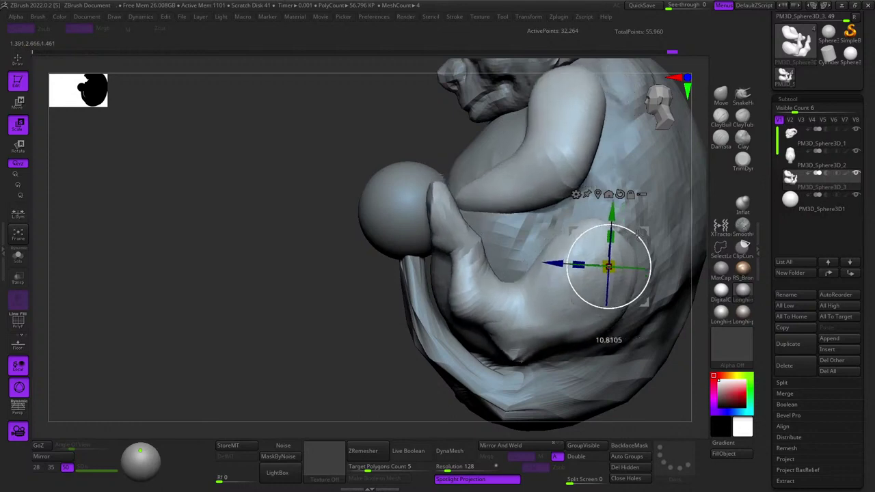
key(q)
key(w)
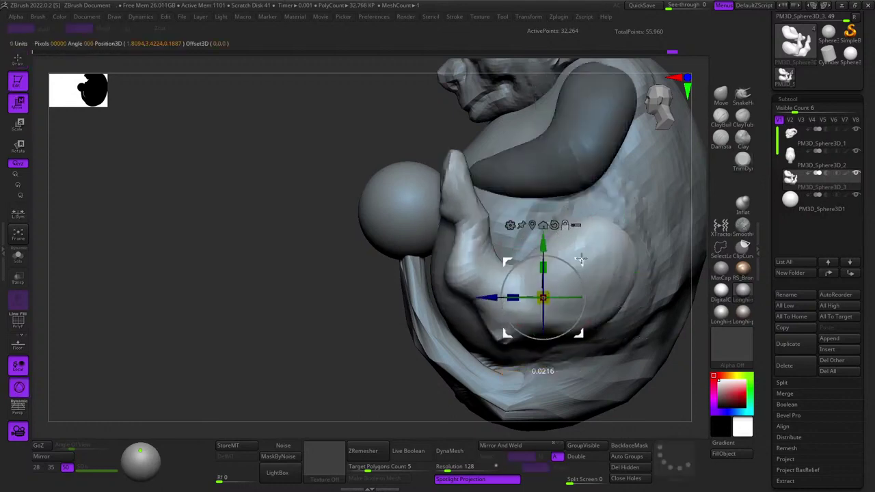
drag(639, 230, 634, 224)
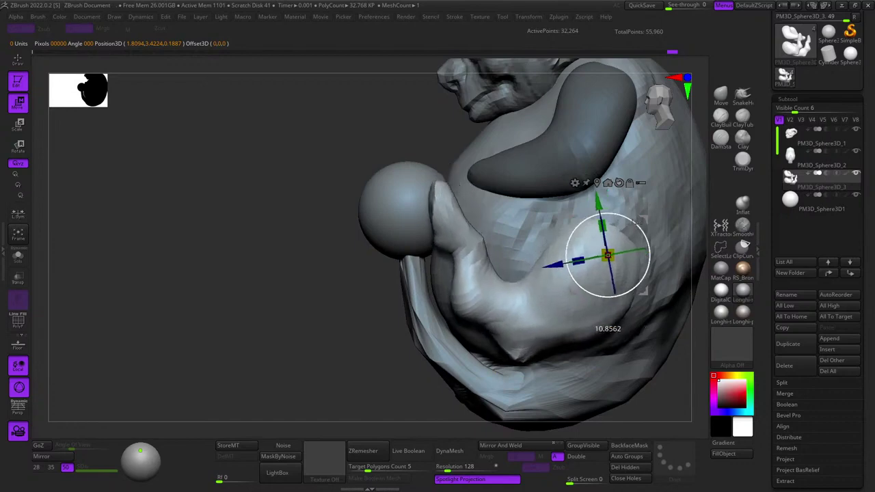
shift+right_drag(581, 170, 611, 164)
alt+right_drag(587, 239, 581, 248)
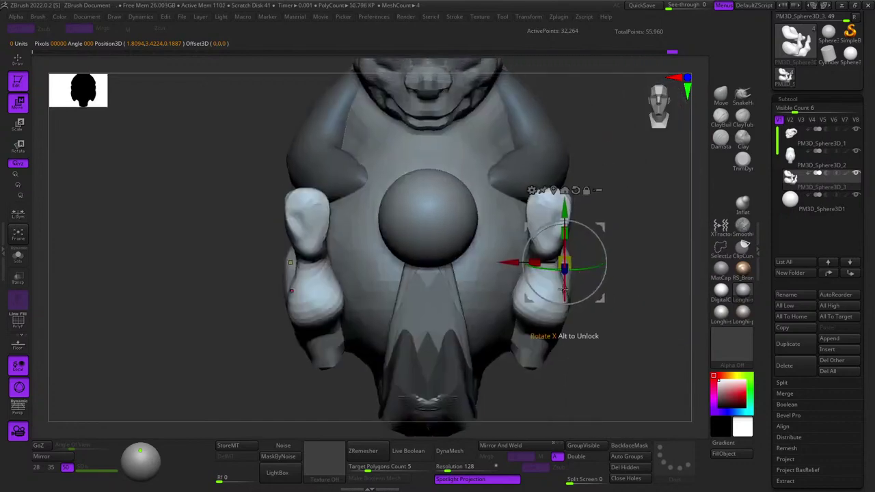
drag(563, 290, 562, 289)
key(ctrl+z)
right_drag(424, 281, 511, 276)
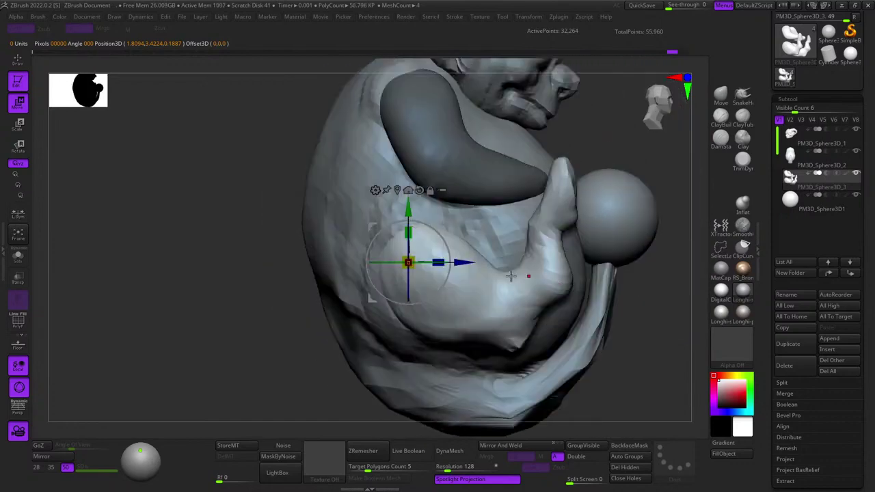
Hide the arms and mask the thighs, leaving the lower legs and feet unmasked.
right_drag(636, 236, 523, 200)
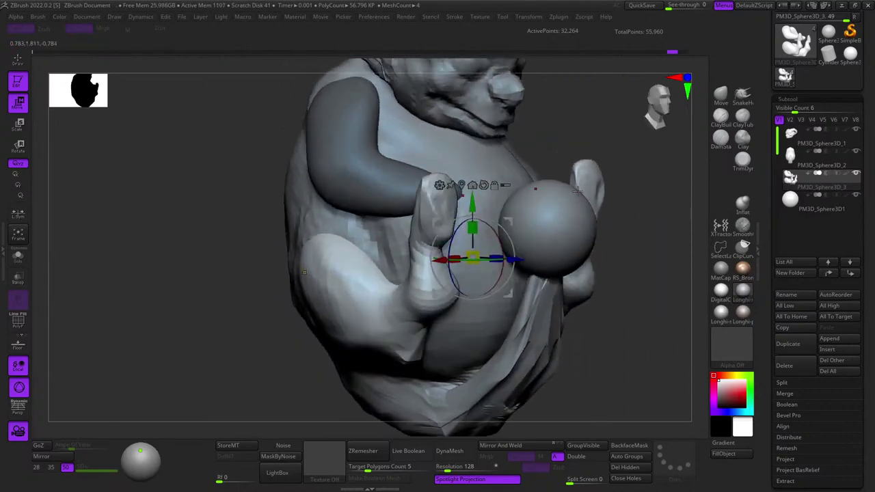
key(q)
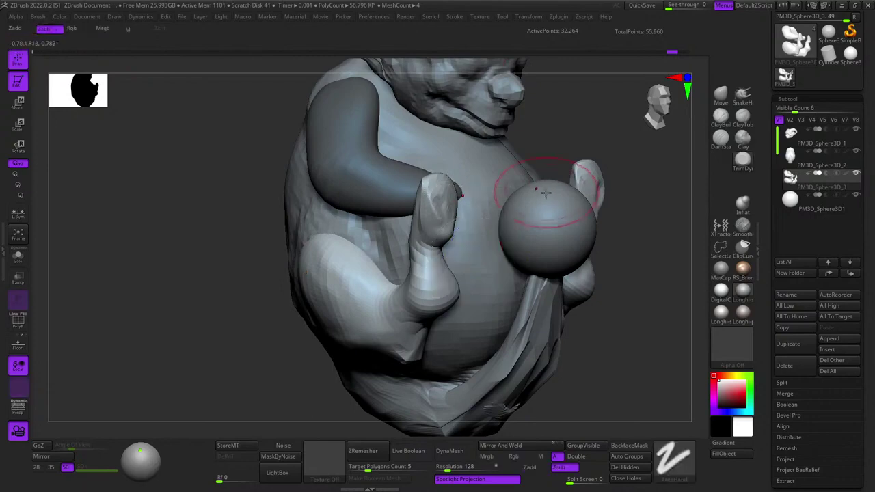
mouse_move(543, 191)
shift+right_down()
mouse_move(557, 203)
mouse_move(523, 229)
mouse_move(564, 257)
shift+right_up()
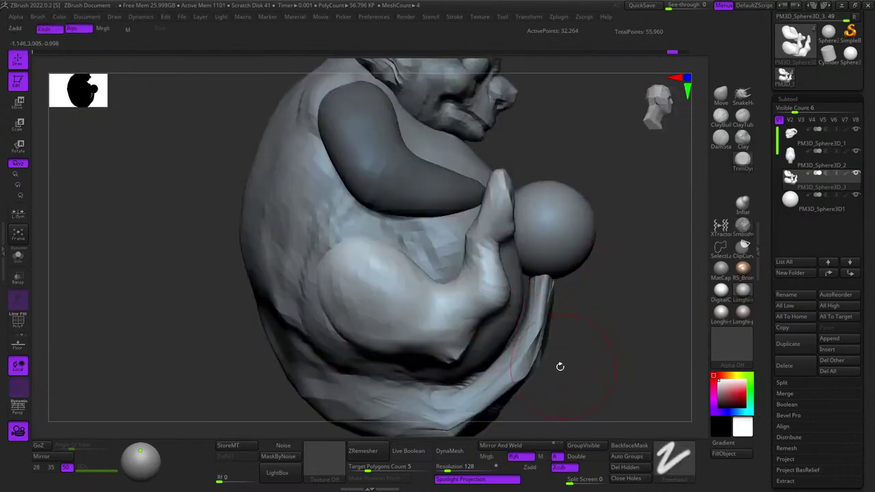
mouse_move(559, 365)
right_down()
mouse_move(547, 292)
mouse_move(551, 361)
right_up()
key(w)
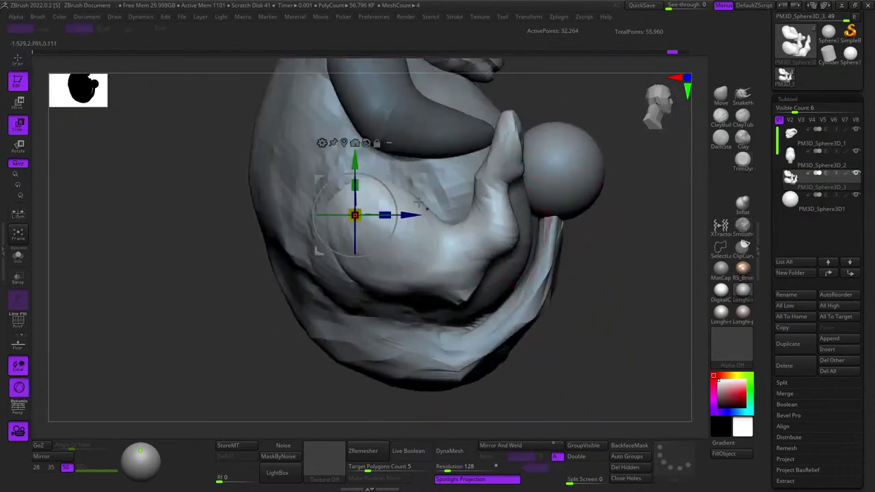
key(q)
ctrl+shift+click(410, 243)
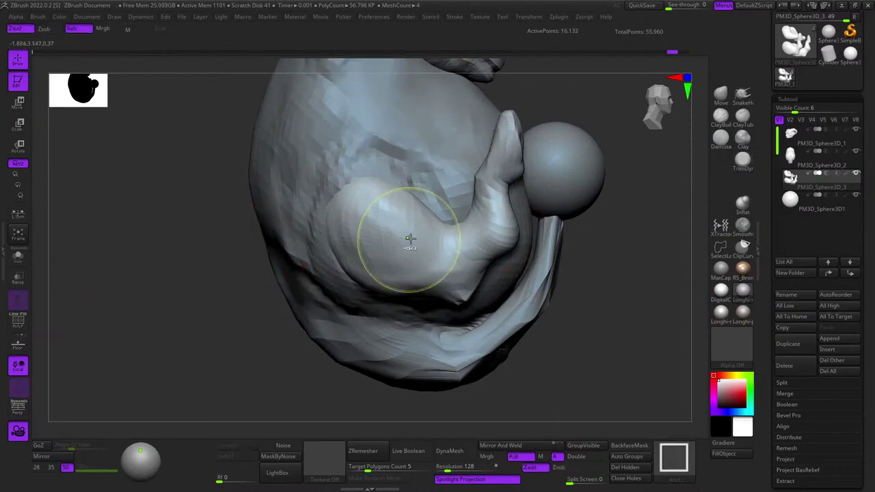
mouse_move(507, 346)
alt+right_down()
mouse_move(520, 363)
mouse_move(380, 330)
mouse_move(426, 344)
alt+right_up()
mouse_move(374, 344)
ctrl+mouse_down()
mouse_move(498, 129)
mouse_move(556, 259)
mouse_move(469, 420)
ctrl+mouse_up()
ctrl+click(469, 420)
alt+right_drag(468, 348, 426, 303)
Place the pivot at the knee and rotate the unmasked lower legs forward until the feet overlap the sphere.
key(e)
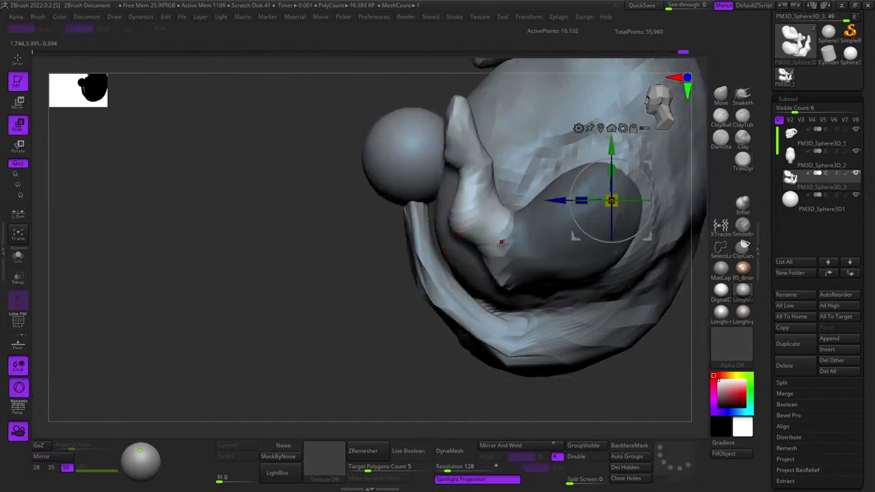
alt+click(504, 255)
alt+click(516, 182)
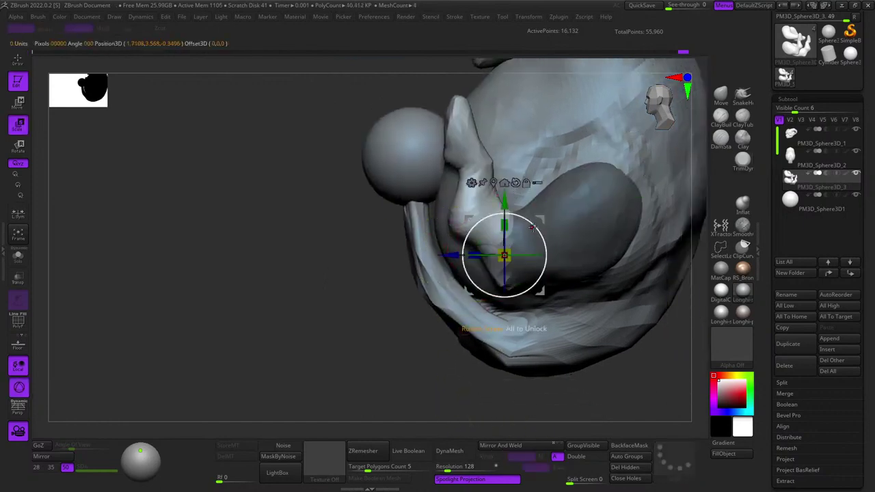
drag(533, 227, 524, 219)
key(q)
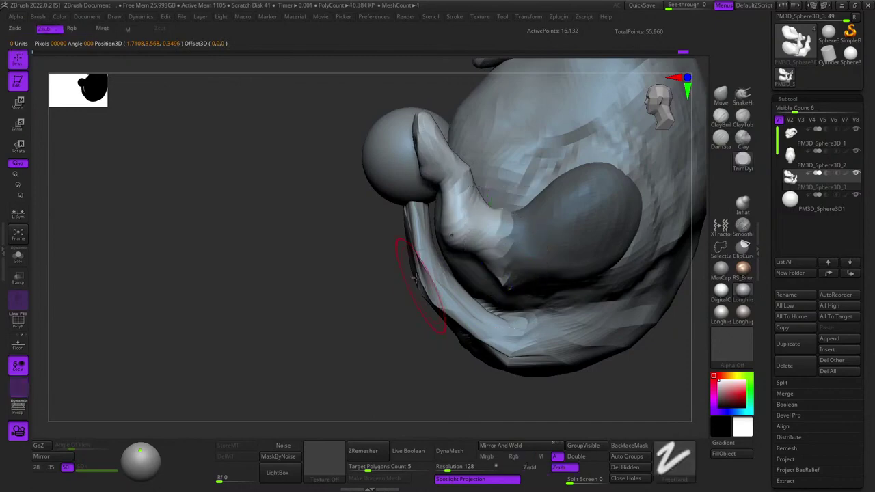
Unhide the arms and clear the mask from the legs.
right_drag(415, 279, 565, 249)
ctrl+shift+click(584, 244)
ctrl+drag(604, 275, 586, 312)
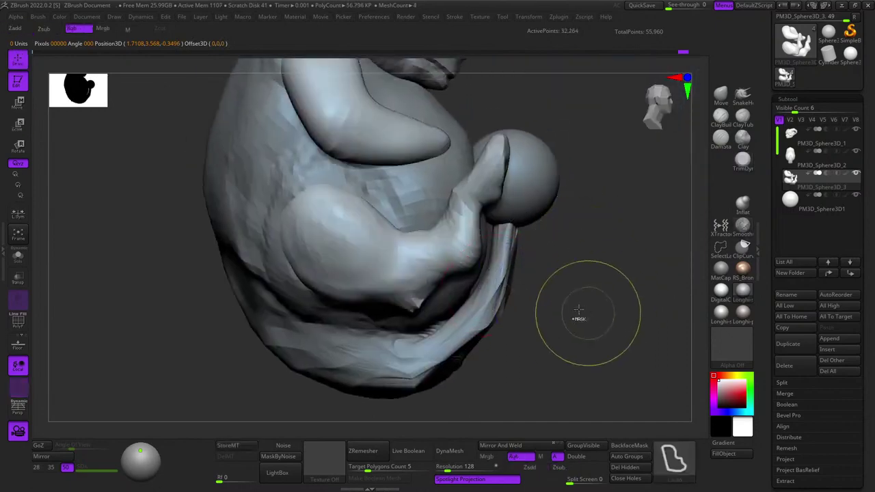
mouse_move(579, 310)
ctrl+right_down()
mouse_move(485, 191)
mouse_move(563, 231)
ctrl+right_up()
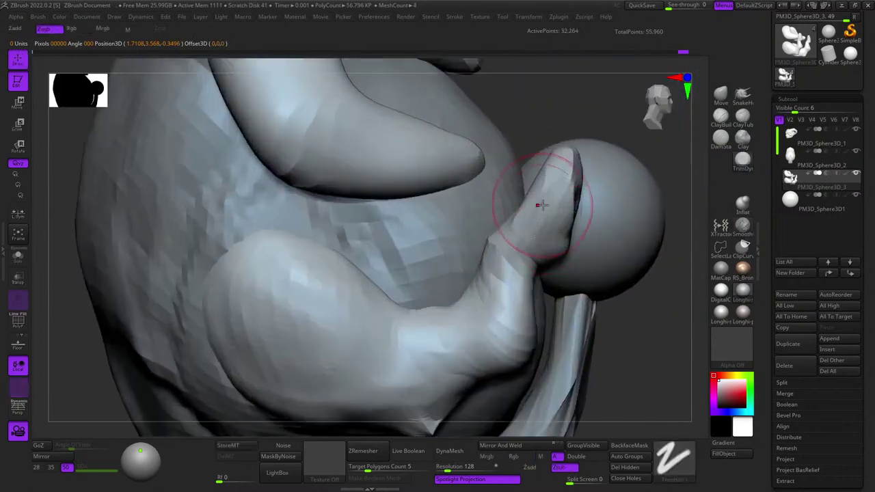
Adjust the shape of the foot with the Move brush so it sits against the sphere.
mouse_move(543, 206)
mouse_down()
mouse_move(551, 187)
mouse_move(532, 194)
mouse_up()
click(721, 98)
key(space)
right_drag(528, 274, 528, 150)
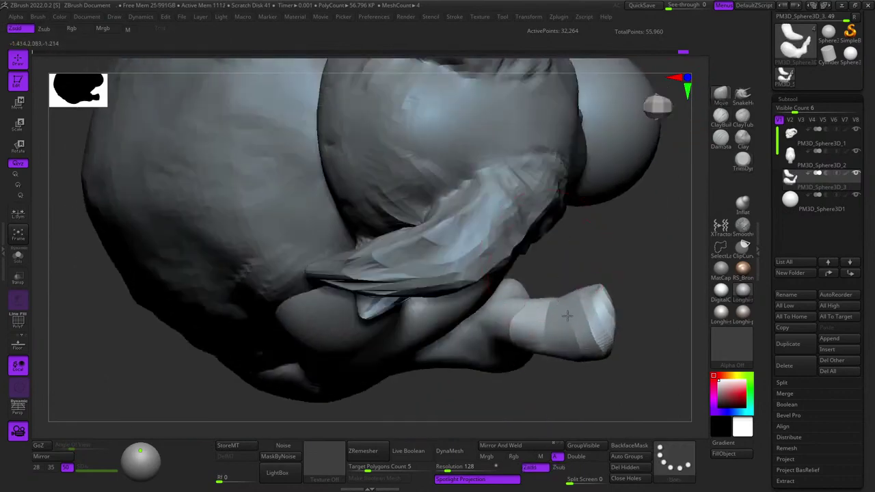
drag(568, 316, 565, 300)
right_drag(549, 158, 545, 222)
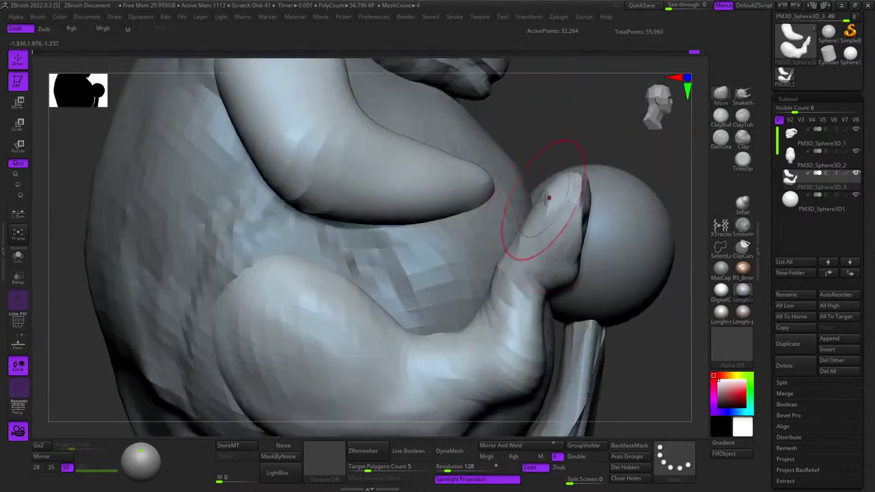
drag(586, 208, 604, 195)
mouse_move(603, 195)
right_down()
mouse_move(517, 219)
mouse_move(501, 170)
mouse_move(512, 180)
mouse_move(496, 202)
mouse_move(506, 193)
mouse_move(507, 147)
right_up()
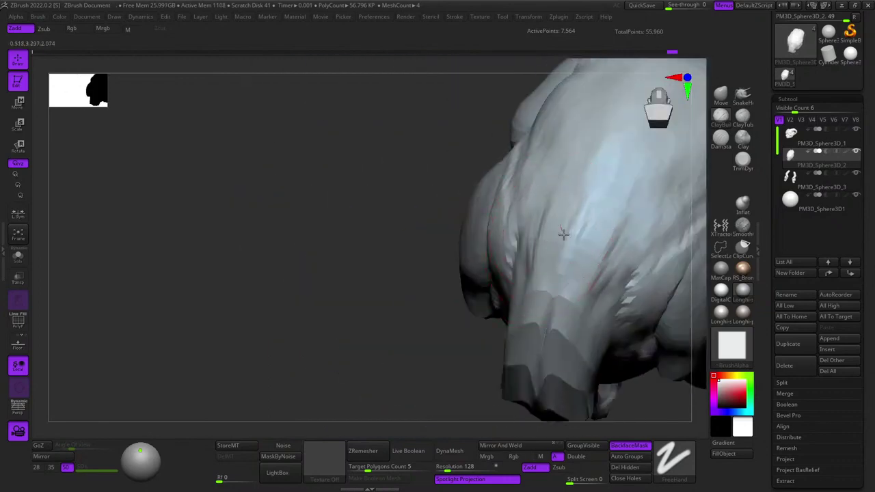
Build up the surface on the underside of the body with the ClayBuildup brush.
key(space)
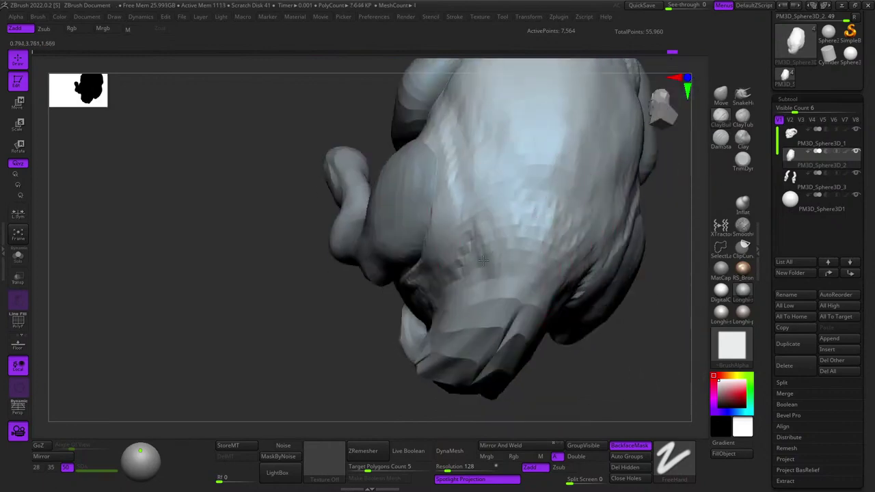
key(space)
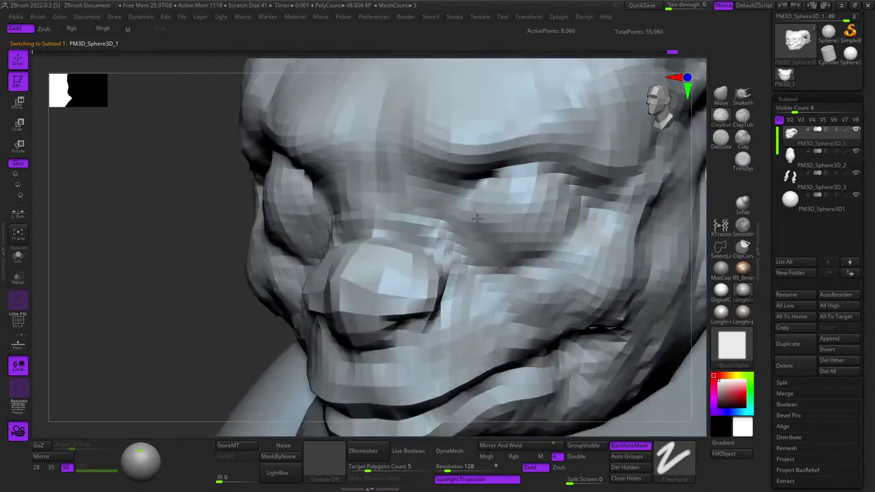
Select the head and build up the area around the eyes with the ClayBuildup brush.
key(space)
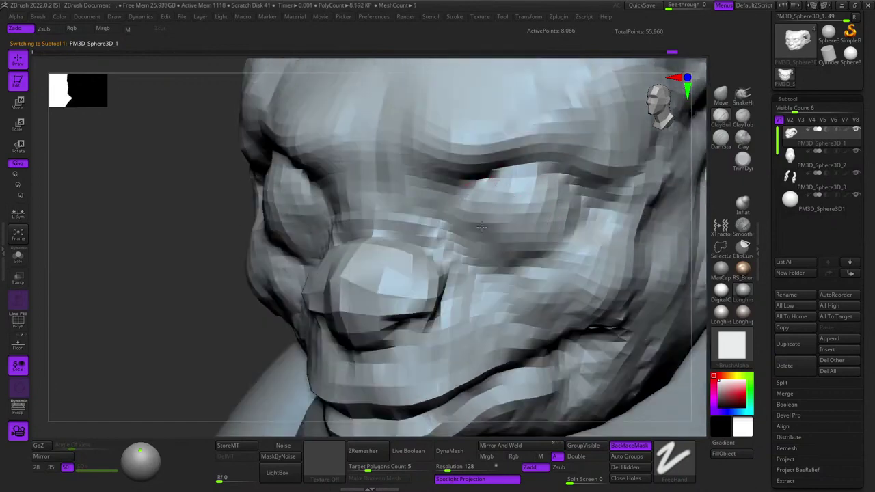
mouse_move(481, 227)
mouse_down()
mouse_move(538, 216)
mouse_move(512, 244)
mouse_up()
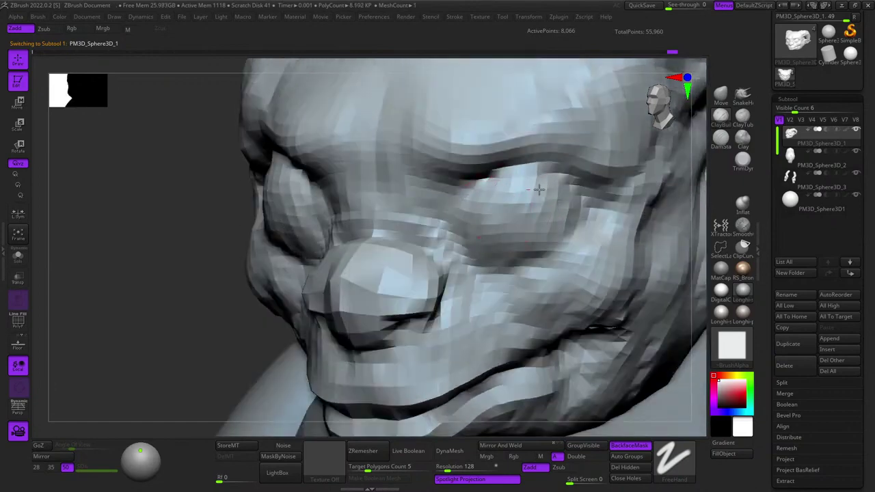
mouse_move(569, 184)
mouse_down()
mouse_move(575, 203)
mouse_move(547, 229)
mouse_up()
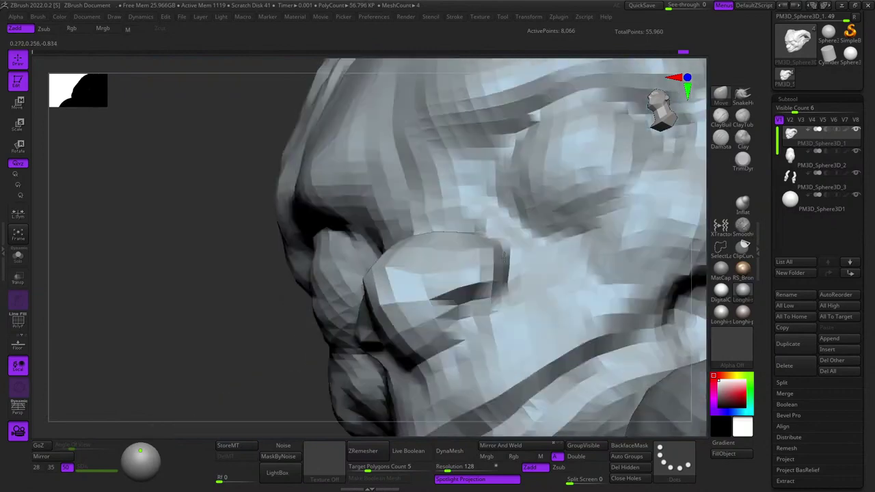
Adjust the shape of the eyes and surrounding lids with the Move brush.
key(space)
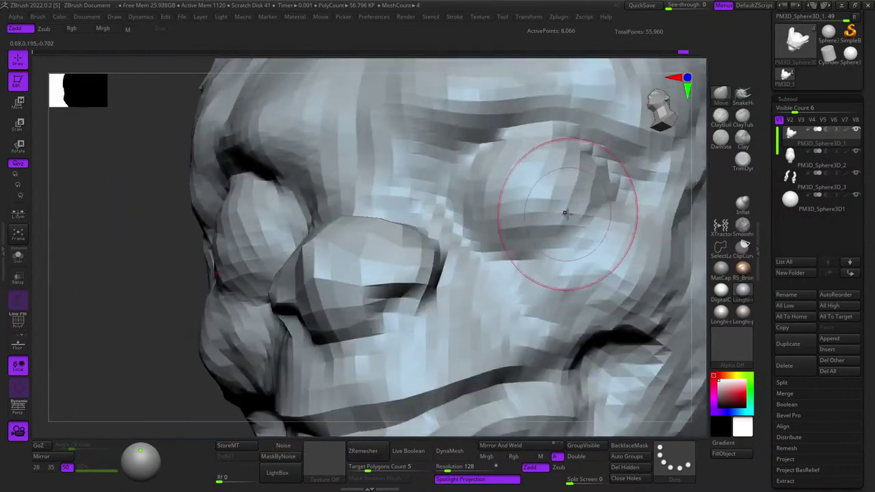
drag(539, 183, 548, 156)
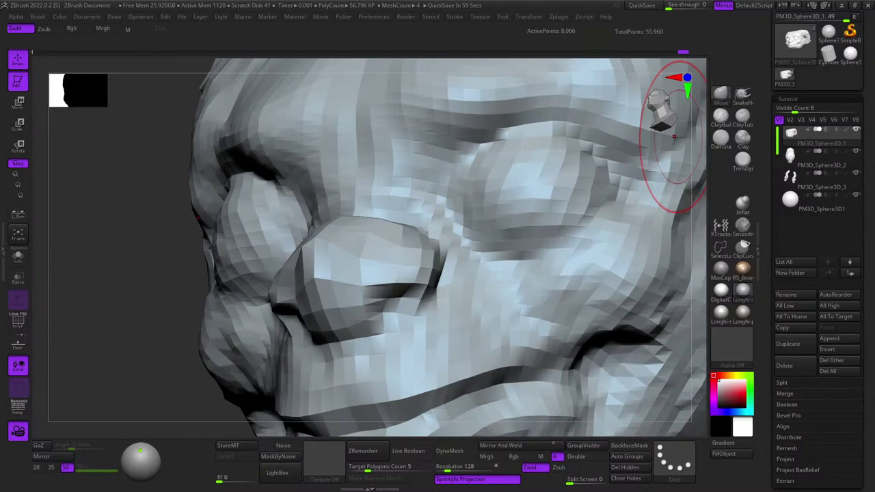
right_drag(667, 287, 396, 171)
key(space)
key(shift+f)
key(shift+f)
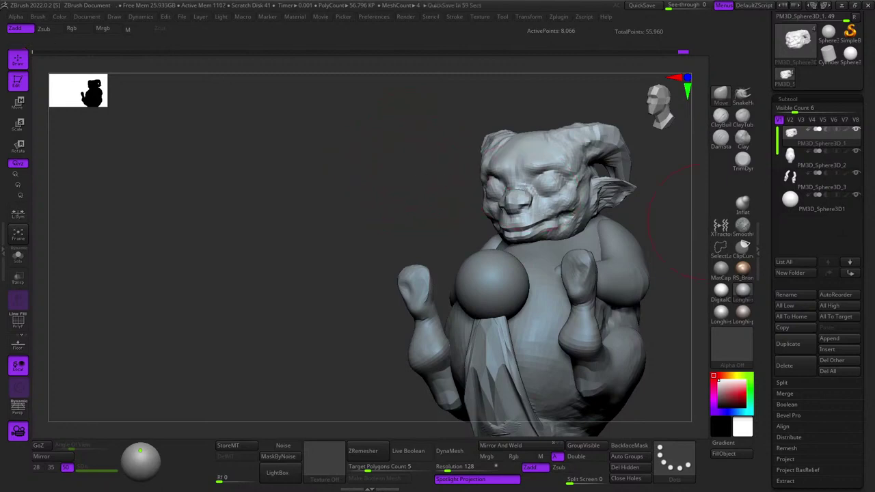
Examine the whole figure's proportions and pose from the front and both sides.
mouse_move(284, 179)
right_down()
mouse_move(346, 175)
mouse_move(354, 190)
mouse_move(284, 196)
right_up()
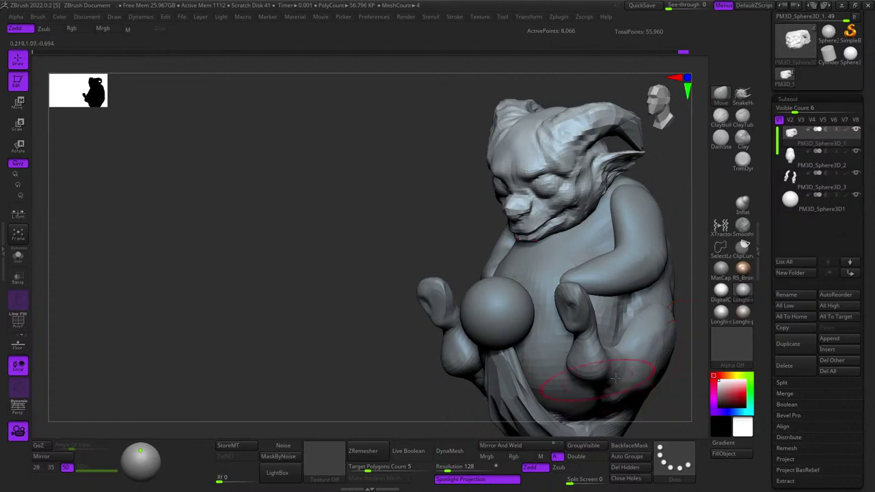
drag(405, 212, 455, 203)
drag(627, 222, 634, 225)
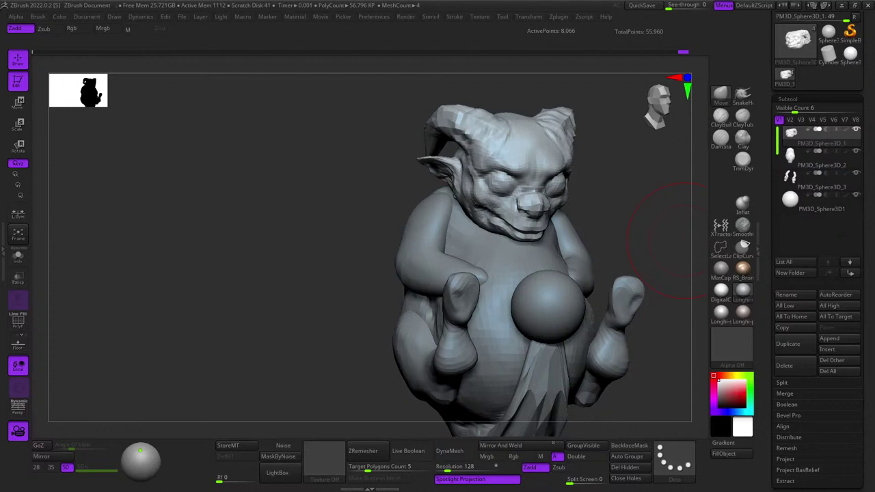
drag(677, 243, 616, 216)
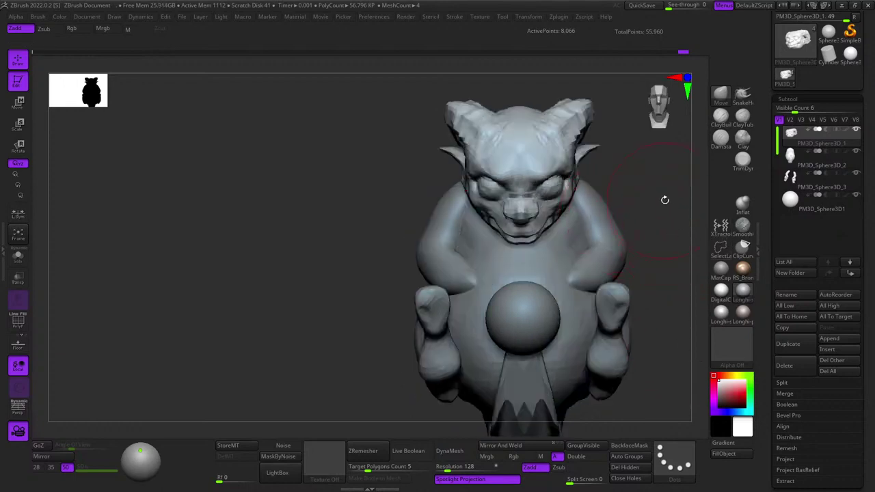
drag(427, 190, 440, 157)
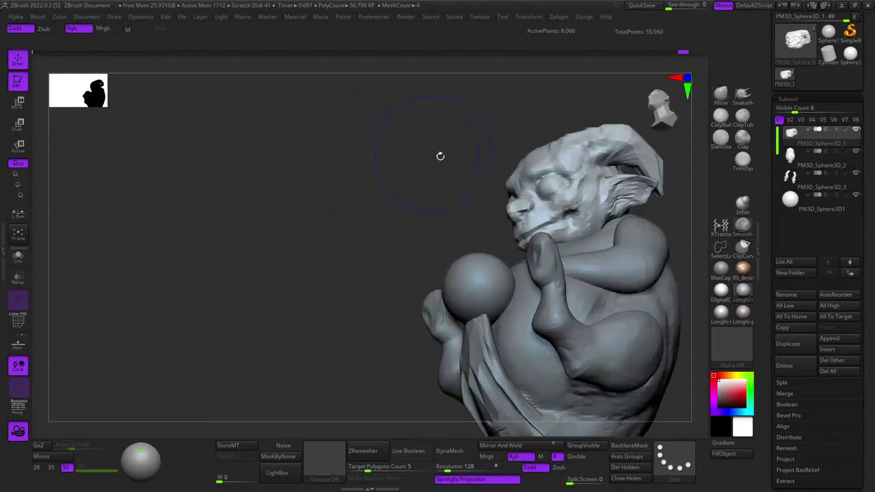
Select the body and adjust the contour of its back with the Move brush.
key(shift+f)
drag(465, 219, 518, 228)
key(shift+f)
alt+right_drag(523, 280, 521, 215)
ctrl+right_drag(416, 250, 415, 264)
alt+click(415, 263)
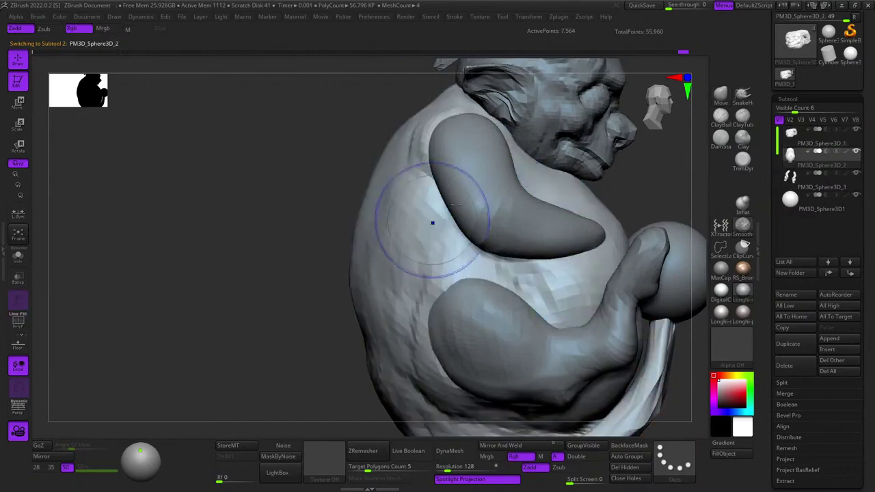
click(720, 106)
mouse_move(336, 211)
alt+right_down()
mouse_move(429, 176)
mouse_move(463, 202)
alt+right_up()
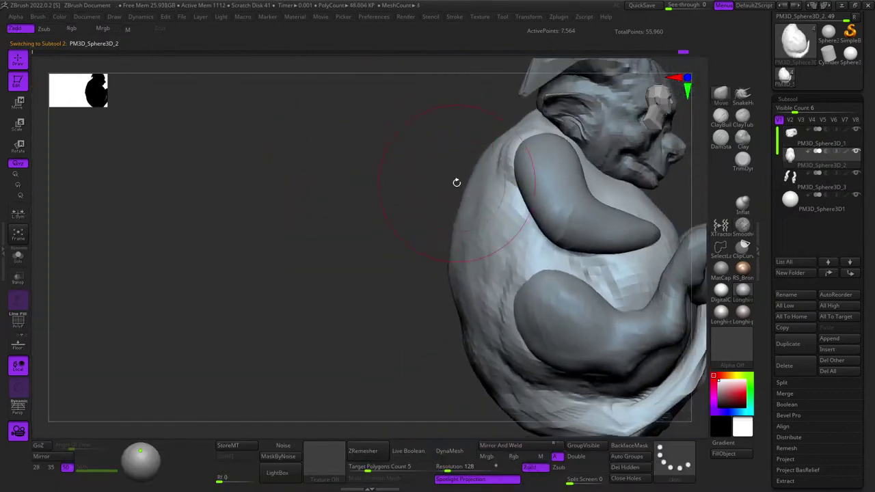
drag(457, 183, 461, 145)
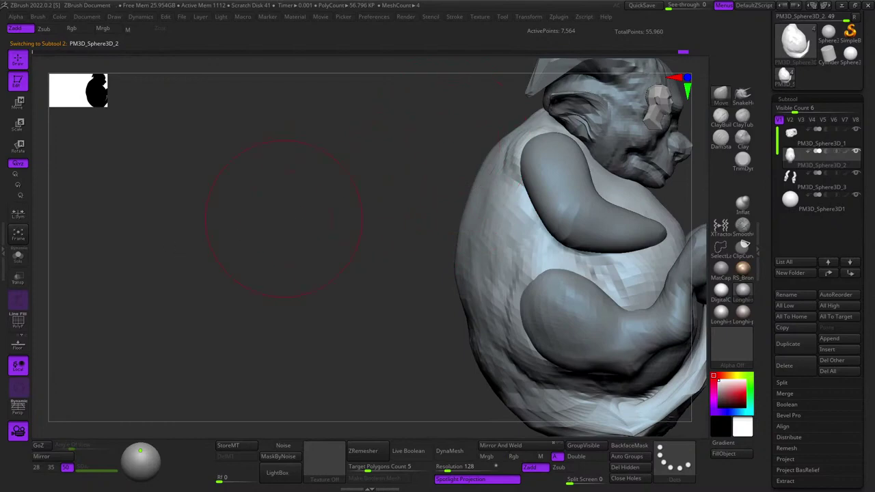
drag(318, 258, 423, 217)
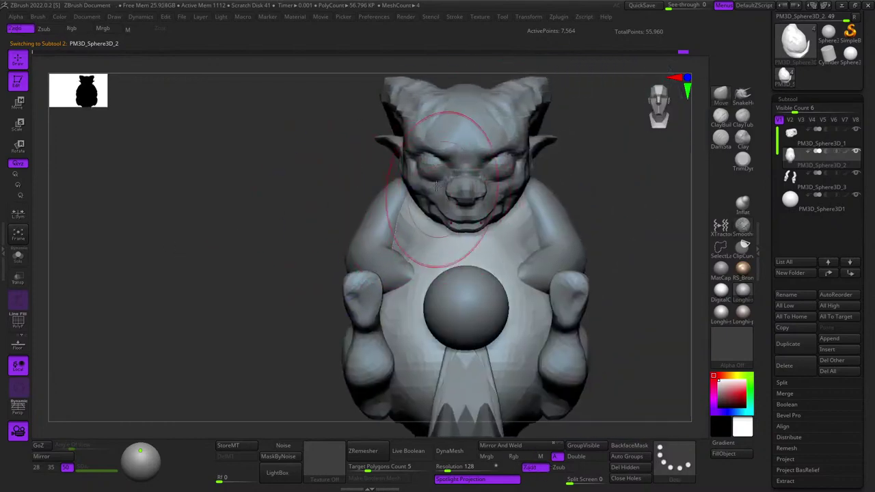
Make the head the active subtool and isolate it from the rest of the figure.
ctrl+right_drag(436, 186, 506, 188)
right_click(423, 246)
alt+click(484, 169)
key(shift+f)
key(shift+f)
mouse_move(506, 188)
ctrl+right_down()
mouse_move(472, 145)
mouse_move(437, 177)
mouse_move(482, 198)
ctrl+right_up()
mouse_move(482, 198)
ctrl+right_down()
mouse_move(472, 222)
mouse_move(499, 174)
mouse_move(451, 230)
ctrl+right_up()
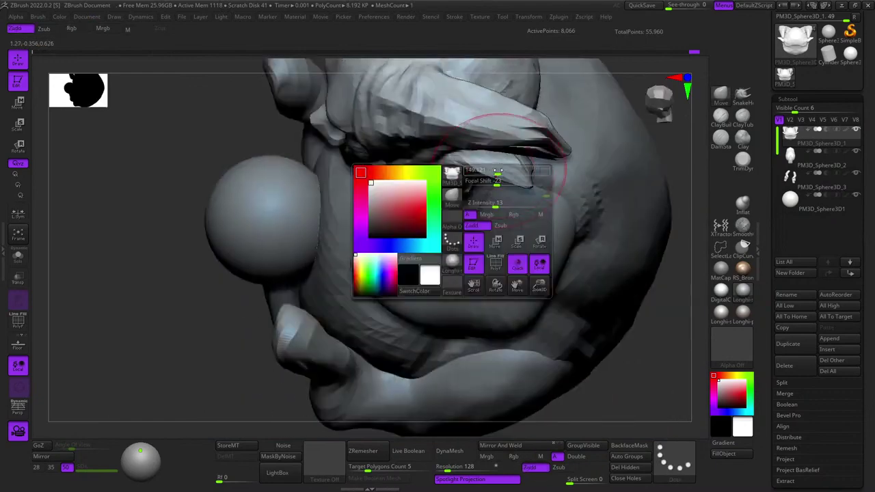
click(24, 258)
Reshape the back of the skull around the base of the ears with the Move brush.
right_drag(369, 147, 525, 162)
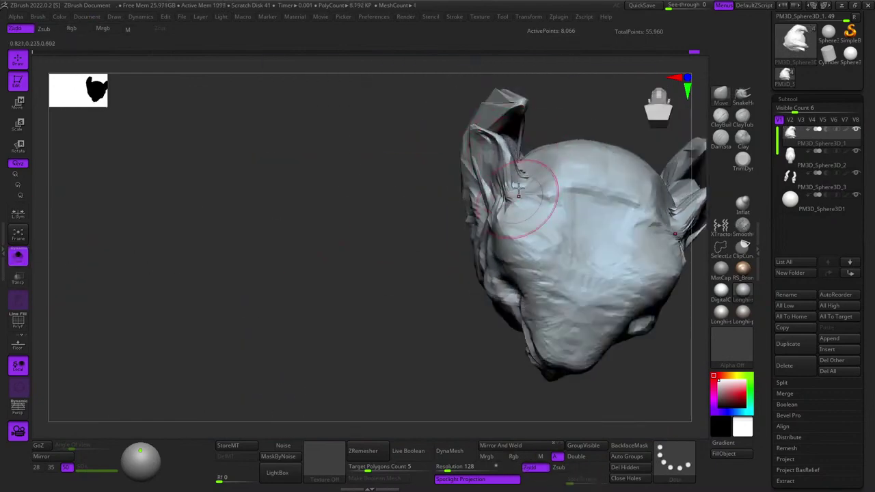
mouse_move(519, 195)
right_down()
mouse_move(513, 200)
mouse_move(528, 211)
right_up()
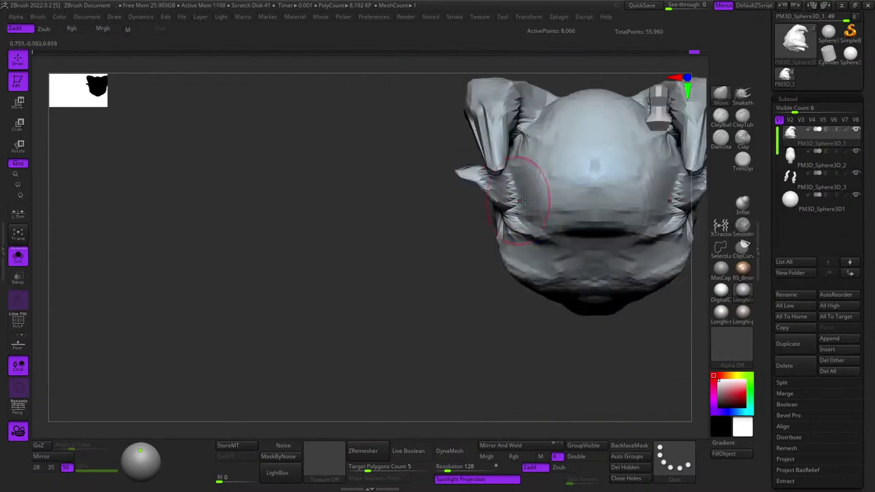
right_drag(568, 136, 589, 222)
mouse_move(589, 222)
alt+right_down()
mouse_move(527, 221)
mouse_move(538, 189)
mouse_move(614, 162)
mouse_move(548, 115)
mouse_move(541, 137)
mouse_move(576, 164)
mouse_move(540, 192)
mouse_move(519, 157)
mouse_move(533, 120)
mouse_move(547, 174)
mouse_move(552, 287)
mouse_move(563, 121)
alt+right_up()
right_click(538, 189)
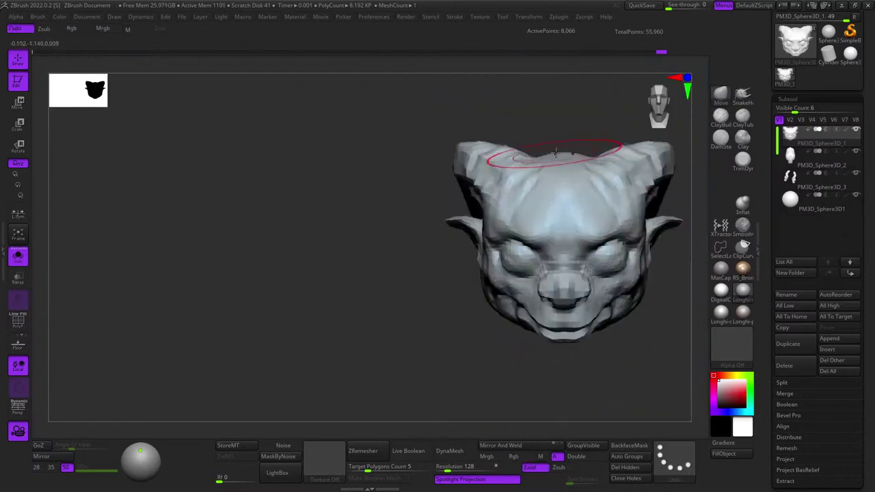
Adjust the side of the head and the ear where it joins the skull with the Move brush.
mouse_move(556, 152)
right_down()
mouse_move(540, 114)
mouse_move(565, 154)
mouse_move(553, 132)
mouse_move(556, 151)
mouse_move(560, 136)
mouse_move(569, 190)
mouse_move(560, 171)
mouse_move(543, 180)
mouse_move(528, 147)
mouse_move(496, 142)
mouse_move(553, 164)
mouse_move(538, 129)
mouse_move(599, 135)
mouse_move(540, 149)
mouse_move(573, 139)
right_up()
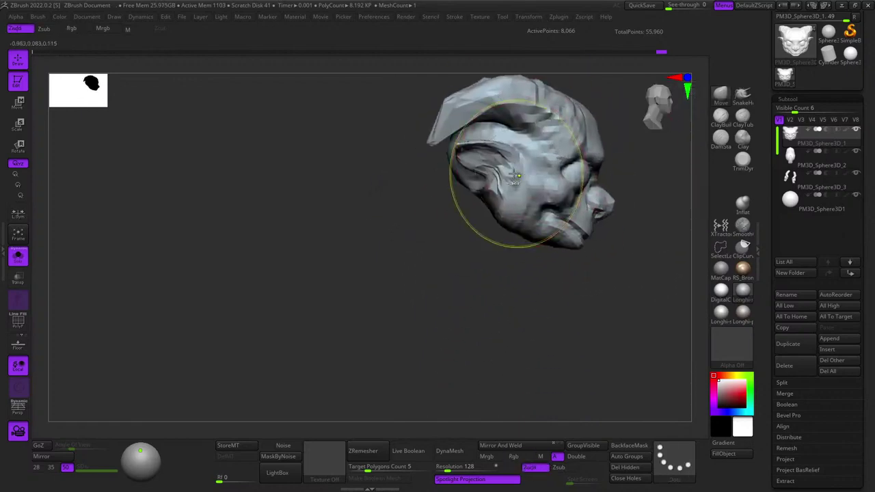
ctrl+right_drag(515, 187, 507, 164)
right_click(505, 192)
right_drag(438, 195, 478, 184)
drag(479, 184, 493, 179)
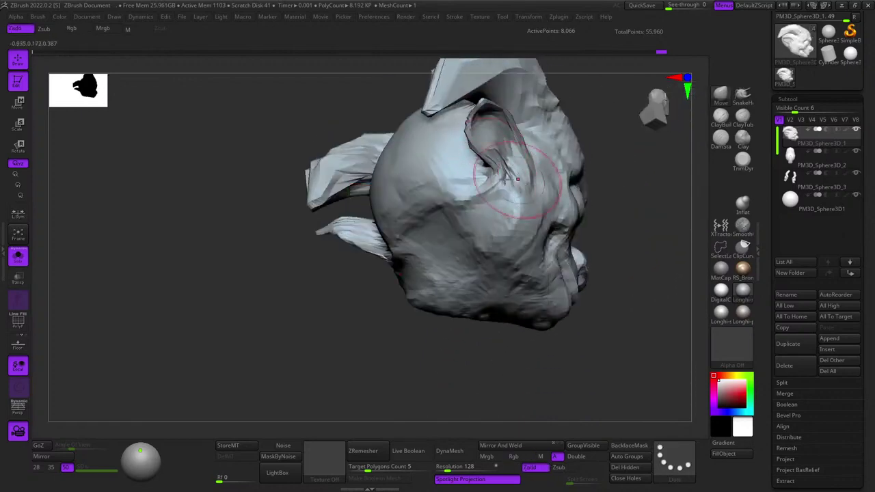
right_drag(504, 179, 515, 205)
right_drag(515, 205, 513, 246)
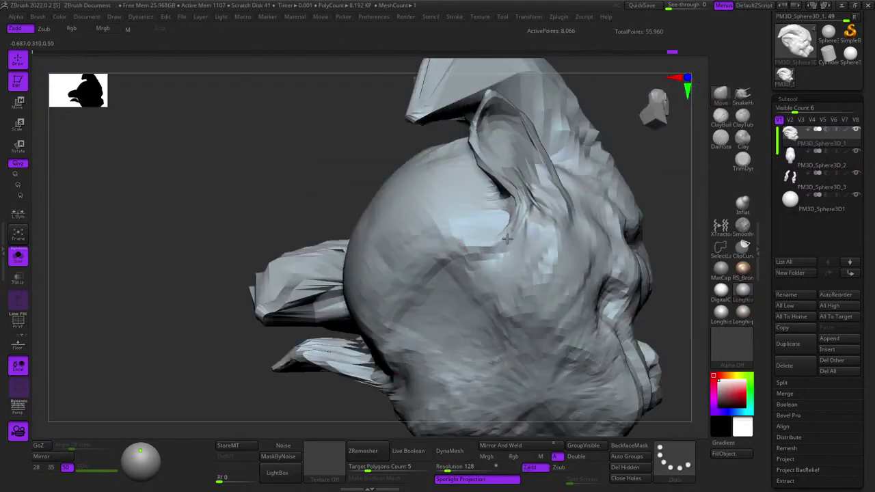
Refine the backs of the ears against the skull, and show the whole figure again.
right_drag(564, 228, 473, 220)
right_drag(473, 220, 485, 219)
key(shift+f)
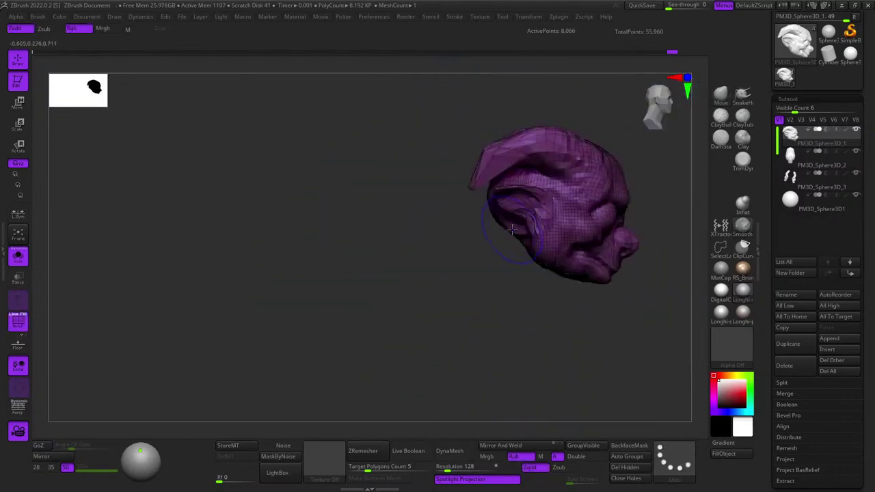
key(shift+f)
ctrl+right_drag(528, 196, 563, 199)
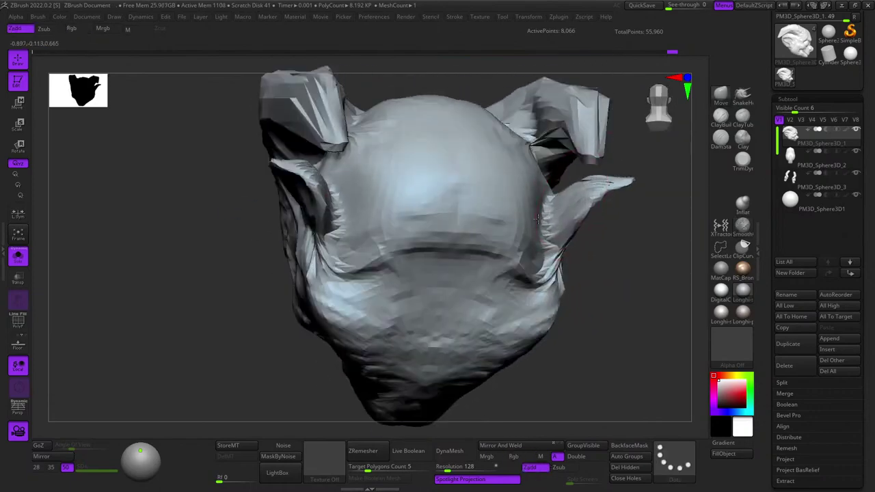
drag(593, 189, 591, 191)
ctrl+right_drag(591, 191, 518, 135)
right_drag(519, 136, 509, 152)
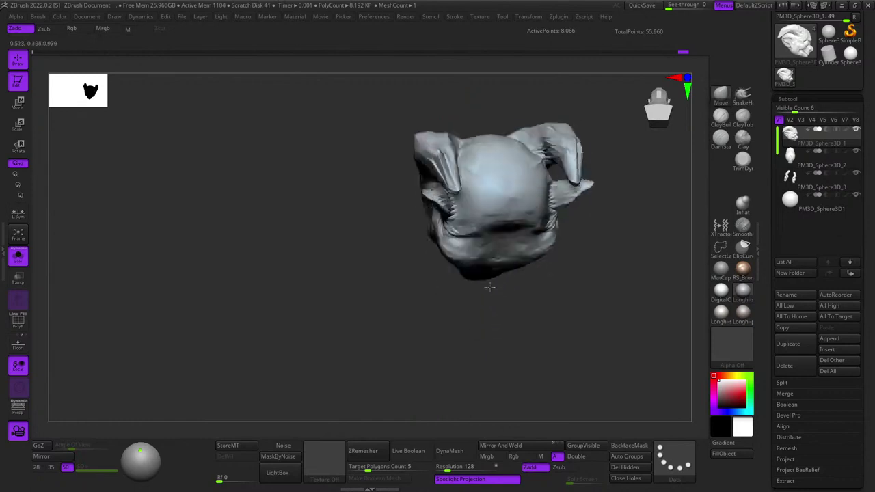
mouse_move(490, 287)
right_down()
mouse_move(512, 255)
mouse_move(453, 219)
mouse_move(506, 230)
mouse_move(512, 184)
mouse_move(487, 203)
right_up()
click(18, 257)
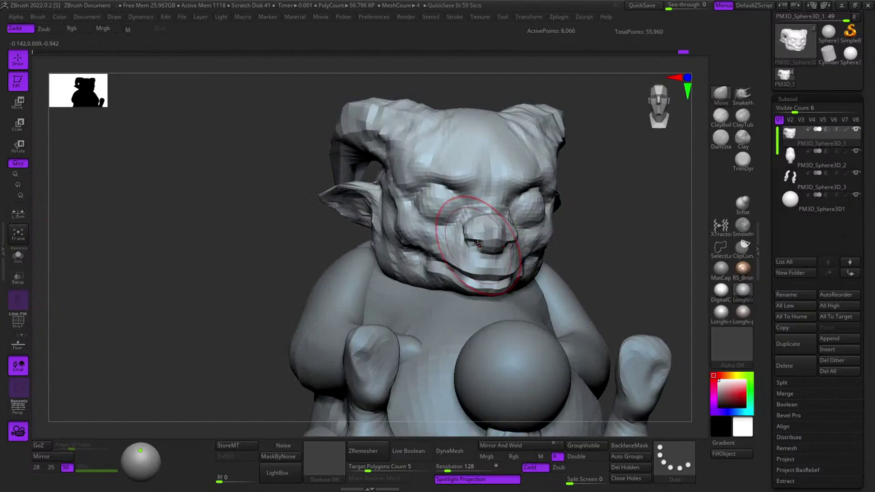
Carve the creases above and below the eyes with the DamStandard brush.
key(f)
key(shift+f)
key(shift+f)
mouse_move(469, 245)
ctrl+right_down()
mouse_move(506, 132)
mouse_move(493, 142)
mouse_move(568, 172)
ctrl+right_up()
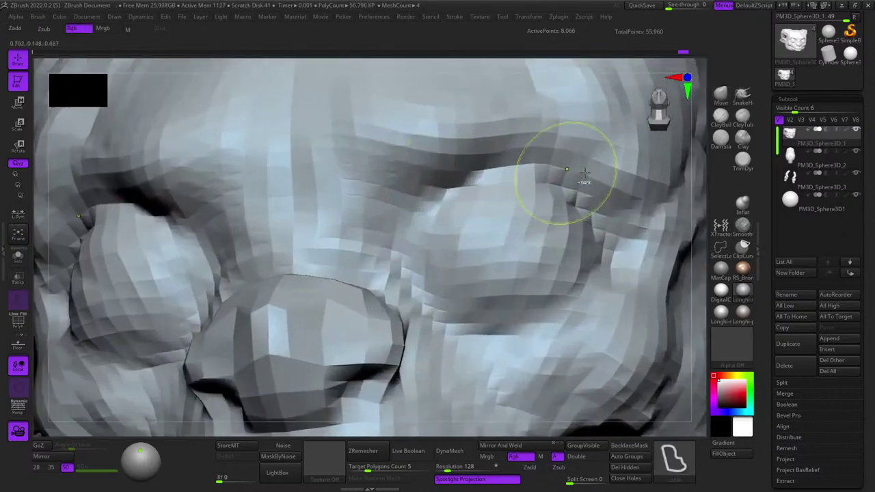
click(723, 140)
key(space)
drag(487, 263, 480, 263)
right_drag(480, 263, 445, 287)
key(shift+f)
key(shift+f)
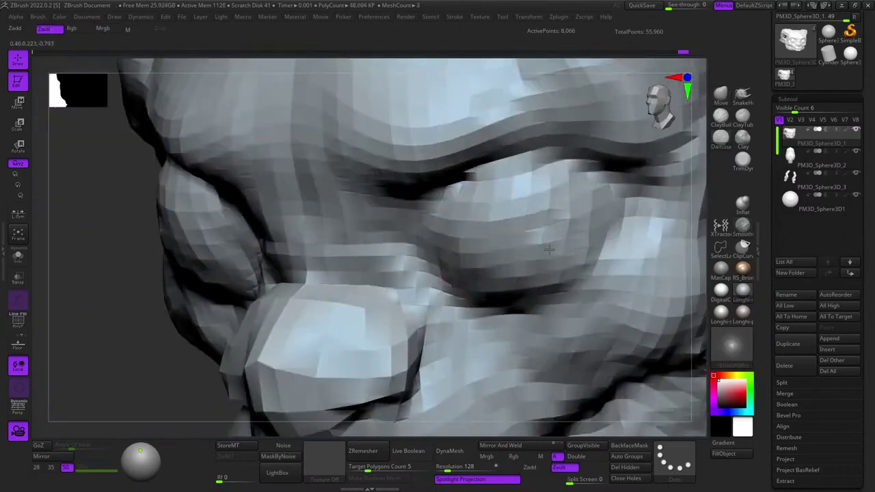
drag(446, 269, 565, 298)
right_drag(581, 282, 553, 252)
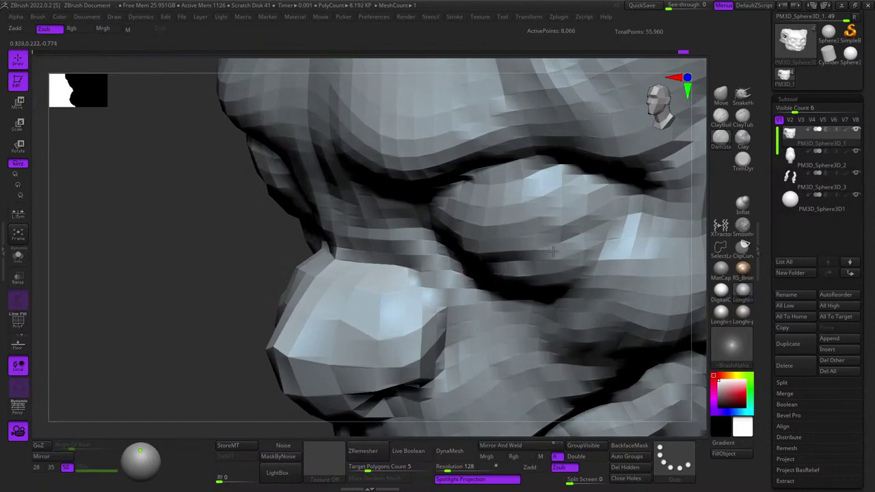
Carve an eyelid line across each eyeball with the DamStandard brush.
right_drag(518, 223, 568, 141)
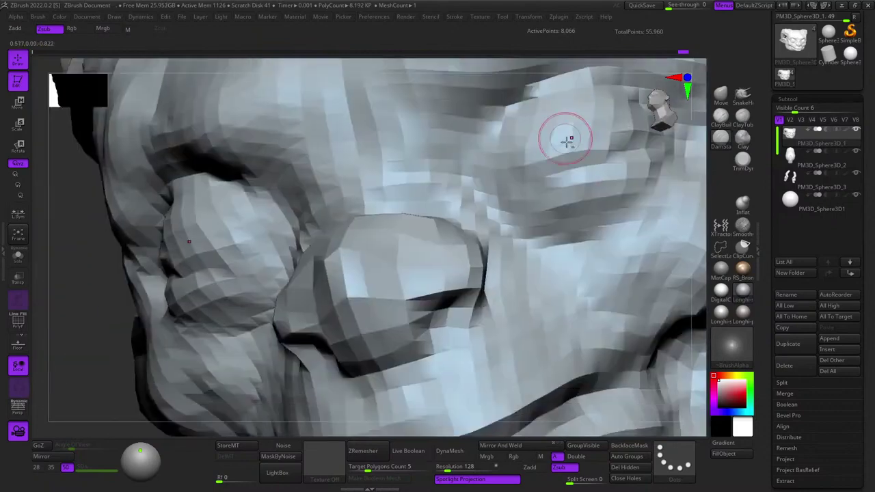
mouse_move(528, 177)
right_down()
mouse_move(505, 179)
mouse_move(432, 241)
right_up()
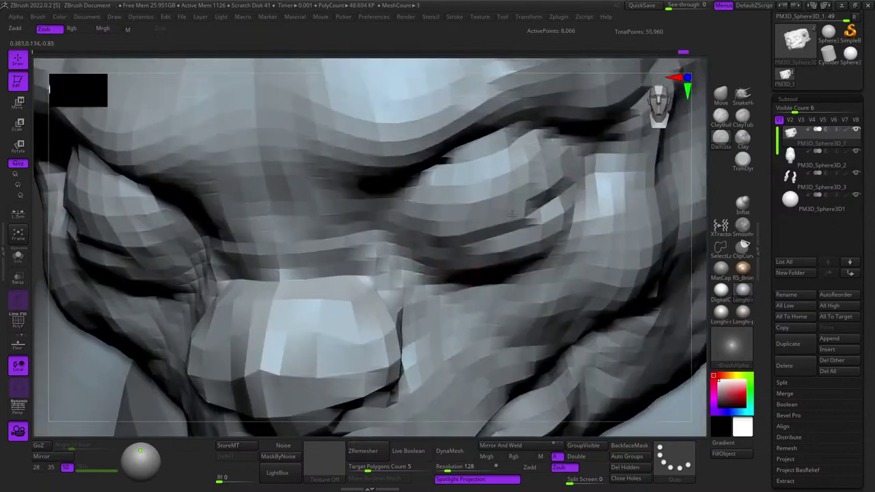
mouse_move(562, 165)
right_down()
mouse_move(555, 183)
mouse_move(479, 171)
right_up()
mouse_move(547, 182)
right_down()
mouse_move(553, 150)
mouse_move(556, 176)
right_up()
mouse_move(483, 220)
right_down()
mouse_move(465, 201)
mouse_move(451, 204)
mouse_move(454, 175)
mouse_move(464, 200)
mouse_move(445, 176)
mouse_move(460, 208)
right_up()
drag(540, 225, 480, 200)
Carve frown creases between the brows and at the inner eye corners with the DamStandard brush.
mouse_move(448, 175)
alt+right_down()
mouse_move(506, 211)
mouse_move(474, 179)
alt+right_up()
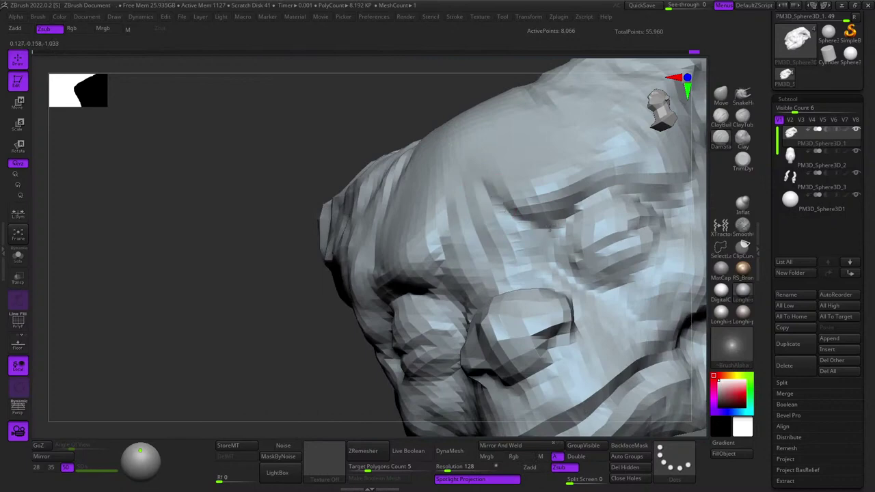
mouse_move(573, 221)
ctrl+right_down()
mouse_move(487, 201)
mouse_move(465, 147)
mouse_move(473, 209)
mouse_move(492, 194)
ctrl+right_up()
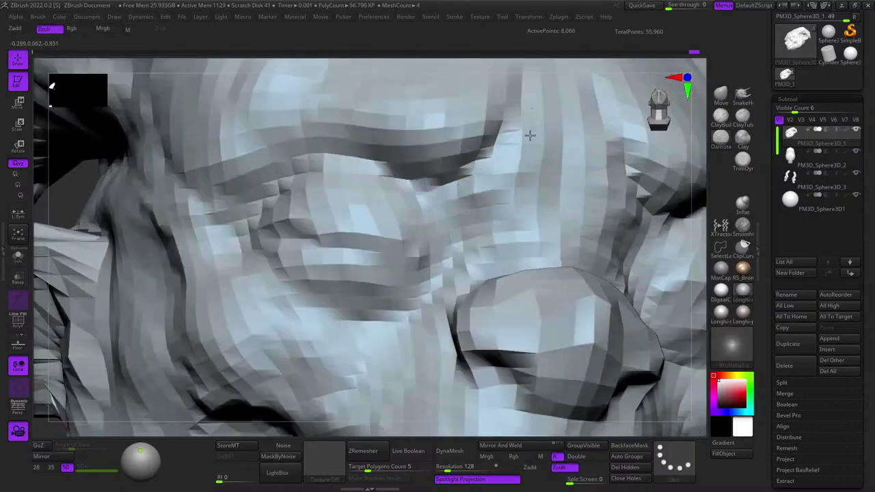
mouse_move(530, 135)
ctrl+right_down()
mouse_move(478, 219)
mouse_move(486, 231)
ctrl+right_up()
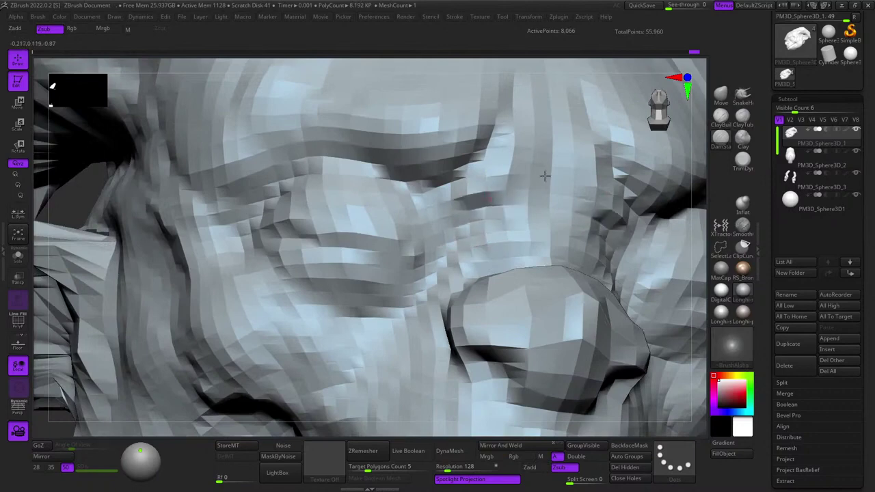
mouse_move(545, 175)
right_down()
mouse_move(502, 197)
mouse_move(507, 217)
right_up()
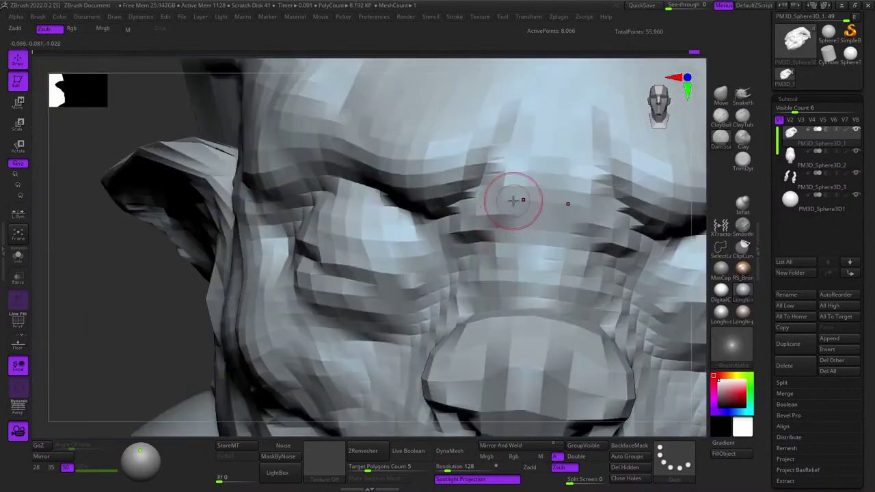
drag(551, 130, 552, 145)
ctrl+right_drag(552, 145, 477, 178)
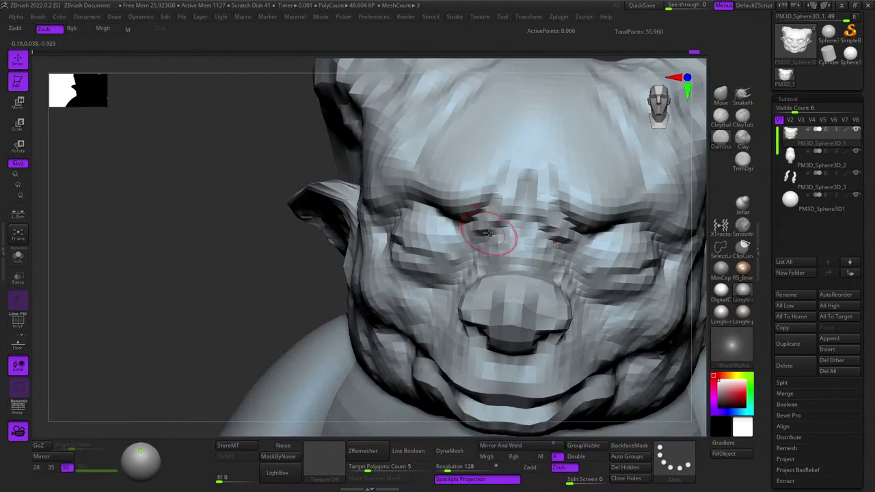
Add wrinkles across the bridge of the nose and smooth the surrounding area beside the eyes.
mouse_move(489, 234)
right_down()
mouse_move(484, 188)
mouse_move(469, 196)
mouse_move(480, 190)
mouse_move(443, 187)
mouse_move(465, 194)
right_up()
mouse_move(474, 193)
mouse_down()
mouse_move(444, 238)
mouse_move(520, 183)
mouse_up()
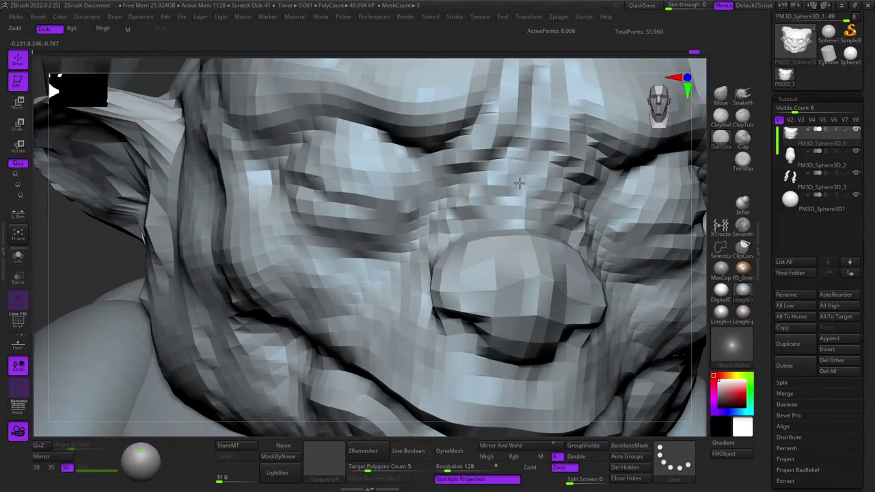
ctrl+right_drag(406, 280, 487, 254)
shift+drag(486, 254, 505, 263)
ctrl+right_drag(504, 263, 503, 147)
ctrl+right_drag(502, 147, 493, 164)
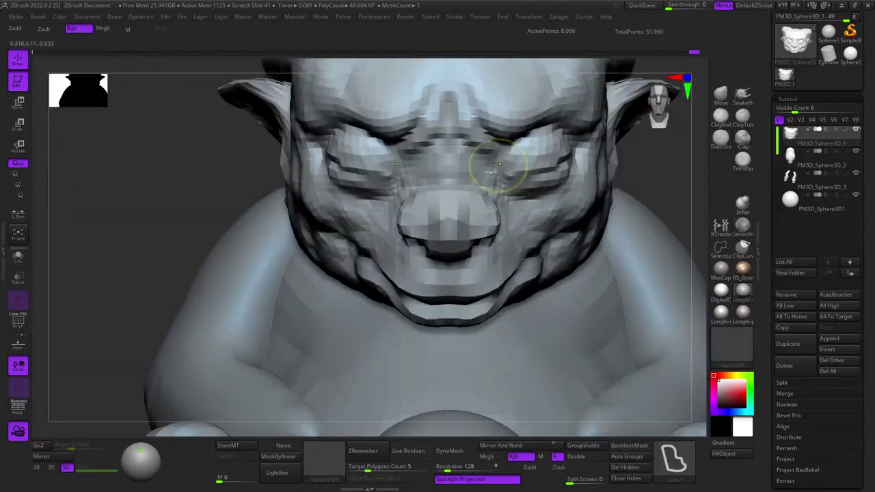
shift+drag(483, 149, 472, 136)
ctrl+right_drag(472, 135, 611, 193)
right_drag(611, 193, 496, 212)
Make the sphere by the creature's hand the active subtool and isolate it in Solo mode.
alt+click(547, 295)
key(shift+f)
key(shift+f)
right_drag(496, 213, 472, 200)
right_click(469, 201)
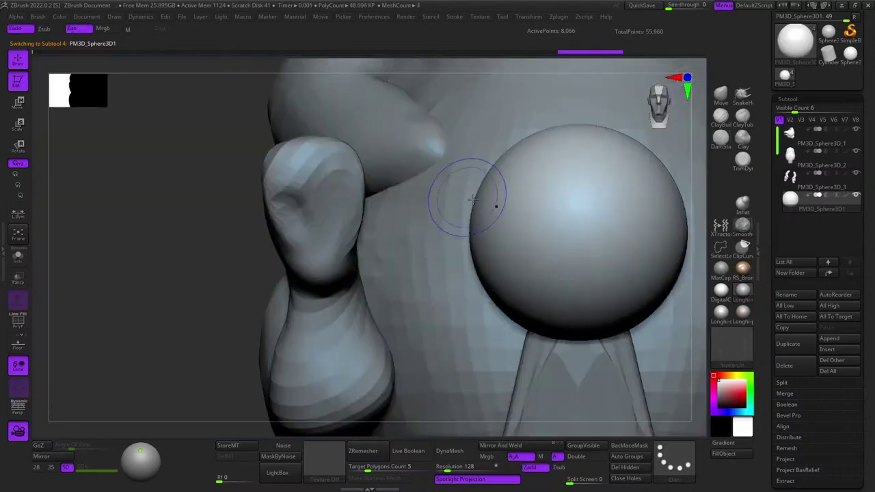
click(22, 260)
right_drag(488, 215, 509, 217)
alt+right_drag(424, 204, 532, 164)
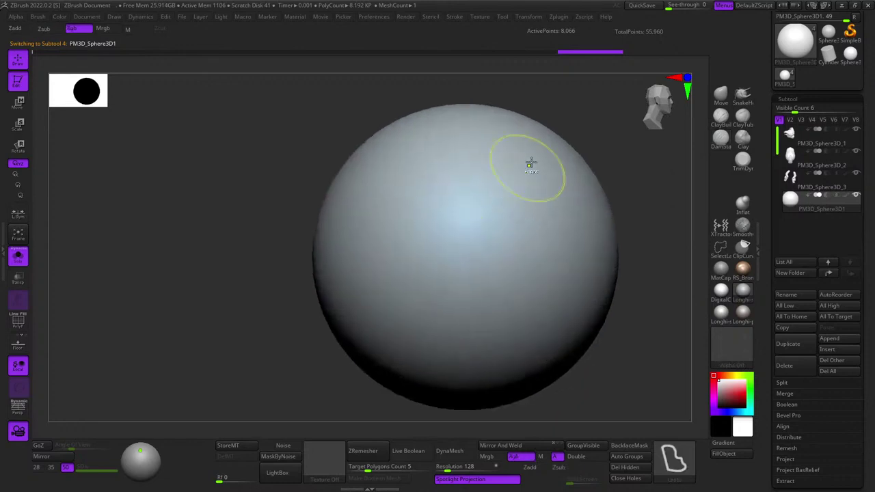
ctrl+drag(454, 255, 569, 103)
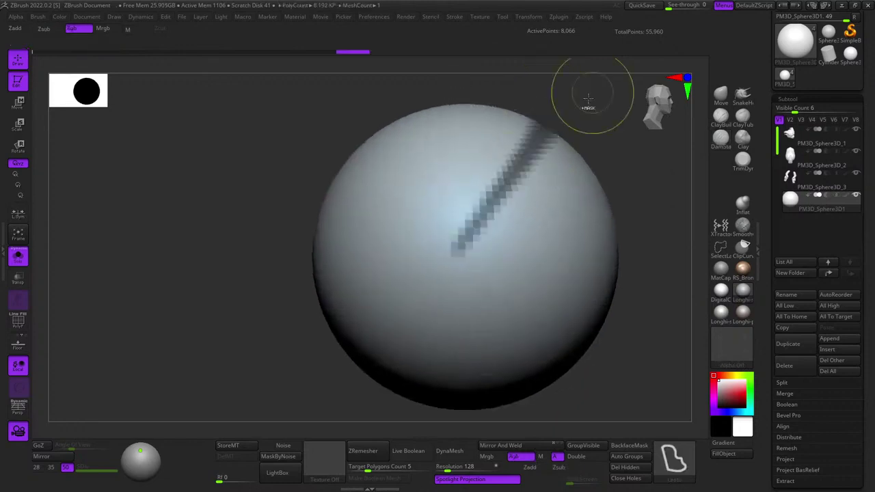
ctrl+right_drag(586, 97, 465, 240)
key(ctrl+z)
Mask a diagonal strip ending in a round patch on the sphere's side, and invert the mask.
mouse_move(441, 238)
ctrl+mouse_down()
mouse_move(505, 302)
mouse_move(511, 233)
mouse_move(595, 107)
mouse_move(555, 116)
ctrl+mouse_up()
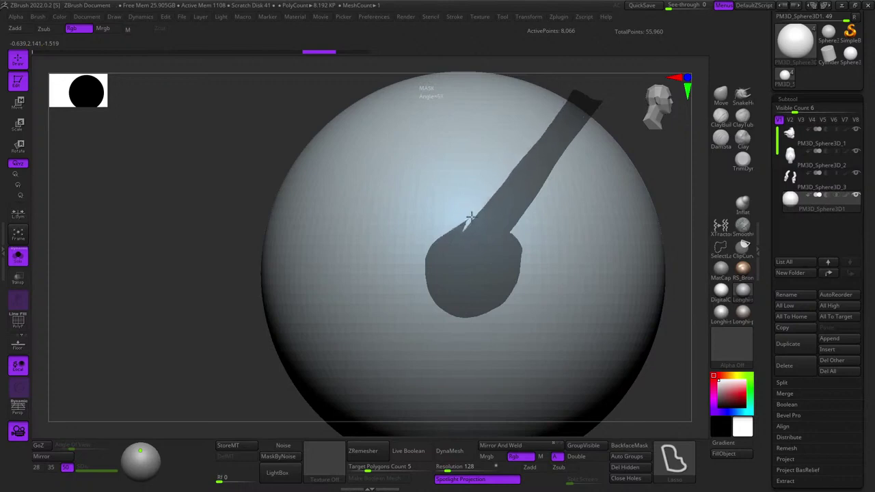
ctrl+drag(469, 307, 482, 243)
ctrl+right_drag(469, 294, 475, 224)
mouse_move(575, 187)
shift+right_down()
mouse_move(471, 199)
mouse_move(431, 297)
mouse_move(480, 270)
mouse_move(489, 177)
mouse_move(501, 260)
mouse_move(458, 276)
mouse_move(503, 264)
shift+right_up()
ctrl+click(432, 207)
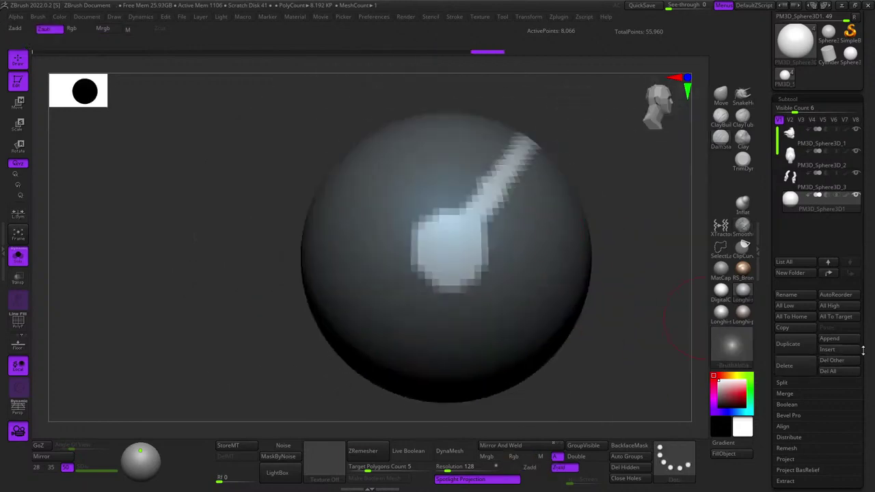
Sink the unmasked strip and round patch into the sphere with a negative Inflate deformation.
drag(867, 352, 872, 242)
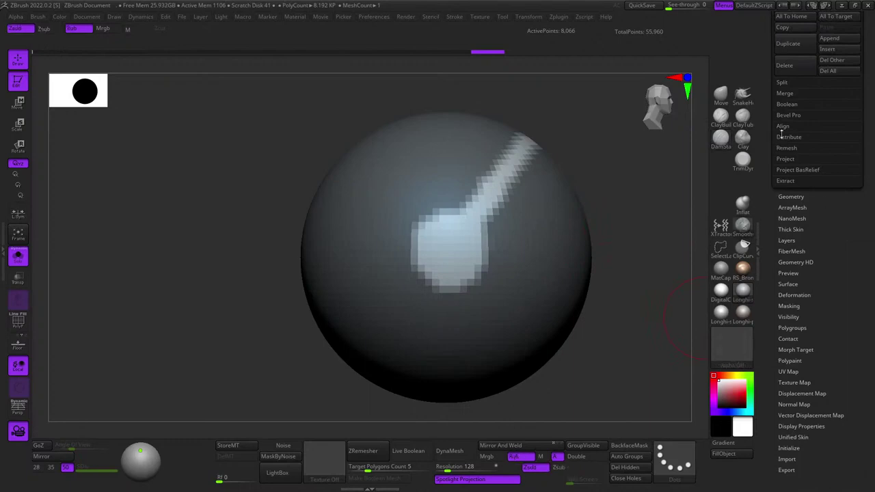
click(793, 197)
click(793, 197)
drag(871, 281, 871, 252)
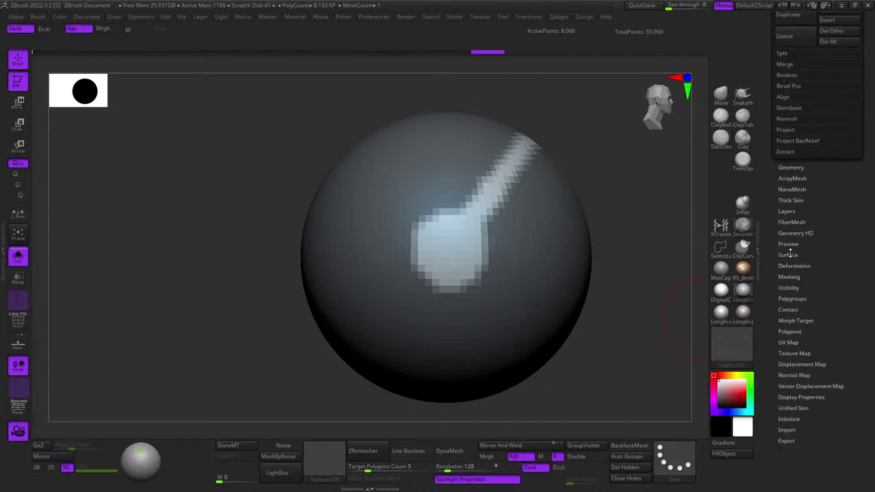
click(792, 264)
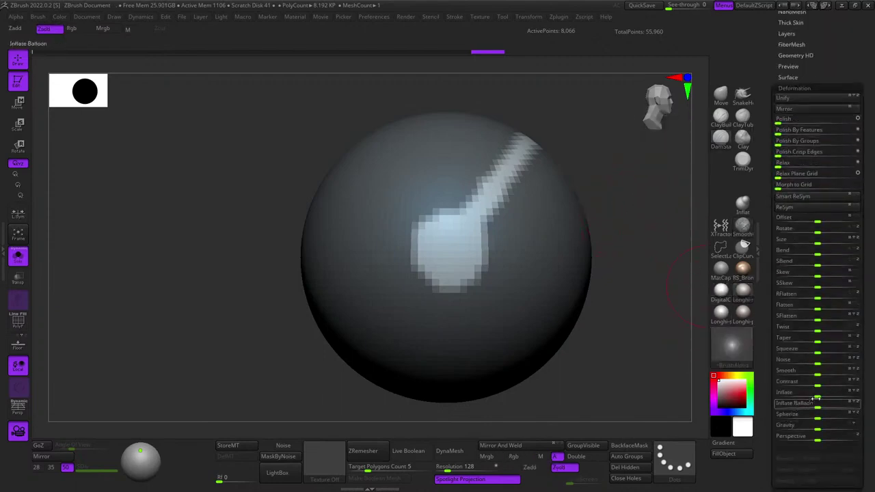
drag(815, 395, 790, 397)
ctrl+click(615, 343)
right_drag(615, 342, 602, 338)
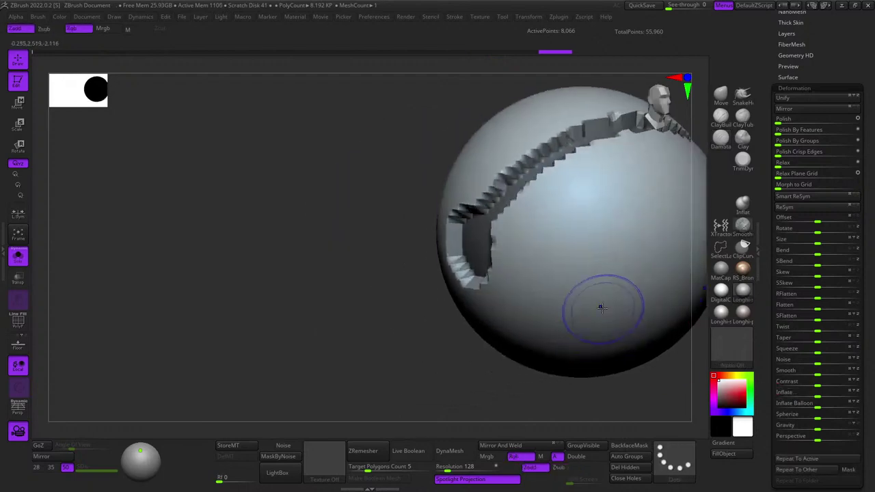
right_drag(600, 294, 627, 277)
Rework the recessed groove with the rest of the sphere masked, and clear the mask.
ctrl+click(643, 318)
key(r)
right_drag(548, 194, 523, 224)
mouse_move(518, 206)
mouse_down()
mouse_move(541, 206)
mouse_move(493, 213)
mouse_up()
mouse_move(445, 359)
right_down()
mouse_move(469, 330)
mouse_move(366, 321)
right_up()
key(q)
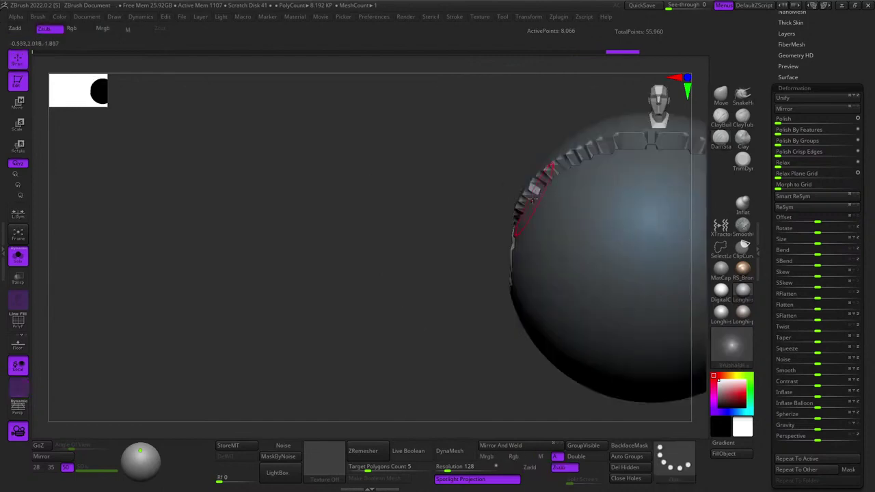
right_drag(479, 225, 581, 195)
mouse_move(574, 131)
alt+right_down()
mouse_move(546, 114)
mouse_move(572, 136)
alt+right_up()
ctrl+click(573, 115)
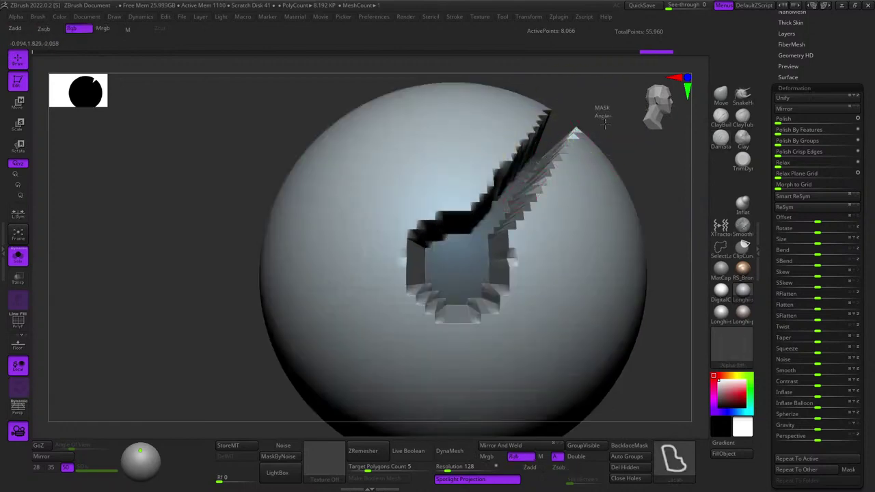
ctrl+drag(602, 113, 617, 124)
Smooth the floor of the round recess and the start of the groove on the sphere.
right_click(413, 327)
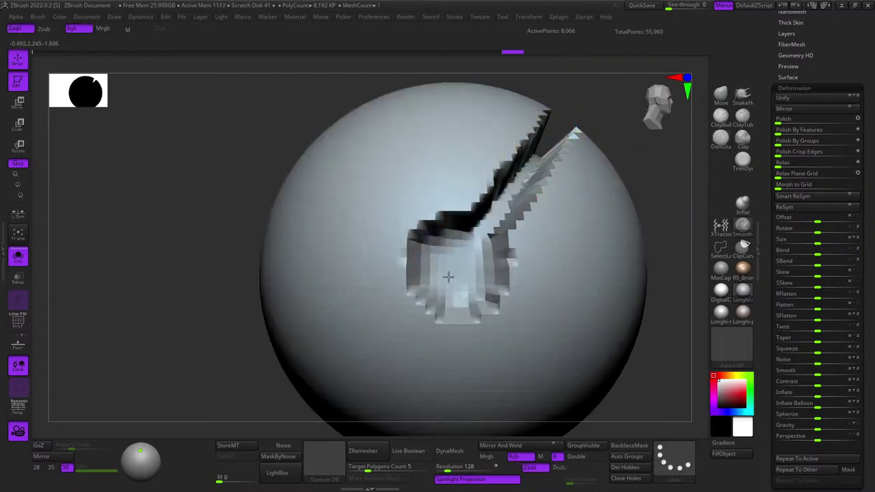
right_drag(445, 248, 410, 287)
alt+right_drag(410, 288, 342, 369)
right_drag(588, 137, 440, 313)
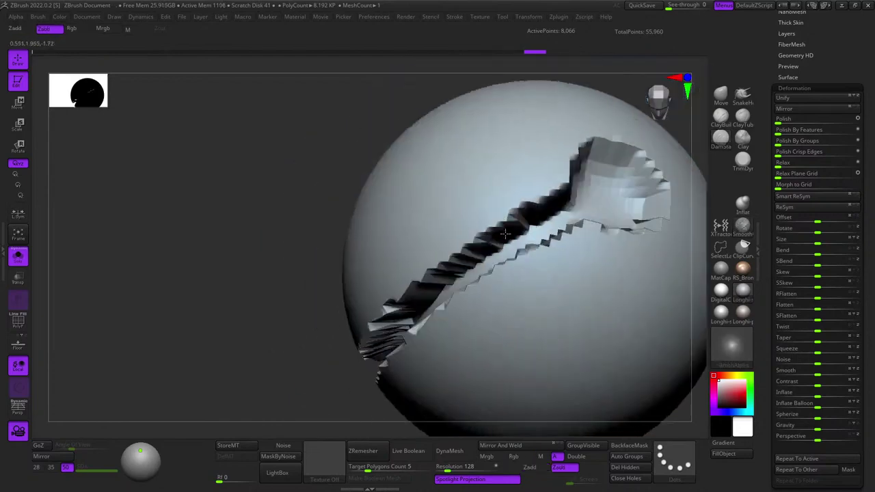
right_drag(636, 171, 496, 271)
right_click(469, 233)
shift+drag(496, 271, 510, 225)
alt+right_drag(510, 225, 499, 290)
right_drag(499, 290, 498, 369)
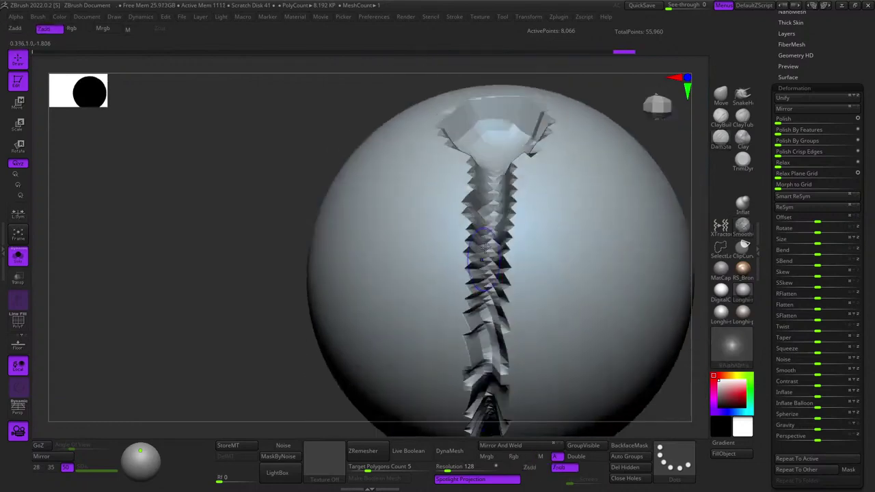
Smooth the jagged walls of the groove where it runs around the sphere.
shift+drag(490, 212, 491, 243)
alt+right_drag(491, 244, 519, 174)
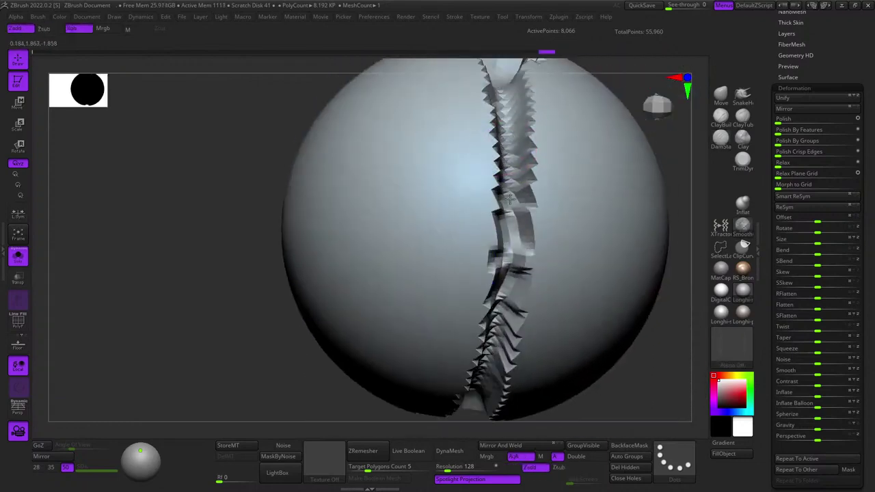
shift+drag(510, 199, 505, 267)
right_drag(504, 267, 501, 125)
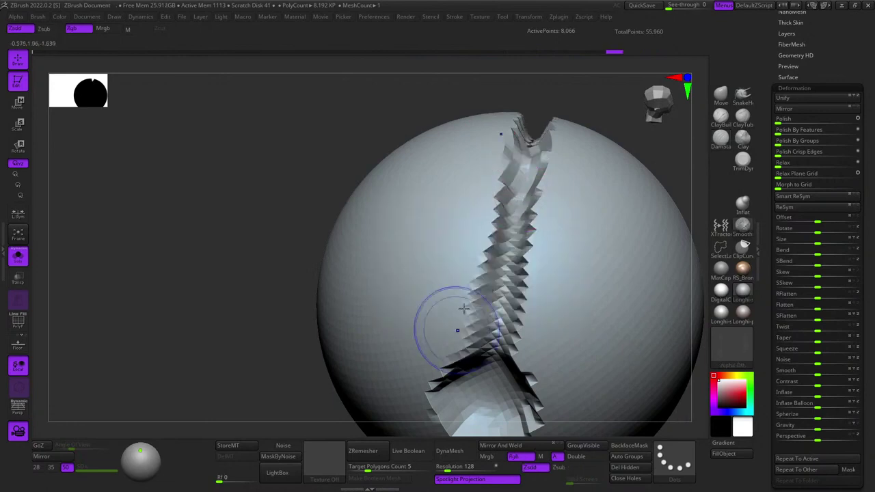
key(shift+f)
key(shift+f)
Soften the remaining groove steps and the rim of the round recess with smoothing strokes.
right_drag(493, 228, 470, 253)
mouse_move(470, 253)
alt+right_down()
mouse_move(494, 294)
mouse_move(539, 245)
alt+right_up()
alt+right_drag(539, 245, 535, 204)
shift+drag(499, 294, 498, 305)
mouse_move(497, 305)
right_down()
mouse_move(512, 280)
mouse_move(508, 220)
right_up()
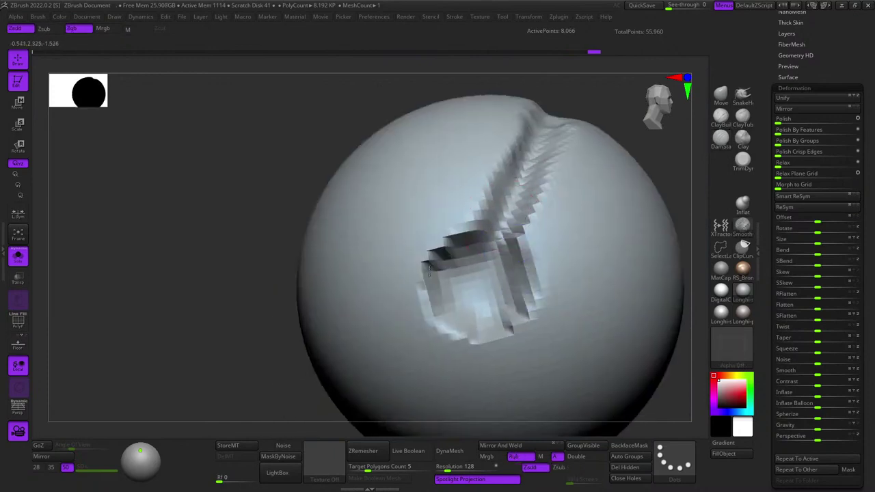
ctrl+right_drag(506, 305, 508, 226)
shift+right_drag(507, 226, 452, 248)
Show the whole figure again and carve along the groove and recess edges with the DamStandard brush.
click(19, 268)
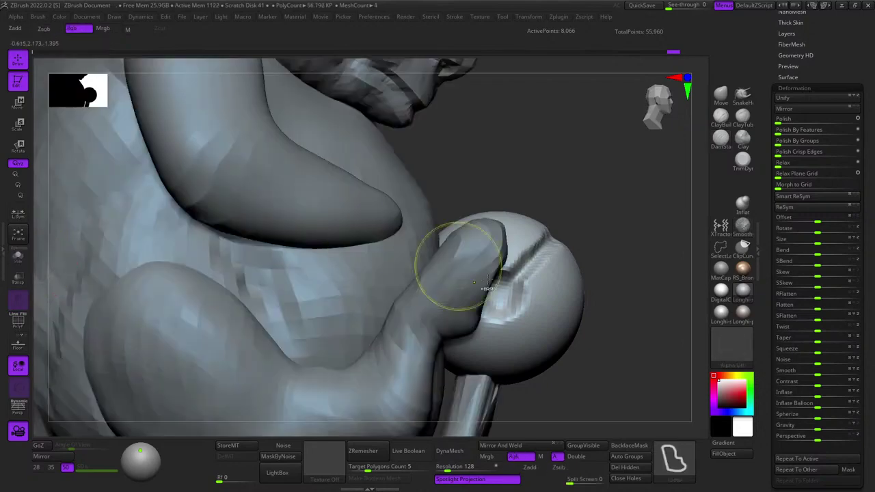
right_drag(459, 268, 471, 229)
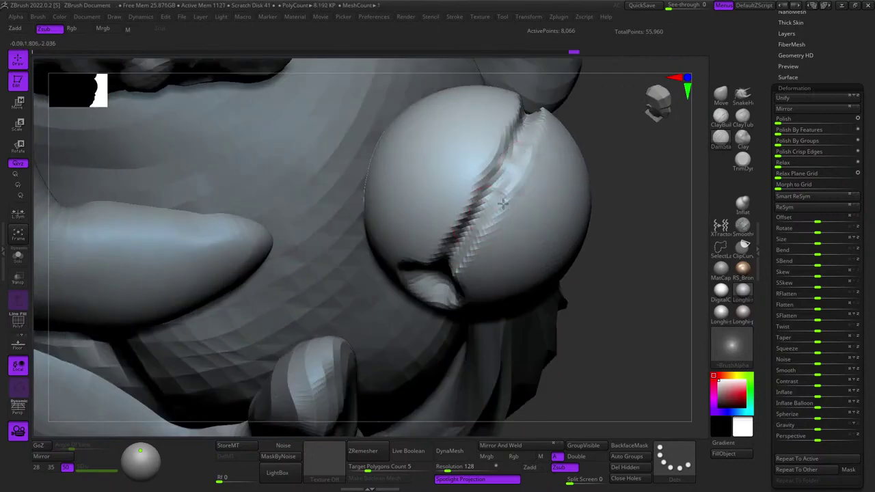
right_drag(503, 204, 465, 154)
ctrl+right_drag(465, 154, 437, 218)
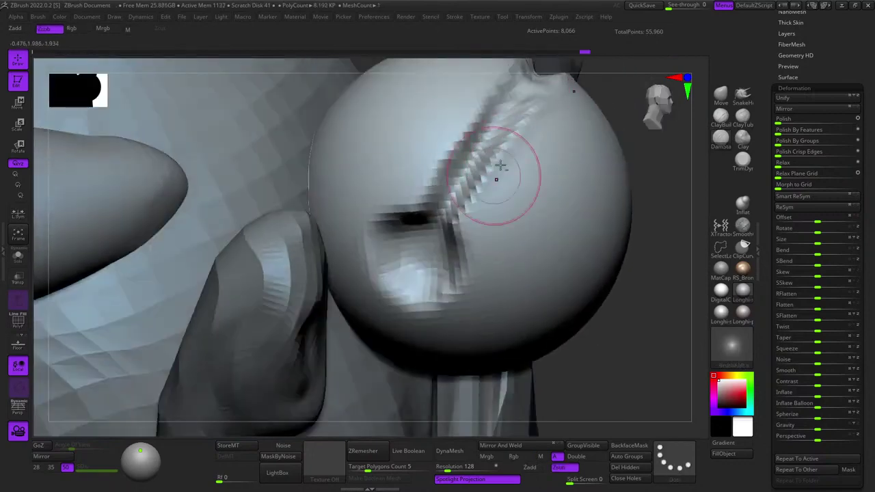
mouse_move(459, 273)
right_down()
mouse_move(461, 204)
mouse_move(490, 185)
right_up()
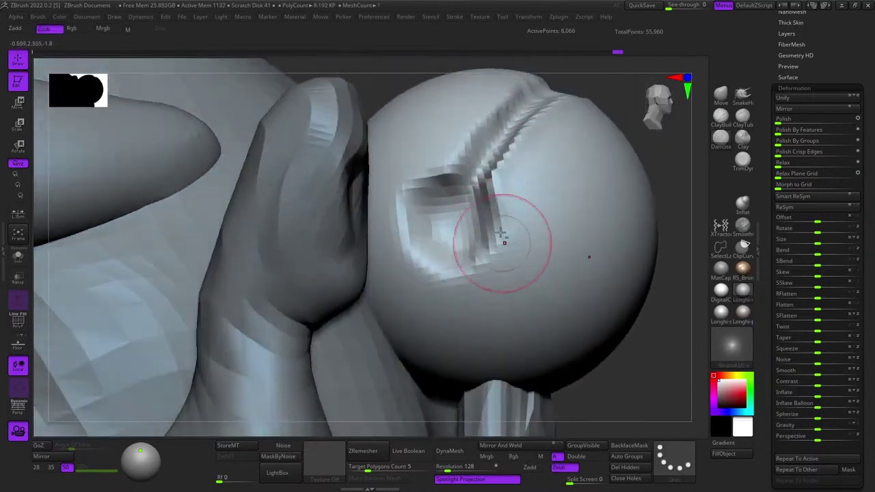
mouse_move(487, 230)
right_down()
mouse_move(461, 264)
mouse_move(495, 148)
mouse_move(476, 192)
mouse_move(472, 254)
mouse_move(468, 222)
right_up()
Deepen the upper edge of the round recess and sharpen its junction with the groove using DamStandard.
drag(465, 268, 507, 266)
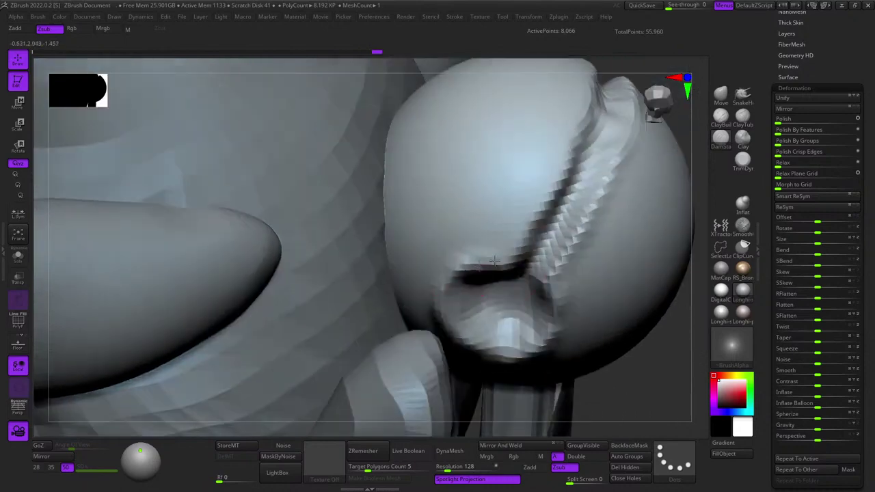
right_drag(499, 253, 494, 269)
drag(495, 269, 492, 281)
right_drag(492, 280, 484, 311)
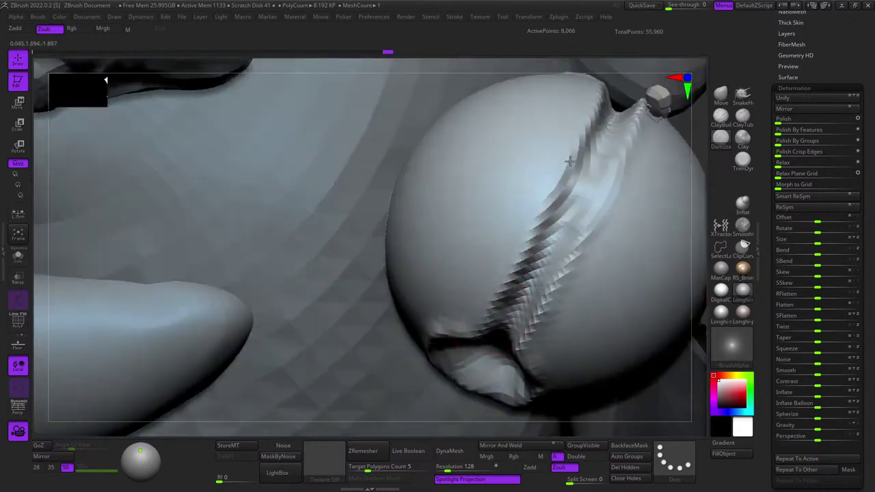
right_drag(469, 342, 509, 259)
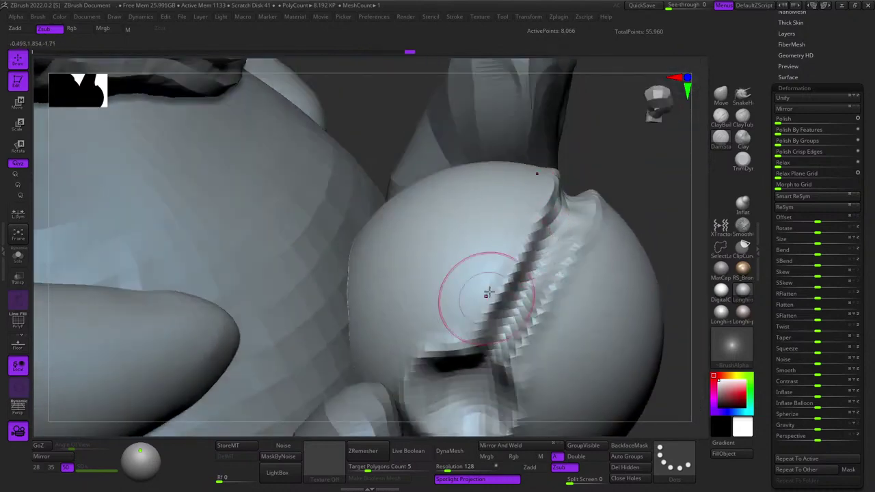
right_drag(454, 337, 521, 238)
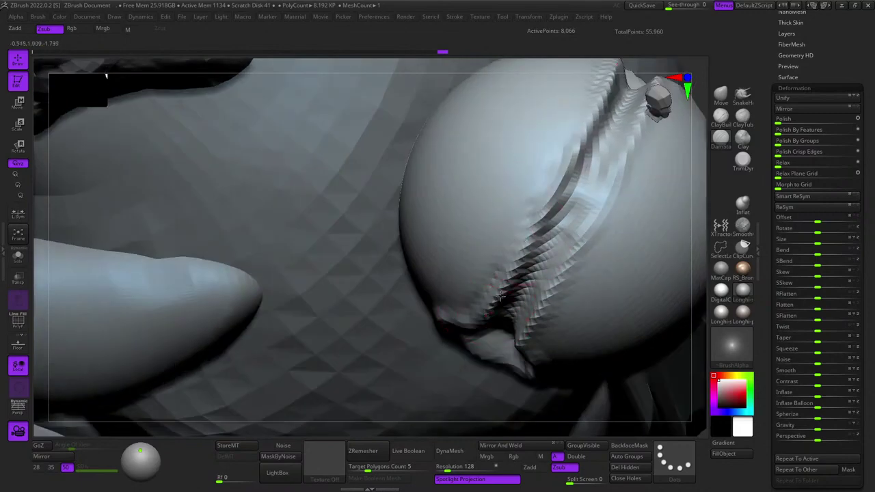
right_drag(500, 296, 540, 219)
mouse_move(555, 181)
right_down()
mouse_move(517, 198)
mouse_move(527, 191)
right_up()
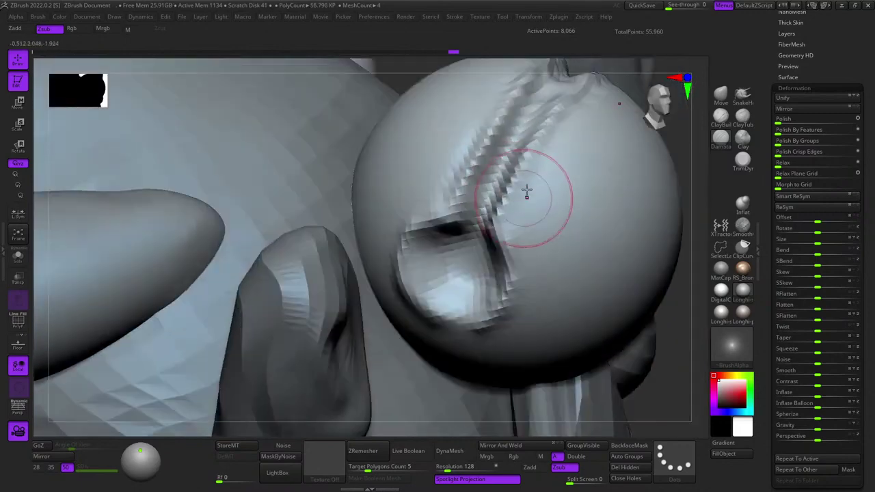
Carve the groove beside the recessed socket on the side of the ball with the DamStandard brush.
drag(515, 217, 514, 272)
mouse_move(517, 265)
alt+right_down()
mouse_move(548, 189)
mouse_move(538, 179)
alt+right_up()
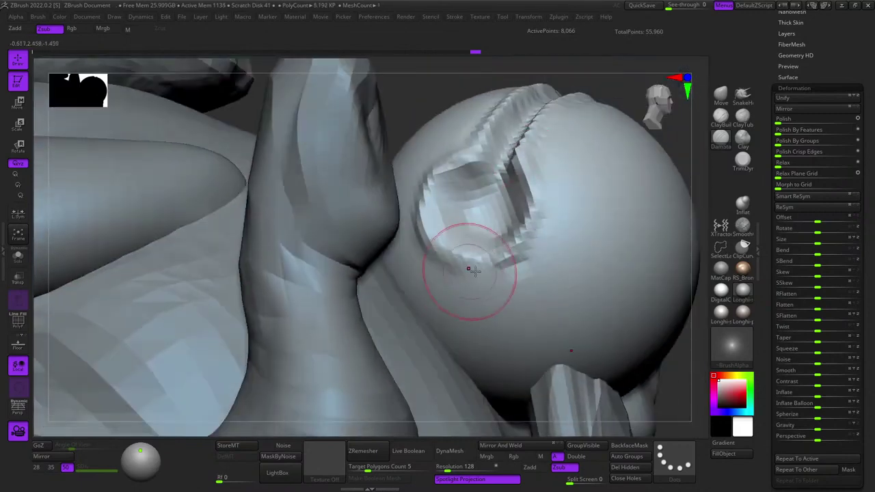
right_drag(494, 245, 430, 293)
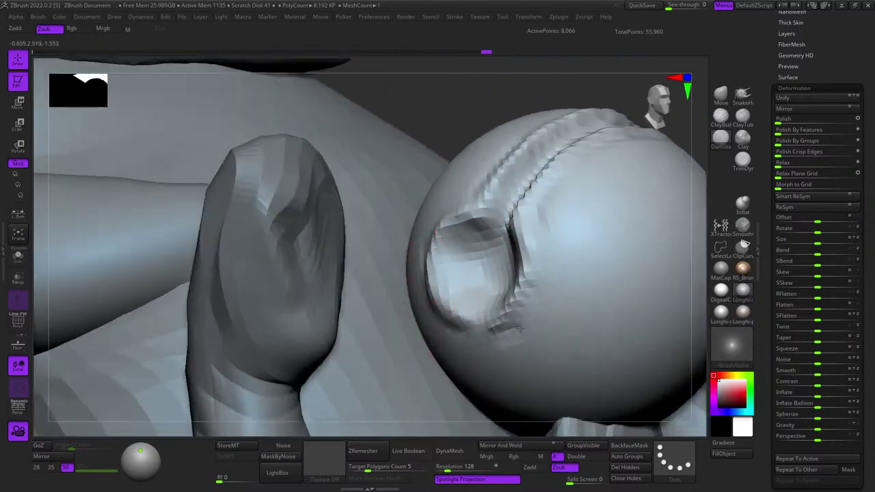
mouse_move(474, 314)
right_down()
mouse_move(522, 230)
mouse_move(510, 208)
mouse_move(517, 168)
right_up()
Adjust the raised band at the top of the ball with the Move brush.
click(722, 95)
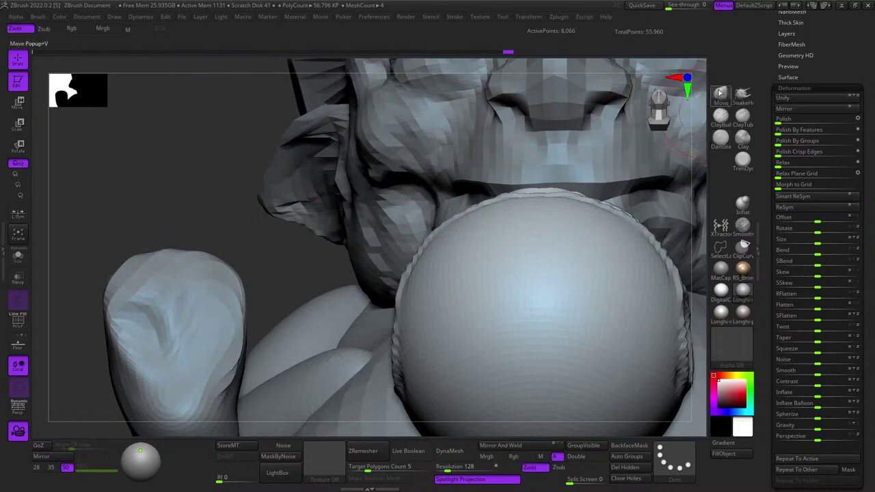
key(space)
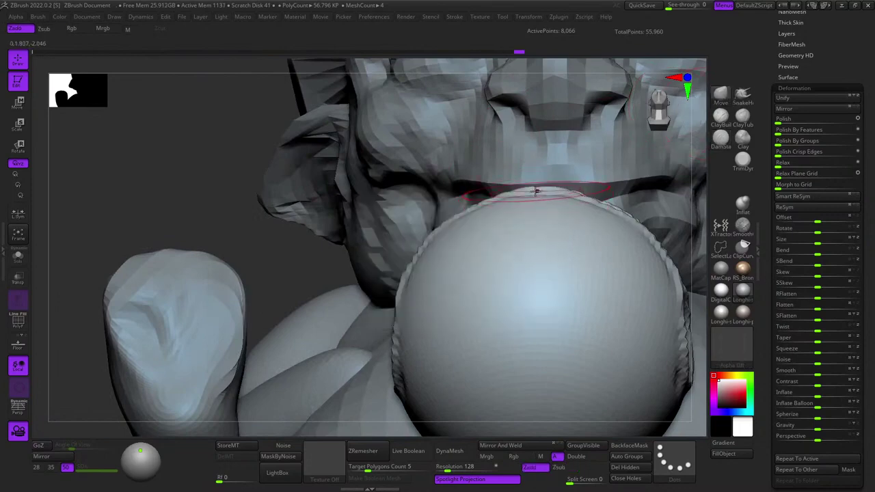
ctrl+right_drag(512, 199, 538, 307)
mouse_move(537, 307)
ctrl+right_down()
mouse_move(539, 321)
mouse_move(532, 137)
ctrl+right_up()
right_click(534, 280)
right_drag(574, 211, 533, 199)
Carve a symmetrical stepped line and a central oval with a short vertical notch on the ball's front using DamStandard.
click(722, 140)
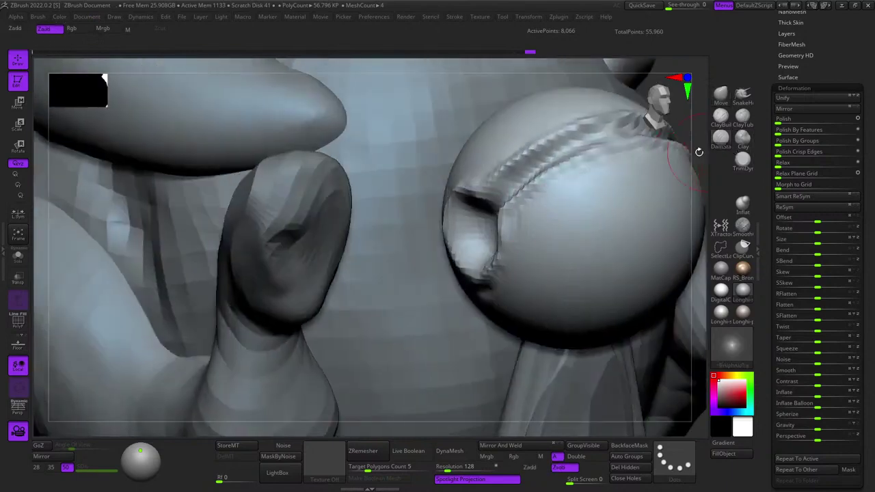
mouse_move(540, 156)
right_down()
mouse_move(408, 147)
mouse_move(517, 201)
mouse_move(434, 237)
mouse_move(397, 217)
right_up()
right_click(501, 215)
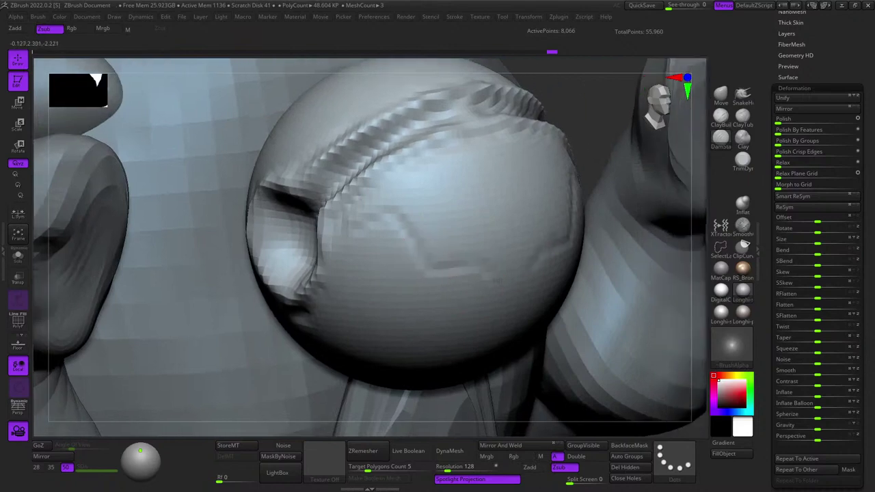
alt+right_drag(489, 275, 479, 312)
shift+right_drag(493, 255, 481, 277)
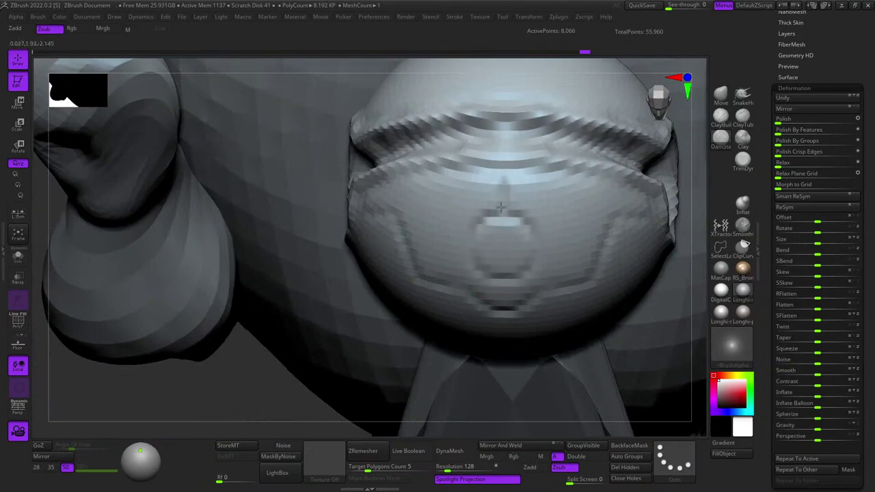
drag(501, 207, 502, 214)
Deepen the stepped engraved line on both sides of the ball's central oval.
mouse_move(447, 198)
right_down()
mouse_move(466, 190)
mouse_move(457, 201)
mouse_move(442, 198)
right_up()
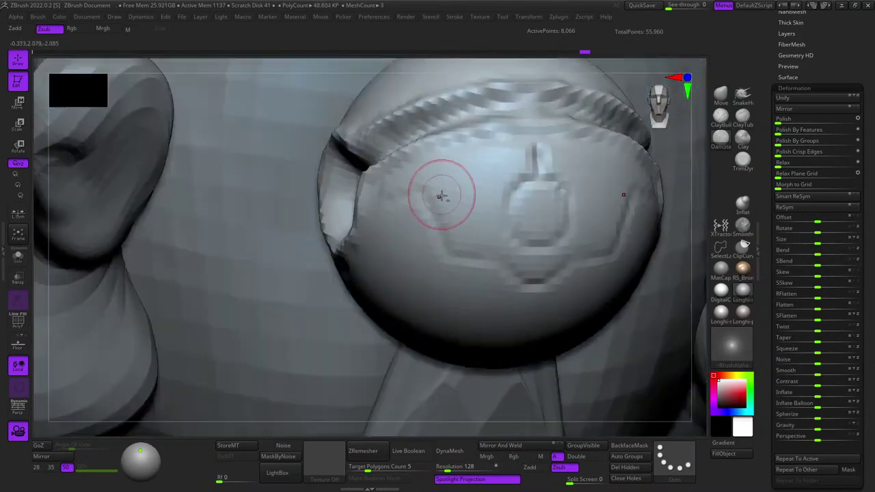
mouse_move(393, 185)
mouse_down()
mouse_move(422, 185)
mouse_move(448, 223)
mouse_move(486, 247)
mouse_up()
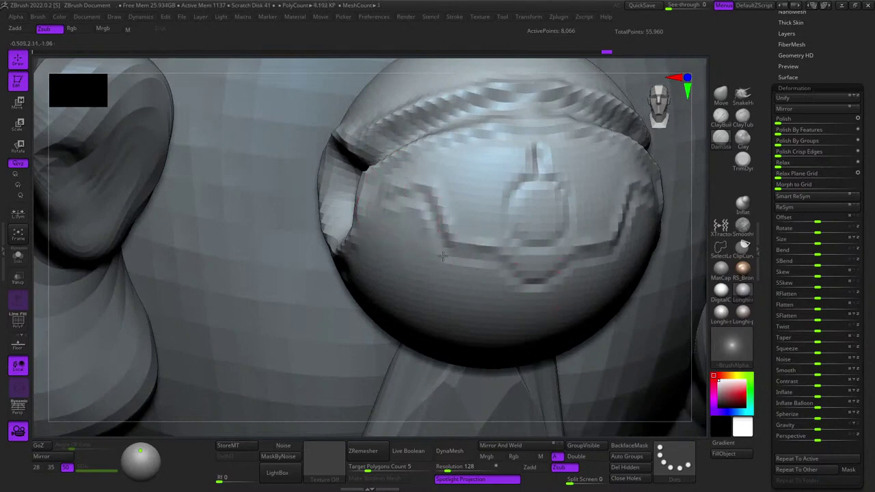
right_drag(526, 278, 521, 260)
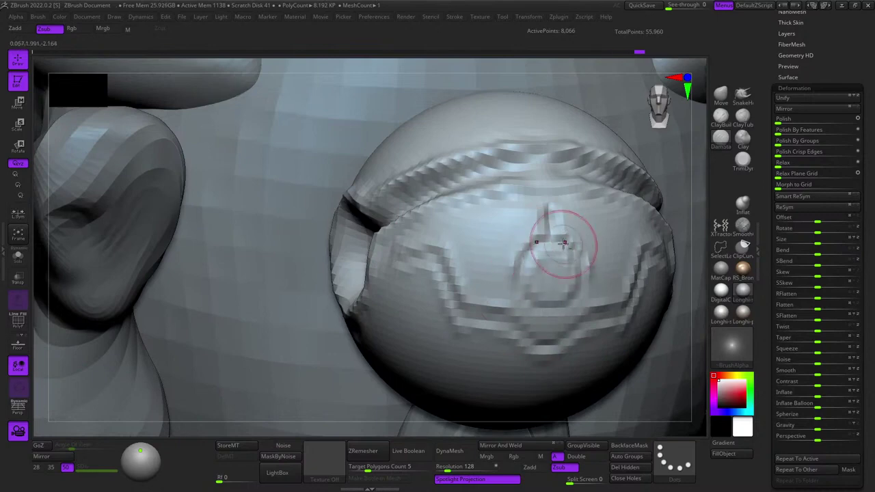
Engrave short accent marks between the central oval and the stepped line on the ball.
ctrl+right_drag(558, 251, 496, 212)
drag(521, 193, 547, 233)
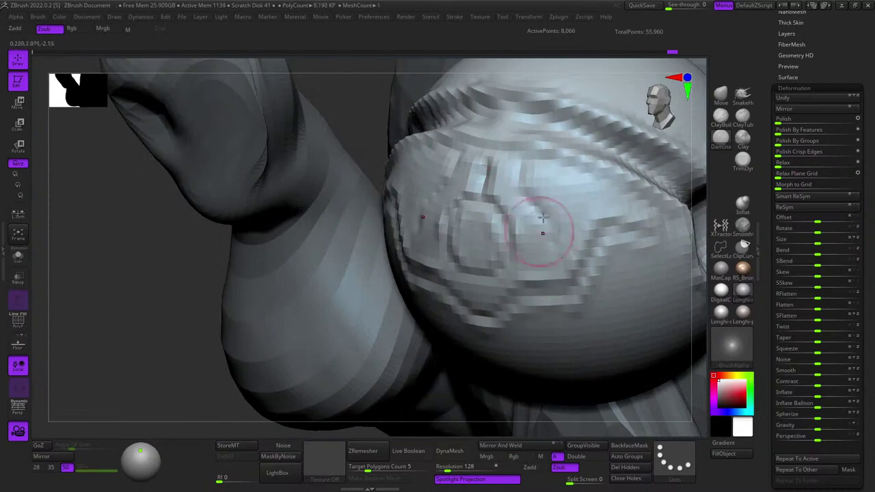
drag(536, 165, 536, 191)
drag(566, 225, 566, 238)
mouse_move(528, 256)
right_down()
mouse_move(557, 205)
mouse_move(465, 256)
mouse_move(452, 244)
right_up()
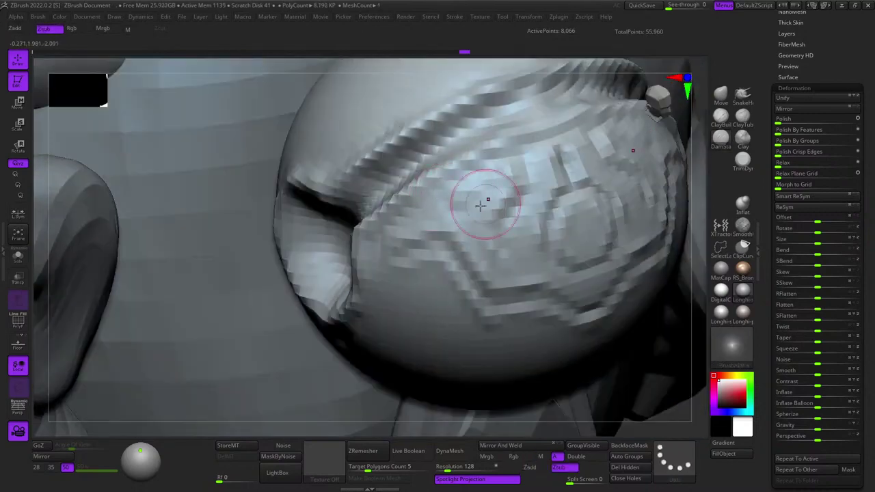
ctrl+right_drag(477, 190, 503, 294)
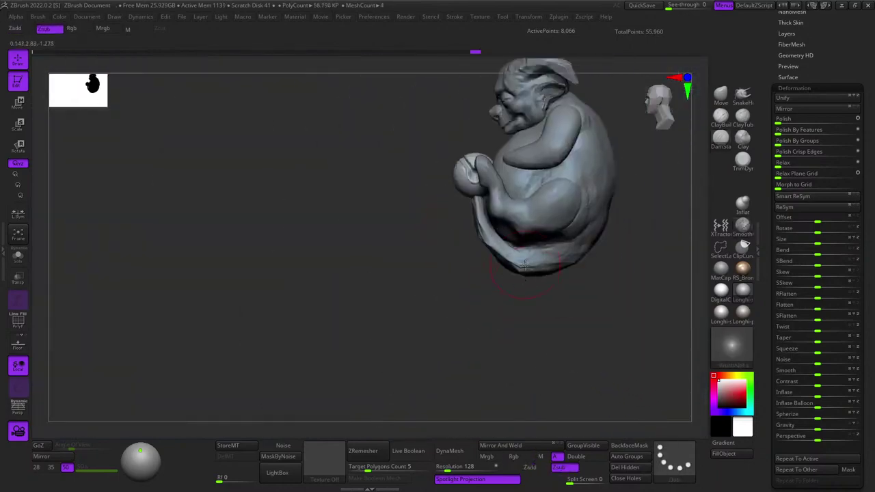
Make the creature's body the active subtool, isolate it and display its polygon wireframe around the tail.
alt+click(506, 251)
key(shift+f)
key(shift+f)
right_drag(483, 257, 507, 197)
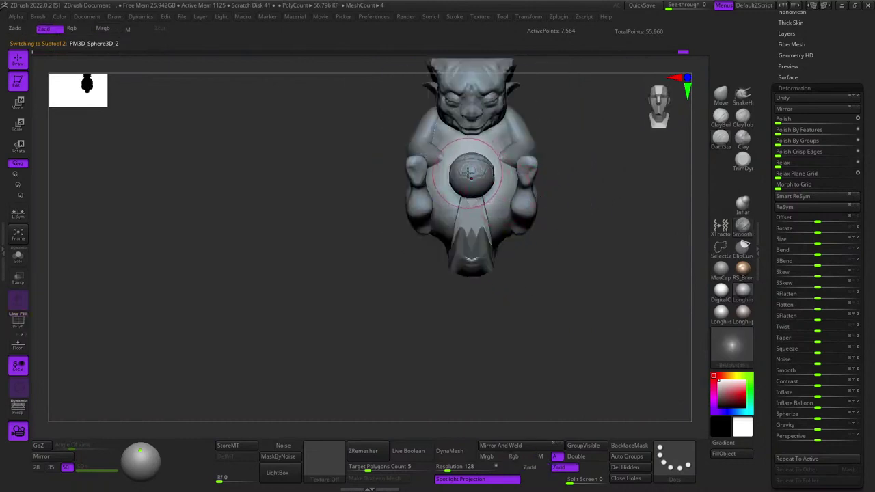
key(shift+f)
click(19, 256)
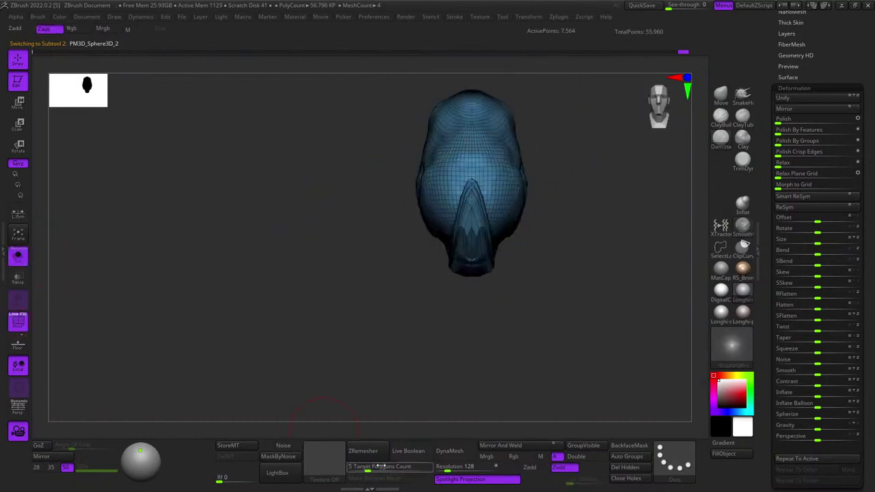
click(414, 443)
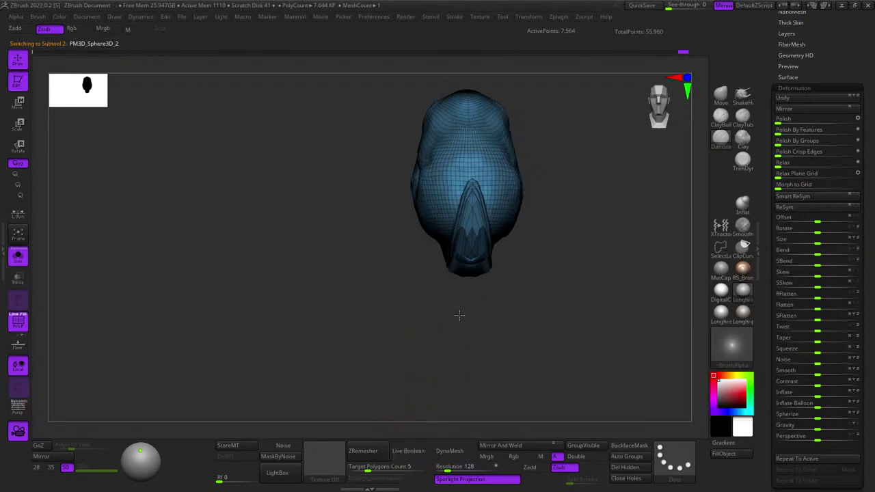
right_drag(460, 314, 483, 301)
ctrl+right_drag(483, 301, 461, 299)
ctrl+right_drag(429, 265, 498, 351)
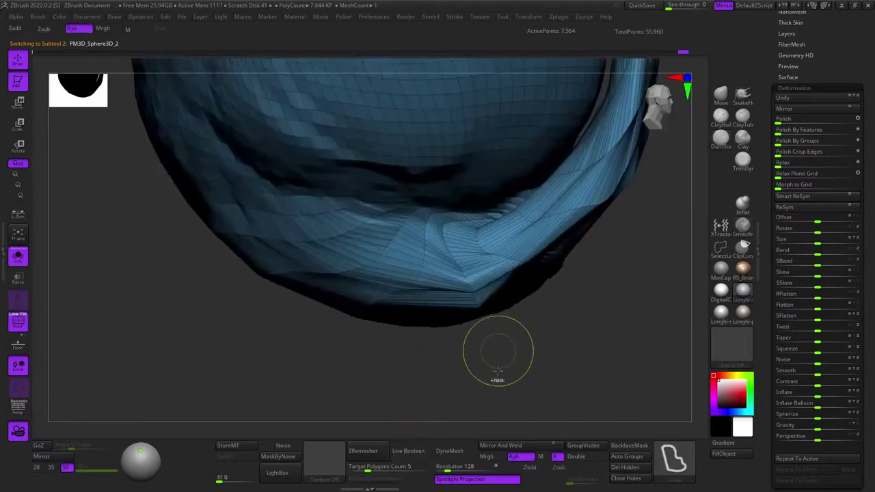
Try remeshing the body with DynaMesh at resolution 128 and smoothing the tail, and undo these changes.
click(455, 454)
mouse_move(528, 257)
right_down()
mouse_move(567, 209)
mouse_move(514, 279)
right_up()
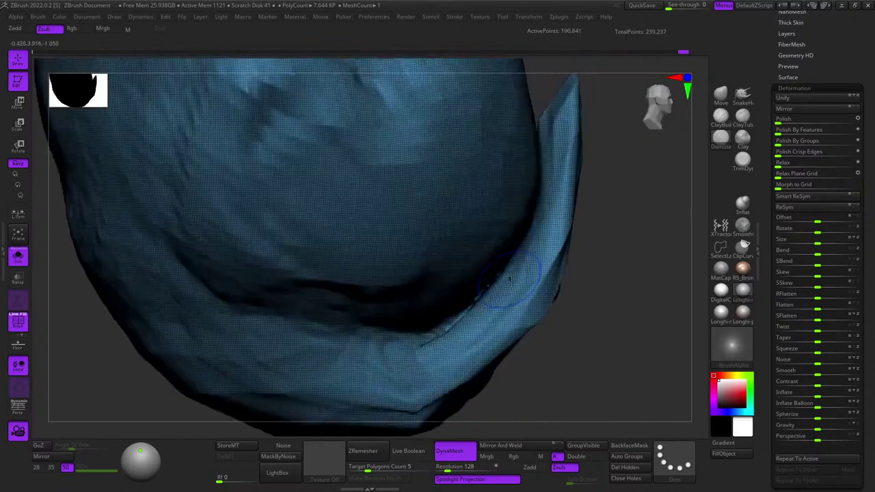
shift+drag(566, 279, 571, 216)
right_drag(572, 216, 520, 195)
key(shift+f)
key(f)
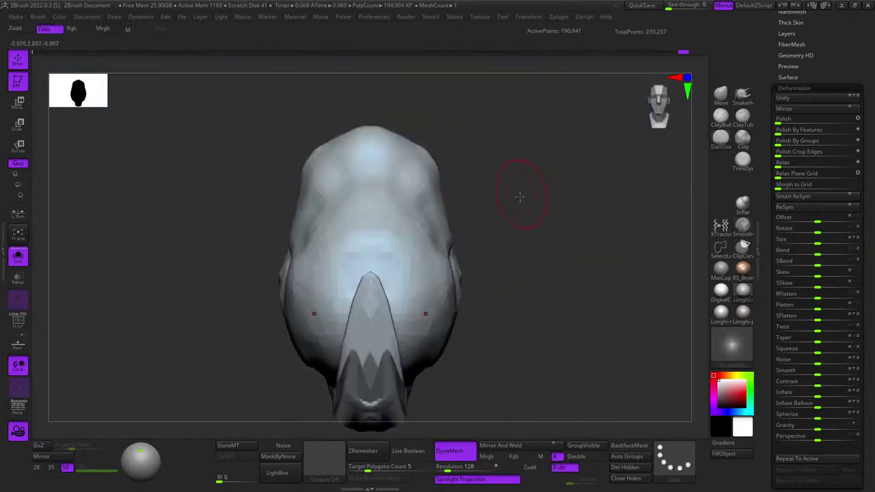
key(shift+f)
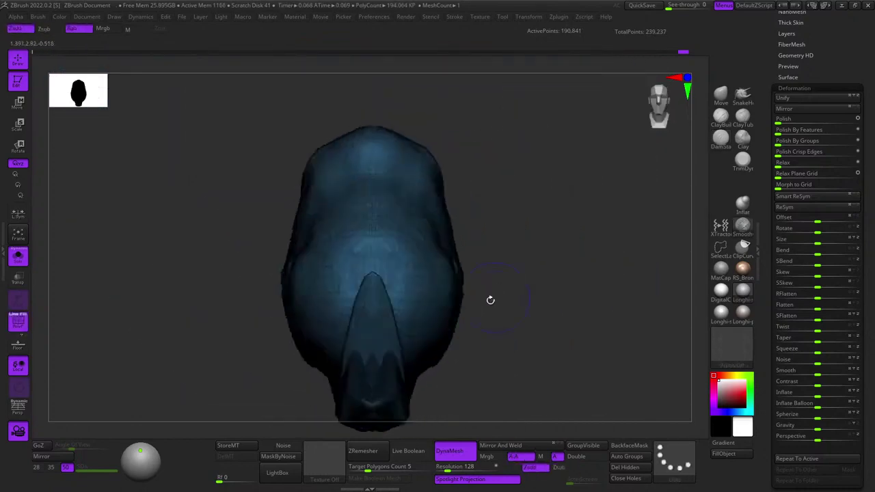
ctrl+right_drag(491, 299, 466, 404)
key(ctrl+z)
key(ctrl+z)
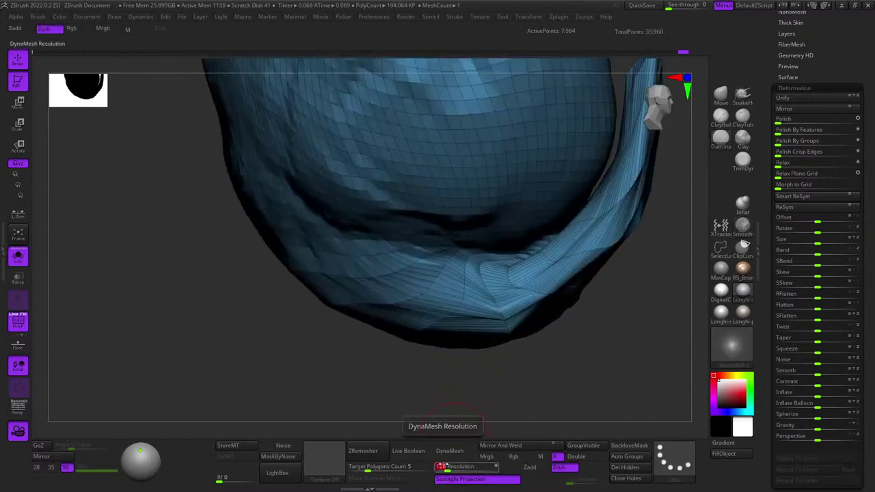
Try remeshing the body with DynaMesh at resolution 24 and return to the original mesh.
click(459, 452)
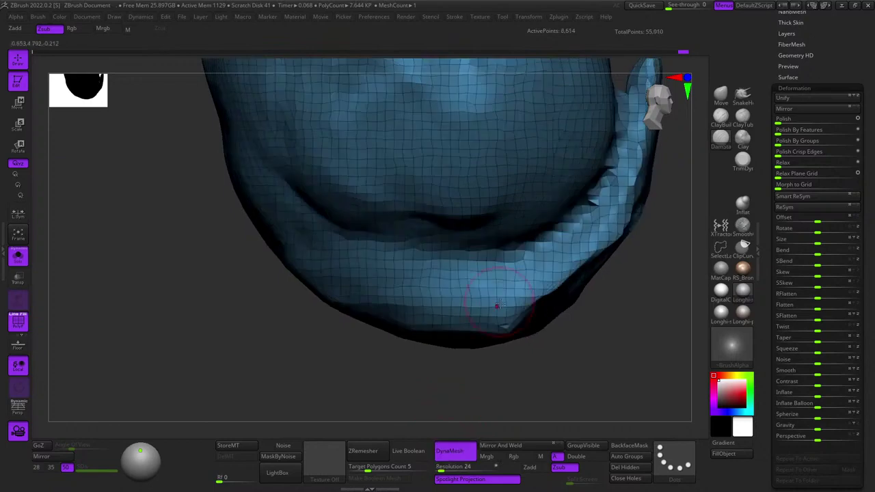
right_drag(465, 287, 518, 259)
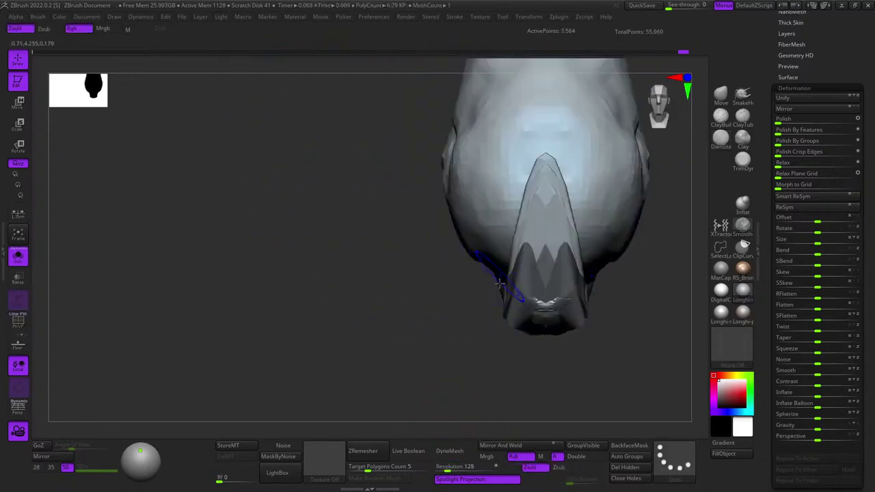
right_drag(477, 330, 532, 306)
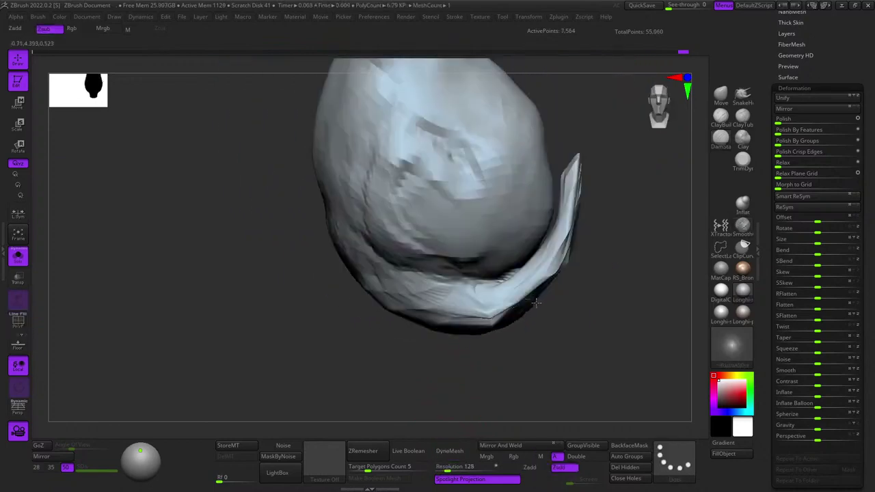
key(shift+f)
key(shift+f)
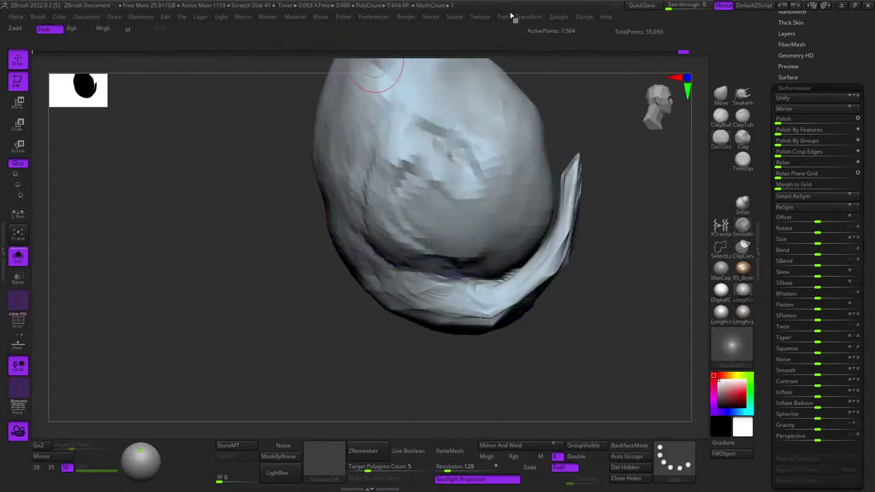
Activate Sculptris Pro mode for the current brush stroke.
click(453, 17)
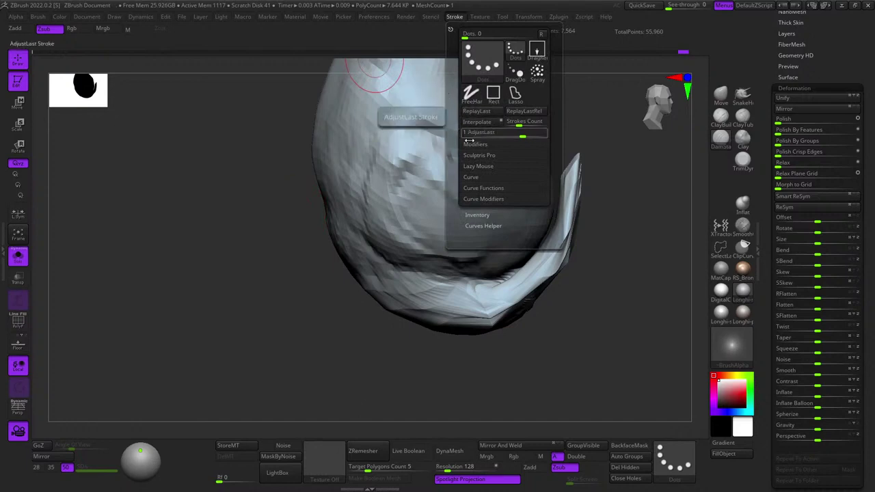
click(481, 160)
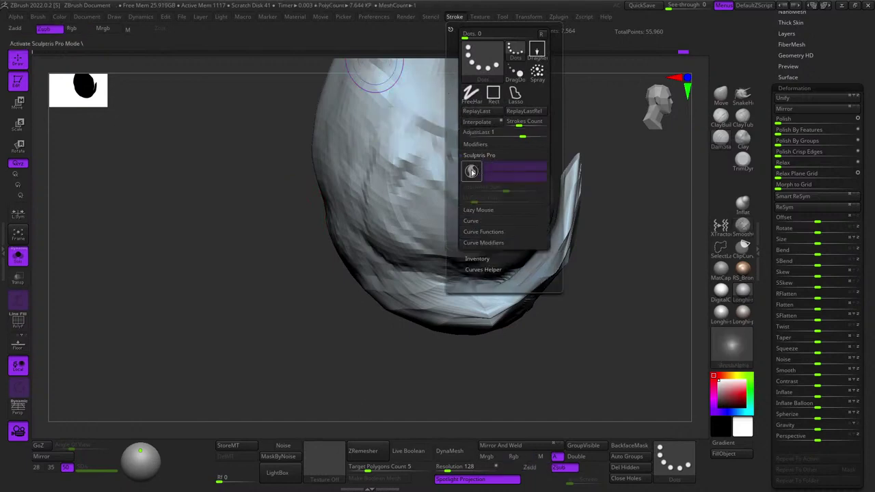
click(471, 172)
Smooth the body's tail along its whole length, from the pointed tip down to the bend, with Sculptris Pro active.
key(shift)
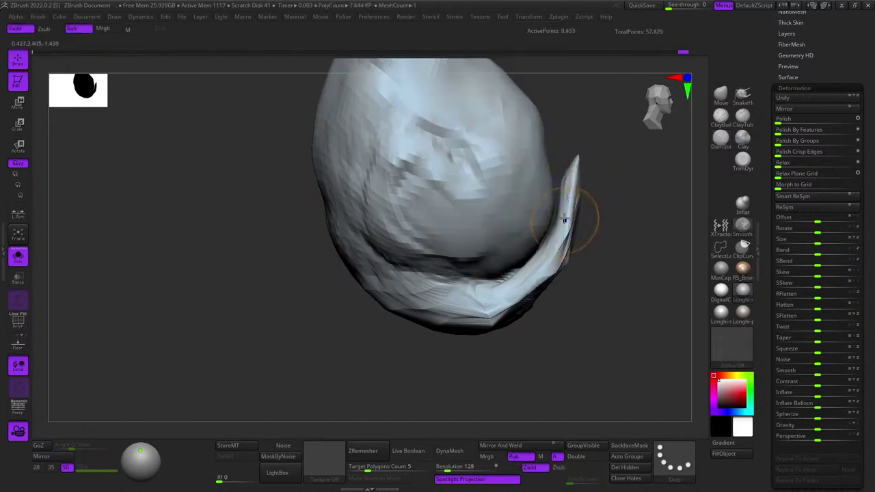
key(shift+f)
right_drag(565, 219, 552, 198)
mouse_move(578, 208)
shift+mouse_down()
mouse_move(578, 247)
mouse_move(556, 299)
shift+mouse_up()
mouse_move(556, 296)
right_down()
mouse_move(555, 192)
mouse_move(569, 203)
right_up()
mouse_move(569, 203)
shift+mouse_down()
mouse_move(573, 245)
mouse_move(540, 288)
shift+mouse_up()
mouse_move(540, 287)
right_down()
mouse_move(551, 242)
mouse_move(534, 205)
right_up()
mouse_move(534, 205)
shift+mouse_down()
mouse_move(523, 263)
mouse_move(525, 179)
shift+mouse_up()
mouse_move(540, 206)
right_down()
mouse_move(506, 205)
mouse_move(527, 178)
right_up()
mouse_move(566, 195)
shift+mouse_down()
mouse_move(553, 249)
mouse_move(478, 295)
shift+mouse_up()
right_drag(534, 273, 471, 226)
mouse_move(524, 321)
shift+mouse_down()
mouse_move(548, 292)
mouse_move(544, 337)
shift+mouse_up()
right_drag(544, 338, 560, 315)
key(shift+f)
Switch to the ClayBuildup brush, dismiss the Auto Masking note and check the brush's Sculptris Pro settings.
click(721, 118)
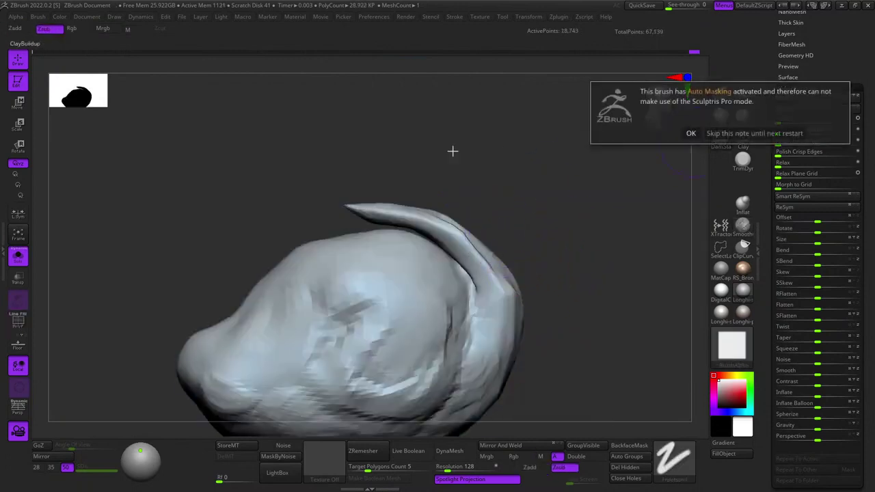
click(689, 133)
click(433, 18)
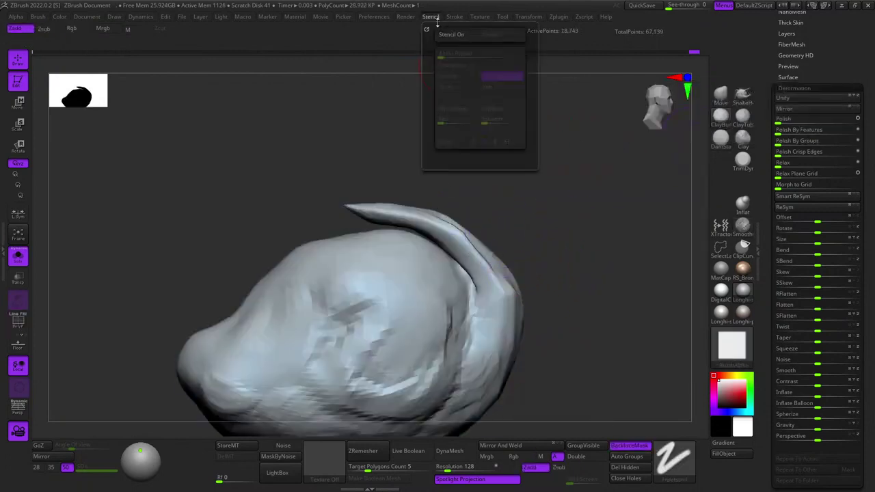
click(456, 18)
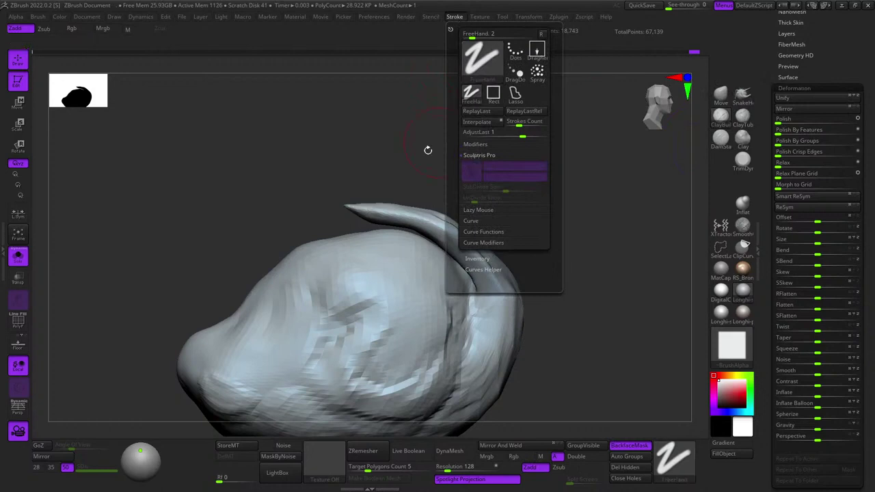
drag(428, 151, 426, 199)
click(417, 254)
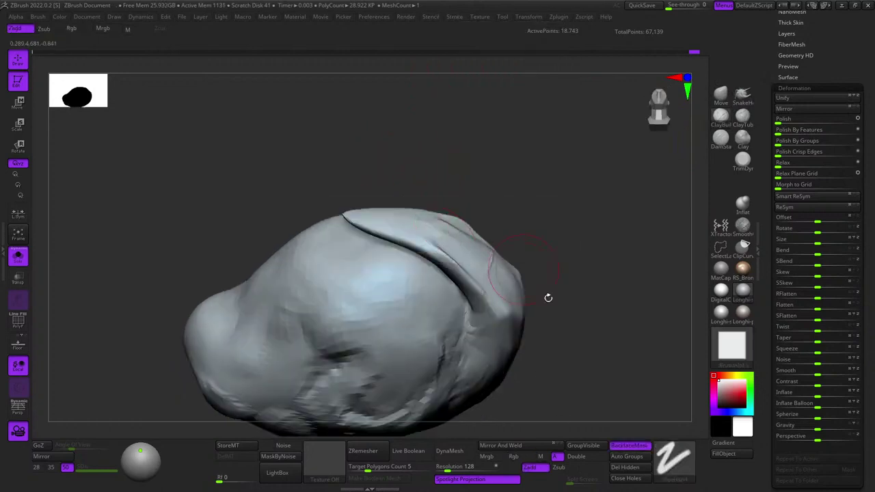
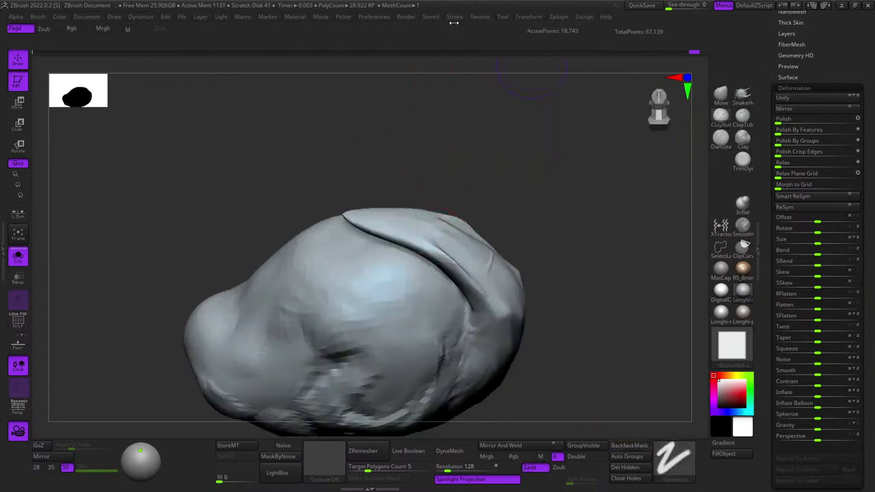
Build up volume on the outer side of the body's tail with ClayBuildup strokes from the pointed tip toward the bend.
mouse_move(456, 21)
click(470, 174)
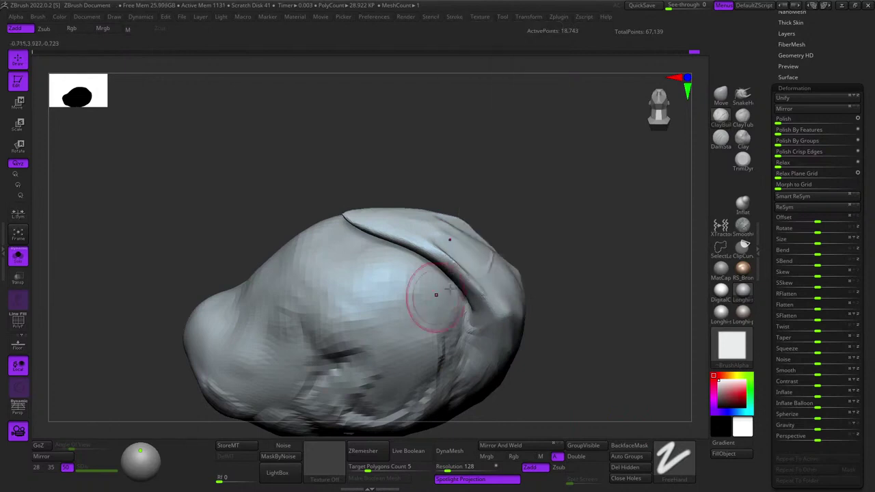
mouse_move(453, 227)
right_down()
mouse_move(422, 173)
mouse_move(451, 179)
mouse_move(377, 188)
mouse_move(478, 182)
right_up()
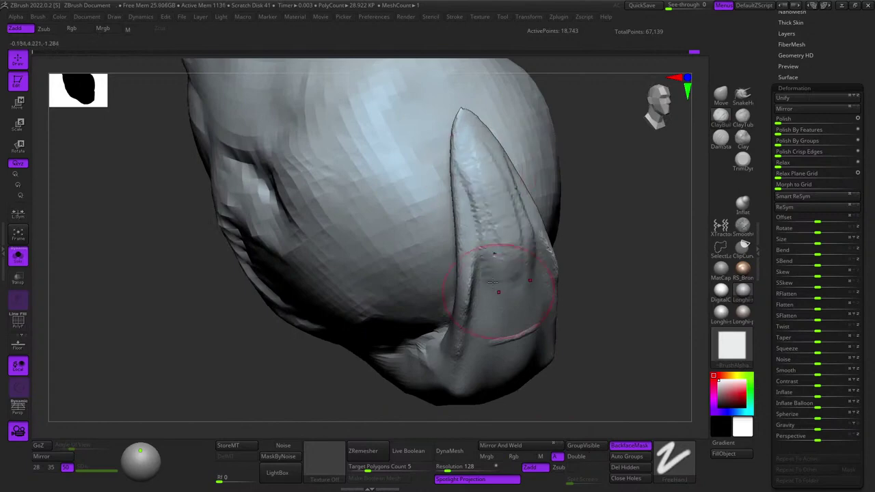
mouse_move(494, 283)
right_down()
mouse_move(524, 168)
mouse_move(479, 178)
mouse_move(540, 198)
right_up()
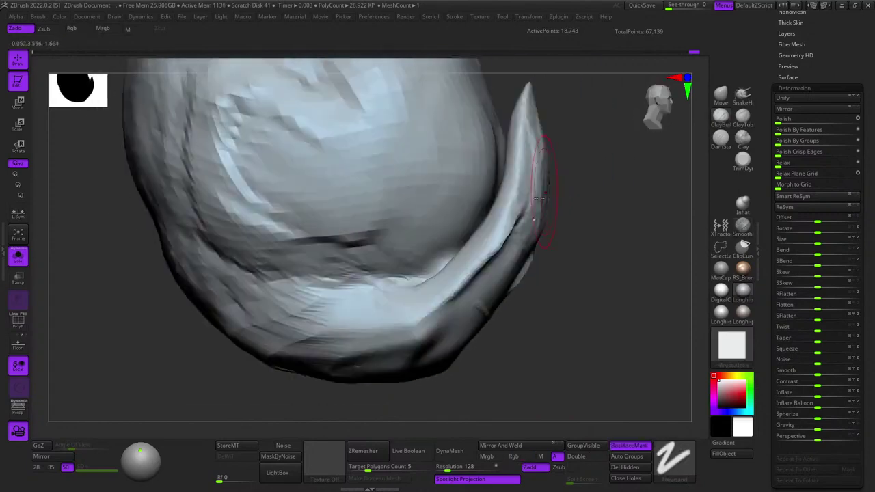
right_drag(477, 318, 522, 167)
mouse_move(588, 155)
right_down()
mouse_move(523, 215)
mouse_move(558, 183)
right_up()
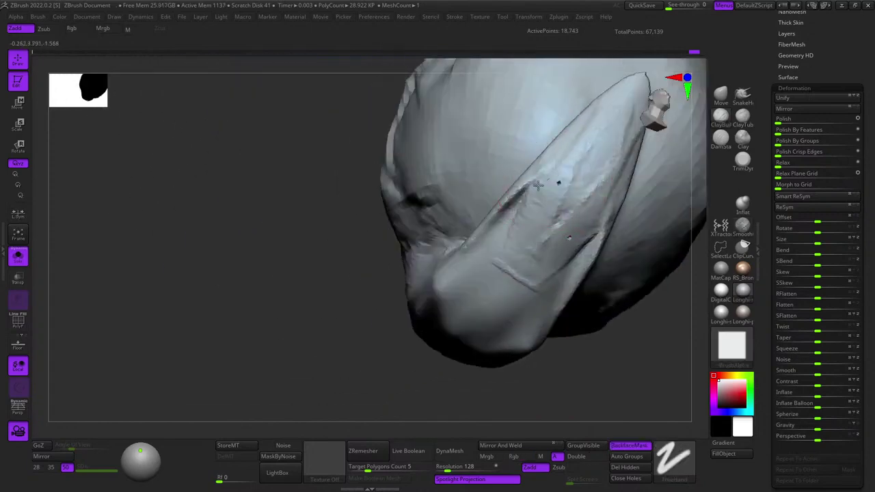
drag(592, 229, 539, 312)
drag(578, 253, 512, 335)
drag(509, 212, 453, 303)
right_drag(453, 303, 517, 221)
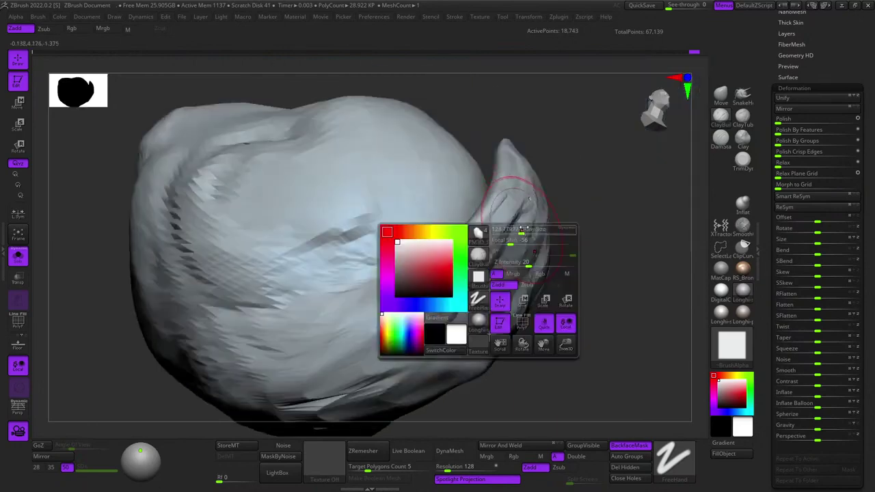
Thicken the middle of the tail's outer edge with ClayBuildup strokes and smooth it down toward the bend.
right_drag(568, 198, 523, 215)
mouse_move(522, 214)
mouse_down()
mouse_move(455, 333)
mouse_move(525, 258)
mouse_up()
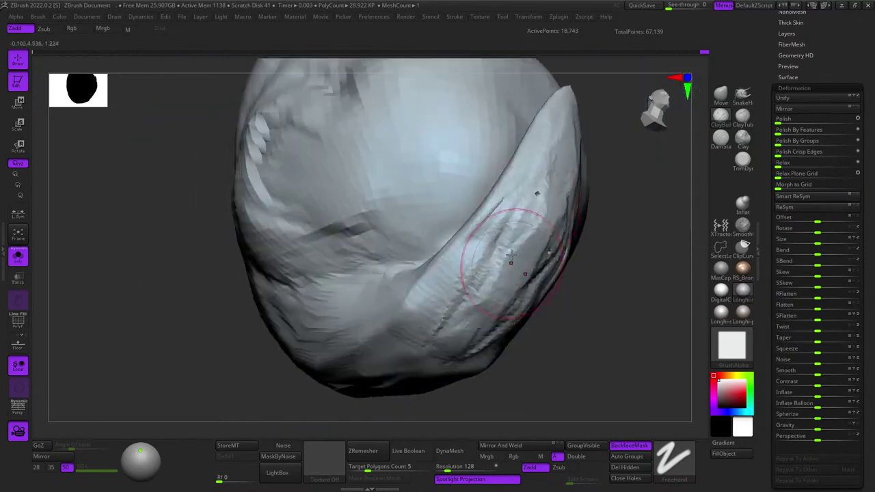
mouse_move(512, 256)
right_down()
mouse_move(536, 183)
mouse_move(543, 196)
right_up()
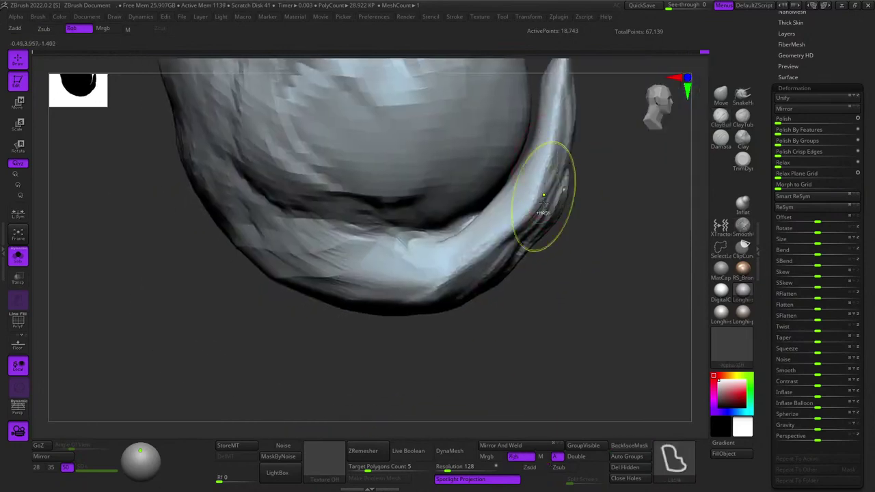
drag(565, 181, 536, 224)
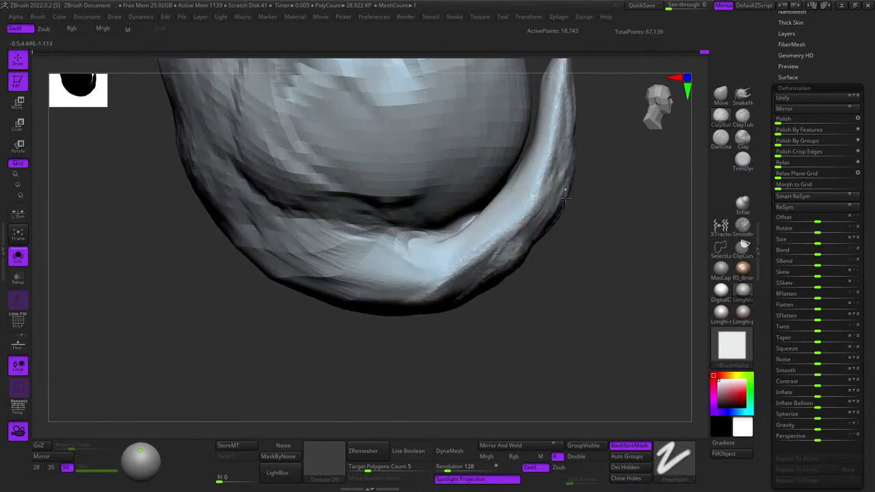
shift+drag(565, 198, 518, 260)
Fill out the underside of the tail's bend where it joins the body with clay strokes and smooth the surface.
ctrl+right_drag(514, 270, 547, 217)
mouse_move(547, 218)
ctrl+right_down()
mouse_move(549, 264)
mouse_move(483, 199)
mouse_move(507, 224)
mouse_move(494, 266)
mouse_move(485, 257)
ctrl+right_up()
ctrl+right_drag(485, 257, 483, 218)
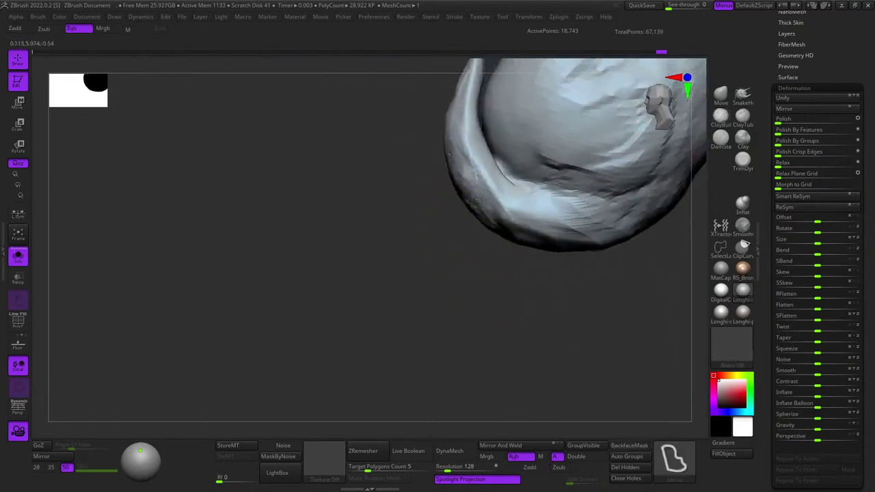
drag(523, 252, 543, 245)
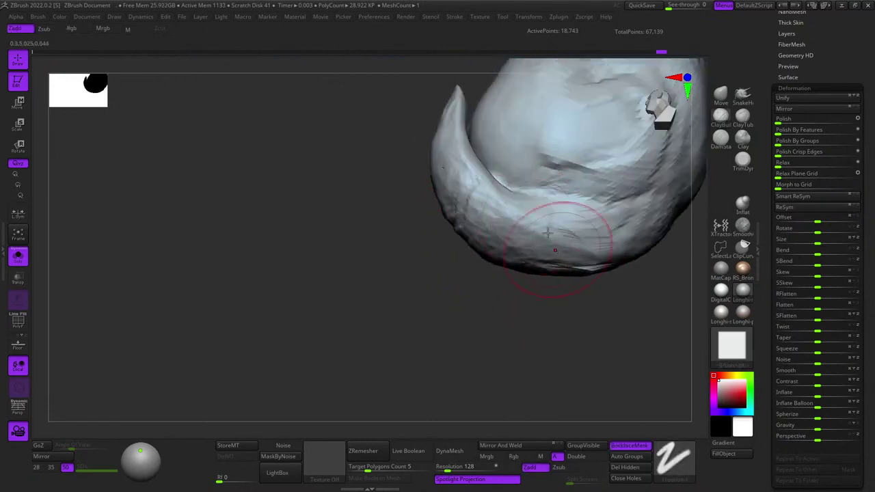
right_drag(548, 233, 521, 212)
shift+drag(522, 212, 500, 198)
drag(542, 217, 533, 233)
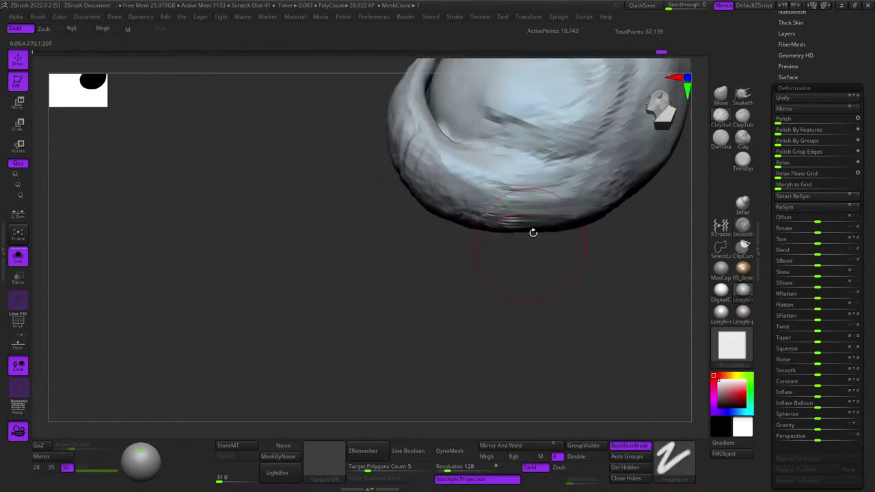
shift+drag(569, 205, 553, 182)
right_drag(553, 182, 487, 223)
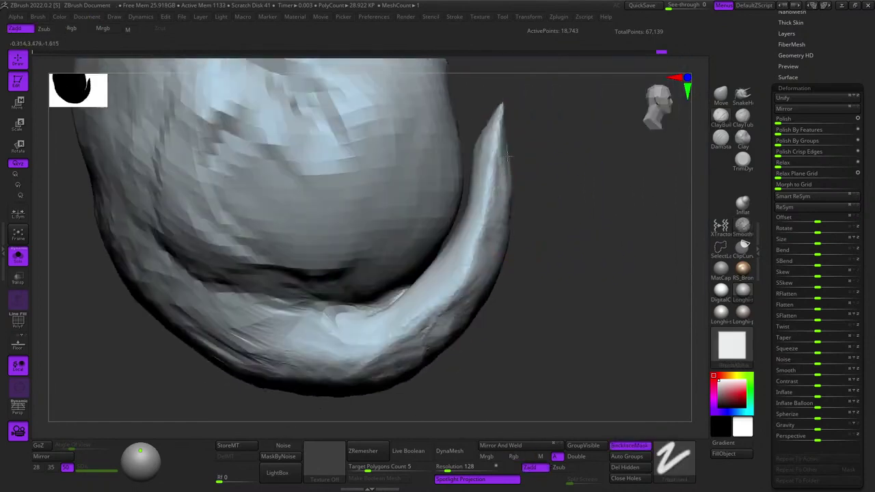
Build the tail's pointed tip into a thick rounded knob with ClayBuildup and check the tail's wireframe.
drag(507, 156, 492, 133)
mouse_move(492, 134)
alt+right_down()
mouse_move(530, 197)
mouse_move(522, 181)
alt+right_up()
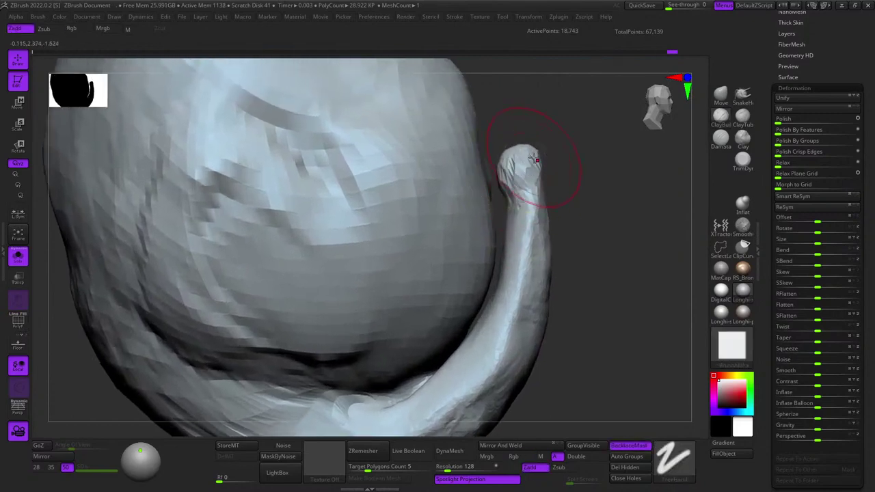
right_click(536, 161)
mouse_move(537, 160)
right_down()
mouse_move(520, 205)
mouse_move(536, 160)
right_up()
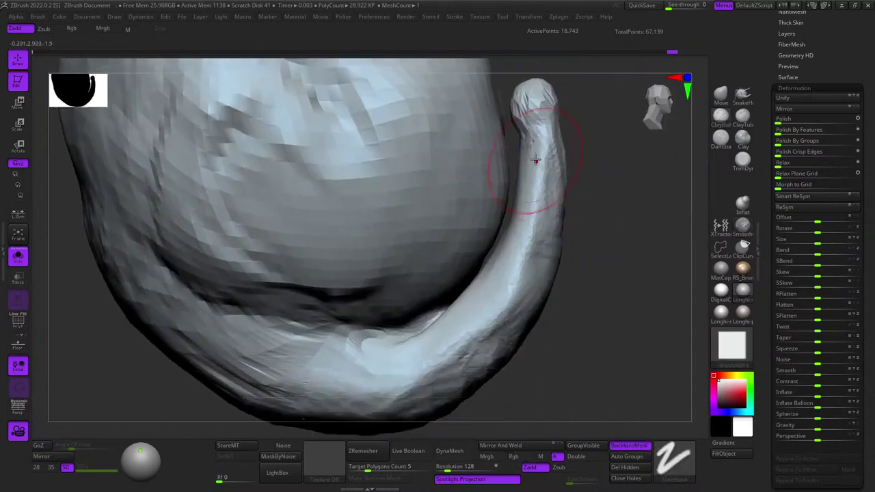
right_drag(526, 204, 544, 184)
right_drag(535, 236, 518, 163)
key(shift+f)
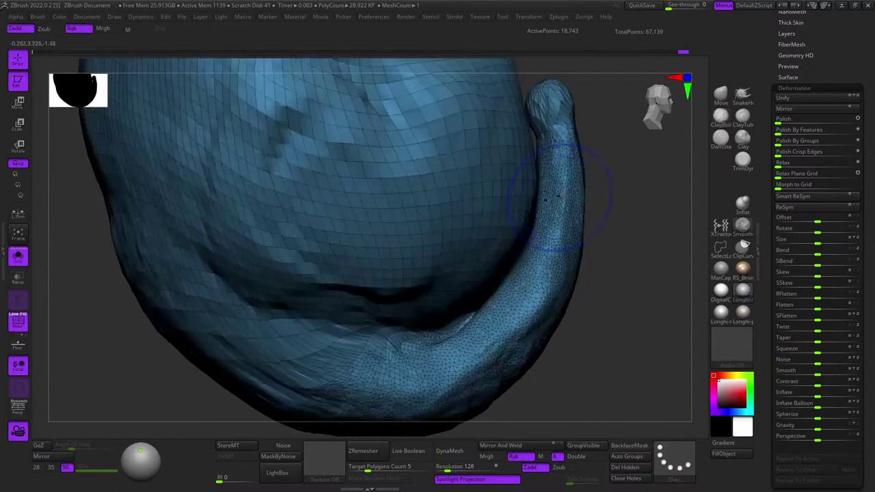
key(shift+f)
Add ClayBuildup volume along both sides of the tail from below the knob around the lower bend.
right_drag(573, 193, 564, 215)
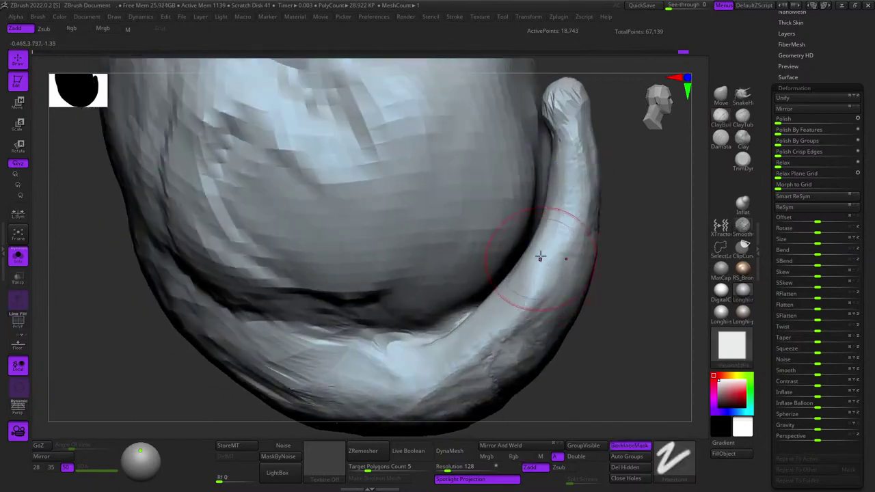
right_drag(540, 256, 422, 193)
mouse_move(582, 226)
right_down()
mouse_move(471, 233)
mouse_move(417, 140)
right_up()
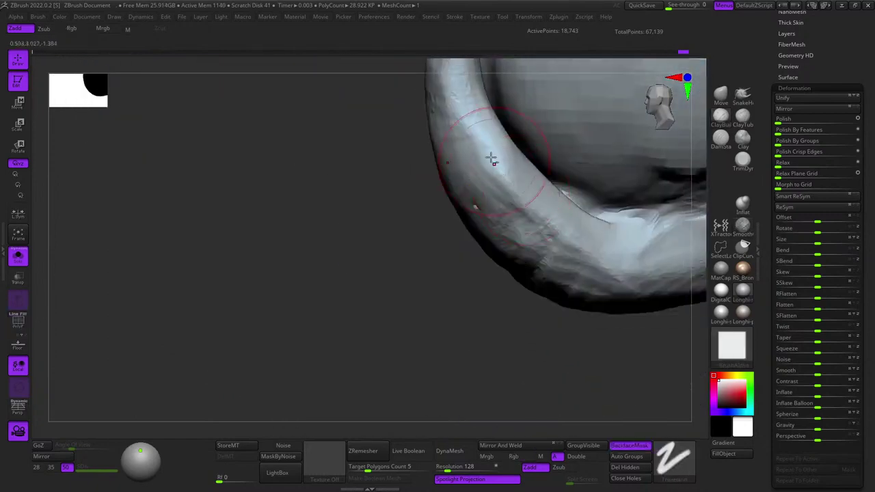
mouse_move(526, 203)
alt+right_down()
mouse_move(467, 226)
mouse_move(450, 215)
alt+right_up()
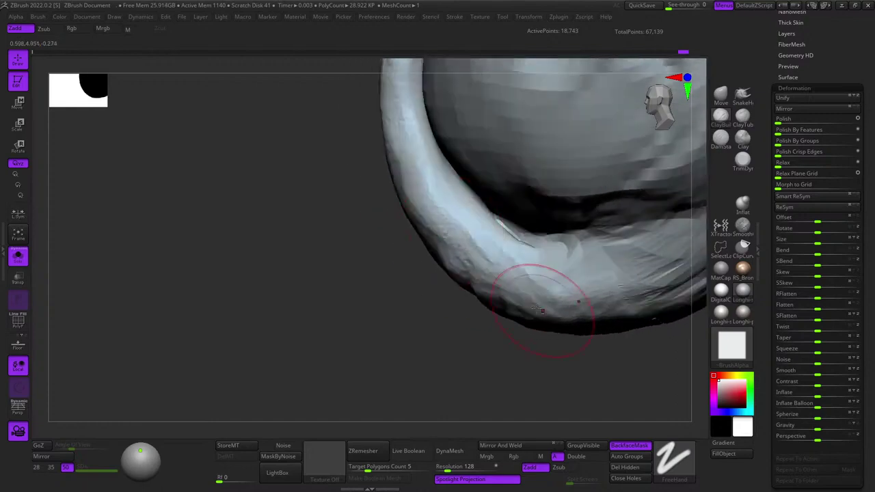
right_drag(539, 309, 479, 301)
ctrl+right_drag(479, 301, 473, 185)
mouse_move(473, 185)
right_down()
mouse_move(471, 143)
mouse_move(478, 287)
right_up()
right_drag(479, 288, 509, 220)
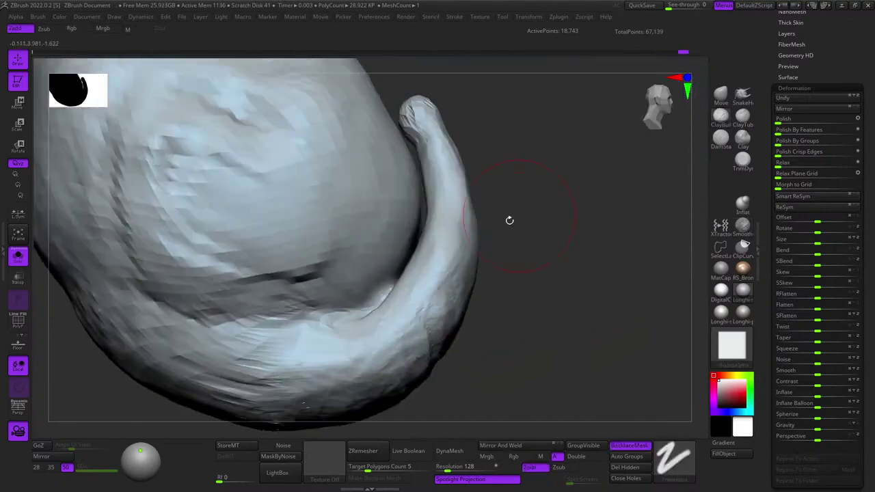
drag(509, 221, 531, 168)
drag(513, 238, 520, 180)
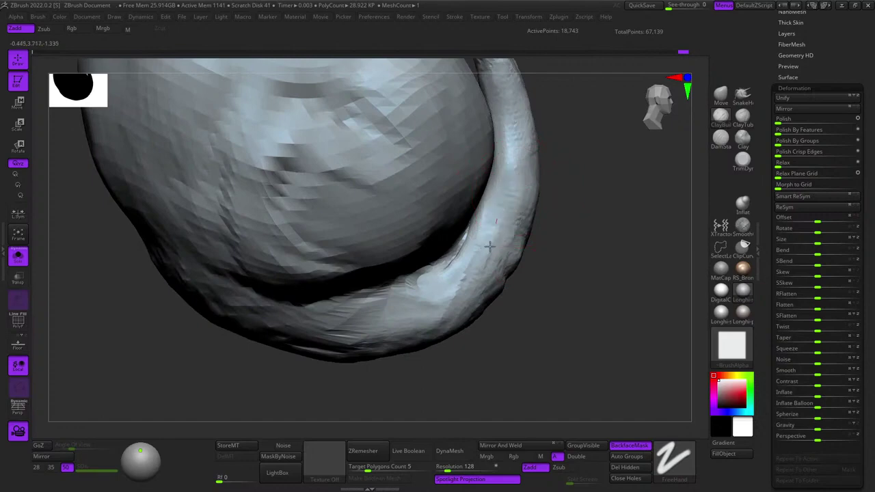
mouse_move(490, 246)
mouse_down()
mouse_move(524, 185)
mouse_move(513, 157)
mouse_move(482, 152)
mouse_up()
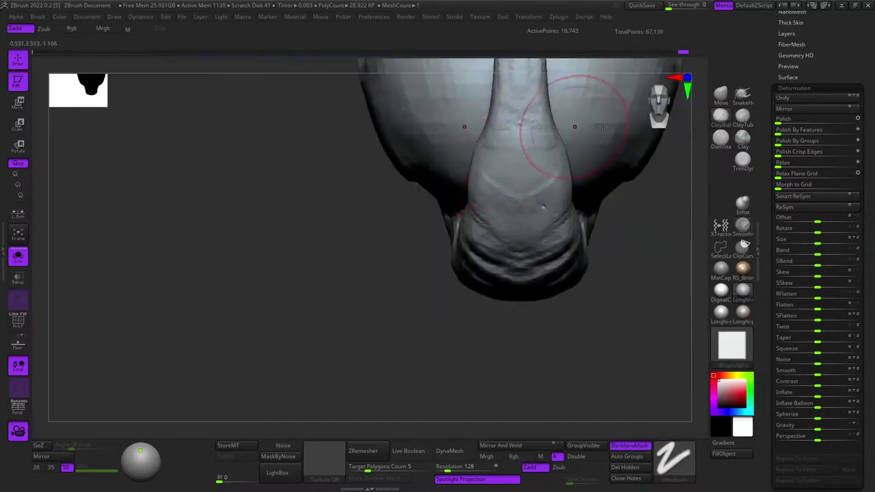
Reshape the side contours of the tail's wide lower part with the Move brush in front view.
click(727, 107)
ctrl+right_drag(457, 133, 434, 240)
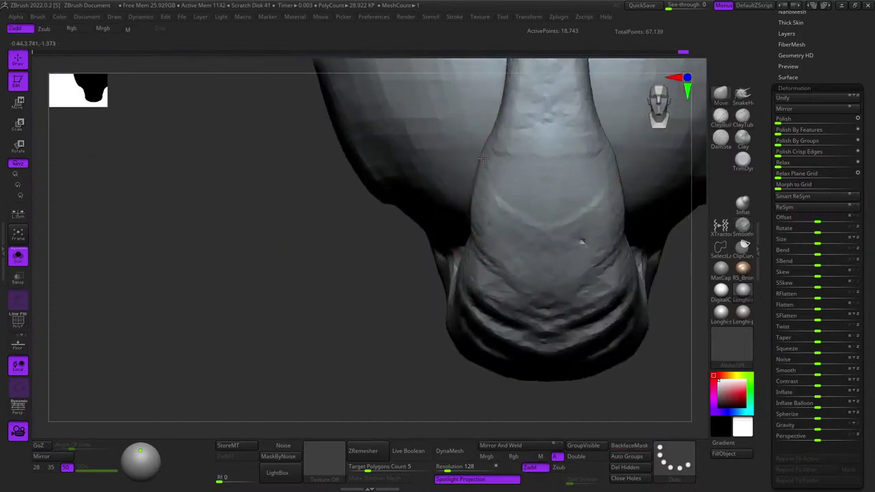
drag(486, 165, 548, 171)
ctrl+right_drag(548, 171, 492, 213)
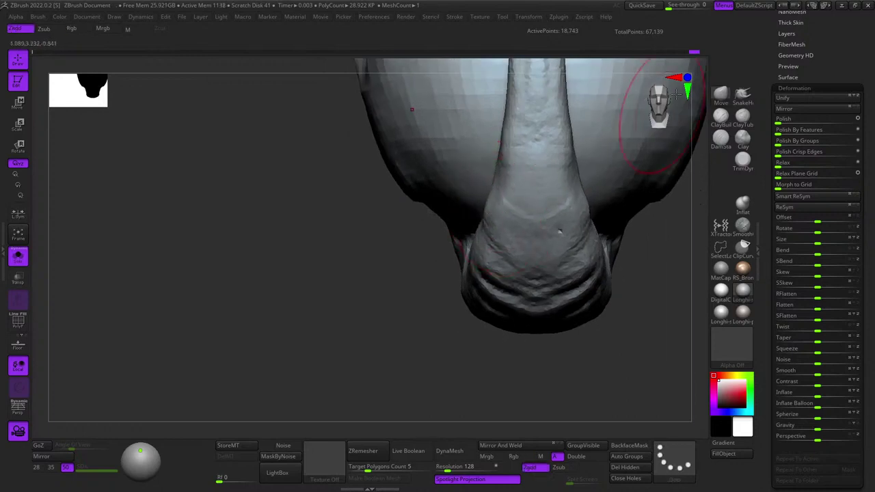
Build up the tail's outer surface and its transition into the lower back with ClayBuildup strokes.
click(720, 120)
mouse_move(629, 135)
right_down()
mouse_move(527, 143)
mouse_move(525, 198)
mouse_move(502, 180)
mouse_move(527, 198)
right_up()
mouse_move(569, 220)
right_down()
mouse_move(524, 170)
mouse_move(494, 170)
right_up()
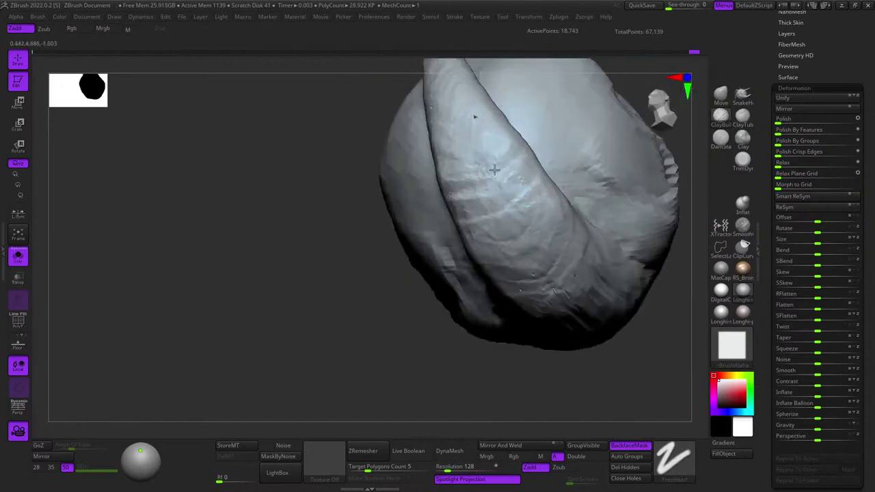
drag(545, 304, 547, 165)
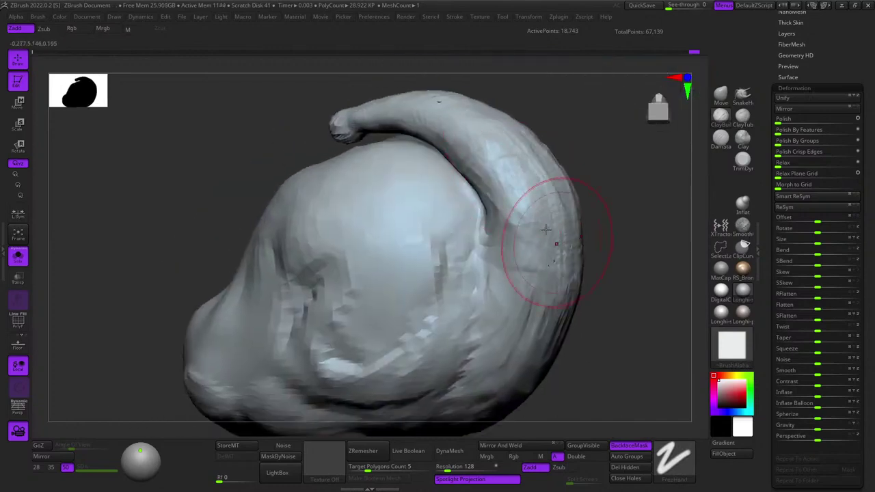
drag(529, 261, 558, 285)
mouse_move(534, 309)
right_down()
mouse_move(506, 162)
mouse_move(488, 172)
mouse_move(508, 215)
mouse_move(476, 225)
right_up()
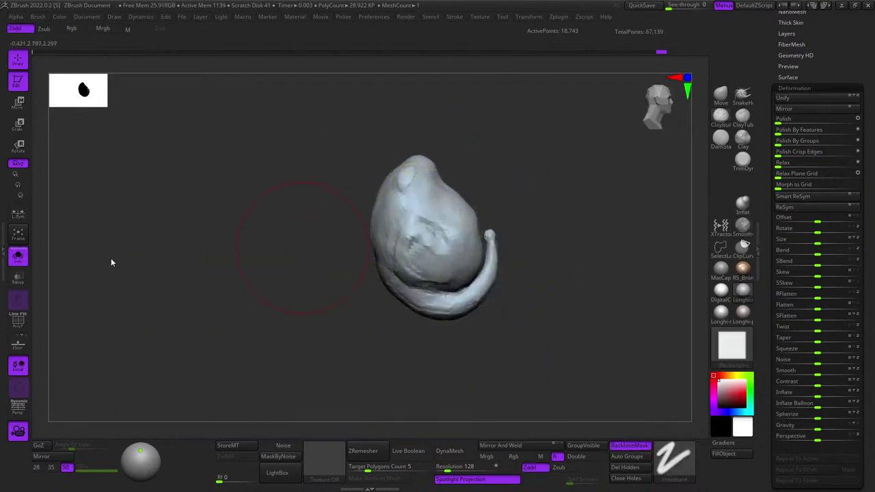
Turn off Solo mode to show the whole creature with its ball again, checking the wireframe.
key(shift+f)
key(shift+f)
click(19, 256)
key(shift+f)
key(shift+f)
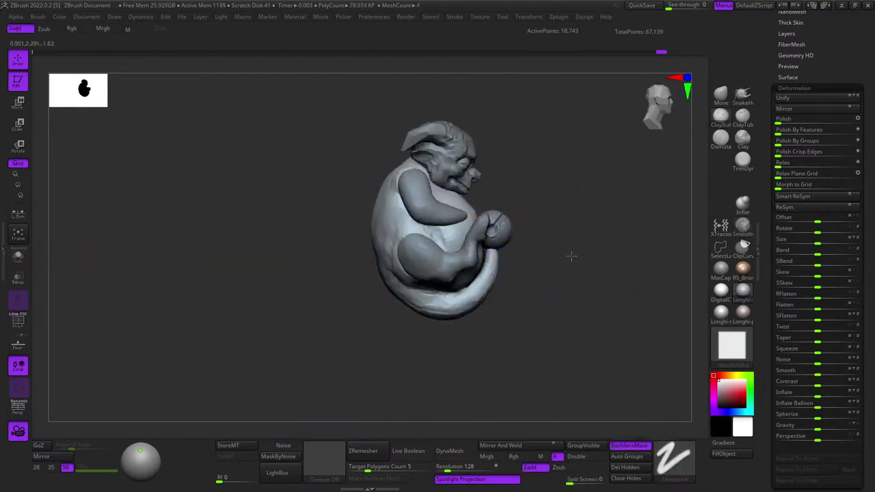
right_drag(570, 256, 524, 252)
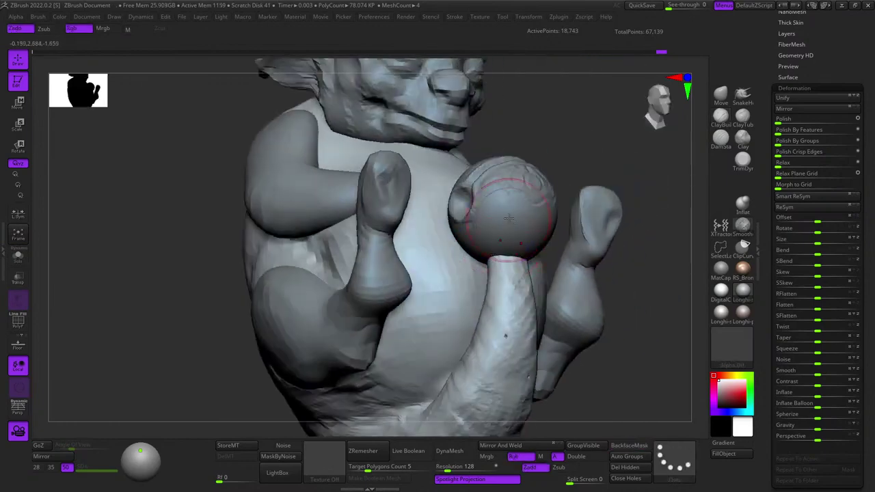
Select the ball subtool, move it vertically so it rests on the tail's tip, and return to draw mode.
shift+right_drag(521, 195, 459, 256)
alt+click(507, 214)
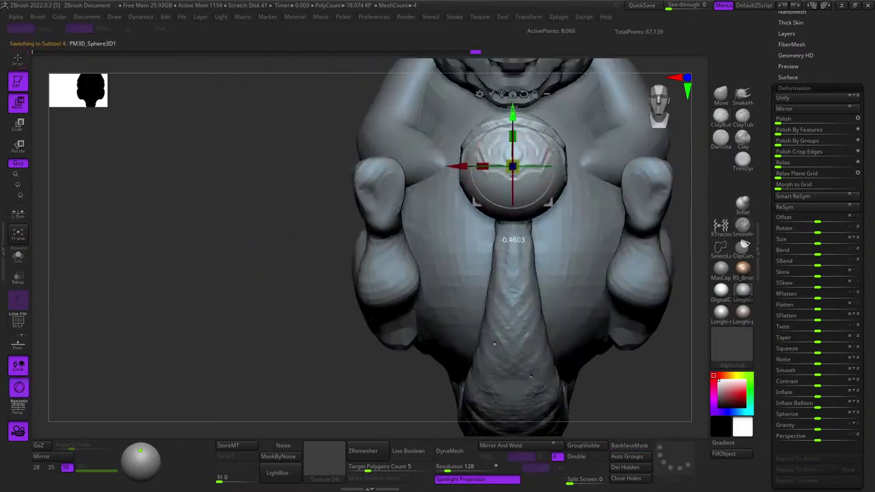
mouse_move(512, 107)
mouse_down()
mouse_move(513, 97)
mouse_move(513, 110)
mouse_up()
right_drag(602, 158, 540, 200)
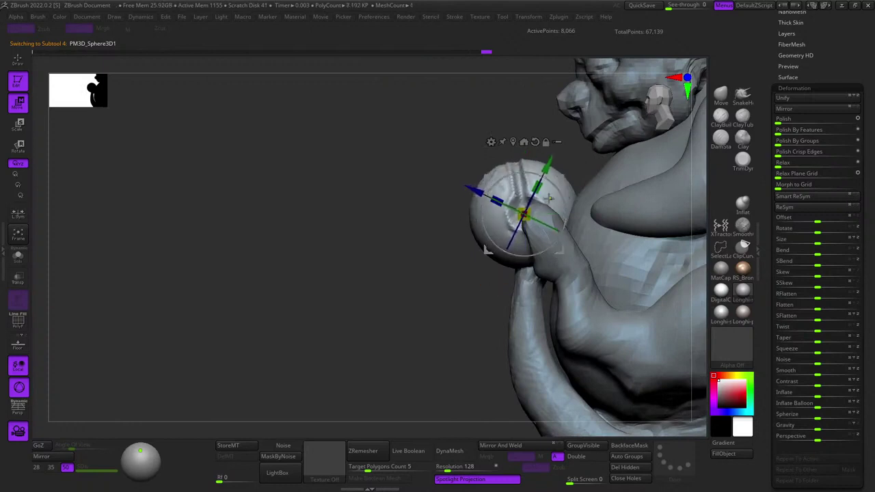
key(q)
mouse_move(428, 270)
right_down()
mouse_move(504, 267)
mouse_move(471, 240)
mouse_move(523, 261)
mouse_move(474, 256)
mouse_move(516, 194)
mouse_move(525, 236)
right_up()
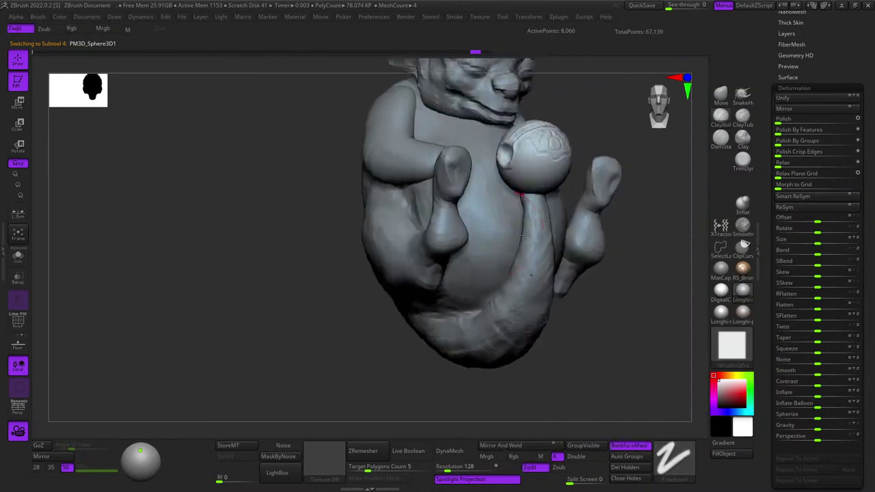
Select the body subtool again and smooth the tail just below the ball.
alt+click(500, 237)
shift+drag(494, 237, 508, 237)
right_drag(537, 238, 508, 246)
ctrl+right_drag(554, 205, 559, 230)
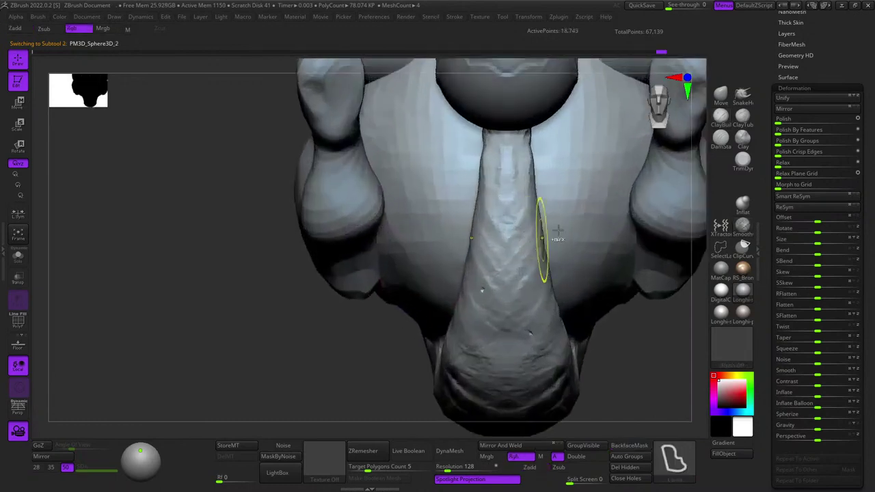
Refine the shape of the body's tail below the ball with the Move brush, adjusting the brush settings.
click(727, 99)
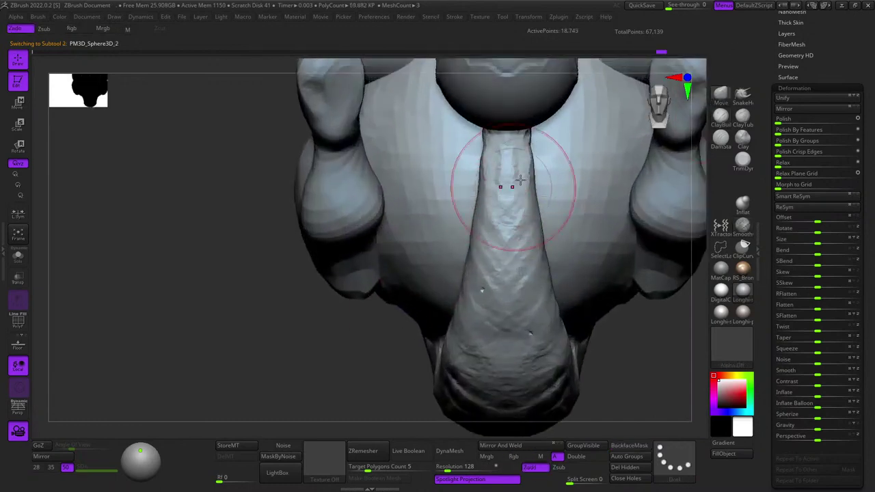
alt+right_drag(532, 199, 532, 149)
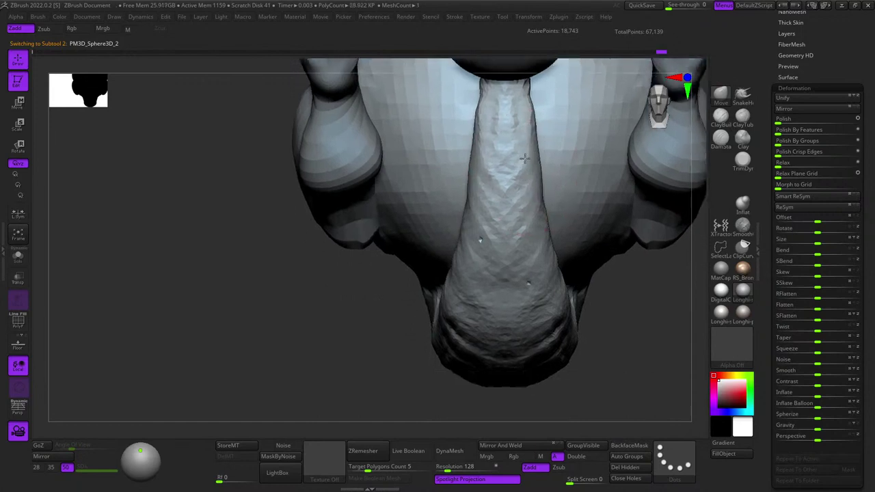
ctrl+right_drag(535, 229, 537, 206)
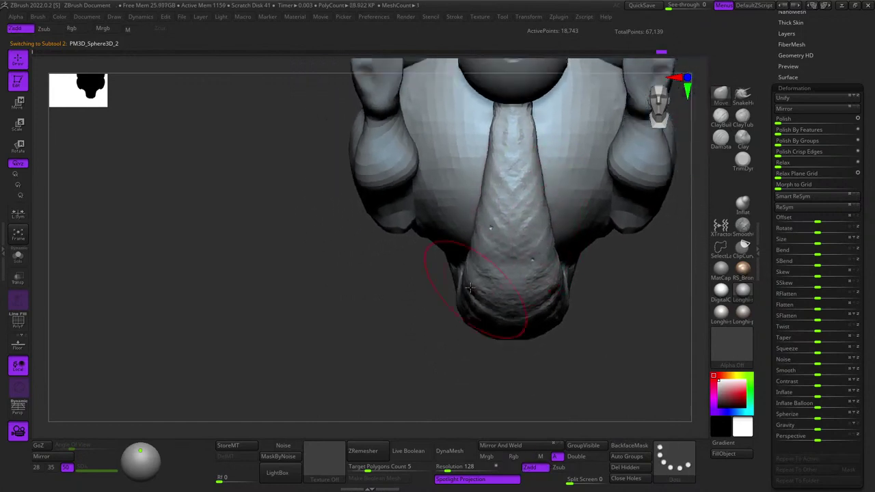
key(space)
ctrl+right_drag(474, 298, 478, 277)
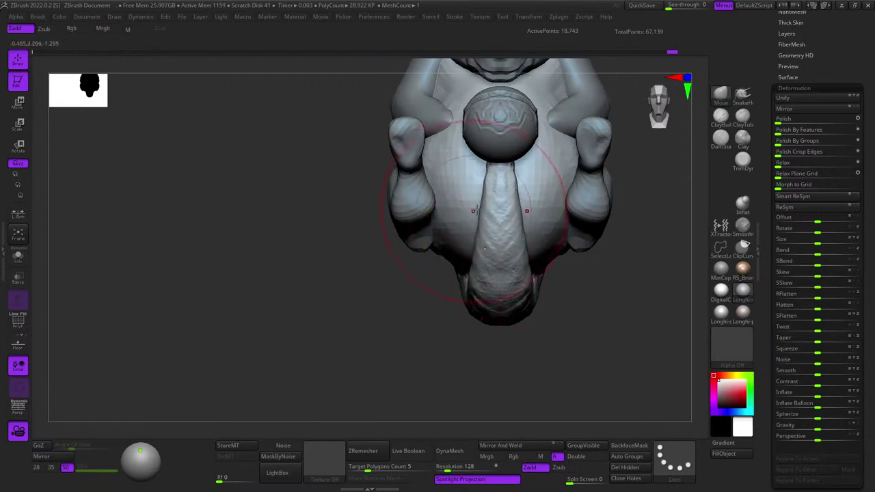
Examine the tail, body and ball from the front and side, checking the wireframe display.
right_drag(477, 211, 481, 212)
ctrl+right_drag(482, 212, 488, 231)
mouse_move(488, 231)
right_down()
mouse_move(556, 233)
mouse_move(484, 218)
mouse_move(486, 240)
right_up()
alt+right_drag(438, 169, 541, 171)
key(space)
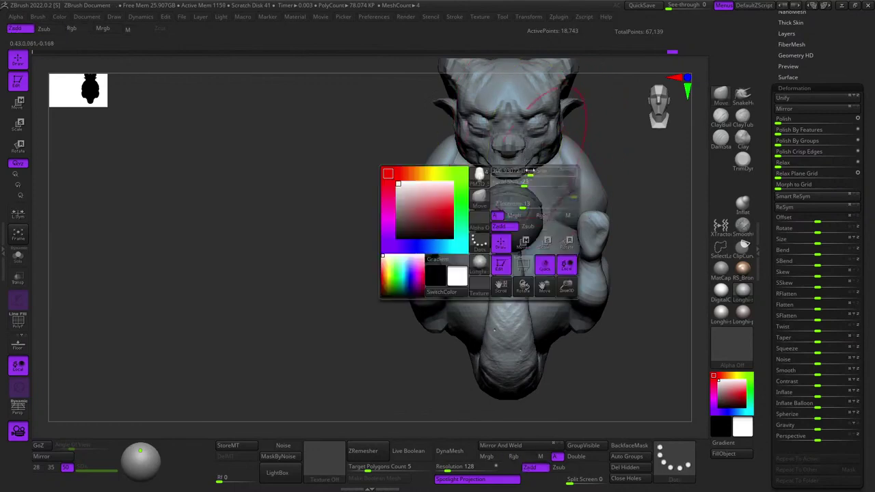
ctrl+right_drag(518, 229, 528, 206)
ctrl+right_drag(528, 205, 527, 231)
key(shift+f)
key(shift+f)
shift+right_drag(527, 287, 537, 220)
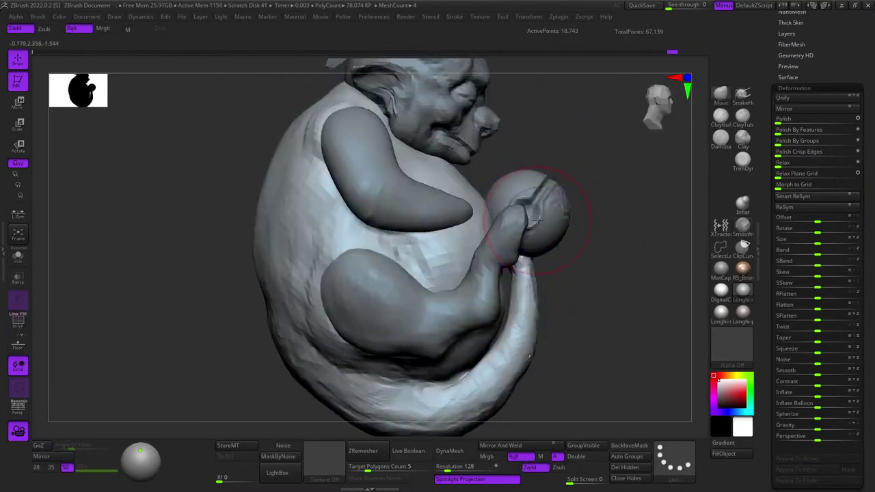
Select the ball subtool, step back through its history and restore its position on the tail's tip, checking the wireframe.
alt+click(539, 219)
key(ctrl+z)
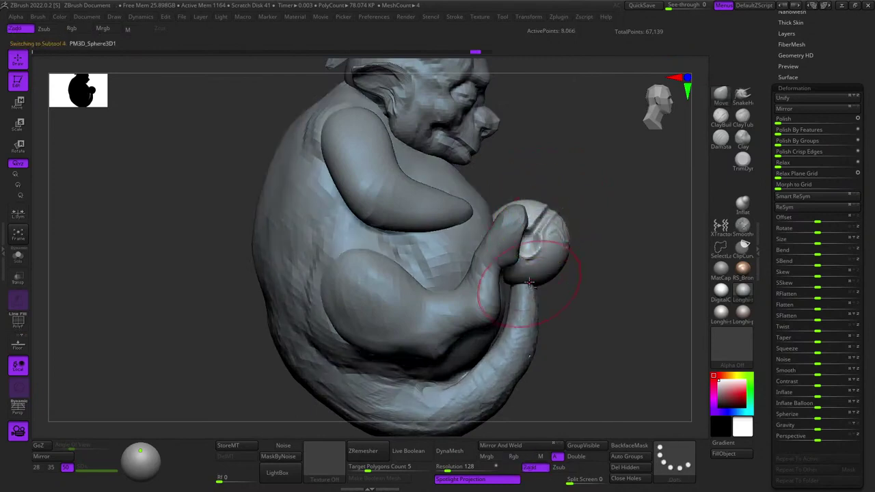
alt+right_drag(529, 282, 530, 208)
mouse_move(529, 209)
shift+right_down()
mouse_move(497, 234)
mouse_move(513, 250)
mouse_move(467, 252)
mouse_move(504, 265)
shift+right_up()
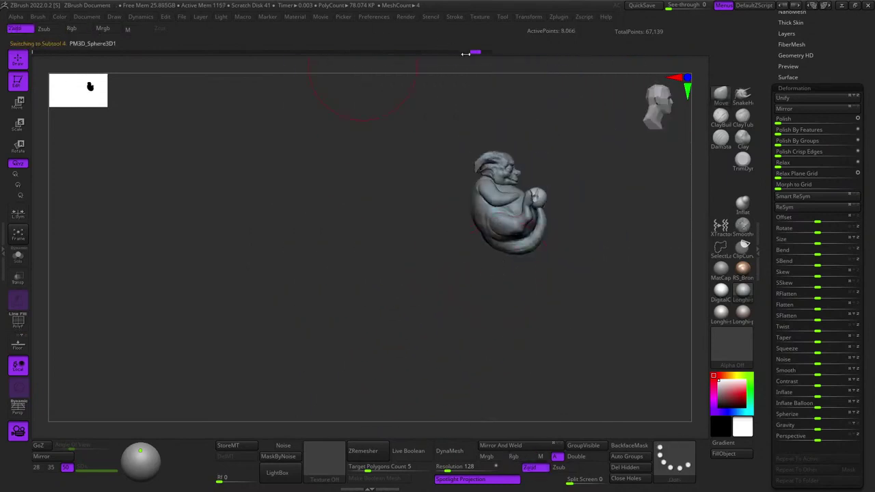
ctrl+right_drag(500, 118, 472, 171)
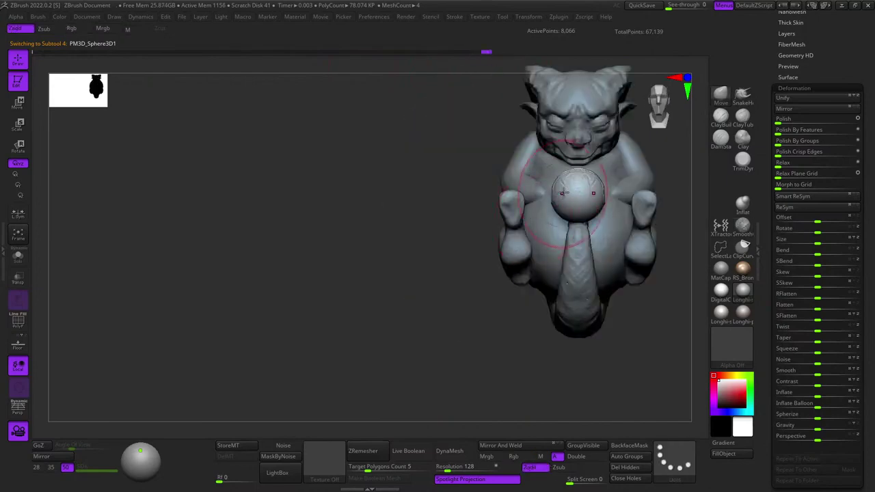
key(shift+f)
key(shift+f)
Choose the bronze material, enable material-only painting and fill the ball with it.
right_drag(571, 199, 459, 257)
right_drag(460, 257, 494, 261)
click(736, 277)
key(space)
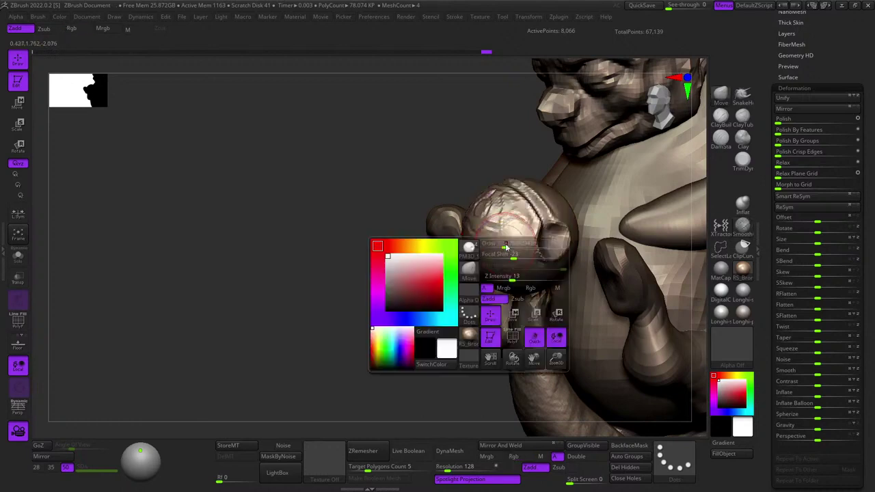
click(559, 289)
key(space)
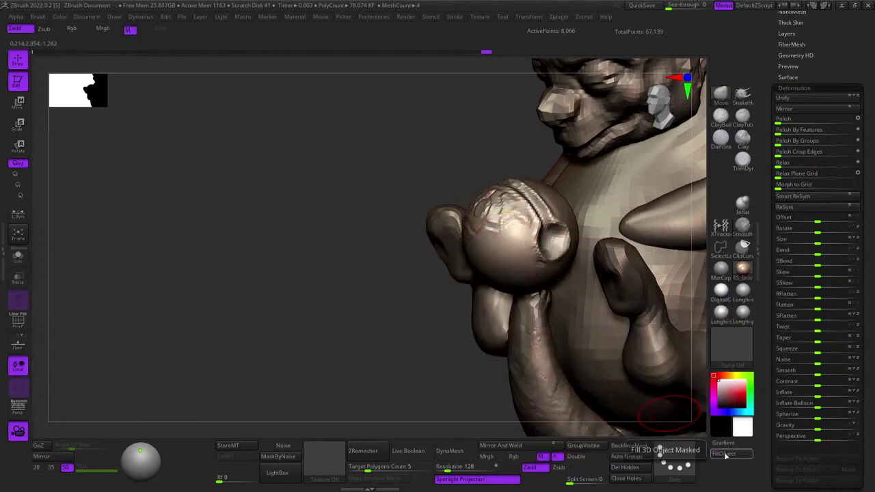
click(718, 456)
key(shift+f)
key(shift+f)
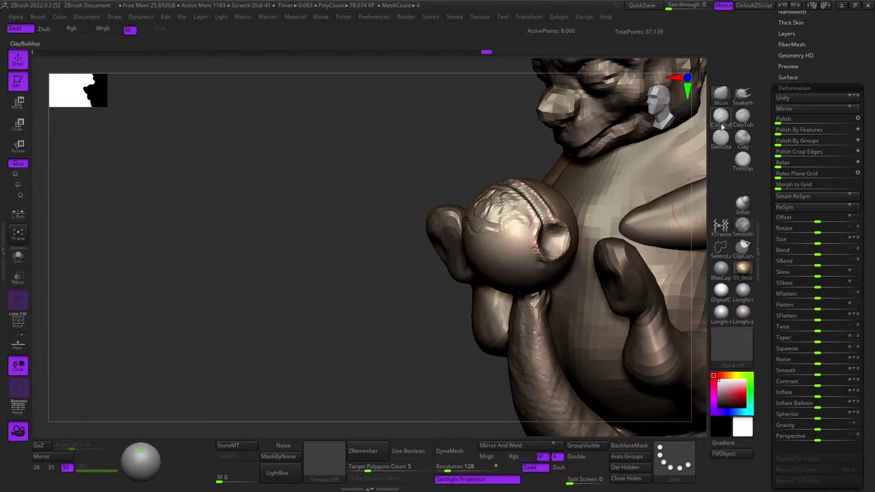
Make the blue-grey Longhi material active for the unfilled parts and activate the Paint brush.
click(723, 273)
click(721, 295)
click(742, 292)
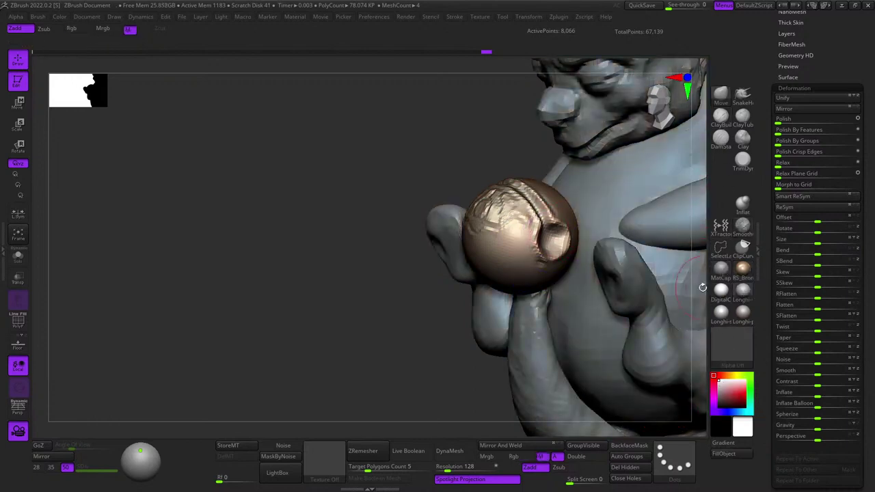
right_drag(397, 246, 458, 195)
right_drag(458, 195, 525, 224)
key(b)
key(p)
key(a)
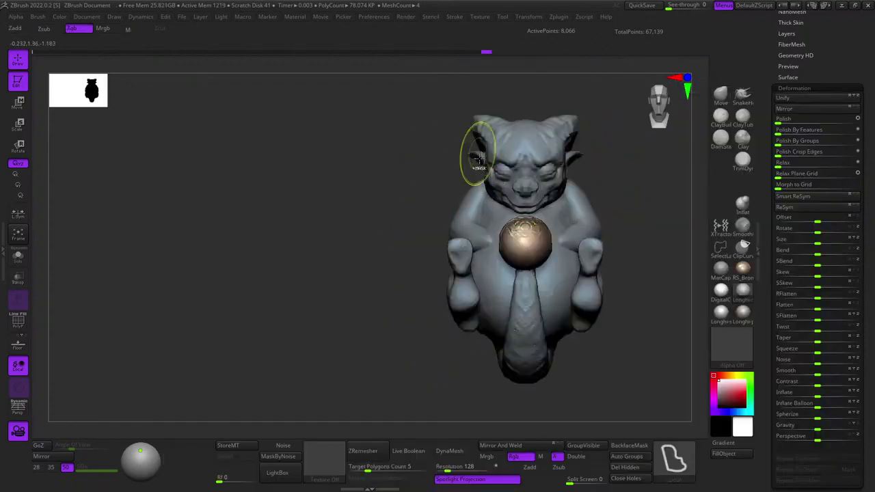
Try a light pink colour and fill the ball with it.
ctrl+right_drag(479, 161, 492, 230)
right_click(492, 229)
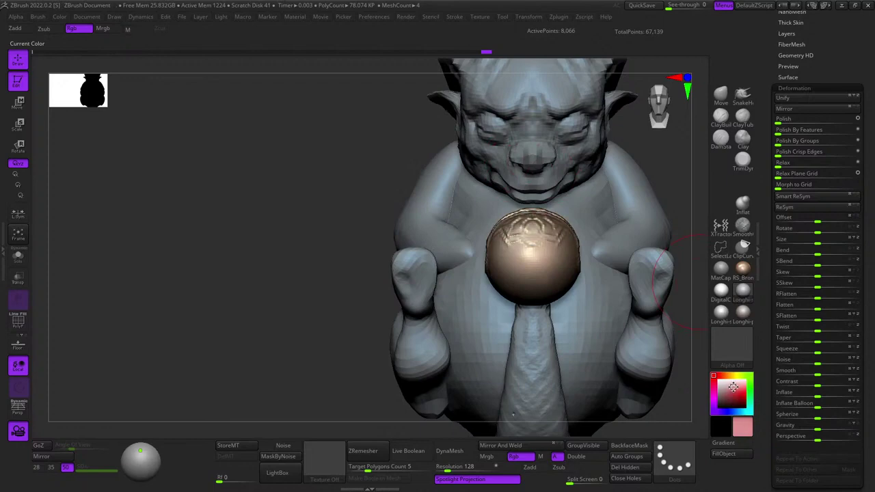
drag(733, 387, 735, 387)
alt+right_drag(473, 138, 485, 249)
right_click(485, 249)
right_drag(509, 197, 546, 243)
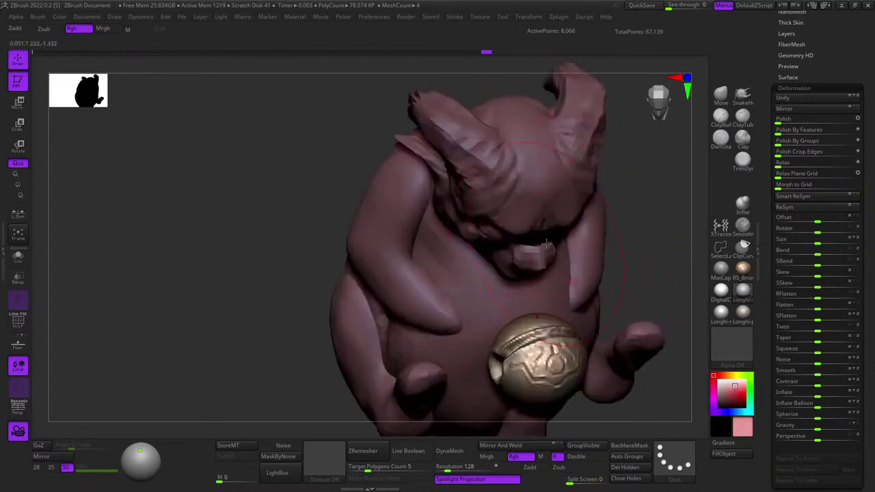
key(space)
click(731, 456)
shift+right_drag(650, 369, 566, 277)
key(shift+f)
key(shift+f)
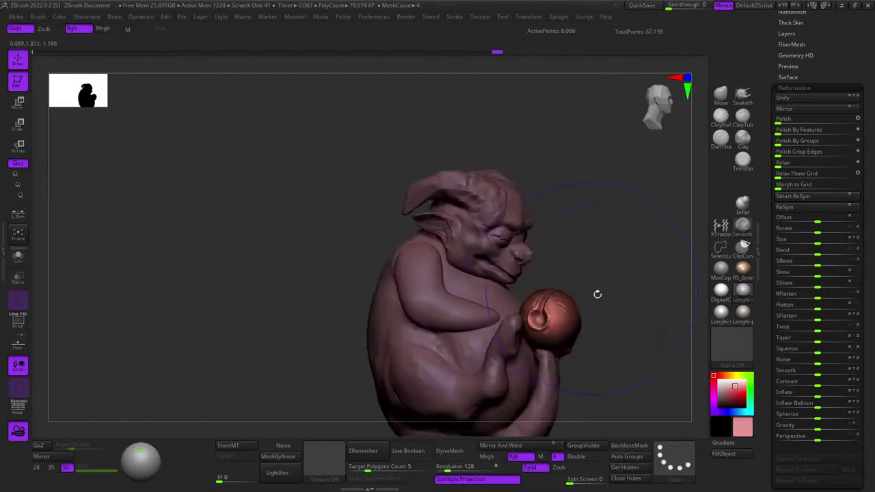
Set the active colour to white, then step back and forward through the ball's history to keep only its bronze fill.
click(716, 378)
key(shift+f)
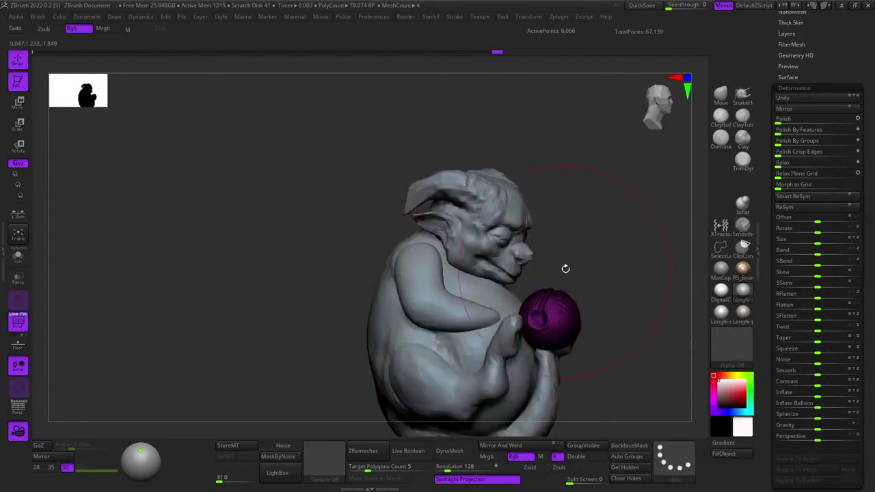
key(shift+f)
key(ctrl+z)
right_drag(611, 271, 567, 279)
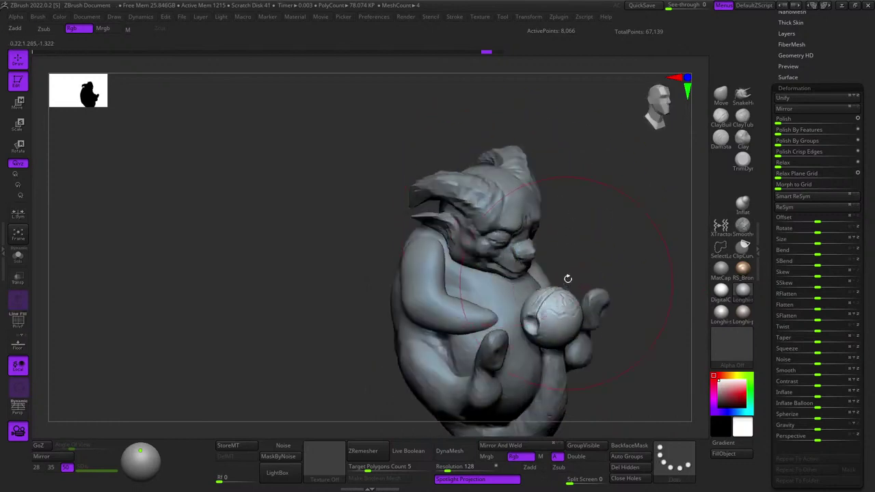
click(497, 53)
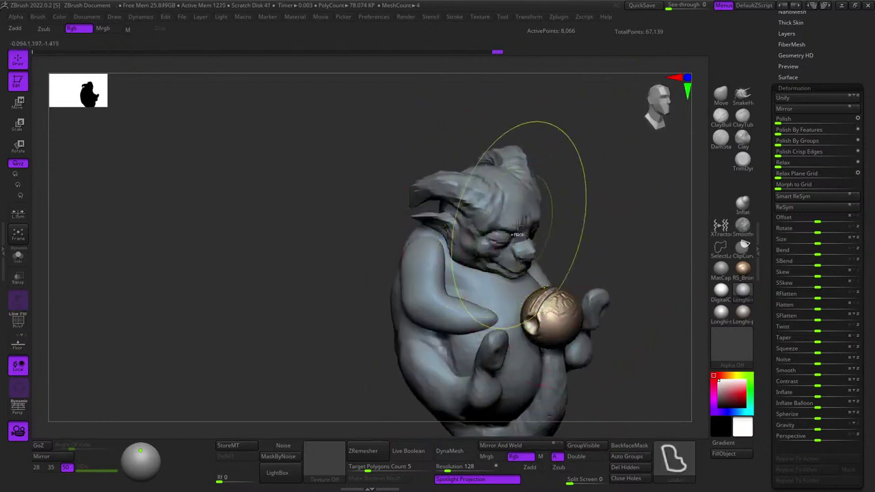
Select the head subtool and fill it with white.
ctrl+right_drag(540, 204, 553, 228)
alt+click(503, 134)
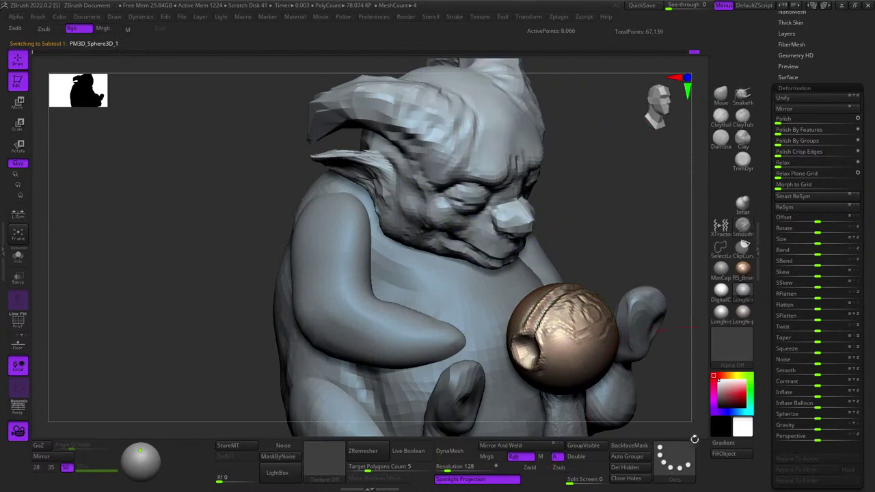
click(723, 456)
alt+right_drag(479, 301, 533, 174)
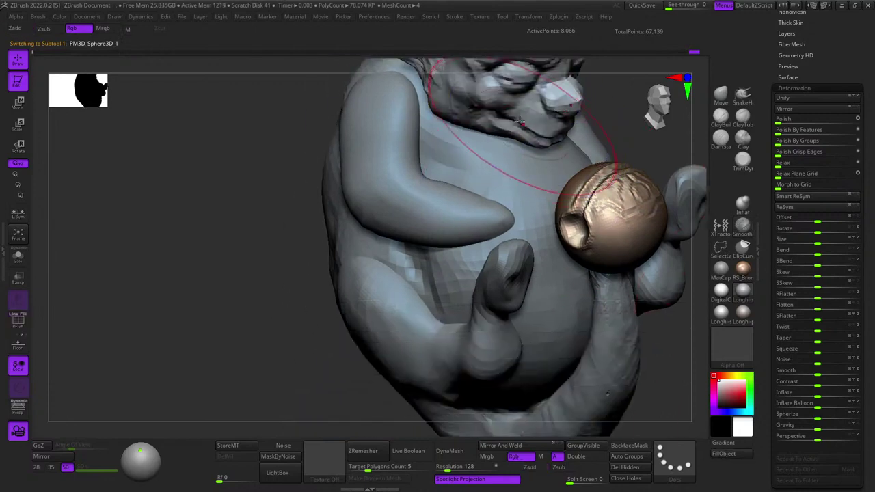
Pick a muted red colour and paint the top of the creature's head and forehead softly with it.
alt+right_drag(521, 82, 510, 181)
ctrl+right_drag(509, 182, 507, 203)
right_drag(484, 151, 535, 307)
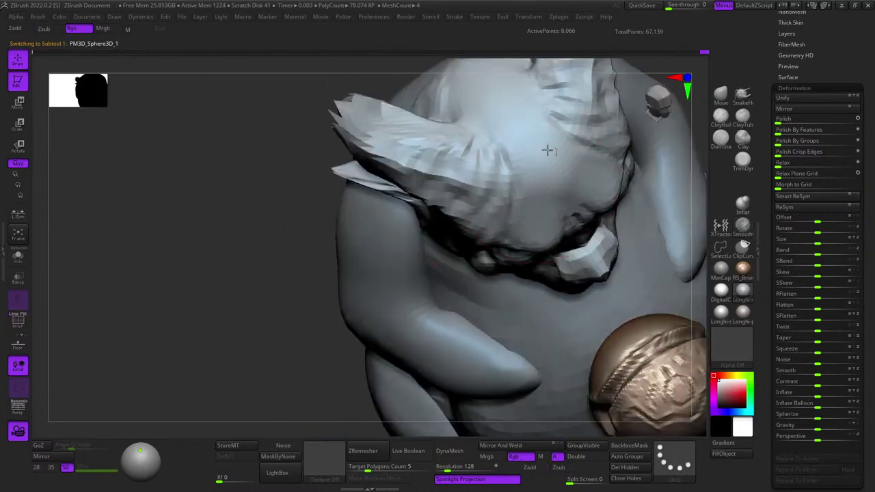
key(space)
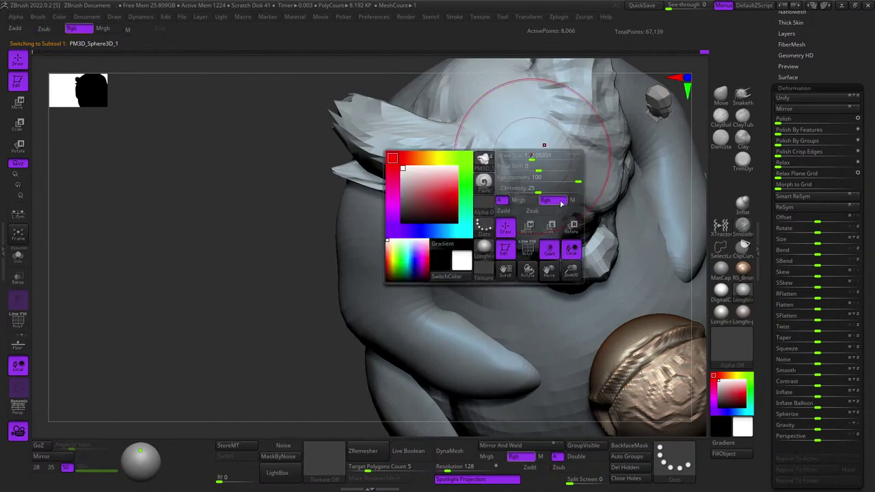
click(732, 392)
mouse_move(545, 168)
alt+right_down()
mouse_move(558, 226)
mouse_move(522, 204)
mouse_move(474, 285)
alt+right_up()
key(space)
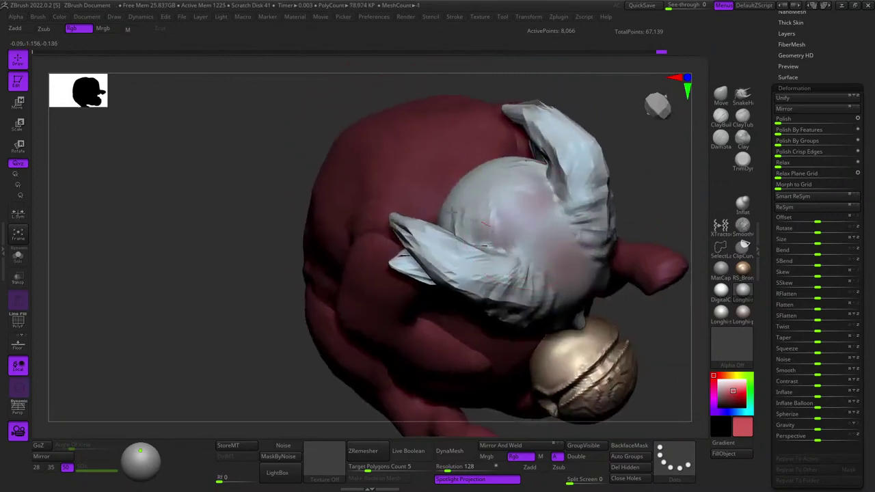
right_drag(582, 307, 581, 223)
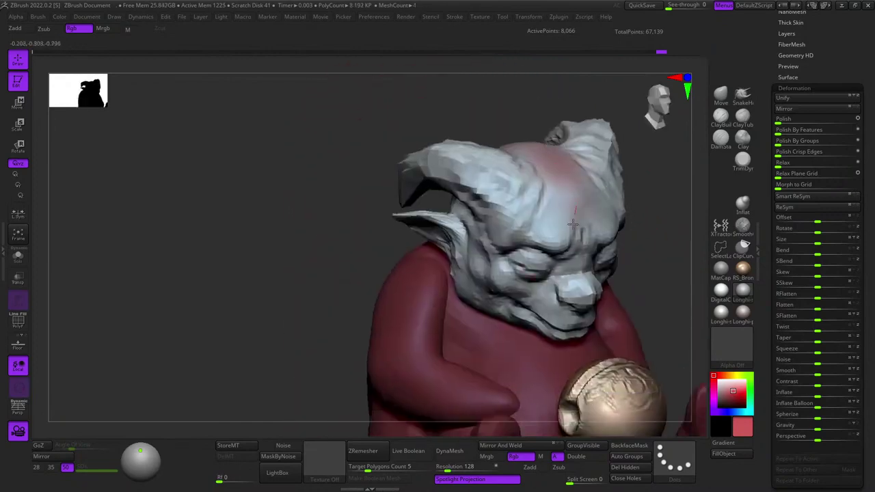
alt+right_drag(563, 324, 530, 212)
Select the body subtool and paint the chest and belly with the muted red.
alt+click(507, 243)
alt+right_drag(506, 244, 512, 130)
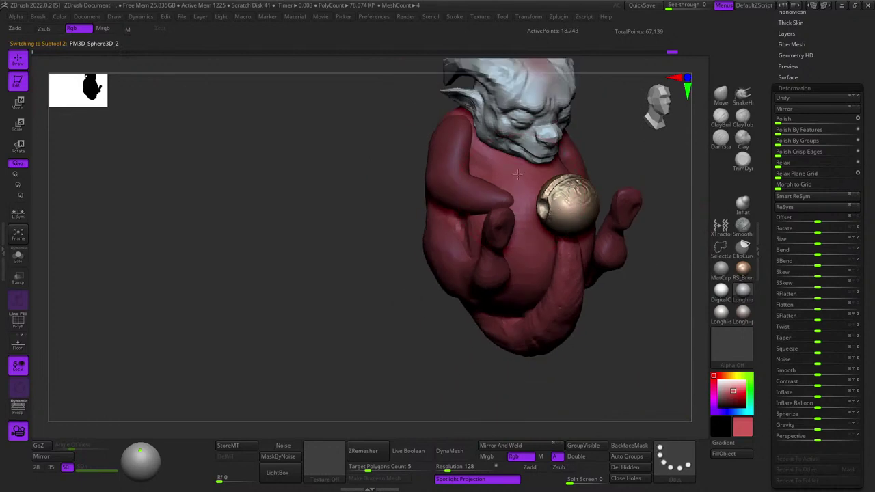
mouse_move(526, 206)
mouse_down()
mouse_move(520, 257)
mouse_move(533, 292)
mouse_up()
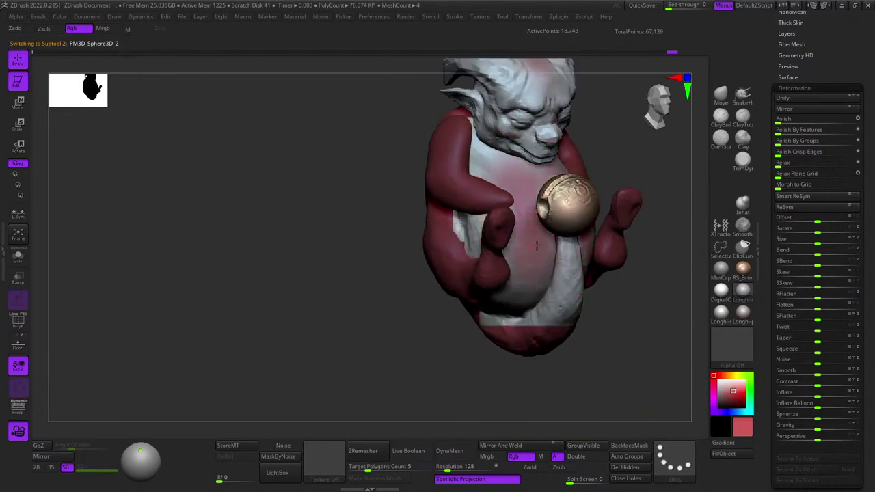
drag(537, 245, 547, 262)
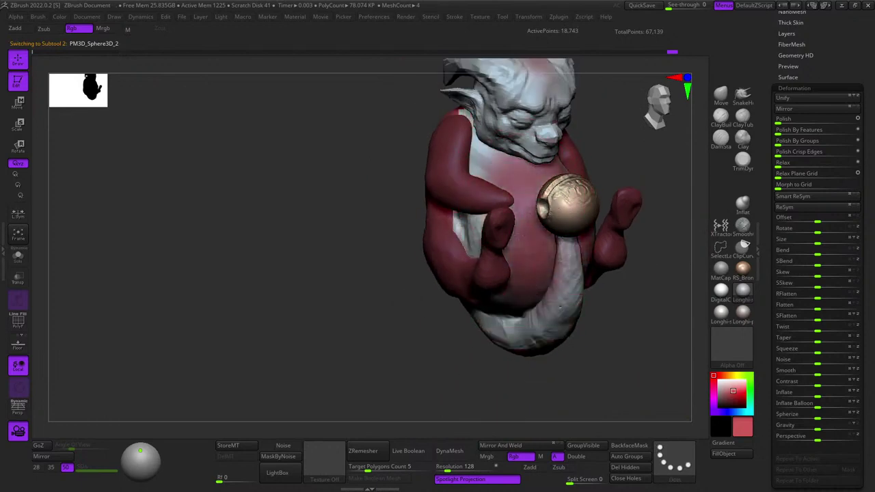
Pick a dark purple colour, select the limbs subtool and paint the arms and legs with it.
mouse_move(383, 198)
right_down()
mouse_move(437, 189)
mouse_move(502, 201)
mouse_move(449, 208)
mouse_move(408, 288)
mouse_move(412, 335)
right_up()
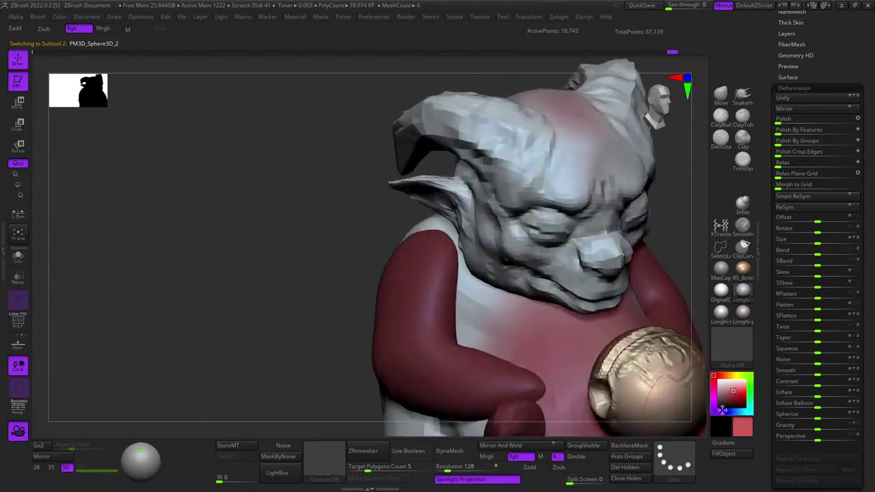
drag(722, 400, 720, 401)
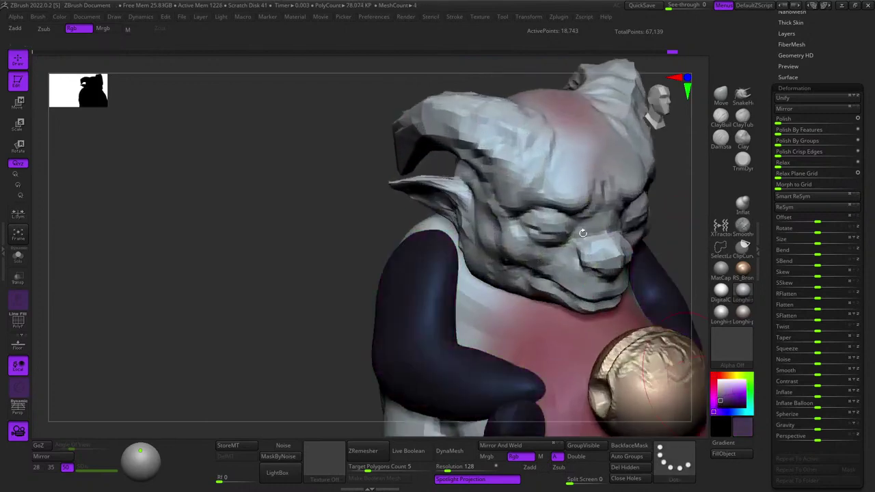
alt+click(537, 188)
ctrl+right_drag(560, 213, 546, 122)
alt+right_drag(478, 208, 533, 225)
mouse_move(534, 226)
ctrl+right_down()
mouse_move(524, 186)
mouse_move(533, 100)
mouse_move(516, 213)
ctrl+right_up()
alt+click(515, 250)
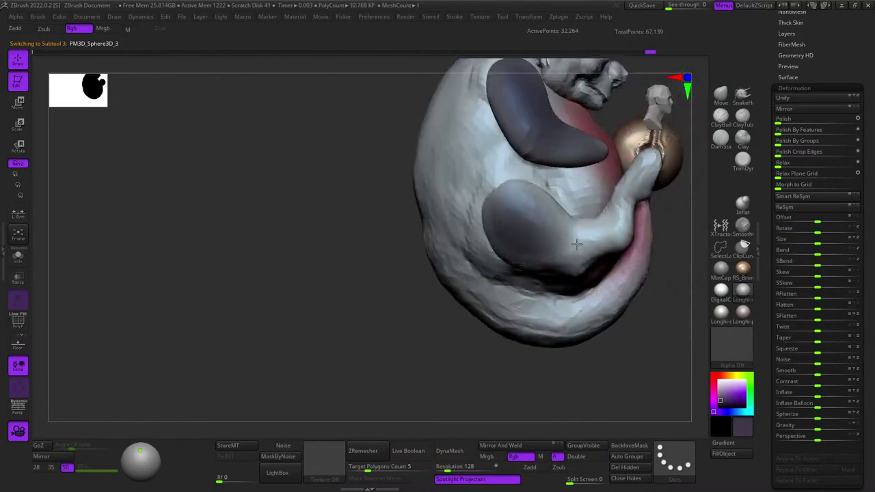
mouse_move(577, 244)
mouse_down()
mouse_move(619, 212)
mouse_move(554, 229)
mouse_up()
alt+right_drag(561, 230, 518, 246)
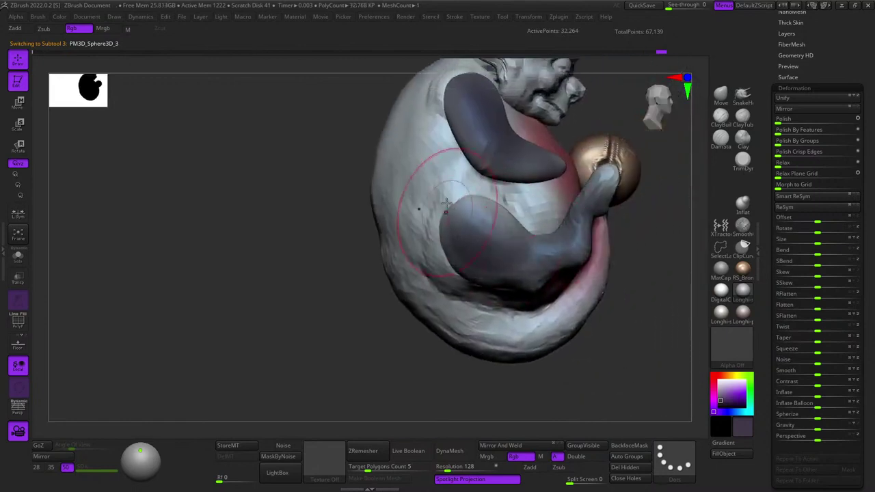
Select the body subtool and paint the back and the base of the tail dark purple.
right_drag(446, 204, 506, 204)
alt+click(534, 231)
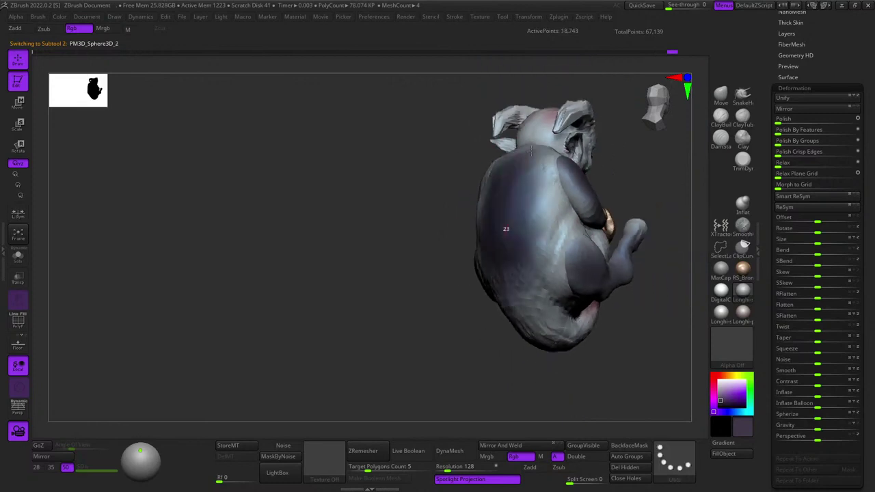
right_drag(553, 287, 535, 300)
mouse_move(540, 329)
mouse_down()
mouse_move(611, 353)
mouse_move(608, 322)
mouse_up()
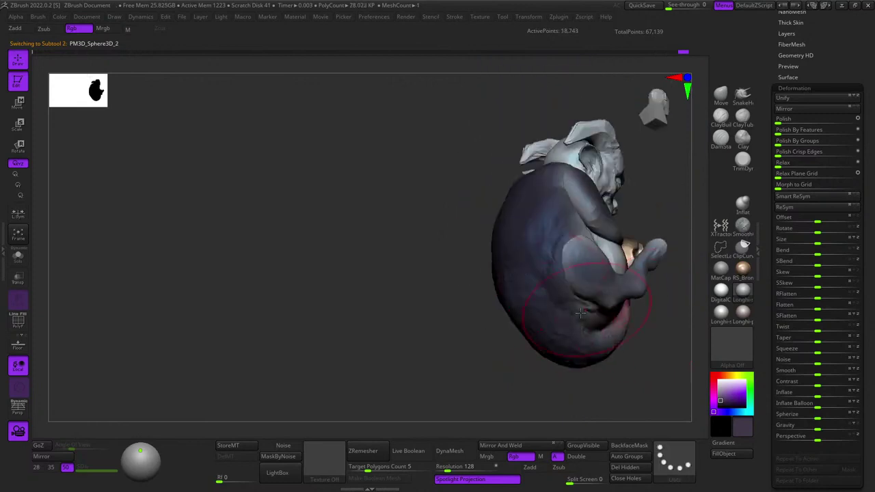
Paint the pale areas on the body's flanks around the arm and thigh dark purple.
mouse_move(608, 318)
right_down()
mouse_move(557, 260)
mouse_move(534, 308)
mouse_move(472, 308)
mouse_move(503, 348)
right_up()
right_click(547, 286)
key(shift+f)
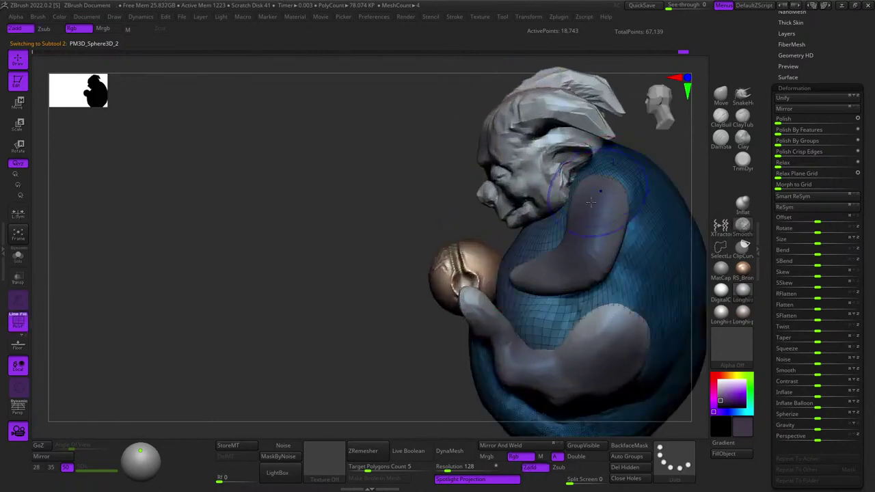
key(shift+f)
alt+right_drag(580, 321, 528, 264)
right_click(528, 264)
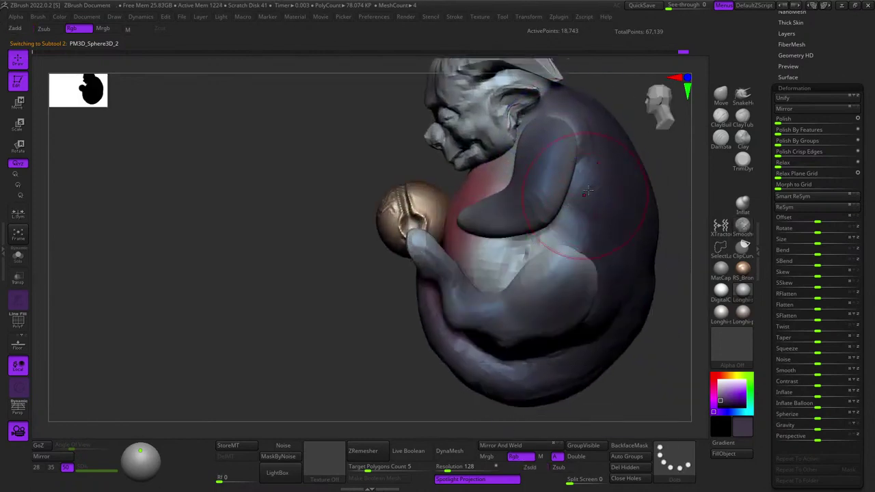
drag(589, 192, 538, 260)
mouse_move(590, 230)
right_down()
mouse_move(527, 296)
mouse_move(534, 238)
right_up()
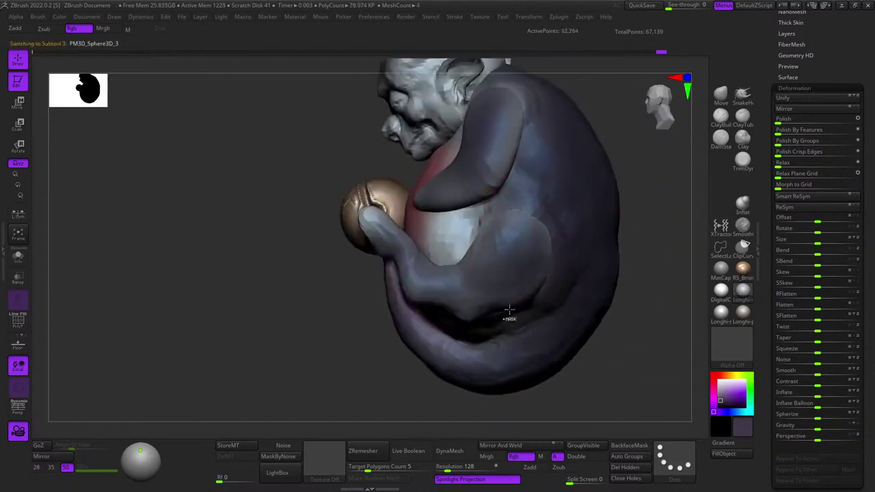
Select the limbs subtool and extend the dark purple paint over the thighs and lower legs.
mouse_move(509, 310)
ctrl+right_down()
mouse_move(527, 261)
mouse_move(498, 250)
mouse_move(472, 322)
ctrl+right_up()
ctrl+right_drag(520, 246, 547, 294)
mouse_move(558, 212)
right_down()
mouse_move(569, 263)
mouse_move(560, 226)
right_up()
mouse_move(561, 339)
right_down()
mouse_move(554, 287)
mouse_move(588, 193)
right_up()
ctrl+right_drag(495, 286, 498, 232)
mouse_move(498, 233)
right_down()
mouse_move(537, 225)
mouse_move(516, 287)
right_up()
Select the head subtool and paint the temples, brow and front of the face softly with the dark purple.
alt+click(475, 144)
alt+right_drag(475, 144, 572, 259)
key(shift+f)
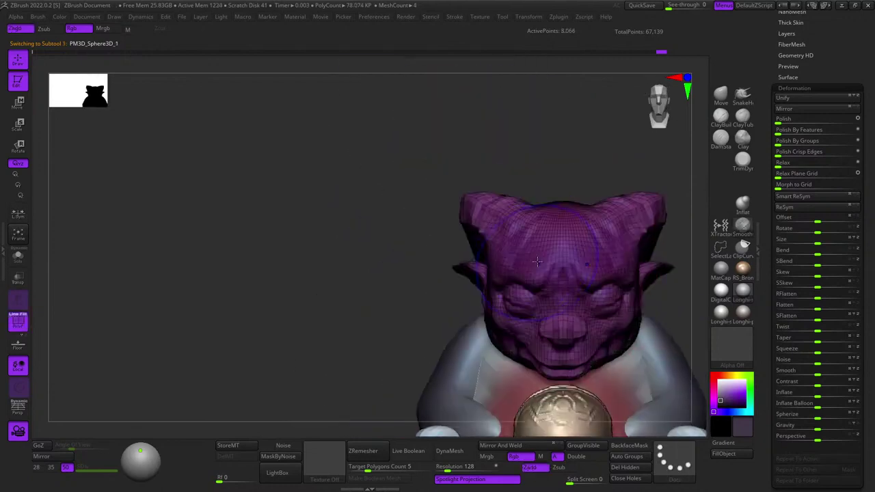
key(shift+f)
right_drag(438, 205, 553, 232)
key(space)
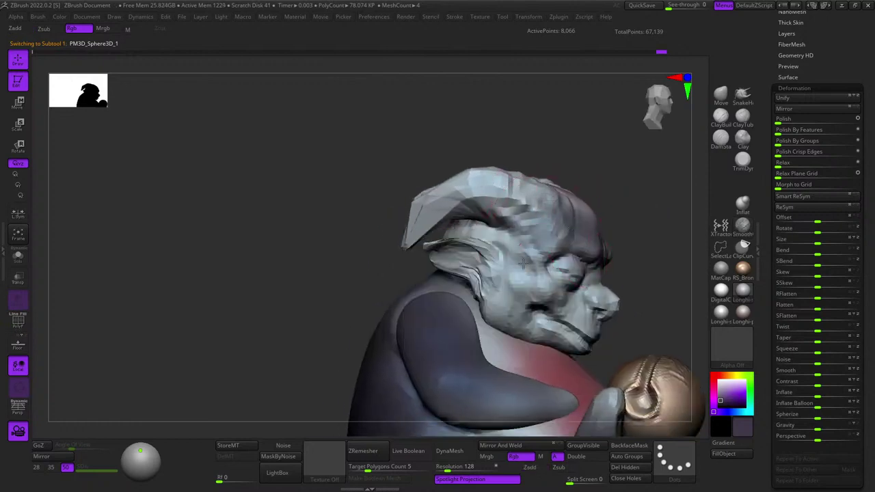
right_drag(569, 287, 529, 268)
ctrl+right_drag(529, 268, 556, 293)
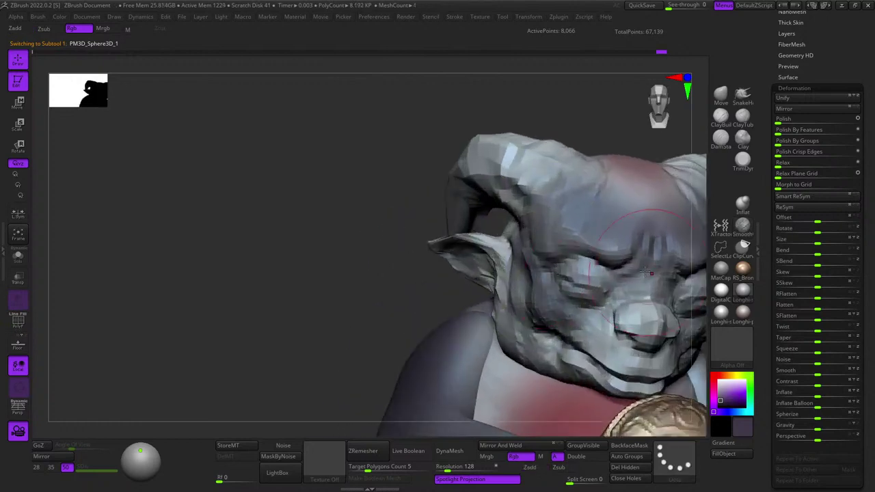
alt+right_drag(645, 272, 589, 252)
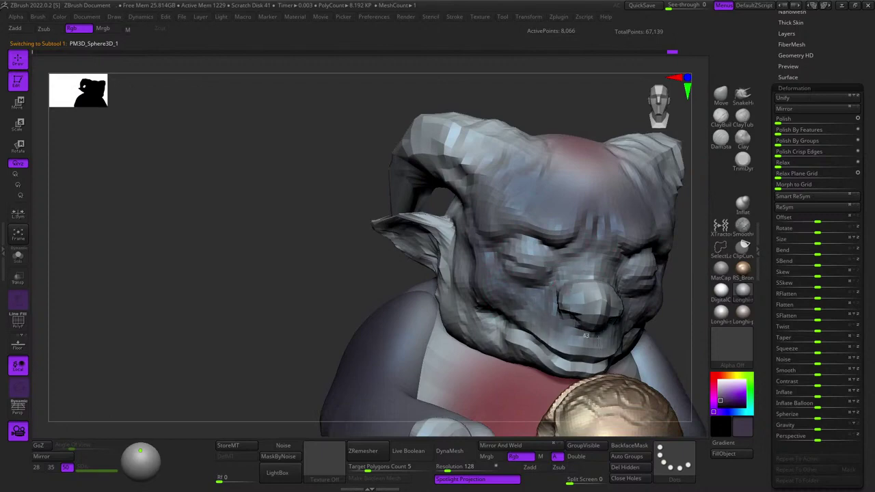
mouse_move(523, 231)
alt+right_down()
mouse_move(549, 253)
mouse_move(552, 234)
mouse_move(516, 227)
alt+right_up()
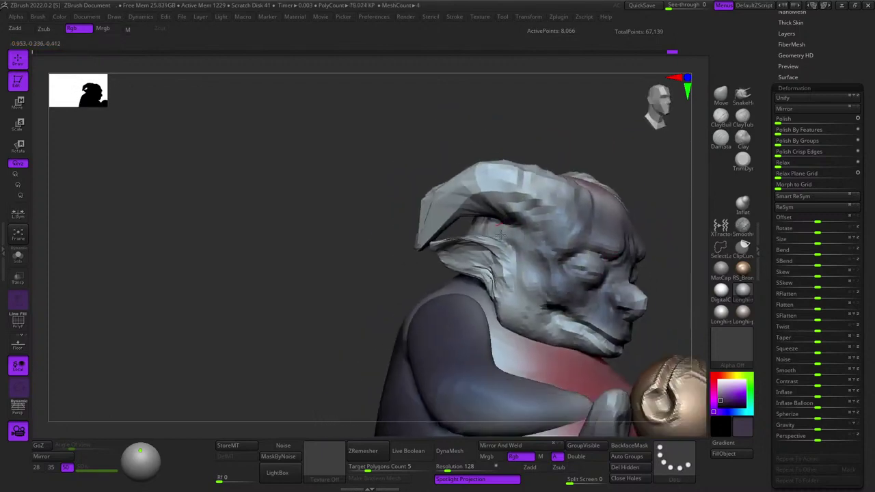
Paint the back of the head, the area around the ears, the cheeks and the jaw dark purple.
mouse_move(363, 209)
right_down()
mouse_move(504, 185)
mouse_move(547, 200)
mouse_move(448, 214)
mouse_move(472, 195)
mouse_move(469, 182)
mouse_move(509, 198)
mouse_move(538, 225)
right_up()
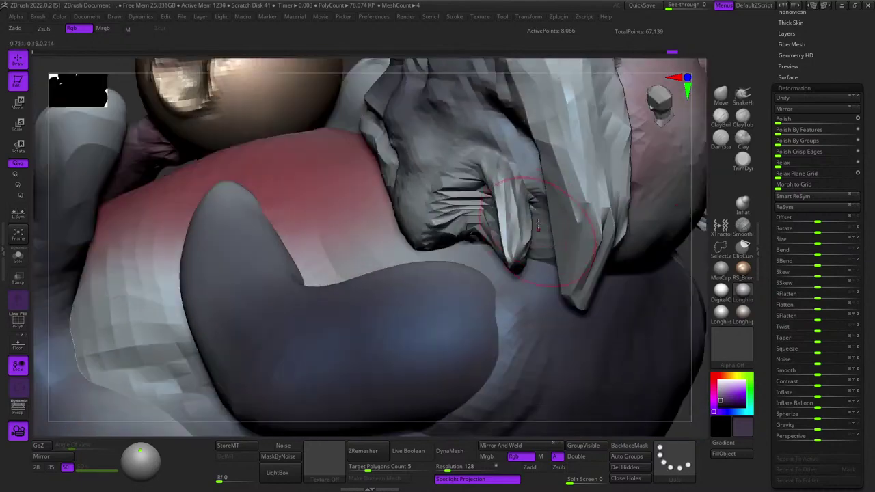
right_drag(533, 270, 503, 229)
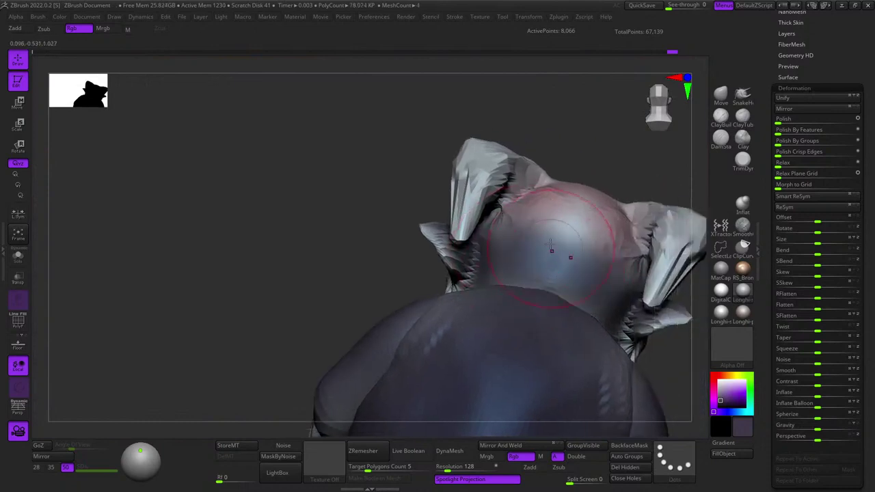
right_drag(551, 245, 557, 276)
ctrl+right_drag(556, 276, 555, 247)
right_drag(542, 170, 460, 243)
ctrl+right_drag(461, 243, 466, 280)
right_drag(602, 182, 528, 212)
alt+right_drag(598, 211, 559, 180)
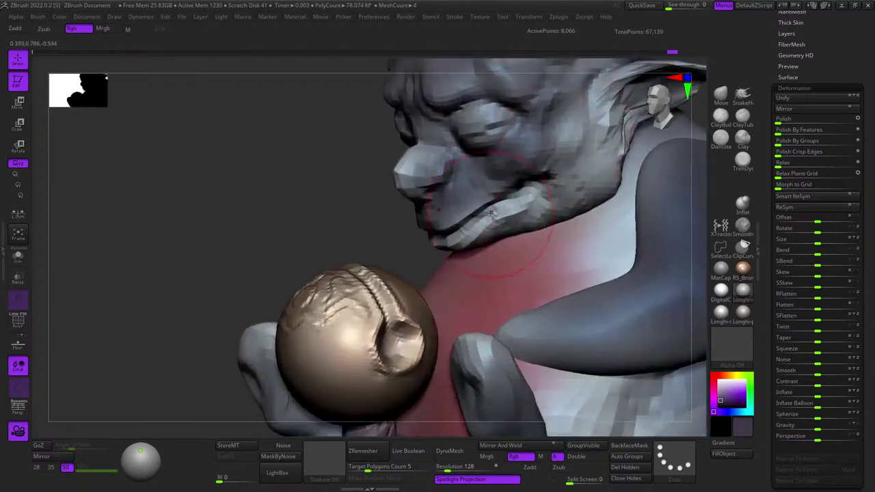
alt+right_drag(609, 154, 585, 219)
ctrl+right_drag(585, 219, 557, 197)
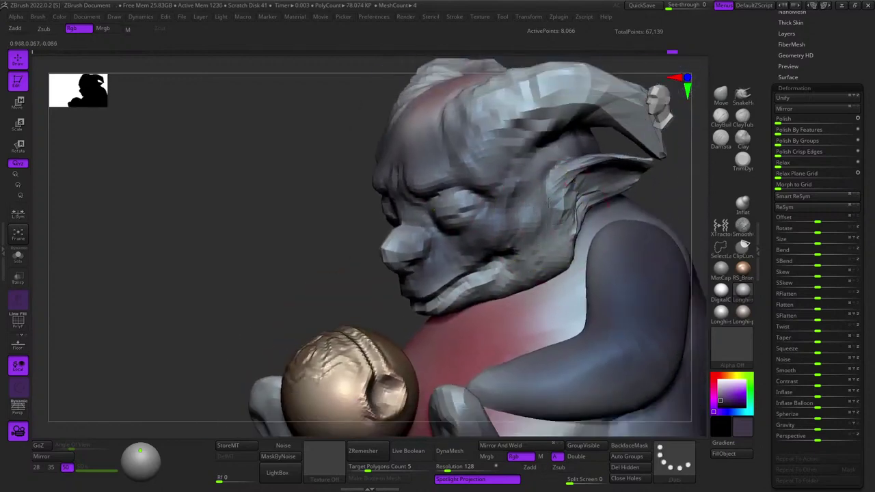
mouse_move(454, 189)
right_down()
mouse_move(522, 301)
mouse_move(499, 293)
right_up()
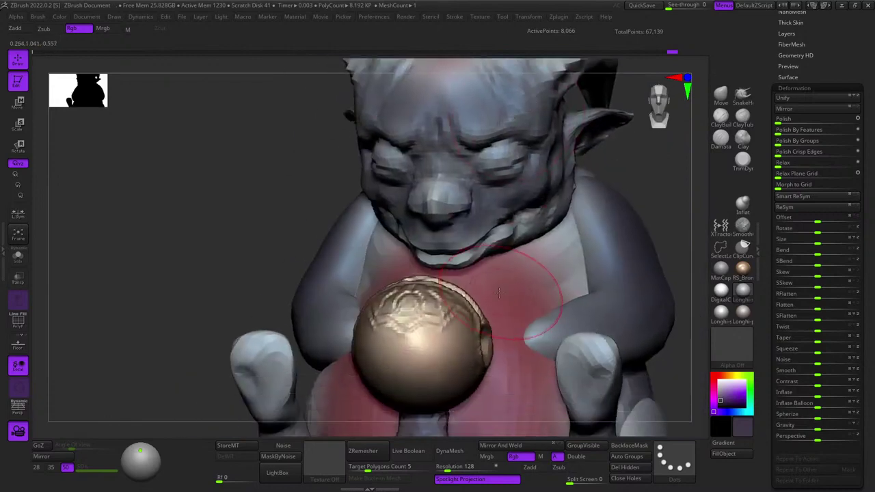
Select the body subtool and blend the paint on the upper chest beside the neck.
alt+click(583, 212)
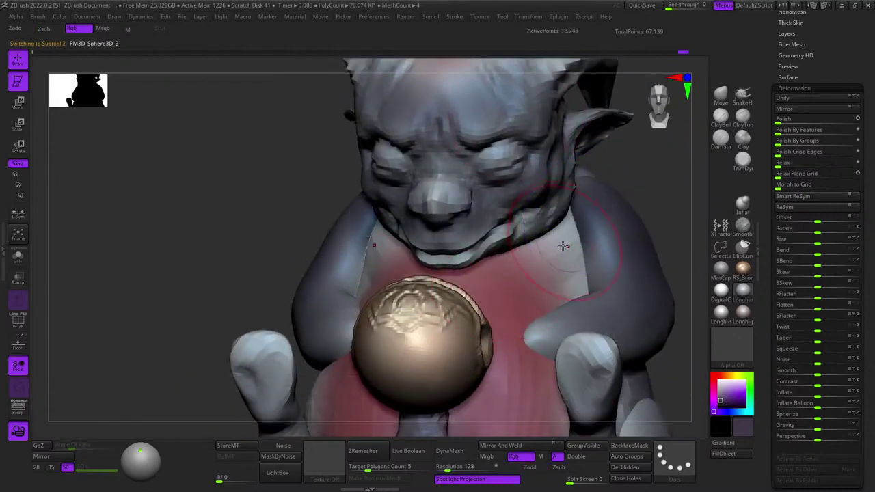
key(shift)
ctrl+right_drag(587, 222, 644, 178)
mouse_move(644, 177)
ctrl+right_down()
mouse_move(650, 183)
mouse_move(468, 191)
mouse_move(523, 204)
ctrl+right_up()
mouse_move(524, 204)
ctrl+right_down()
mouse_move(580, 220)
mouse_move(619, 210)
ctrl+right_up()
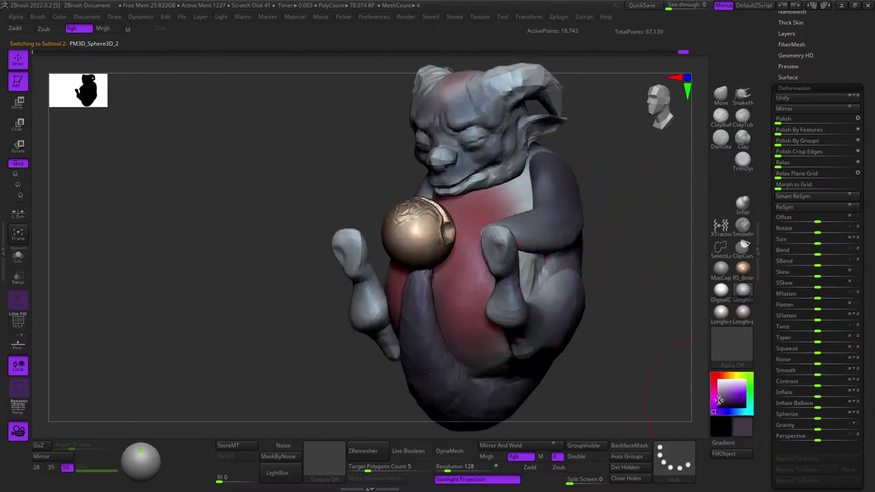
Pick a near-black colour, select the limbs subtool and paint both feet with it.
mouse_move(461, 246)
ctrl+right_down()
mouse_move(499, 251)
mouse_move(512, 240)
ctrl+right_up()
alt+click(506, 251)
right_click(496, 251)
drag(512, 254, 502, 223)
mouse_move(502, 254)
right_down()
mouse_move(573, 239)
mouse_move(601, 262)
mouse_move(630, 266)
right_up()
mouse_move(631, 266)
shift+right_down()
mouse_move(537, 249)
mouse_move(548, 193)
shift+right_up()
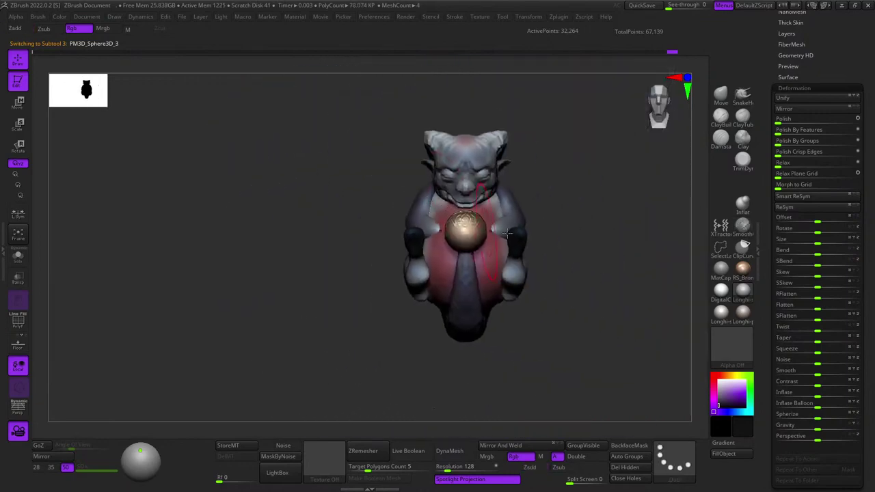
Select the head subtool and paint the front and outer sides of the horns near-black.
mouse_move(623, 192)
right_down()
mouse_move(600, 194)
mouse_move(590, 236)
right_up()
alt+right_drag(518, 103, 562, 182)
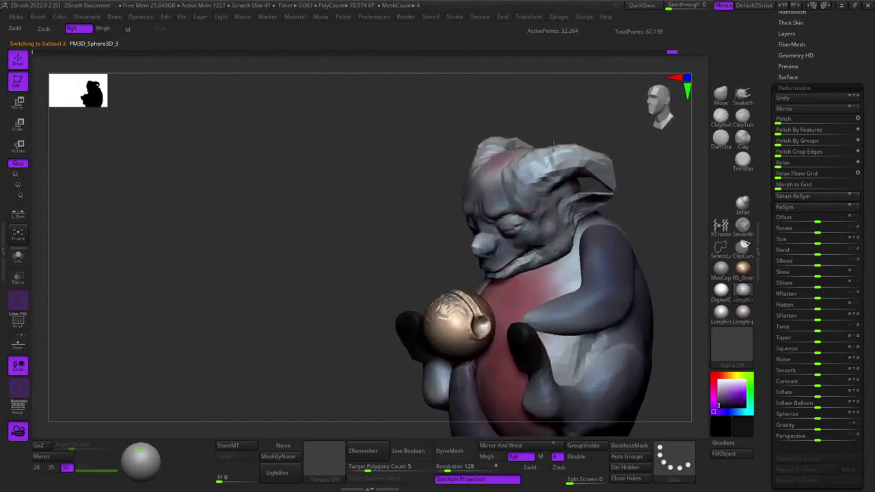
alt+click(556, 163)
mouse_move(545, 168)
mouse_down()
mouse_move(573, 157)
mouse_move(602, 168)
mouse_move(513, 193)
mouse_up()
shift+right_drag(513, 193, 548, 198)
ctrl+right_drag(547, 198, 547, 164)
mouse_move(471, 161)
right_down()
mouse_move(500, 160)
mouse_move(498, 199)
right_up()
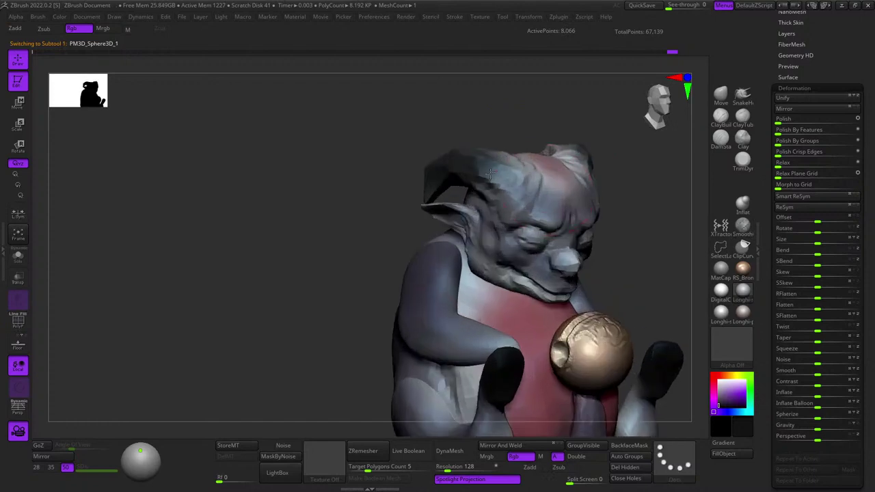
drag(492, 174, 540, 180)
right_drag(539, 180, 527, 200)
drag(519, 179, 471, 142)
Cover the tops, backs and inner sides of the horns with the near-black colour.
right_drag(471, 142, 560, 253)
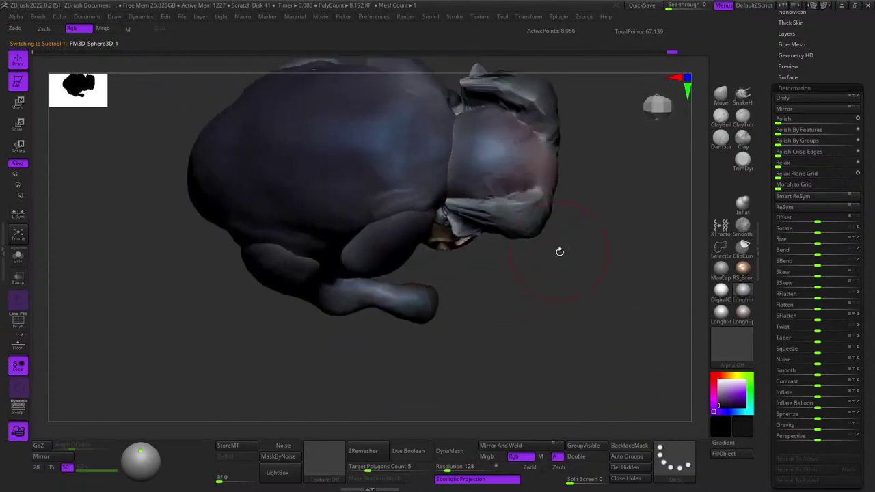
mouse_move(538, 198)
alt+right_down()
mouse_move(574, 196)
mouse_move(566, 159)
mouse_move(569, 205)
alt+right_up()
mouse_move(582, 243)
mouse_down()
mouse_move(455, 223)
mouse_move(575, 233)
mouse_up()
right_drag(575, 233, 601, 208)
drag(602, 209, 635, 205)
right_drag(635, 206, 604, 117)
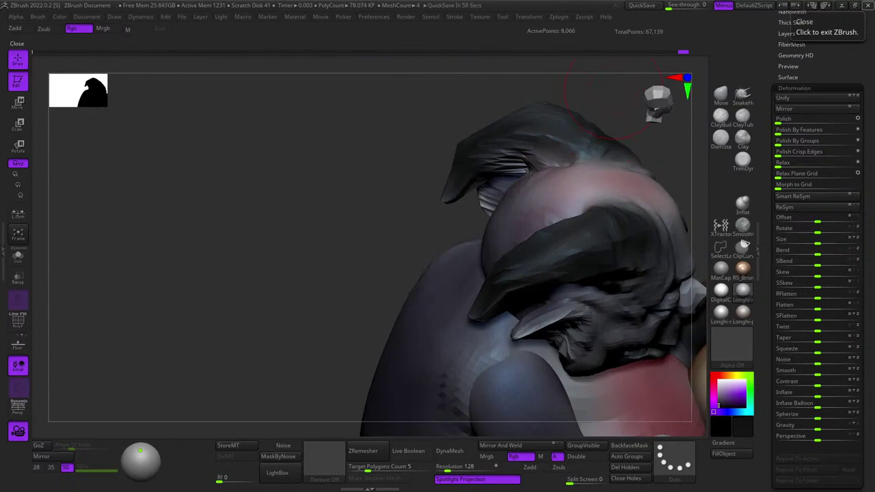
right_drag(465, 205, 480, 169)
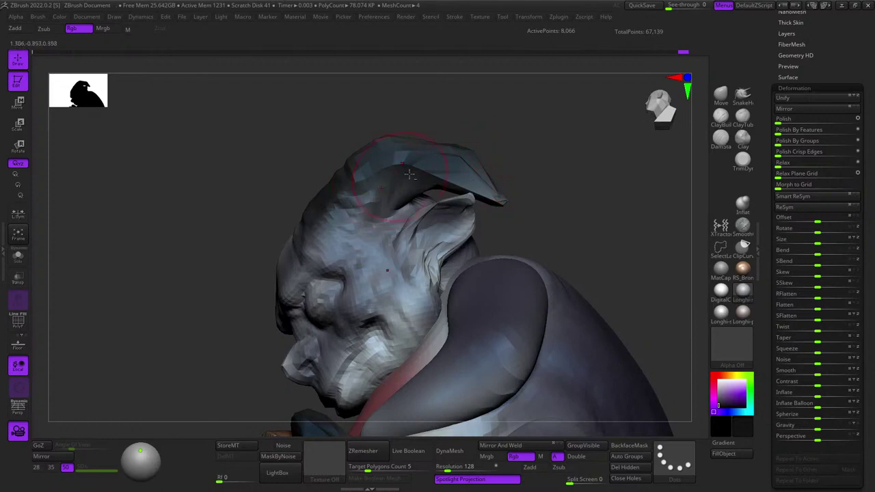
right_drag(433, 164, 527, 183)
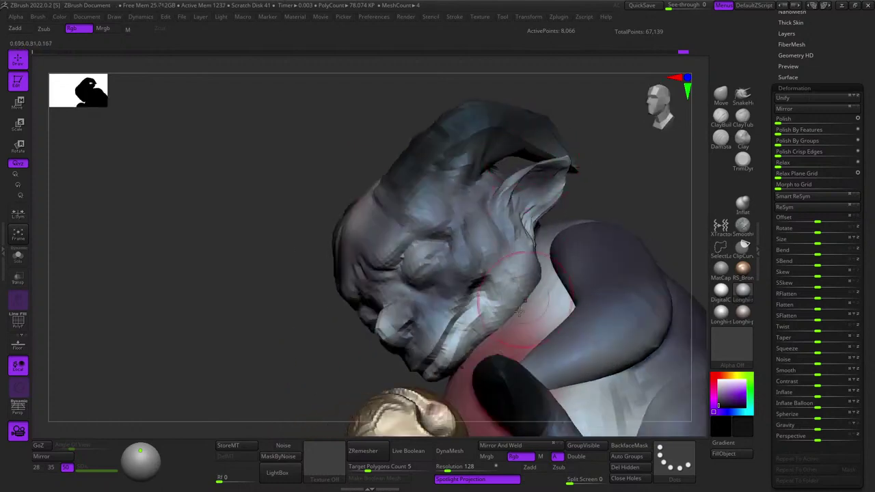
Pick a muted pinkish red and paint the insides of the ears and the lips with it.
alt+right_drag(520, 311, 526, 248)
ctrl+right_drag(463, 306, 463, 364)
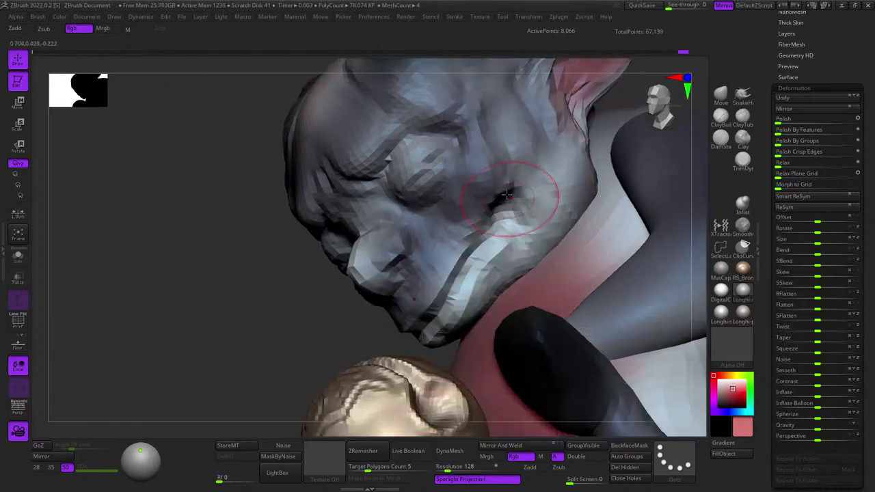
mouse_move(458, 205)
ctrl+right_down()
mouse_move(457, 235)
mouse_move(500, 178)
mouse_move(500, 211)
mouse_move(517, 234)
mouse_move(502, 198)
mouse_move(528, 222)
ctrl+right_up()
drag(528, 218, 584, 177)
right_drag(540, 198, 487, 236)
mouse_move(487, 235)
ctrl+right_down()
mouse_move(483, 264)
mouse_move(508, 260)
ctrl+right_up()
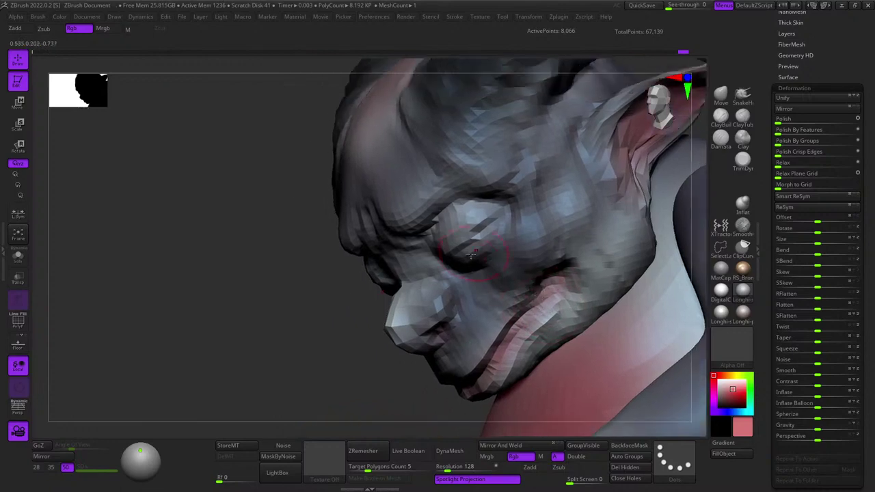
Tint the face around the eyes and brow softly with the pinkish red.
drag(435, 179, 450, 197)
ctrl+right_drag(454, 268, 457, 209)
right_drag(457, 209, 493, 188)
ctrl+right_drag(493, 257, 482, 120)
right_drag(577, 166, 494, 153)
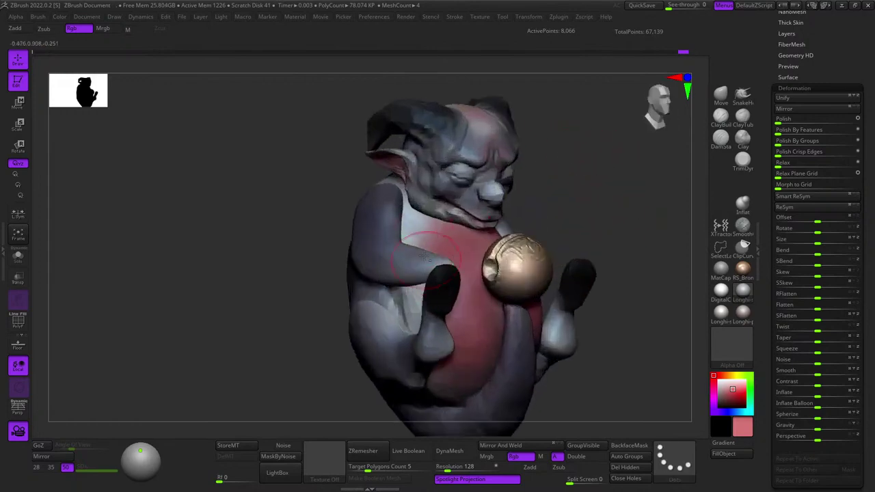
Select the body subtool and paint the pale upper chest and belly sides softly with the pinkish red.
alt+click(413, 227)
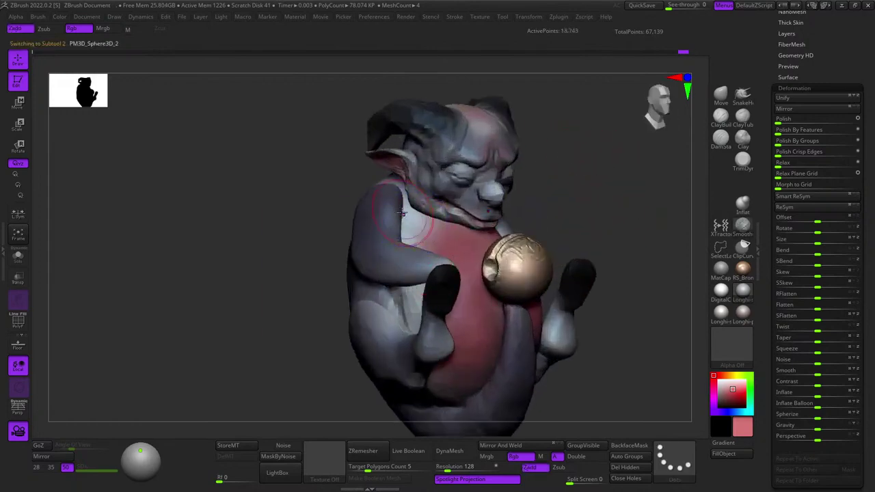
right_drag(493, 188, 458, 153)
mouse_move(610, 192)
right_down()
mouse_move(563, 189)
mouse_move(593, 199)
right_up()
mouse_move(479, 222)
ctrl+right_down()
mouse_move(478, 244)
mouse_move(495, 257)
ctrl+right_up()
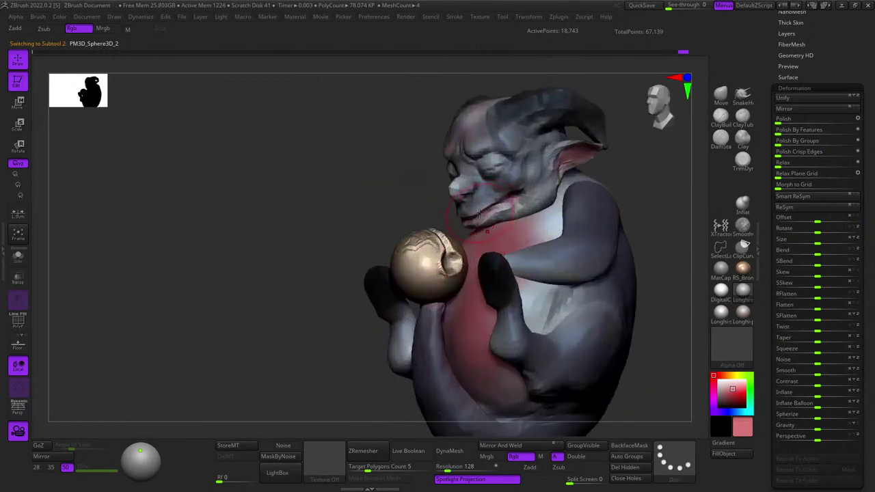
right_drag(479, 213, 519, 213)
alt+right_drag(545, 182, 557, 298)
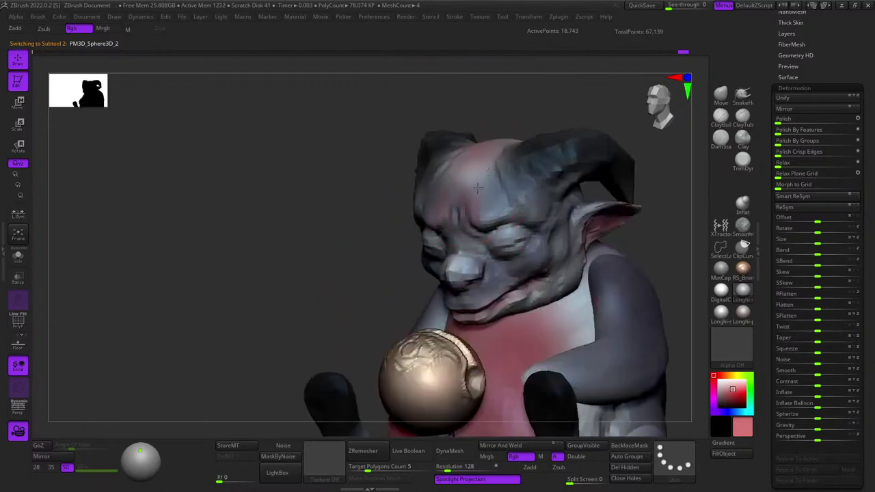
key(shift)
ctrl+right_drag(462, 206, 472, 158)
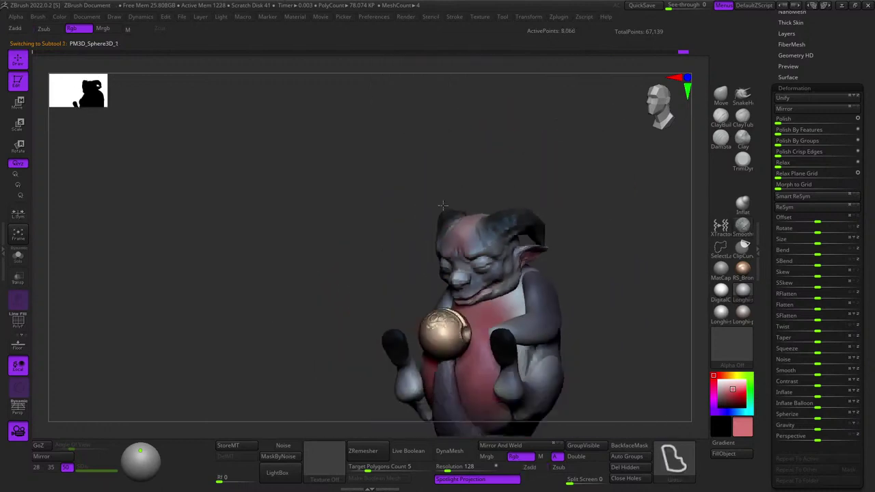
alt+right_drag(579, 250, 563, 144)
right_drag(619, 164, 589, 209)
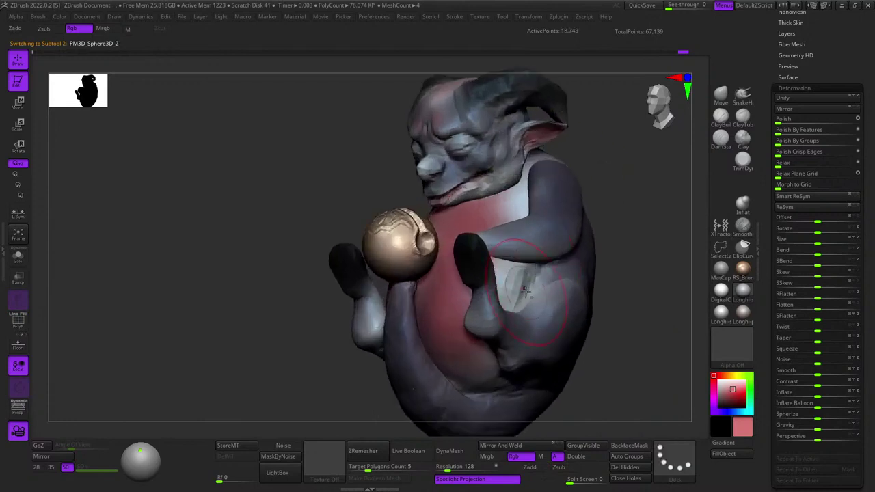
key(shift+f)
key(shift+f)
Select the limbs subtool and paint the heels, lower legs and hand tips with the pinkish red.
right_drag(526, 292, 420, 321)
mouse_move(437, 360)
alt+right_down()
mouse_move(419, 253)
mouse_move(419, 300)
mouse_move(441, 275)
mouse_move(475, 263)
mouse_move(474, 222)
mouse_move(451, 229)
alt+right_up()
drag(452, 268, 458, 283)
right_drag(474, 257, 435, 243)
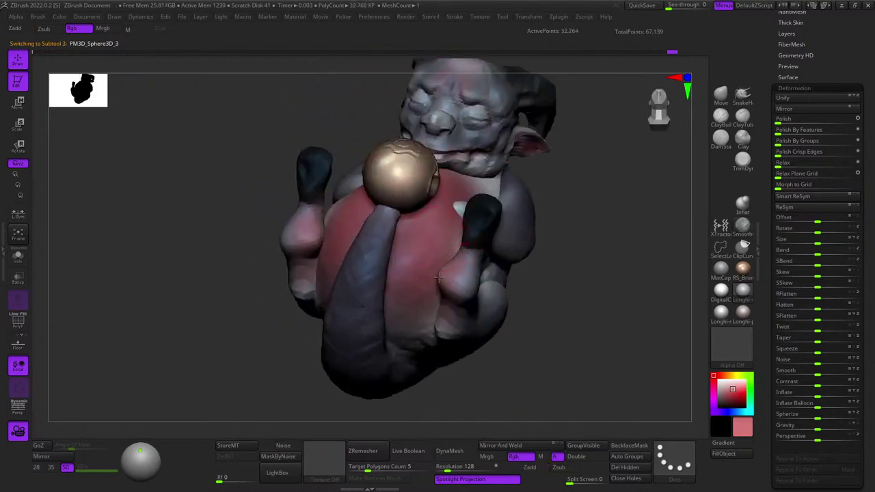
right_drag(438, 277, 505, 254)
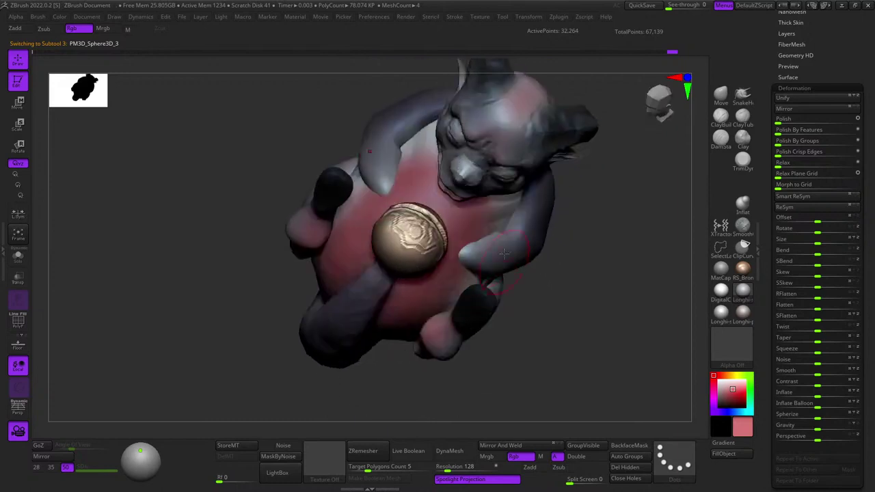
mouse_move(524, 199)
right_down()
mouse_move(472, 161)
mouse_move(444, 165)
right_up()
mouse_move(444, 164)
ctrl+right_down()
mouse_move(432, 218)
mouse_move(464, 216)
mouse_move(455, 196)
mouse_move(465, 194)
mouse_move(466, 214)
ctrl+right_up()
Select the body subtool again and tint the remaining pale areas of the upper chest, checking the creature from front and back.
alt+click(472, 205)
ctrl+right_drag(470, 253, 525, 158)
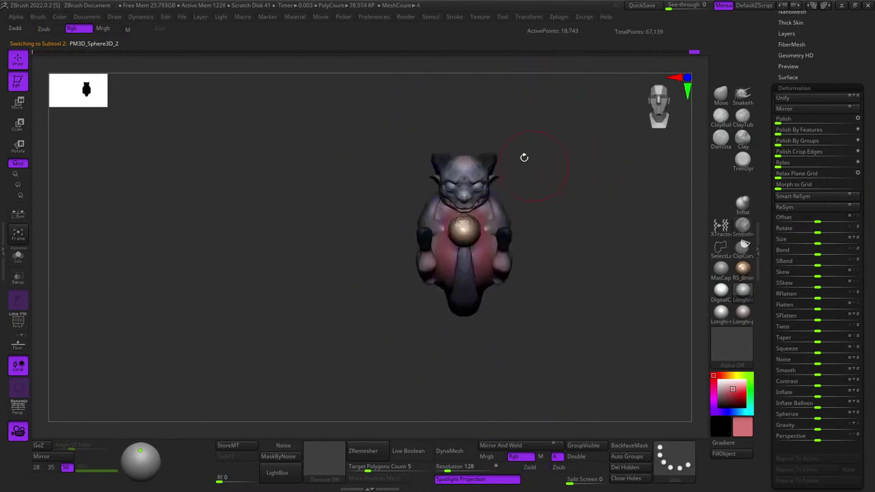
right_drag(582, 160, 588, 140)
ctrl+right_drag(588, 140, 536, 110)
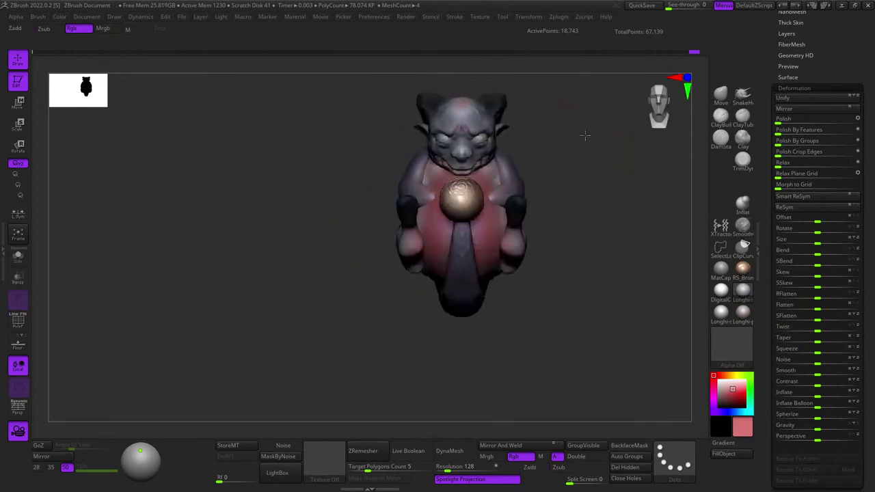
right_drag(585, 135, 596, 160)
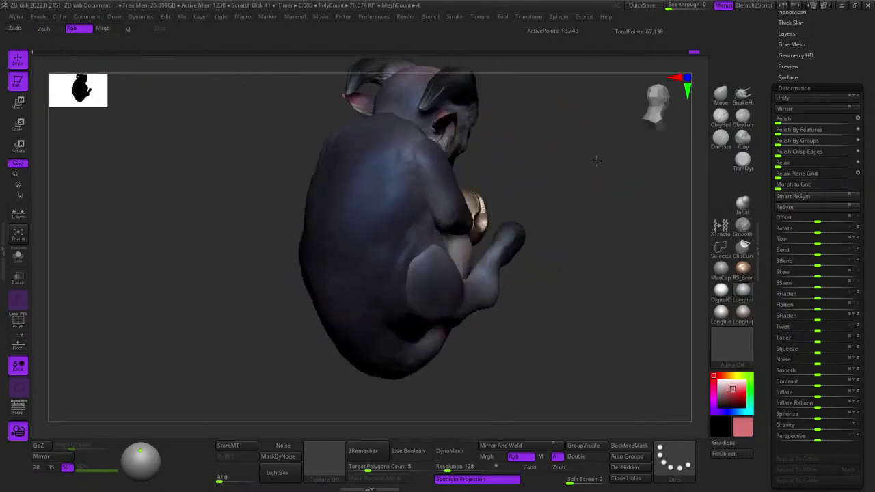
Select the head subtool and paint the nose black.
drag(597, 161, 582, 185)
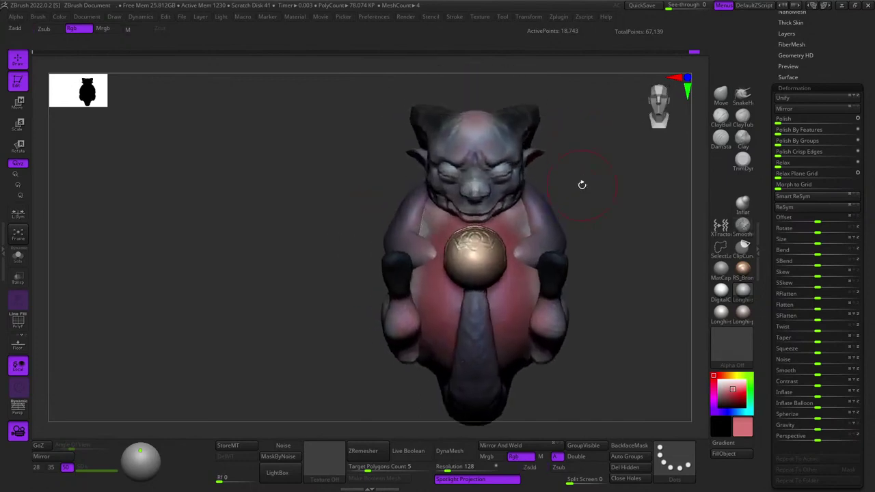
ctrl+right_drag(582, 185, 579, 140)
right_drag(640, 183, 590, 167)
right_drag(513, 152, 578, 150)
ctrl+right_drag(474, 76, 547, 212)
alt+right_drag(365, 387, 396, 262)
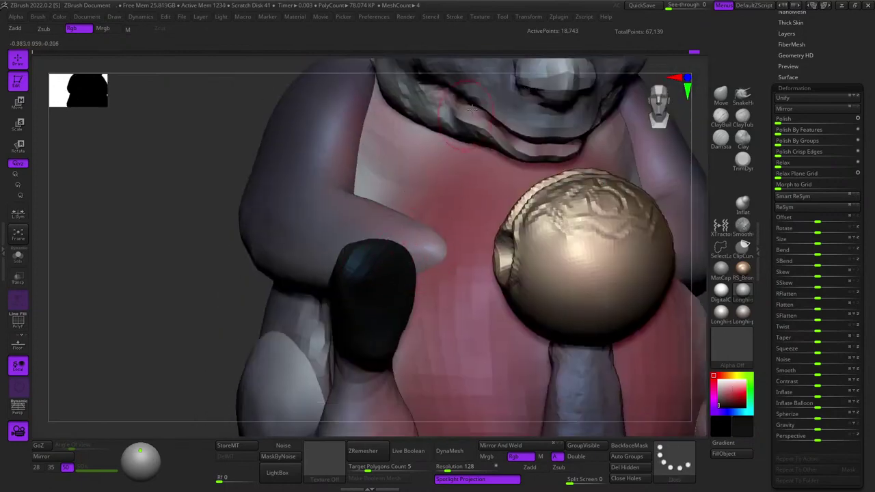
right_drag(472, 109, 489, 133)
alt+right_drag(489, 134, 492, 205)
alt+click(502, 189)
ctrl+right_drag(509, 164, 538, 192)
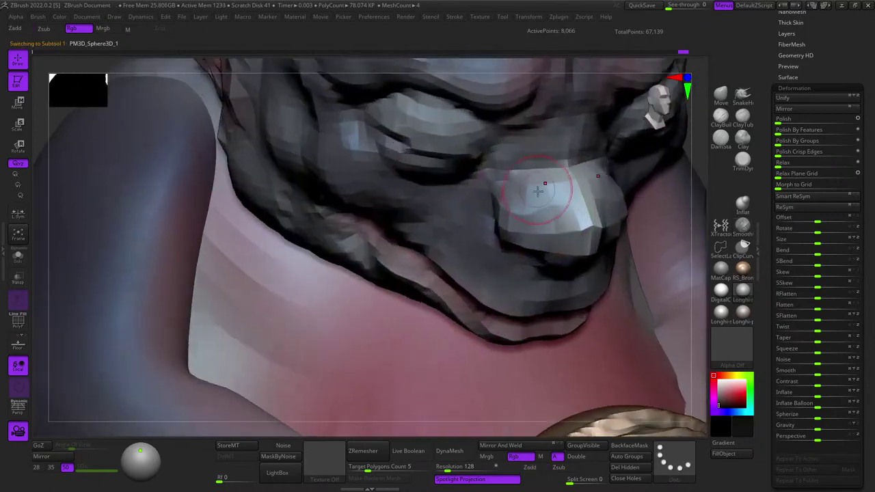
mouse_move(538, 192)
mouse_down()
mouse_move(581, 209)
mouse_move(578, 236)
mouse_move(602, 191)
mouse_up()
mouse_move(506, 198)
right_down()
mouse_move(529, 228)
mouse_move(542, 188)
mouse_move(524, 220)
mouse_move(548, 189)
mouse_move(499, 274)
mouse_move(473, 165)
right_up()
right_click(500, 273)
ctrl+right_drag(473, 165, 473, 118)
mouse_move(556, 193)
alt+right_down()
mouse_move(502, 179)
mouse_move(530, 239)
alt+right_up()
mouse_move(530, 239)
right_down()
mouse_move(477, 202)
mouse_move(467, 206)
mouse_move(501, 179)
right_up()
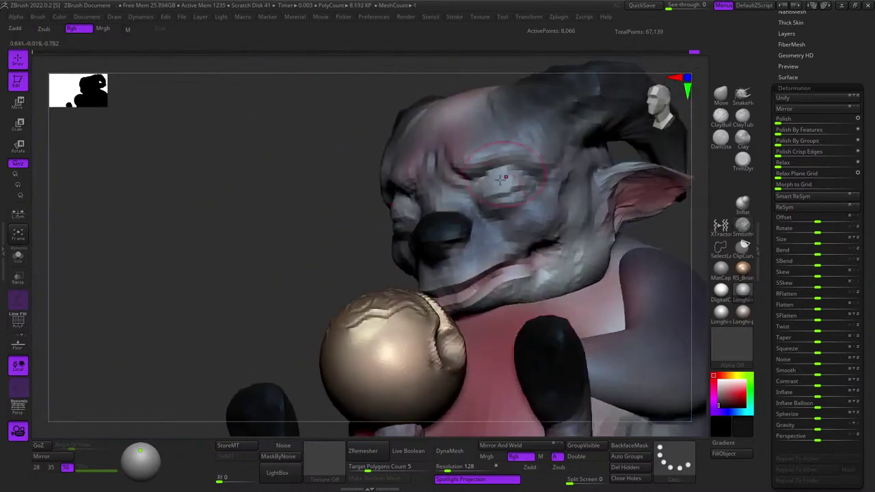
Darken the horn bases and temples with soft black brush strokes.
mouse_move(481, 221)
ctrl+right_down()
mouse_move(476, 191)
mouse_move(486, 172)
mouse_move(508, 196)
ctrl+right_up()
right_drag(548, 167, 487, 193)
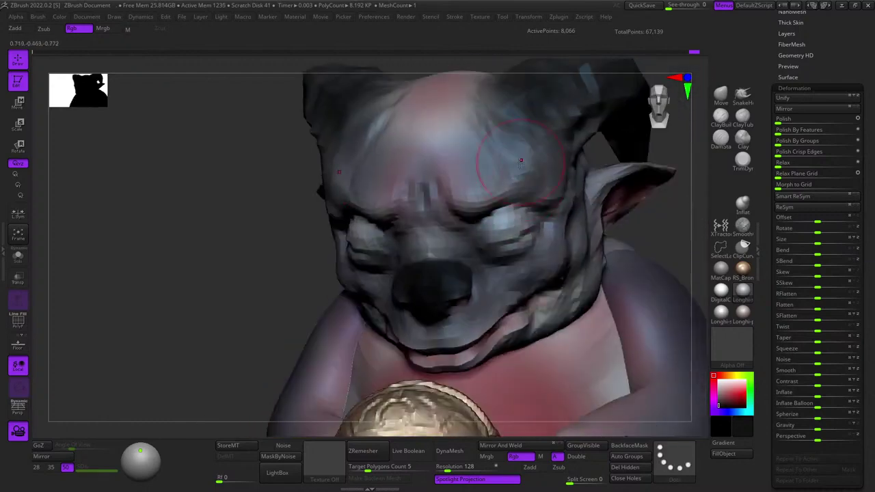
right_drag(557, 178, 500, 232)
right_click(501, 236)
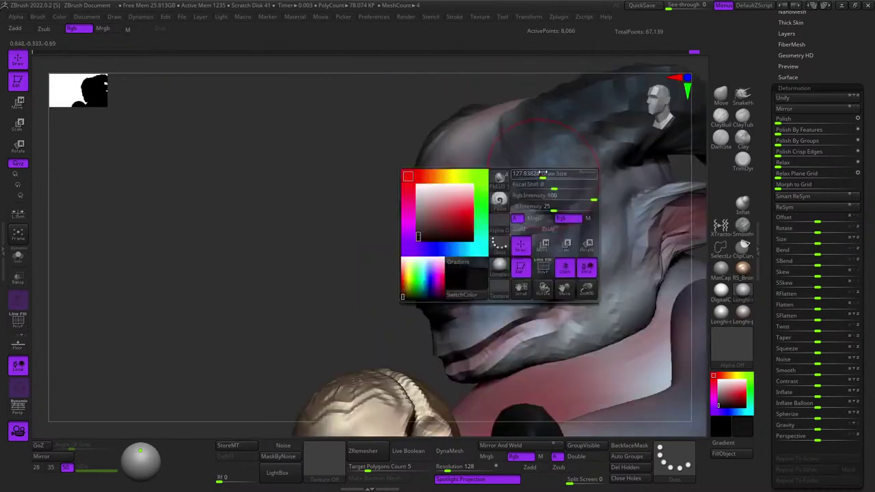
mouse_move(581, 134)
mouse_down()
mouse_move(573, 199)
mouse_move(599, 154)
mouse_move(590, 203)
mouse_up()
right_drag(592, 195, 528, 210)
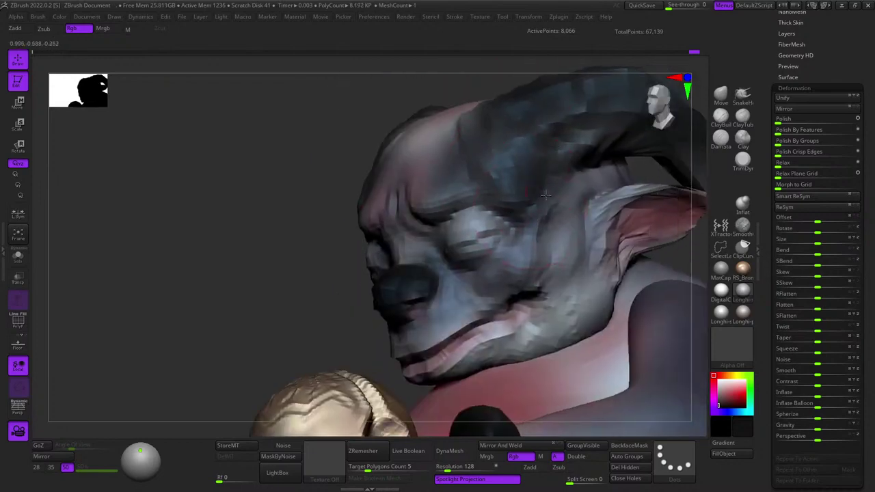
right_drag(542, 170, 573, 164)
mouse_move(574, 164)
ctrl+right_down()
mouse_move(541, 157)
mouse_move(601, 166)
mouse_move(596, 160)
mouse_move(636, 158)
ctrl+right_up()
Pick a dark greyish purple and blend it over the brow and the sides of the forehead.
right_click(448, 220)
ctrl+right_drag(434, 205, 530, 221)
right_drag(342, 318, 513, 205)
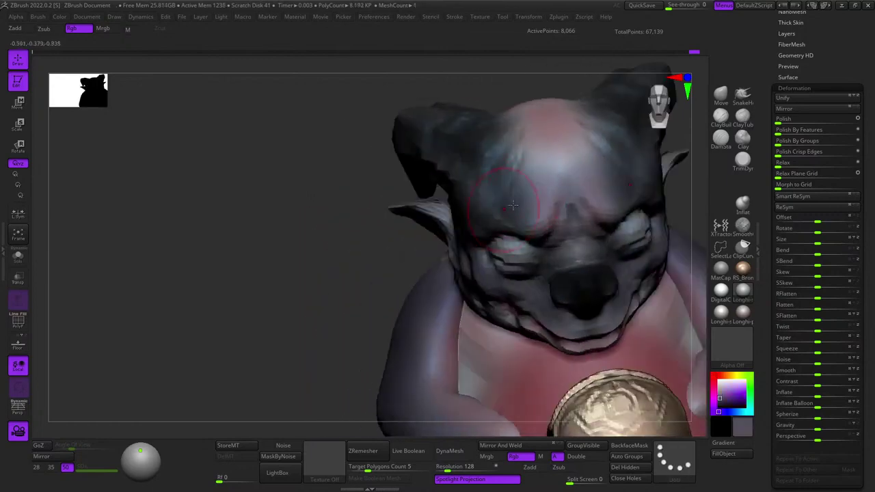
right_drag(505, 156, 539, 181)
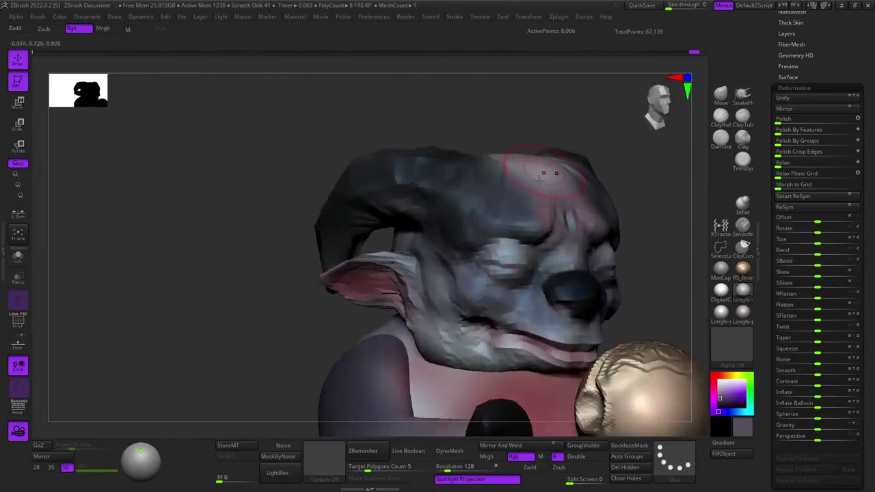
alt+right_drag(567, 243, 527, 181)
ctrl+right_drag(526, 182, 563, 197)
Tint the pale lower jaw and the back of the head softly with the greyish purple.
mouse_move(492, 212)
right_down()
mouse_move(516, 176)
mouse_move(472, 168)
mouse_move(486, 190)
mouse_move(527, 197)
mouse_move(525, 131)
right_up()
key(space)
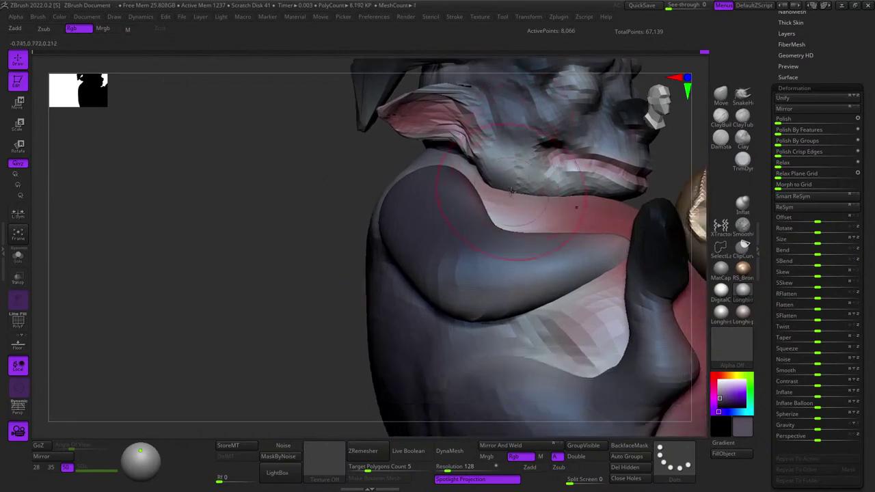
right_drag(520, 186, 479, 165)
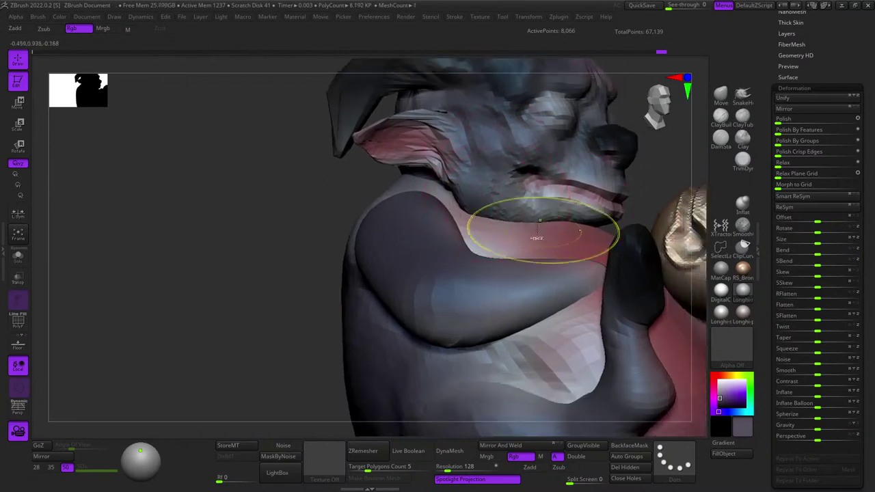
mouse_move(537, 231)
ctrl+right_down()
mouse_move(521, 141)
mouse_move(472, 150)
ctrl+right_up()
ctrl+right_drag(517, 167, 527, 124)
mouse_move(647, 151)
right_down()
mouse_move(593, 157)
mouse_move(557, 185)
mouse_move(514, 183)
mouse_move(446, 224)
right_up()
right_drag(446, 224, 459, 240)
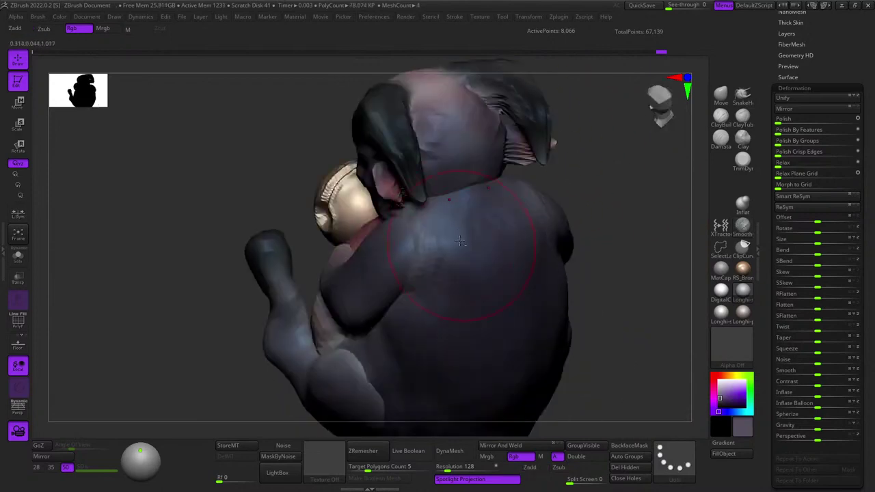
right_drag(597, 147, 494, 162)
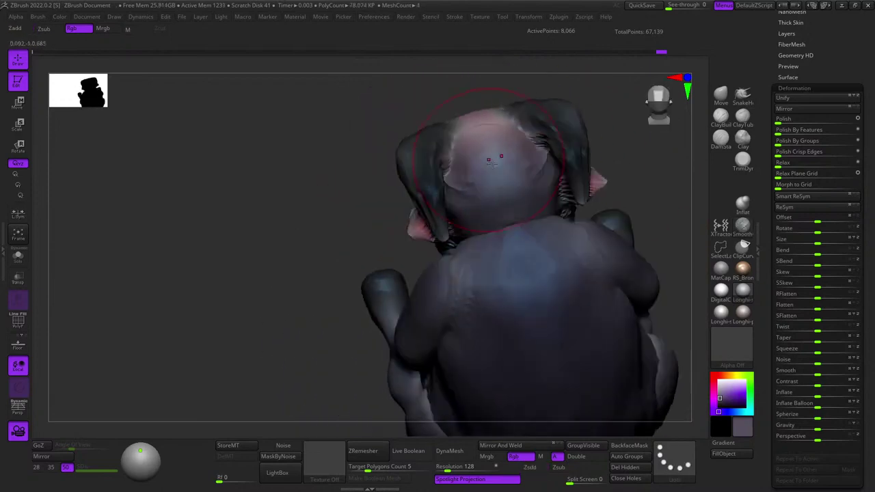
mouse_move(447, 176)
right_down()
mouse_move(463, 201)
mouse_move(453, 146)
mouse_move(477, 140)
mouse_move(443, 139)
mouse_move(465, 143)
mouse_move(484, 197)
mouse_move(458, 189)
mouse_move(507, 226)
mouse_move(471, 250)
right_up()
right_drag(468, 202, 497, 198)
ctrl+right_drag(496, 199, 484, 260)
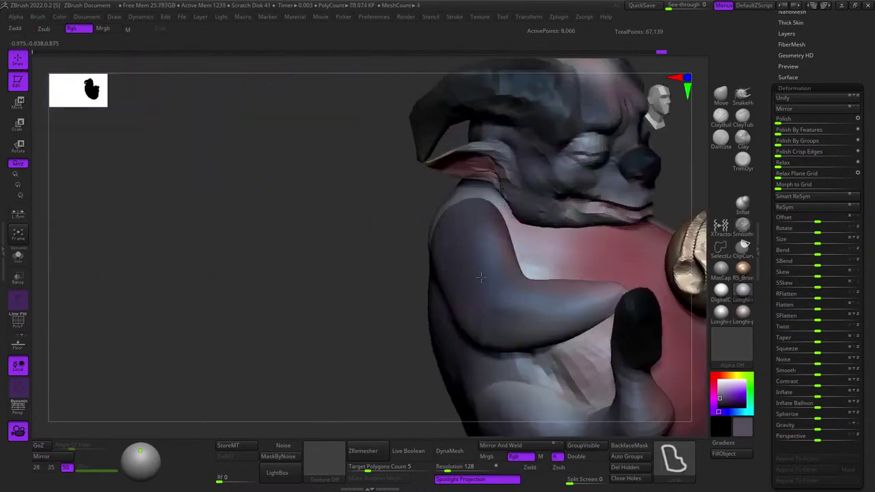
Select the body subtool and soften the skin around the neck and shoulders with the greyish purple.
shift+right_drag(410, 240, 497, 164)
alt+click(439, 177)
mouse_move(408, 175)
right_down()
mouse_move(445, 171)
mouse_move(530, 198)
right_up()
ctrl+right_drag(530, 198, 491, 170)
mouse_move(489, 205)
shift+right_down()
mouse_move(532, 258)
mouse_move(629, 204)
mouse_move(556, 205)
shift+right_up()
mouse_move(556, 205)
alt+right_down()
mouse_move(561, 136)
mouse_move(584, 161)
alt+right_up()
key(space)
drag(598, 154, 587, 154)
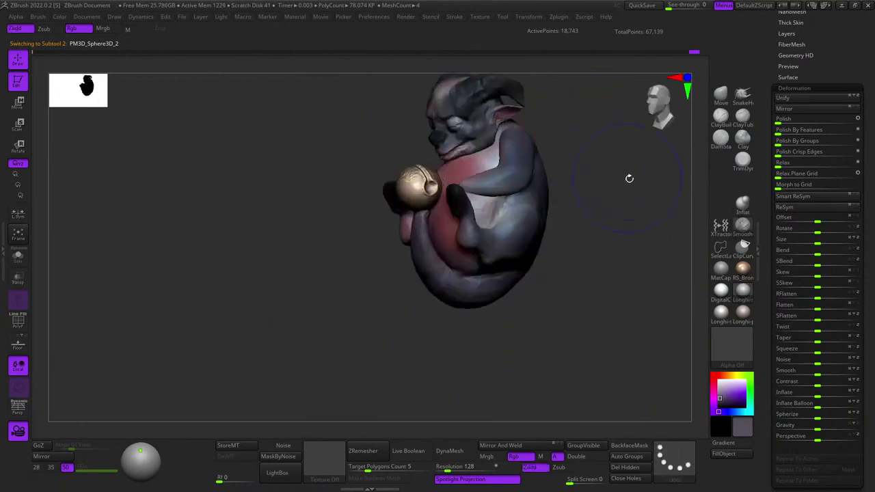
mouse_move(629, 177)
right_down()
mouse_move(547, 335)
mouse_move(416, 325)
mouse_move(467, 294)
mouse_move(469, 301)
right_up()
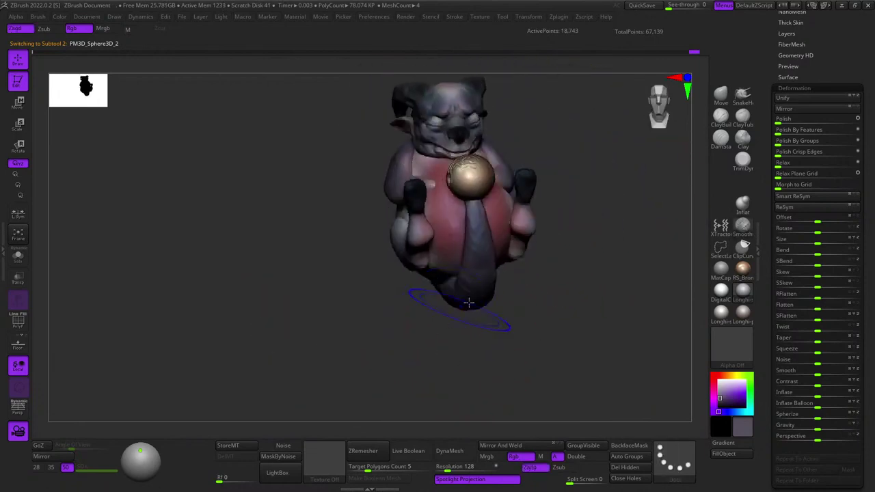
mouse_move(593, 164)
alt+right_down()
mouse_move(598, 194)
mouse_move(638, 174)
alt+right_up()
mouse_move(637, 173)
right_down()
mouse_move(429, 167)
mouse_move(578, 151)
mouse_move(609, 186)
mouse_move(616, 236)
right_up()
shift+right_drag(616, 236, 618, 245)
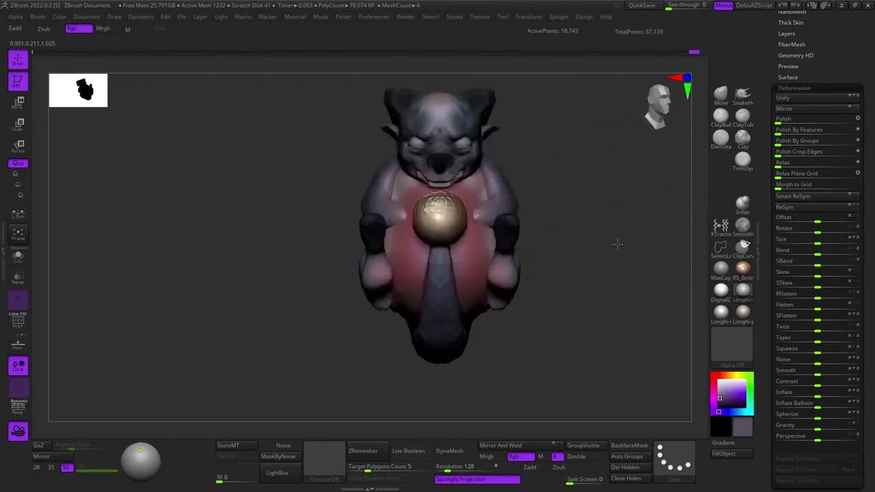
right_click(420, 192)
alt+right_drag(540, 123, 541, 188)
right_drag(541, 188, 476, 163)
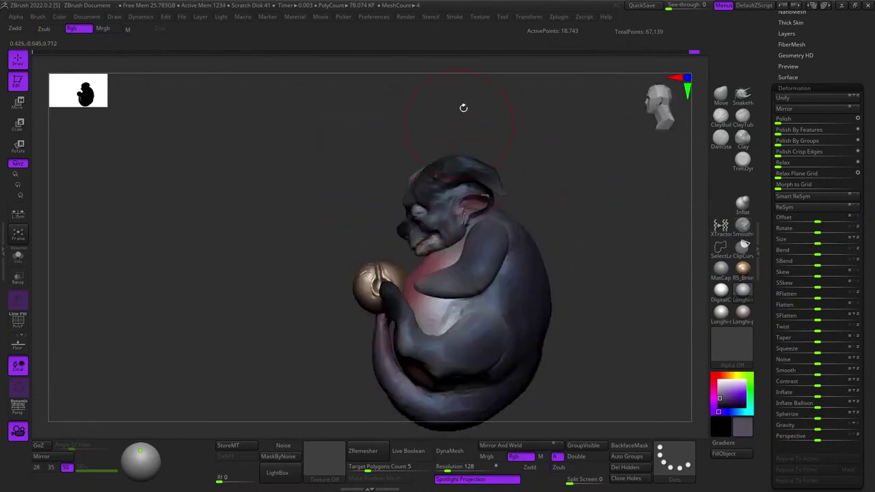
Frame the whole creature and examine its painted colours from the front and side.
shift+drag(547, 114, 618, 120)
key(shift+f)
key(shift+f)
key(f)
key(shift+f)
key(shift+f)
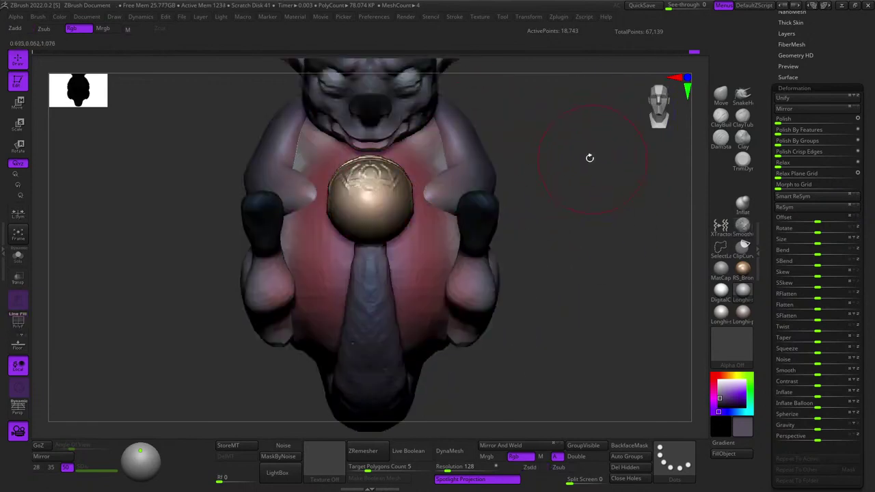
key(f)
drag(852, 71, 874, 203)
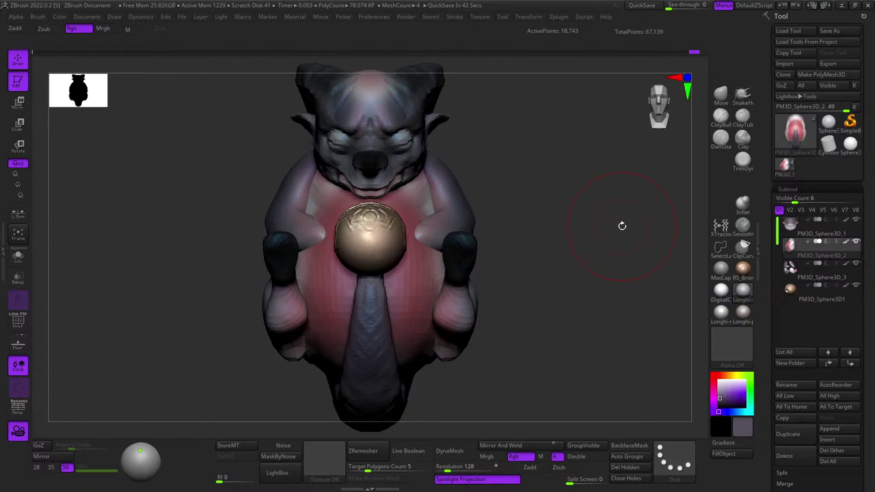
right_drag(569, 172, 545, 164)
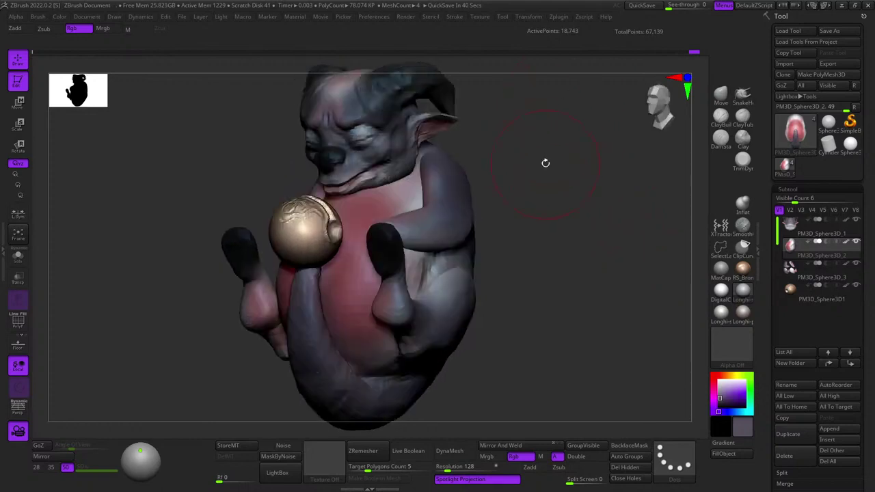
Select the head subtool and build up the lower lip and mouth corners with the ClayBuildup brush.
alt+right_drag(475, 189, 504, 238)
alt+click(490, 195)
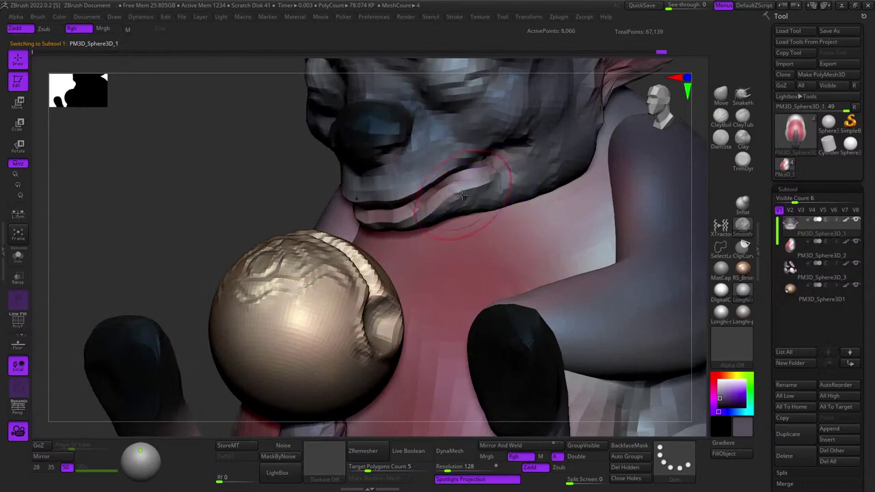
right_drag(516, 177, 476, 260)
key(shift+f)
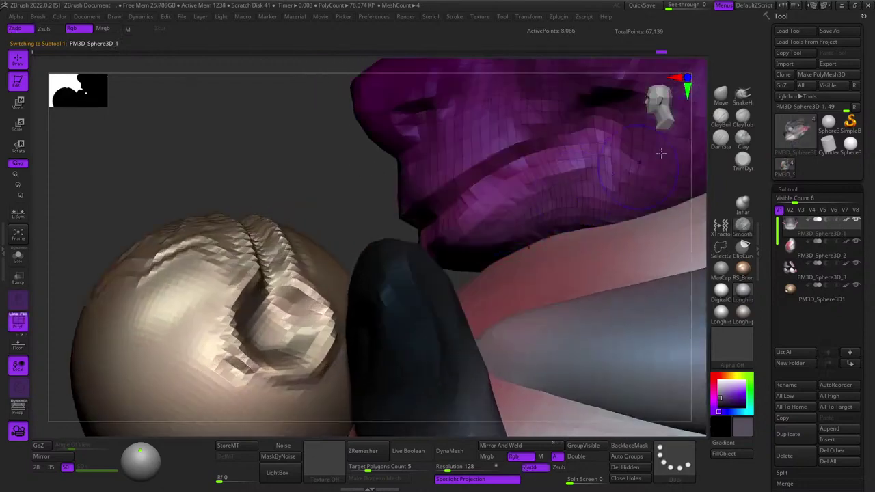
key(shift+f)
right_drag(499, 206, 532, 173)
ctrl+right_drag(499, 217, 498, 232)
ctrl+right_drag(525, 173, 525, 219)
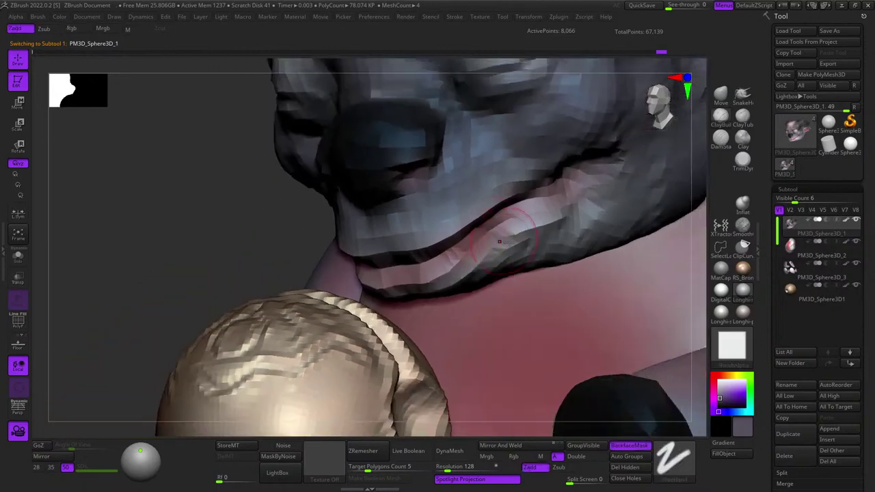
drag(527, 220, 583, 210)
mouse_move(582, 213)
right_down()
mouse_move(504, 226)
mouse_move(581, 215)
right_up()
ctrl+right_drag(523, 248, 582, 232)
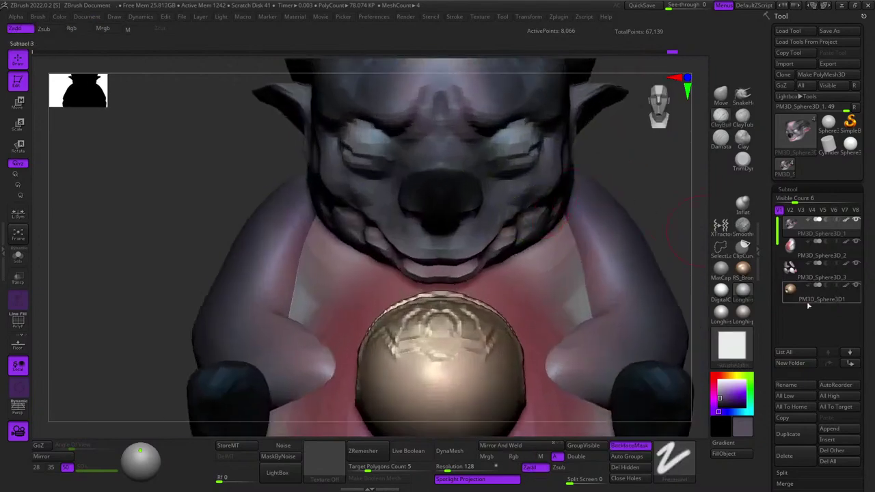
Append a Cylinder3D as a new subtool, select it and set the colour to white.
drag(867, 347, 870, 282)
click(838, 295)
click(775, 307)
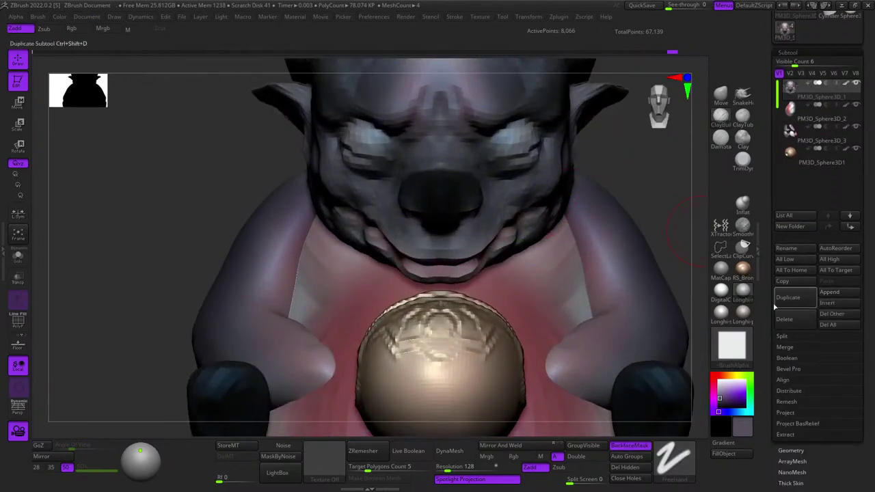
click(836, 295)
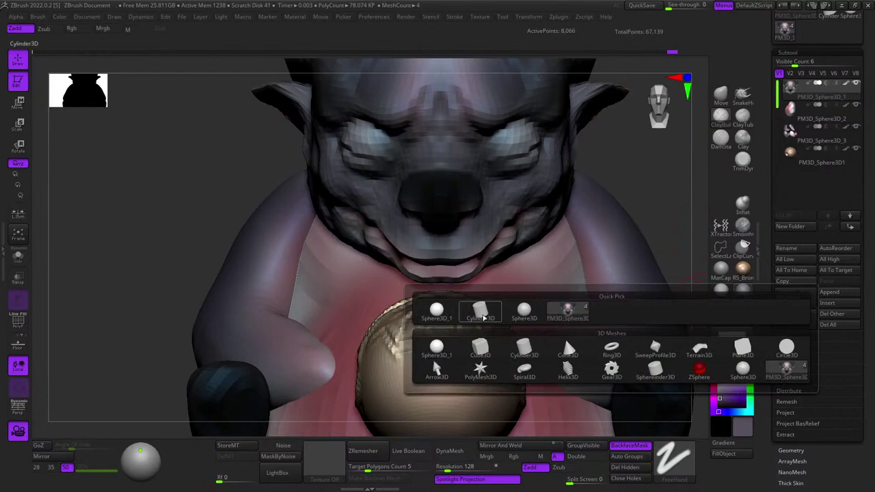
click(484, 315)
click(789, 179)
ctrl+right_drag(574, 212, 560, 179)
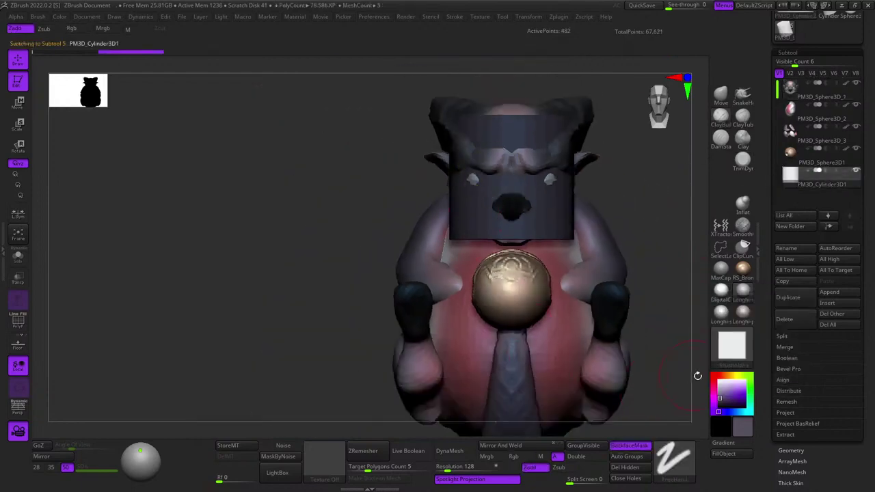
click(716, 381)
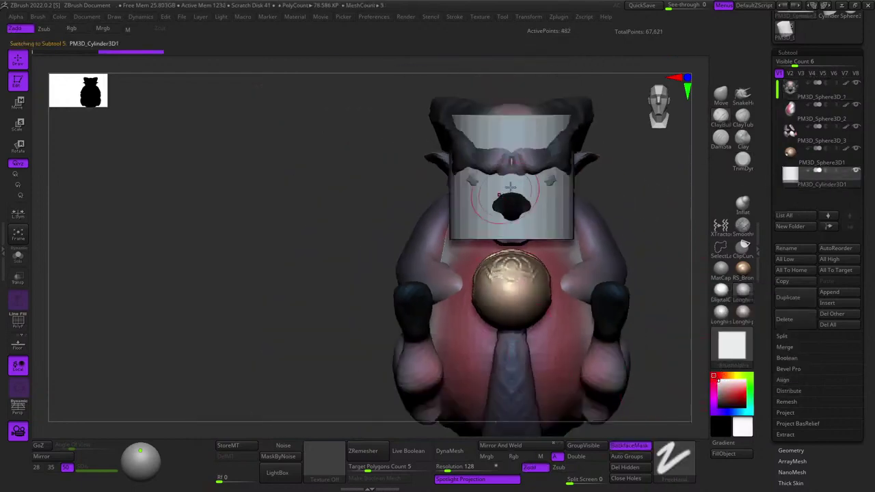
Move the cylinder out in front of the face and scale it down to a narrower size.
shift+right_drag(503, 198, 548, 188)
key(w)
drag(532, 172, 622, 183)
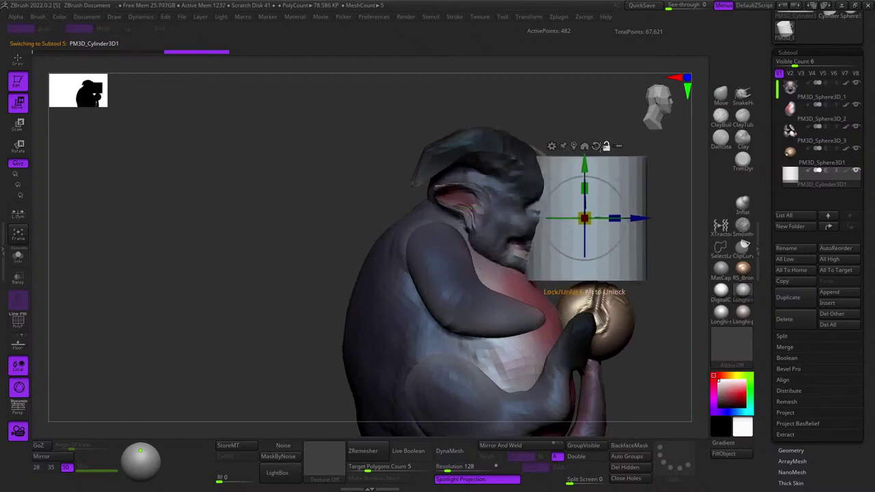
drag(582, 229, 482, 244)
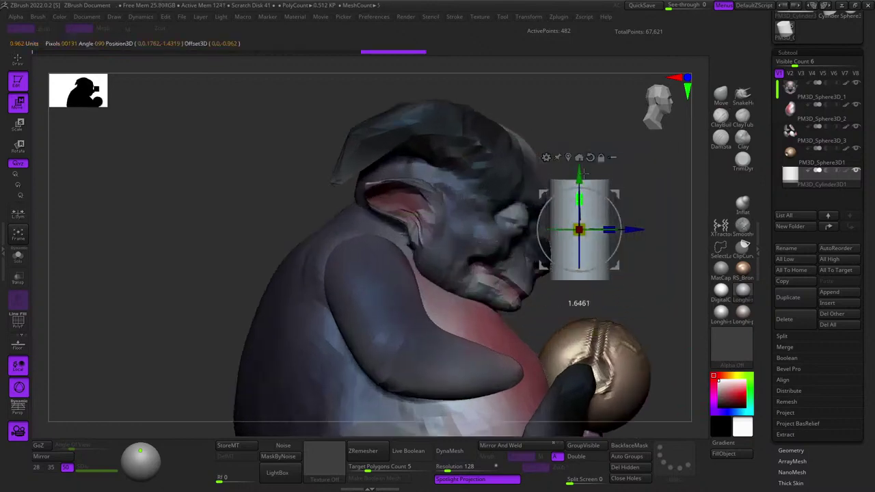
drag(584, 174, 583, 156)
Smooth the cylinder's lower end into a rounded taper with an enlarged brush.
key(q)
key(space)
drag(579, 201, 588, 201)
right_drag(636, 220, 589, 220)
key(space)
click(589, 221)
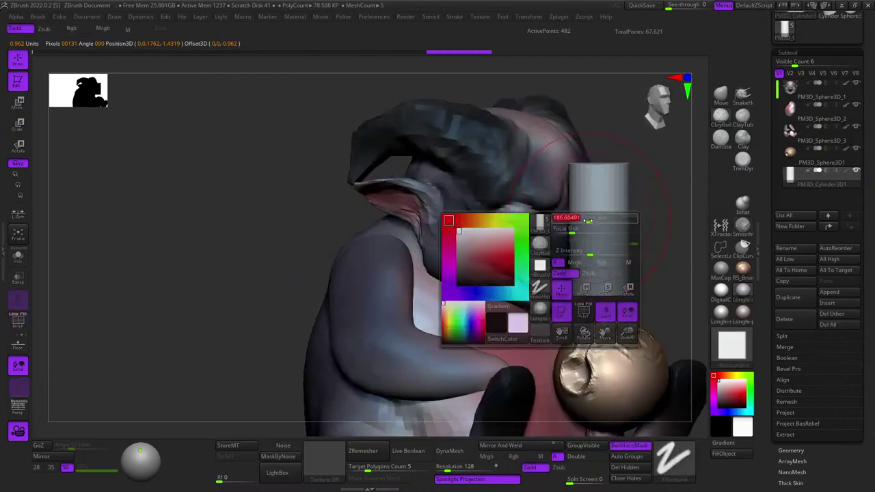
key(shift)
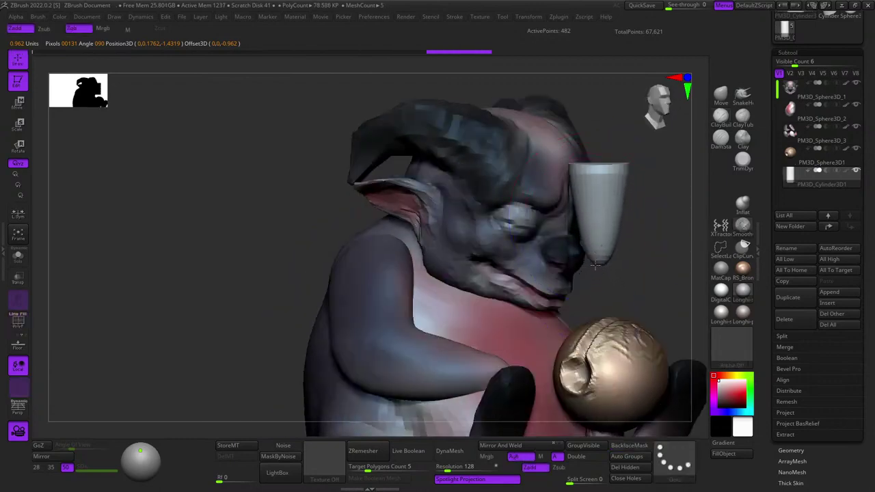
shift+drag(594, 265, 595, 266)
Bend the tapered cylinder into a curved tusk with an enlarged Move brush and smooth its upper edge.
mouse_move(622, 249)
shift+right_down()
mouse_move(582, 241)
mouse_move(653, 185)
shift+right_up()
click(720, 93)
key(space)
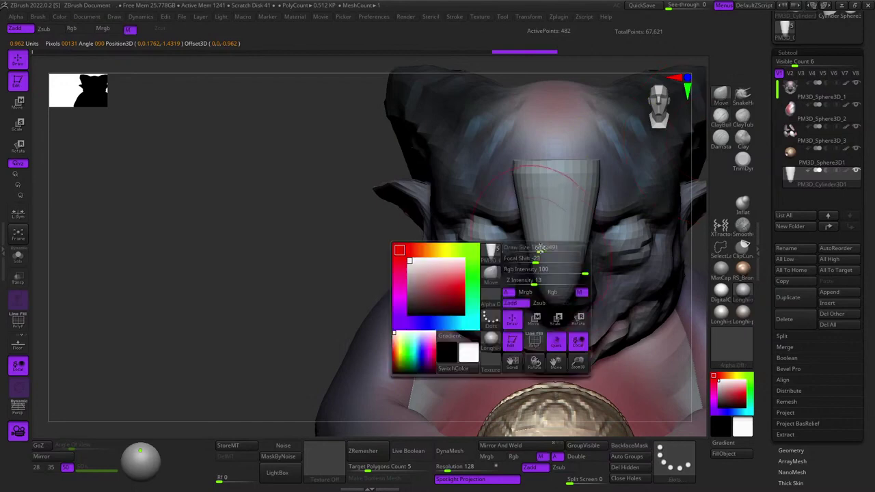
drag(540, 249, 564, 233)
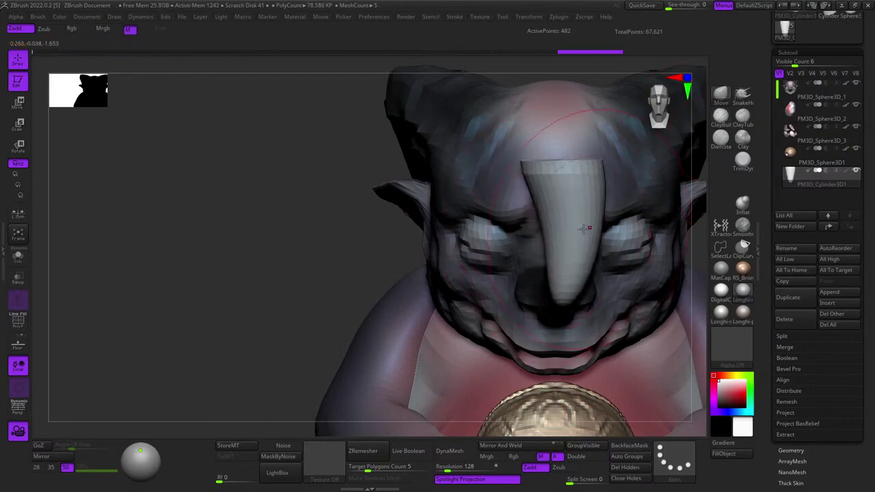
shift+right_drag(583, 229, 595, 209)
drag(525, 228, 562, 230)
key(shift)
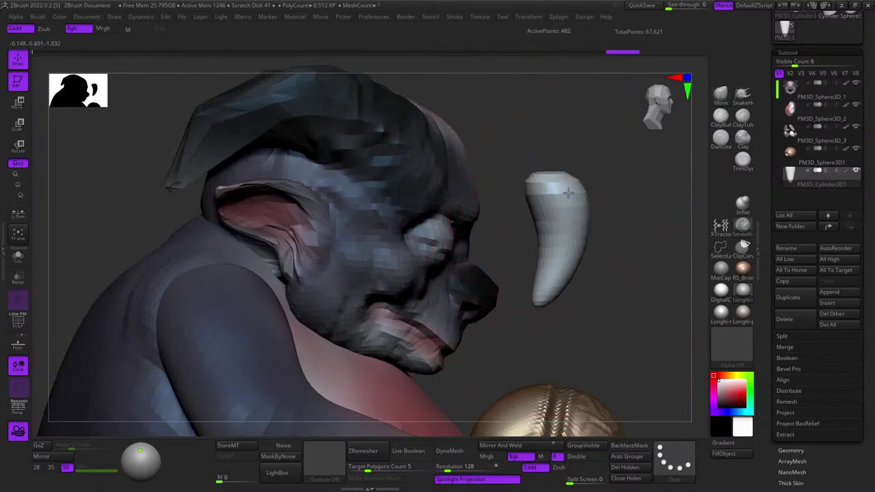
Scale the tusk down and move it to the corner of the creature's mouth.
key(w)
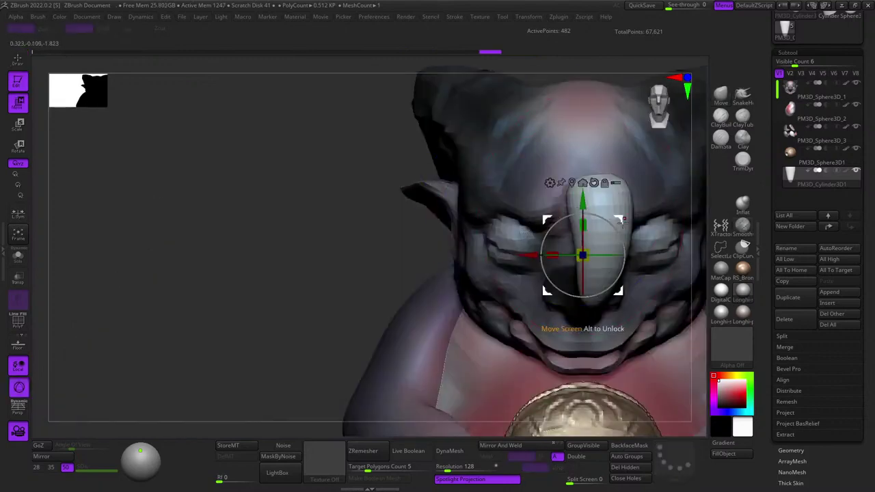
drag(623, 222, 526, 309)
right_drag(519, 279, 603, 217)
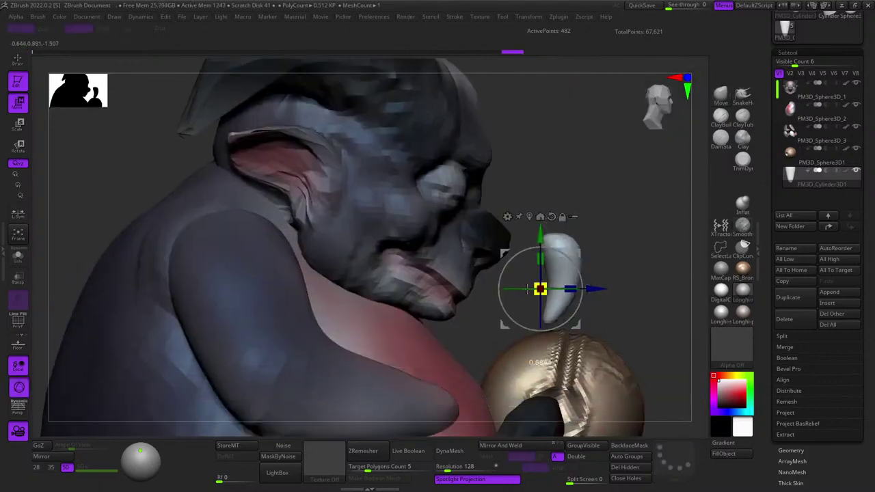
drag(577, 253, 415, 238)
alt+right_drag(417, 238, 483, 232)
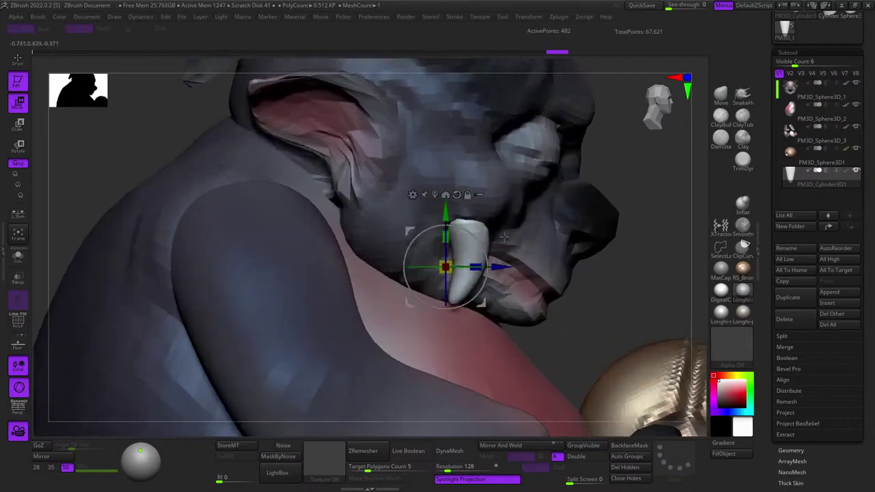
right_drag(568, 229, 484, 227)
mouse_move(505, 237)
mouse_down()
mouse_move(522, 242)
mouse_move(509, 233)
mouse_up()
right_drag(510, 233, 581, 267)
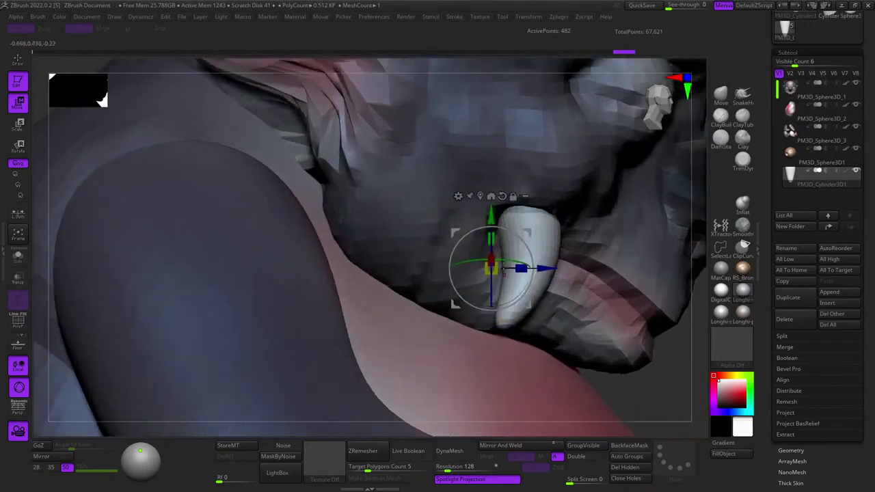
Narrow the tusk, nudge it at the mouth corner and smooth its lower end.
drag(493, 269, 483, 266)
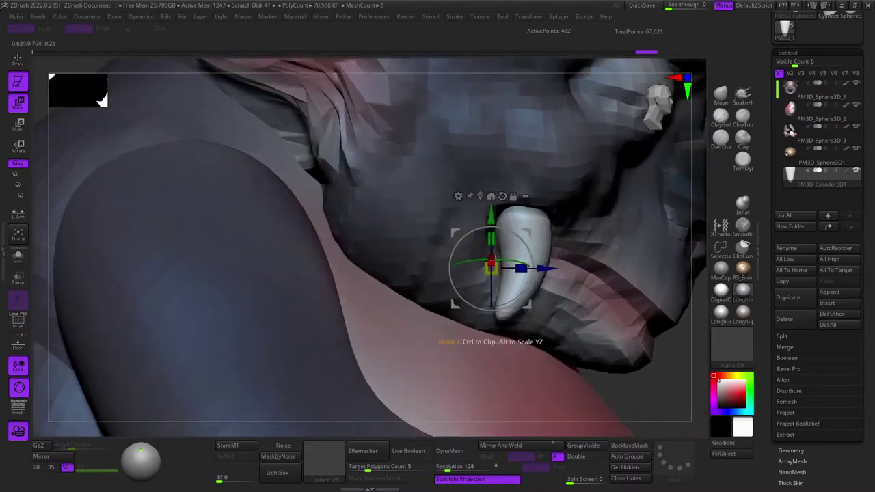
drag(527, 234, 524, 236)
mouse_move(524, 235)
right_down()
mouse_move(477, 236)
mouse_move(472, 256)
right_up()
key(q)
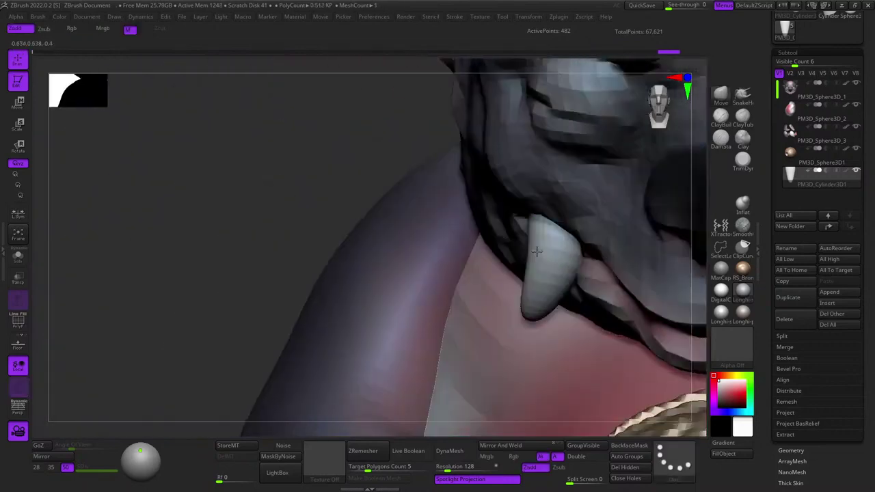
shift+drag(540, 292, 545, 290)
Tilt the tusk slightly and adjust its seat at the mouth corner, checking it from the front and side.
key(w)
alt+right_drag(555, 267, 523, 264)
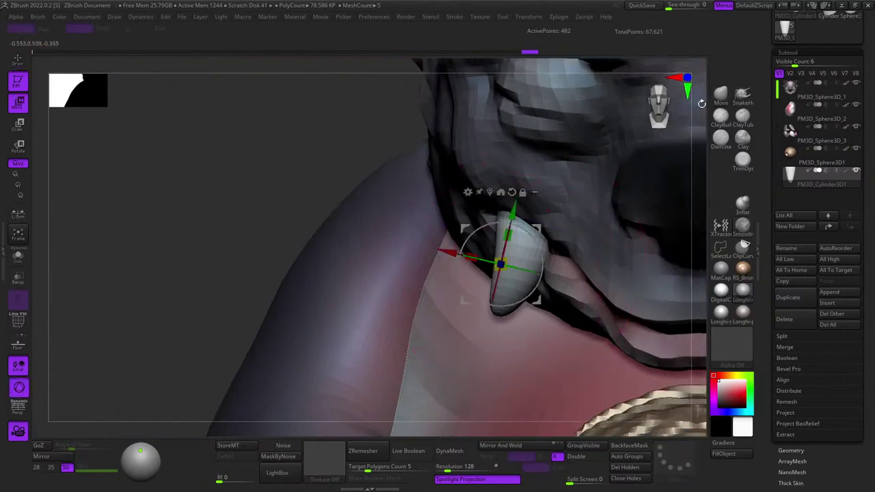
key(q)
key(w)
drag(537, 230, 529, 228)
key(q)
mouse_move(502, 273)
ctrl+right_down()
mouse_move(475, 186)
mouse_move(484, 190)
ctrl+right_up()
right_drag(645, 237, 629, 273)
right_drag(438, 277, 516, 260)
mouse_move(517, 260)
ctrl+right_down()
mouse_move(522, 218)
mouse_move(473, 339)
ctrl+right_up()
right_click(473, 340)
key(w)
key(q)
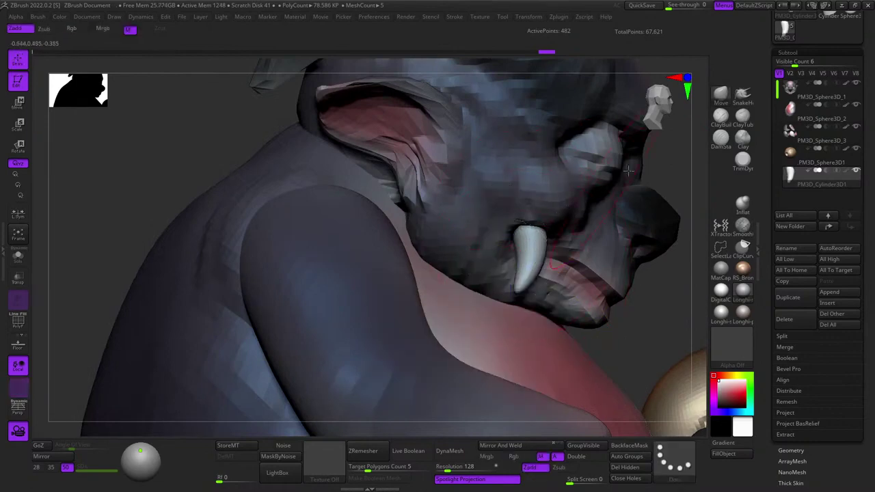
Adjust the tusk's scale and rotate it so its tip slants back toward the jaw.
ctrl+right_drag(525, 238, 522, 232)
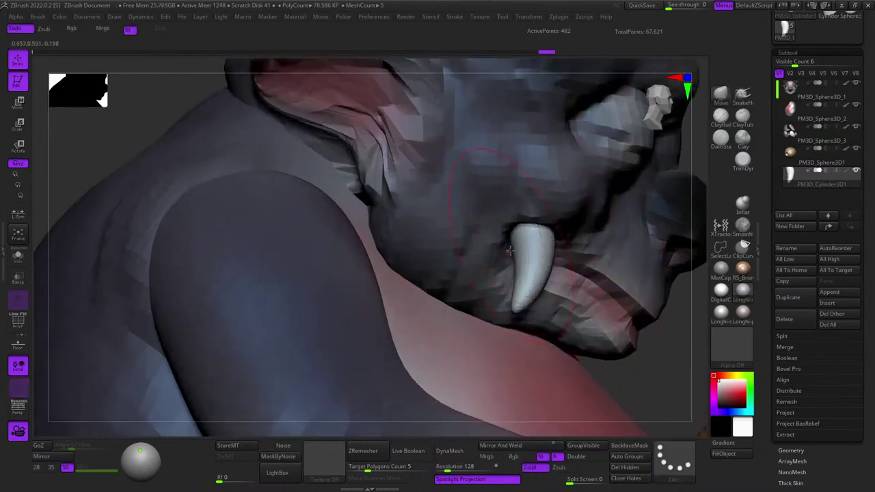
key(w)
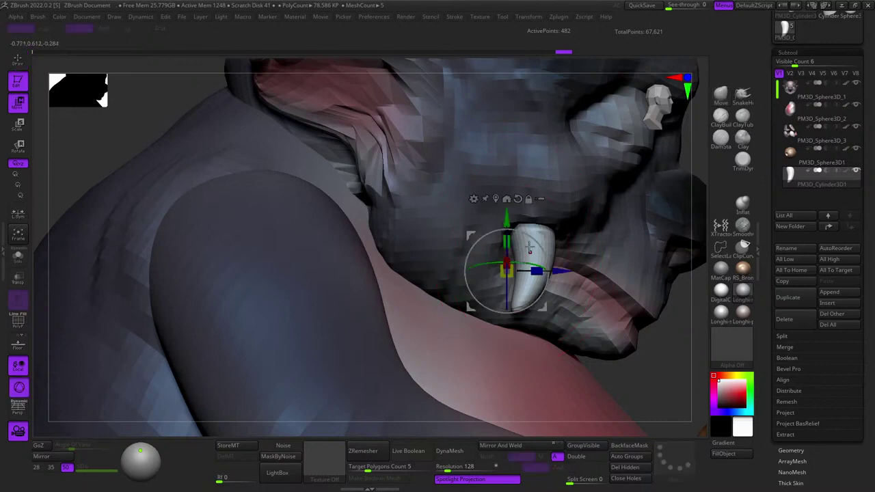
key(e)
drag(527, 233, 537, 239)
drag(543, 237, 534, 230)
key(q)
key(r)
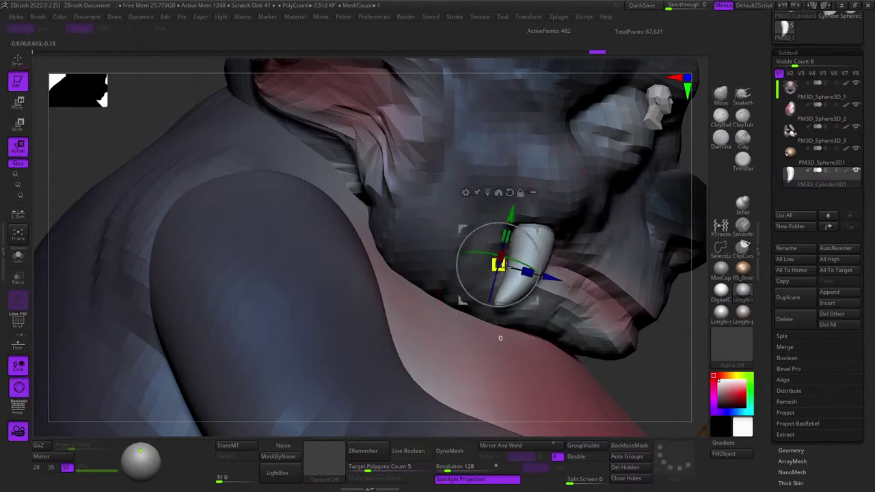
drag(506, 265, 503, 273)
Shift the tusk into the corner of the mouth as seen from the front and below.
shift+right_drag(503, 277, 476, 301)
key(q)
key(w)
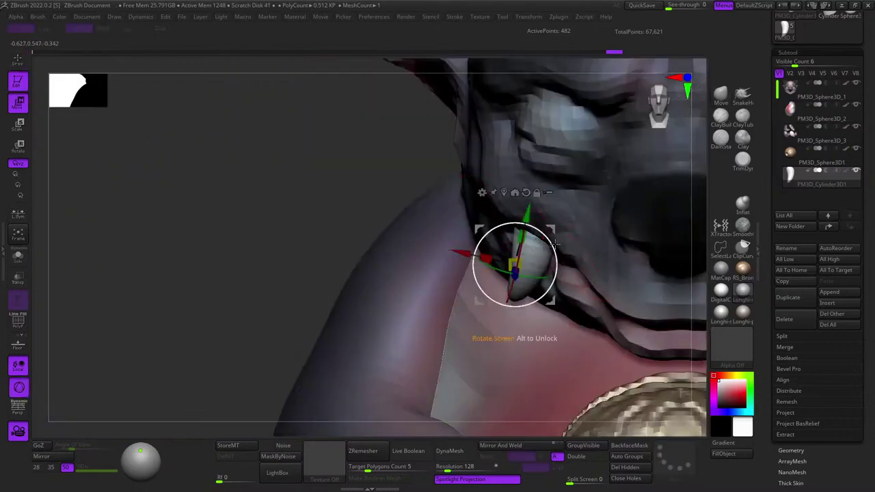
drag(552, 231, 558, 234)
key(q)
right_drag(547, 287, 534, 252)
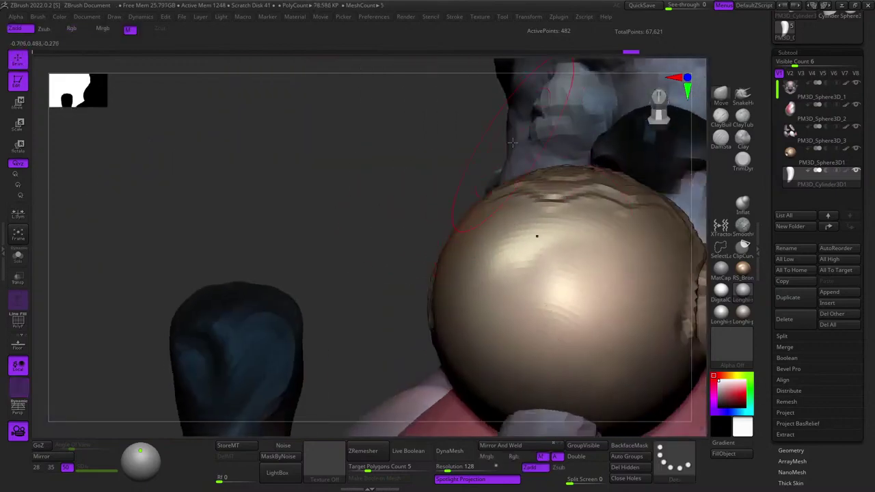
right_drag(513, 142, 514, 229)
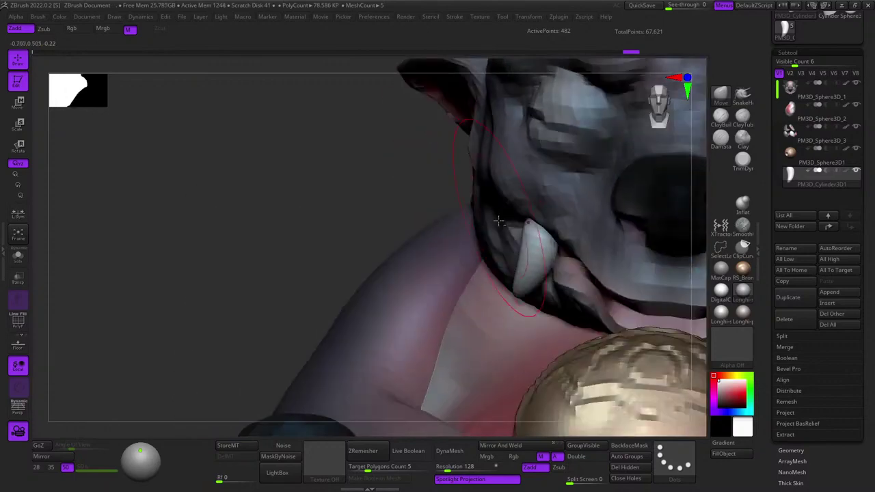
Reduce the Move brush size and reshape the tusk into a slimmer, pointed curve.
key(space)
right_drag(535, 247, 524, 211)
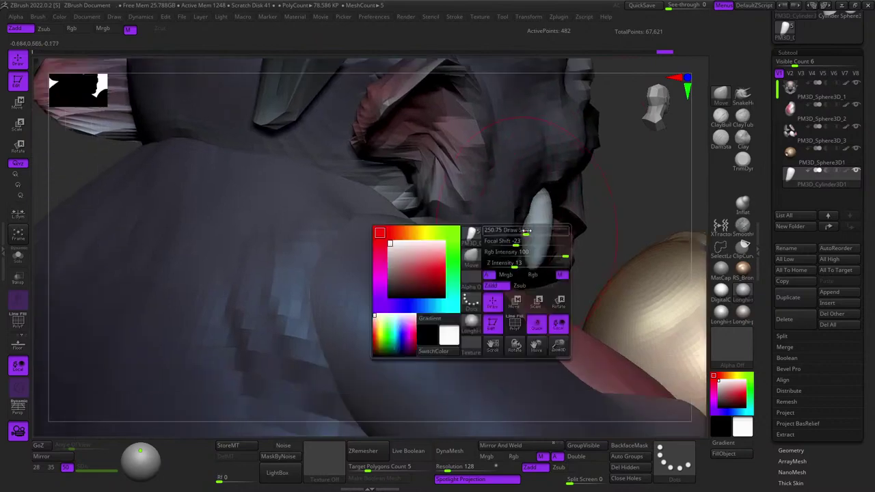
key(space)
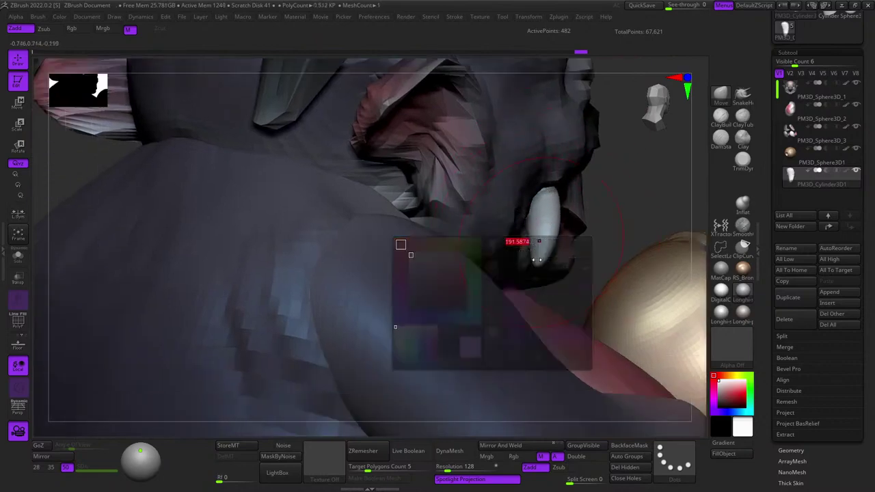
right_drag(547, 236, 496, 241)
right_drag(541, 219, 551, 210)
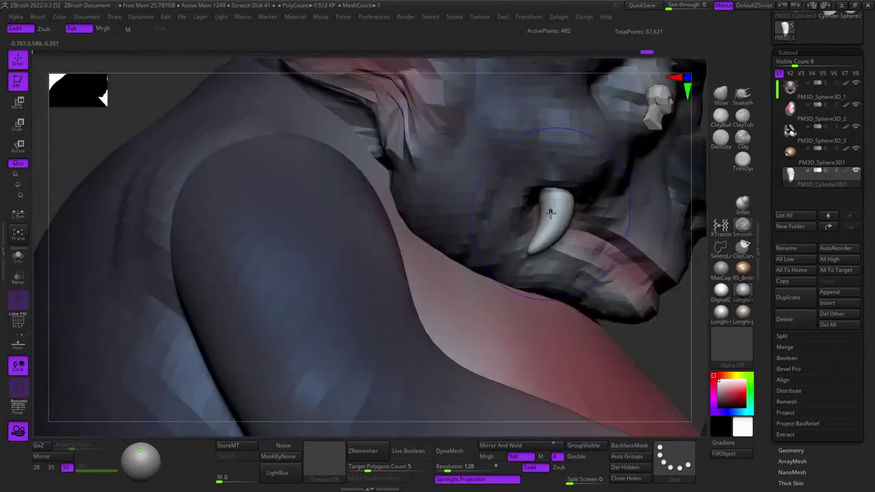
drag(551, 209, 545, 213)
right_drag(544, 213, 577, 205)
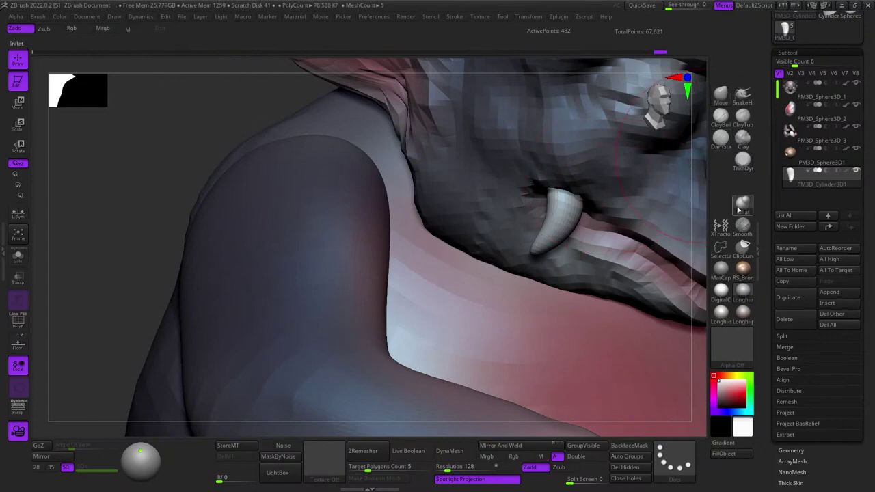
Thicken the tusk's upper part from several sides with the Inflat brush, keeping the tip narrow.
click(738, 210)
right_drag(503, 217, 548, 268)
drag(549, 268, 541, 266)
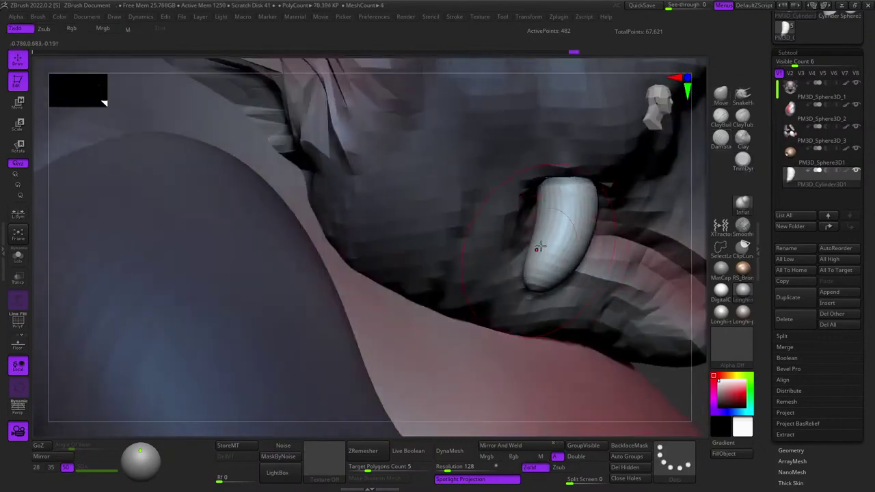
key(ctrl+z)
drag(545, 203, 542, 200)
mouse_move(542, 200)
right_down()
mouse_move(527, 203)
mouse_move(533, 190)
right_up()
drag(551, 199, 571, 209)
right_drag(582, 215, 551, 221)
drag(555, 218, 569, 232)
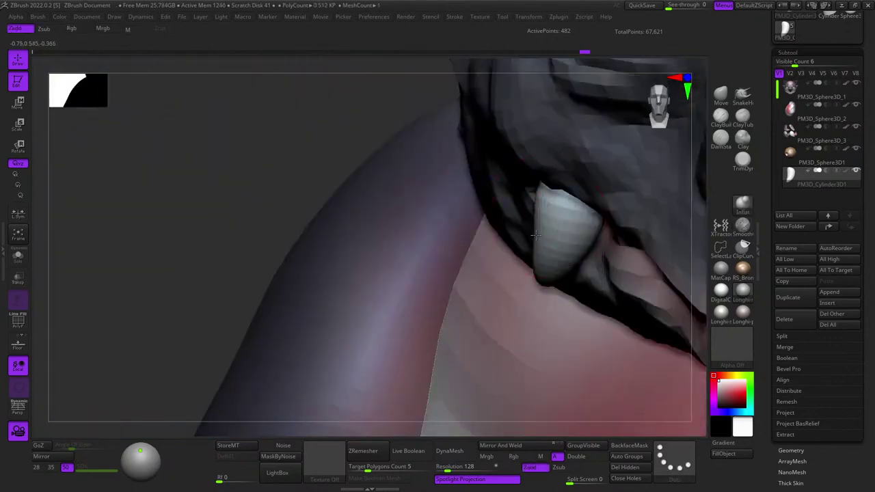
right_drag(569, 226, 554, 203)
drag(555, 203, 553, 219)
right_drag(553, 219, 542, 235)
drag(542, 235, 537, 224)
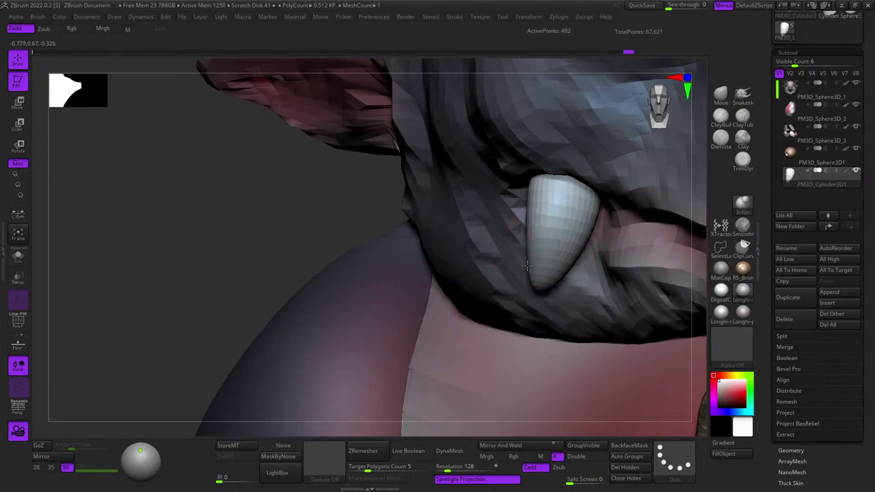
Rotate the tusk upright and reposition it under the upper lip at the mouth corner.
right_drag(527, 265, 513, 212)
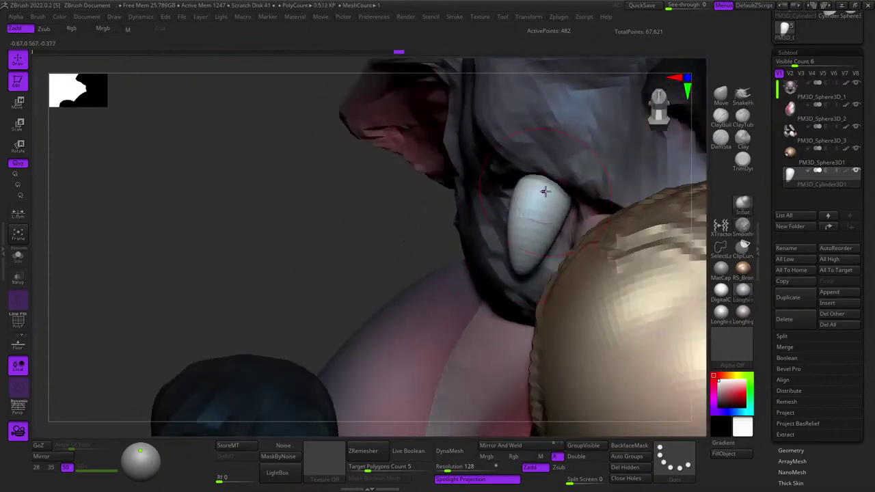
key(e)
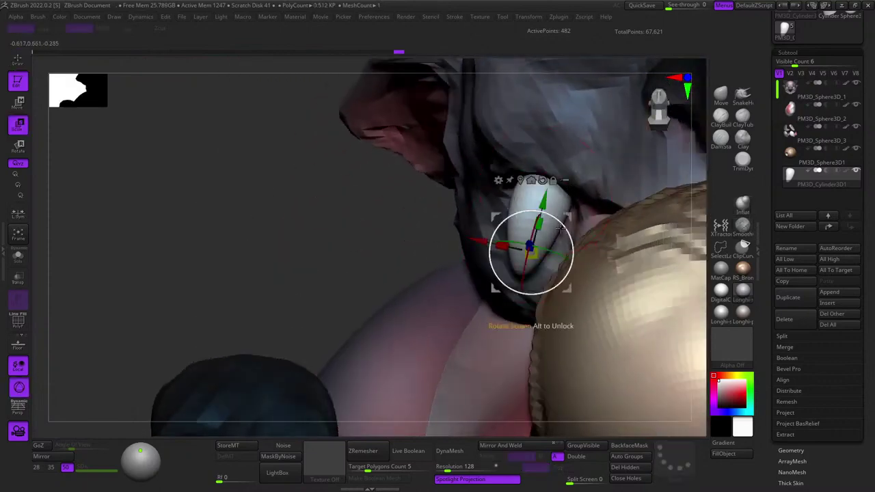
key(w)
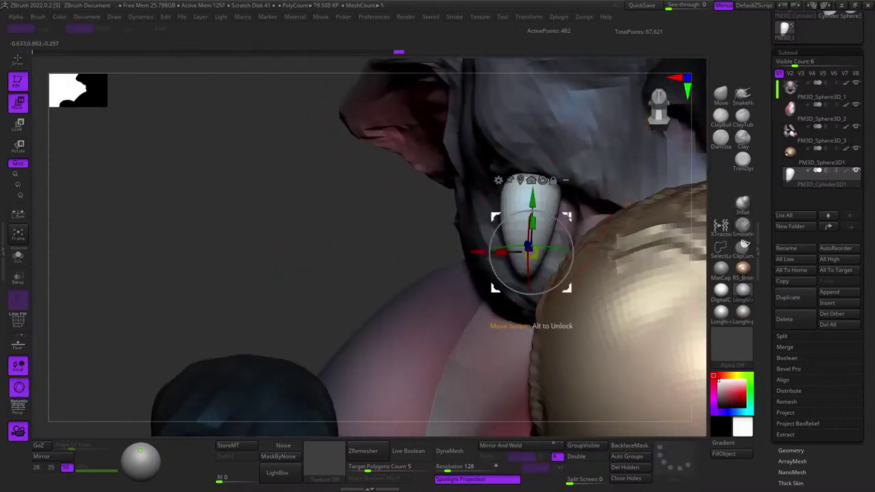
key(q)
mouse_move(586, 218)
ctrl+right_down()
mouse_move(486, 228)
mouse_move(574, 236)
mouse_move(493, 236)
mouse_move(580, 247)
mouse_move(552, 246)
ctrl+right_up()
ctrl+right_drag(552, 247, 510, 247)
mouse_move(510, 247)
right_down()
mouse_move(584, 230)
mouse_move(530, 233)
right_up()
ctrl+right_drag(530, 234, 514, 237)
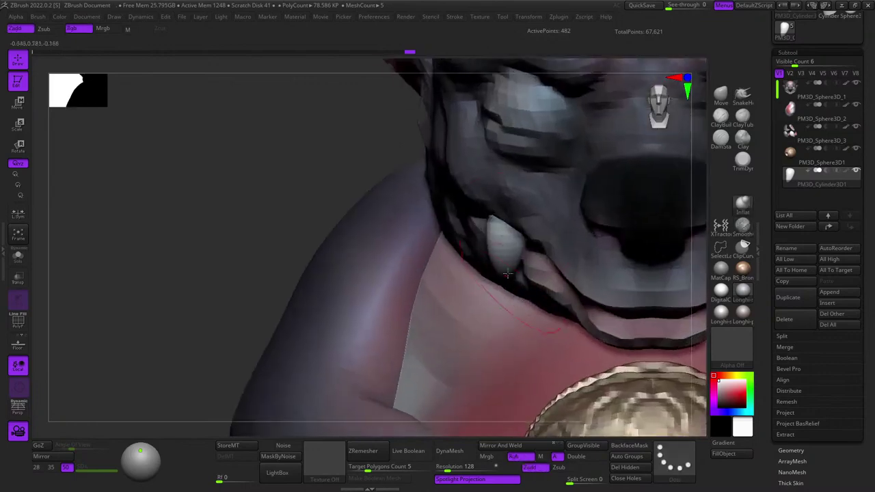
Turn the tusk about its own axis and fit its angle to the mouth corner.
key(e)
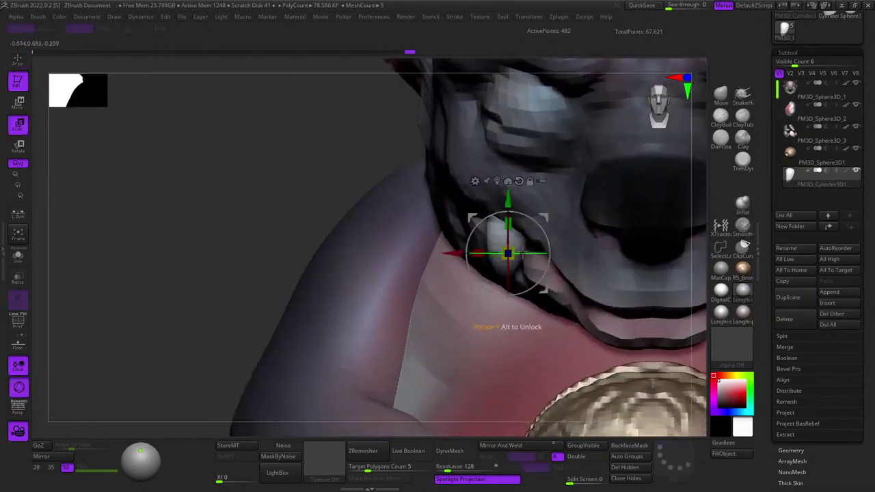
right_drag(524, 217, 600, 193)
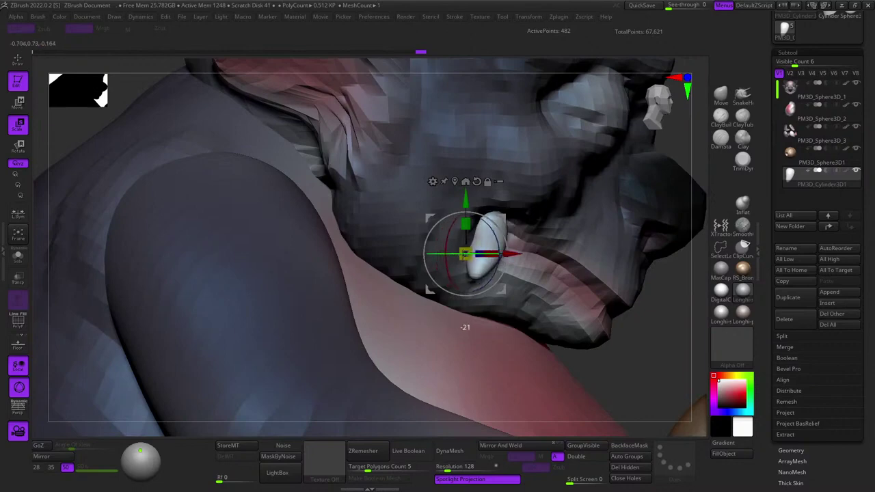
drag(524, 213, 523, 213)
right_drag(540, 220, 505, 233)
key(q)
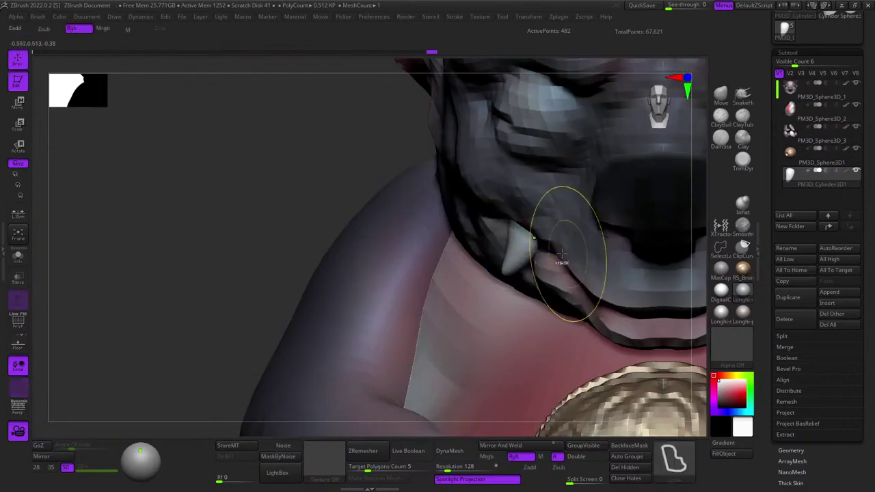
Mirror and weld the tusk to the opposite side of the mouth.
mouse_move(567, 254)
ctrl+right_down()
mouse_move(533, 204)
mouse_move(559, 192)
mouse_move(601, 199)
mouse_move(557, 195)
ctrl+right_up()
mouse_move(557, 195)
ctrl+right_down()
mouse_move(571, 223)
mouse_move(527, 171)
ctrl+right_up()
key(w)
key(q)
alt+right_drag(630, 424, 559, 400)
click(524, 447)
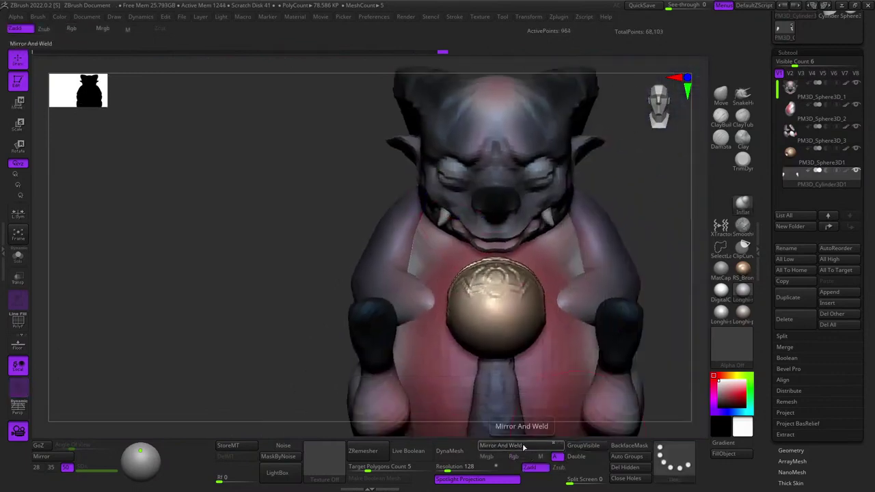
Refine the mirrored tusk's curve and pull its tip with the Move brush from the opposite side of the face.
ctrl+right_drag(529, 361, 554, 181)
right_drag(654, 215, 594, 217)
ctrl+right_drag(593, 217, 547, 267)
right_drag(547, 266, 553, 248)
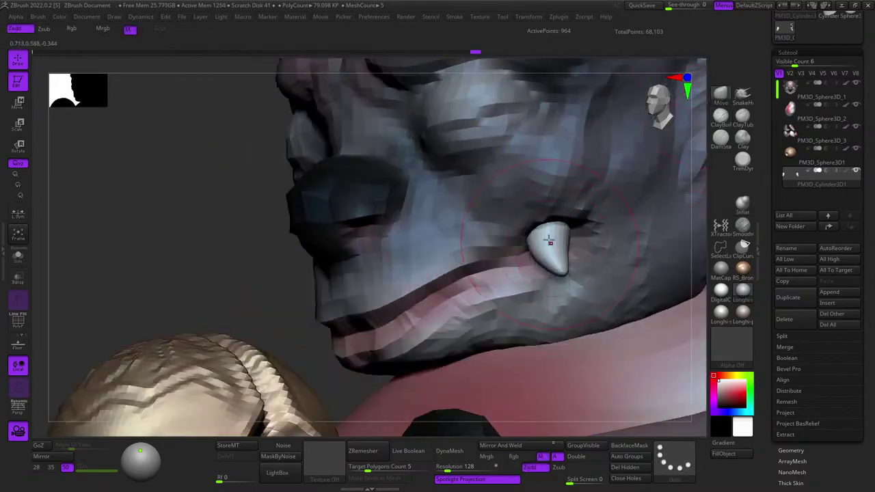
right_drag(549, 241, 571, 295)
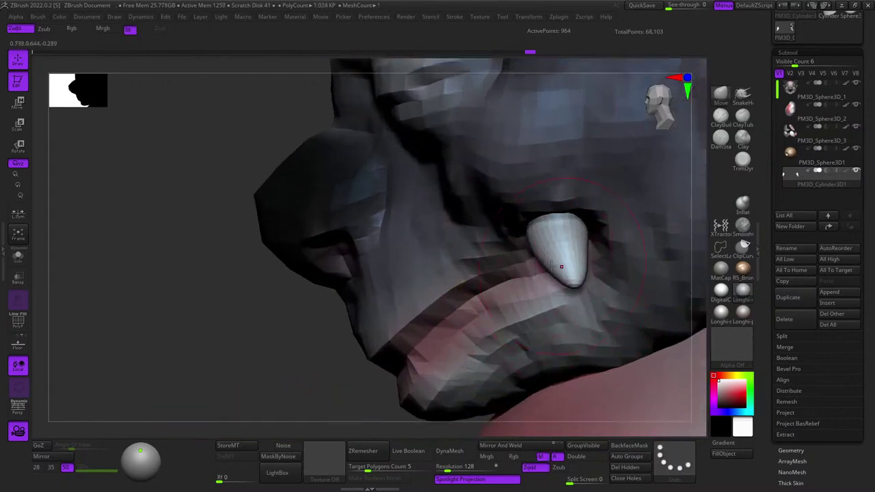
drag(576, 281, 578, 284)
right_click(550, 287)
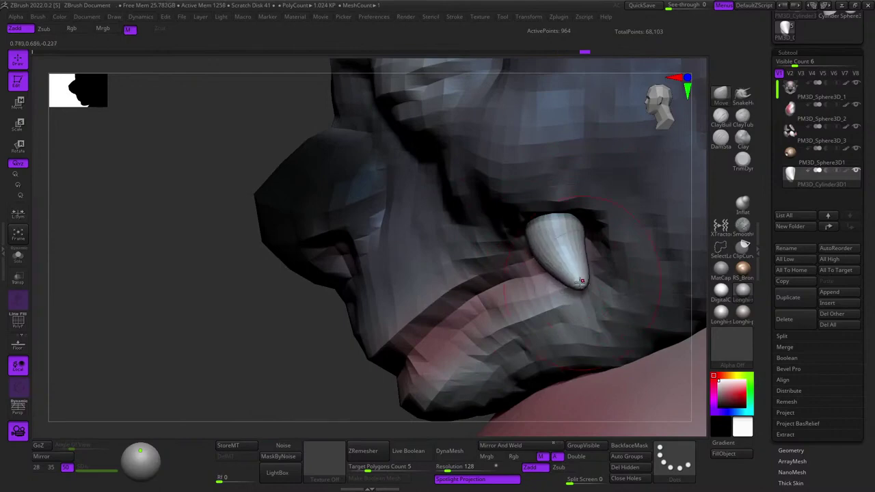
Reshape the tusk's base and tip with the Move brush, fitting it into the mouth corner.
drag(564, 226, 564, 224)
shift+right_drag(509, 222, 565, 219)
drag(522, 239, 520, 235)
alt+right_drag(522, 240, 591, 234)
right_click(593, 222)
mouse_move(593, 239)
mouse_down()
mouse_move(599, 243)
mouse_move(579, 235)
mouse_up()
right_click(597, 227)
ctrl+right_drag(611, 249, 542, 221)
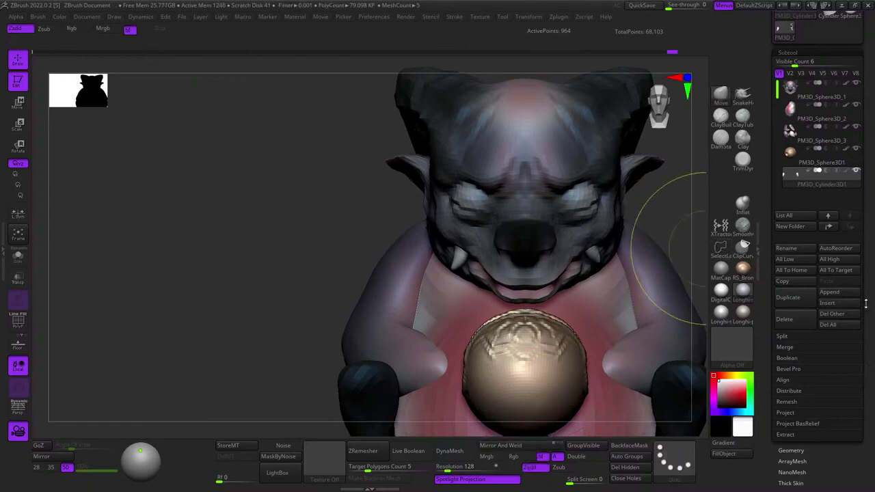
Thicken the tusk's body and base at the opposite mouth corner with the Inflat brush.
drag(867, 321, 827, 2)
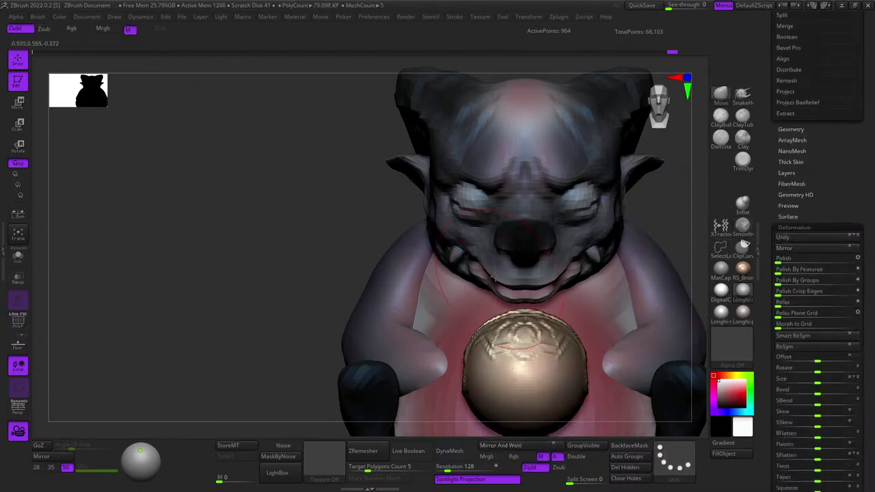
mouse_move(467, 271)
right_down()
mouse_move(454, 242)
mouse_move(514, 270)
mouse_move(550, 183)
right_up()
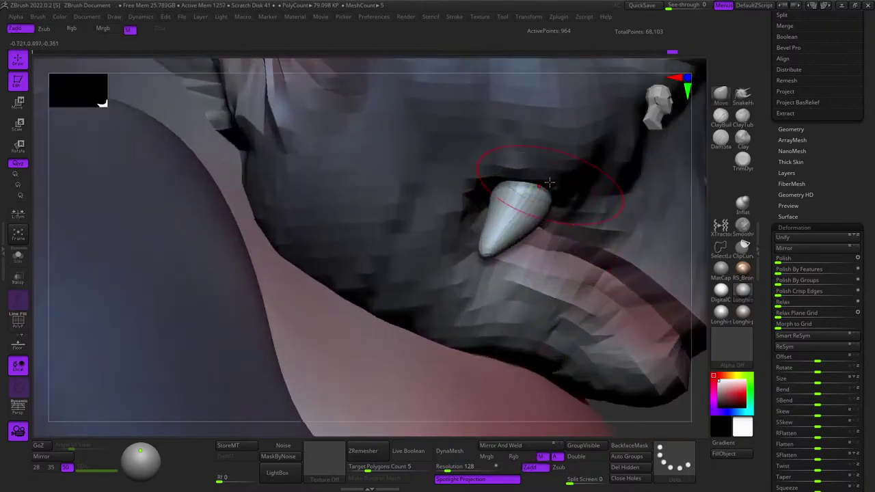
right_click(502, 215)
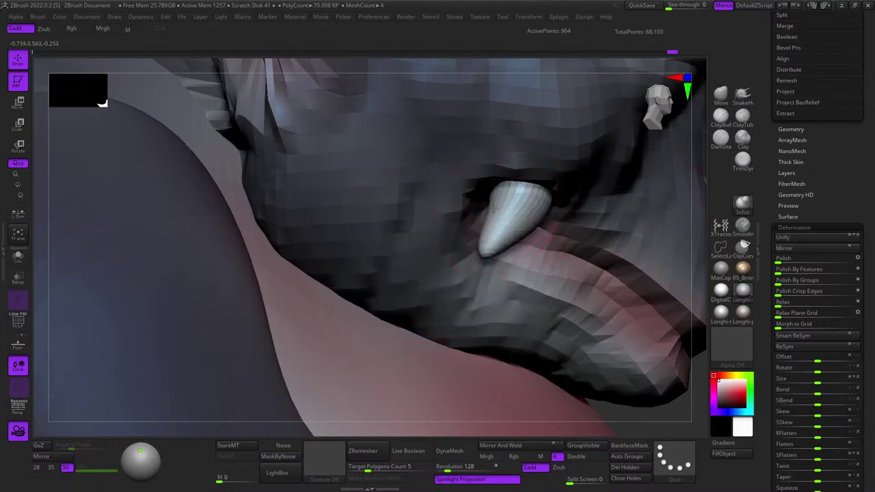
right_drag(482, 243, 491, 241)
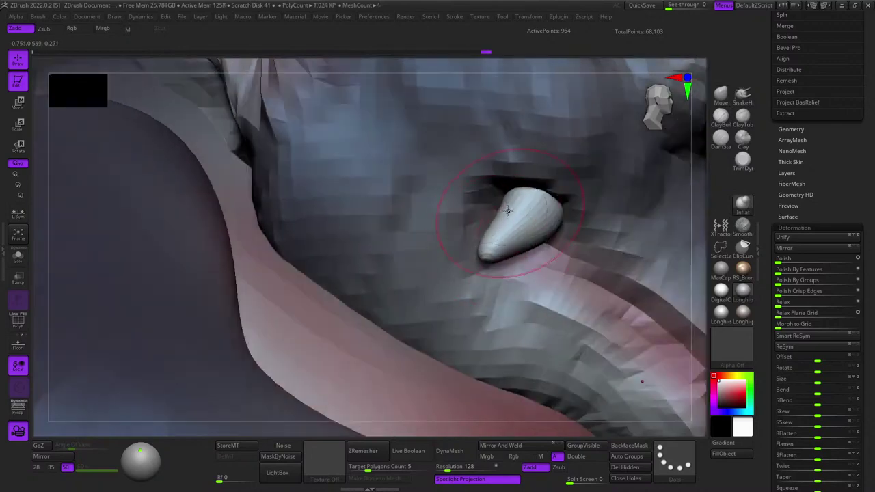
drag(532, 226, 535, 226)
mouse_move(535, 226)
right_down()
mouse_move(540, 239)
mouse_move(528, 201)
right_up()
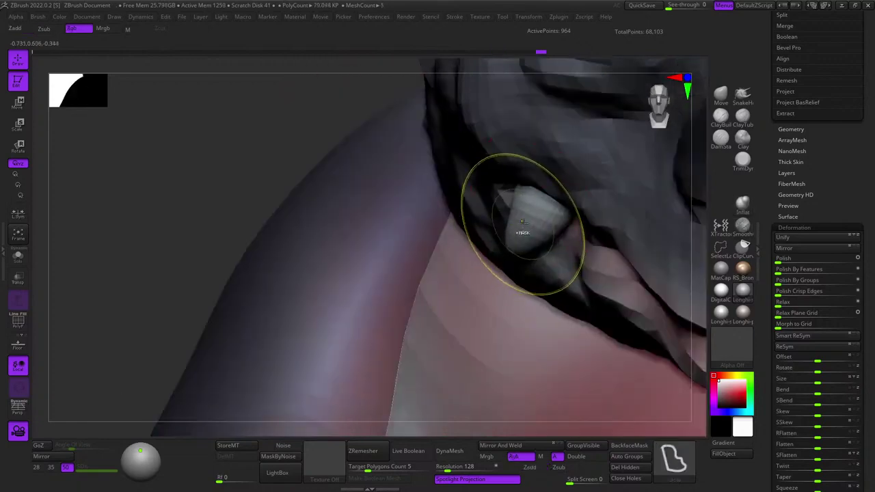
Smooth the inflated tusk's surface, evening out its base and blunt tip.
mouse_move(511, 286)
ctrl+right_down()
mouse_move(531, 240)
mouse_move(498, 209)
mouse_move(536, 254)
mouse_move(557, 195)
mouse_move(515, 271)
mouse_move(509, 310)
mouse_move(505, 290)
mouse_move(512, 306)
ctrl+right_up()
right_click(536, 254)
shift+drag(499, 281, 524, 255)
right_drag(524, 256, 508, 236)
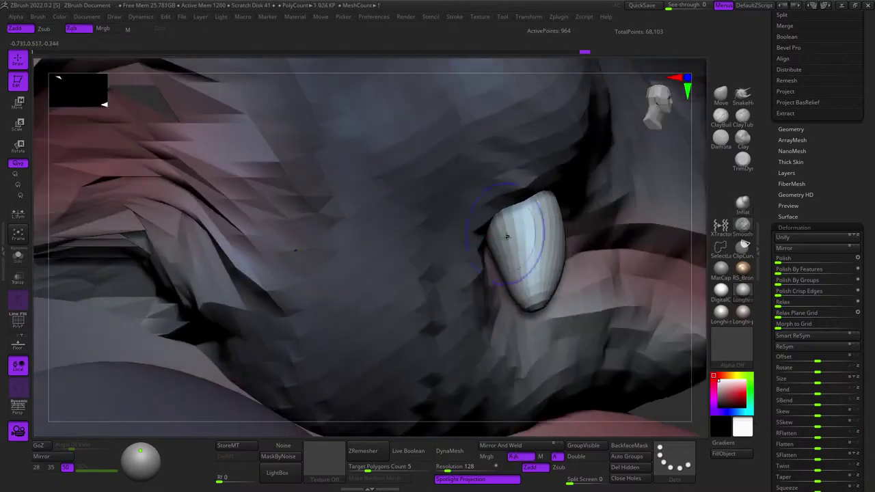
shift+drag(508, 236, 526, 282)
right_drag(526, 282, 512, 229)
mouse_move(512, 229)
shift+mouse_down()
mouse_move(544, 250)
mouse_move(523, 217)
shift+mouse_up()
Adjust the tusk's outline from the front of the face with the Move brush.
mouse_move(523, 217)
right_down()
mouse_move(517, 230)
mouse_move(611, 189)
mouse_move(590, 159)
mouse_move(522, 179)
mouse_move(527, 207)
mouse_move(499, 180)
mouse_move(510, 185)
right_up()
key(f)
ctrl+right_drag(510, 185, 535, 209)
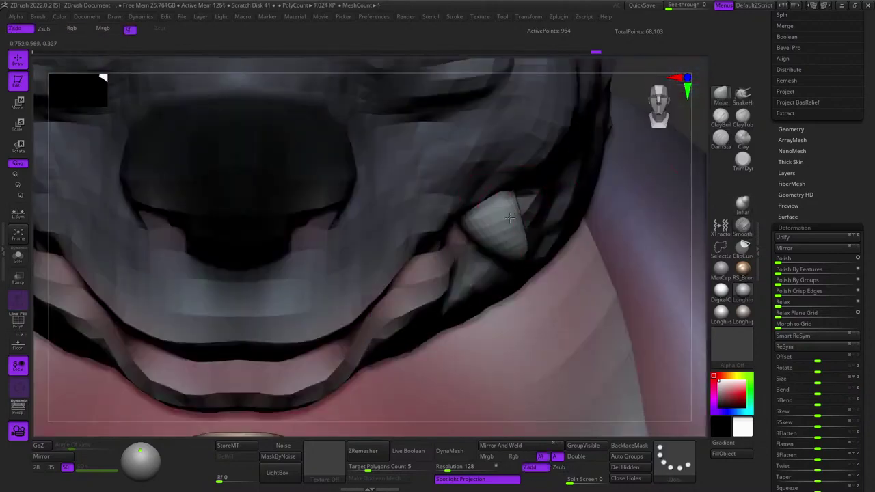
right_drag(497, 223, 483, 242)
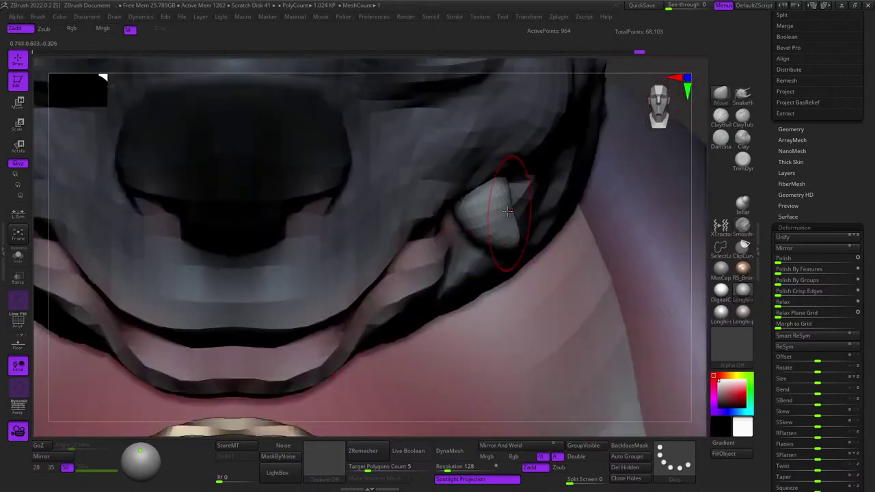
mouse_move(508, 209)
ctrl+right_down()
mouse_move(521, 236)
mouse_move(518, 197)
mouse_move(558, 233)
mouse_move(578, 227)
mouse_move(554, 241)
ctrl+right_up()
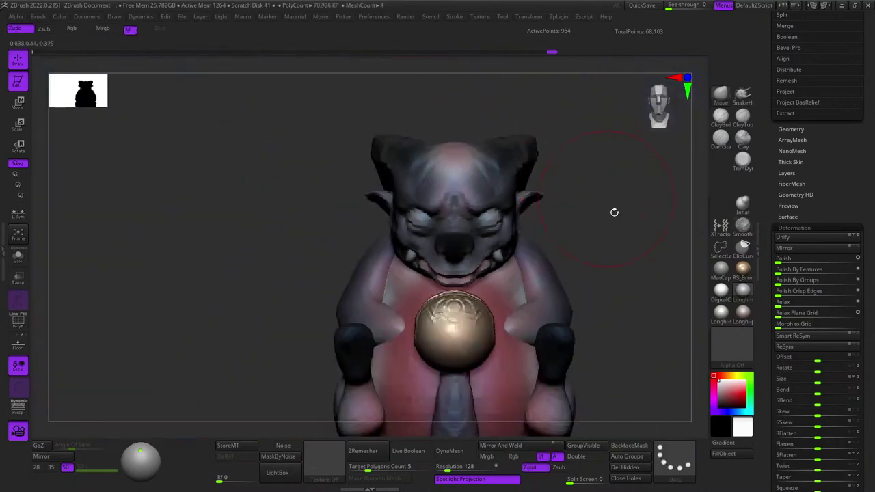
Make the creature's head the active subtool and check its polygon wireframe around the nose and muzzle.
right_drag(614, 212, 612, 189)
ctrl+right_drag(612, 189, 495, 239)
key(shift+f)
key(shift+f)
ctrl+right_drag(495, 239, 505, 294)
key(shift+f)
key(shift+f)
alt+click(536, 199)
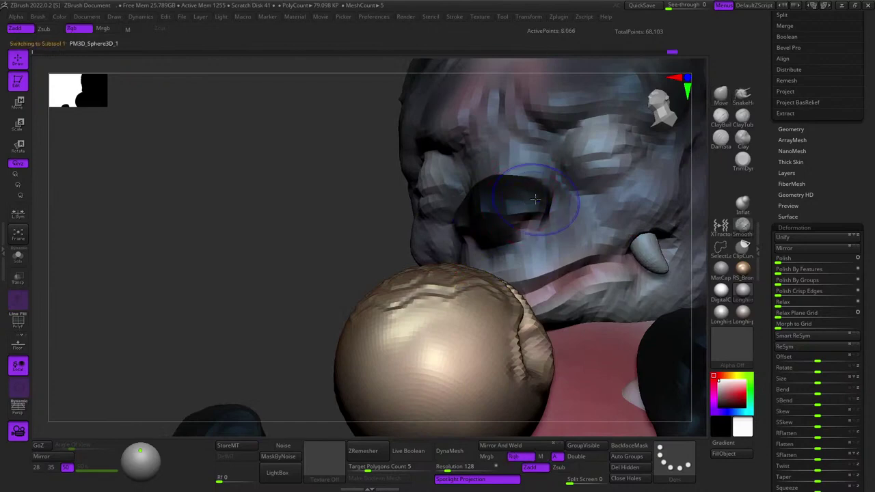
key(shift+f)
key(shift+f)
right_drag(625, 189, 608, 171)
ctrl+right_drag(608, 171, 604, 197)
key(shift+f)
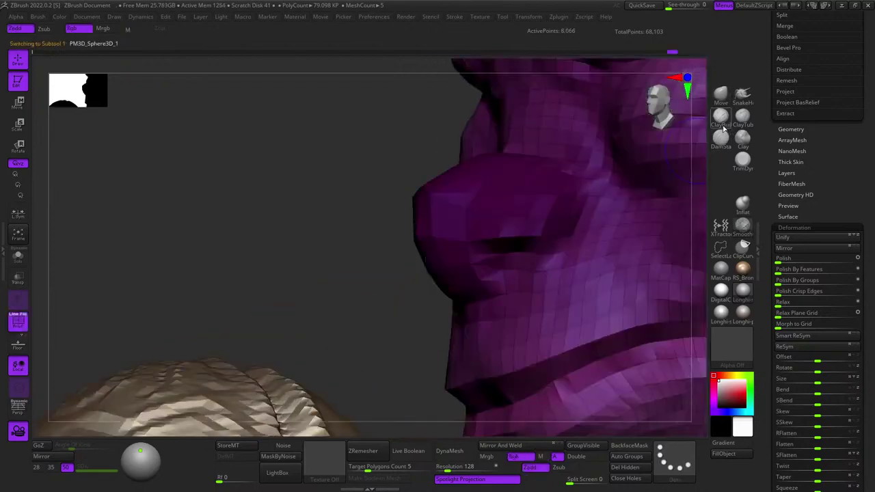
Build up the nose and nostril area with the ClayBuildup brush, working also from below.
click(722, 122)
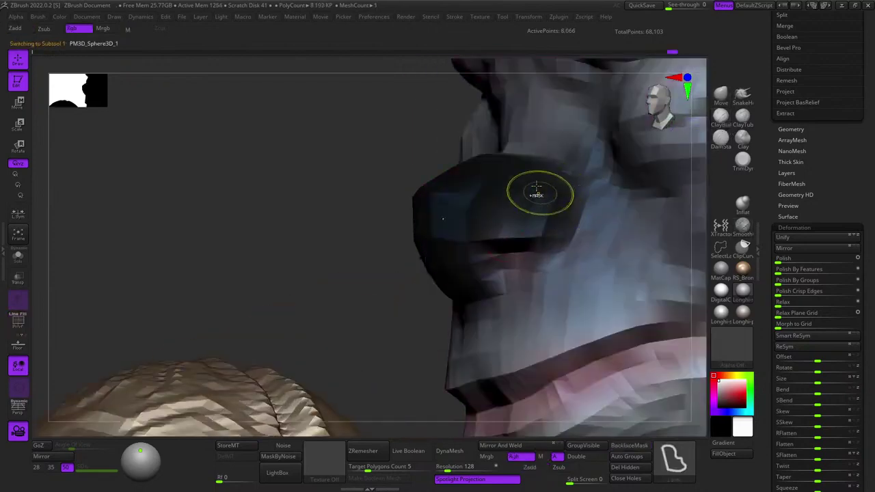
ctrl+right_drag(541, 194, 545, 176)
mouse_move(544, 177)
shift+right_down()
mouse_move(559, 196)
mouse_move(563, 267)
mouse_move(556, 202)
mouse_move(521, 199)
mouse_move(550, 264)
shift+right_up()
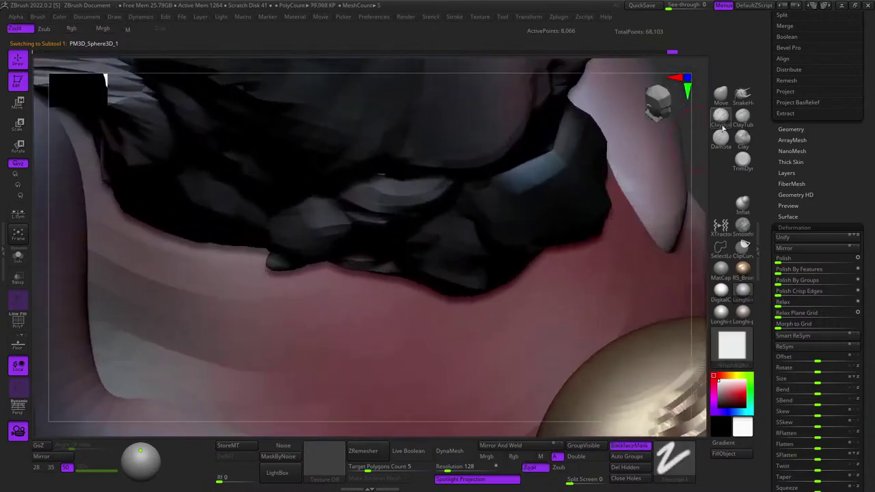
key(space)
right_drag(566, 196, 528, 241)
drag(532, 220, 523, 223)
mouse_move(496, 213)
right_down()
mouse_move(514, 221)
mouse_move(504, 178)
right_up()
right_drag(588, 184, 508, 201)
ctrl+right_drag(508, 201, 508, 153)
alt+right_drag(661, 248, 525, 236)
right_drag(554, 205, 503, 182)
Reshape the nose tip in profile and from above with the Move brush.
click(722, 96)
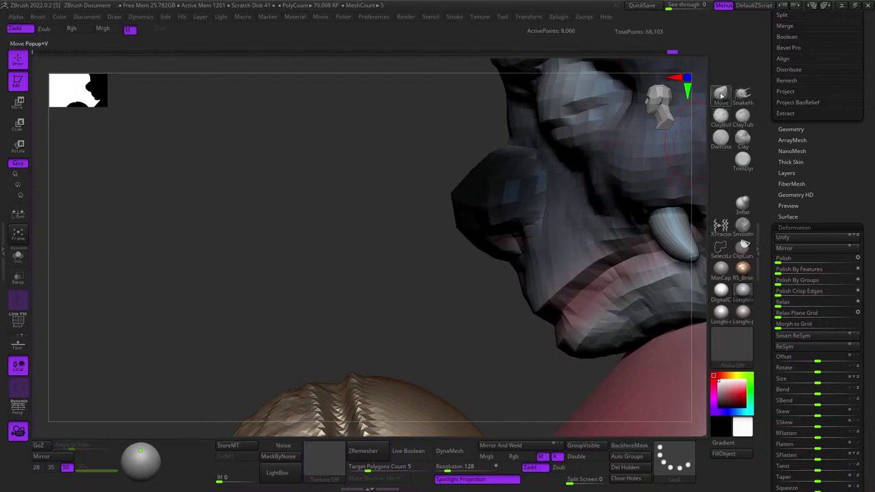
key(space)
drag(455, 194, 458, 197)
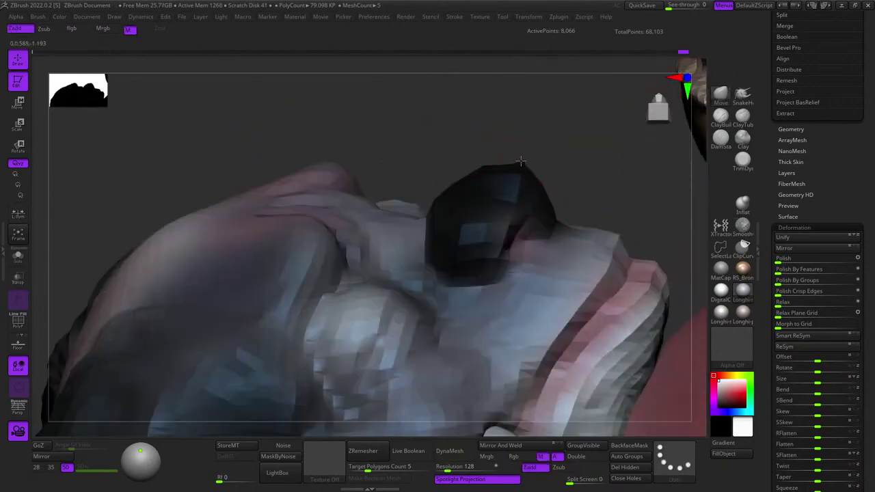
mouse_move(521, 162)
right_down()
mouse_move(515, 255)
mouse_move(491, 222)
mouse_move(578, 225)
mouse_move(608, 256)
mouse_move(653, 205)
mouse_move(546, 187)
mouse_move(549, 214)
right_up()
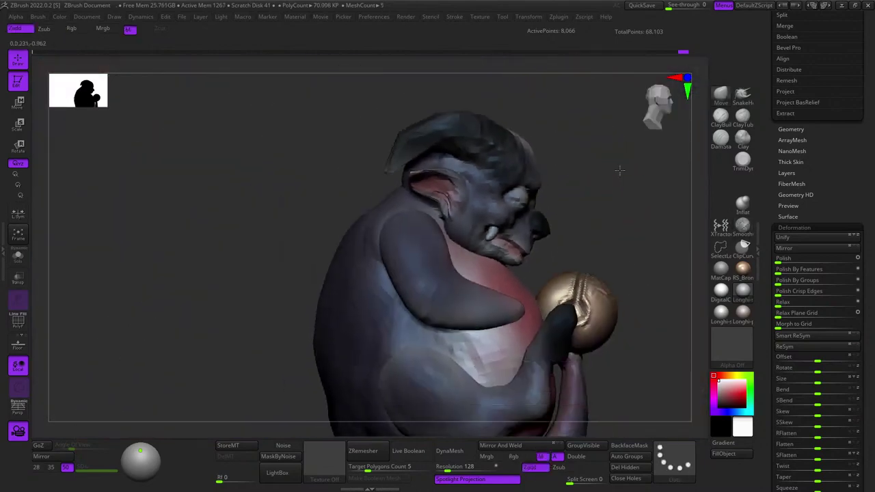
right_drag(620, 171, 608, 171)
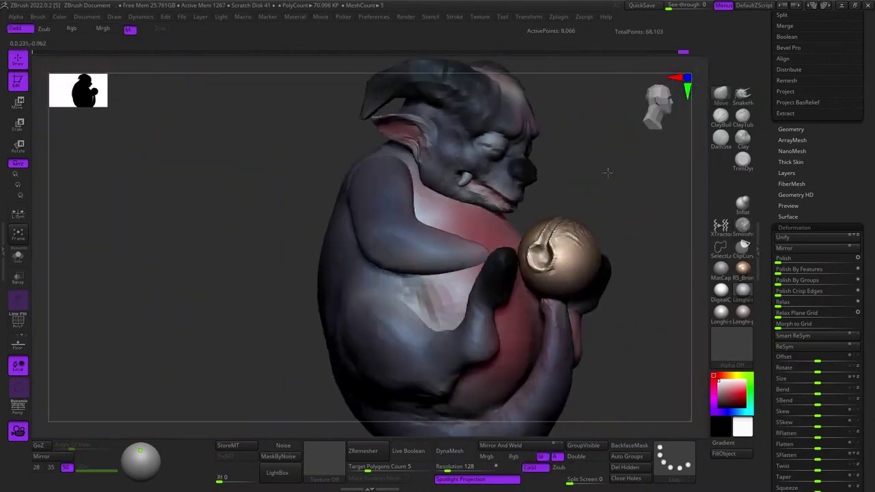
Reshape the lips and muzzle front with a resized Move brush, following the mouth line back to the tusk.
mouse_move(518, 176)
ctrl+right_down()
mouse_move(503, 209)
mouse_move(523, 212)
mouse_move(506, 287)
ctrl+right_up()
key(shift+f)
key(shift+f)
key(space)
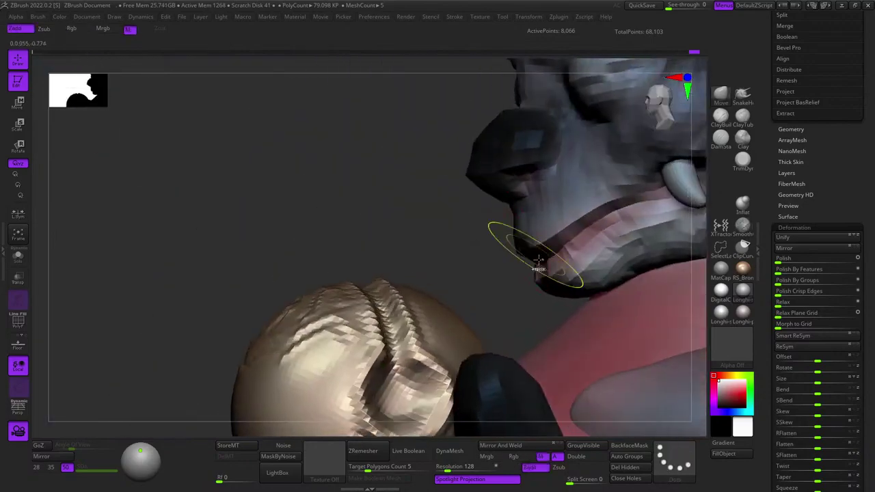
ctrl+right_drag(539, 260, 530, 329)
right_click(530, 328)
right_drag(552, 284, 514, 222)
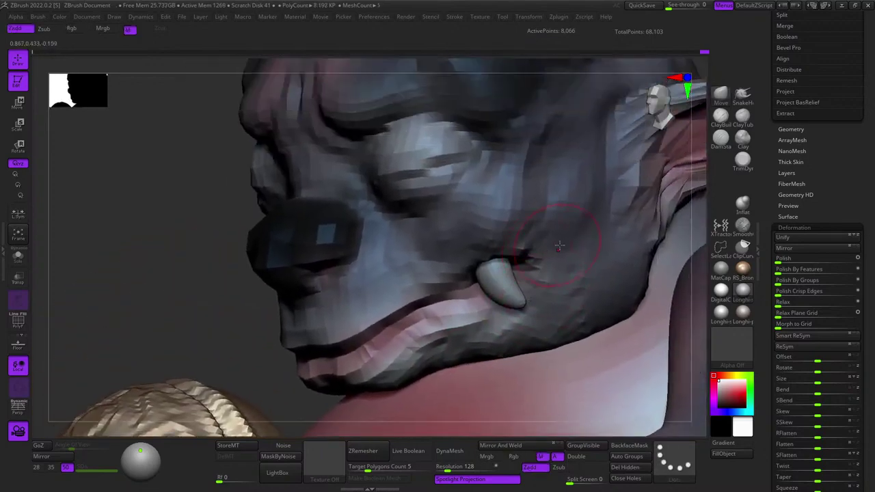
Build up the cheek and the skin fold behind the tusk with the ClayBuildup brush.
click(722, 121)
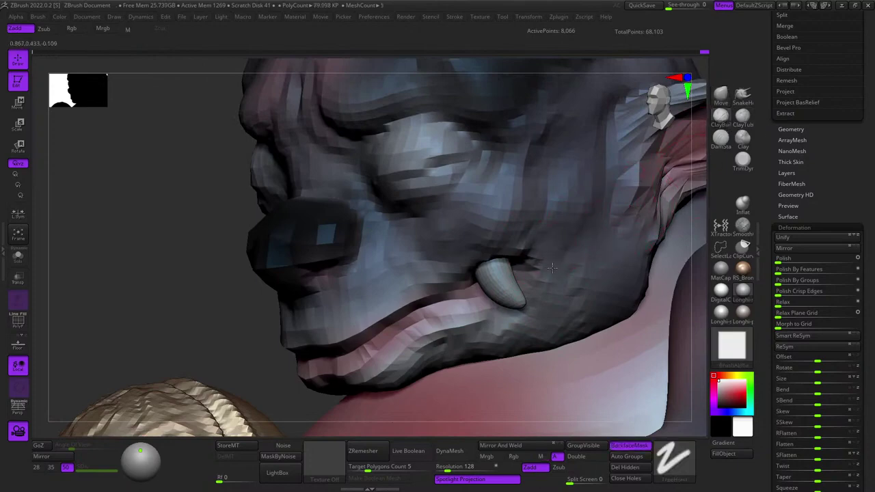
right_drag(535, 239, 539, 263)
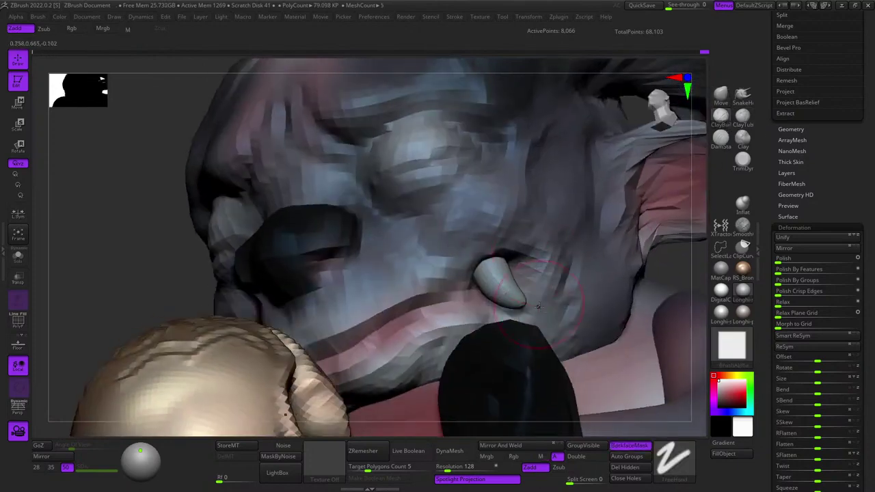
ctrl+right_drag(538, 306, 538, 274)
mouse_move(538, 273)
right_down()
mouse_move(527, 257)
mouse_move(539, 287)
mouse_move(572, 217)
mouse_move(593, 223)
right_up()
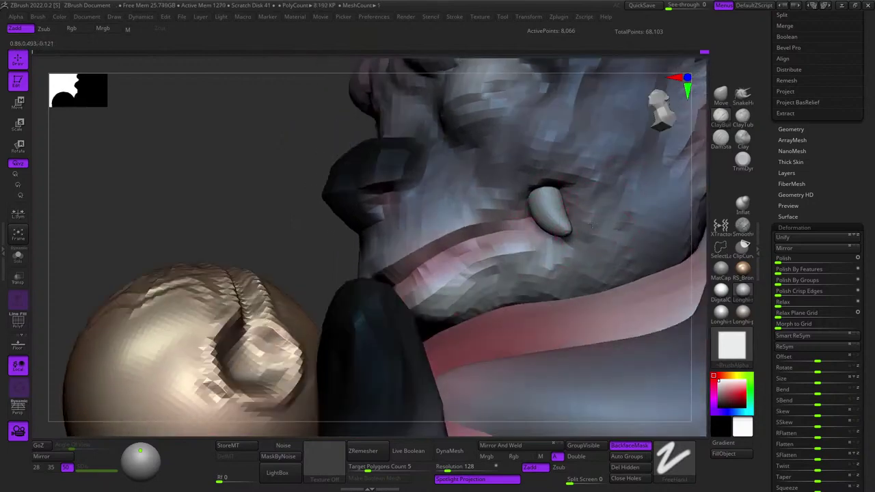
ctrl+right_drag(603, 205, 593, 255)
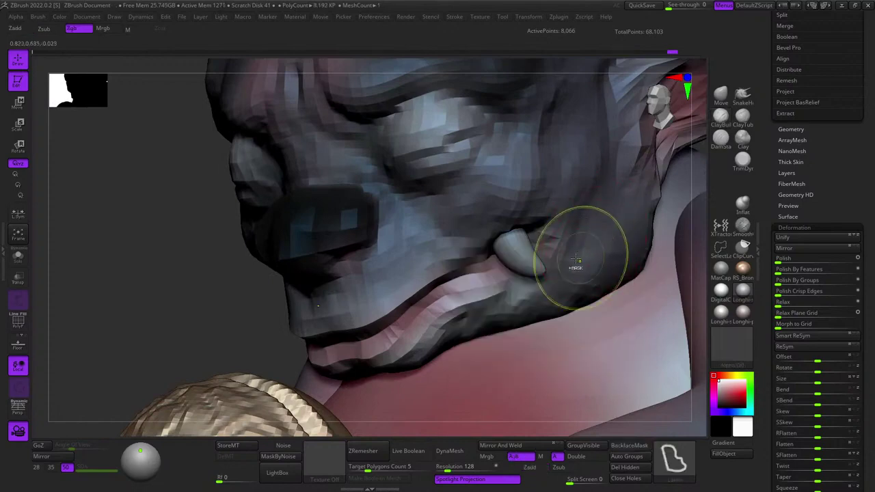
ctrl+right_drag(582, 260, 530, 229)
shift+right_drag(530, 229, 557, 225)
Add clay to the cheek where it meets the base of the ear.
alt+right_drag(410, 195, 523, 207)
right_click(513, 235)
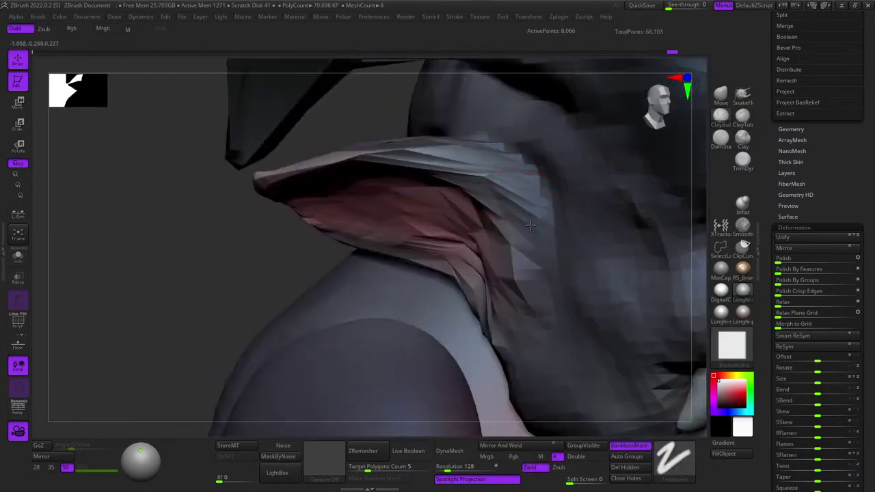
mouse_move(516, 247)
right_down()
mouse_move(474, 226)
mouse_move(527, 280)
mouse_move(536, 274)
right_up()
right_drag(475, 259, 540, 126)
right_drag(540, 126, 602, 192)
ctrl+right_drag(602, 192, 519, 218)
Sample a dark grey-violet from the head and cover the pale eyelids using the Paint brush at RGB intensity 100.
ctrl+right_drag(520, 219, 568, 106)
key(c)
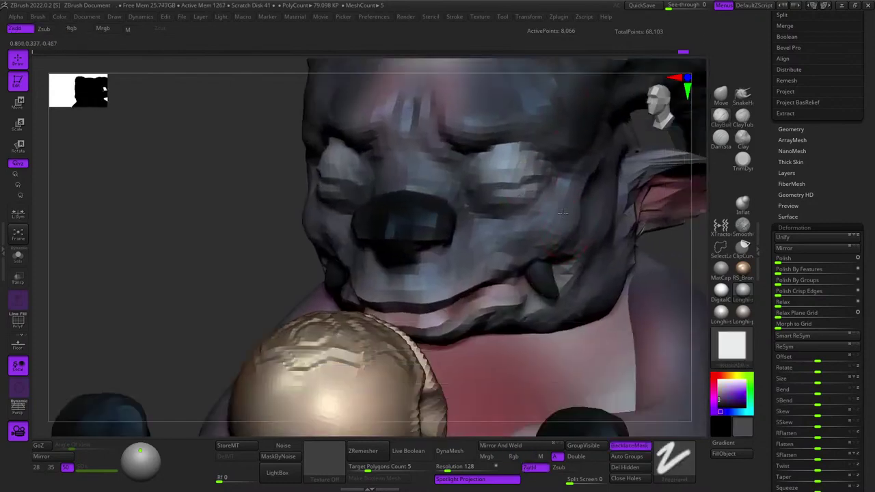
right_drag(636, 195, 598, 195)
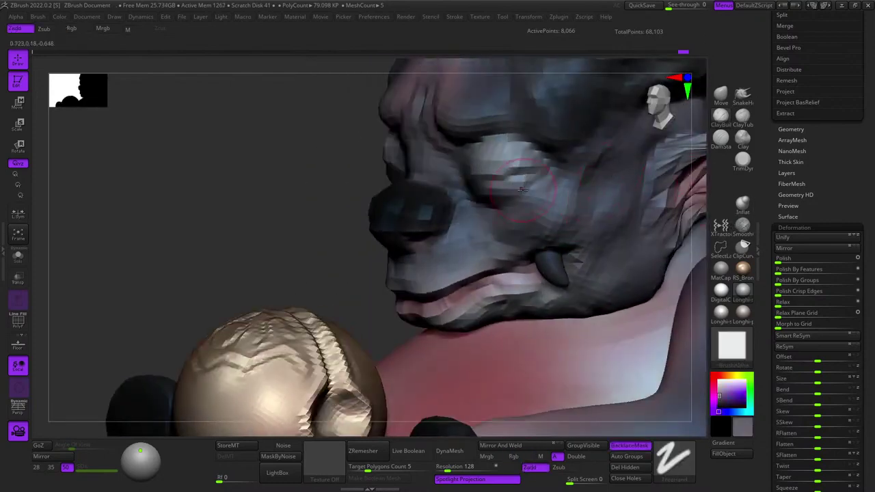
key(b)
key(p)
key(a)
right_drag(463, 184, 486, 268)
key(space)
key(space)
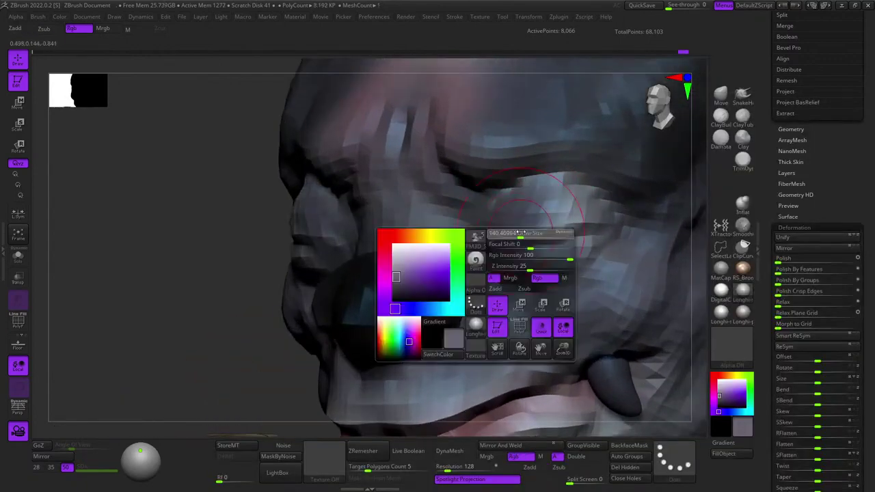
mouse_move(523, 250)
mouse_down()
mouse_move(519, 209)
mouse_move(577, 209)
mouse_up()
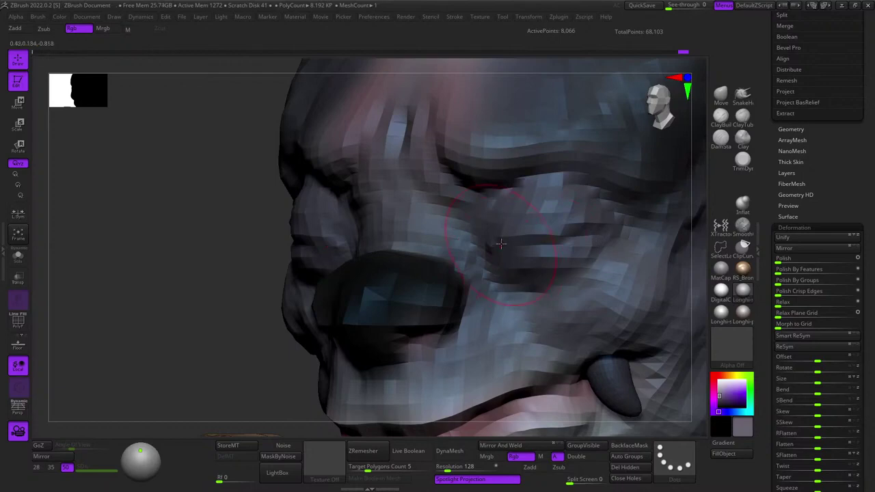
Darken the outer part of the eyelid and the eye socket with a darker sampled grey-violet.
right_drag(502, 244, 540, 236)
ctrl+right_drag(540, 236, 587, 129)
mouse_move(529, 235)
right_down()
mouse_move(507, 199)
mouse_move(506, 234)
mouse_move(462, 273)
mouse_move(494, 296)
mouse_move(520, 210)
right_up()
right_drag(576, 253, 606, 241)
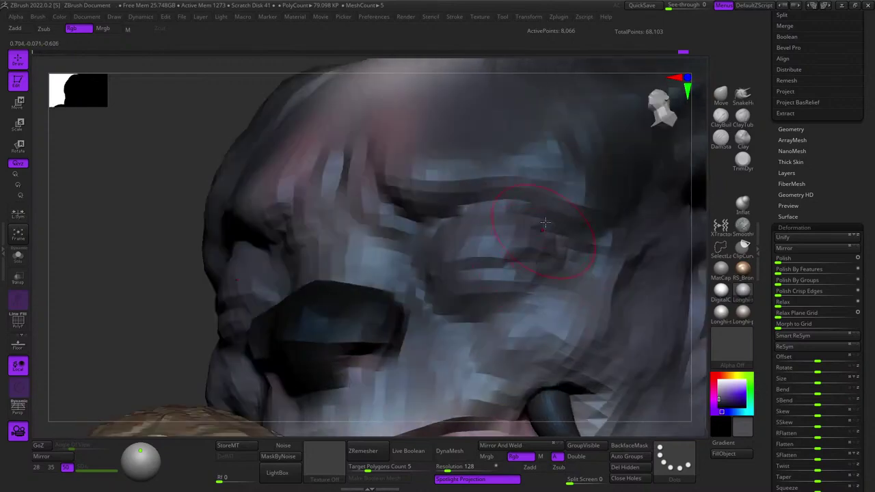
ctrl+right_drag(551, 259, 540, 219)
shift+right_drag(540, 219, 547, 185)
Paint the outer eye corner and lid folds on the opposite side of the face.
ctrl+right_drag(547, 151, 660, 200)
ctrl+right_drag(442, 198, 466, 245)
right_click(409, 273)
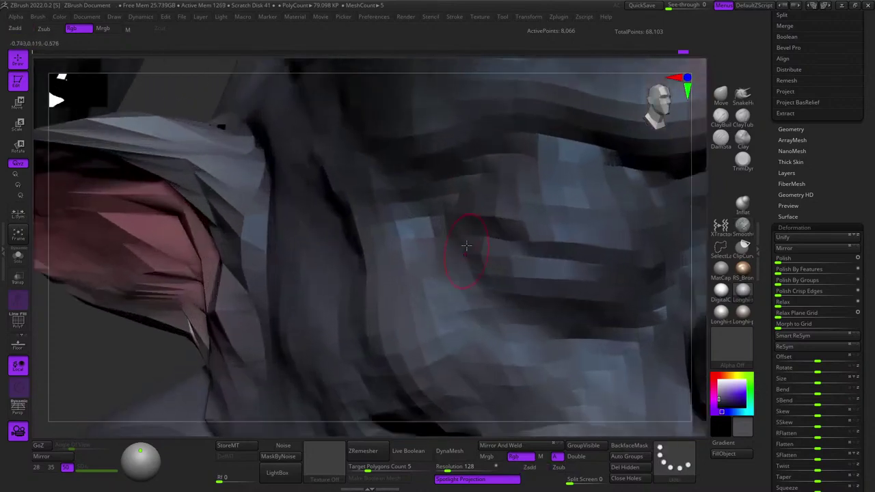
alt+right_drag(533, 254, 450, 241)
right_click(449, 242)
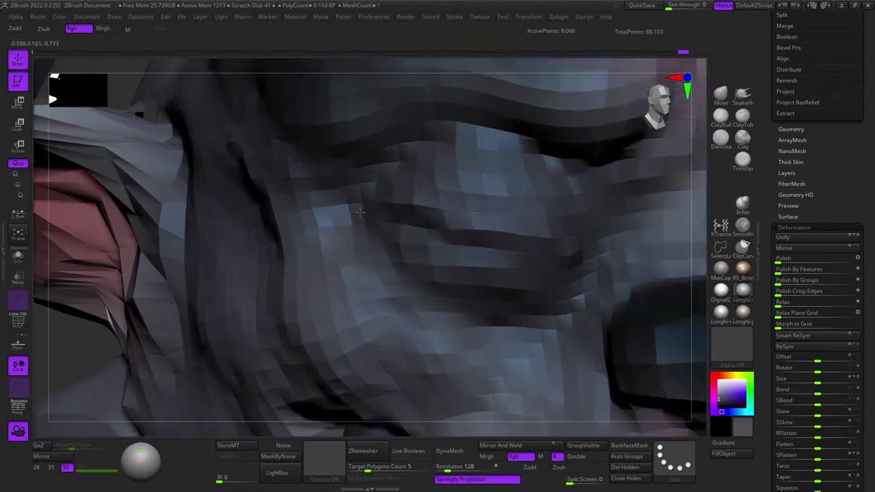
Blend the grey-violet paint around the inner eye corners and nose bridge, and check the whole head's colouring.
mouse_move(590, 255)
ctrl+right_down()
mouse_move(549, 195)
mouse_move(571, 245)
mouse_move(533, 208)
ctrl+right_up()
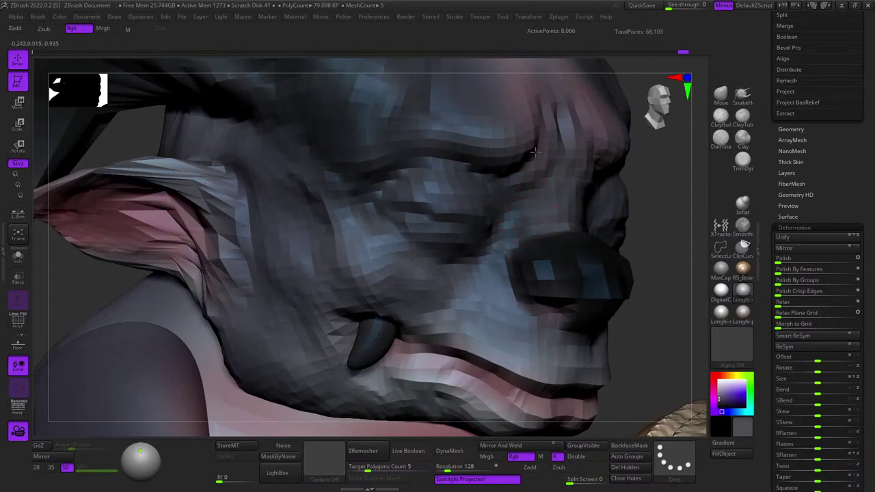
ctrl+right_drag(496, 262, 513, 174)
right_drag(547, 205, 552, 144)
right_drag(646, 187, 581, 164)
ctrl+right_drag(581, 164, 473, 229)
key(shift+f)
key(shift+f)
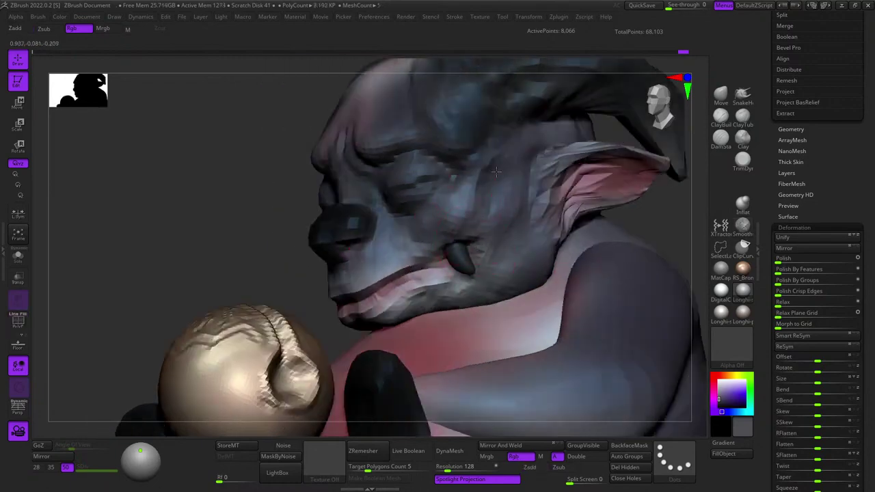
alt+right_drag(412, 249, 447, 230)
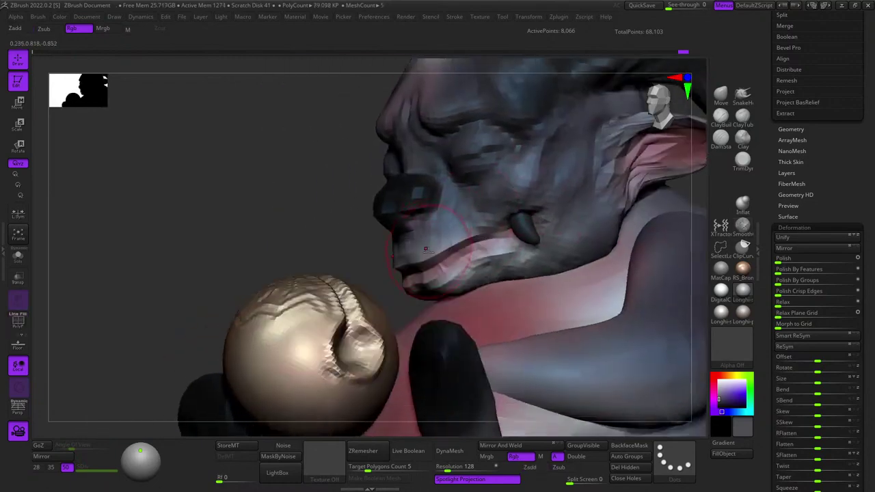
Touch up the tusk and mouth corner with red from the mouth and dark grey-violet sampled from the head.
right_drag(428, 265, 461, 208)
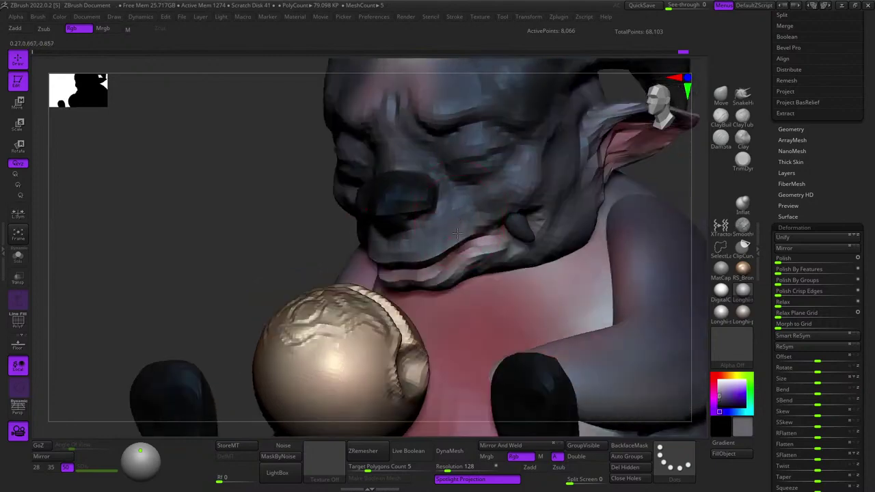
mouse_move(451, 260)
ctrl+right_down()
mouse_move(448, 212)
mouse_move(465, 253)
mouse_move(444, 256)
mouse_move(472, 201)
mouse_move(467, 238)
ctrl+right_up()
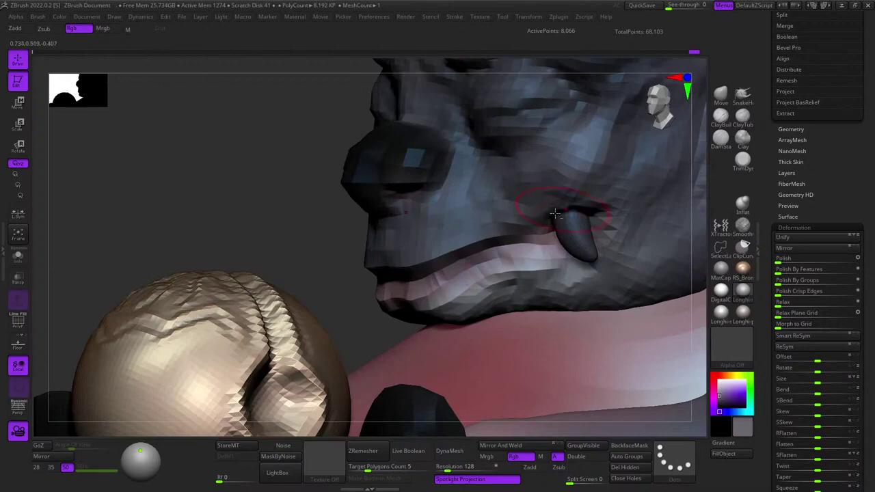
ctrl+right_drag(555, 213, 527, 190)
right_drag(530, 264, 500, 222)
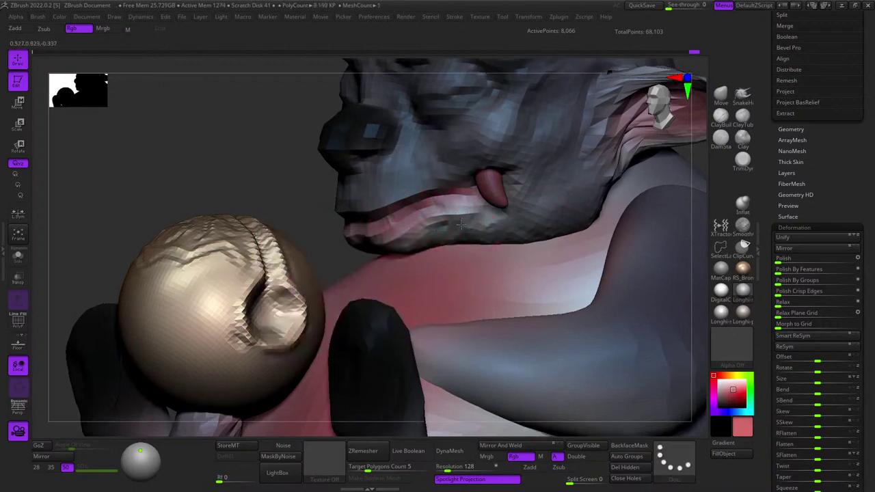
alt+right_drag(527, 221, 504, 250)
key(c)
key(space)
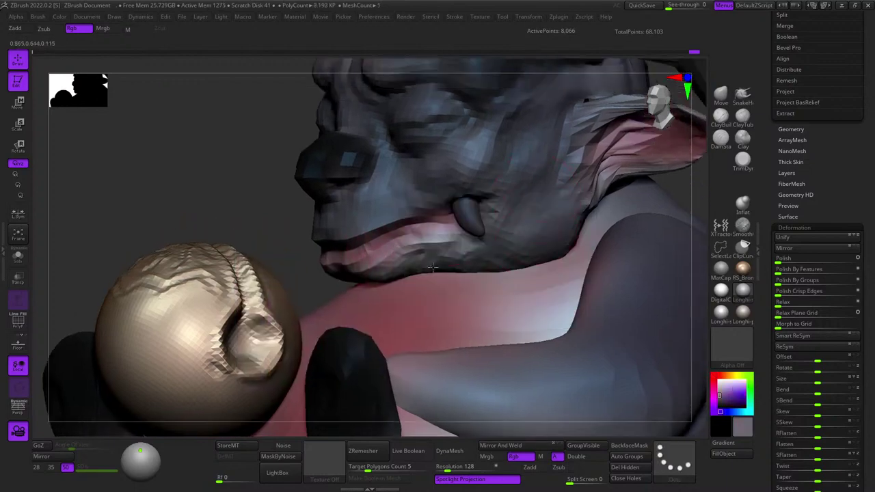
ctrl+right_drag(539, 283, 500, 216)
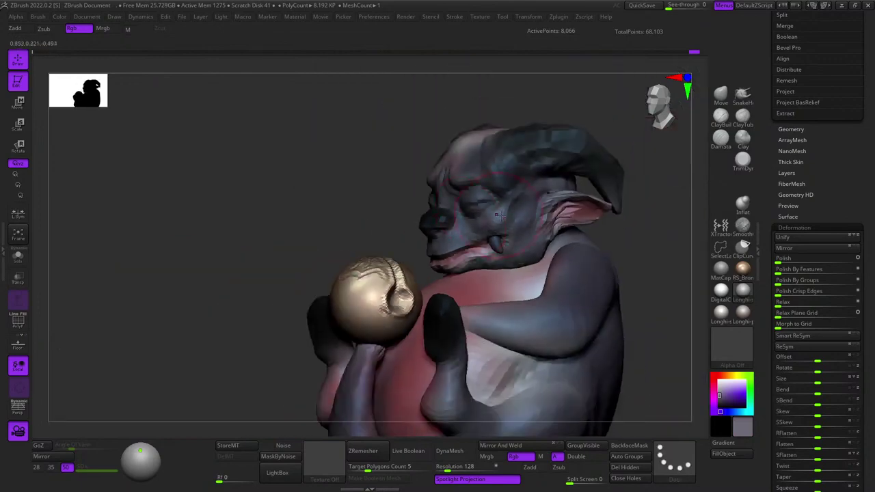
Adjust the head and horns with the Move brush and touch up the colouring between the horns.
right_drag(424, 174, 472, 239)
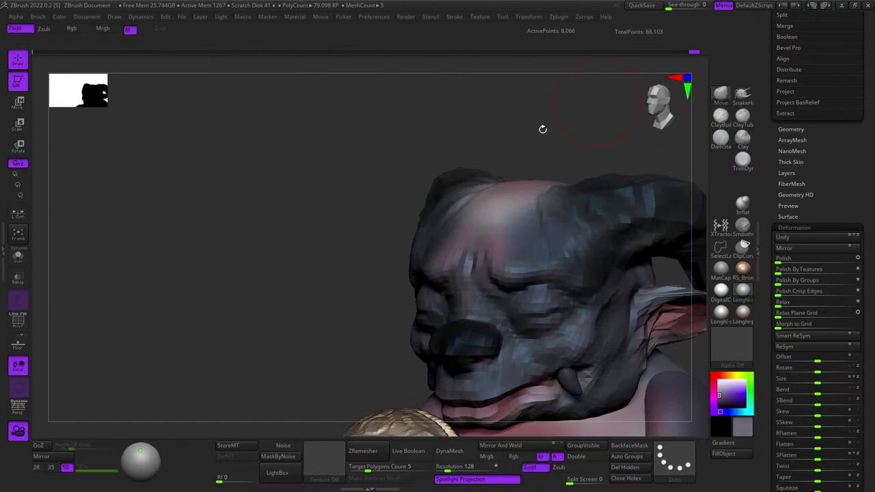
mouse_move(543, 129)
ctrl+right_down()
mouse_move(477, 169)
mouse_move(479, 206)
mouse_move(494, 178)
mouse_move(481, 208)
mouse_move(464, 176)
mouse_move(489, 183)
mouse_move(420, 148)
mouse_move(449, 171)
mouse_move(440, 167)
mouse_move(498, 165)
mouse_move(519, 205)
mouse_move(504, 205)
ctrl+right_up()
right_click(480, 198)
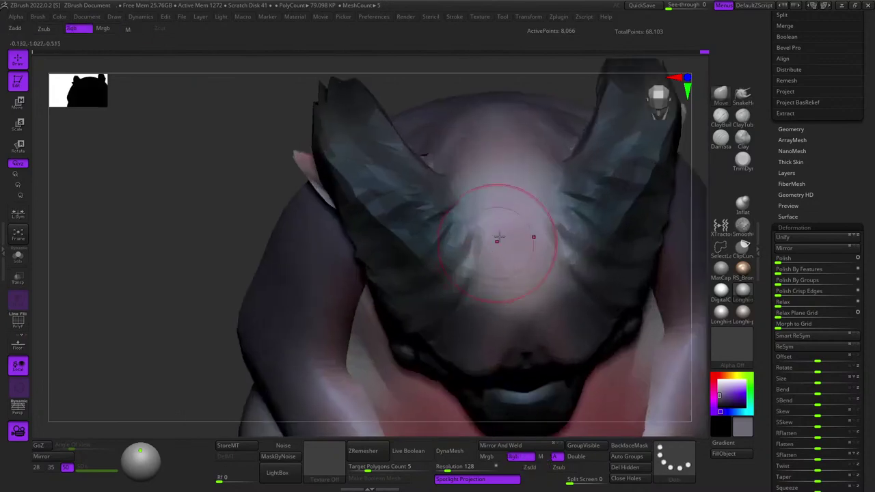
key(space)
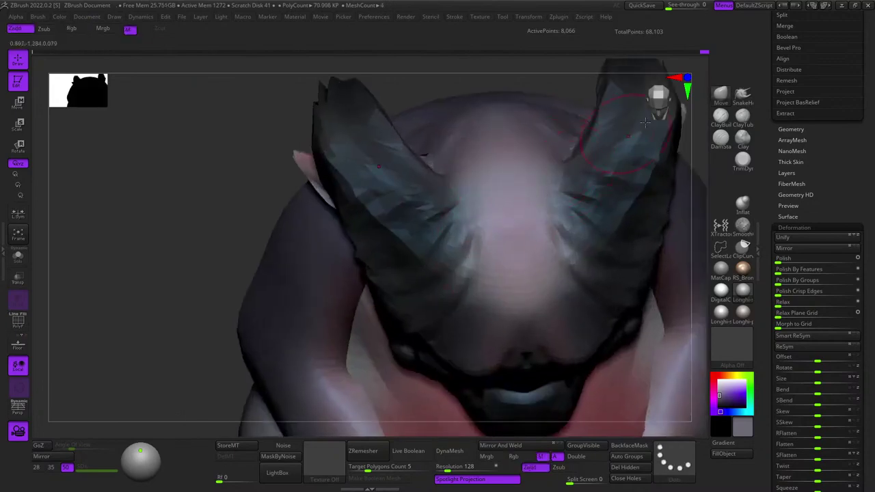
Carve creases into the head and horns with the DamStandard brush.
click(721, 140)
mouse_move(554, 223)
right_down()
mouse_move(549, 184)
mouse_move(545, 199)
mouse_move(477, 205)
mouse_move(499, 201)
mouse_move(472, 190)
right_up()
mouse_move(561, 241)
right_down()
mouse_move(512, 236)
mouse_move(526, 290)
right_up()
ctrl+right_drag(522, 190, 547, 167)
right_drag(547, 168, 541, 209)
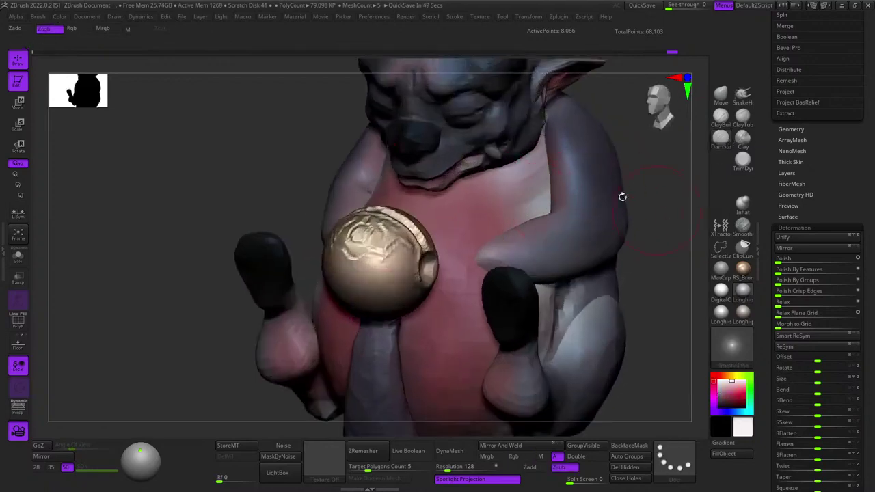
Make the body subtool active and lighten its red belly with near-white using the Paint brush at RGB intensity 100.
key(b)
key(p)
key(a)
ctrl+right_drag(446, 220, 445, 268)
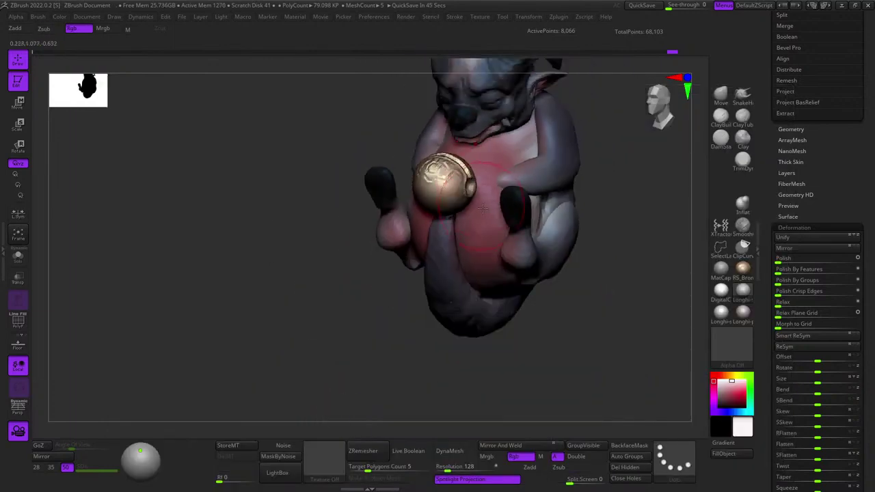
key(space)
key(space)
alt+click(482, 195)
key(shift+f)
key(shift+f)
key(space)
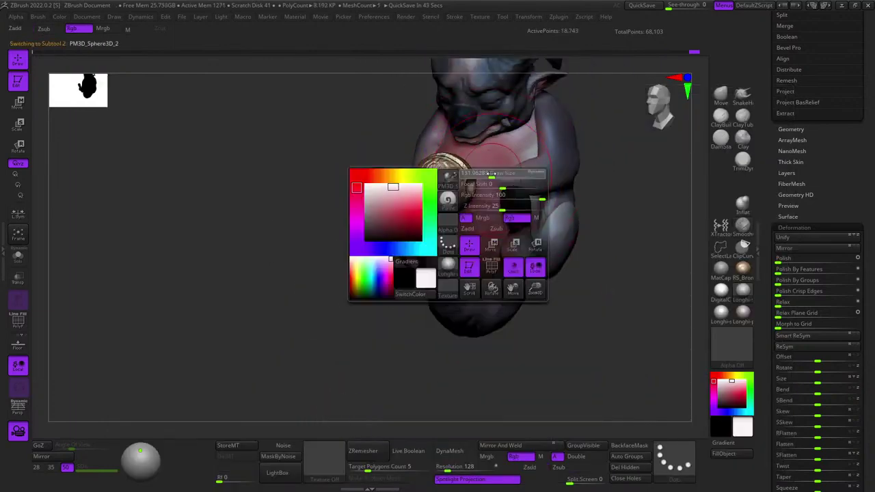
right_drag(494, 226, 460, 242)
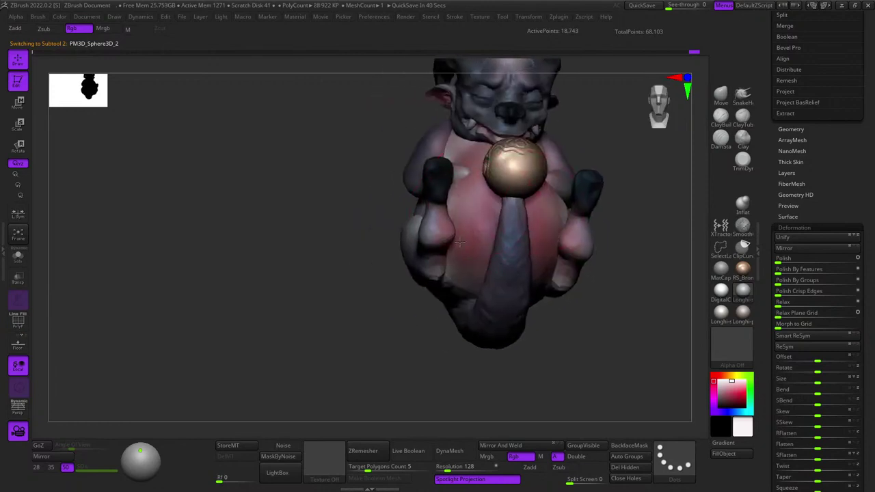
right_drag(489, 214, 468, 139)
ctrl+right_drag(456, 241, 491, 129)
right_drag(653, 137, 469, 255)
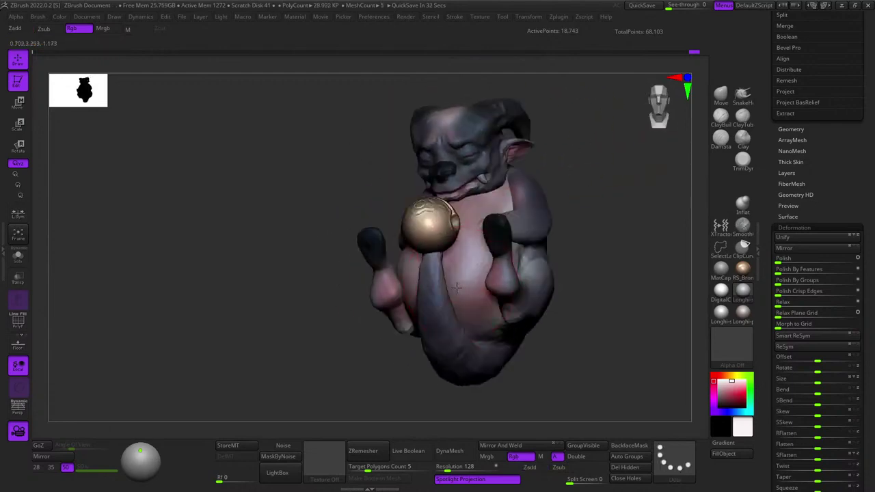
Soften the pink on the legs and chest with pale paint, working on both the limb and body subtools.
right_drag(488, 188, 503, 197)
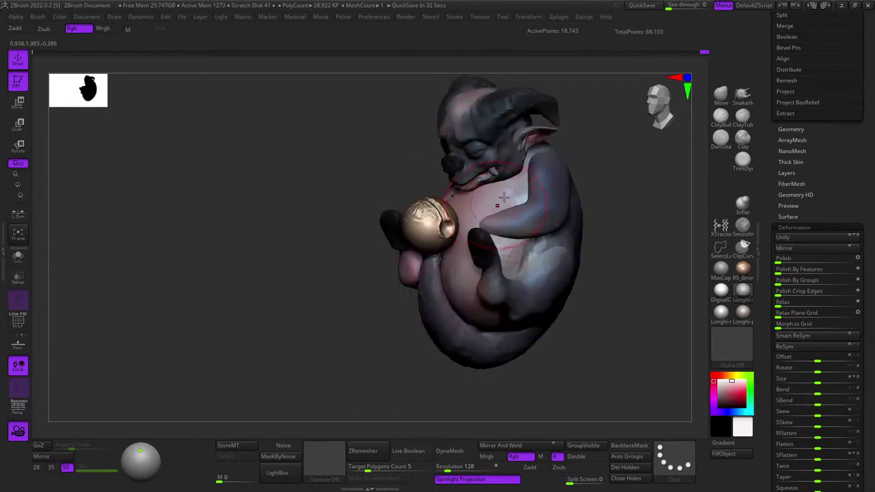
right_drag(466, 265, 505, 218)
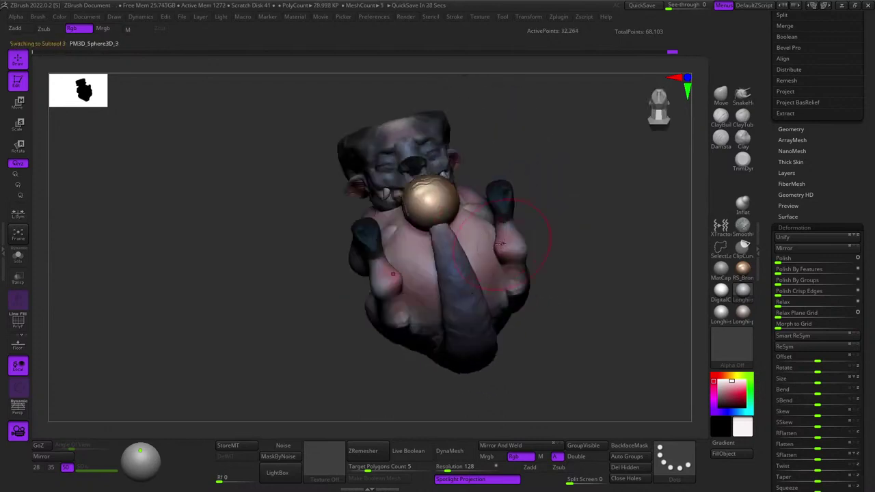
mouse_move(495, 269)
ctrl+right_down()
mouse_move(483, 207)
mouse_move(590, 201)
mouse_move(581, 210)
ctrl+right_up()
ctrl+right_drag(490, 204, 485, 223)
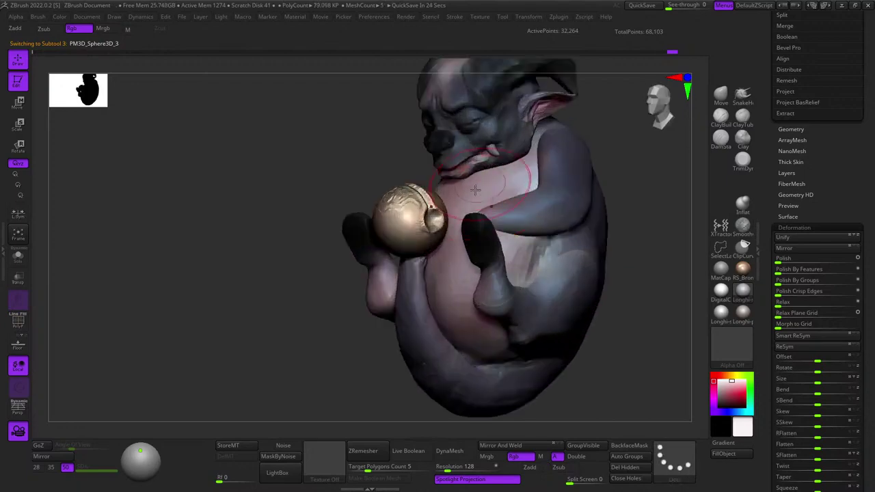
right_drag(484, 175, 474, 206)
right_drag(475, 207, 478, 185)
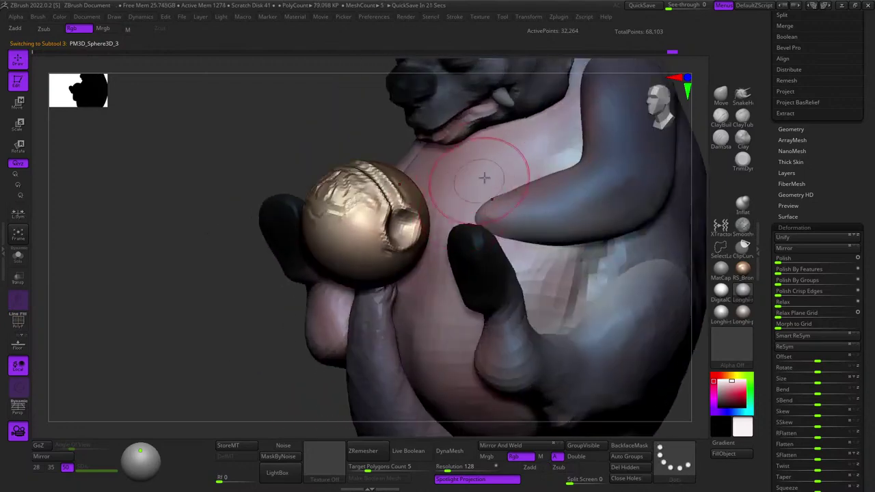
mouse_move(520, 143)
right_down()
mouse_move(559, 152)
mouse_move(502, 157)
mouse_move(540, 143)
right_up()
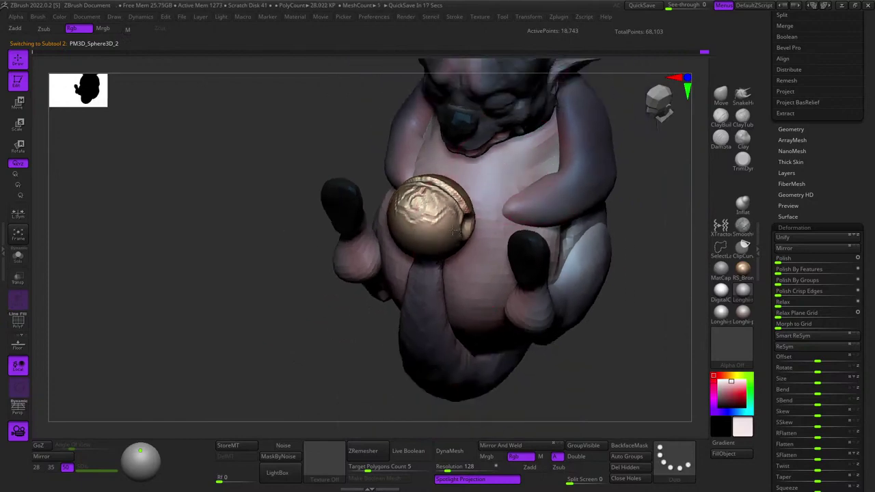
Blend a pale pink over the lower belly and compare the body colouring from a distance and several sides.
right_drag(454, 231, 510, 179)
mouse_move(481, 248)
alt+right_down()
mouse_move(499, 195)
mouse_move(497, 161)
alt+right_up()
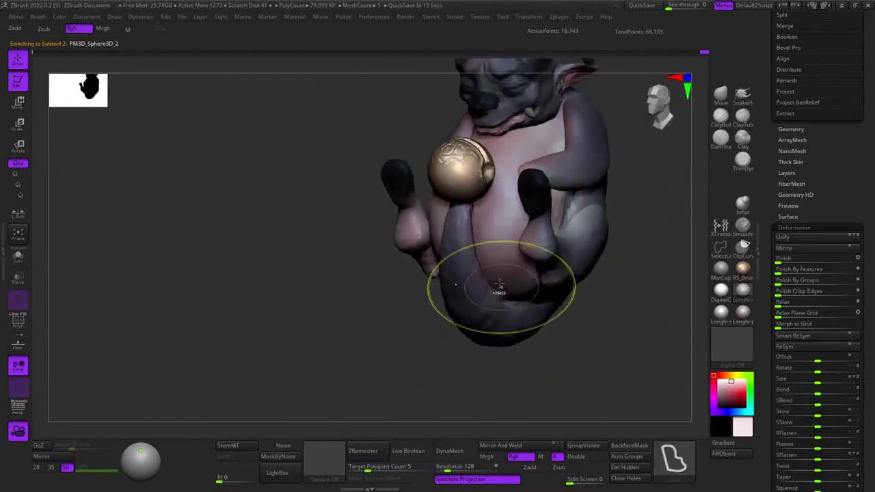
ctrl+right_drag(502, 289, 509, 198)
shift+right_drag(509, 198, 551, 199)
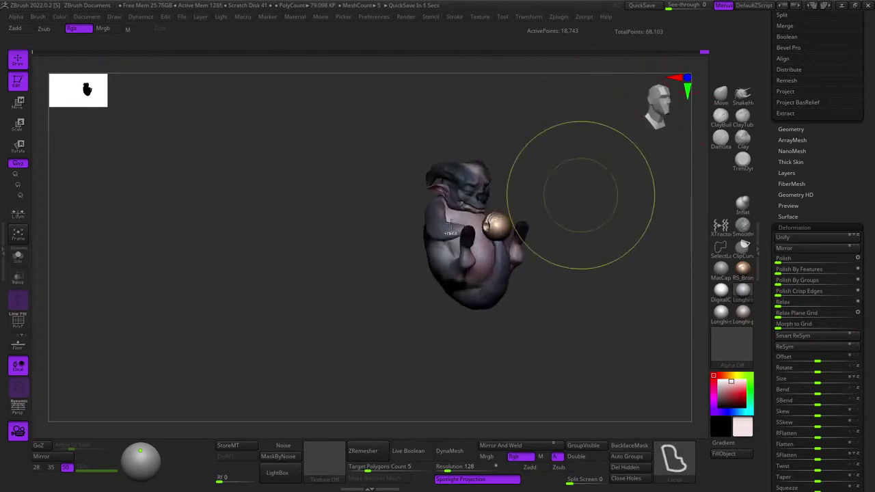
ctrl+right_drag(451, 224, 493, 274)
mouse_move(493, 273)
right_down()
mouse_move(615, 253)
mouse_move(504, 232)
mouse_move(523, 241)
mouse_move(425, 254)
right_up()
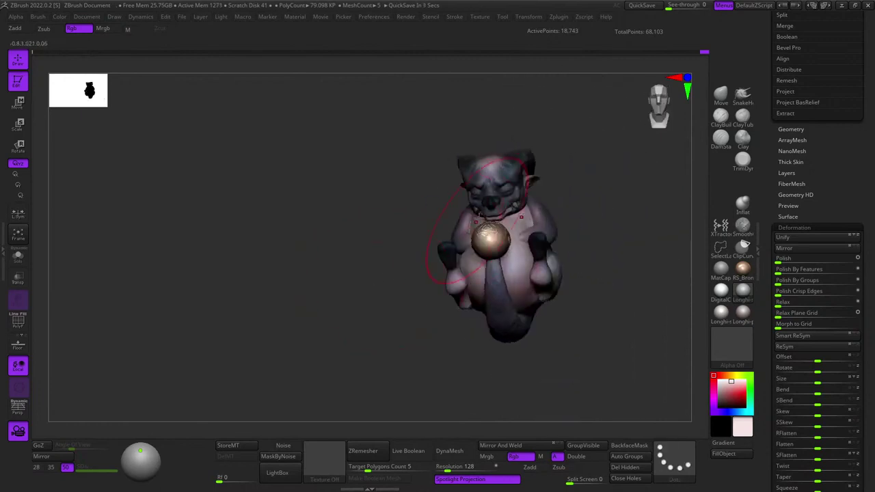
ctrl+right_drag(481, 216, 490, 258)
Resize the Paint brush and even out the pale pink on the belly around the tail and ball.
key(space)
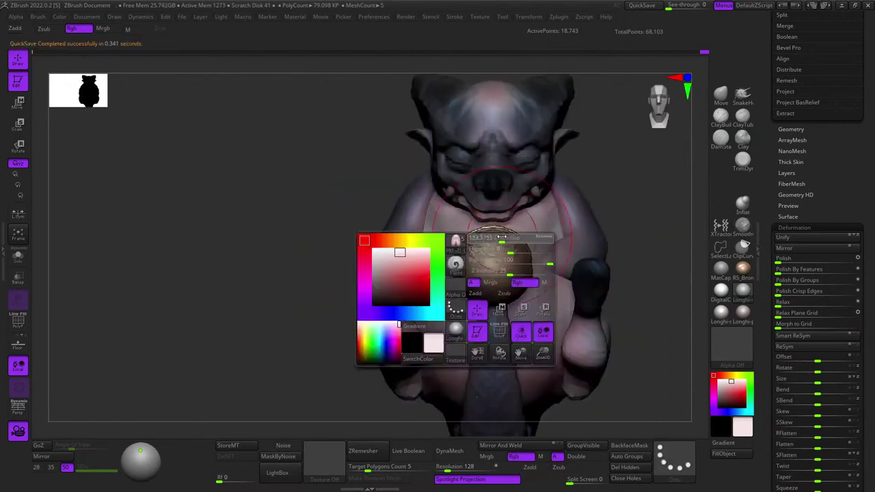
key(shift+f)
key(shift+f)
right_drag(581, 256, 570, 204)
mouse_move(502, 195)
right_down()
mouse_move(562, 174)
mouse_move(582, 236)
mouse_move(540, 239)
mouse_move(517, 191)
mouse_move(467, 205)
mouse_move(559, 198)
mouse_move(512, 206)
mouse_move(494, 256)
right_up()
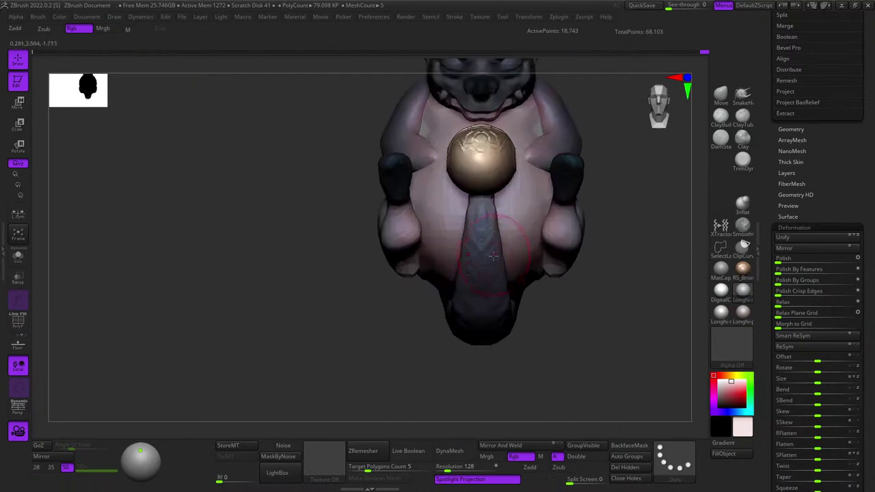
alt+right_drag(476, 294, 500, 353)
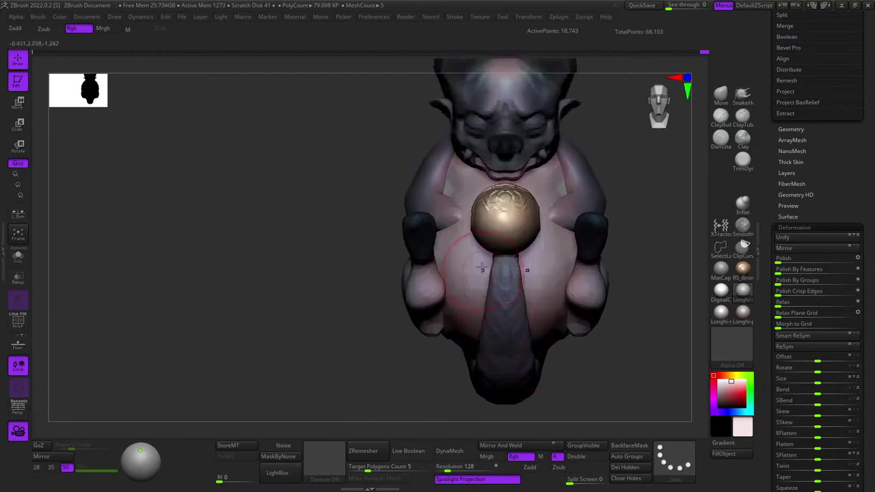
mouse_move(482, 268)
right_down()
mouse_move(461, 264)
mouse_move(497, 252)
mouse_move(480, 237)
right_up()
Frame the body, check its polygon wireframe, and smooth the area of the chest beside the bent arm.
key(f)
key(shift+f)
key(shift+f)
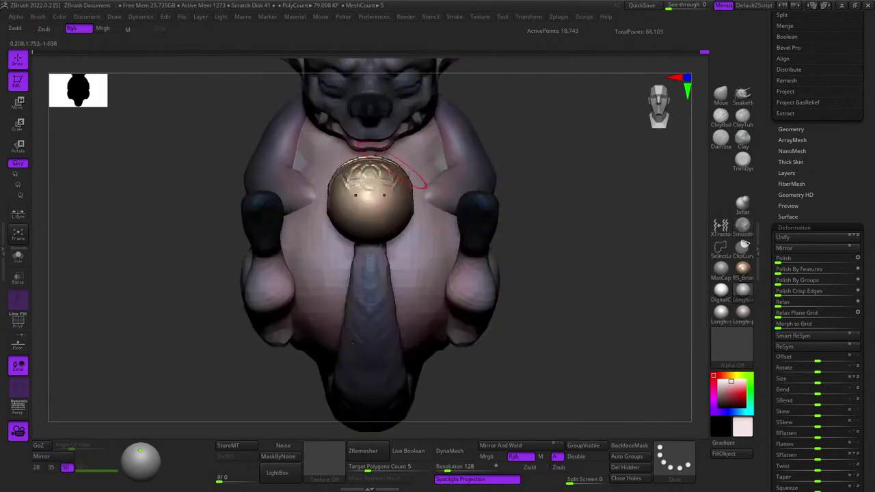
alt+right_drag(381, 194, 451, 230)
ctrl+right_drag(451, 231, 518, 218)
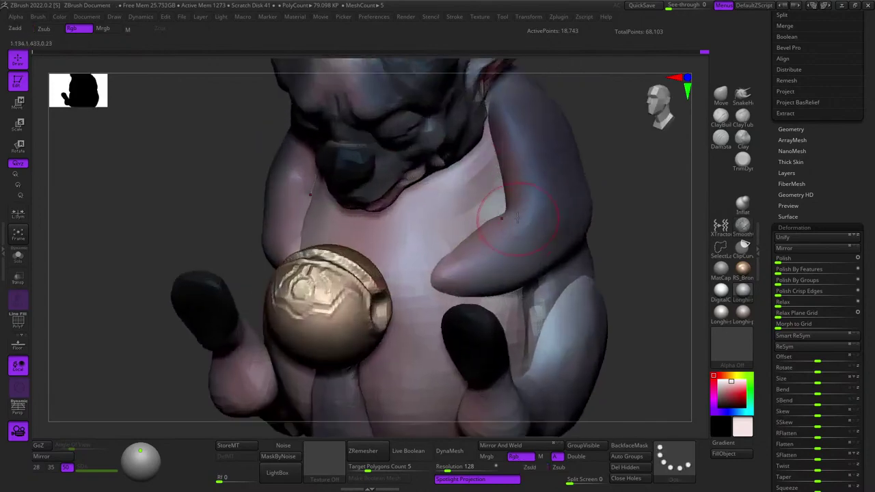
mouse_move(504, 185)
right_down()
mouse_move(481, 227)
mouse_move(510, 171)
mouse_move(501, 148)
mouse_move(539, 171)
mouse_move(428, 175)
mouse_move(494, 190)
mouse_move(504, 186)
mouse_move(494, 168)
mouse_move(562, 171)
mouse_move(498, 210)
mouse_move(534, 217)
mouse_move(534, 205)
right_up()
key(shift+f)
key(shift+f)
shift+drag(514, 214, 524, 228)
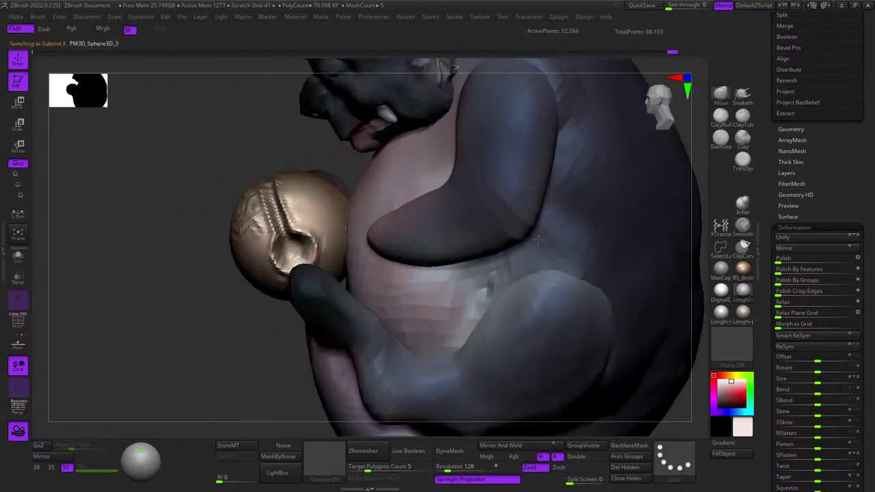
Smooth the forearm on the limb subtool and isolate the arms by hiding the legs.
alt+right_drag(538, 239, 636, 205)
right_click(445, 252)
right_drag(494, 170, 489, 207)
shift+drag(488, 198, 495, 212)
ctrl+shift+click(497, 208)
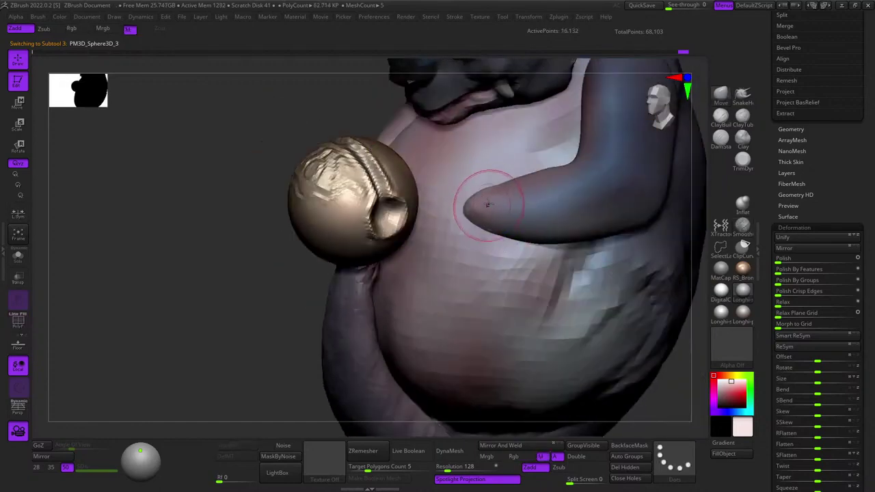
Widen the tip of the forearm into a rounded hand shape with the Move brush.
right_drag(471, 233, 489, 222)
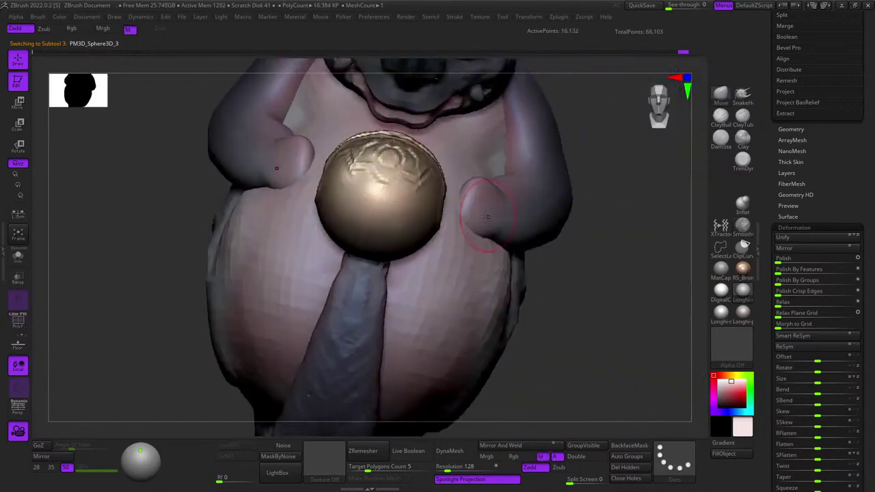
right_click(477, 227)
right_drag(497, 270, 482, 226)
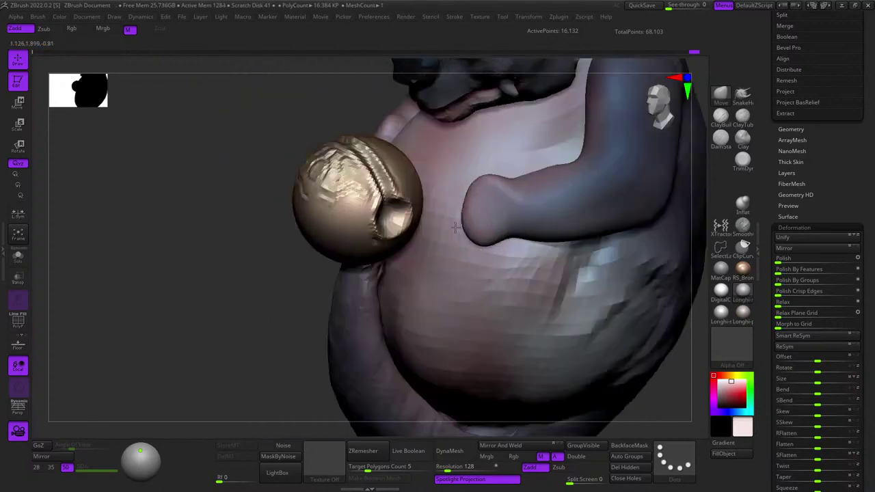
right_drag(462, 203, 468, 234)
right_click(466, 229)
Pull a thumb and a finger out of the hand's end with the Move brush.
drag(473, 192, 495, 208)
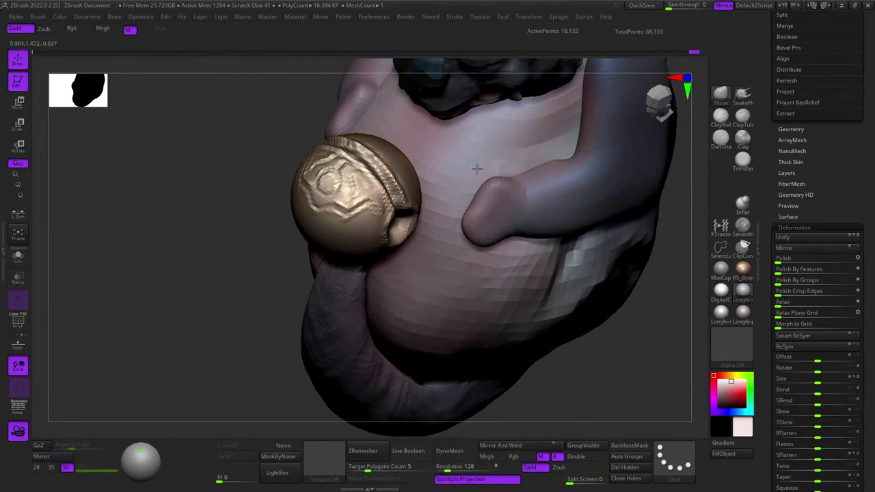
right_click(493, 189)
click(488, 187)
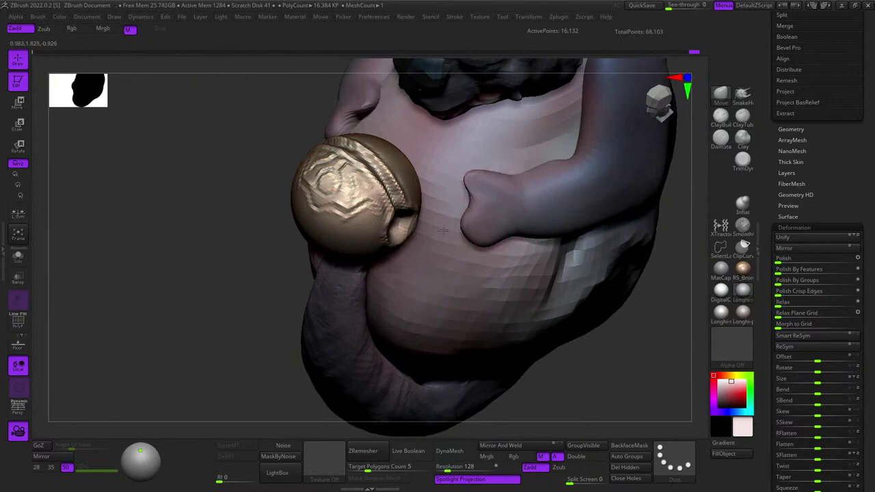
right_drag(443, 231, 435, 192)
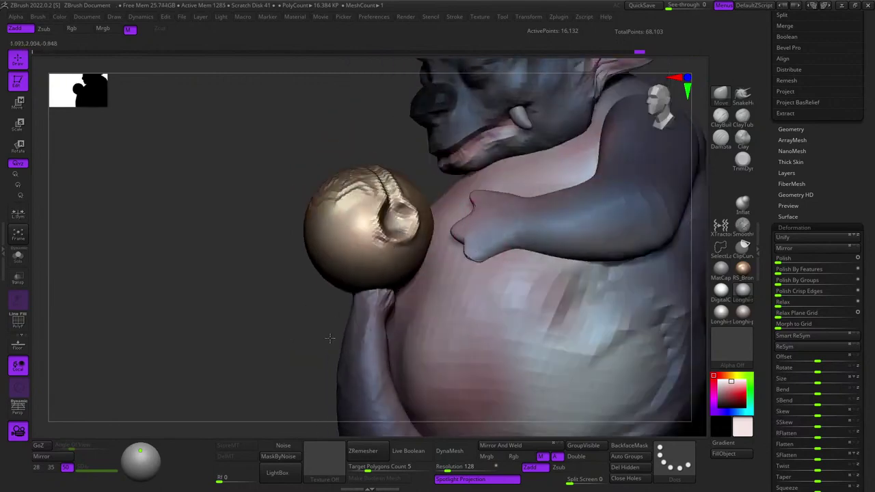
Refine the hand's fingers and wrist against the belly from several angles with a resized Move brush.
right_drag(330, 339, 393, 317)
mouse_move(527, 322)
right_down()
mouse_move(503, 193)
mouse_move(407, 268)
right_up()
key(space)
mouse_move(445, 205)
mouse_down()
mouse_move(473, 205)
mouse_move(426, 186)
mouse_move(397, 195)
mouse_up()
right_drag(397, 195, 394, 164)
ctrl+right_drag(394, 164, 462, 141)
Unhide the legs and check the new hands against the ball from the side and front.
ctrl+shift+click(563, 155)
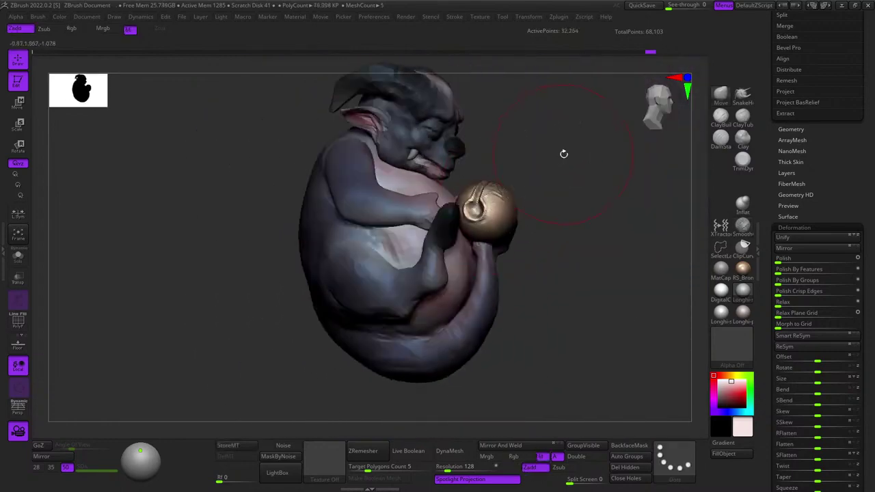
right_drag(563, 155, 580, 148)
right_click(585, 133)
mouse_move(580, 148)
alt+right_down()
mouse_move(592, 184)
mouse_move(615, 170)
mouse_move(559, 178)
mouse_move(628, 173)
alt+right_up()
ctrl+right_drag(506, 197, 517, 215)
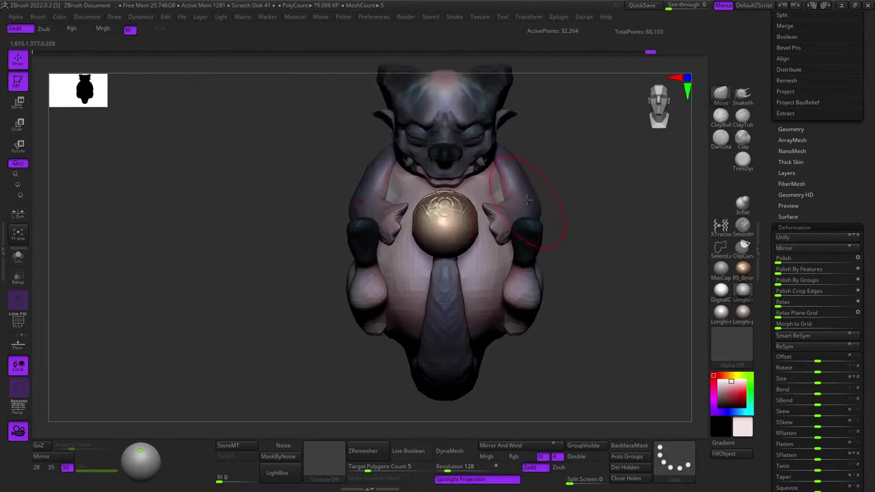
Try to scale the arms about the shoulder from the side view.
ctrl+shift+click(518, 205)
ctrl+click(586, 121)
ctrl+shift+click(586, 121)
ctrl+click(586, 122)
right_drag(587, 121, 555, 157)
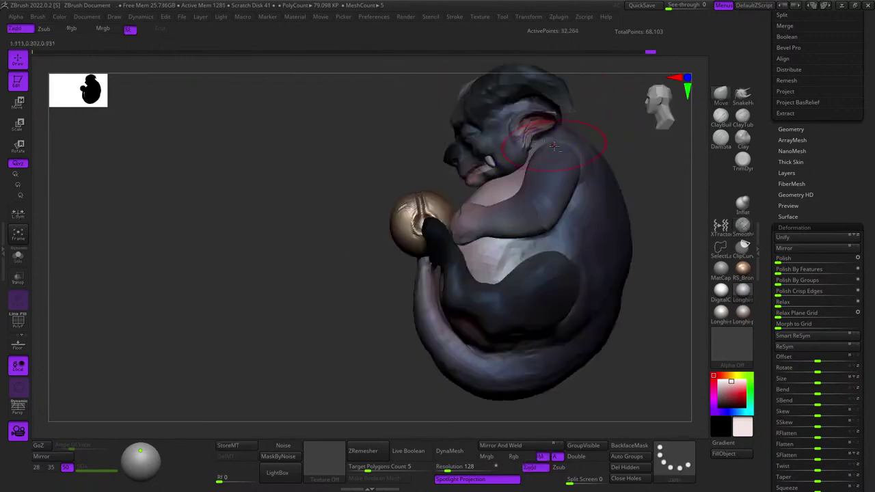
key(e)
click(555, 160)
alt+right_drag(566, 92, 564, 157)
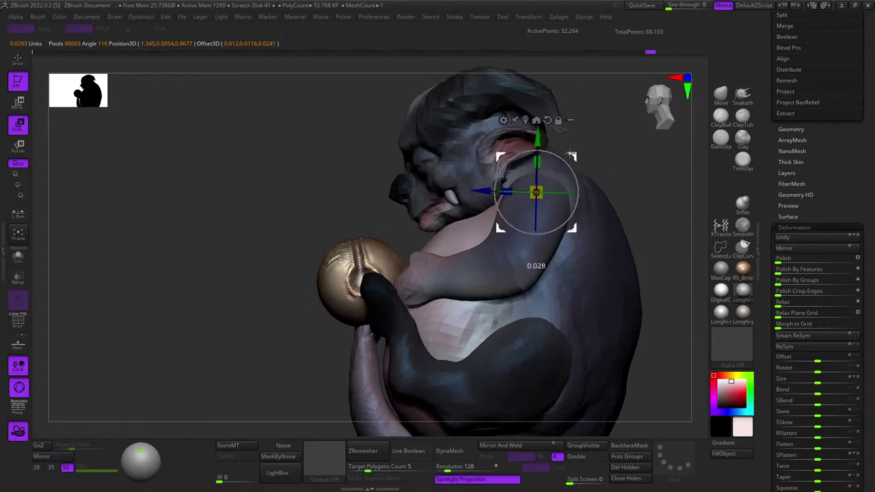
drag(569, 154, 558, 159)
key(ctrl+z)
key(q)
Hide the legs to leave only the arms beside the body and resize the brush over the hands.
mouse_move(414, 255)
right_down()
mouse_move(537, 138)
mouse_move(503, 226)
right_up()
right_drag(579, 204, 583, 224)
key(shift+f)
key(shift+f)
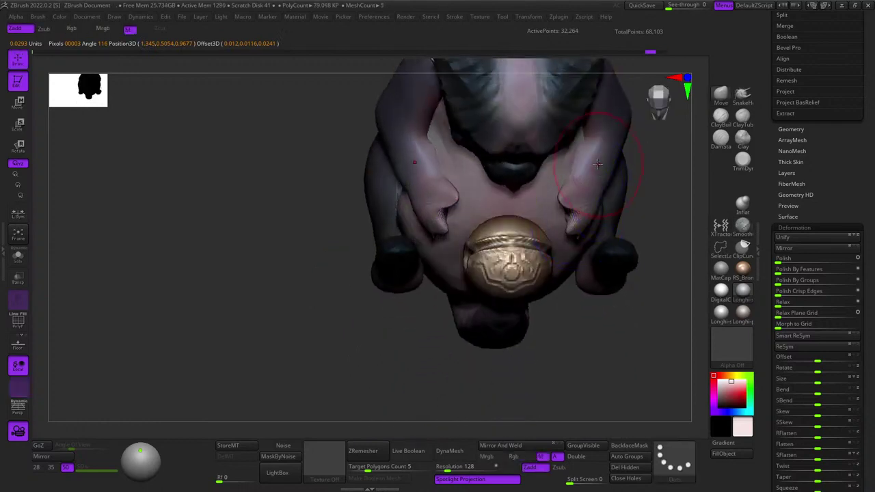
ctrl+shift+click(594, 158)
right_drag(594, 158, 584, 138)
key(shift+f)
key(shift+f)
right_drag(581, 189, 550, 223)
key(space)
drag(584, 201, 576, 200)
key(shift+f)
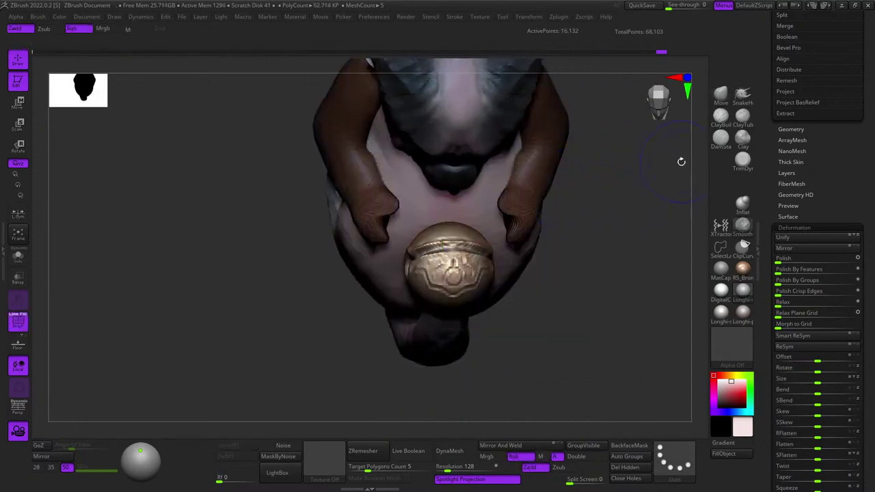
key(shift+f)
Mask the upper arms with lasso selections around the hands and an inverted mask, leaving the hands free.
mouse_move(555, 258)
right_down()
mouse_move(535, 238)
mouse_move(551, 332)
right_up()
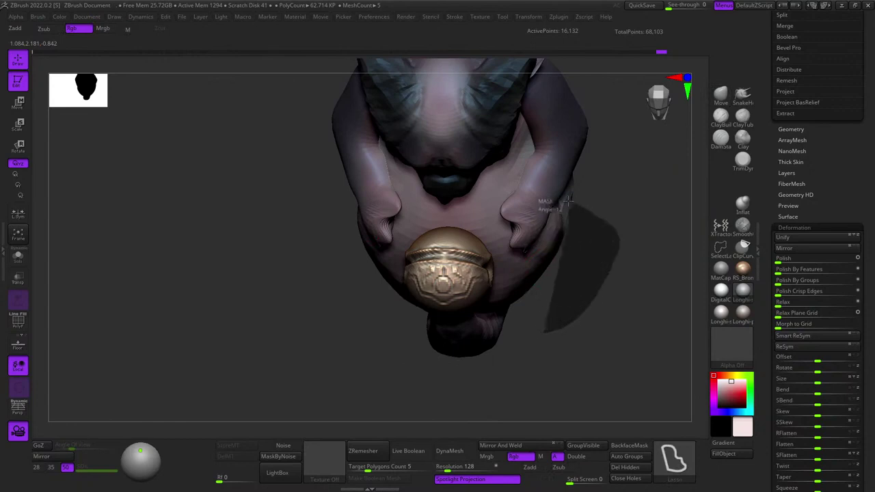
ctrl+drag(498, 186, 494, 236)
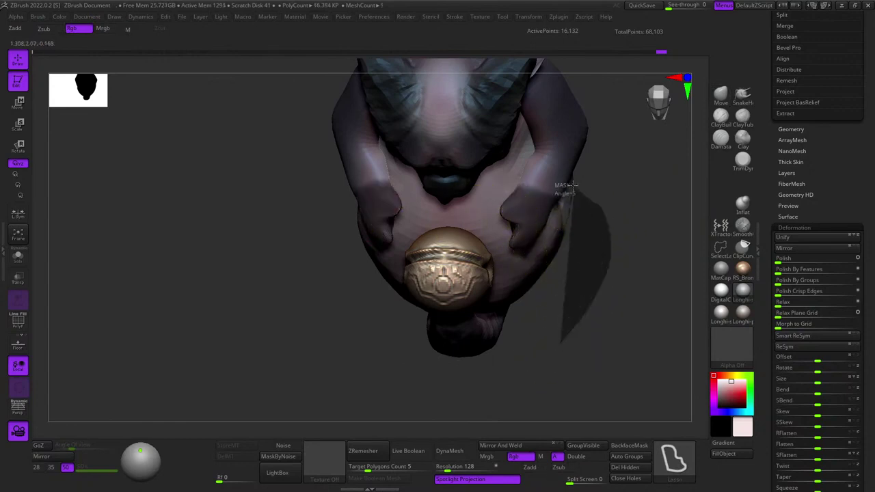
ctrl+drag(499, 172, 496, 225)
ctrl+click(593, 193)
ctrl+right_drag(559, 167, 552, 198)
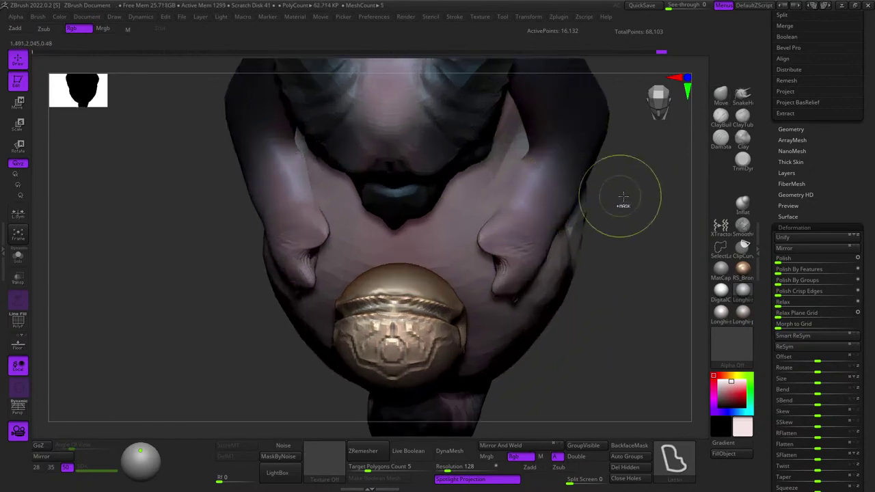
Reset the gizmo's orientation and adjust the unmasked hands beside the ball from the side view.
key(w)
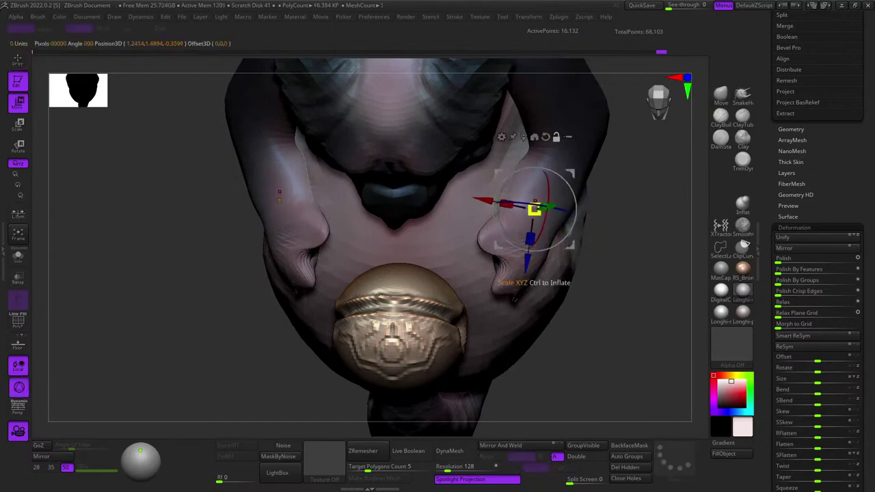
click(545, 137)
shift+right_drag(546, 136, 571, 143)
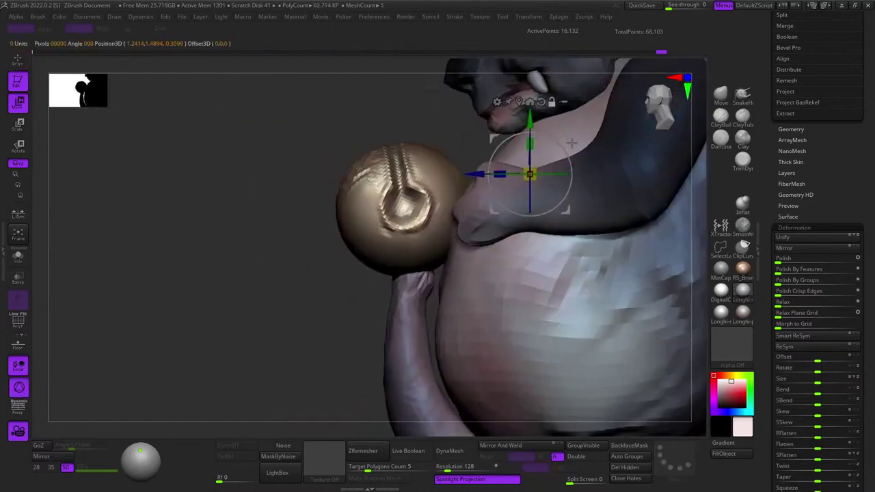
drag(540, 141, 528, 143)
right_drag(528, 143, 562, 171)
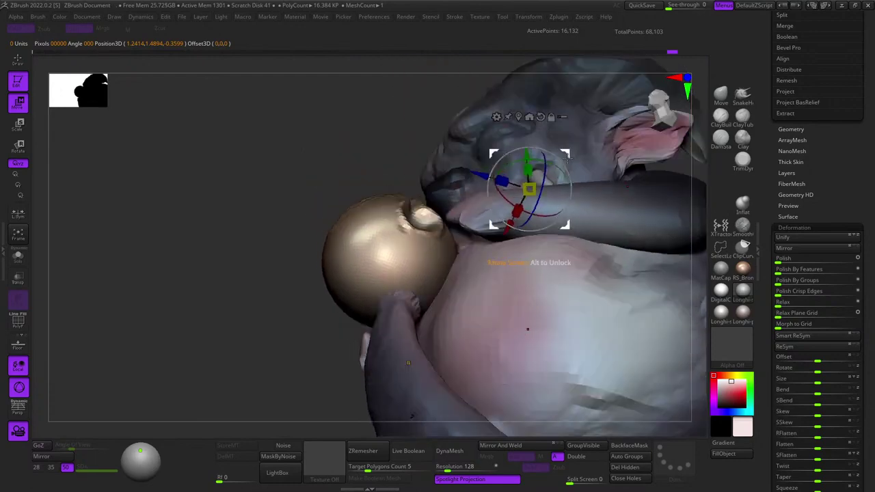
shift+right_drag(539, 160, 575, 179)
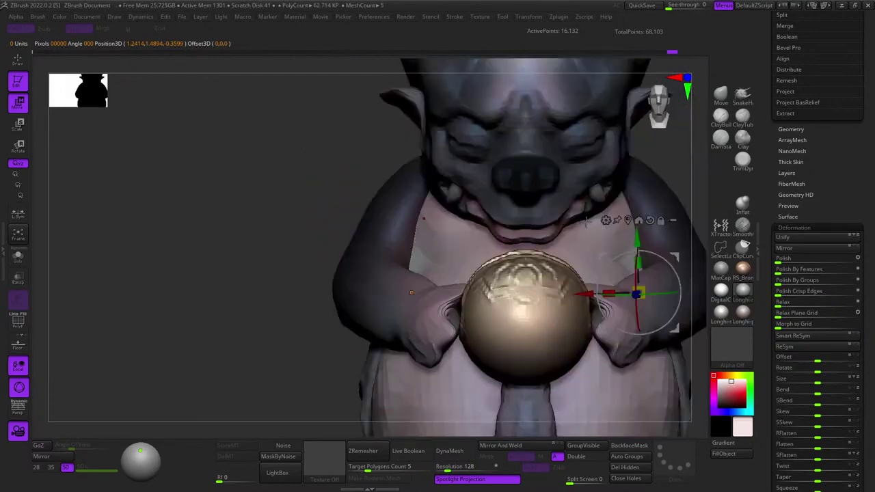
Return to drawing mode, unhide the legs and check the hands against the ball from both sides.
key(q)
mouse_move(520, 294)
ctrl+right_down()
mouse_move(493, 256)
mouse_move(491, 192)
ctrl+right_up()
ctrl+drag(408, 282, 422, 296)
ctrl+shift+click(433, 302)
shift+right_drag(432, 302, 418, 279)
right_drag(520, 259, 500, 292)
ctrl+shift+click(515, 250)
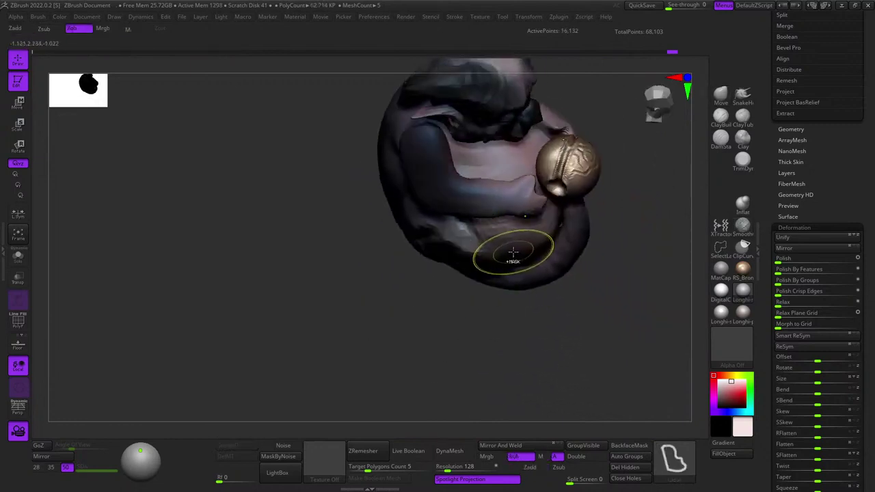
right_drag(517, 241, 524, 223)
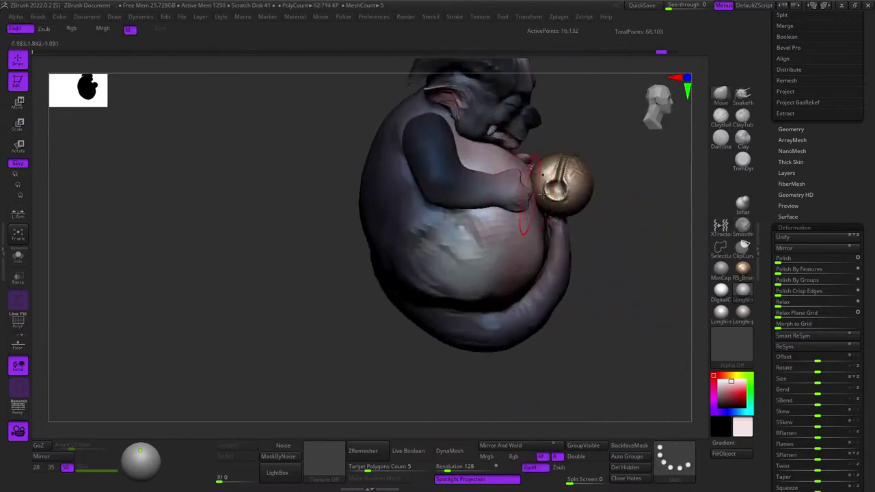
ctrl+shift+click(622, 165)
mouse_move(618, 170)
shift+right_down()
mouse_move(508, 177)
mouse_move(465, 217)
mouse_move(457, 212)
mouse_move(472, 199)
shift+right_up()
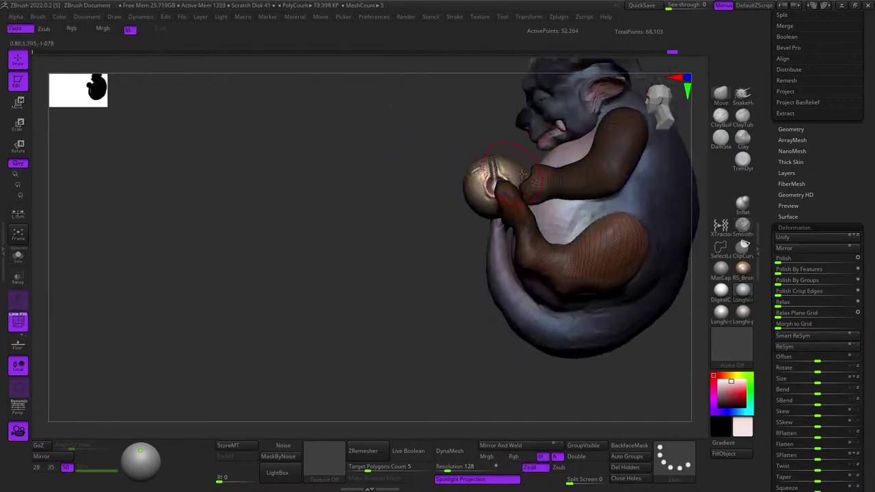
mouse_move(545, 166)
shift+right_down()
mouse_move(602, 171)
mouse_move(477, 196)
mouse_move(510, 211)
mouse_move(476, 191)
shift+right_up()
mouse_move(477, 191)
shift+right_down()
mouse_move(523, 192)
mouse_move(503, 179)
mouse_move(551, 182)
mouse_move(519, 235)
mouse_move(475, 223)
mouse_move(467, 205)
mouse_move(517, 217)
shift+right_up()
mouse_move(517, 217)
ctrl+right_down()
mouse_move(512, 202)
mouse_move(526, 205)
mouse_move(504, 249)
mouse_move(543, 218)
ctrl+right_up()
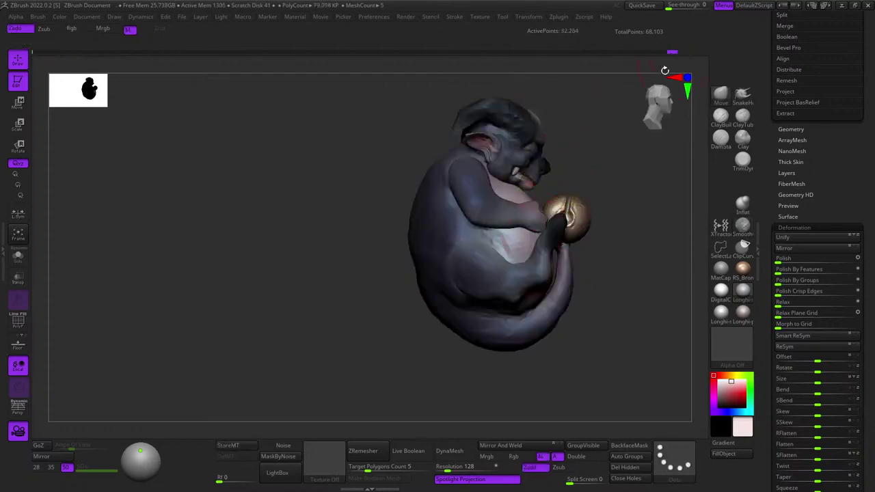
right_drag(624, 138, 568, 162)
Isolate the arms in Solo mode and mask them down to the wrist, leaving the hands unmasked.
click(20, 257)
ctrl+right_drag(357, 179, 501, 228)
ctrl+shift+click(485, 227)
mouse_move(615, 217)
ctrl+mouse_down()
mouse_move(483, 324)
mouse_move(494, 325)
ctrl+mouse_up()
ctrl+click(499, 337)
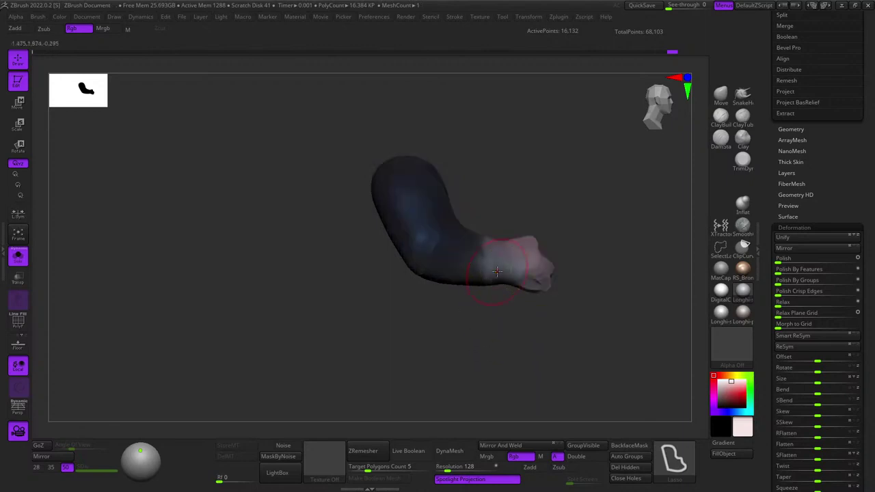
Move the unmasked hands forward to lengthen the forearms, and bring the rest of the creature back.
key(w)
drag(538, 212, 569, 213)
key(q)
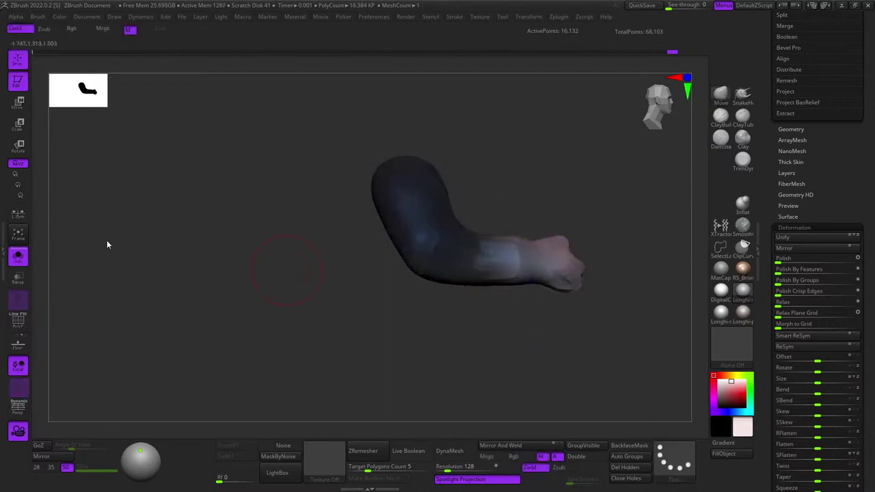
click(28, 255)
Shift the hands inward against the ball with the gizmo, working from below.
right_drag(503, 229, 424, 222)
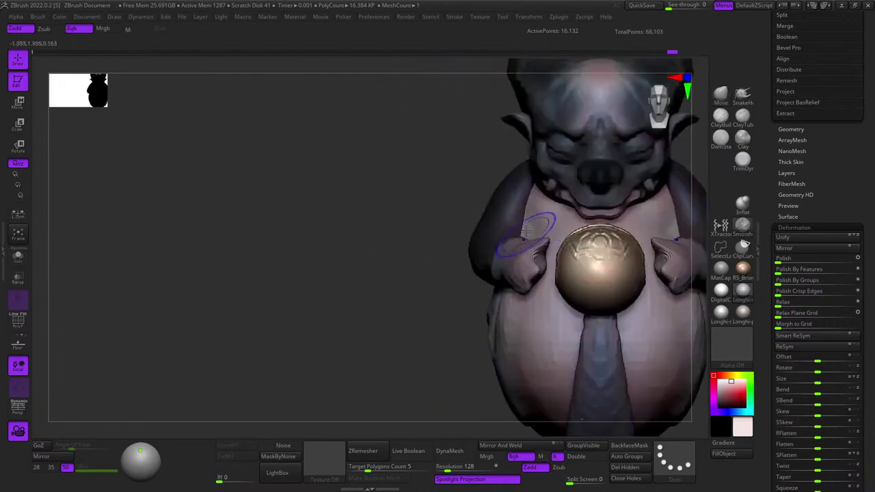
alt+right_drag(619, 205, 507, 184)
drag(508, 182, 502, 102)
key(w)
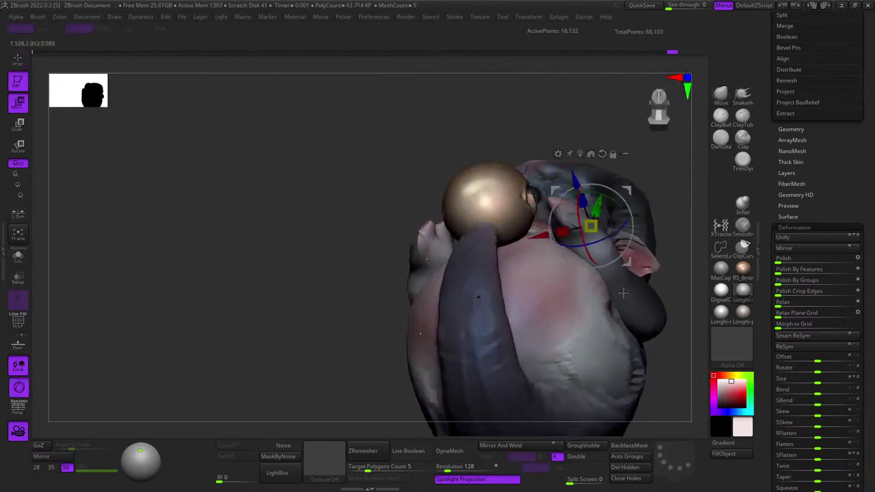
drag(627, 193, 608, 185)
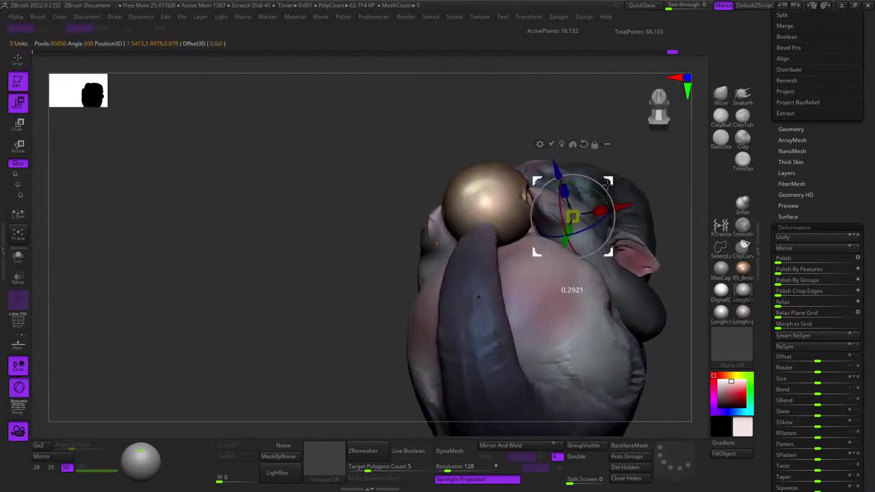
mouse_move(608, 185)
right_down()
mouse_move(610, 254)
mouse_move(606, 213)
mouse_move(582, 255)
mouse_move(629, 205)
mouse_move(609, 190)
mouse_move(574, 185)
right_up()
key(q)
Unhide the legs and check the repositioned hands on the ball from the front and side.
ctrl+shift+click(429, 257)
key(shift+f)
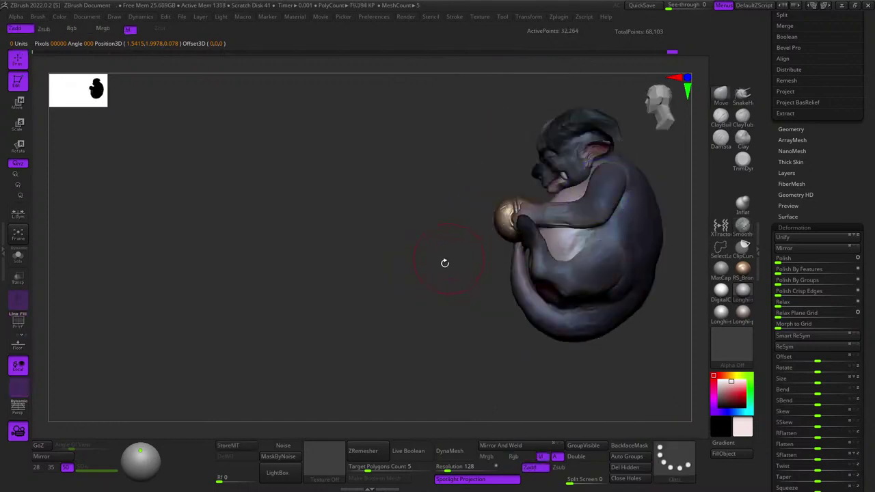
drag(445, 262, 529, 331)
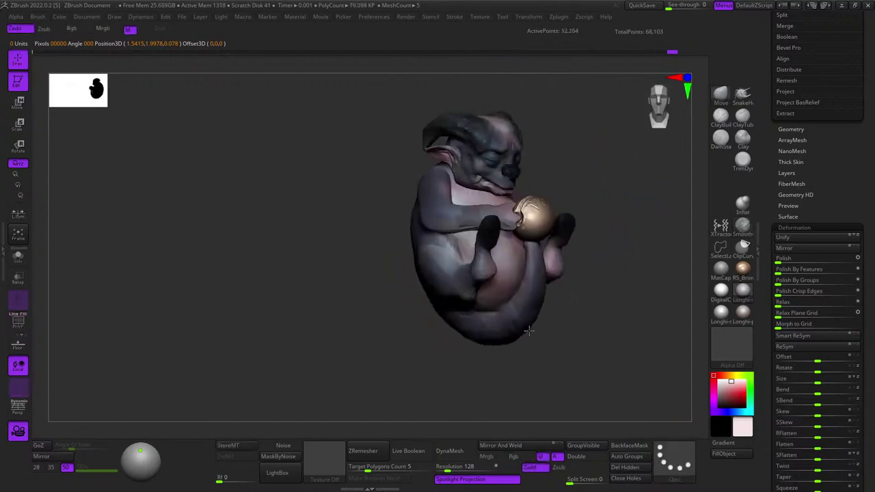
right_drag(528, 331, 540, 331)
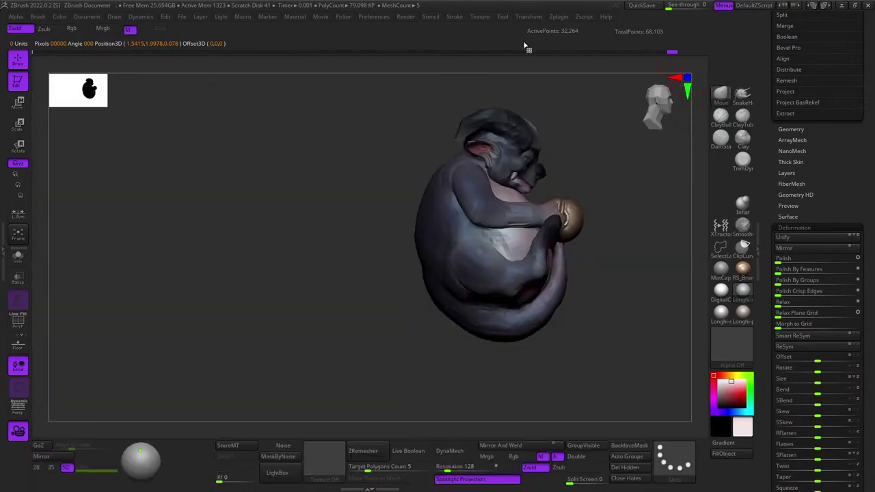
Hide the legs, smooth the stretched forearm near the wrist and adjust the elbow with the Move brush.
ctrl+right_drag(501, 188, 506, 229)
right_click(506, 231)
alt+right_drag(555, 126, 514, 164)
ctrl+shift+click(475, 246)
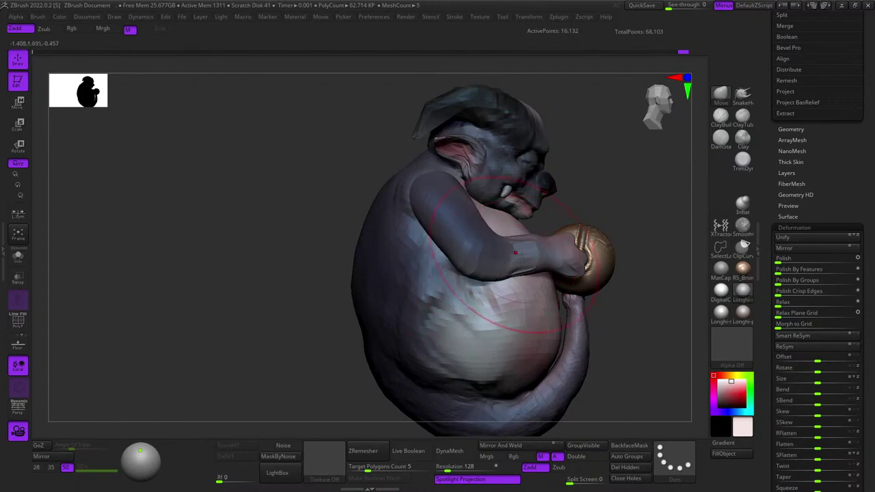
shift+drag(522, 258, 517, 263)
shift+right_drag(513, 257, 497, 288)
drag(496, 288, 488, 272)
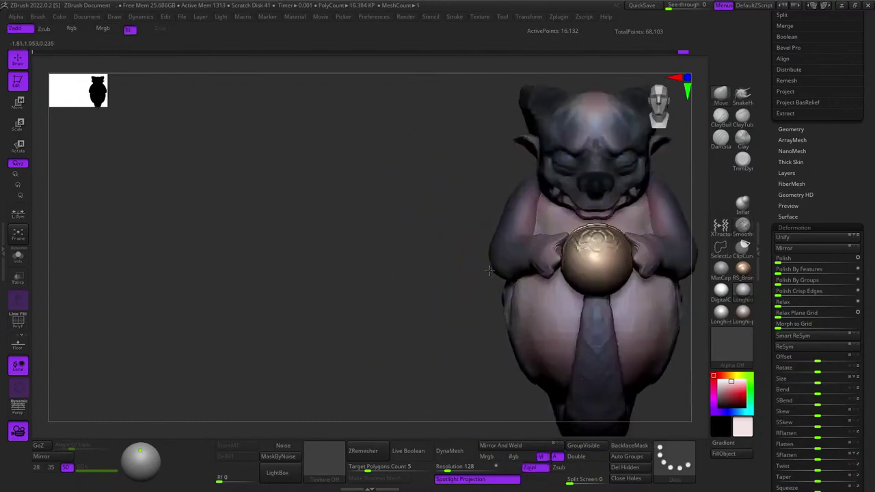
right_drag(489, 272, 438, 275)
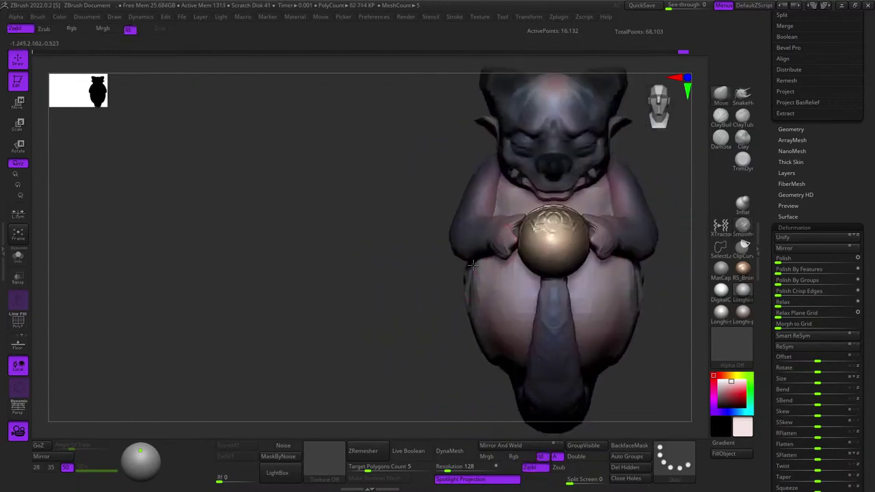
Step back through the undo history to compare the earlier arm pose, and return to the latest state.
mouse_move(547, 263)
right_down()
mouse_move(517, 256)
mouse_move(428, 276)
mouse_move(451, 229)
right_up()
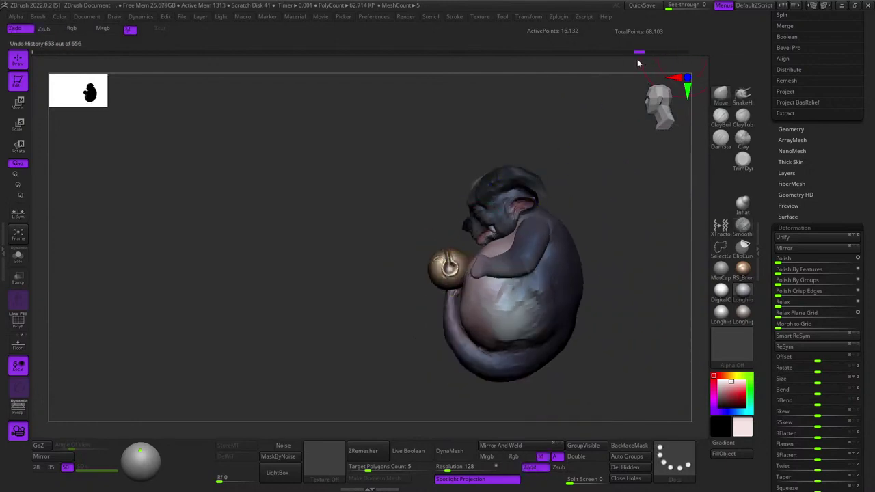
mouse_move(612, 173)
right_down()
mouse_move(637, 174)
mouse_move(631, 194)
mouse_move(658, 184)
mouse_move(627, 183)
mouse_move(658, 160)
right_up()
drag(640, 123, 628, 159)
mouse_move(628, 159)
right_down()
mouse_move(621, 148)
mouse_move(626, 159)
right_up()
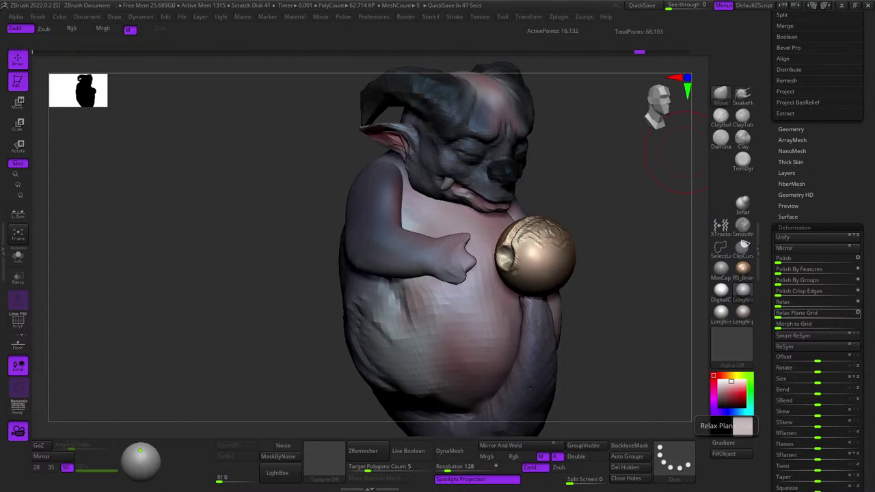
drag(640, 52, 687, 52)
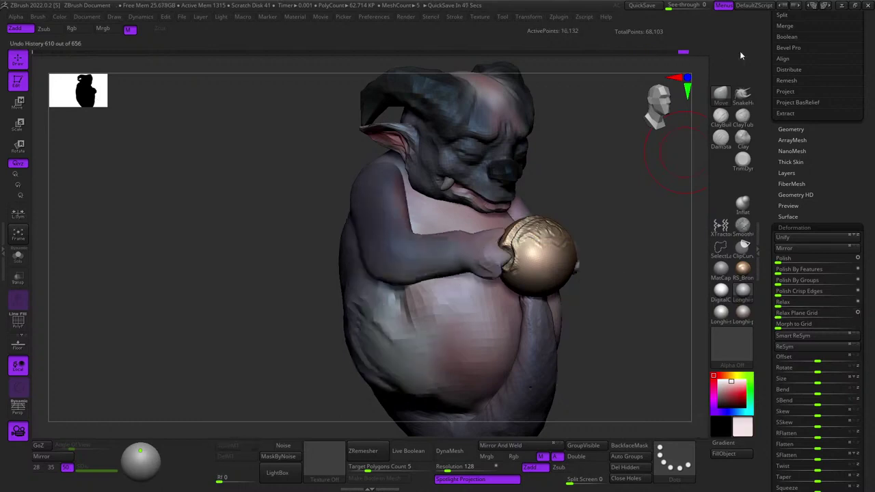
Unhide the legs and look over the whole creature with its hands on the ball.
mouse_move(626, 390)
right_down()
mouse_move(657, 389)
mouse_move(644, 333)
mouse_move(662, 344)
mouse_move(639, 336)
mouse_move(649, 351)
mouse_move(669, 322)
mouse_move(587, 322)
mouse_move(644, 322)
mouse_move(662, 311)
right_up()
ctrl+shift+click(652, 328)
ctrl+right_drag(617, 286, 630, 327)
mouse_move(646, 280)
right_down()
mouse_move(634, 257)
mouse_move(666, 294)
mouse_move(635, 299)
mouse_move(661, 274)
right_up()
ctrl+right_drag(661, 274, 640, 266)
drag(622, 273, 632, 283)
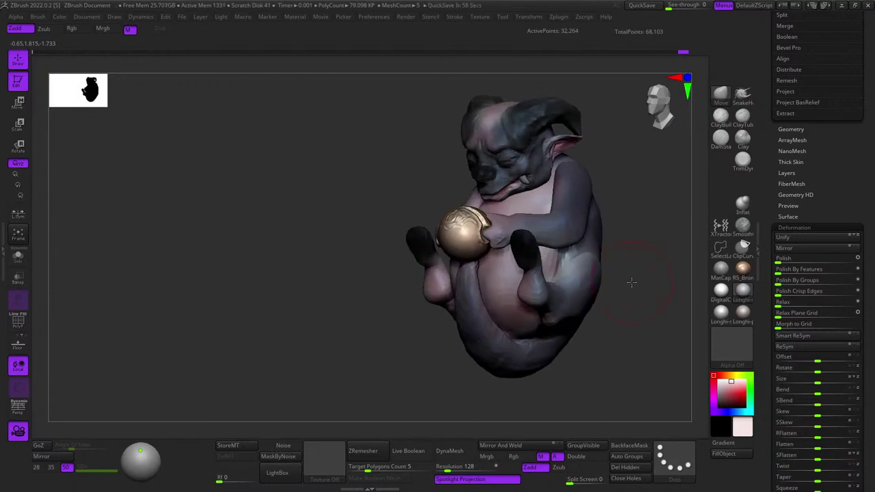
Smooth the palm, thumb and fingers where the hand touches the ball.
right_drag(632, 282, 501, 244)
key(space)
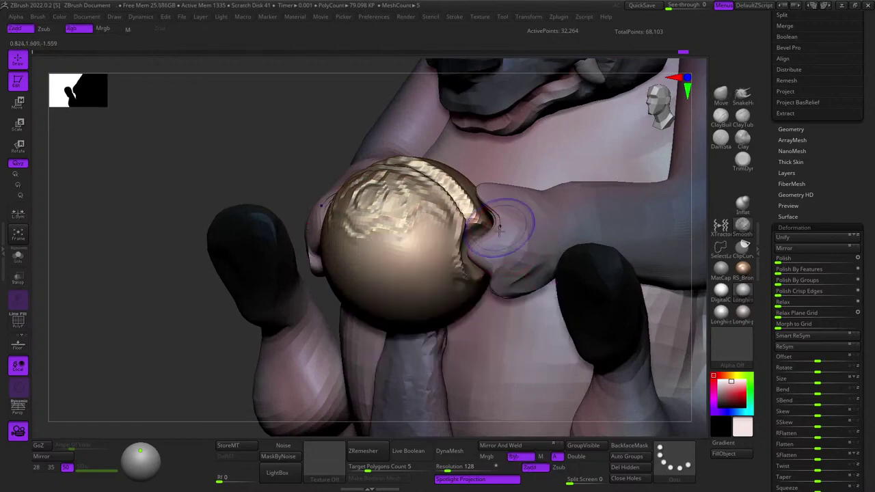
shift+drag(513, 225, 512, 242)
right_drag(512, 243, 498, 226)
shift+drag(491, 210, 495, 220)
right_drag(496, 209, 524, 258)
mouse_move(524, 258)
ctrl+right_down()
mouse_move(500, 269)
mouse_move(511, 264)
mouse_move(504, 287)
ctrl+right_up()
shift+drag(504, 287, 504, 293)
right_drag(504, 291, 519, 245)
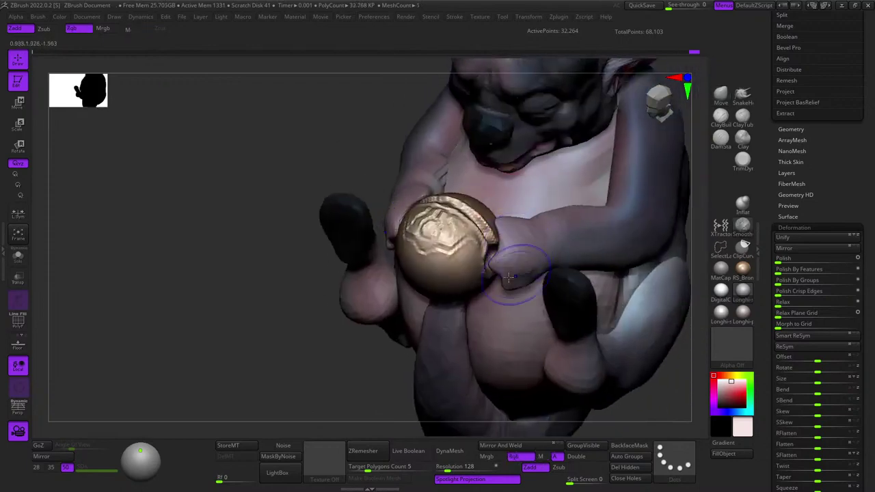
Examine how the smoothed hands grip the ball from above, below and the side.
mouse_move(509, 277)
right_down()
mouse_move(529, 272)
mouse_move(546, 232)
right_up()
mouse_move(546, 231)
right_down()
mouse_move(573, 239)
mouse_move(507, 298)
mouse_move(513, 344)
mouse_move(501, 330)
right_up()
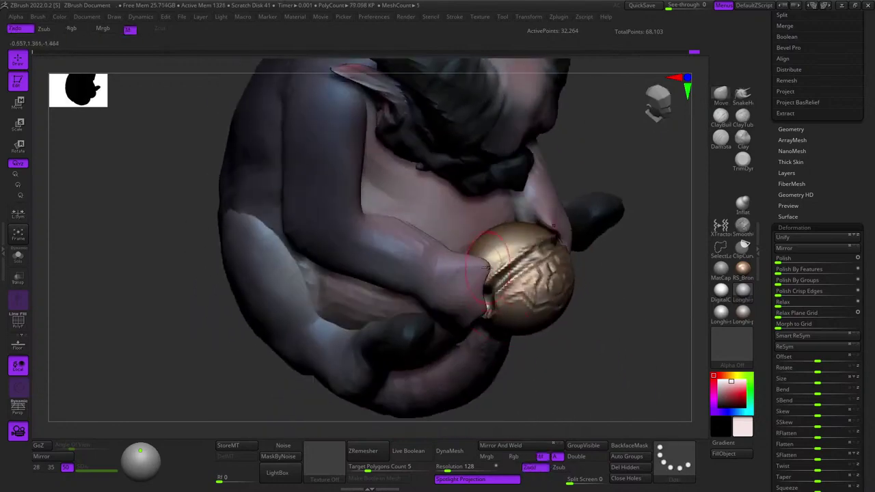
mouse_move(477, 289)
right_down()
mouse_move(462, 267)
mouse_move(471, 204)
mouse_move(485, 194)
mouse_move(523, 202)
mouse_move(503, 216)
mouse_move(554, 239)
mouse_move(578, 270)
mouse_move(542, 234)
mouse_move(503, 222)
right_up()
mouse_move(502, 222)
ctrl+right_down()
mouse_move(539, 260)
mouse_move(504, 410)
mouse_move(512, 395)
mouse_move(505, 363)
ctrl+right_up()
ctrl+right_drag(505, 363, 468, 342)
mouse_move(468, 342)
right_down()
mouse_move(488, 365)
mouse_move(486, 312)
mouse_move(438, 296)
mouse_move(506, 305)
right_up()
ctrl+right_drag(516, 275, 533, 272)
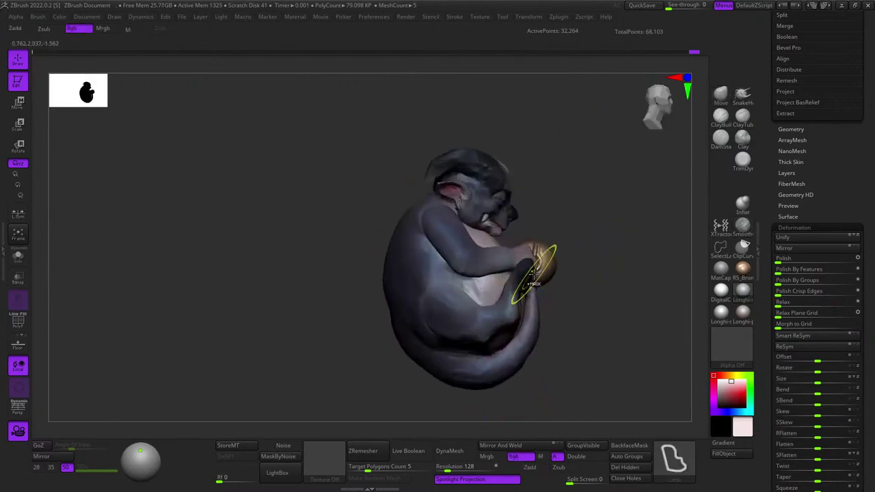
right_drag(583, 217, 561, 216)
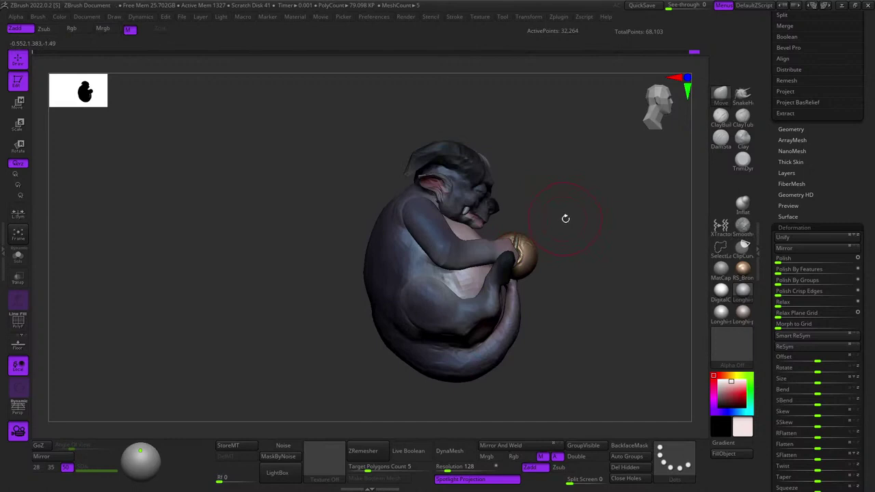
Hide the legs and examine how the arms and hands meet the ball from above, below and the front.
right_drag(602, 187, 587, 203)
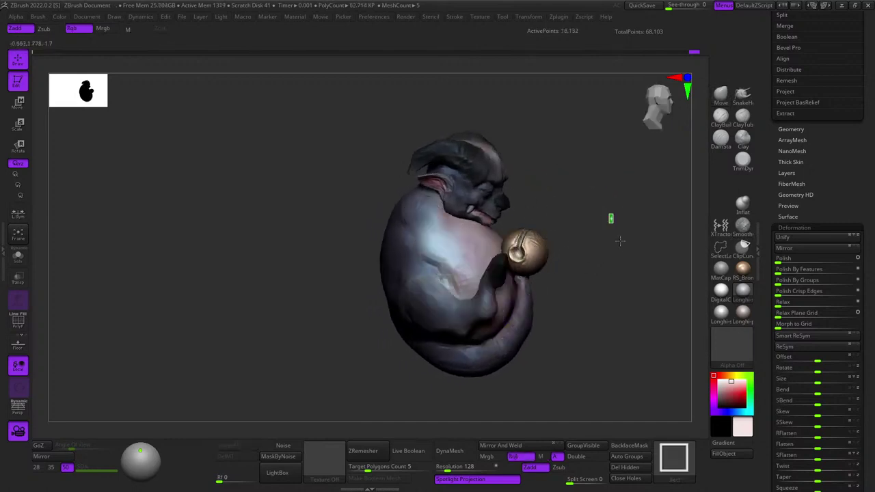
mouse_move(620, 241)
shift+right_down()
mouse_move(606, 273)
mouse_move(667, 247)
mouse_move(563, 242)
mouse_move(608, 281)
mouse_move(572, 291)
mouse_move(616, 264)
shift+right_up()
right_drag(506, 201, 471, 180)
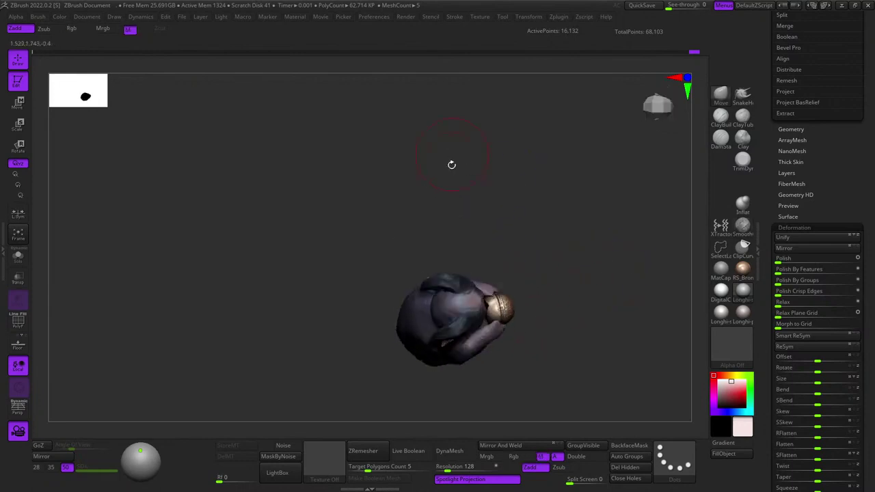
right_drag(448, 146, 468, 284)
right_drag(457, 317, 459, 237)
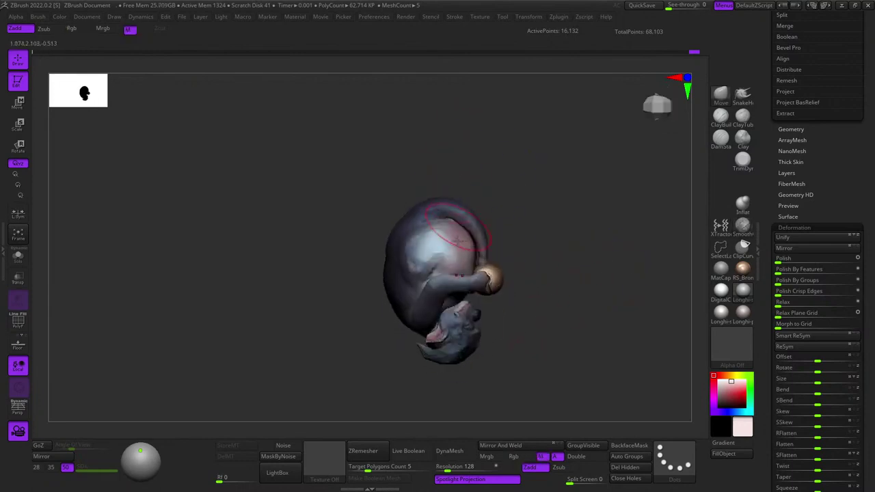
ctrl+right_drag(478, 202, 577, 170)
mouse_move(611, 197)
right_down()
mouse_move(506, 196)
mouse_move(543, 221)
mouse_move(601, 292)
right_up()
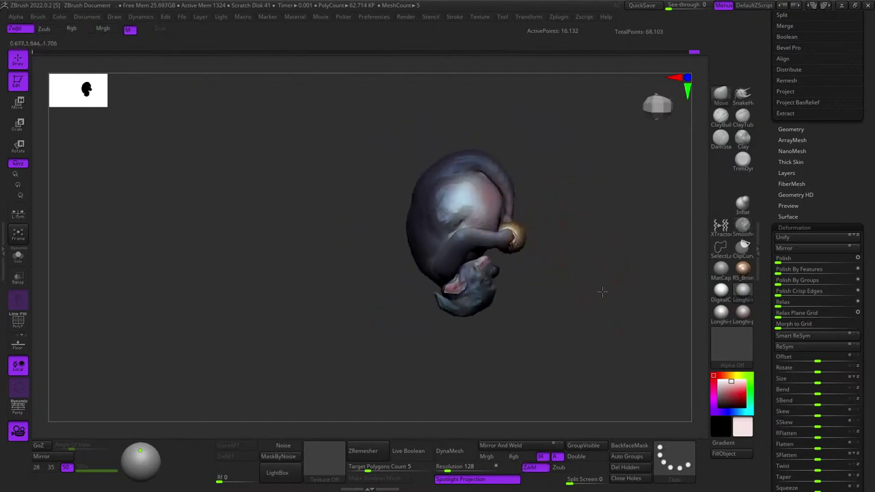
mouse_move(621, 254)
right_down()
mouse_move(627, 240)
mouse_move(576, 223)
mouse_move(599, 227)
right_up()
mouse_move(599, 227)
right_down()
mouse_move(612, 242)
mouse_move(606, 256)
mouse_move(631, 239)
mouse_move(539, 253)
right_up()
right_drag(632, 270, 515, 259)
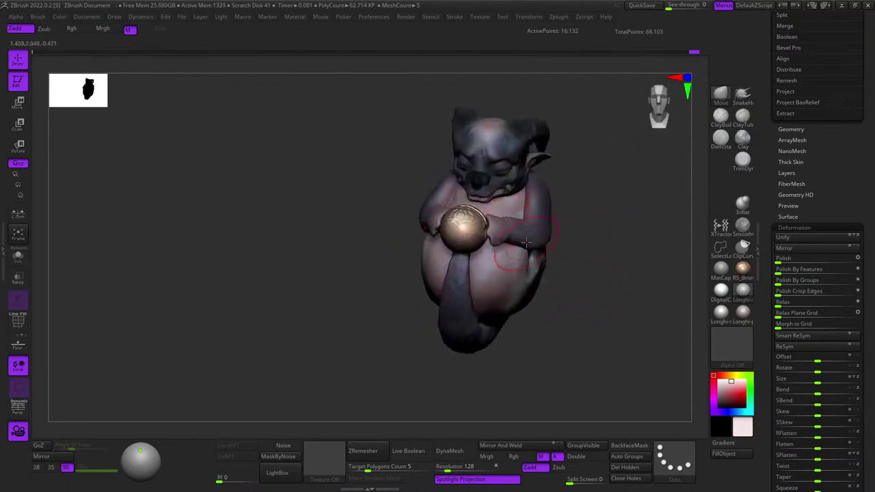
right_drag(514, 229, 537, 239)
Unhide the legs and shift them slightly with the transform gizmo.
ctrl+shift+click(602, 203)
key(w)
alt+click(576, 281)
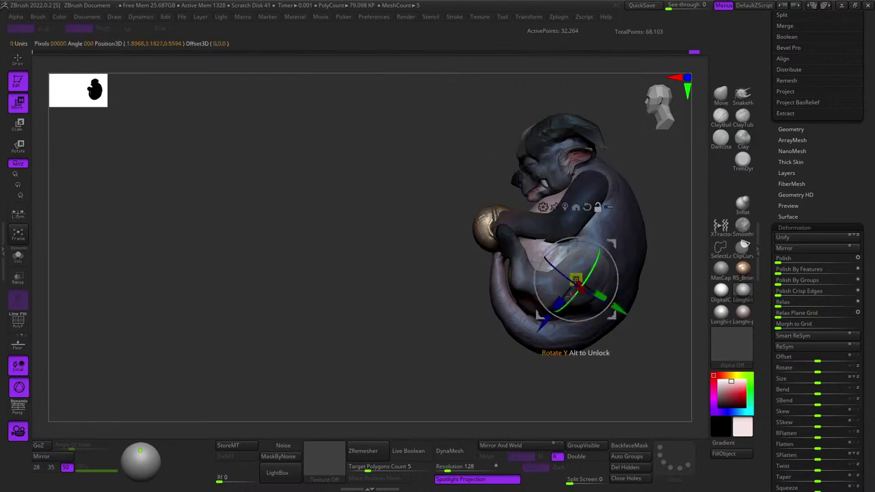
alt+right_drag(577, 282, 554, 268)
ctrl+right_drag(568, 207, 576, 272)
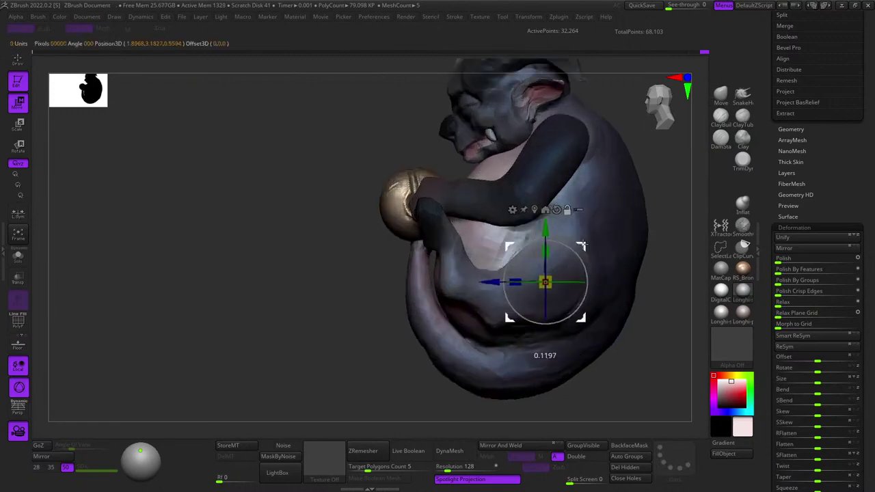
drag(589, 256, 574, 239)
key(q)
mouse_move(573, 266)
shift+right_down()
mouse_move(594, 291)
mouse_move(594, 374)
mouse_move(638, 375)
mouse_move(588, 376)
mouse_move(590, 369)
shift+right_up()
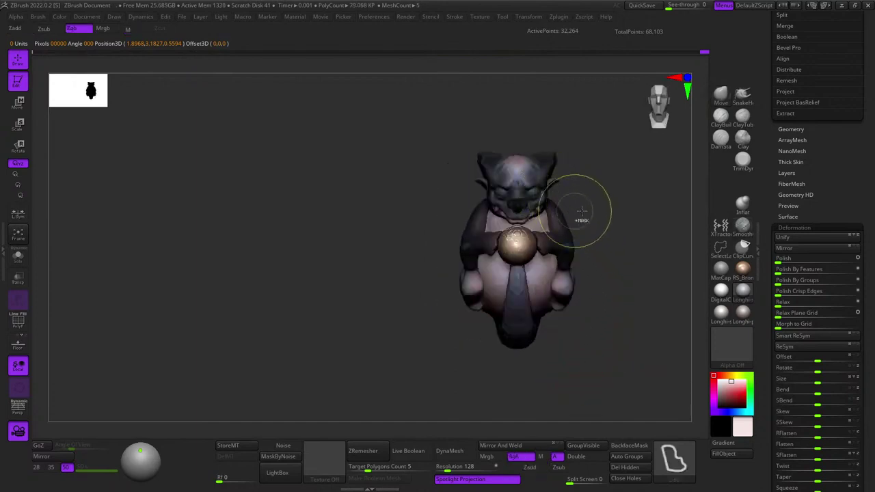
right_drag(582, 211, 547, 213)
ctrl+right_drag(581, 236, 493, 267)
mouse_move(519, 205)
ctrl+right_down()
mouse_move(518, 248)
mouse_move(621, 211)
mouse_move(607, 219)
mouse_move(611, 211)
ctrl+right_up()
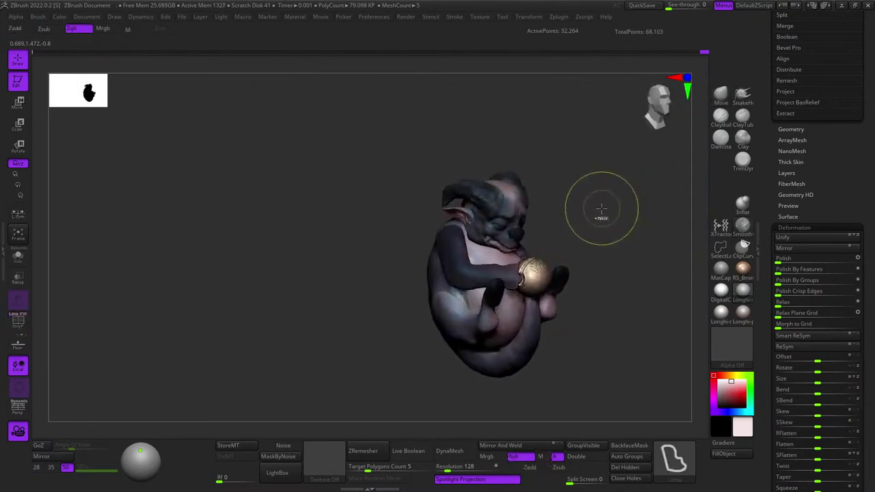
Step back through the undo history to the arm pose with the hands off the ball, and unhide the legs.
key(ctrl+z)
key(ctrl+shift+z)
key(ctrl+z)
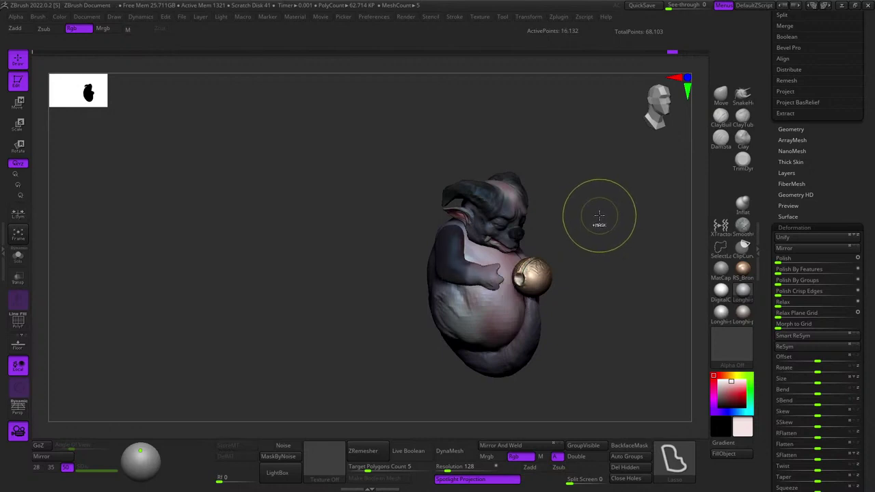
shift+drag(603, 220, 620, 196)
click(626, 249)
ctrl+shift+click(627, 210)
Examine the legs, feet and hands around the ball from the front, below and the side.
ctrl+right_drag(524, 260, 491, 286)
mouse_move(490, 286)
alt+right_down()
mouse_move(546, 260)
mouse_move(514, 258)
mouse_move(502, 266)
mouse_move(566, 254)
mouse_move(506, 248)
mouse_move(510, 215)
alt+right_up()
right_drag(555, 276, 521, 278)
drag(521, 277, 540, 214)
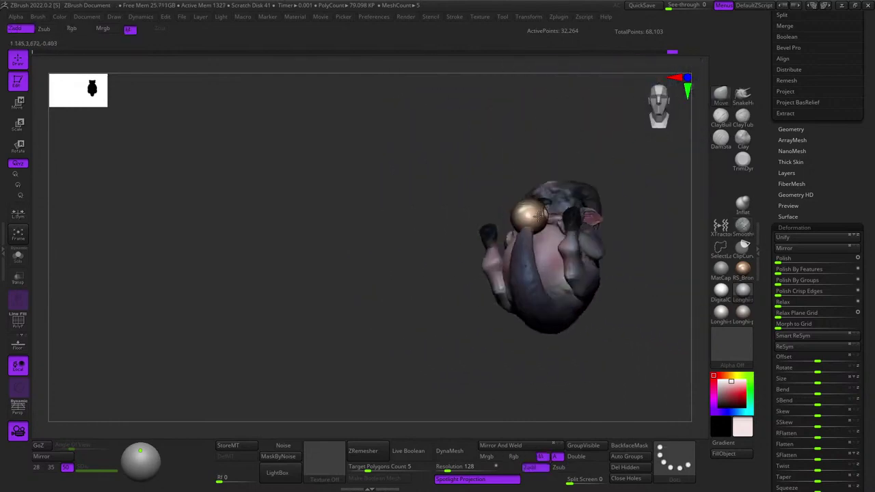
mouse_move(582, 257)
ctrl+right_down()
mouse_move(584, 299)
mouse_move(522, 323)
ctrl+right_up()
mouse_move(522, 322)
right_down()
mouse_move(511, 303)
mouse_move(518, 268)
mouse_move(547, 274)
right_up()
ctrl+right_click(517, 303)
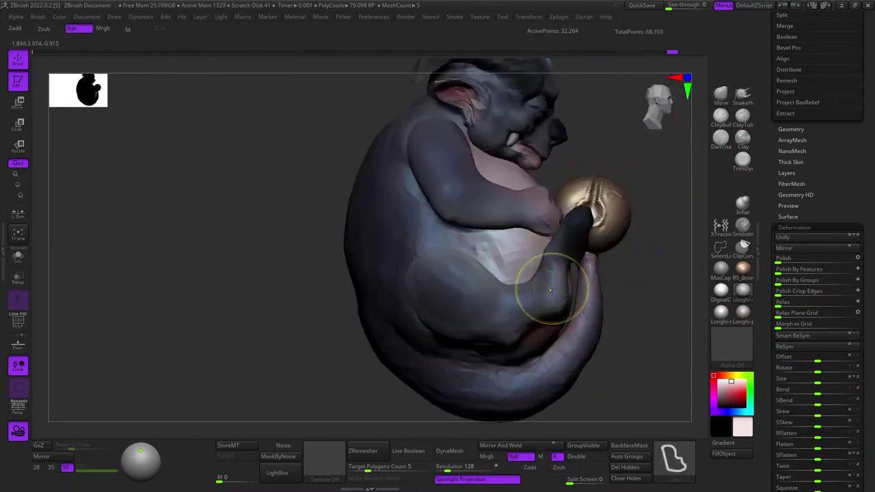
Check the arm and leg mesh with the polyframe display, and compare the limbs from the front and side.
key(shift+f)
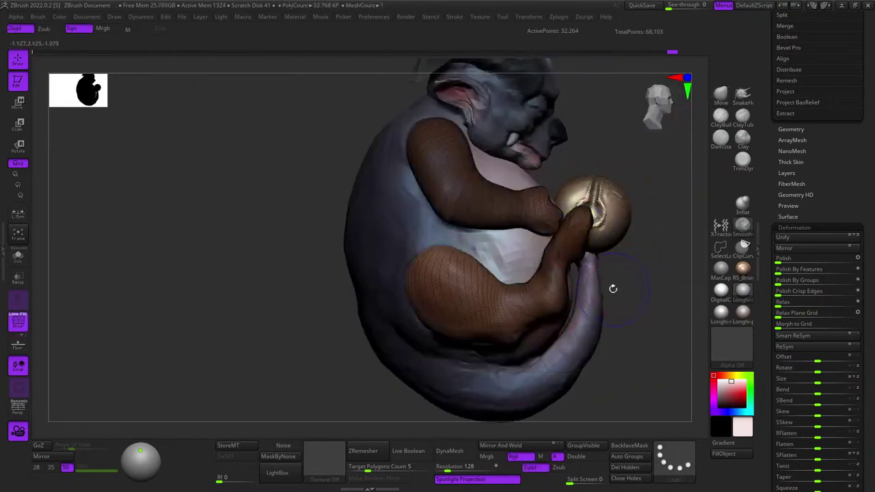
key(shift+f)
key(f)
key(shift+f)
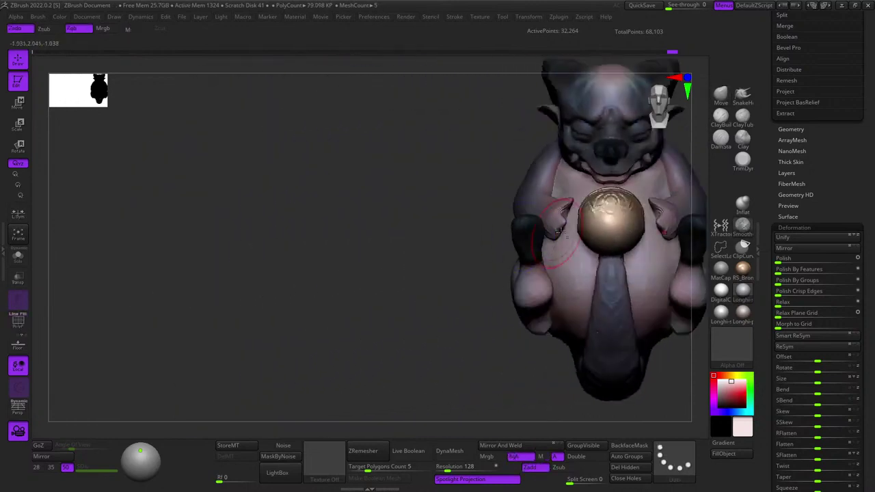
alt+right_drag(560, 232, 506, 259)
ctrl+right_drag(506, 259, 520, 246)
mouse_move(560, 273)
right_down()
mouse_move(502, 283)
mouse_move(561, 273)
right_up()
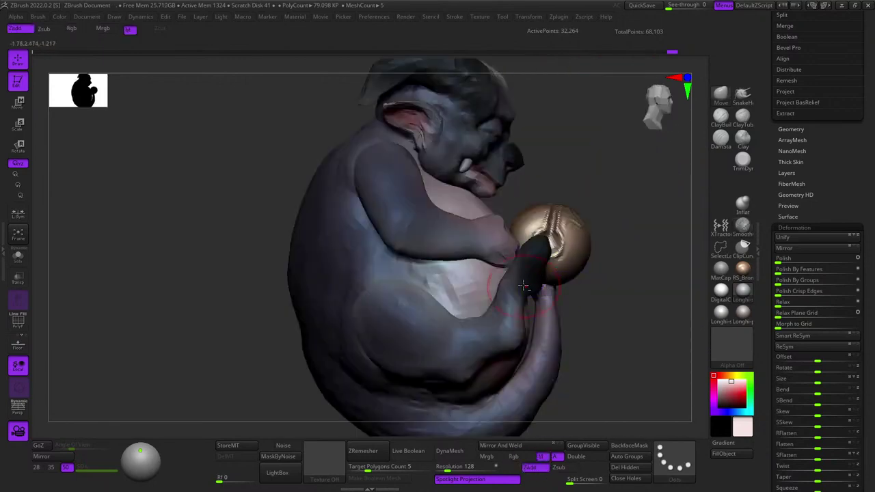
key(shift+f)
key(shift+f)
Mask part of the legs and swing them inward with the transform gizmo so the feet come toward the ball.
right_drag(523, 287, 524, 397)
key(w)
ctrl+drag(521, 276, 522, 267)
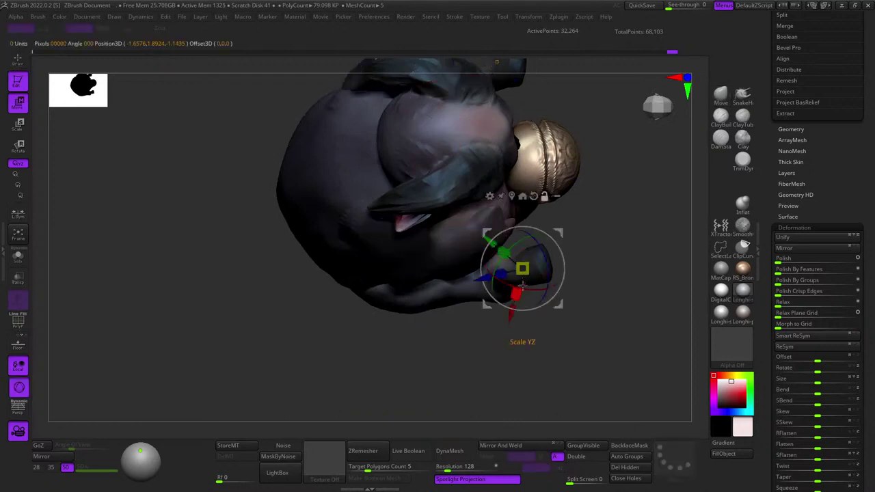
alt+right_drag(525, 207, 575, 244)
key(q)
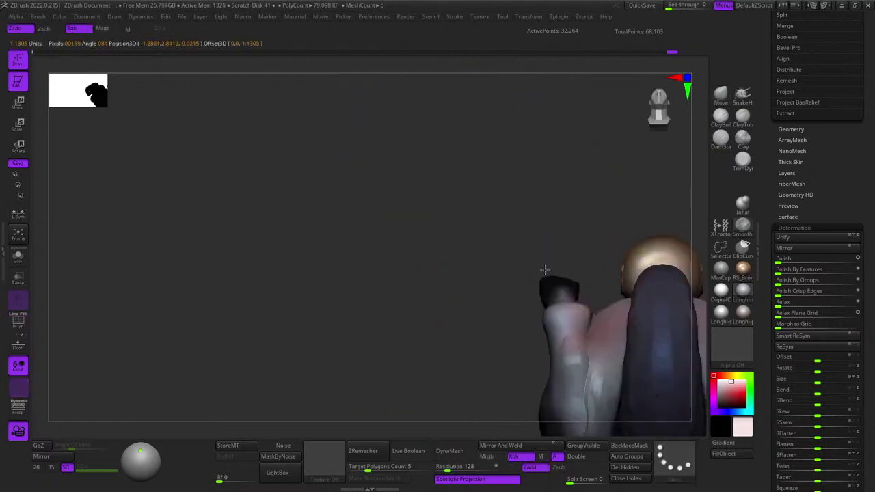
right_drag(545, 269, 541, 299)
key(e)
click(523, 360)
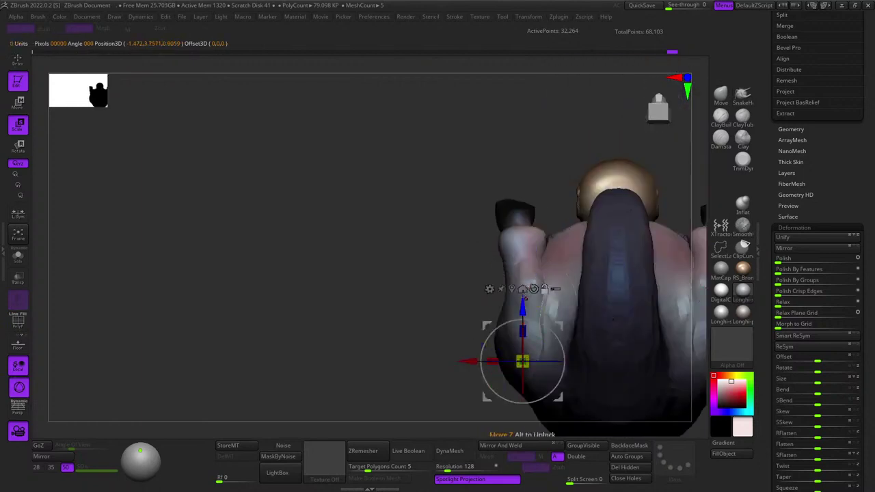
drag(552, 330, 566, 322)
key(q)
mouse_move(543, 401)
right_down()
mouse_move(541, 342)
mouse_move(492, 350)
mouse_move(486, 371)
mouse_move(509, 379)
mouse_move(534, 353)
mouse_move(514, 294)
mouse_move(653, 212)
right_up()
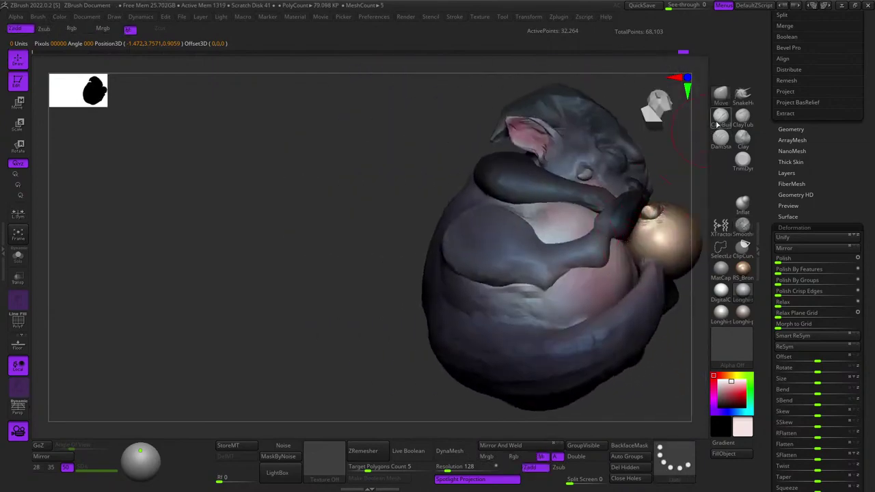
Reshape the legs and feet with the Move brush so they sit against the belly and reach the ball.
key(b)
key(m)
key(v)
right_drag(564, 328, 545, 211)
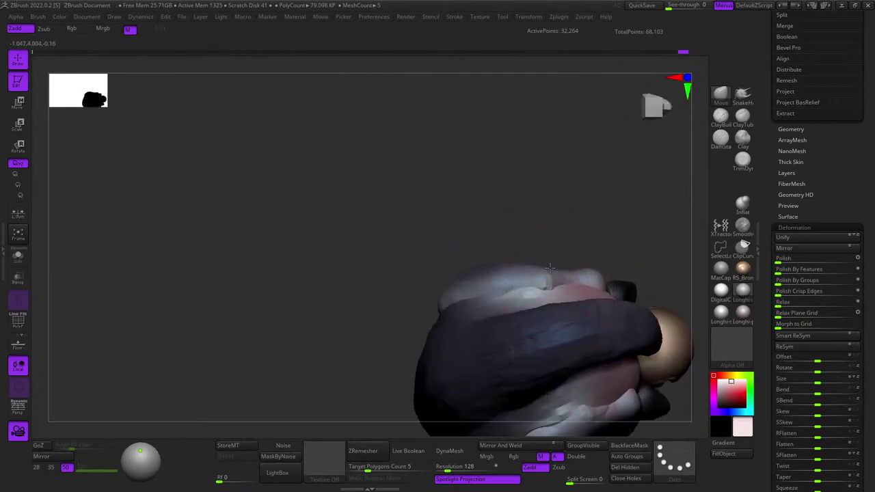
right_drag(584, 286, 574, 369)
ctrl+right_drag(575, 369, 581, 389)
right_click(482, 324)
drag(510, 269, 511, 266)
right_drag(523, 274, 494, 282)
alt+right_drag(491, 313, 521, 212)
drag(511, 285, 522, 284)
right_drag(479, 308, 532, 288)
mouse_move(532, 287)
shift+right_down()
mouse_move(577, 262)
mouse_move(605, 224)
shift+right_up()
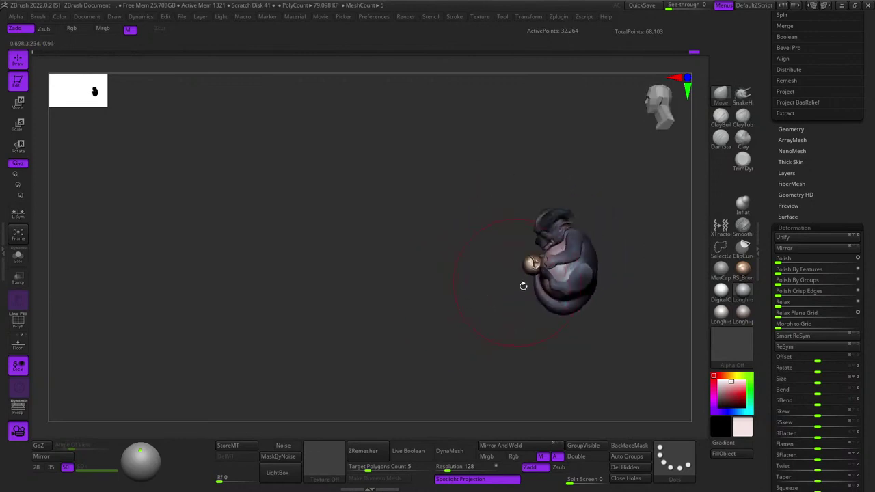
Examine the whole creature's new leg pose from the side, front and above.
ctrl+right_drag(543, 281, 468, 316)
right_drag(575, 312, 480, 318)
mouse_move(540, 311)
right_down()
mouse_move(498, 312)
mouse_move(581, 276)
mouse_move(576, 253)
right_up()
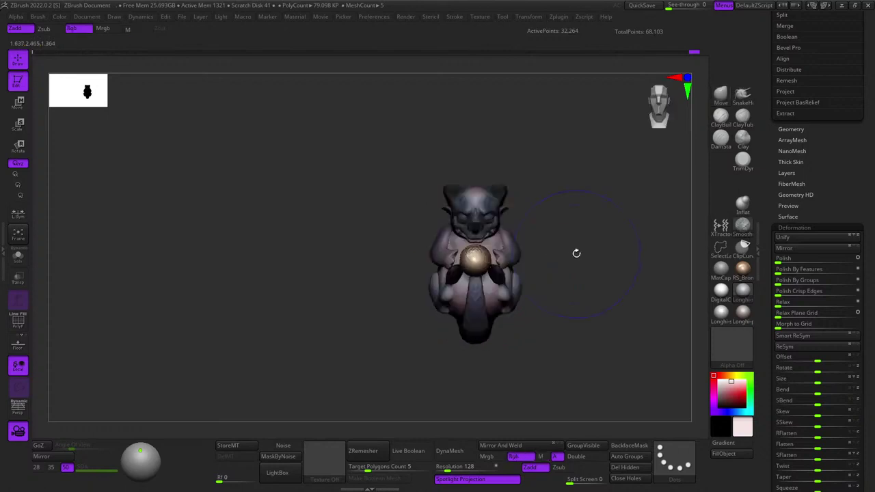
right_drag(503, 269, 536, 263)
ctrl+right_drag(537, 263, 510, 337)
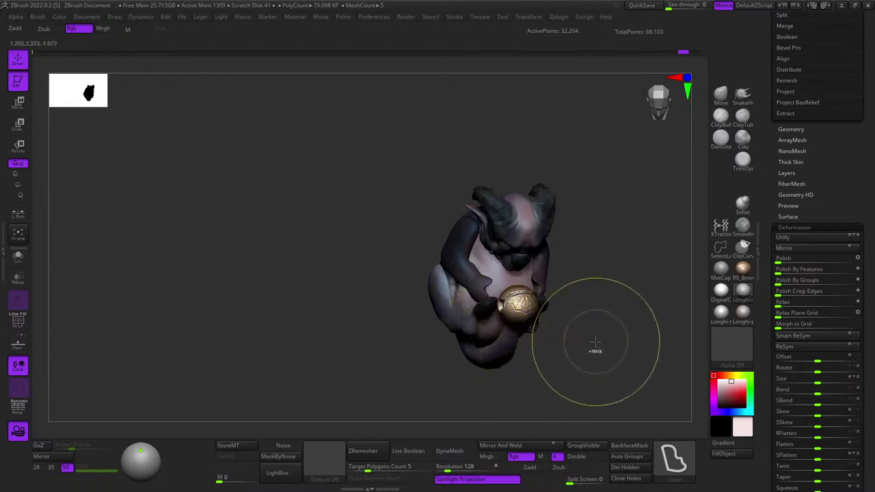
right_drag(600, 343, 599, 243)
ctrl+right_drag(599, 244, 528, 232)
Build up the nape of the neck below the back of the head with the ClayBuildup brush.
key(f)
alt+right_drag(527, 233, 573, 233)
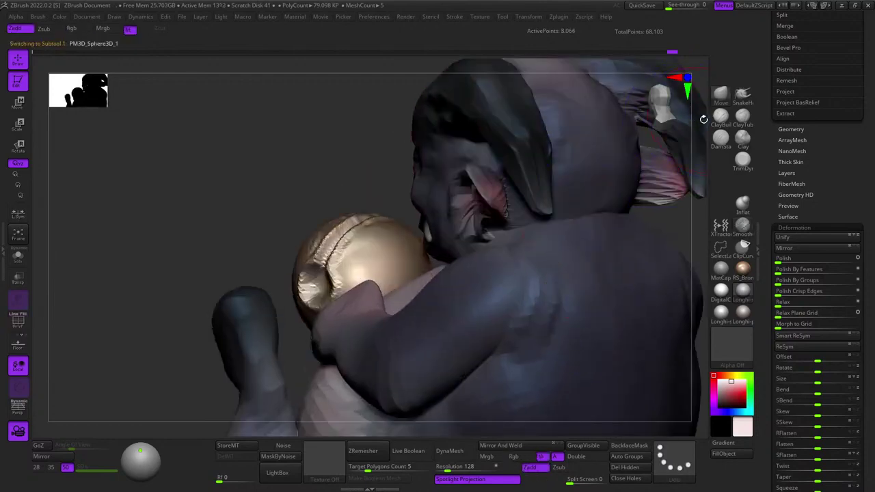
click(721, 117)
mouse_move(636, 179)
right_down()
mouse_move(597, 222)
mouse_move(586, 145)
right_up()
drag(607, 267, 619, 176)
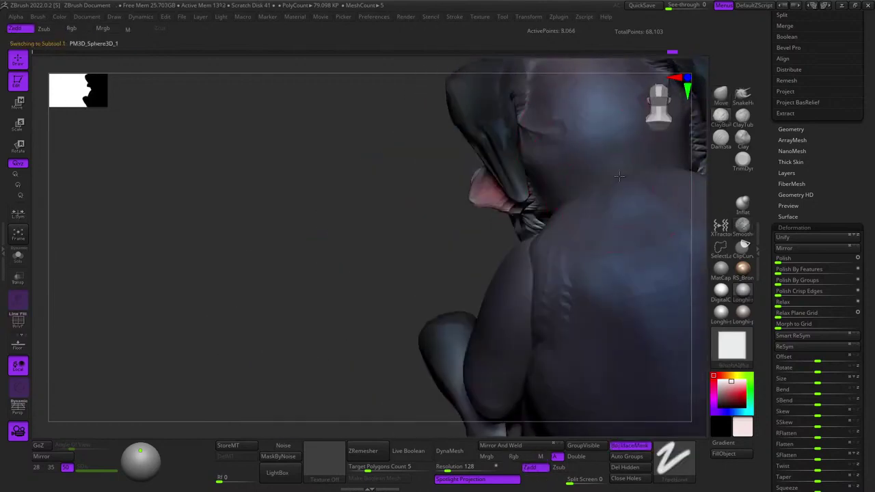
right_click(617, 203)
mouse_move(599, 199)
right_down()
mouse_move(617, 203)
mouse_move(598, 204)
mouse_move(645, 186)
mouse_move(605, 204)
right_up()
right_drag(562, 223, 578, 219)
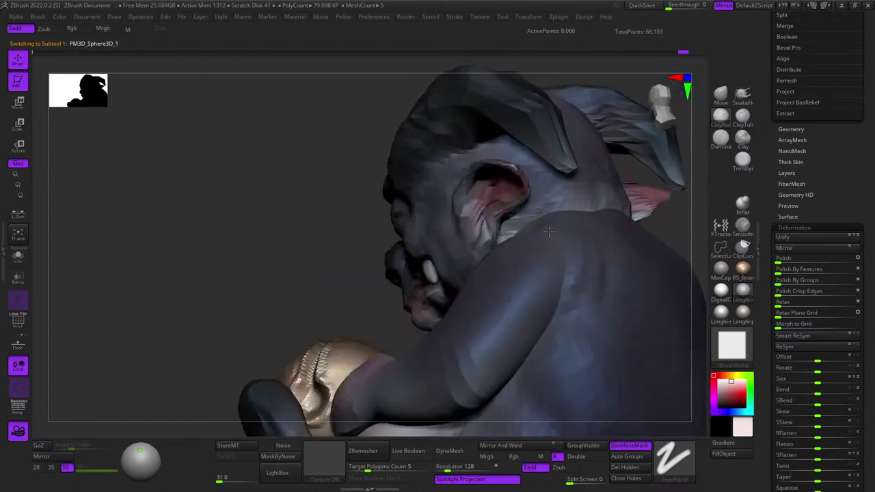
Fill out the sides of the neck below the ears and blend them toward the shoulders with clay strokes.
mouse_move(536, 239)
right_down()
mouse_move(514, 220)
mouse_move(549, 200)
mouse_move(567, 203)
right_up()
right_click(549, 201)
ctrl+right_drag(568, 203, 574, 214)
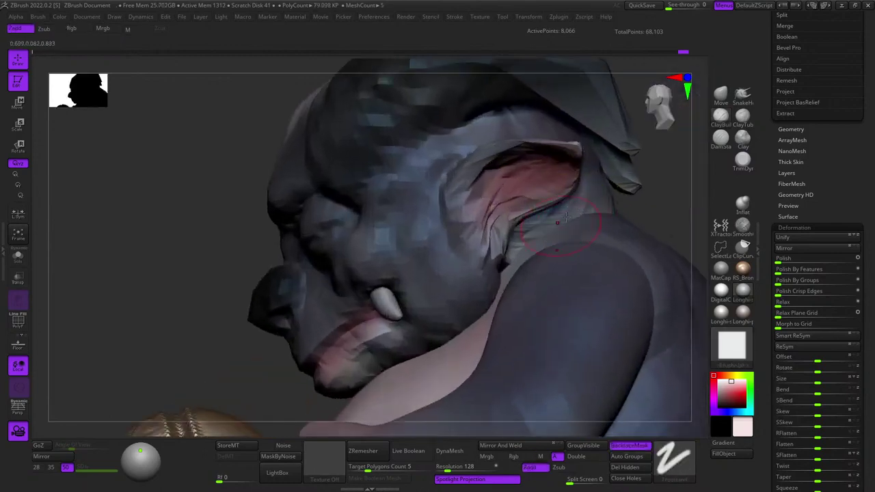
mouse_move(618, 236)
right_down()
mouse_move(540, 225)
mouse_move(523, 199)
mouse_move(534, 260)
right_up()
drag(534, 260, 552, 255)
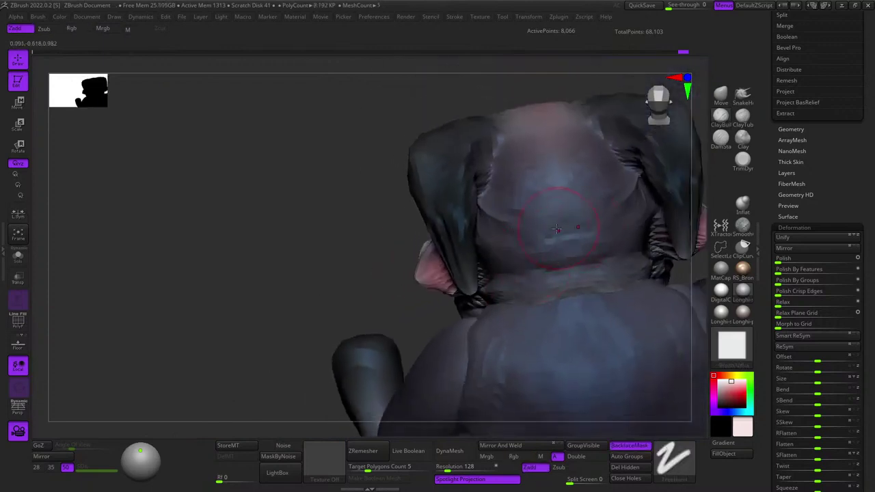
ctrl+right_drag(558, 229, 565, 288)
mouse_move(565, 287)
right_down()
mouse_move(568, 268)
mouse_move(573, 287)
right_up()
mouse_move(616, 280)
right_down()
mouse_move(560, 270)
mouse_move(596, 295)
right_up()
Select the body subtool, smooth the area below the neck and build up the upper back and shoulders.
alt+click(592, 299)
shift+drag(582, 294, 573, 279)
right_drag(573, 279, 598, 284)
mouse_move(599, 284)
ctrl+right_down()
mouse_move(606, 312)
mouse_move(573, 277)
ctrl+right_up()
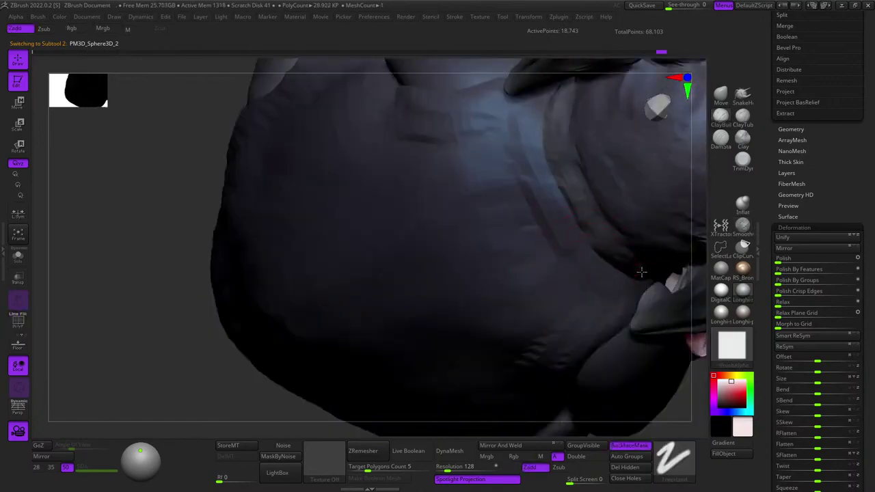
right_drag(642, 272, 561, 250)
mouse_move(621, 266)
right_down()
mouse_move(611, 236)
mouse_move(570, 260)
mouse_move(523, 263)
mouse_move(589, 171)
mouse_move(574, 232)
mouse_move(582, 254)
mouse_move(583, 245)
right_up()
right_click(586, 206)
mouse_move(541, 272)
right_down()
mouse_move(517, 256)
mouse_move(518, 289)
mouse_move(524, 296)
mouse_move(535, 284)
mouse_move(539, 244)
mouse_move(552, 235)
mouse_move(540, 287)
right_up()
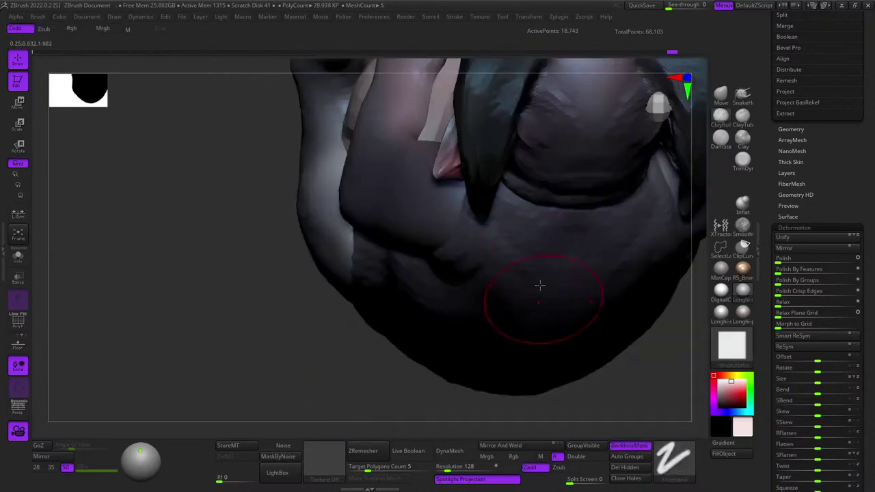
mouse_move(531, 234)
right_down()
mouse_move(545, 238)
mouse_move(536, 227)
mouse_move(539, 238)
mouse_move(483, 258)
right_up()
right_click(482, 258)
Build up the shoulder blades and the length of the back with an adjusted ClayBuildup brush size.
drag(500, 198, 522, 178)
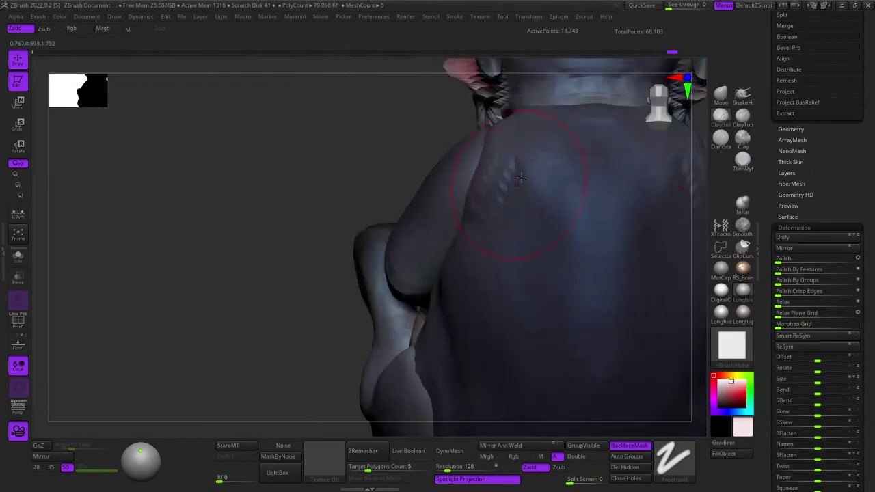
ctrl+right_drag(521, 177, 527, 212)
mouse_move(526, 212)
ctrl+right_down()
mouse_move(537, 238)
mouse_move(518, 246)
mouse_move(550, 188)
mouse_move(573, 201)
mouse_move(551, 234)
mouse_move(516, 232)
ctrl+right_up()
right_click(515, 232)
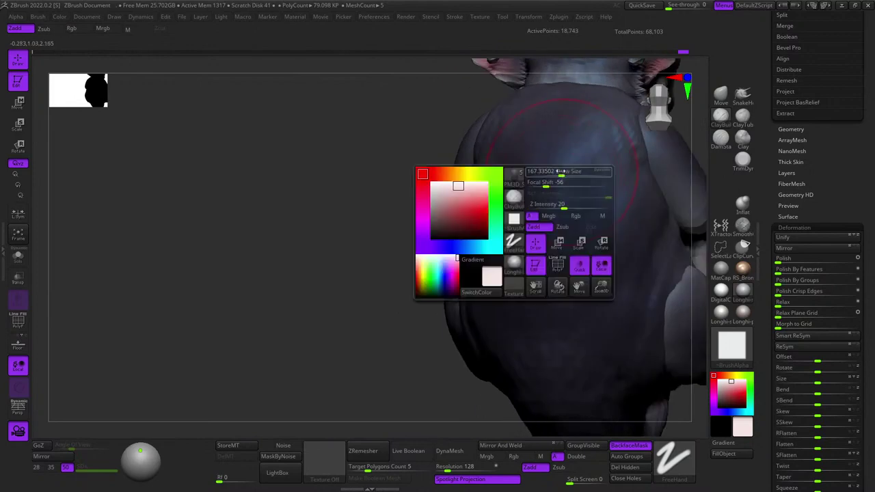
drag(560, 171, 556, 170)
ctrl+right_drag(550, 329, 549, 243)
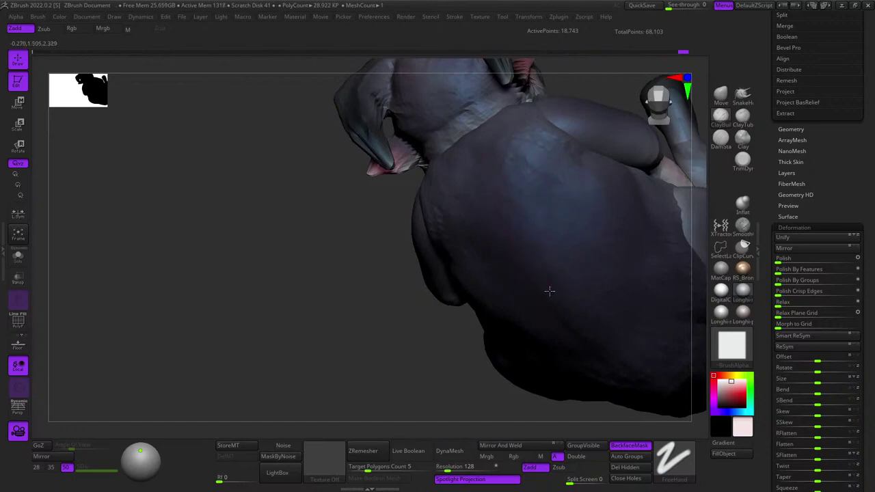
mouse_move(550, 291)
right_down()
mouse_move(549, 231)
mouse_move(549, 287)
mouse_move(557, 237)
right_up()
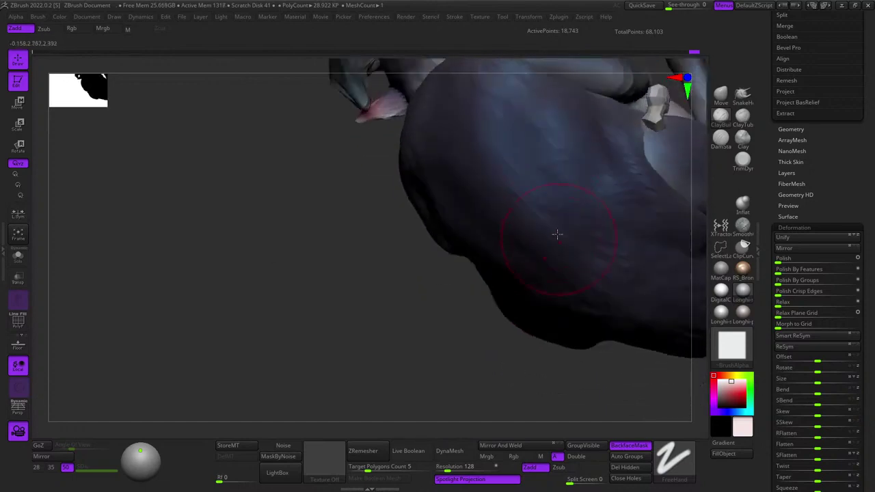
drag(589, 245, 553, 271)
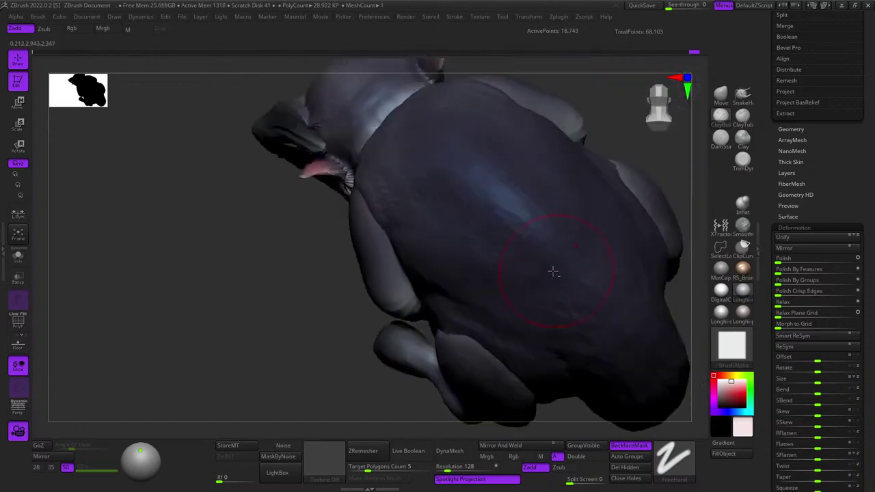
Build up and smooth the lower back and flank of the body with ClayBuildup strokes, checking the mesh wireframe.
mouse_move(565, 330)
right_down()
mouse_move(569, 233)
mouse_move(534, 240)
mouse_move(545, 248)
mouse_move(510, 283)
mouse_move(476, 347)
right_up()
key(shift+f)
key(shift+f)
right_click(476, 348)
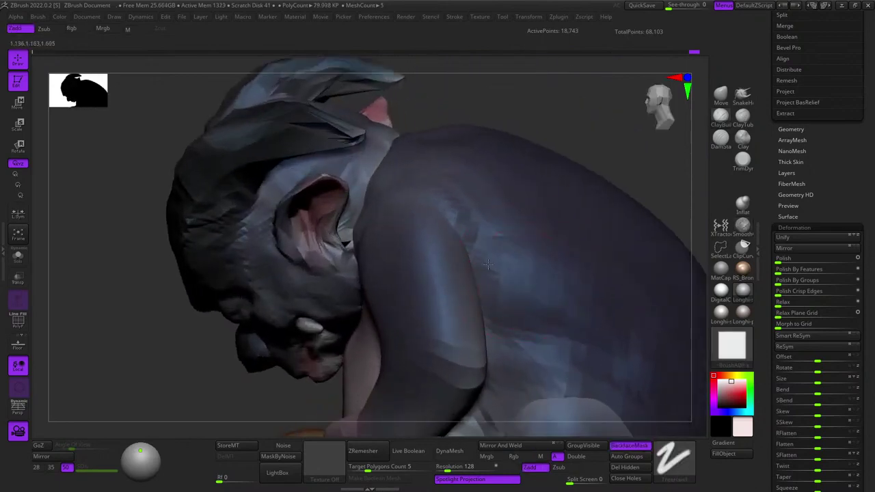
mouse_move(524, 322)
right_down()
mouse_move(494, 285)
mouse_move(510, 272)
mouse_move(508, 239)
mouse_move(514, 269)
mouse_move(512, 237)
mouse_move(523, 301)
right_up()
right_click(514, 269)
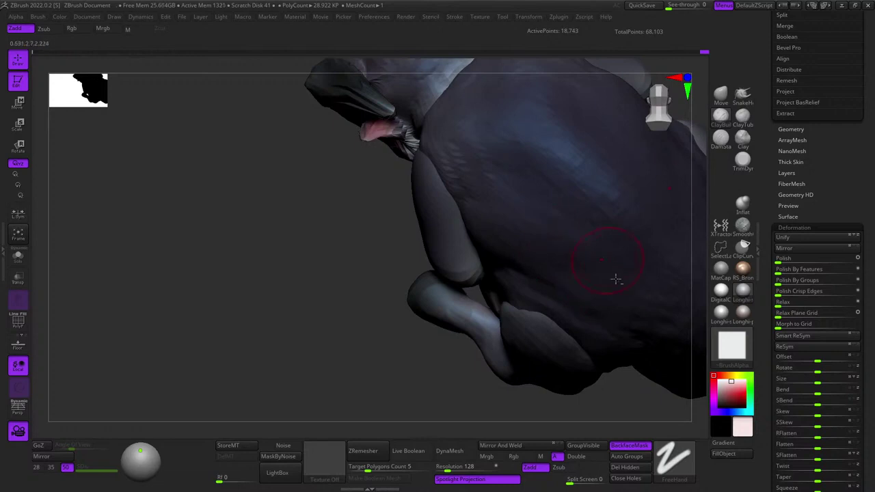
ctrl+right_drag(587, 277, 557, 217)
key(shift+f)
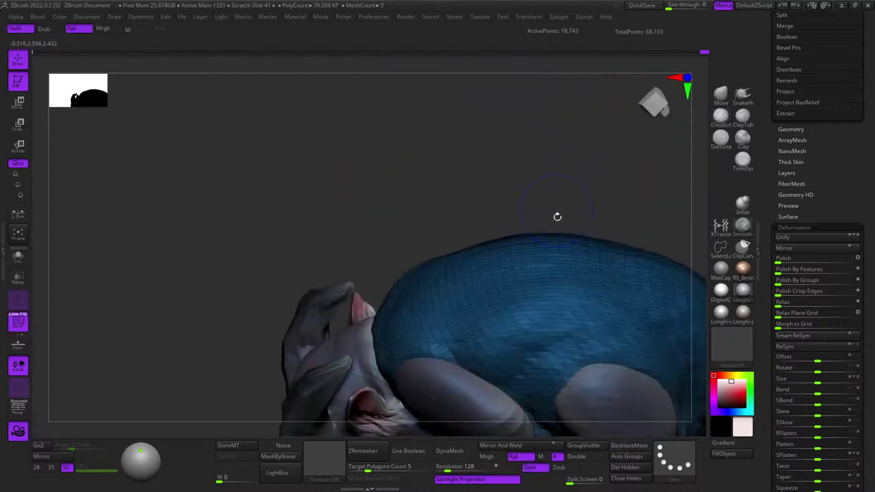
key(shift+f)
mouse_move(566, 282)
ctrl+right_down()
mouse_move(581, 223)
mouse_move(522, 153)
mouse_move(526, 255)
ctrl+right_up()
Reshape the upper outline of the arched back with a resized Move brush and smooth its surface.
click(724, 99)
key(space)
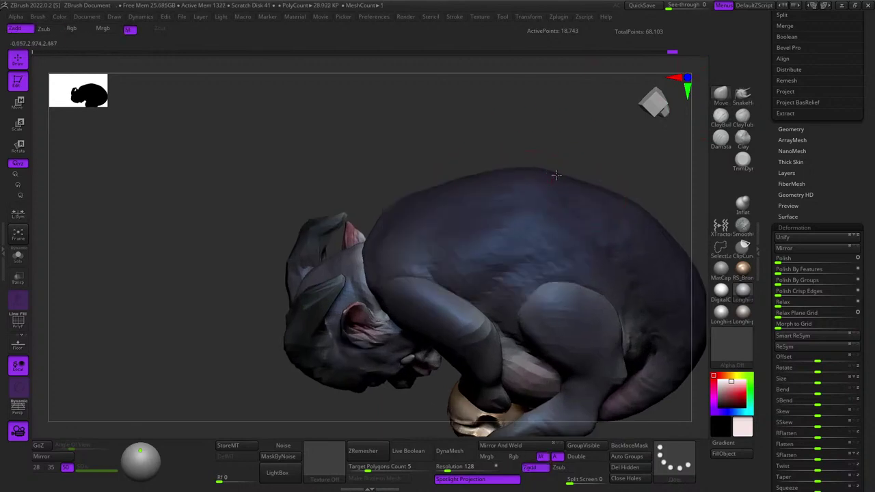
drag(556, 175, 573, 183)
shift+drag(503, 186, 534, 215)
Push the outline of the rump and lower back into a rounder curve with the Move brush at adjusted sizes.
alt+right_drag(701, 301, 571, 205)
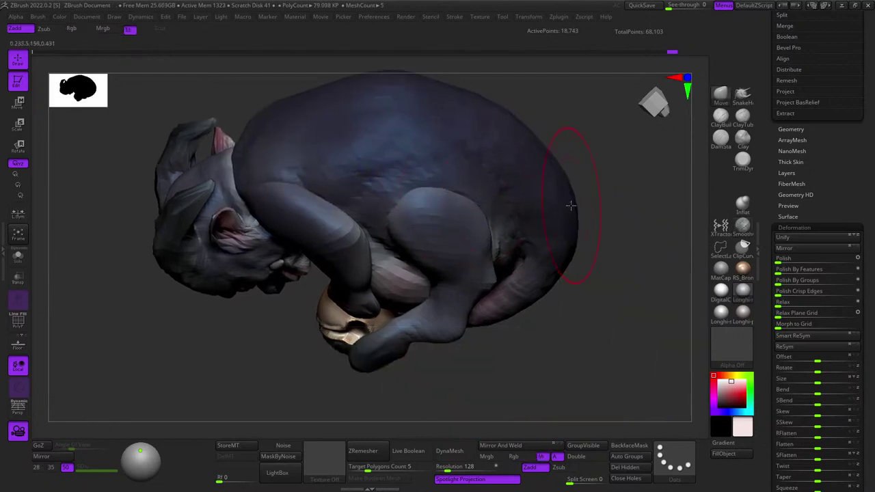
key(space)
drag(573, 259, 565, 253)
mouse_move(601, 383)
ctrl+right_down()
mouse_move(613, 273)
mouse_move(594, 275)
mouse_move(594, 346)
ctrl+right_up()
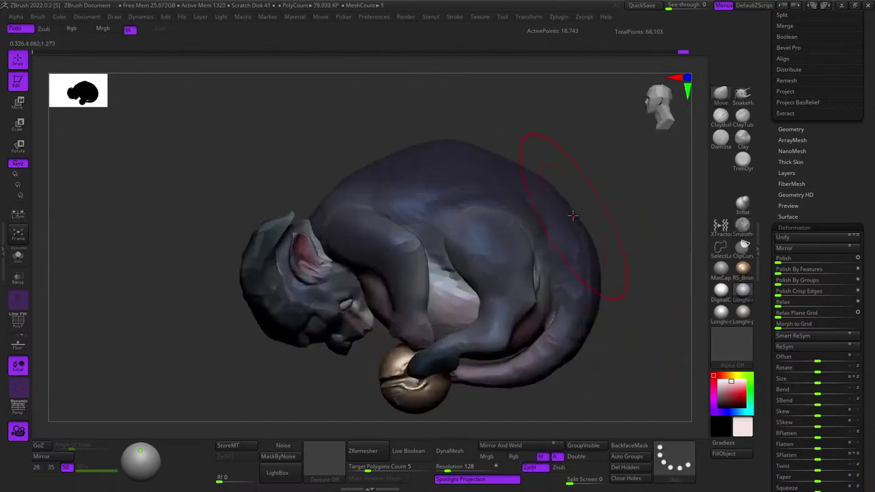
key(space)
key(space)
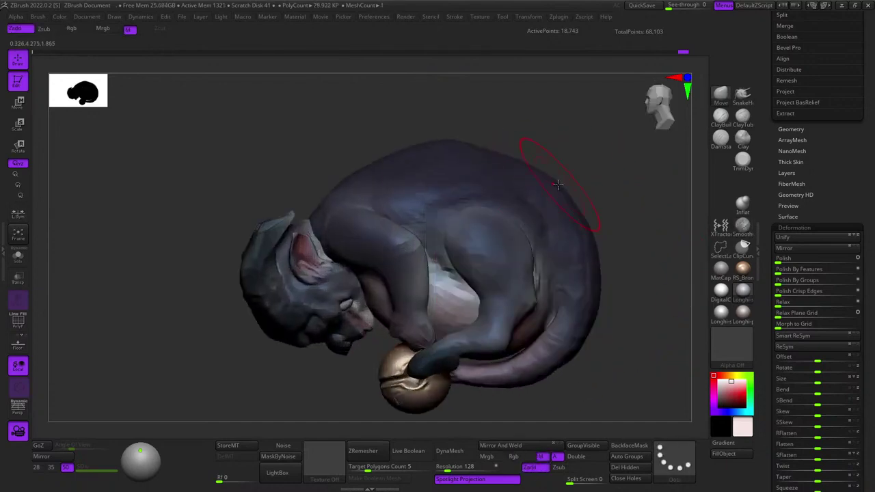
mouse_move(576, 320)
ctrl+right_down()
mouse_move(637, 260)
mouse_move(639, 233)
mouse_move(578, 271)
mouse_move(561, 294)
mouse_move(562, 339)
ctrl+right_up()
right_drag(557, 232, 628, 213)
alt+right_drag(540, 260, 576, 236)
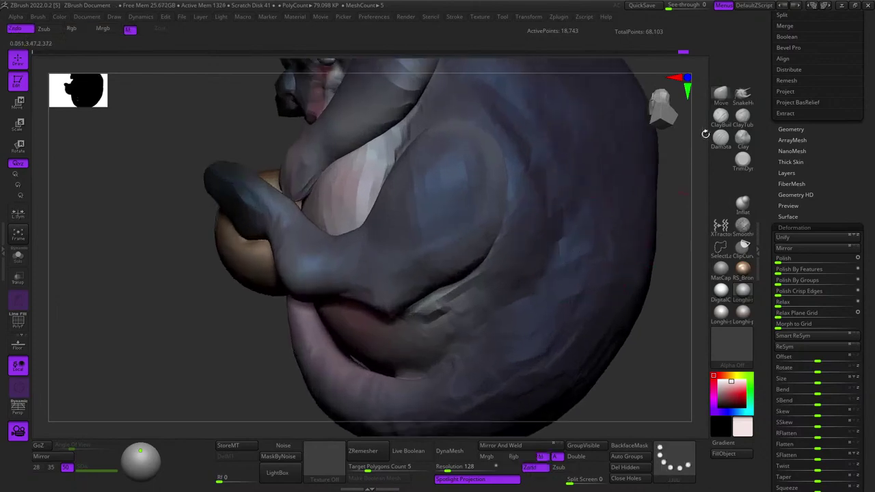
Carve the crease on the hip behind the thigh with the DamStandard brush.
click(723, 126)
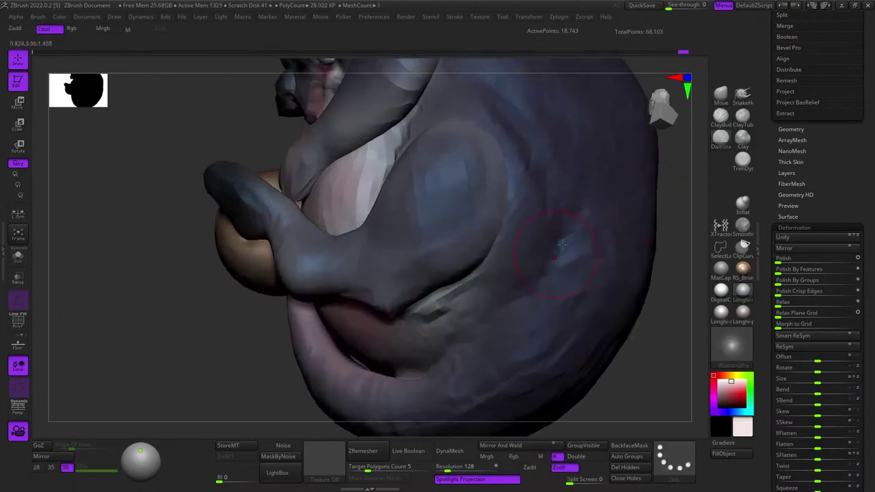
right_drag(502, 301, 550, 231)
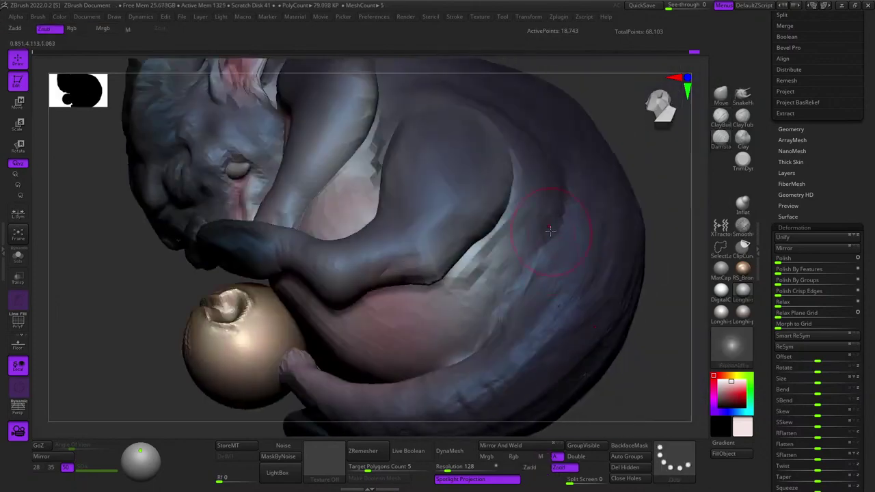
right_drag(490, 334, 541, 284)
key(shift+f)
key(shift+f)
right_drag(545, 236, 515, 224)
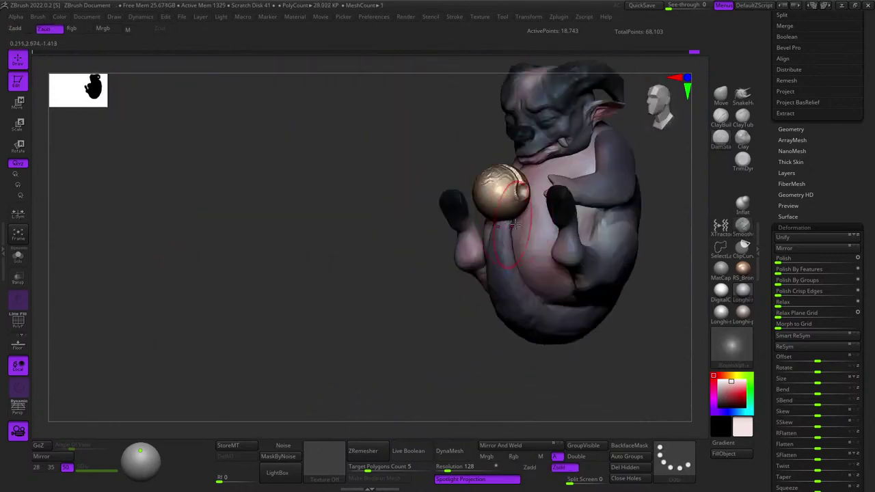
Build up the side of the belly between the forearm and the thigh with the ClayBuildup brush.
mouse_move(595, 197)
alt+right_down()
mouse_move(557, 232)
mouse_move(560, 291)
alt+right_up()
mouse_move(560, 290)
right_down()
mouse_move(528, 293)
mouse_move(517, 232)
right_up()
right_click(471, 363)
click(720, 117)
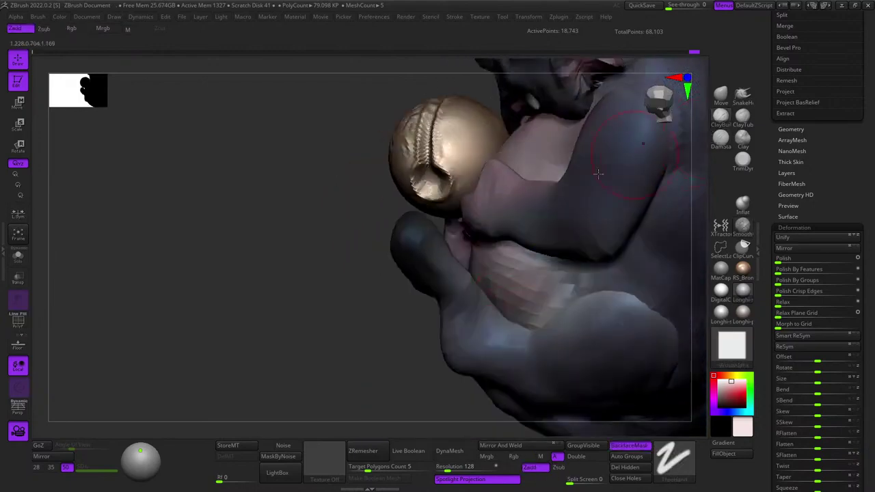
right_drag(599, 174, 554, 250)
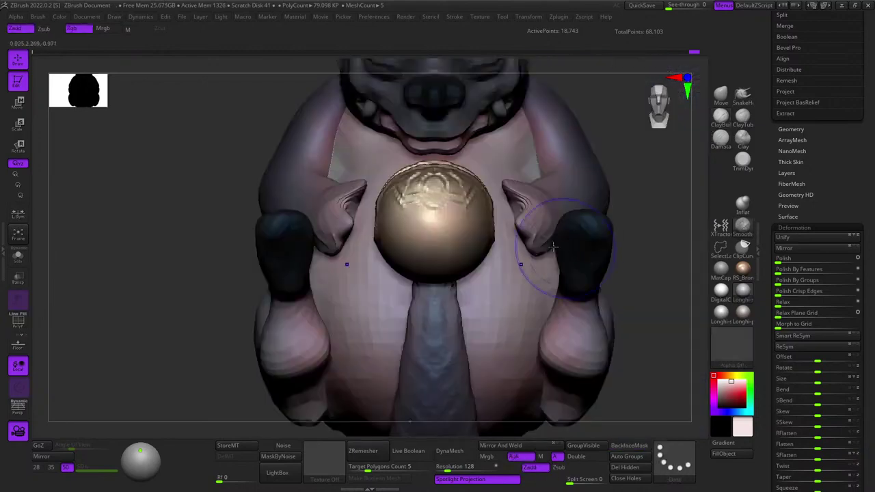
alt+right_drag(390, 306, 504, 258)
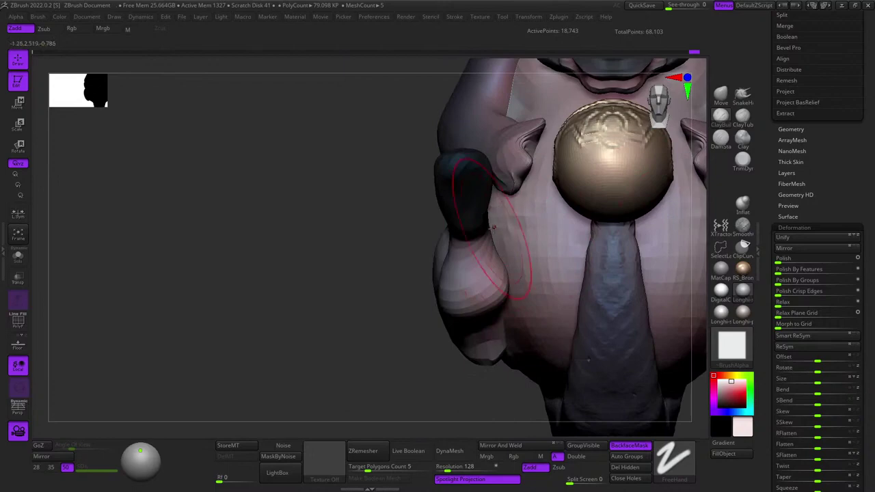
mouse_move(493, 227)
right_down()
mouse_move(527, 254)
mouse_move(491, 235)
mouse_move(502, 266)
mouse_move(519, 240)
right_up()
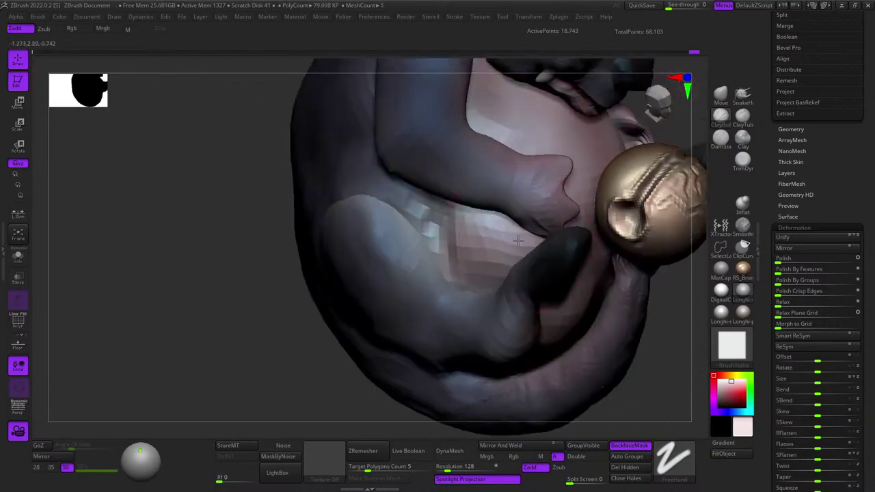
right_drag(465, 233, 477, 246)
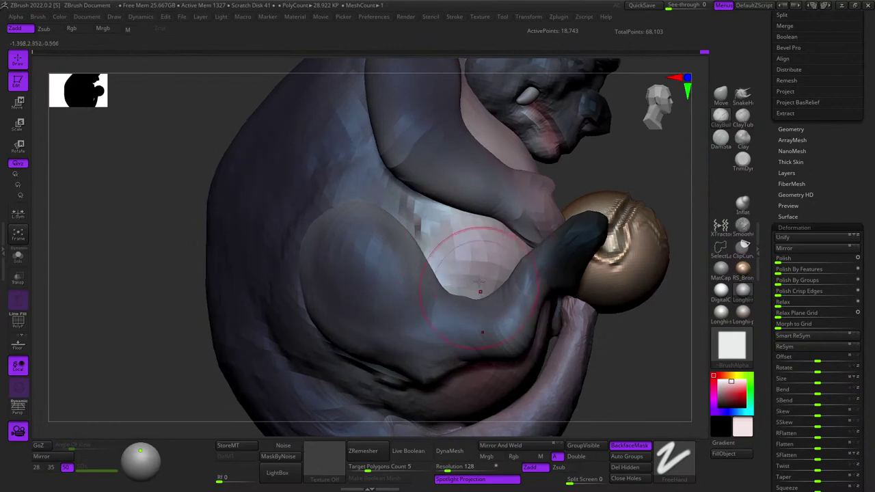
right_drag(480, 281, 451, 305)
right_click(450, 306)
right_drag(491, 233, 513, 255)
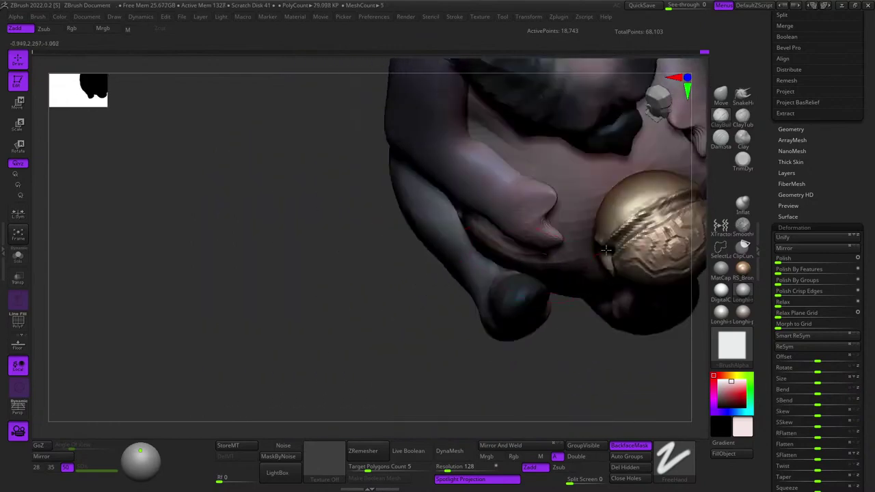
Fill out the front of the belly and the chest around the bronze ball with clay strokes.
mouse_move(606, 250)
right_down()
mouse_move(585, 222)
mouse_move(564, 234)
mouse_move(575, 256)
mouse_move(574, 240)
mouse_move(561, 250)
mouse_move(558, 226)
right_up()
mouse_move(567, 293)
right_down()
mouse_move(565, 264)
mouse_move(573, 325)
mouse_move(589, 294)
mouse_move(528, 282)
right_up()
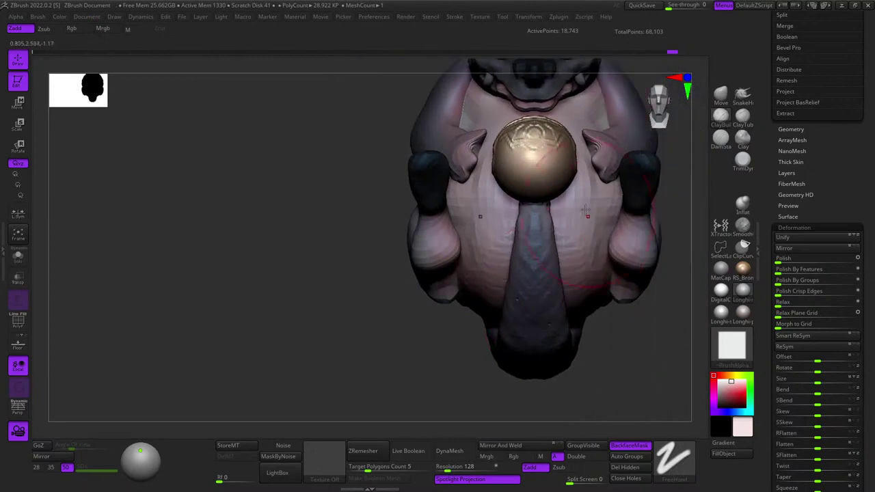
right_drag(602, 209, 599, 247)
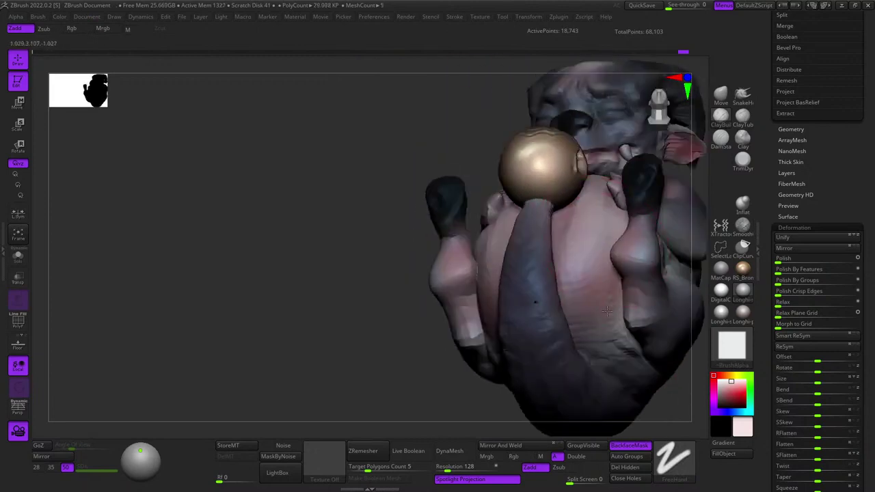
right_drag(604, 295, 592, 320)
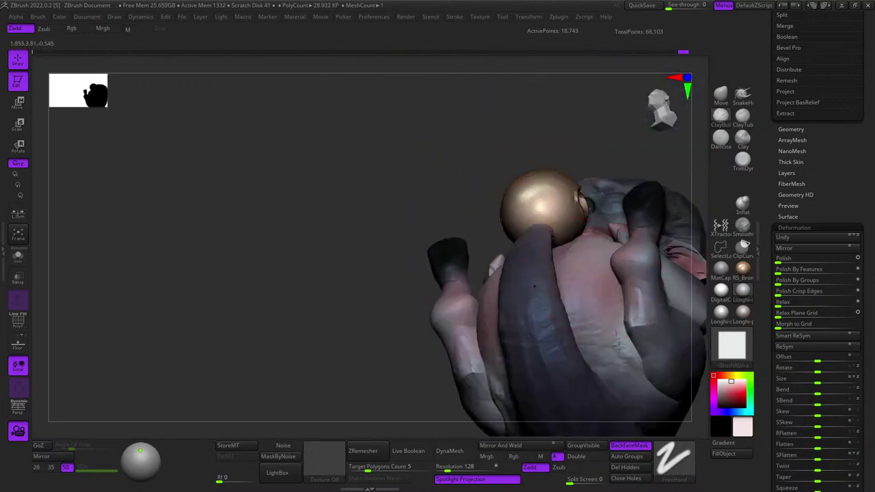
mouse_move(604, 272)
right_down()
mouse_move(590, 298)
mouse_move(568, 226)
mouse_move(574, 209)
mouse_move(571, 303)
mouse_move(530, 283)
mouse_move(602, 269)
mouse_move(590, 273)
mouse_move(596, 277)
right_up()
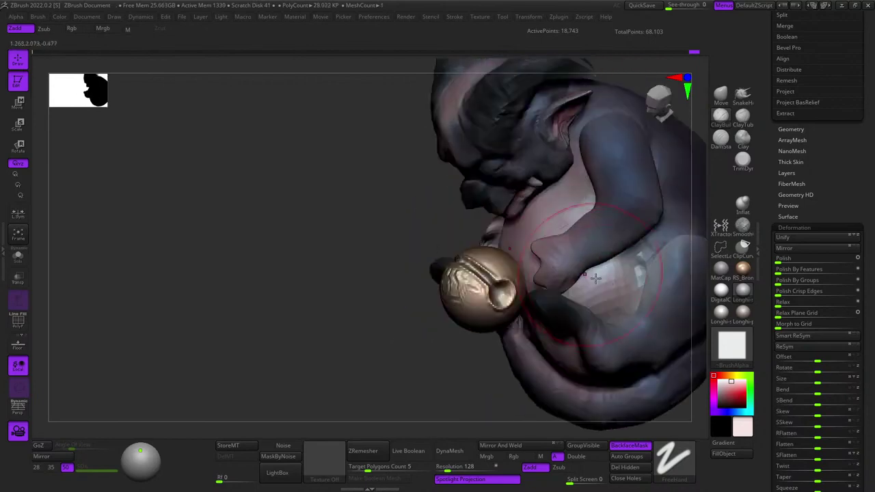
right_drag(575, 232, 586, 255)
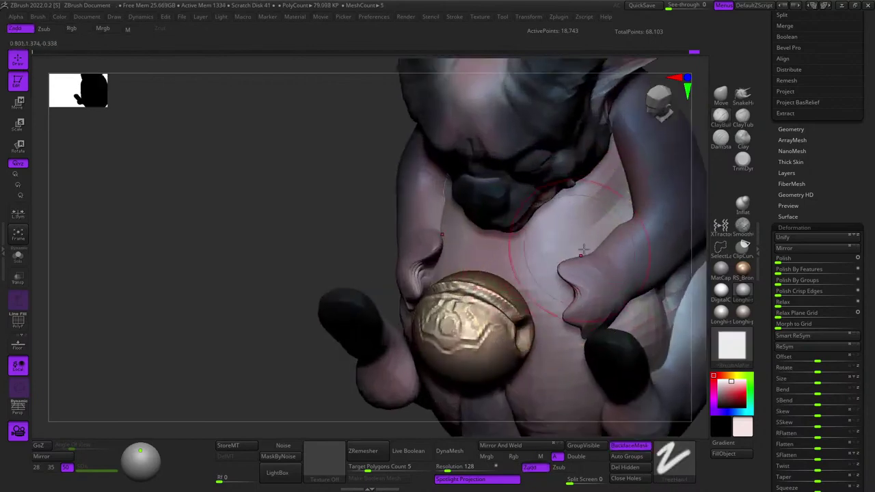
right_drag(534, 263, 514, 285)
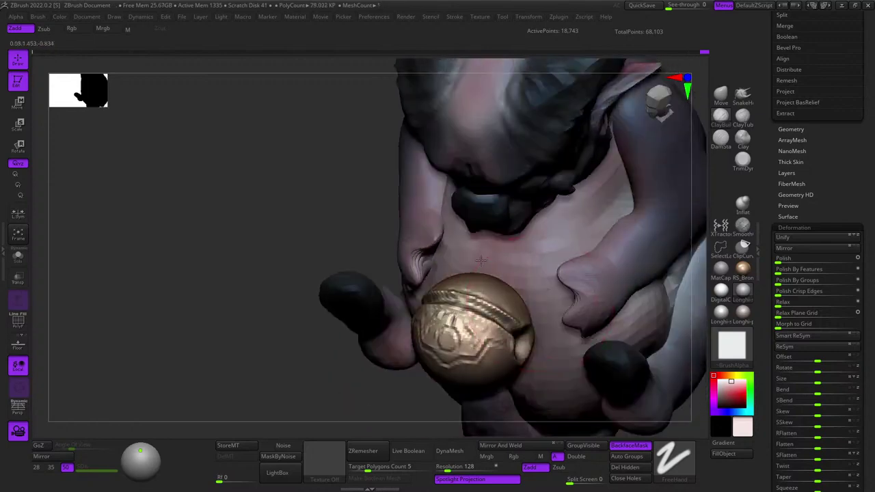
right_drag(481, 261, 536, 236)
Build up the middle of the back along the spine with clay strokes.
alt+right_drag(653, 217, 643, 102)
right_drag(643, 102, 530, 106)
mouse_move(637, 204)
right_down()
mouse_move(567, 220)
mouse_move(557, 273)
right_up()
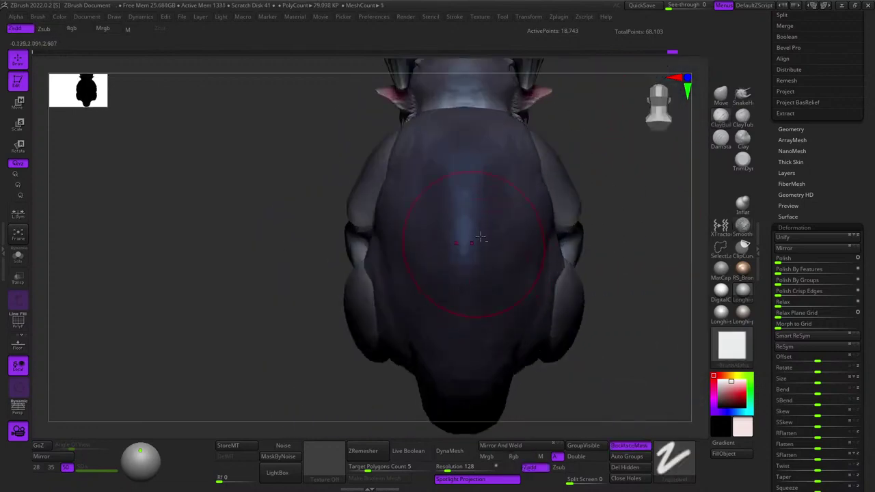
mouse_move(473, 243)
alt+right_down()
mouse_move(566, 246)
mouse_move(527, 234)
mouse_move(498, 256)
alt+right_up()
mouse_move(579, 254)
alt+right_down()
mouse_move(506, 253)
mouse_move(474, 273)
alt+right_up()
mouse_move(565, 290)
right_down()
mouse_move(553, 277)
mouse_move(605, 214)
right_up()
Reshape the side of the back and waist with the Move brush at an adjusted draw size.
click(723, 101)
right_drag(556, 252, 545, 257)
right_click(545, 321)
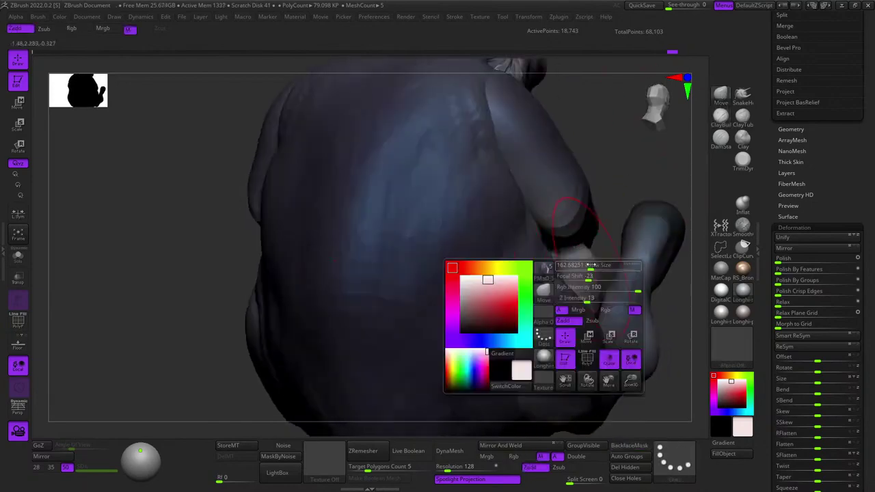
mouse_move(626, 306)
right_down()
mouse_move(536, 287)
mouse_move(489, 290)
mouse_move(484, 306)
mouse_move(487, 247)
mouse_move(554, 285)
mouse_move(527, 237)
mouse_move(508, 268)
mouse_move(499, 250)
mouse_move(518, 255)
mouse_move(518, 201)
mouse_move(540, 229)
right_up()
right_click(508, 268)
key(shift+f)
key(shift+f)
Pull the profile of the lower back inward in side view with a resized Move brush.
key(f)
mouse_move(540, 229)
ctrl+right_down()
mouse_move(551, 262)
mouse_move(608, 230)
mouse_move(609, 188)
mouse_move(631, 203)
mouse_move(546, 226)
mouse_move(594, 211)
mouse_move(586, 201)
mouse_move(633, 189)
ctrl+right_up()
right_click(608, 187)
key(f)
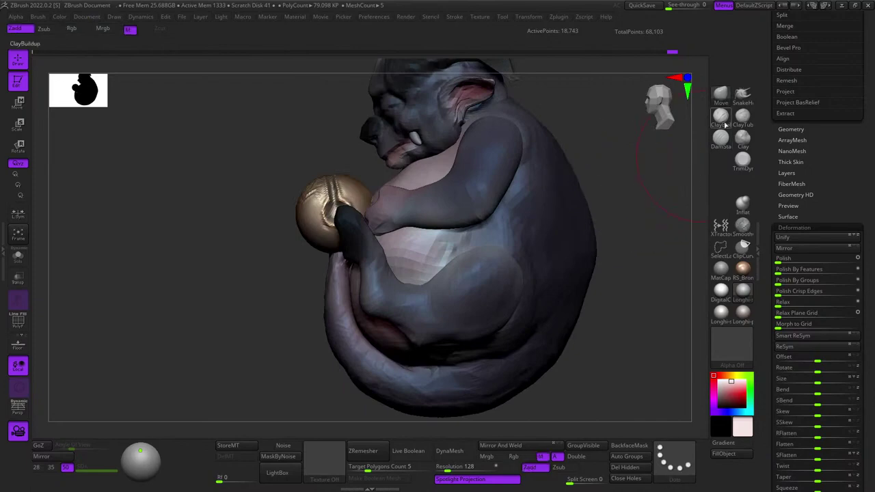
key(space)
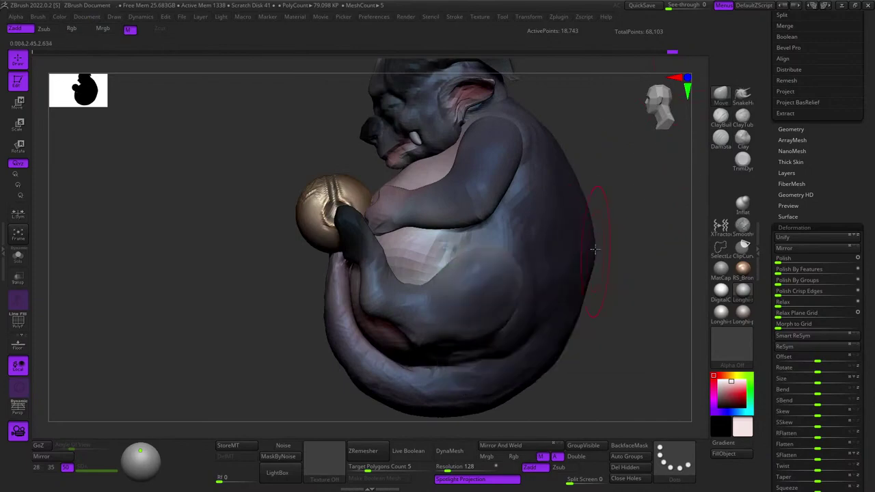
key(space)
drag(595, 261, 591, 262)
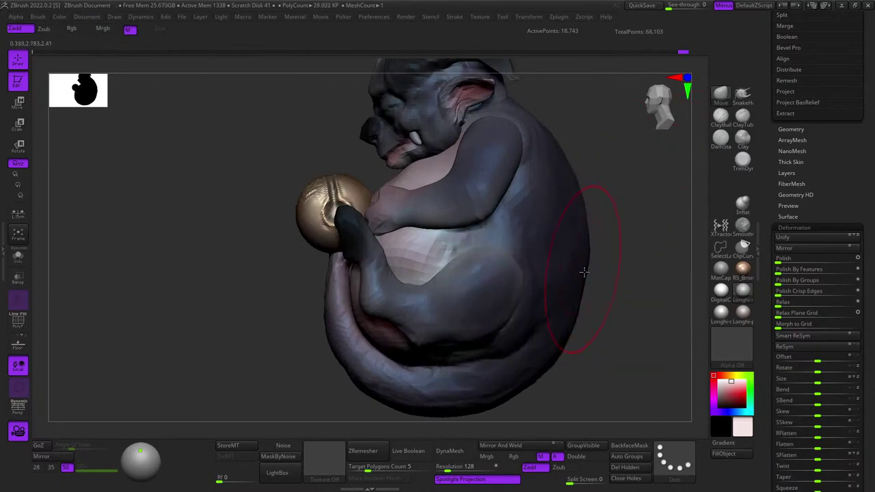
ctrl+right_drag(584, 272, 572, 281)
ctrl+right_drag(576, 312, 545, 269)
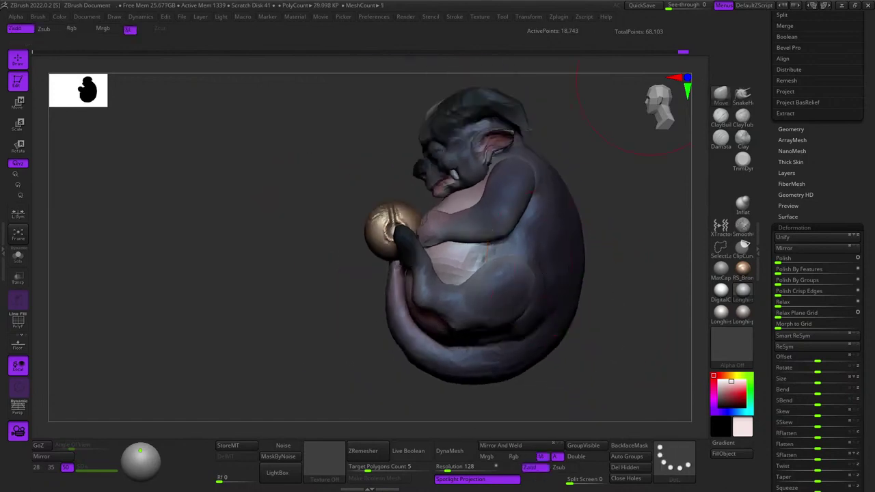